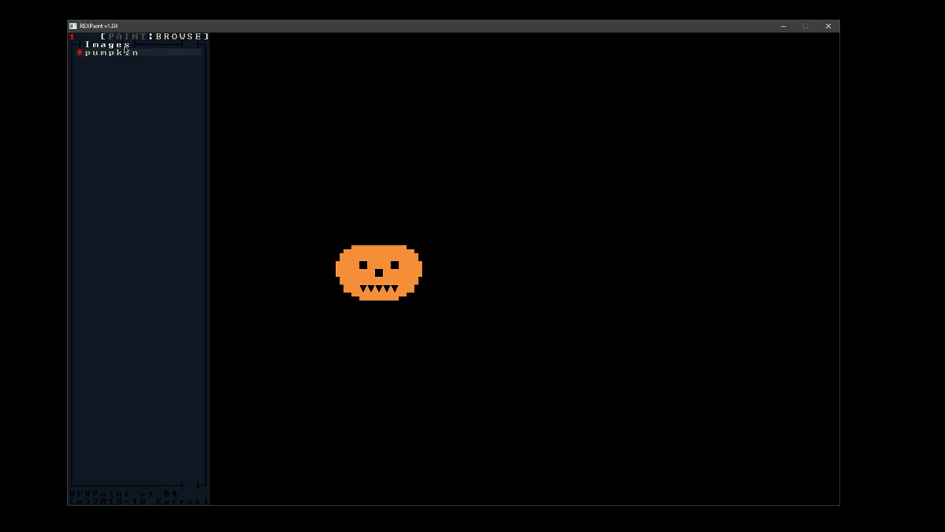
Try to export the pumpkin image from paint mode, check its browser entry, and return to paint mode
click(126, 53)
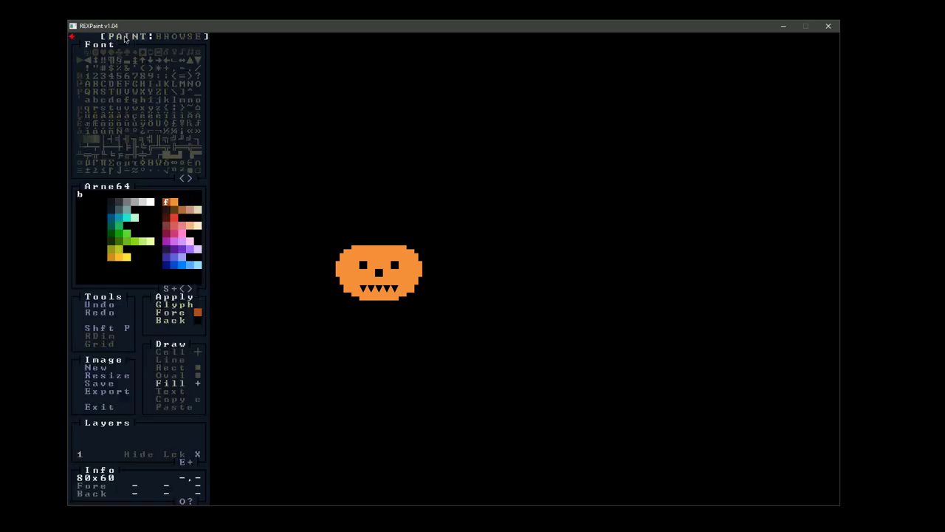
click(124, 396)
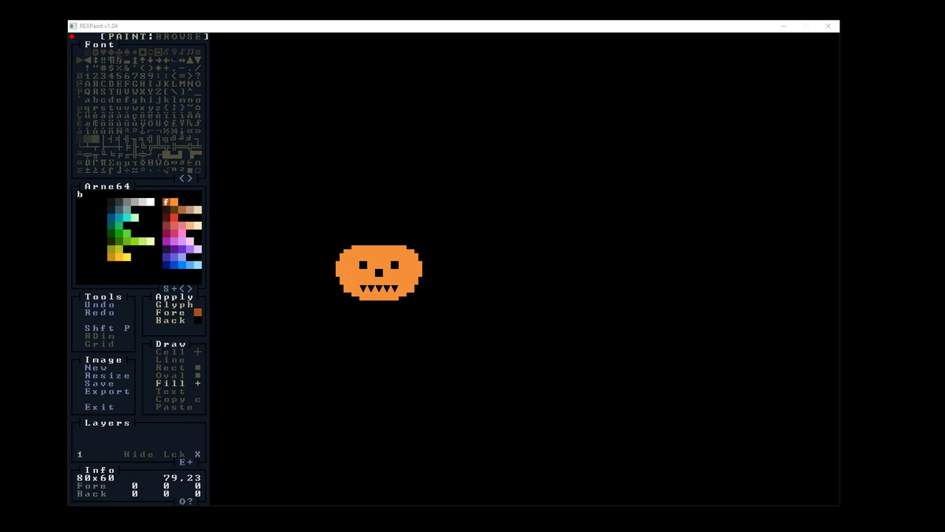
click(178, 37)
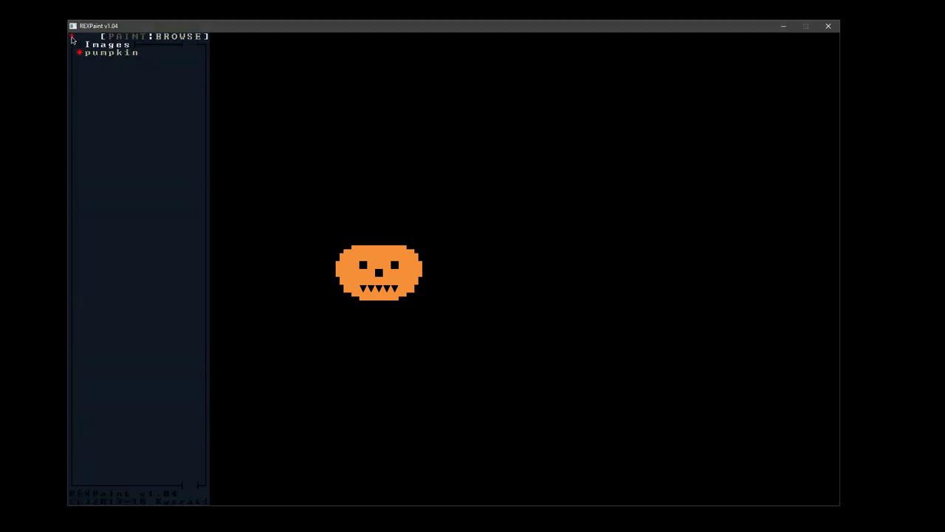
click(123, 36)
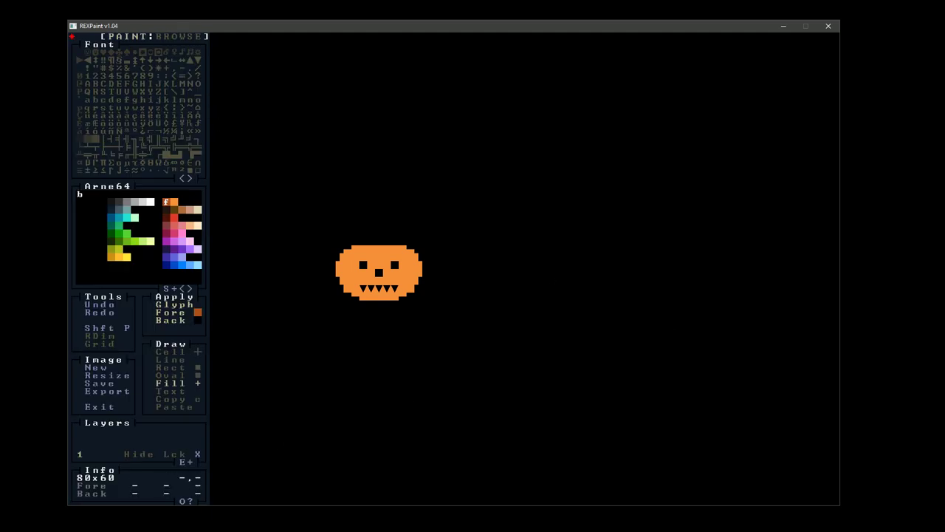
Switch to Visual Studio Code and examine the baseImagePath setting in REXPaint.cfg
key(alt+Tab)
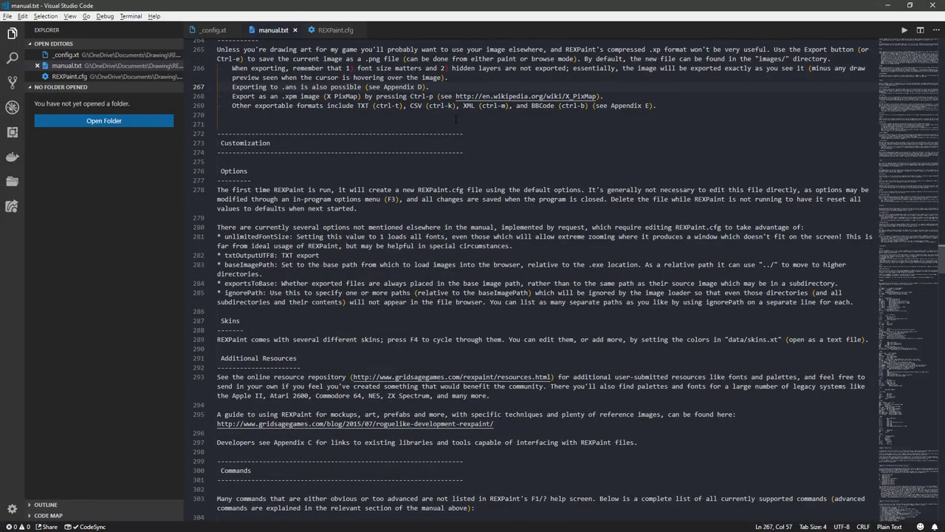
click(213, 30)
click(335, 30)
drag(370, 203, 372, 186)
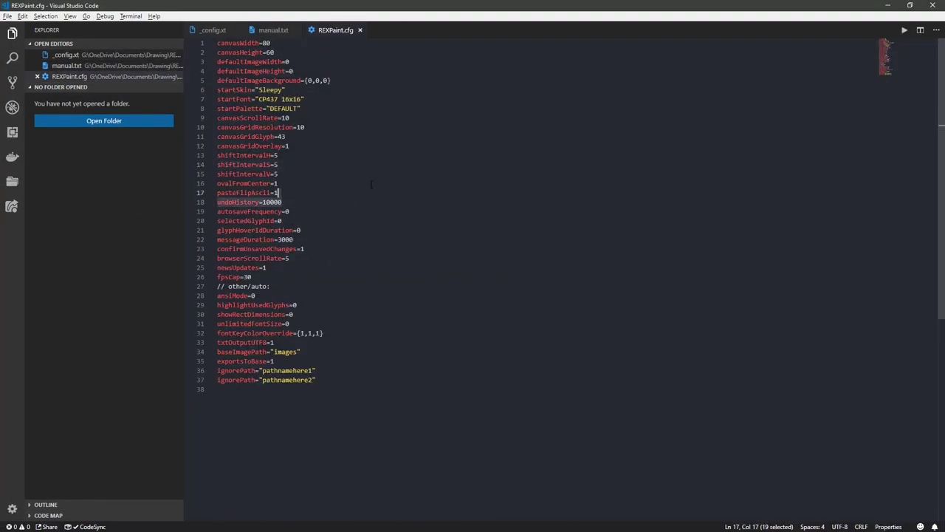
click(301, 352)
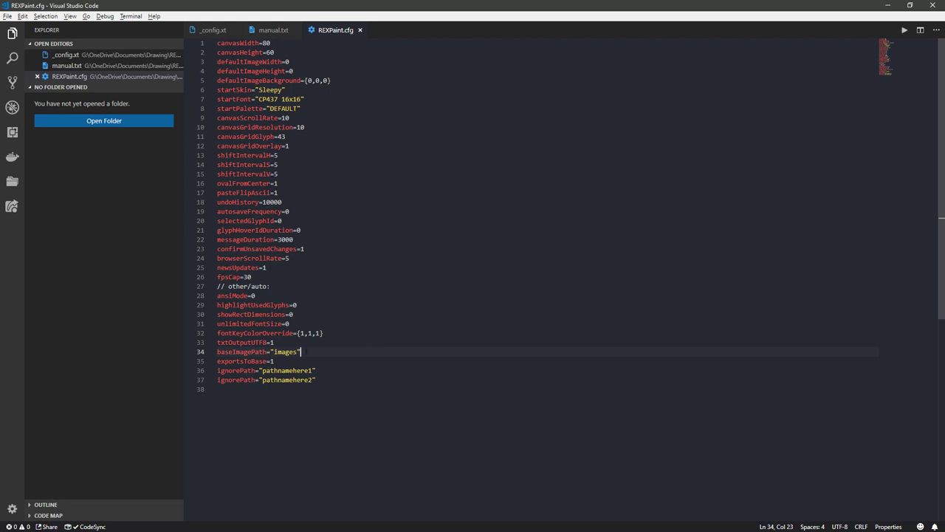
click(469, 172)
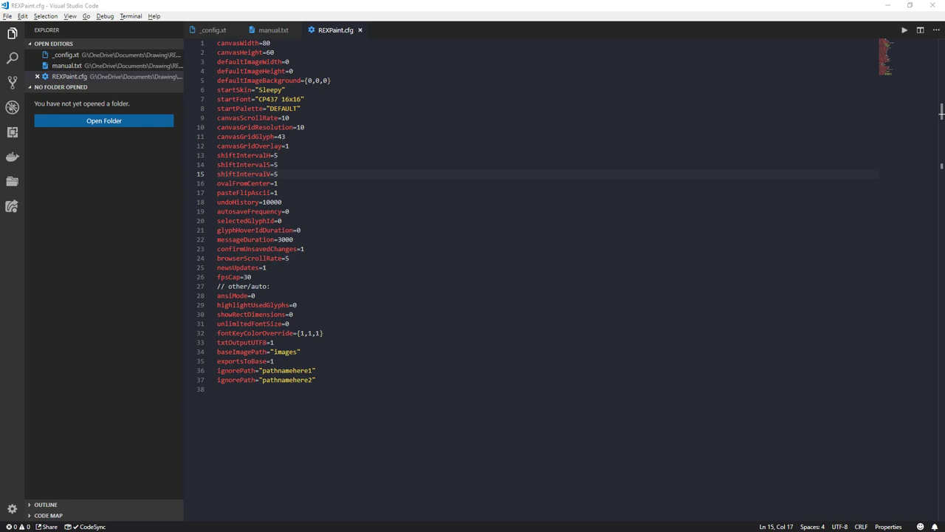
Switch to Double Commander and open the images folder inside REXPaint-v1.04
key(alt+Tab)
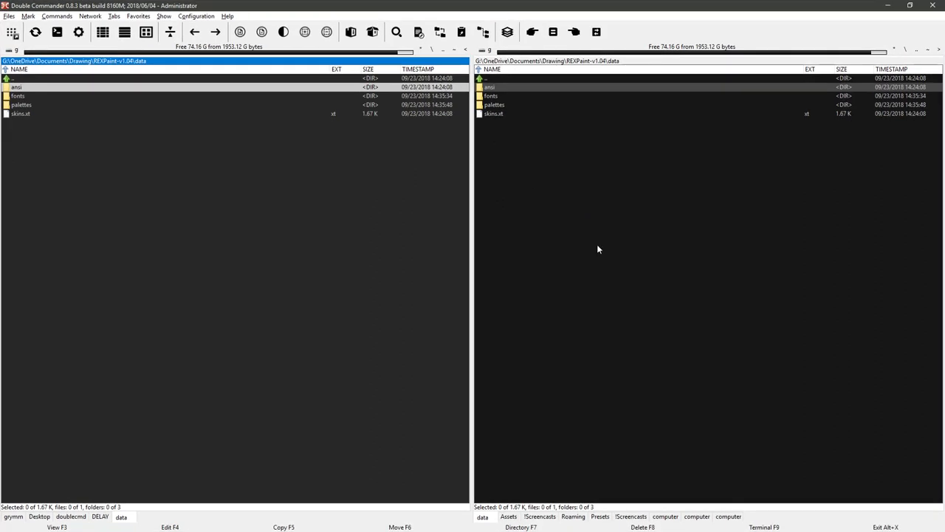
key(BackSpace)
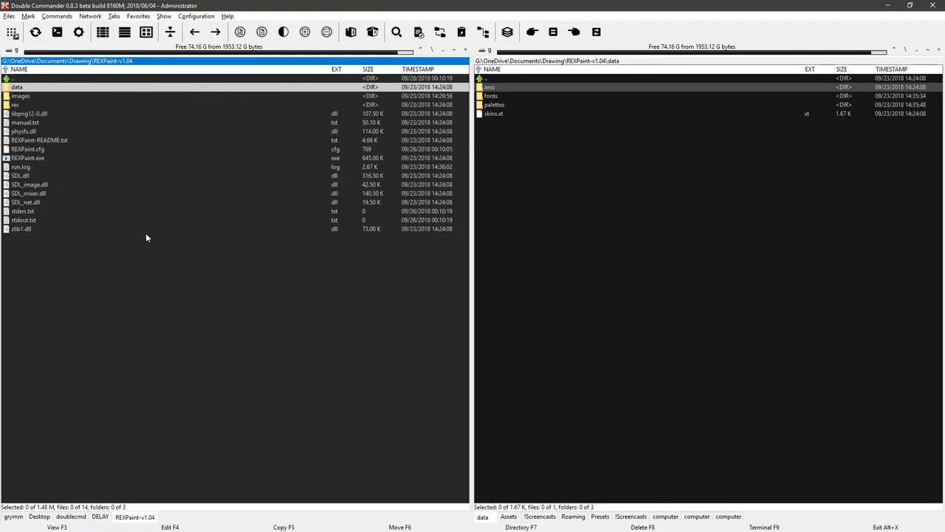
key(Down)
key(Down)
key(Down)
key(Down)
key(Down)
key(Down)
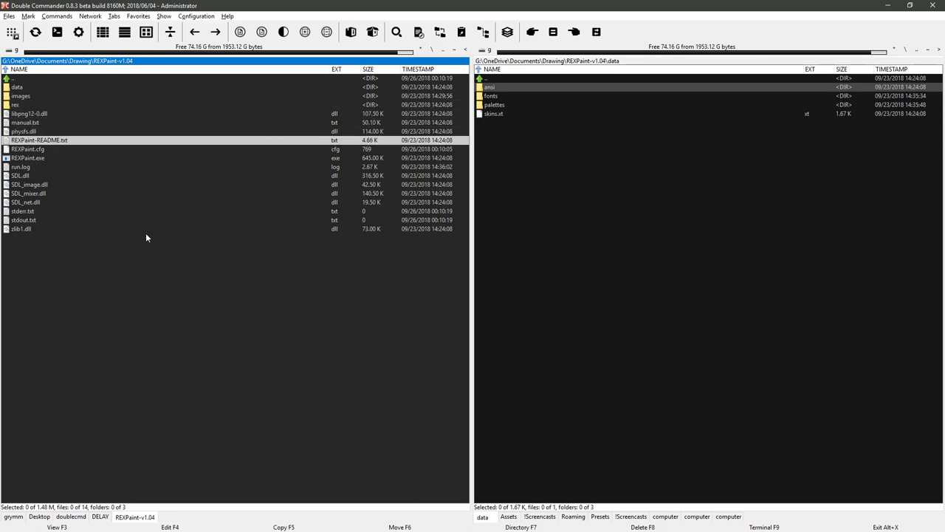
key(Down)
key(Down)
key(Down)
key(Down)
key(Up)
key(Up)
key(Up)
key(Up)
key(Up)
key(Up)
key(Up)
key(Up)
key(Up)
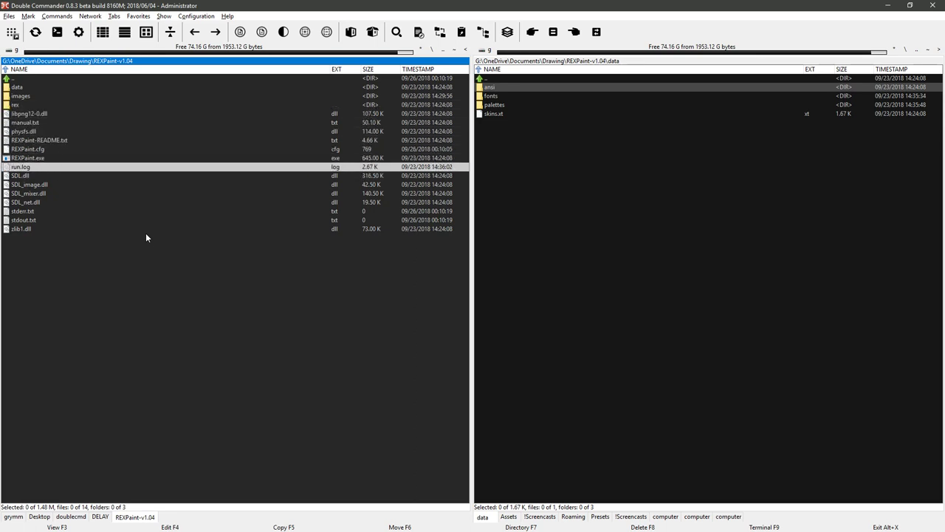
key(Return)
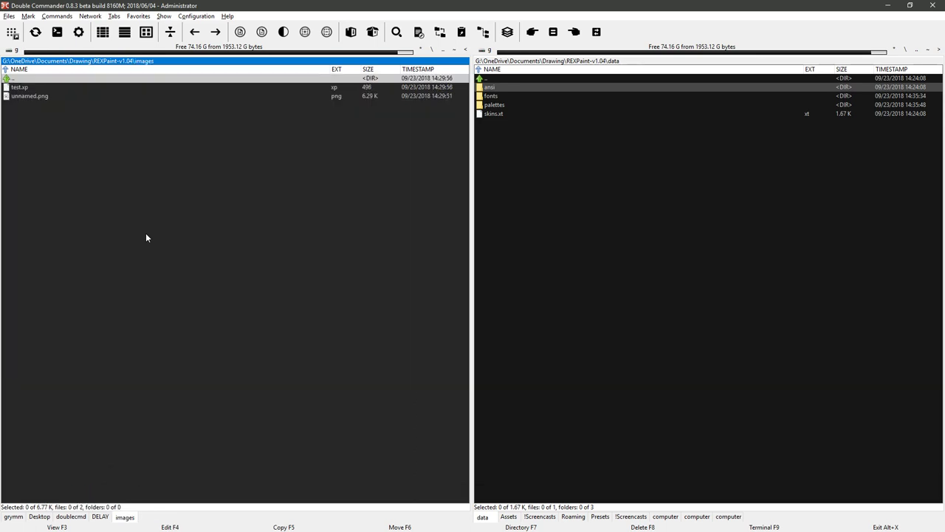
Preview unnamed.png in the images folder and close the preview
key(Down)
key(Down)
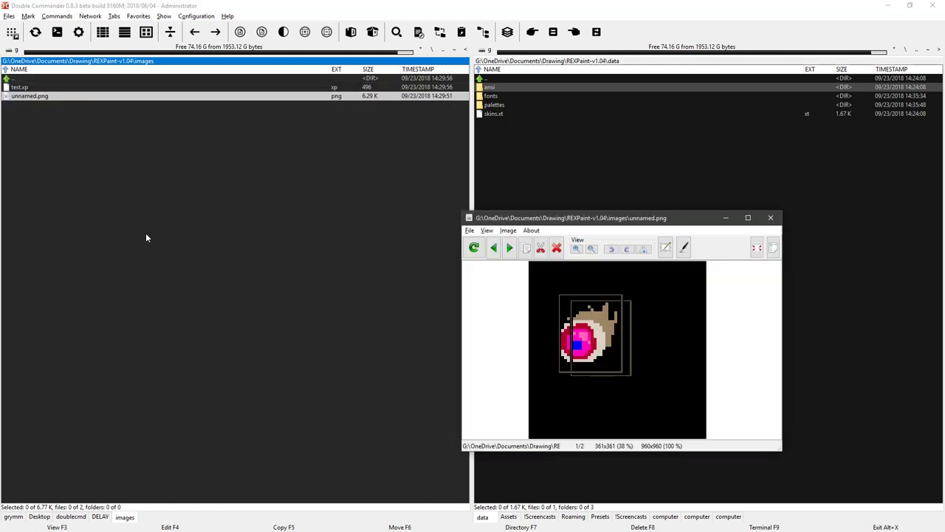
key(Escape)
Delete unnamed.png and test.xp from the images folder and return to the REXPaint-v1.04 folder
key(Delete)
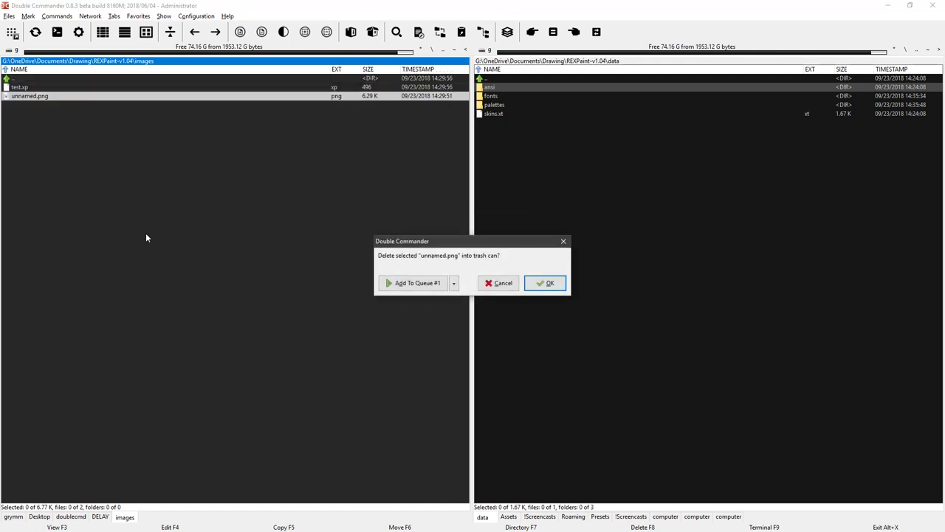
key(Return)
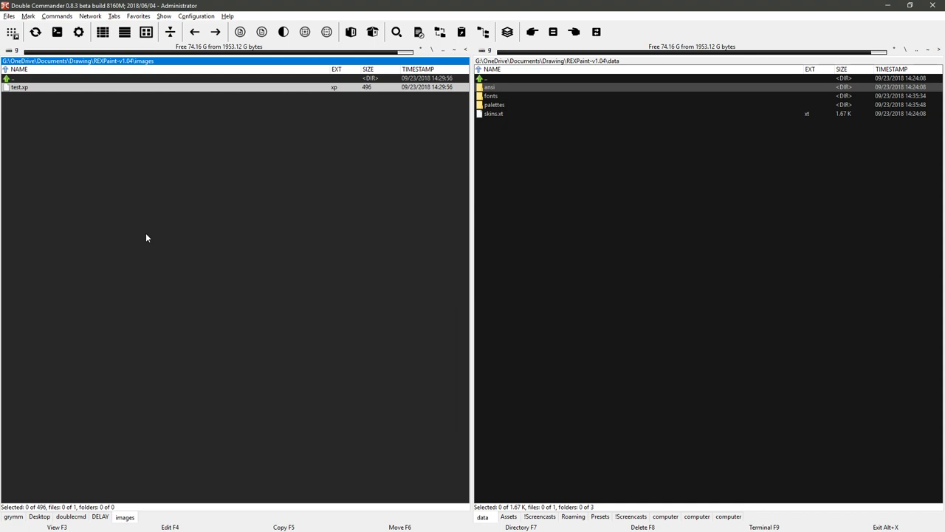
key(Delete)
key(Return)
key(BackSpace)
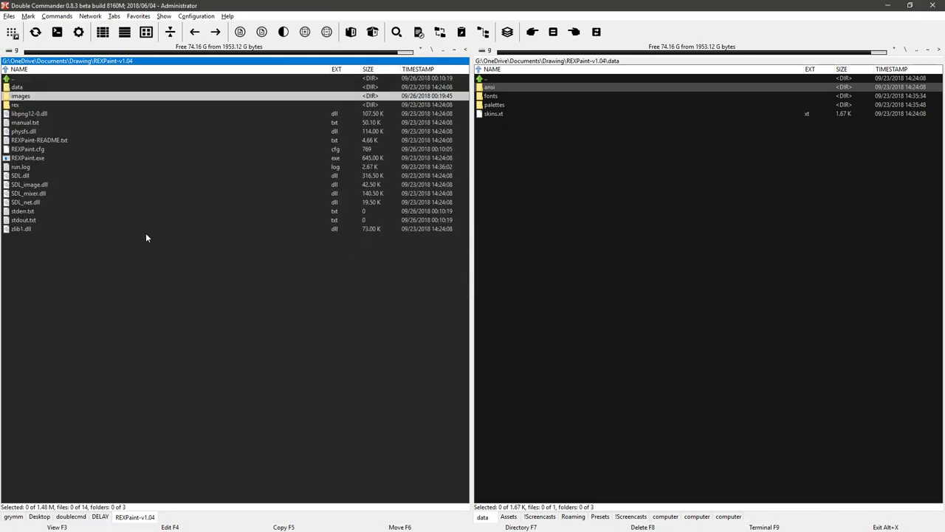
Check the images and data folders of REXPaint-v1.04 for exported image files
key(Return)
key(BackSpace)
key(Up)
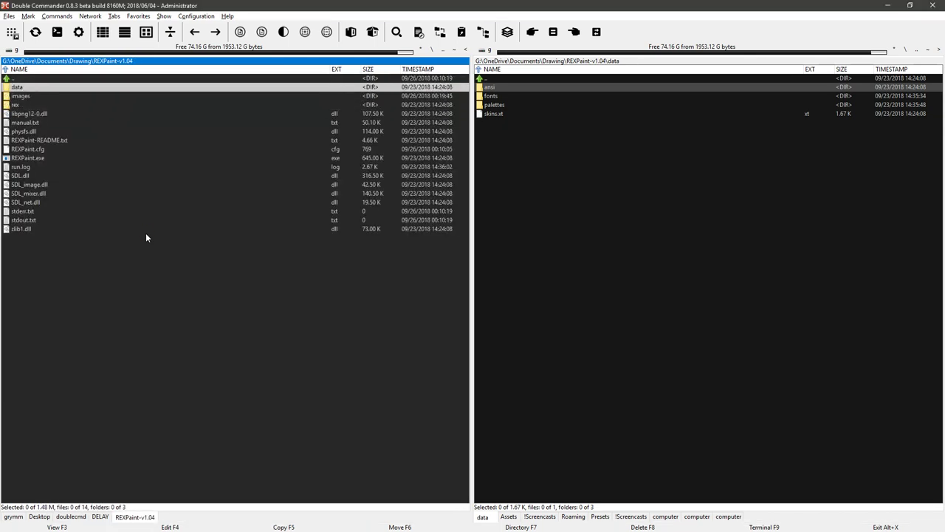
key(Return)
key(Down)
key(Down)
key(Down)
key(Up)
key(Up)
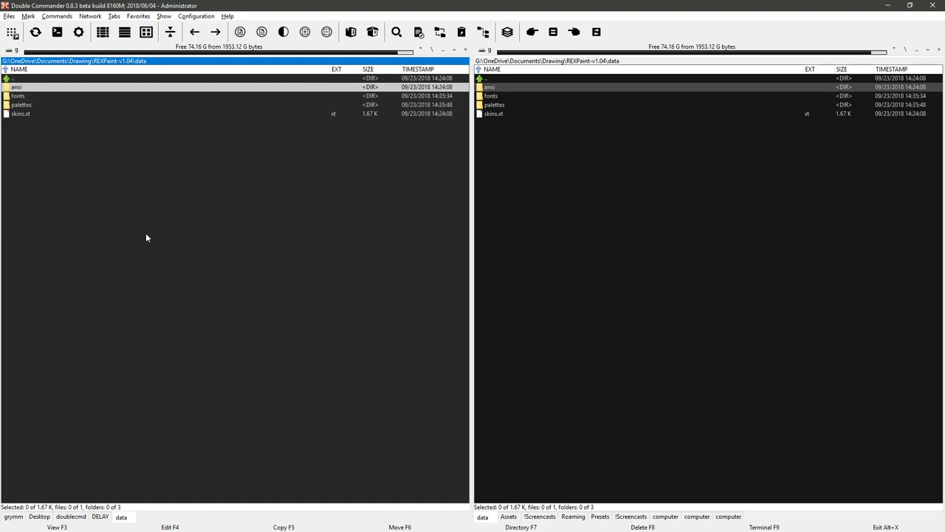
key(BackSpace)
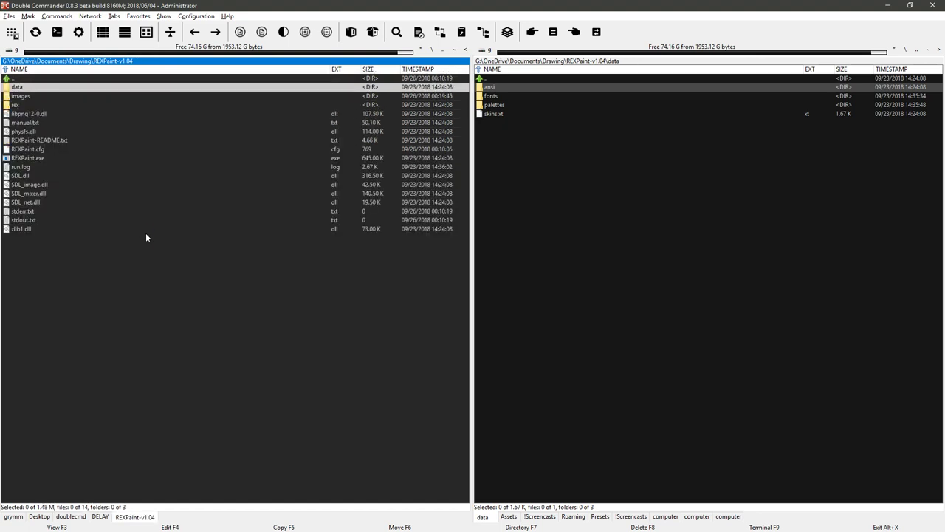
key(ctrl+f)
text(!)
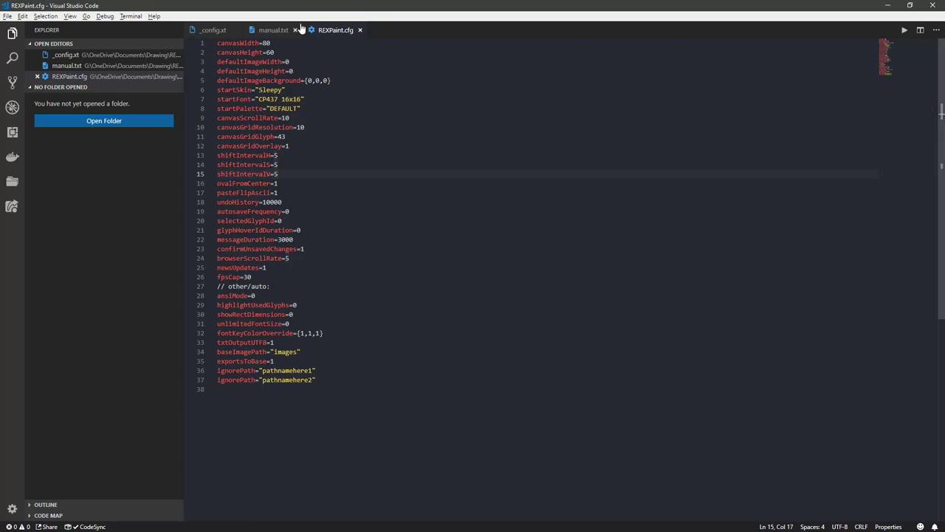
Switch to manual.txt in Visual Studio Code, search for "export" from the beginning, and read the Exporting section
click(273, 30)
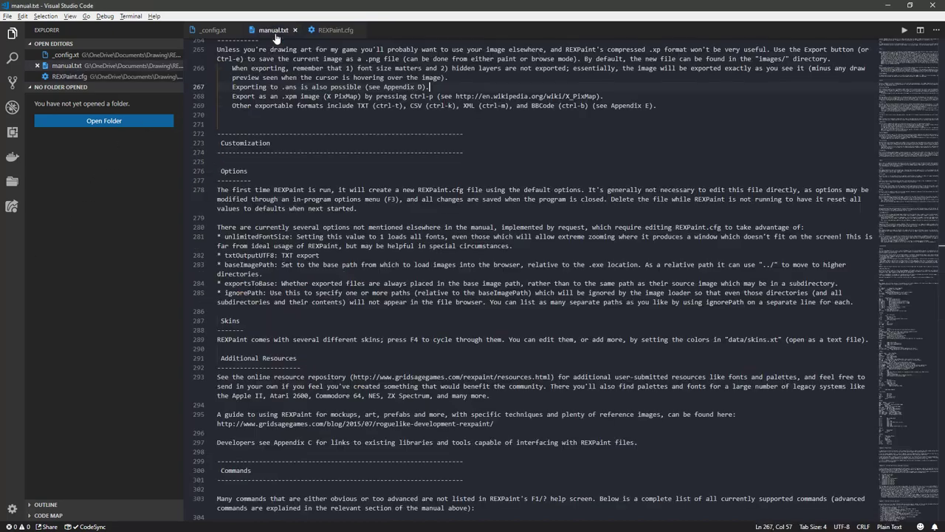
scroll(324, 168, up, 1)
scroll(324, 168, up, 3)
key(ctrl+Home)
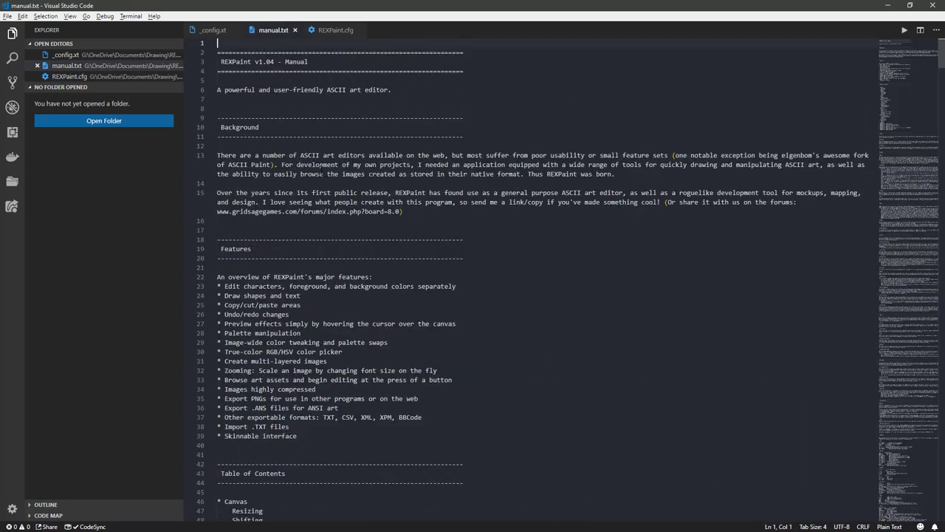
key(ctrl+f)
text(export)
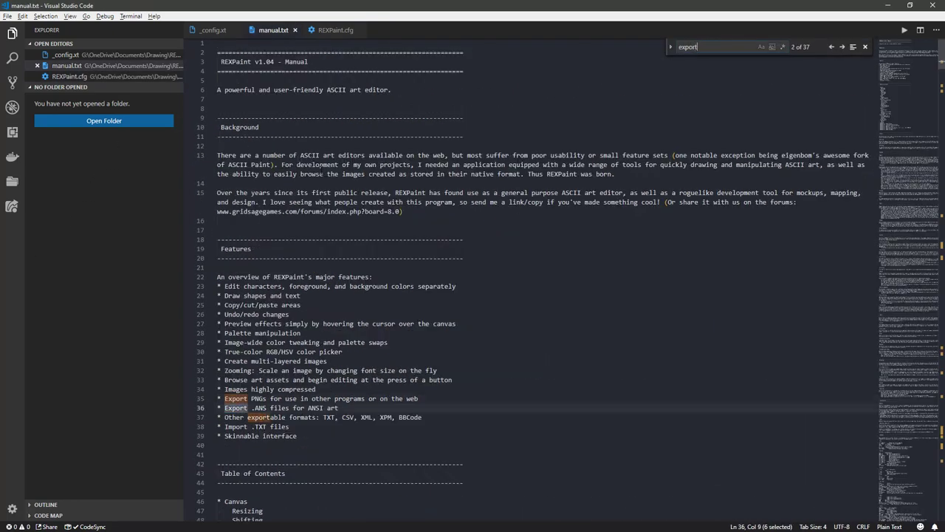
key(Return)
key(Return)
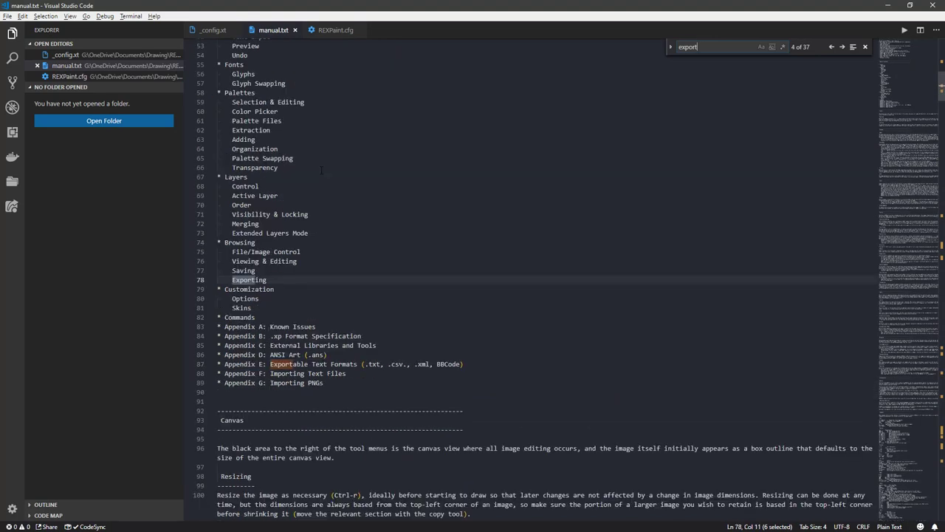
key(Return)
key(Return)
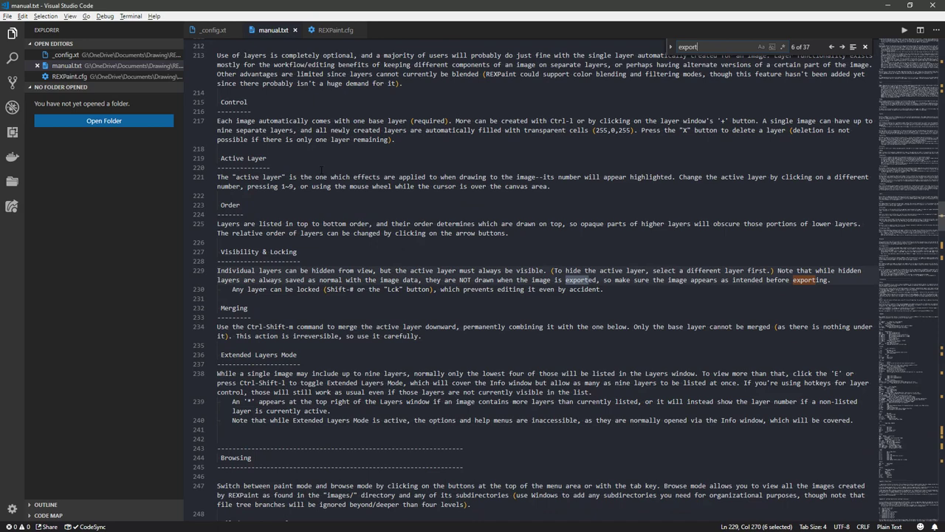
key(Return)
key(Return)
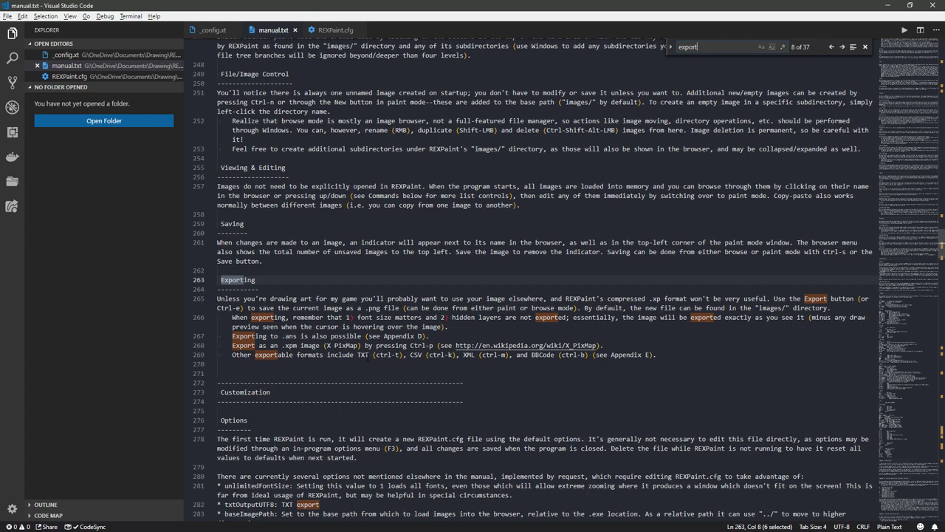
click(587, 319)
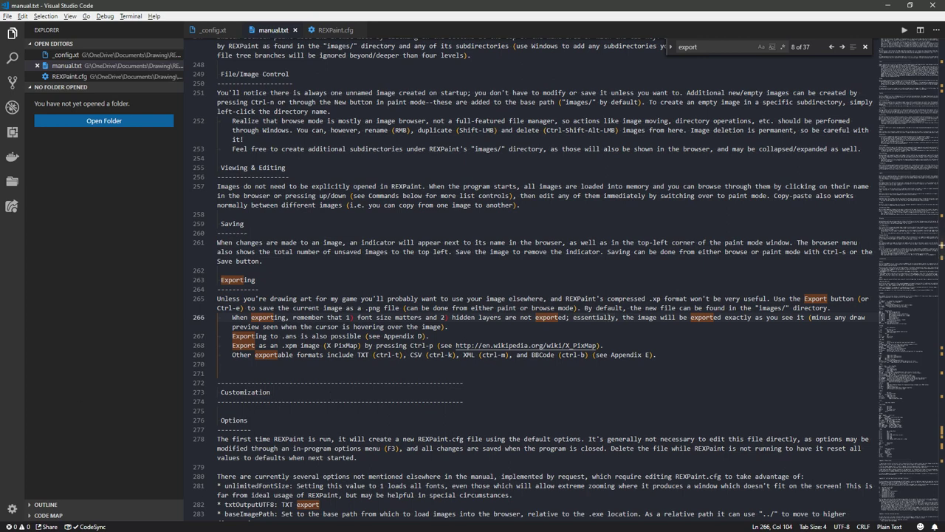
Switch back to REXPaint and try to export the pumpkin image
key(alt+Tab)
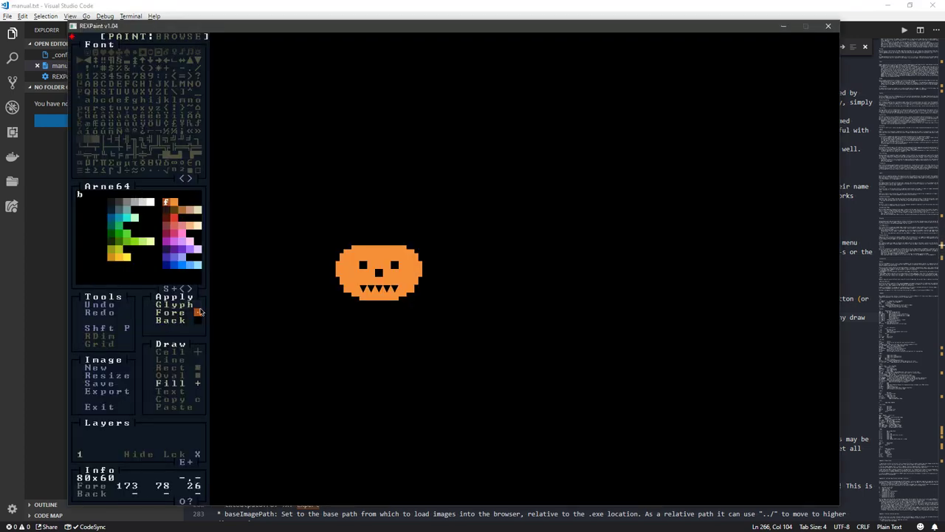
click(104, 394)
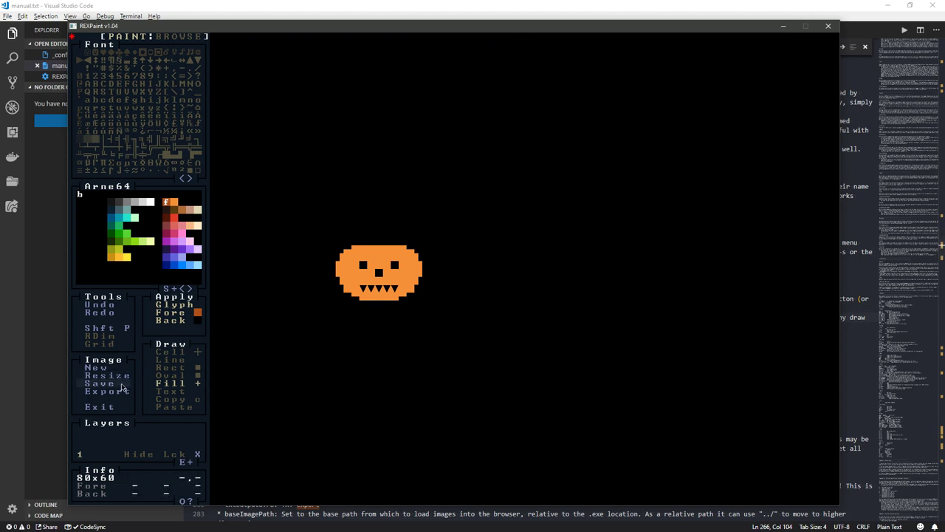
Try to confirm the existing name "pumpkin" for the image in the image browser
click(182, 36)
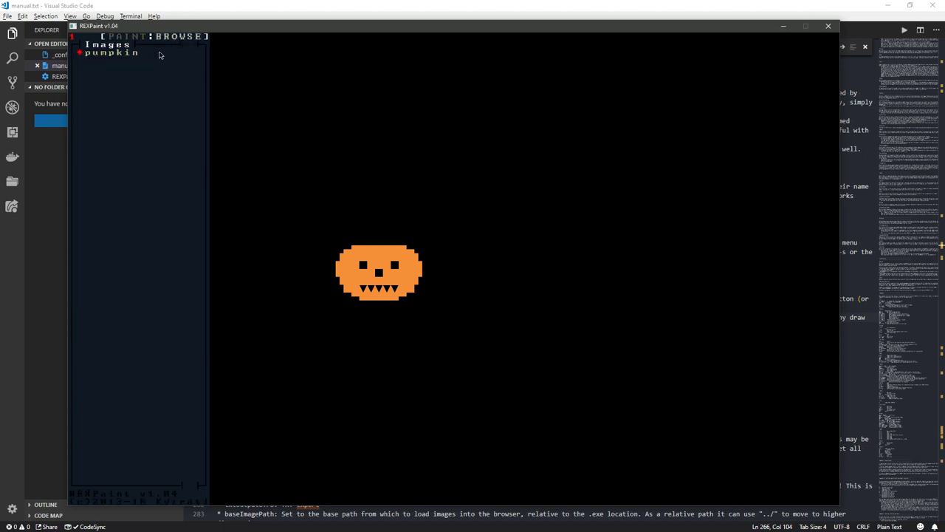
key(ctrl+r)
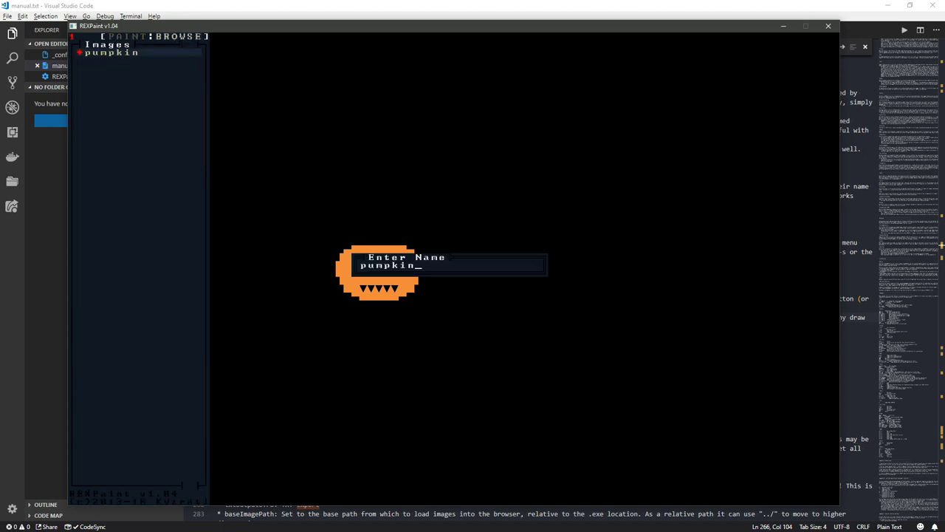
key(Return)
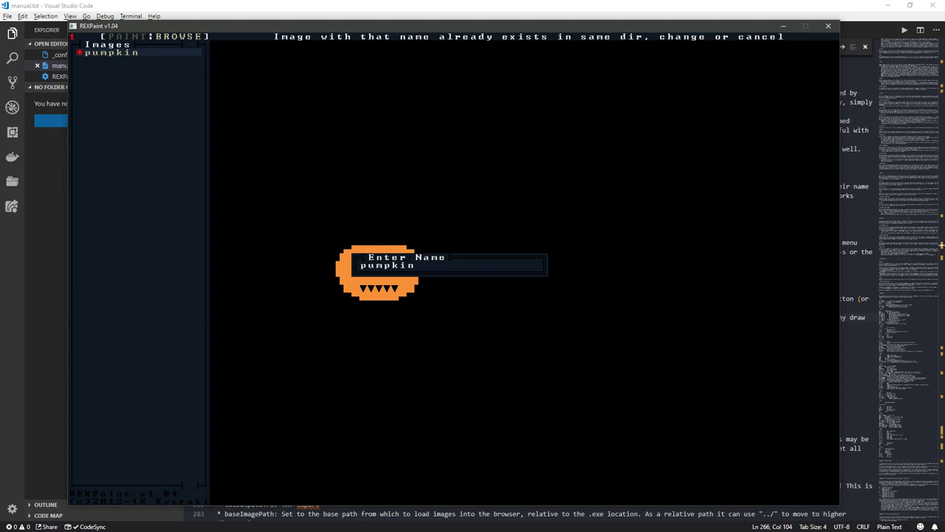
key(Escape)
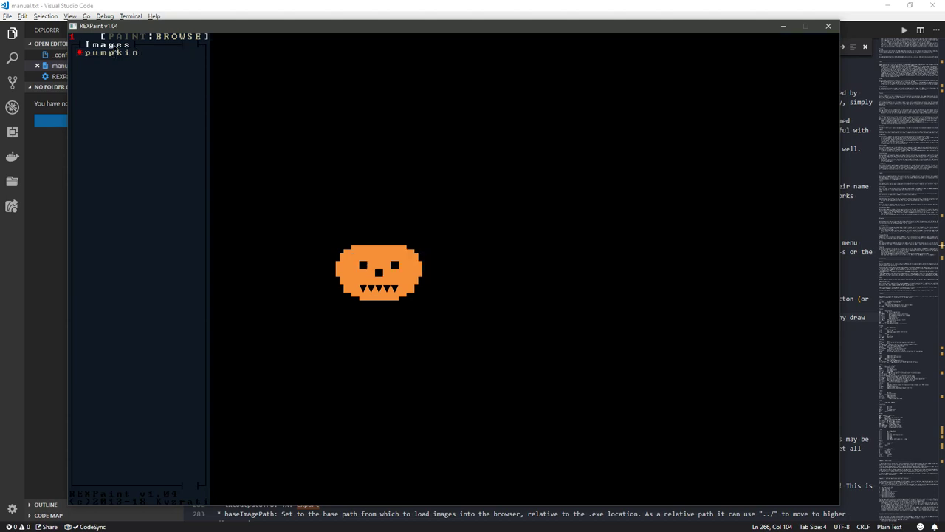
Return to paint mode and open the REXPaint command help screen
click(118, 37)
key(ctrl+o)
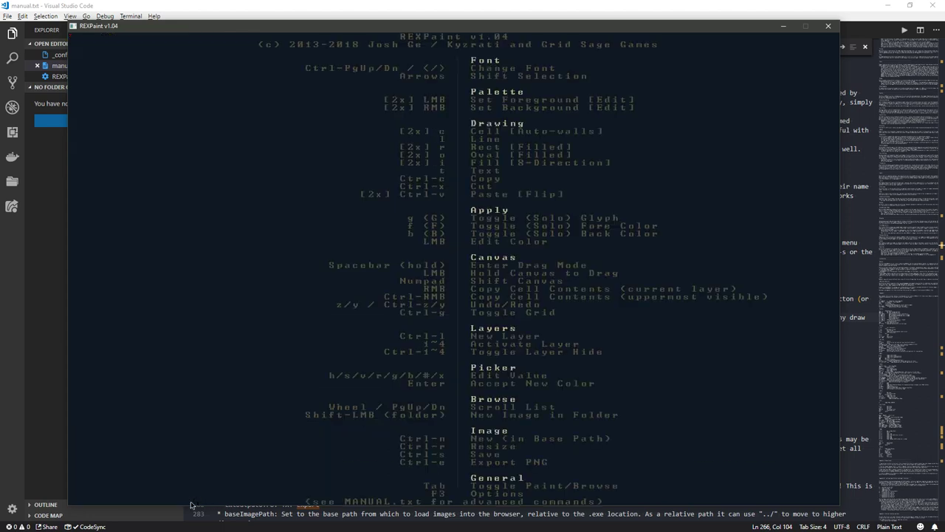
Close the command help screen and return to the pumpkin drawing
click(189, 501)
click(243, 328)
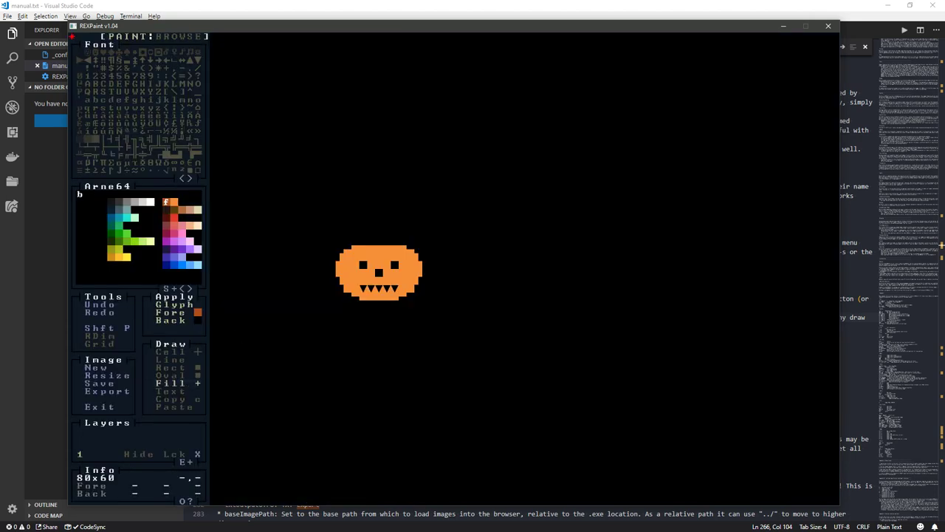
click(115, 380)
key(Escape)
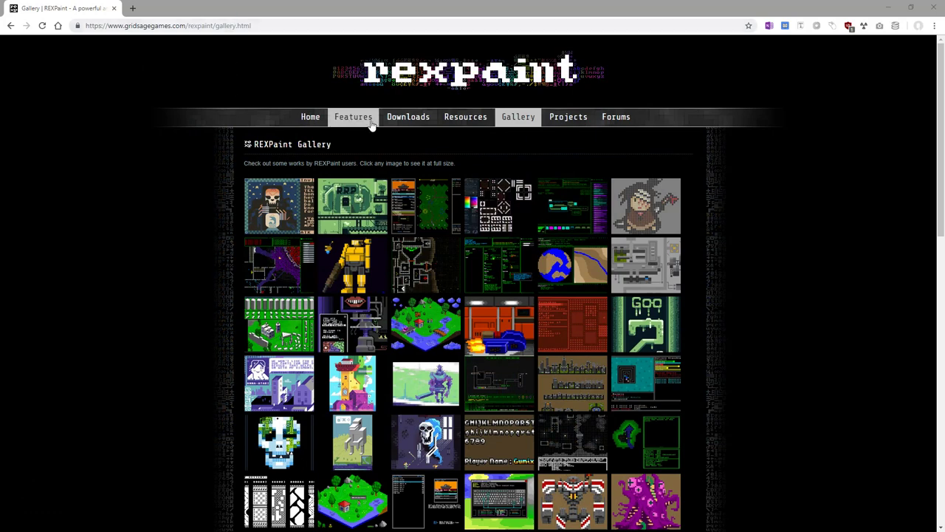
Switch to the REXPaint website in Chrome, go to its forums and search them for "images path"
click(311, 119)
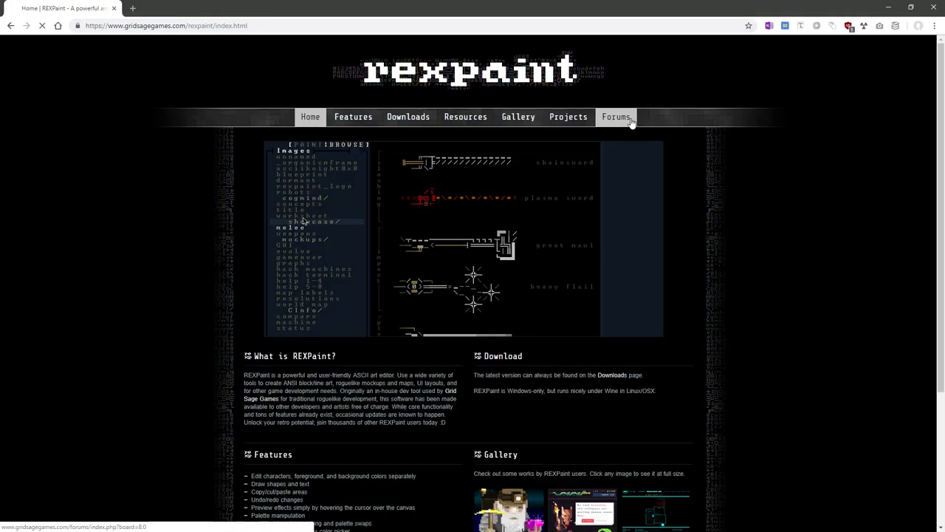
click(631, 120)
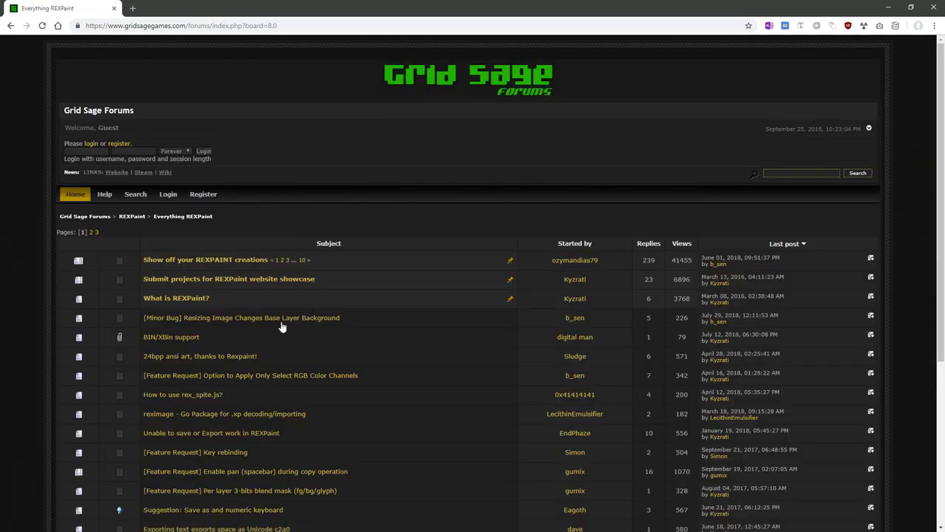
click(803, 171)
text(images path)
key(Return)
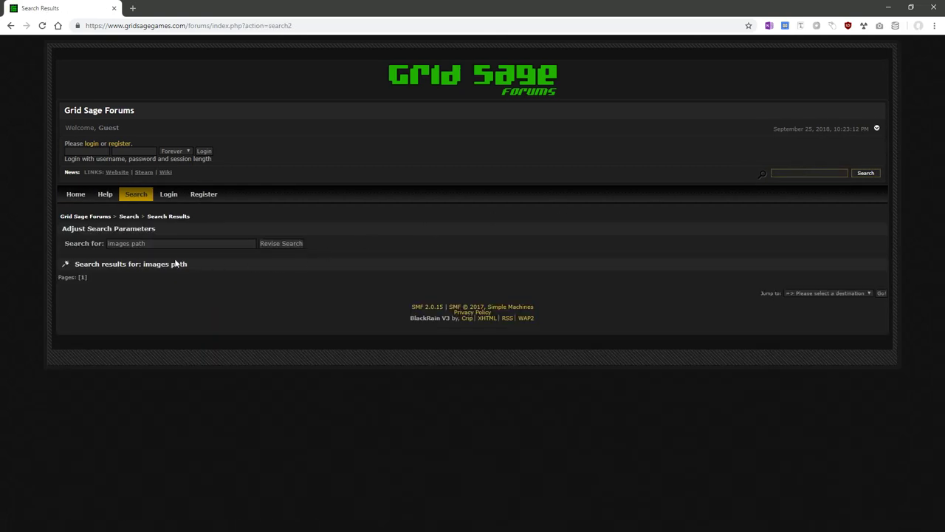
Try to revise the forum search to just "images"
click(170, 244)
key(BackSpace)
key(BackSpace)
key(BackSpace)
key(BackSpace)
key(BackSpace)
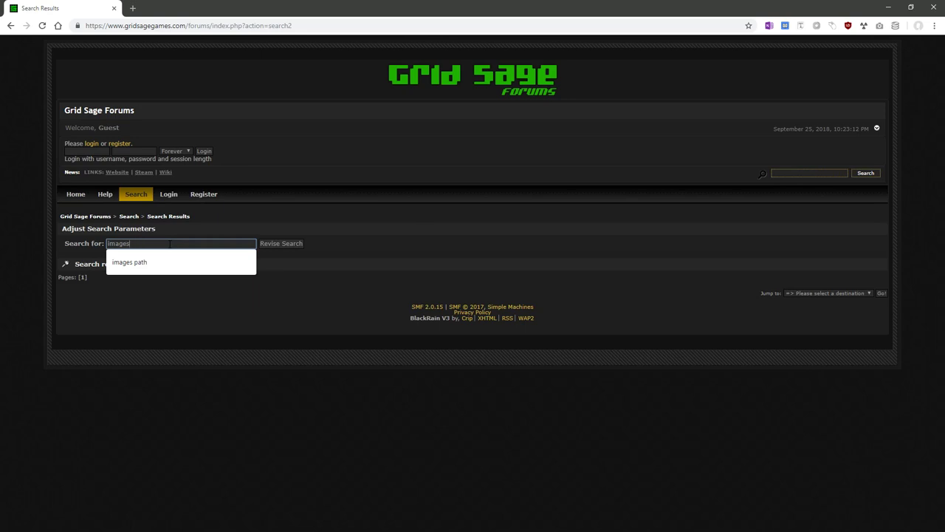
key(Return)
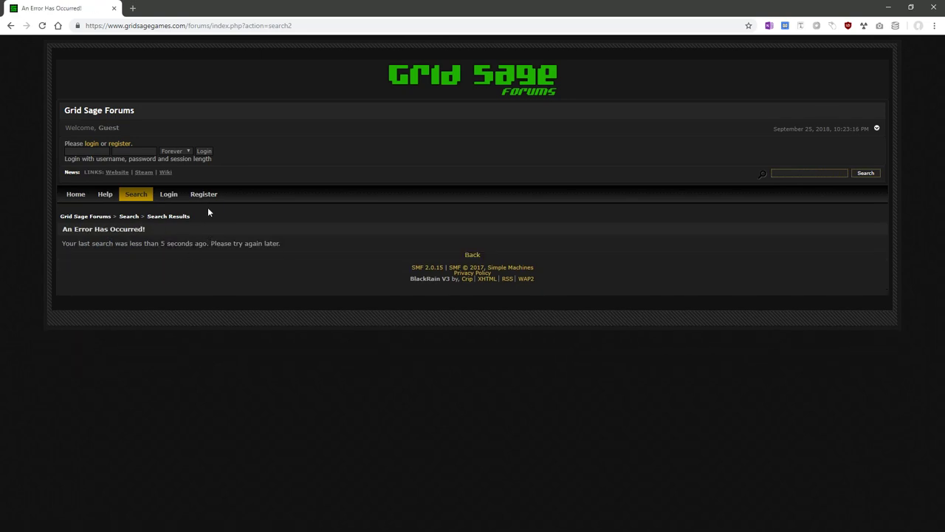
Run a new forum search for "images" and look through the results for anything about the image path
click(836, 174)
text(images)
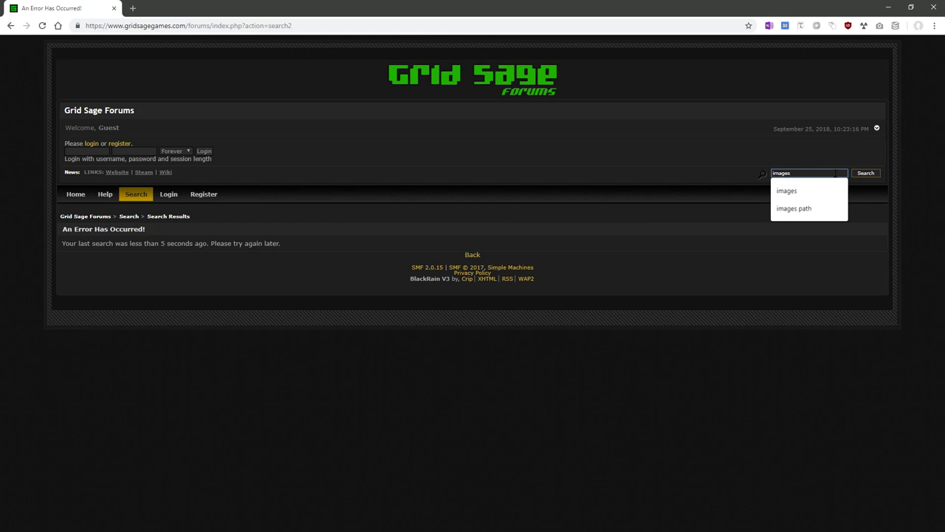
key(Return)
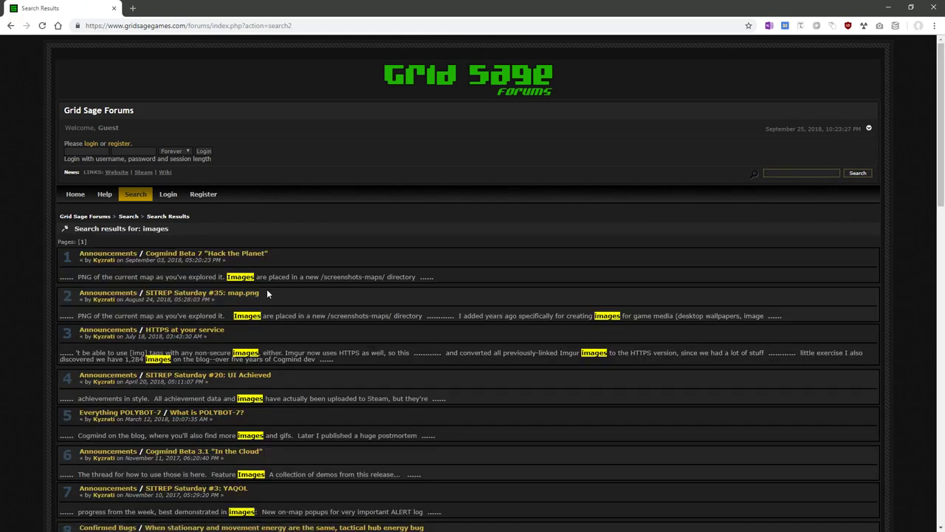
scroll(313, 353, down, 3)
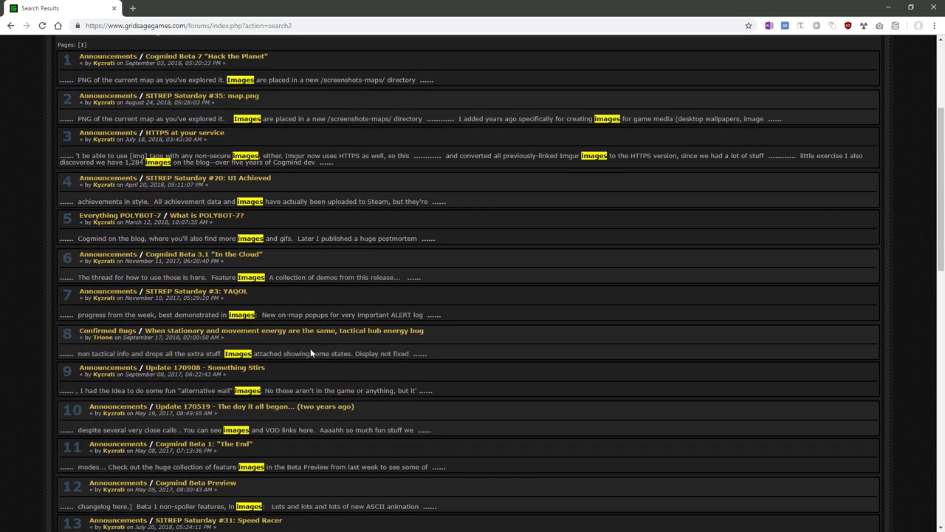
scroll(311, 353, down, 3)
scroll(311, 353, down, 2)
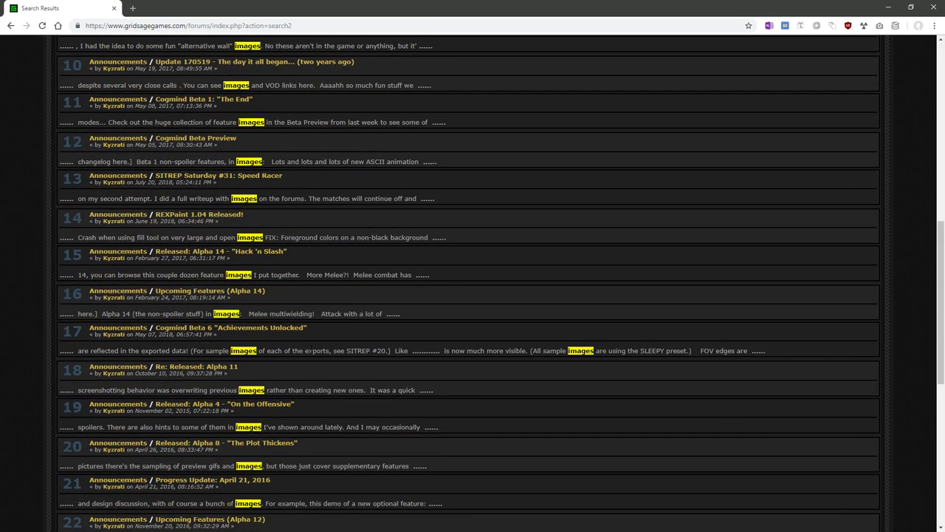
scroll(310, 352, down, 4)
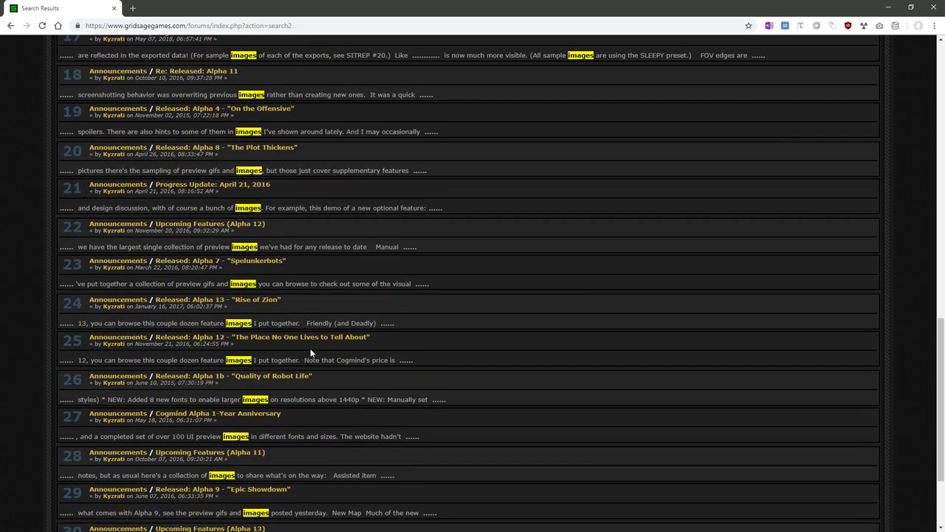
scroll(310, 353, down, 2)
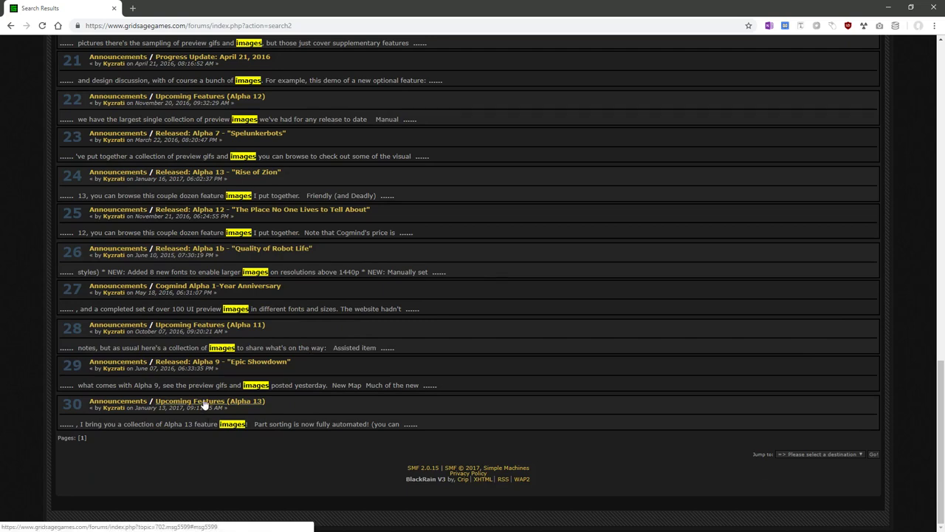
scroll(204, 405, up, 7)
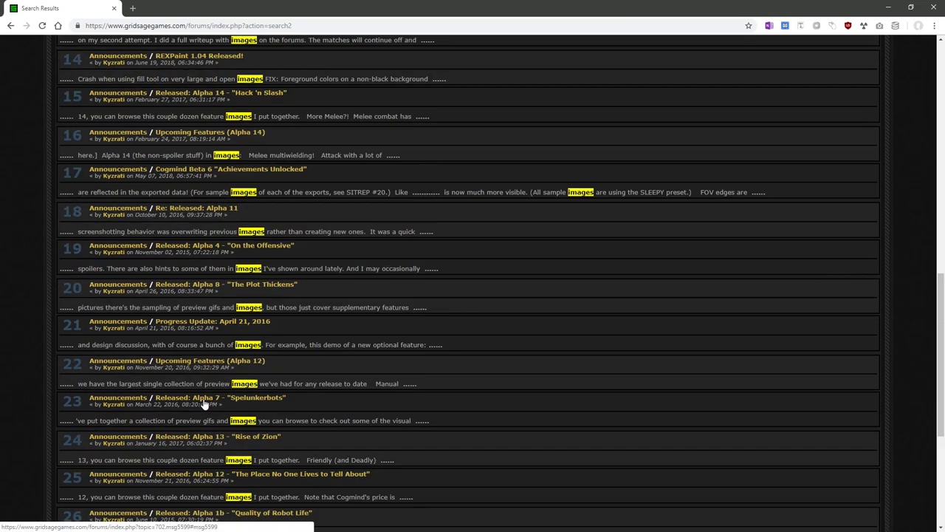
scroll(204, 403, up, 6)
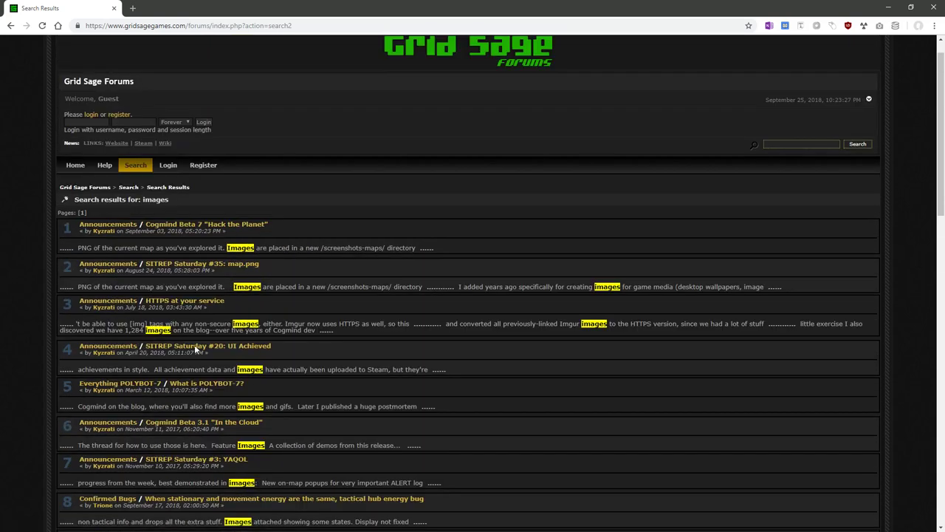
From the forum index, open Cogmind's Support board and view the topic "Before you Buy: UI Previews by Resolution / Font"
click(76, 166)
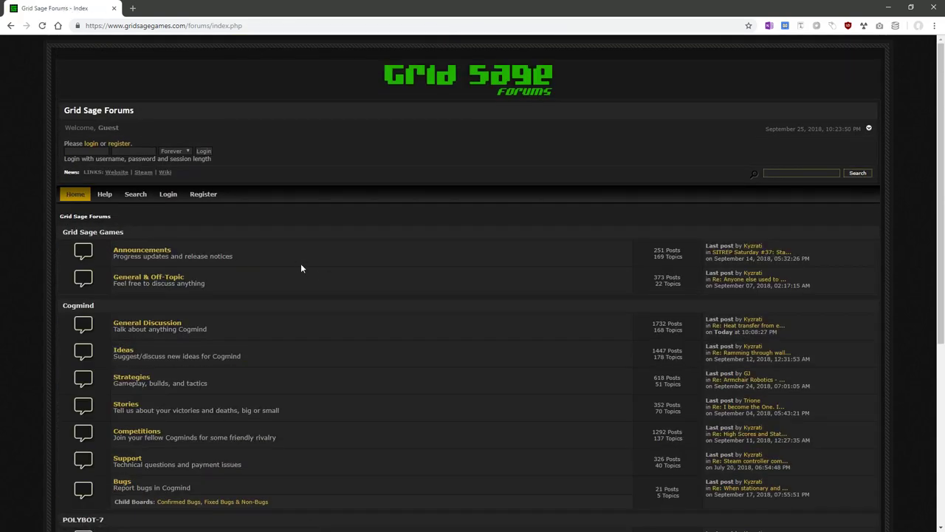
scroll(295, 295, down, 2)
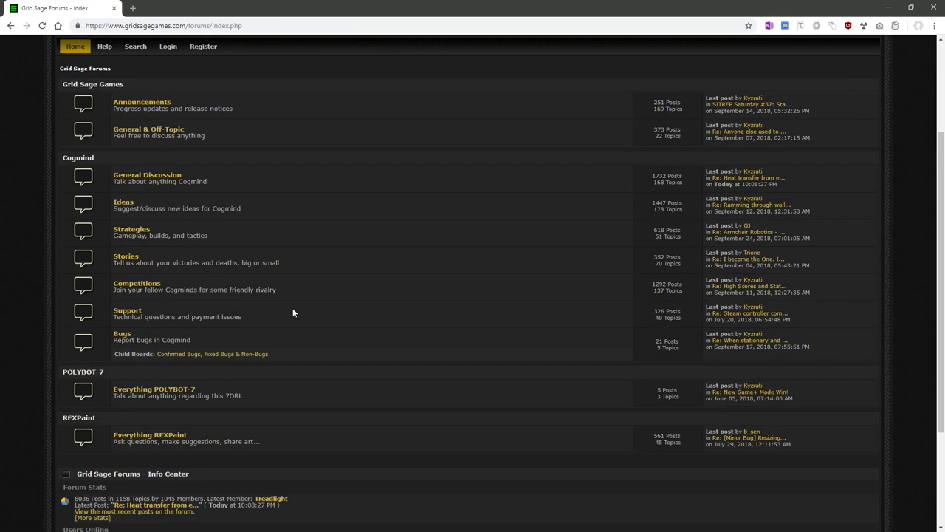
scroll(288, 307, up, 2)
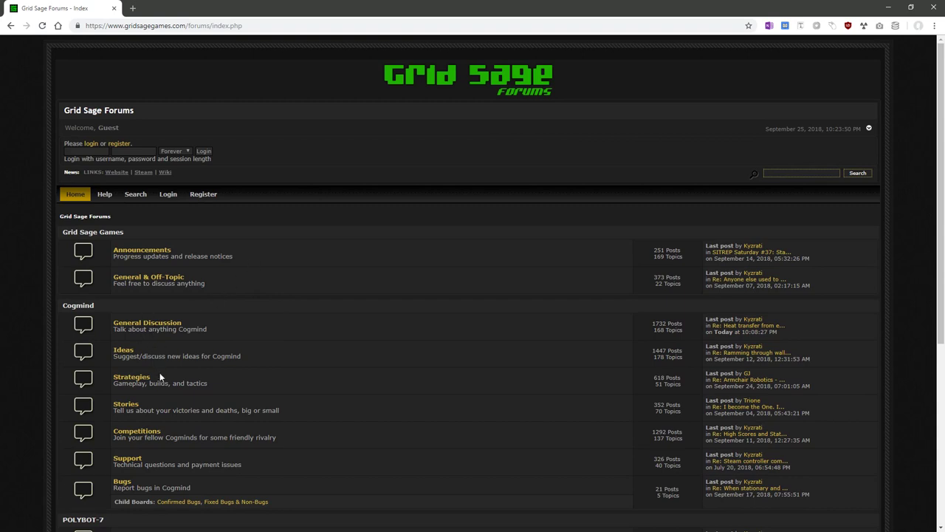
click(128, 459)
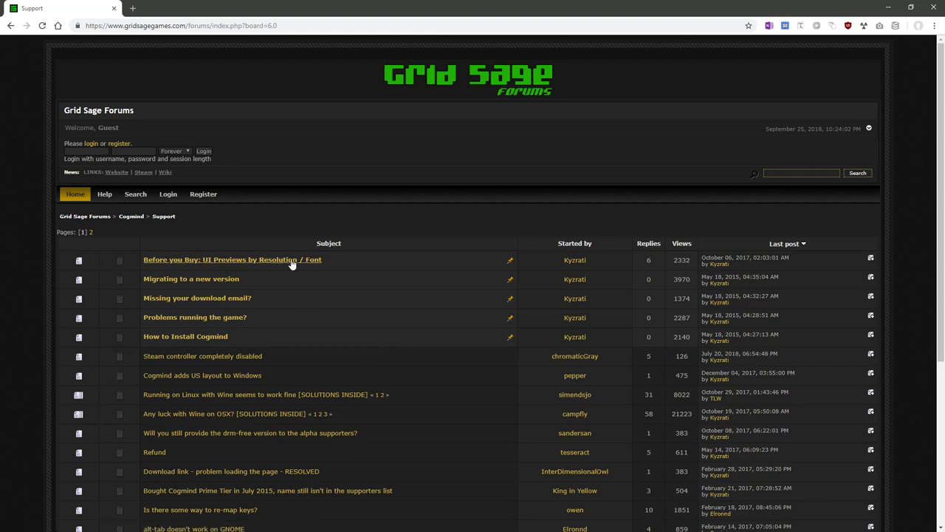
click(318, 262)
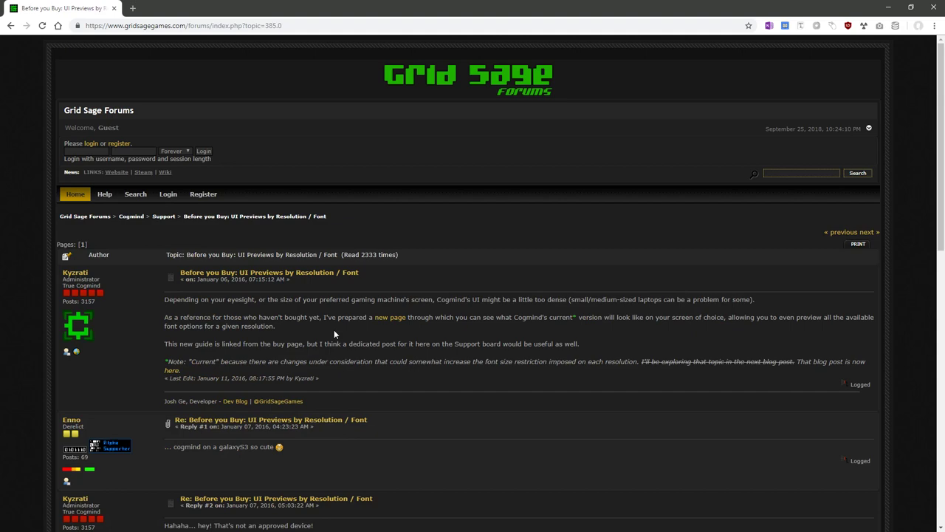
Return to the Support board and look through its topic list
key(alt+Left)
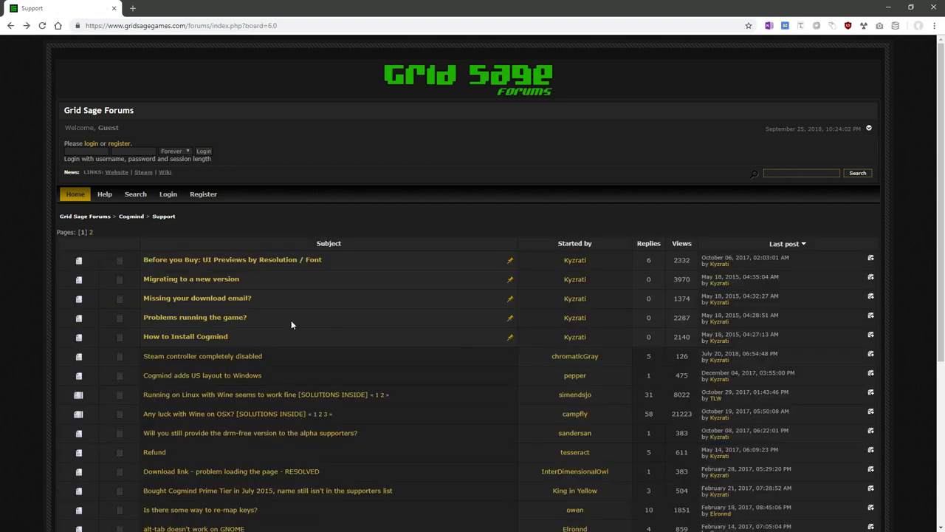
scroll(251, 288, down, 2)
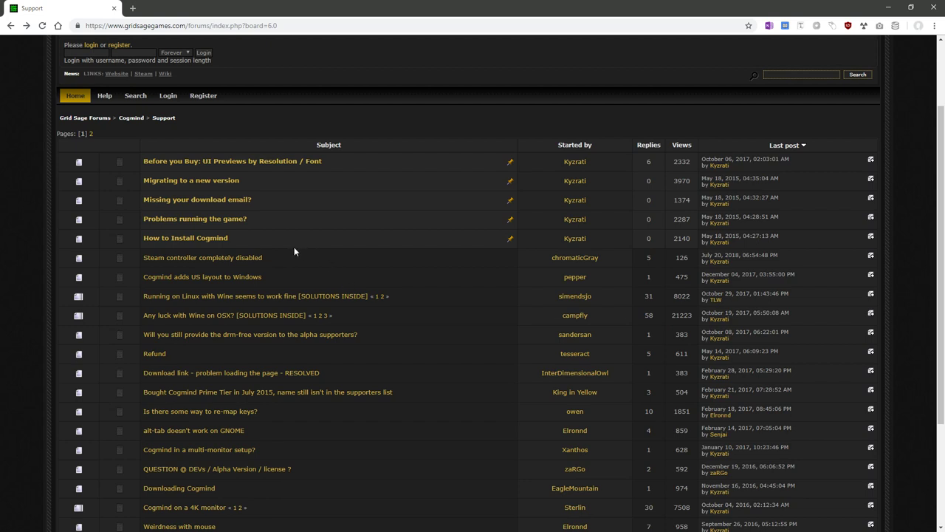
scroll(292, 251, up, 2)
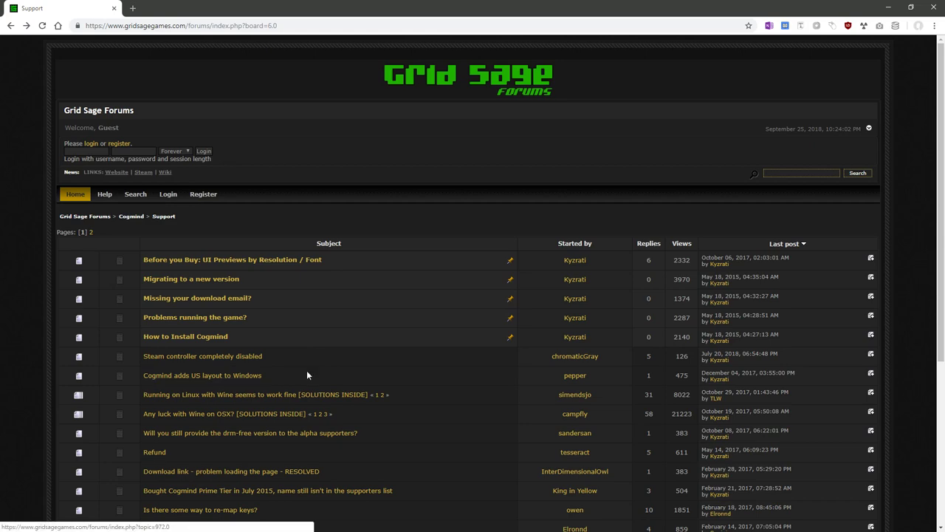
scroll(306, 373, down, 2)
scroll(306, 375, down, 2)
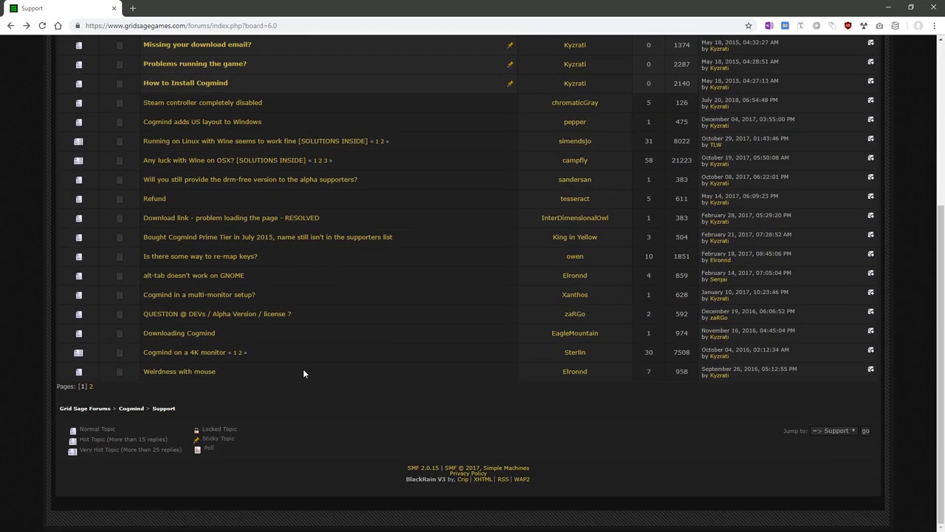
Go back through the visited forum pages to the REXPaint home page and look over its contents
key(alt+Left)
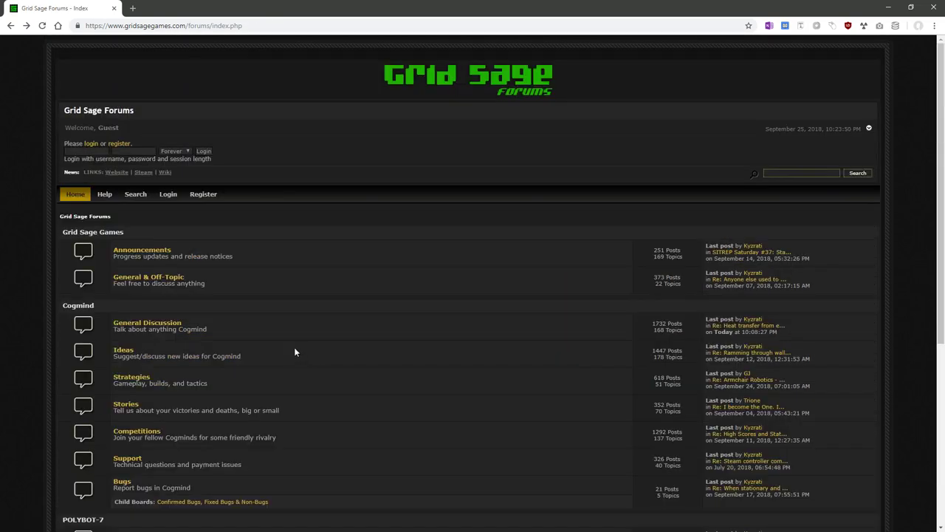
key(alt+Left)
key(alt+Left)
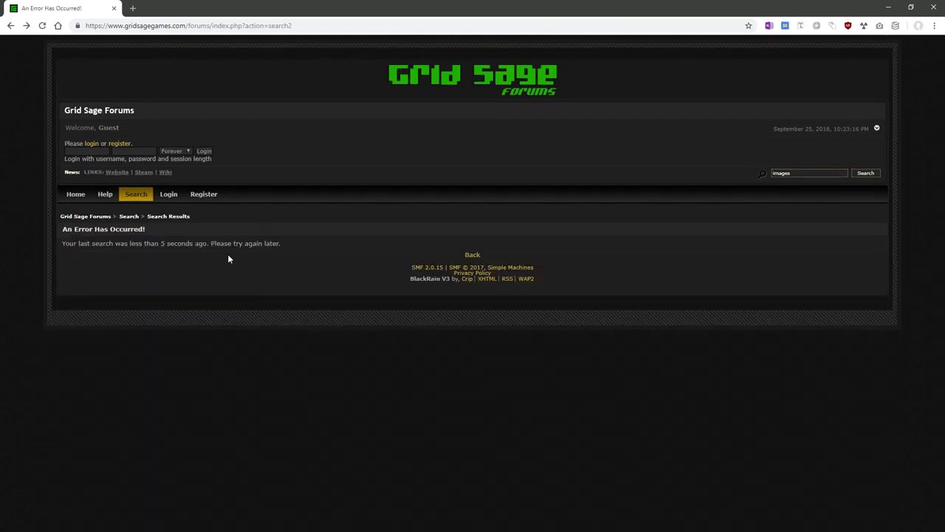
key(alt+Left)
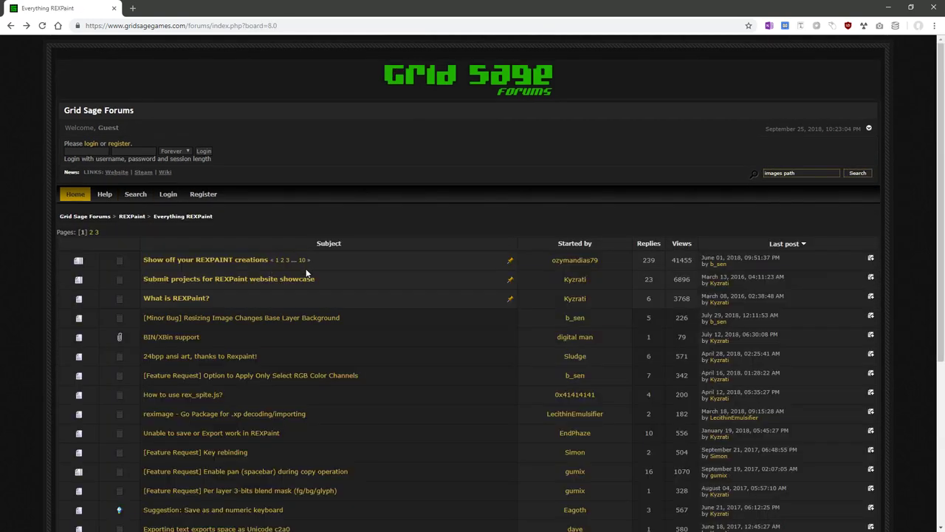
key(alt+Left)
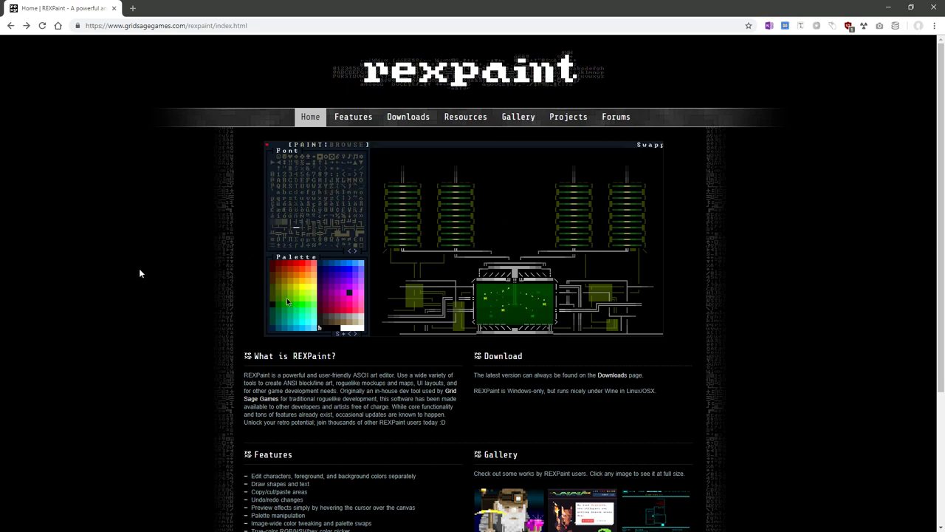
scroll(140, 273, down, 3)
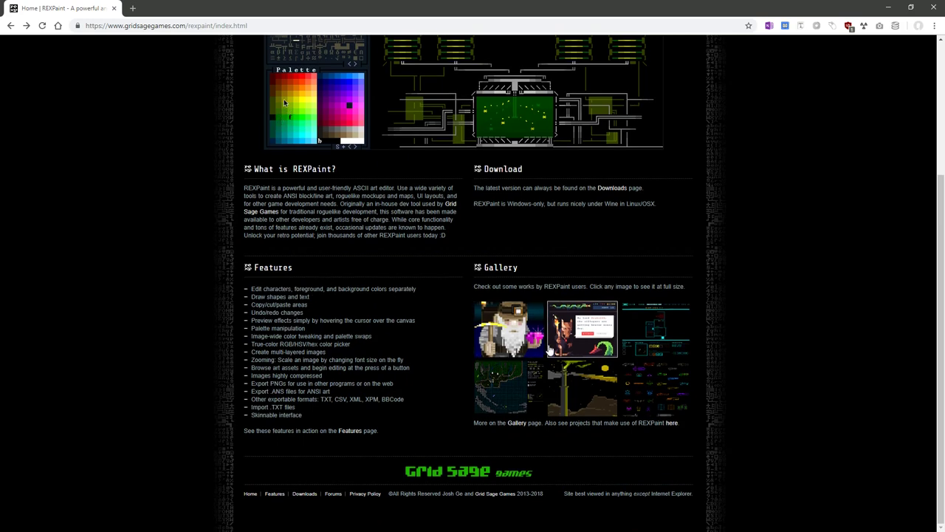
scroll(439, 320, up, 3)
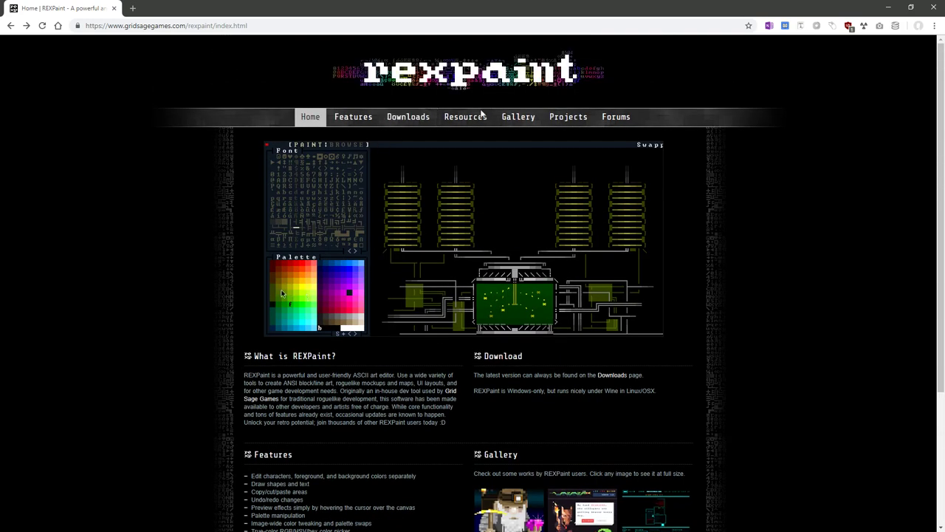
Open the REXPaint gallery, enlarge the first artwork, and page forward through the images to the Vigilant Cogmind Hunter picture
click(531, 123)
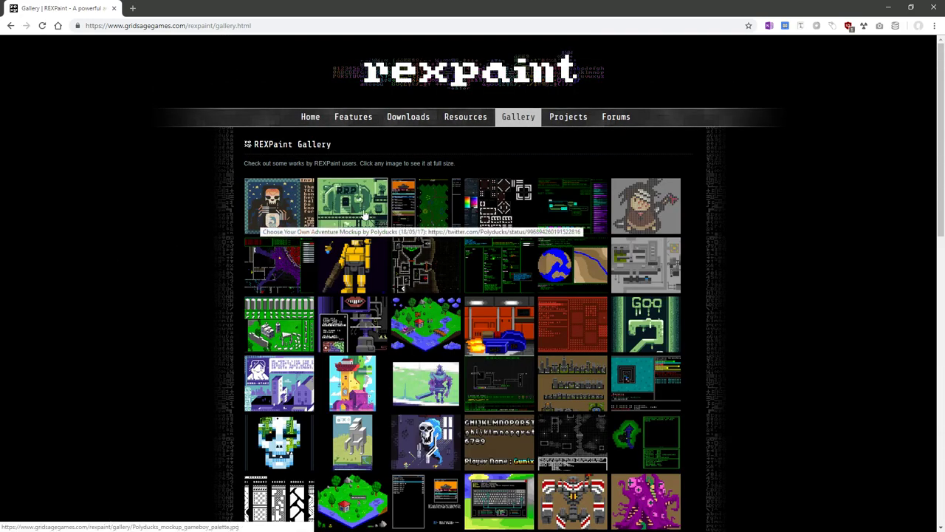
click(260, 219)
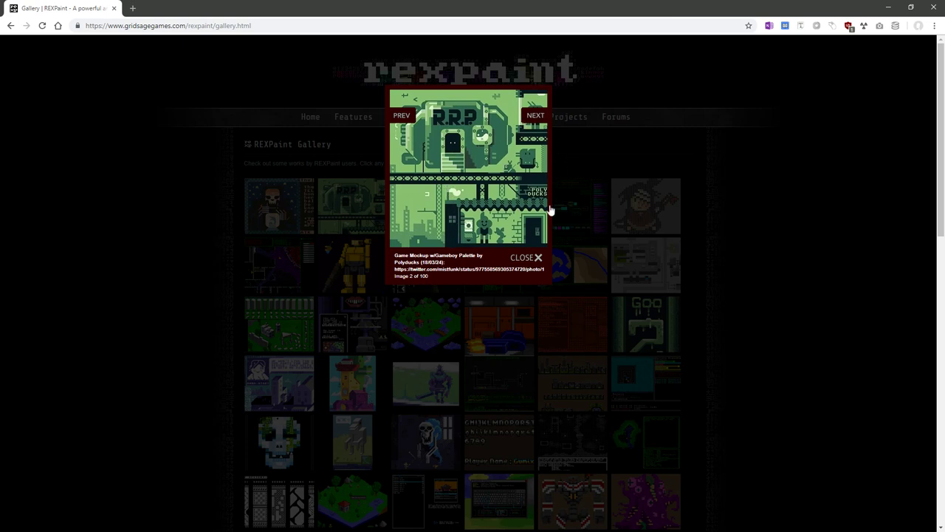
click(537, 117)
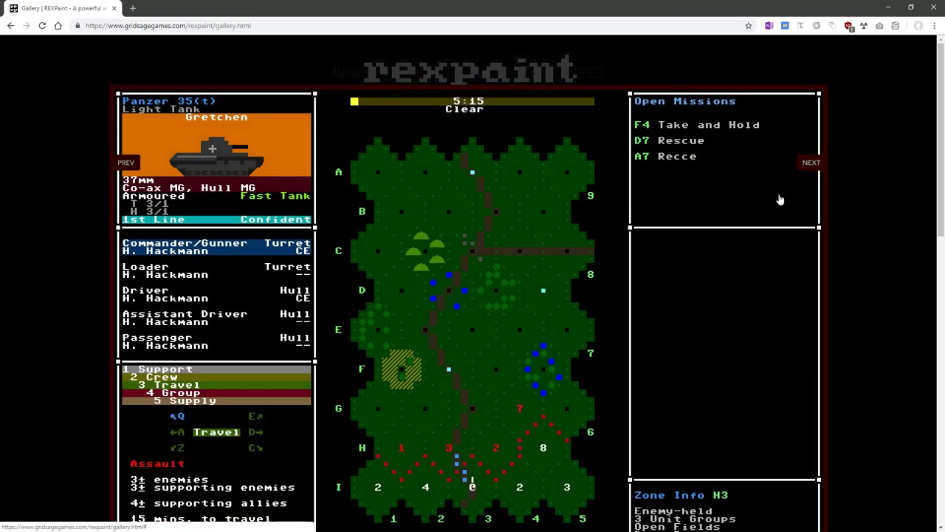
click(812, 163)
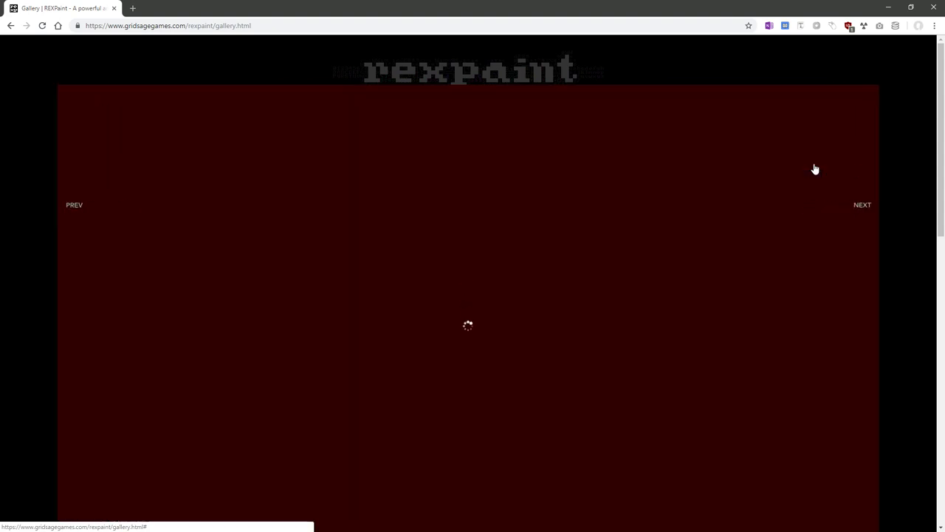
click(902, 230)
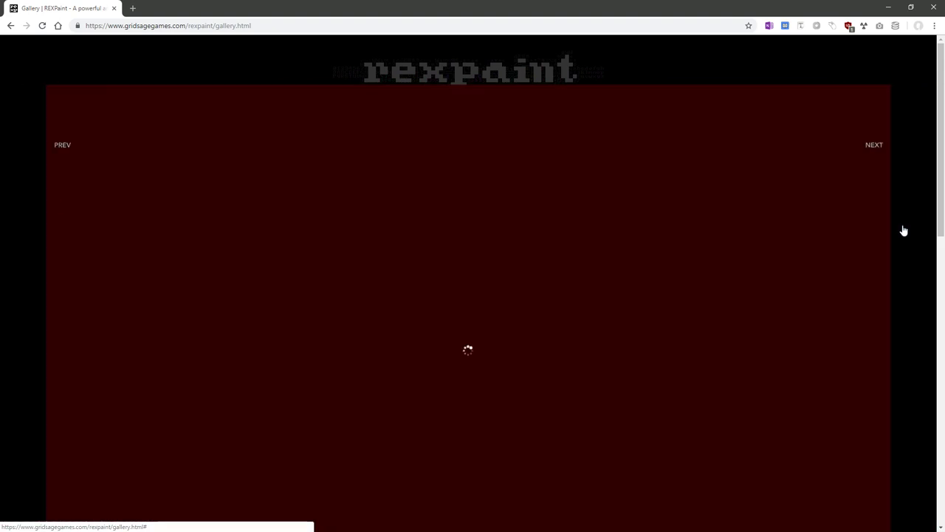
click(664, 212)
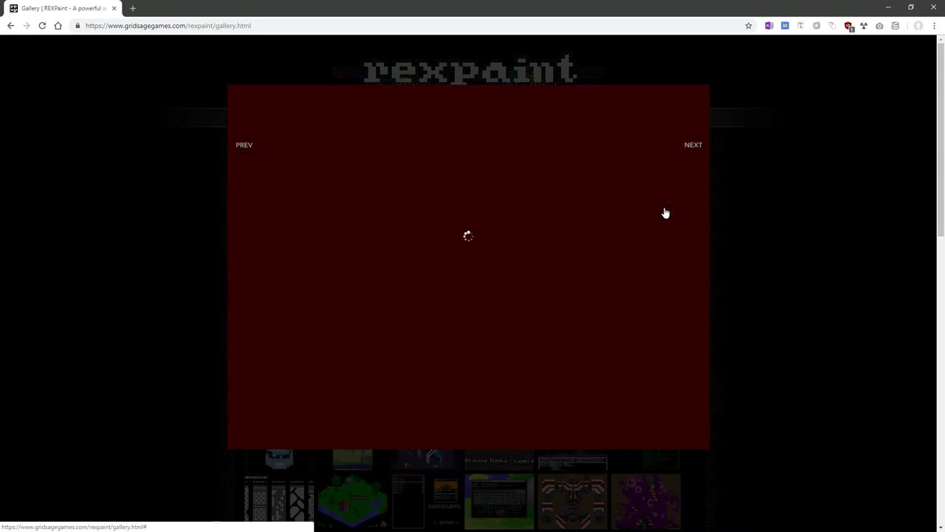
click(532, 174)
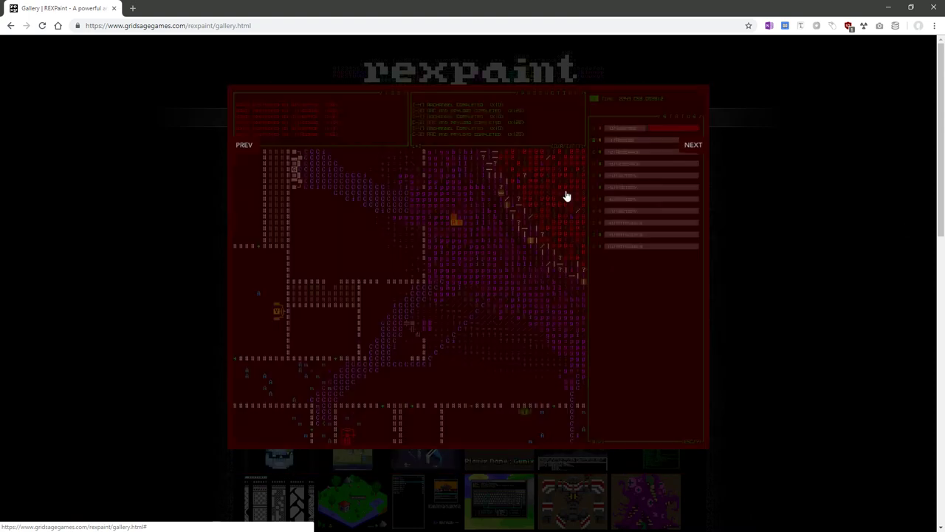
click(653, 239)
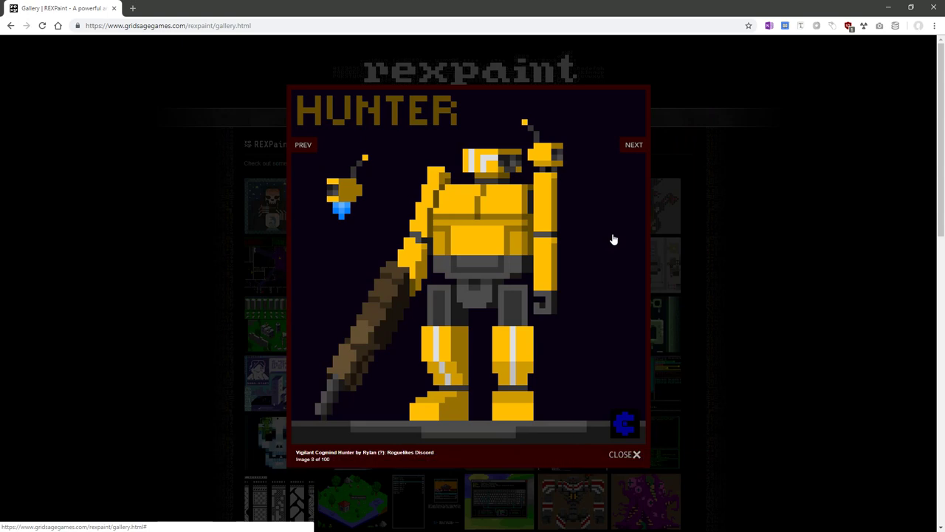
Page forward from the Hunter picture through the enlarged artworks to the 3D ASCII Landscape with clouds and reflections
click(611, 238)
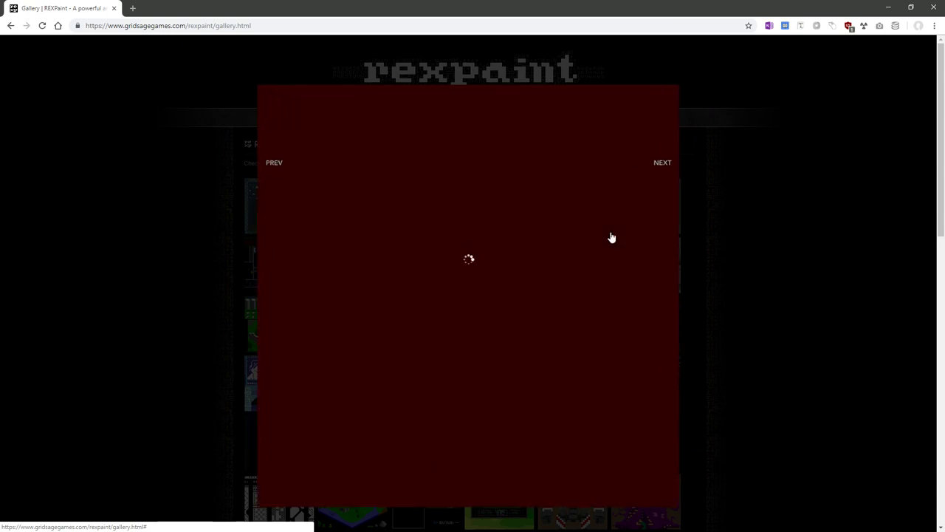
click(665, 247)
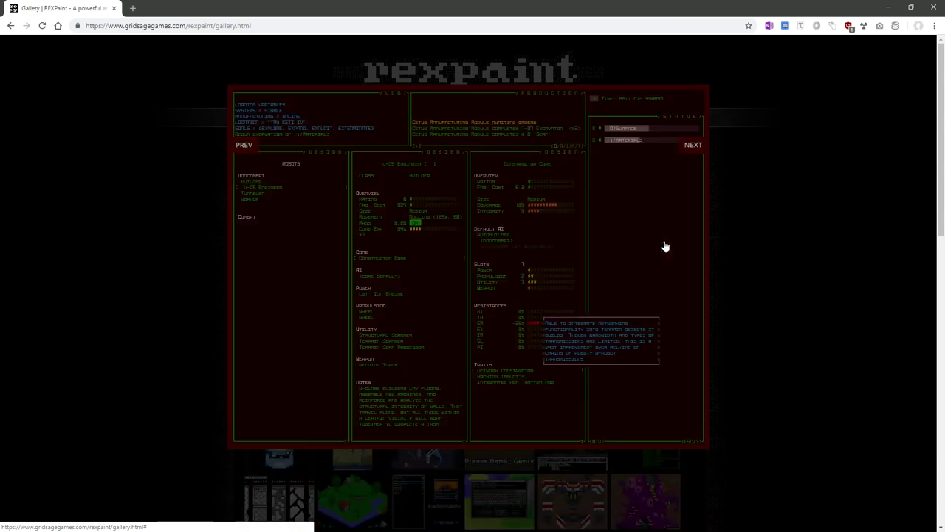
click(665, 246)
click(642, 244)
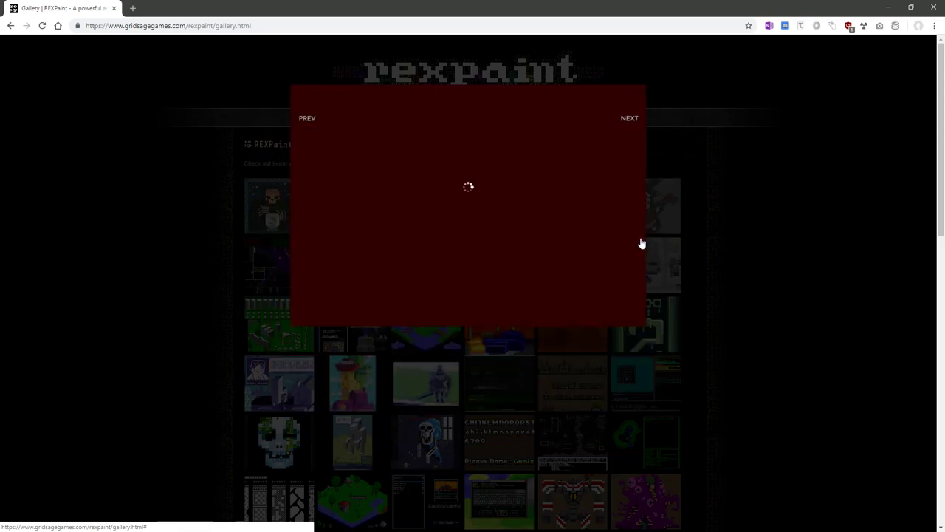
click(602, 221)
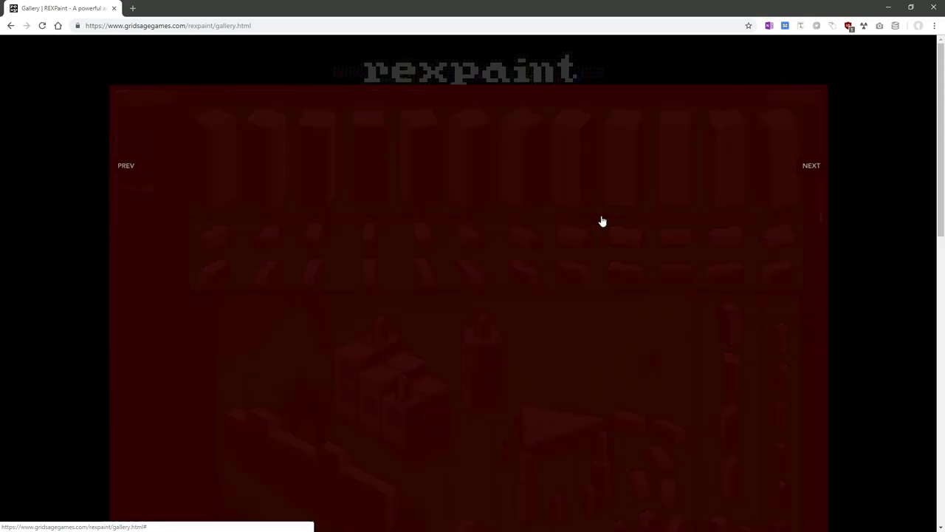
click(751, 244)
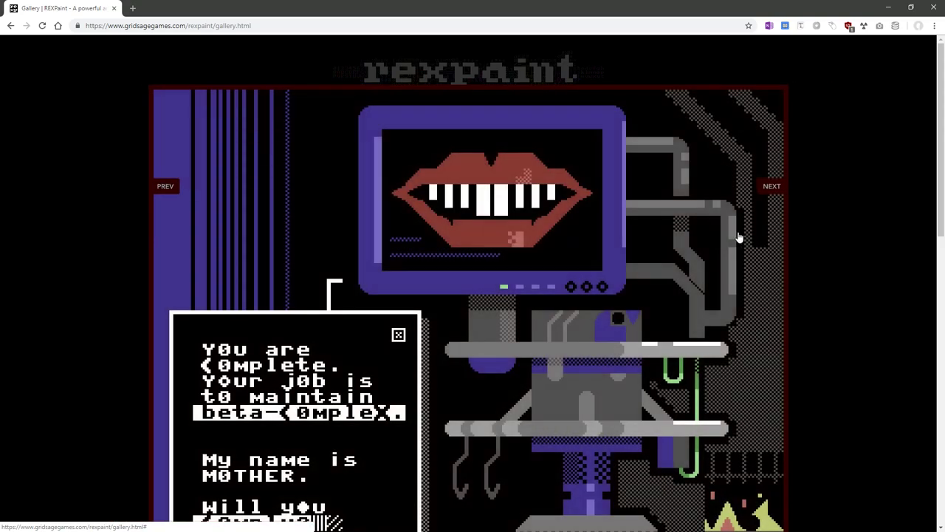
click(734, 238)
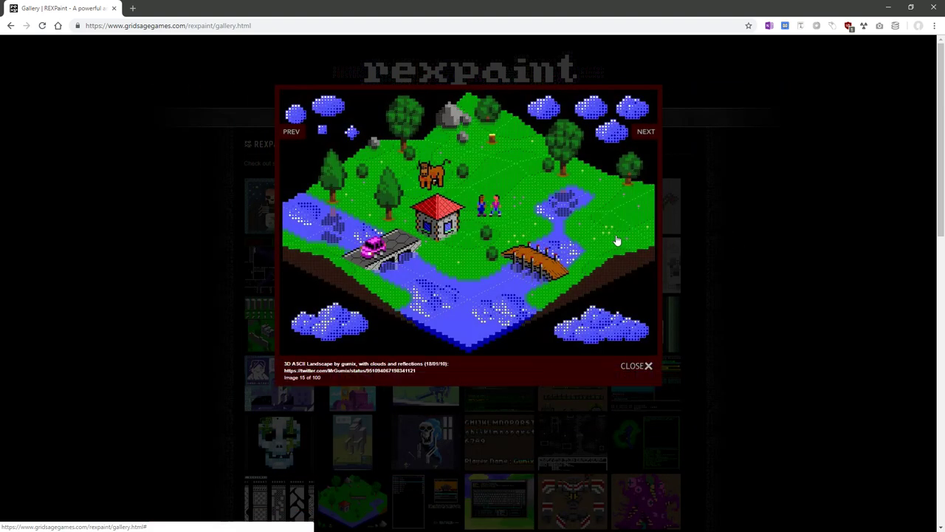
Continue through the enlarged artworks, past the Goo 2 and C64 game mockups, to Busy Little Island
click(616, 240)
click(563, 212)
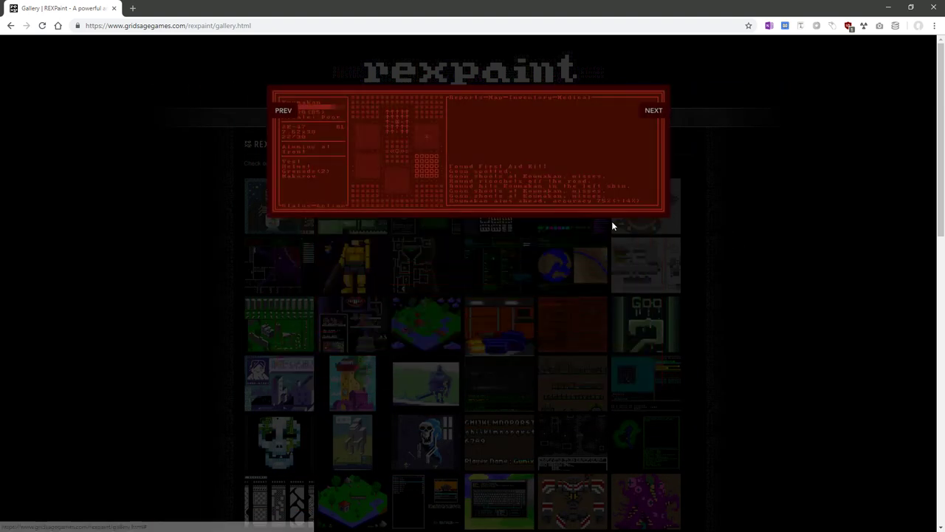
click(629, 162)
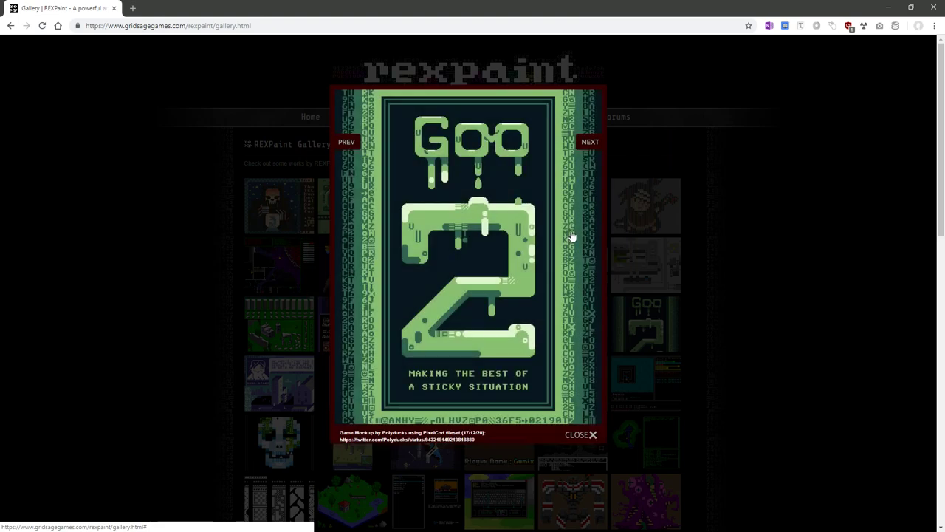
click(571, 236)
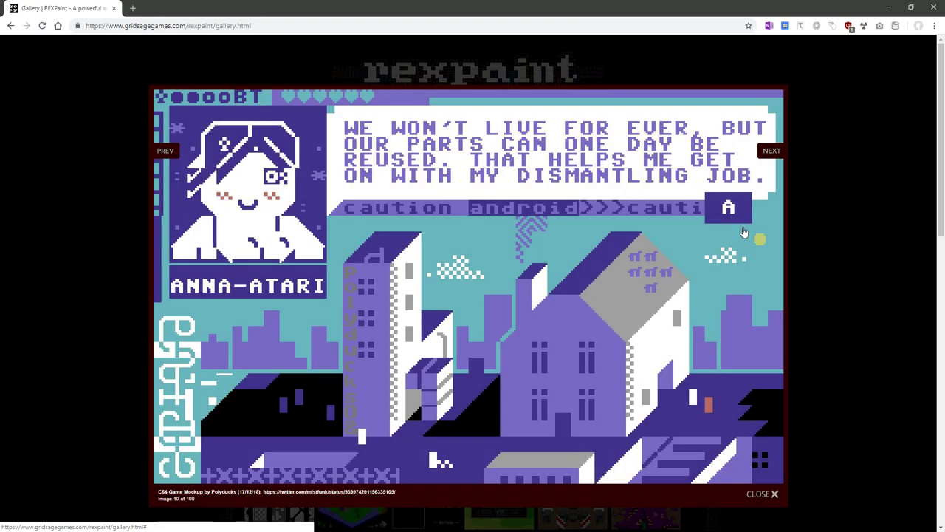
click(744, 233)
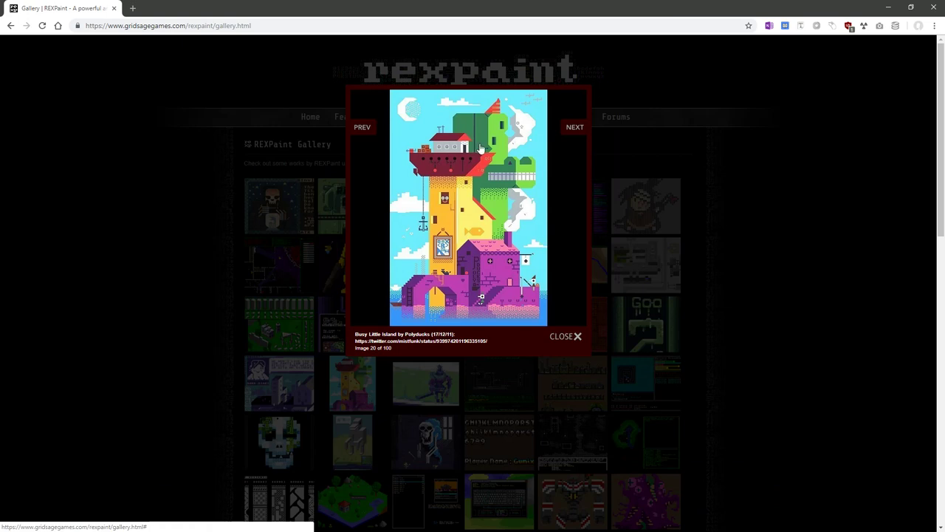
Advance through the artworks to Lamp Phantom and view the whole picture down to its caption
click(554, 249)
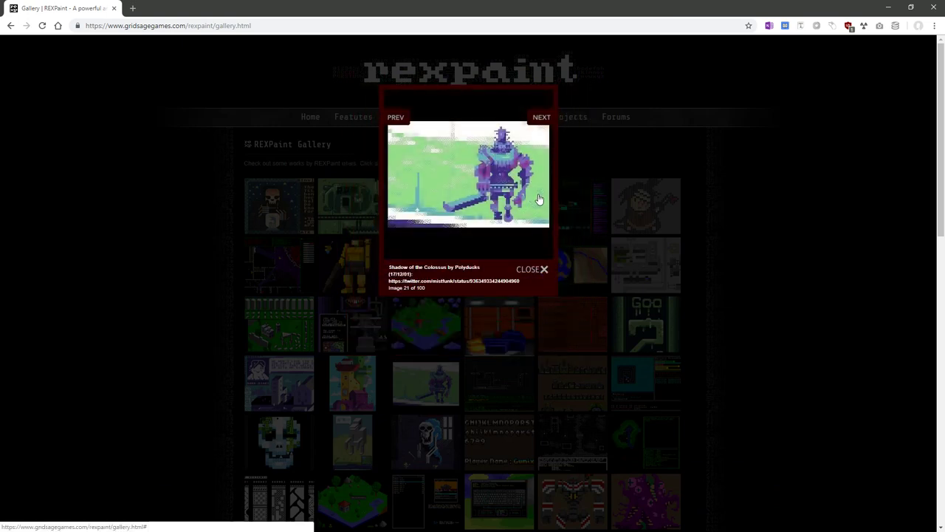
click(539, 199)
click(663, 250)
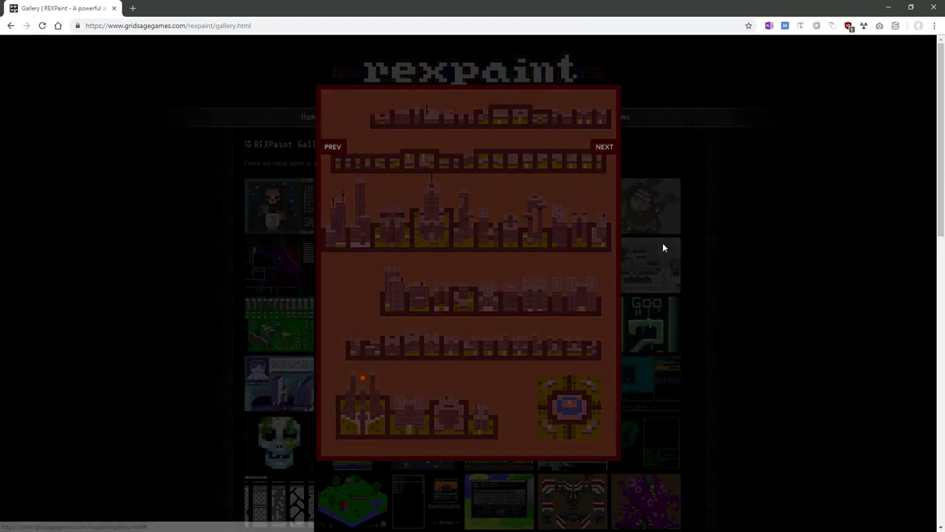
click(578, 272)
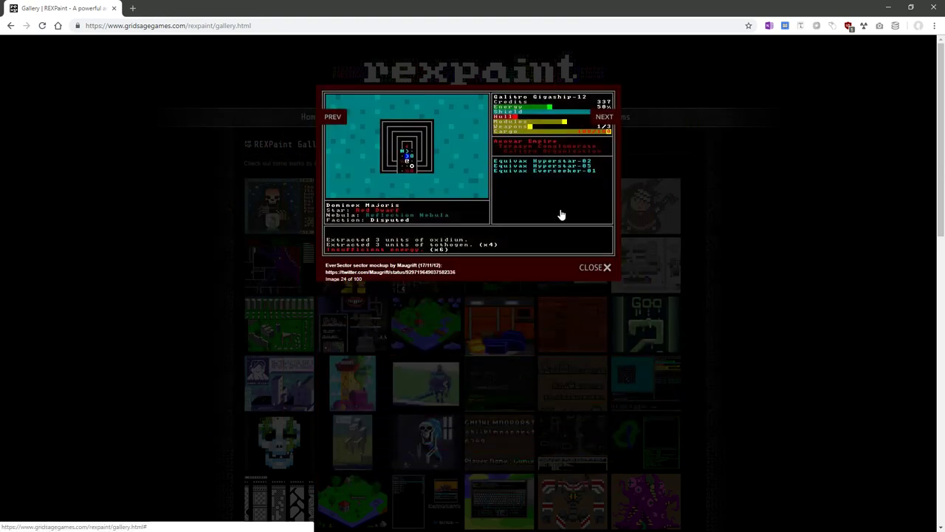
click(561, 214)
click(500, 165)
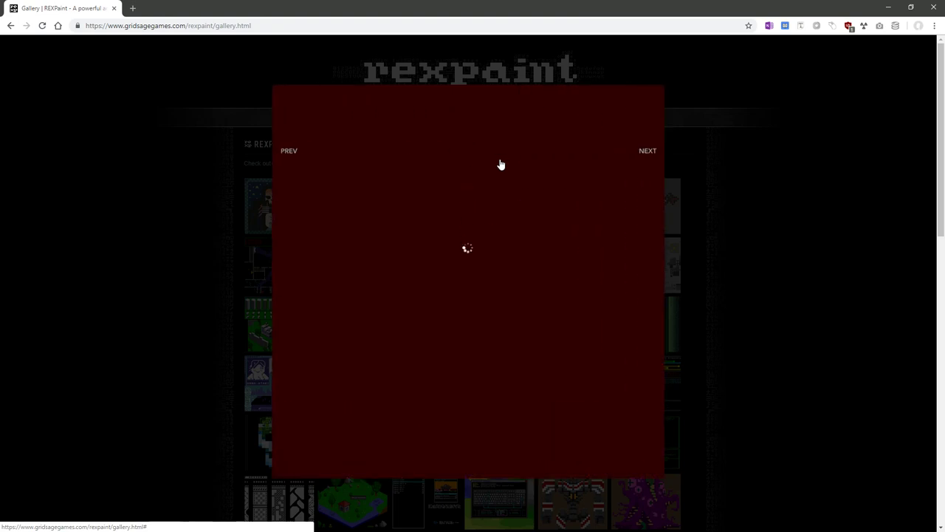
click(608, 243)
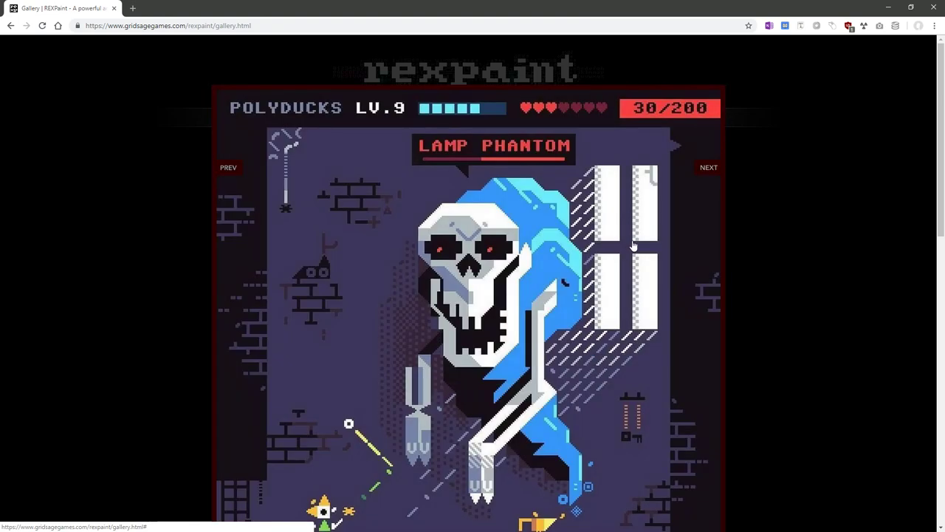
scroll(633, 246, down, 3)
scroll(633, 246, up, 4)
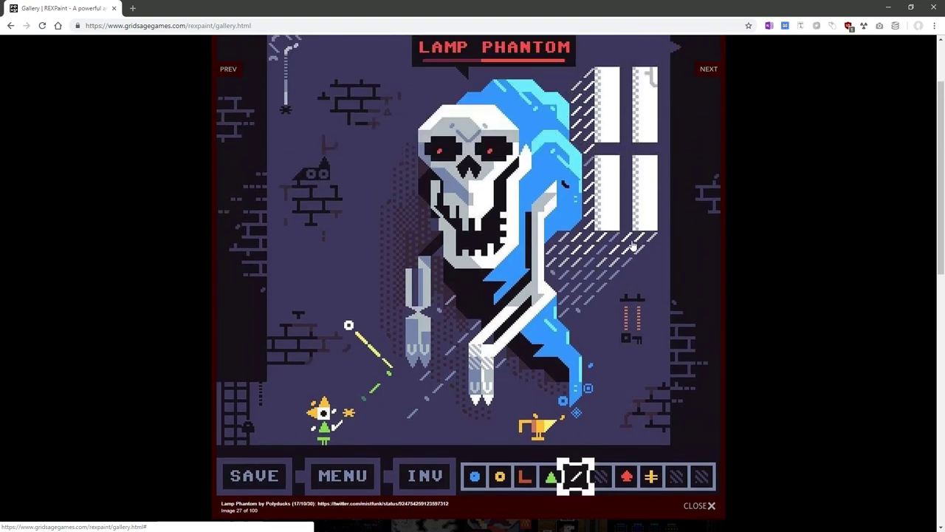
View Shadows in the Dark, return to the readable ASCII font image, and advance to House in the Ravine
click(632, 245)
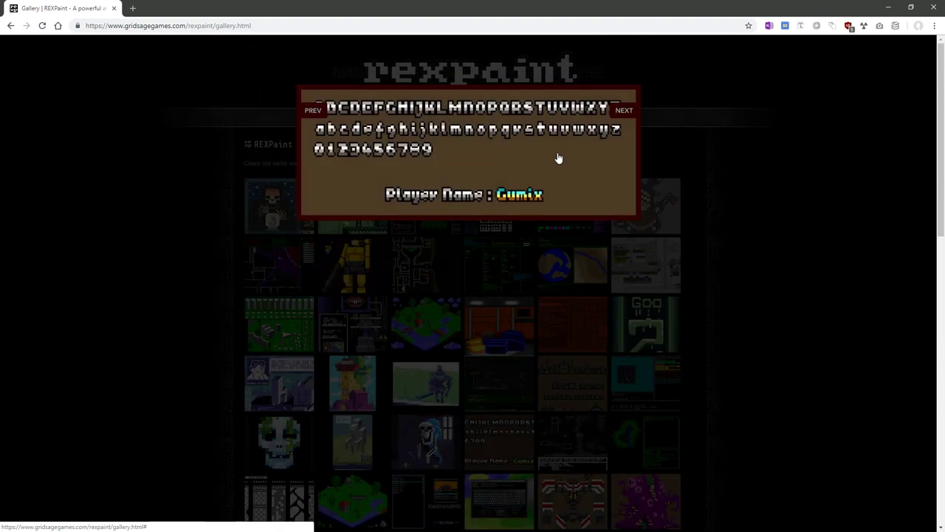
click(559, 158)
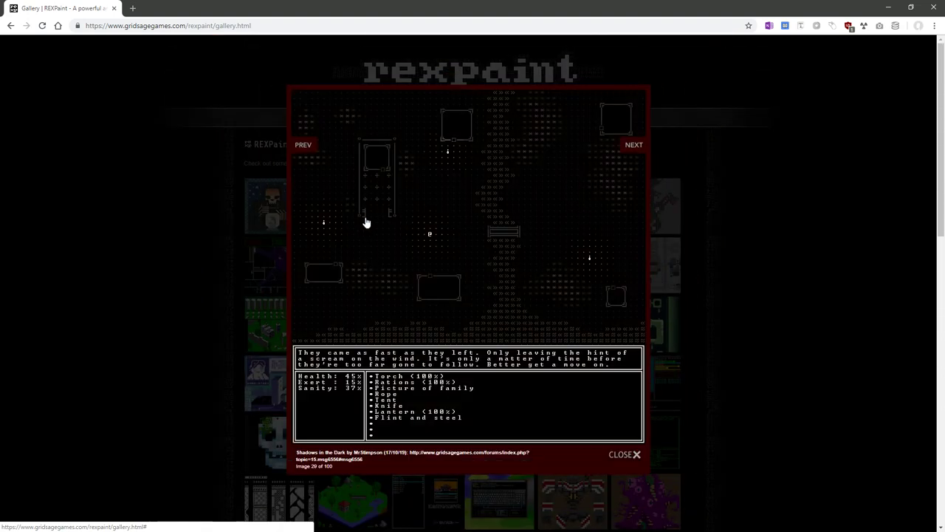
click(318, 217)
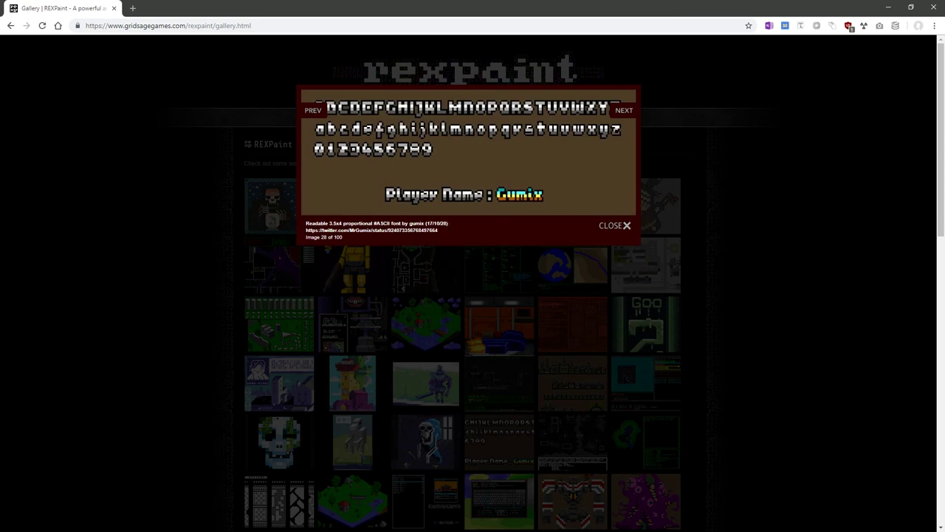
click(570, 162)
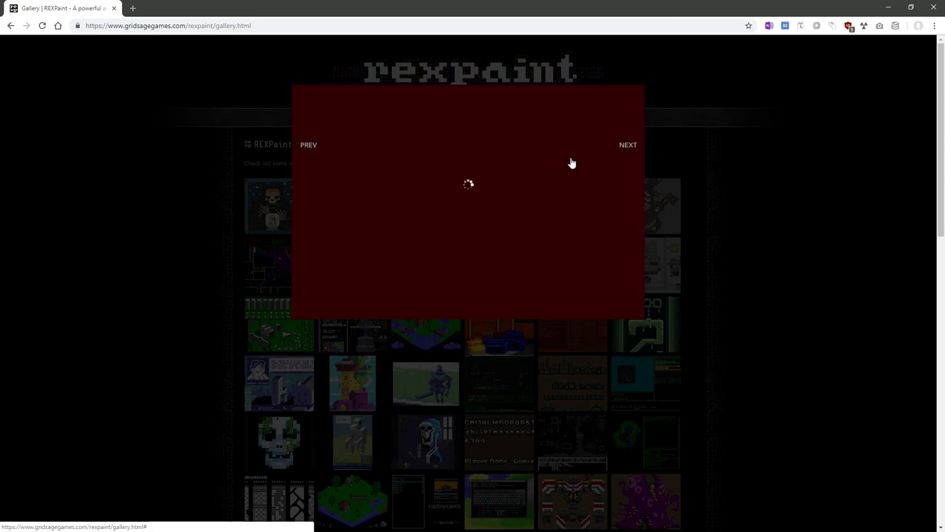
click(580, 205)
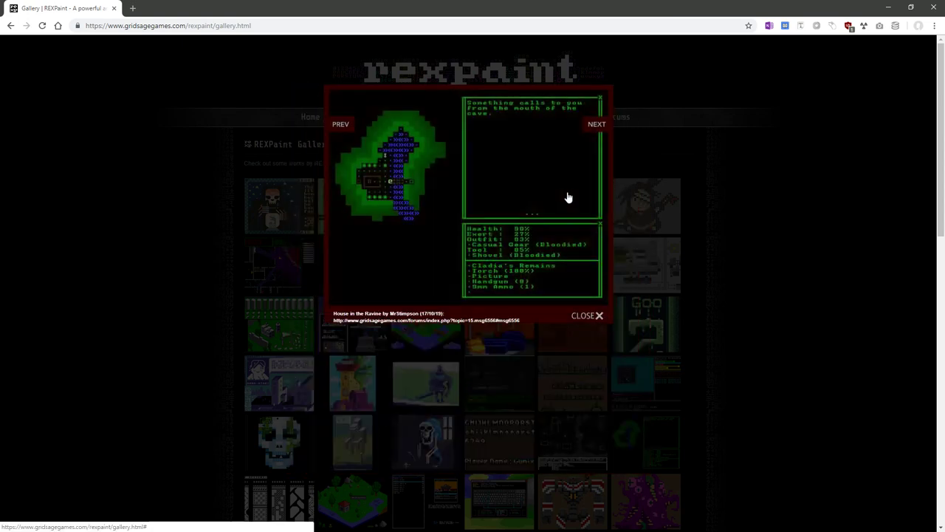
Page forward from House in the Ravine through Scarf Designs and the ASCII Island keyboard mapping mockup to the Rifts of Fury Blob
click(569, 198)
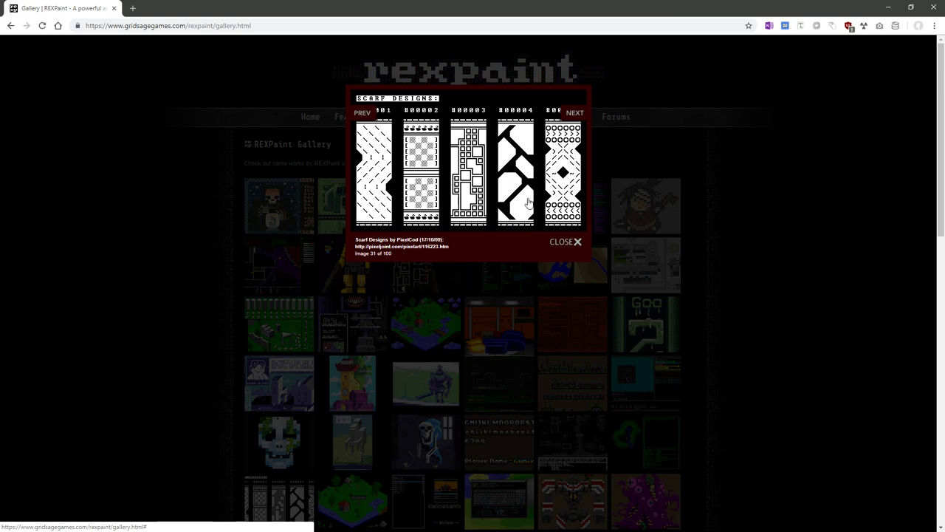
click(529, 213)
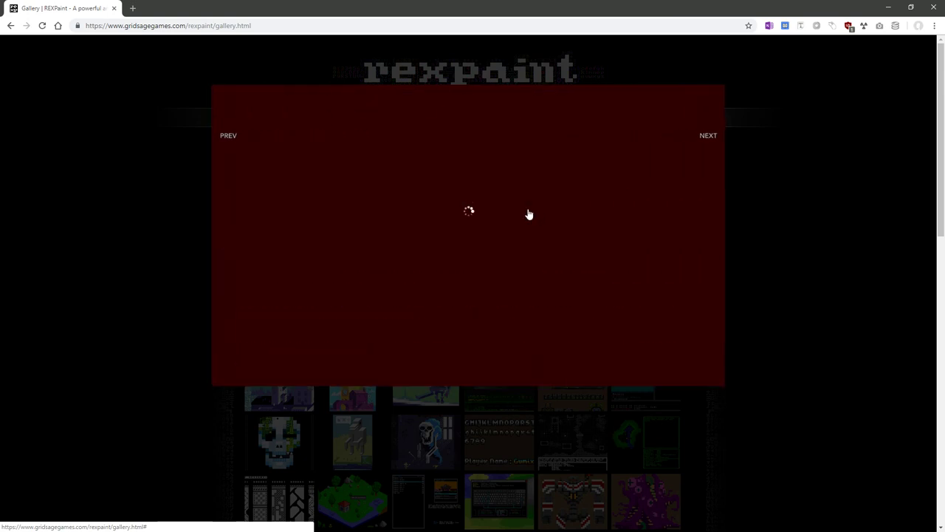
click(529, 214)
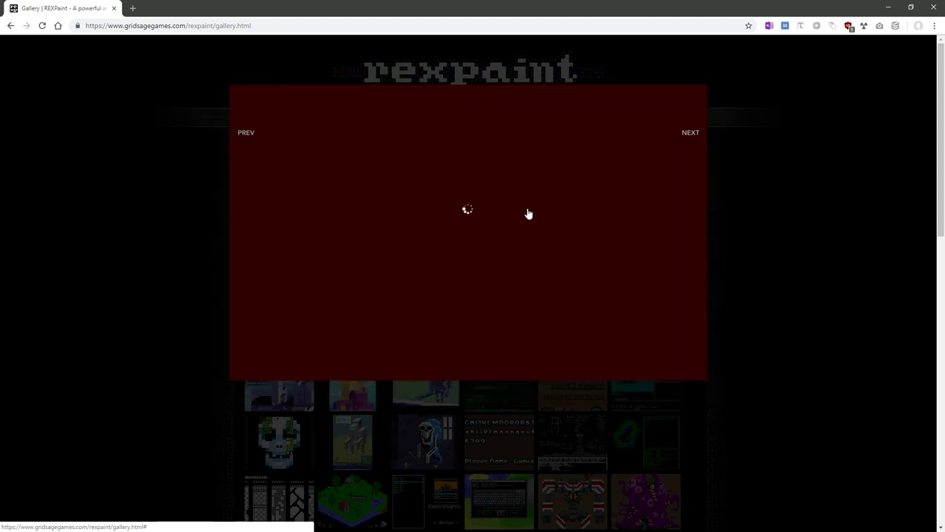
click(564, 217)
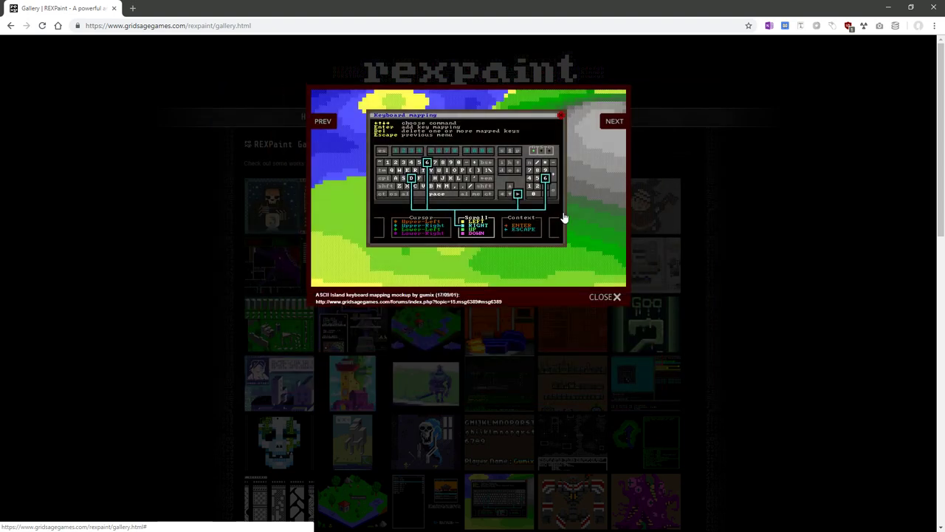
click(563, 217)
click(535, 227)
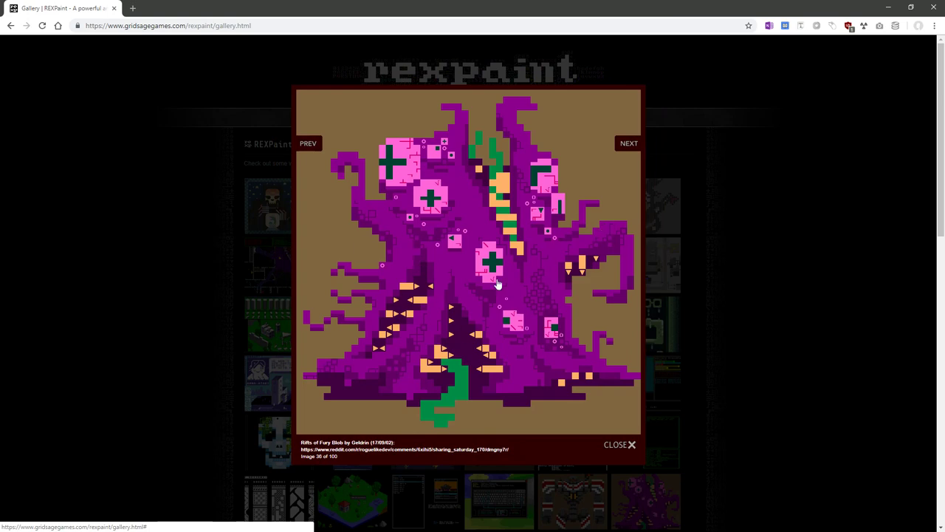
Page on past the squad patrol game screen and the Commodore64 Tileset Demo to the Tower picture, and close the enlarged view
click(598, 260)
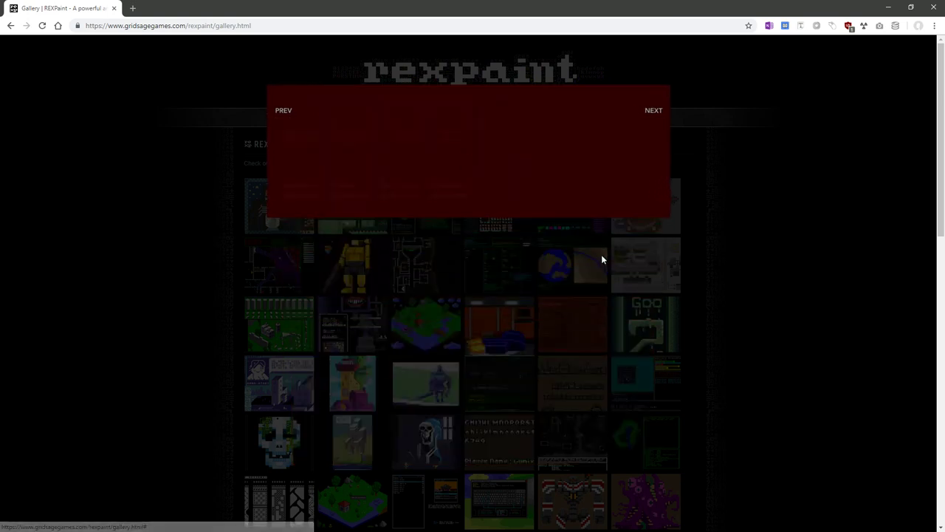
click(583, 147)
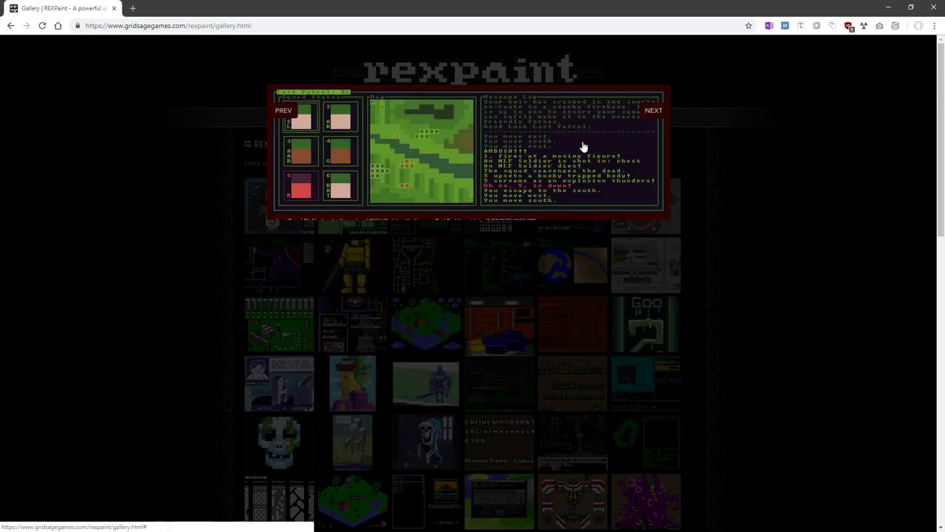
click(583, 146)
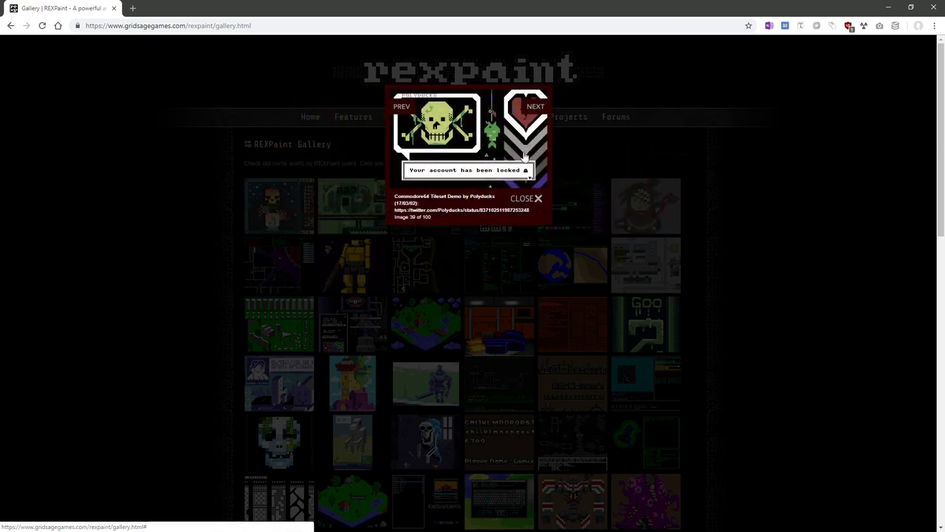
click(522, 156)
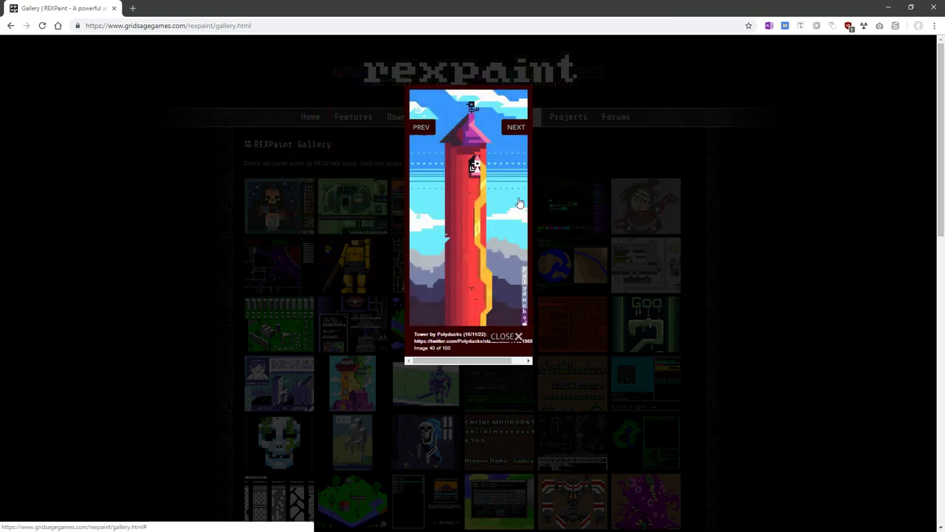
click(520, 203)
click(803, 298)
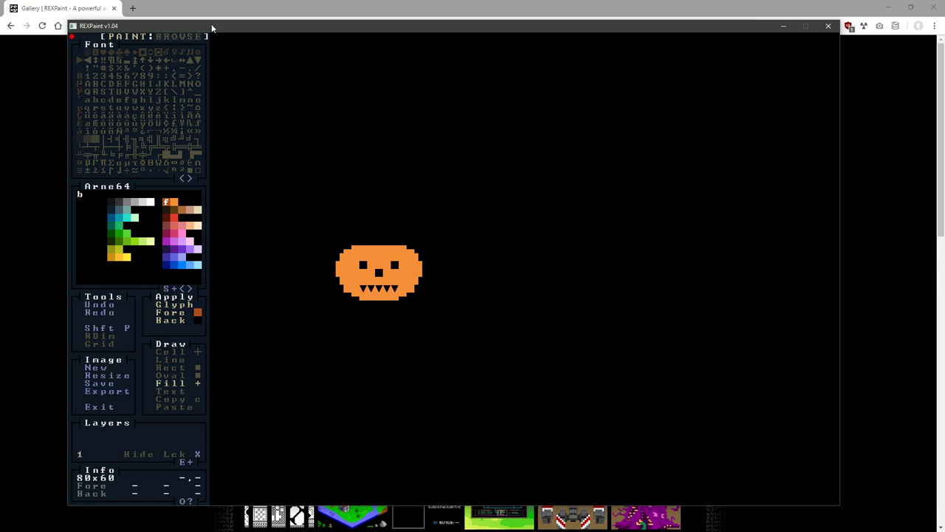
Switch to Double Commander and look inside the data folder of REXPaint-v1.04 and its ansi subfolder
drag(212, 24, 210, 12)
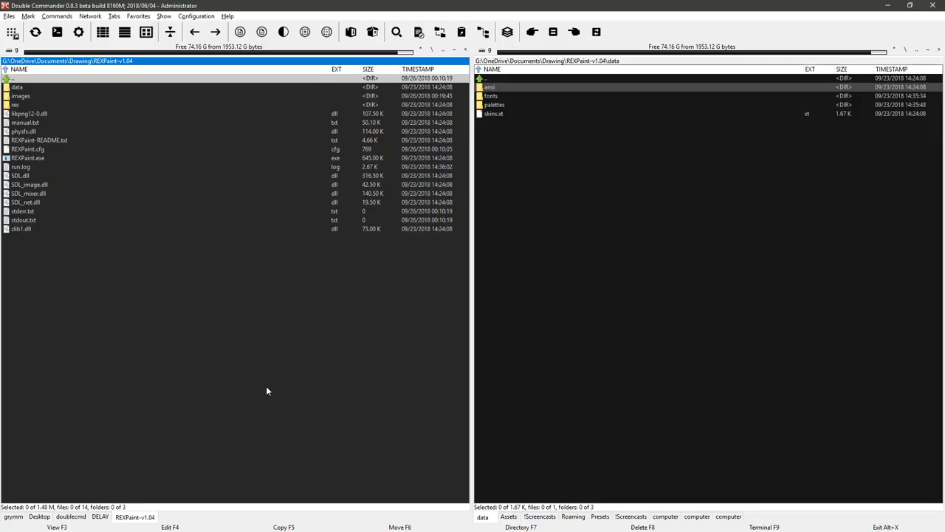
click(98, 141)
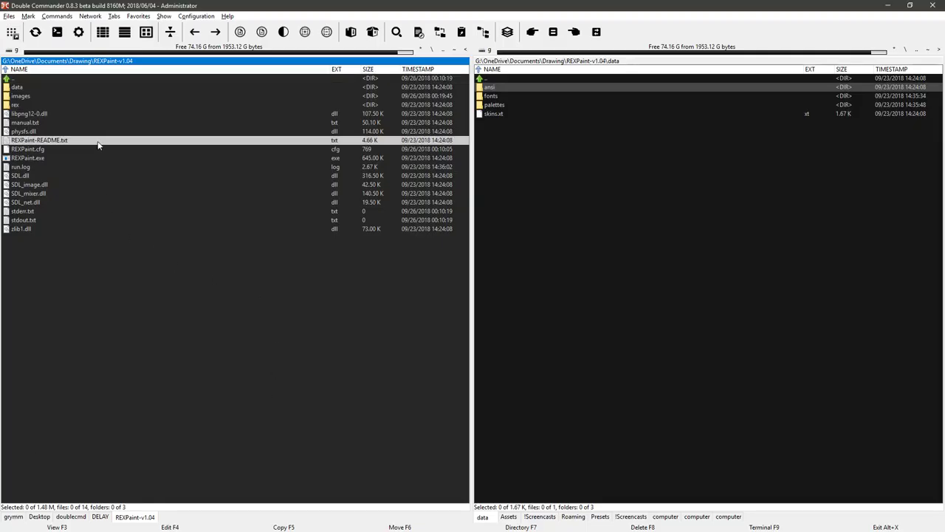
key(Up)
key(Up)
key(Up)
key(Up)
key(Up)
key(Up)
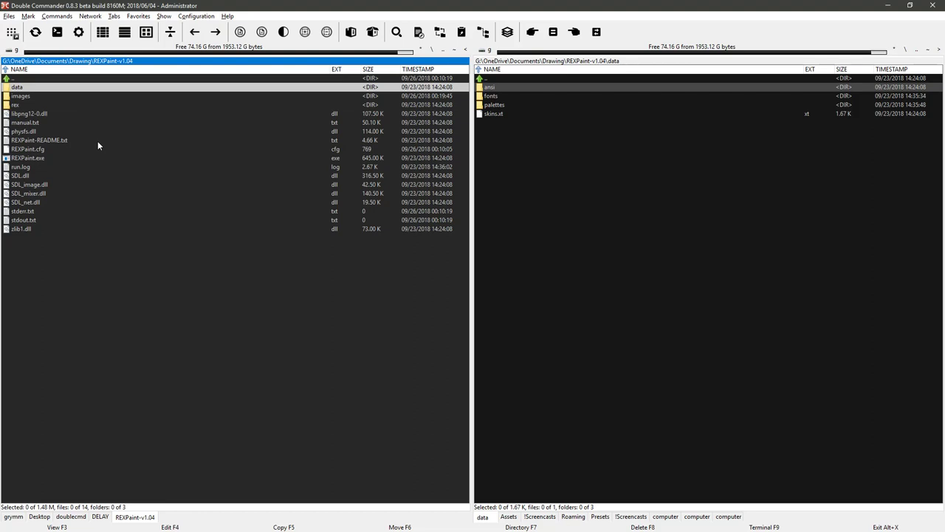
key(Return)
key(Down)
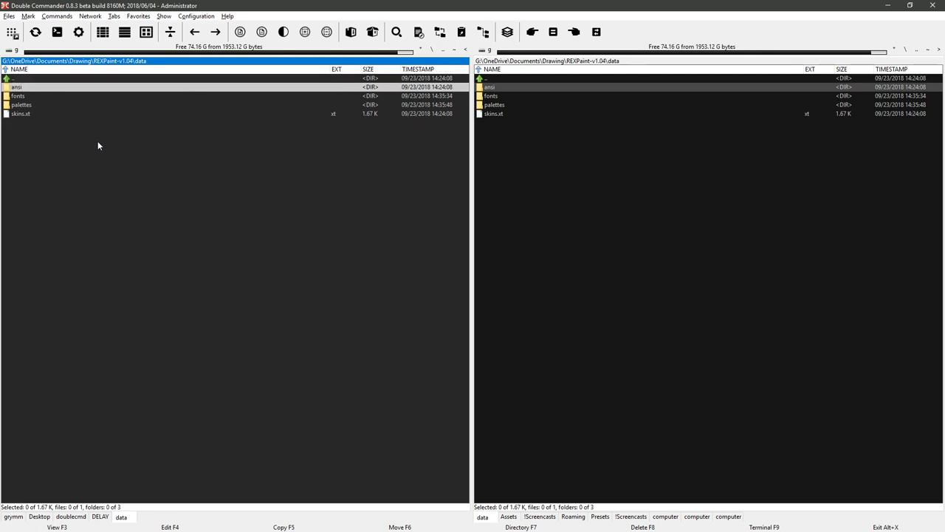
key(Return)
key(Down)
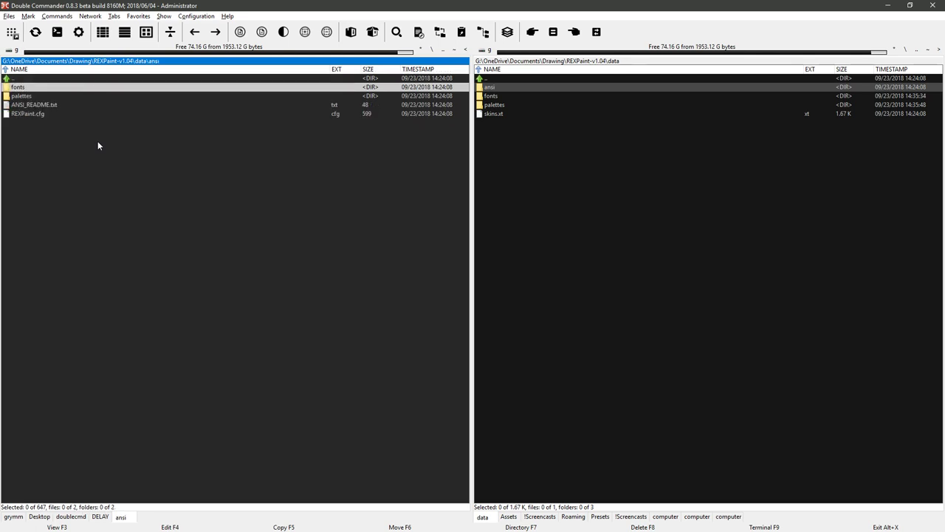
Look through the fonts and palettes subfolders of the REXPaint data folder
key(BackSpace)
key(Down)
key(Return)
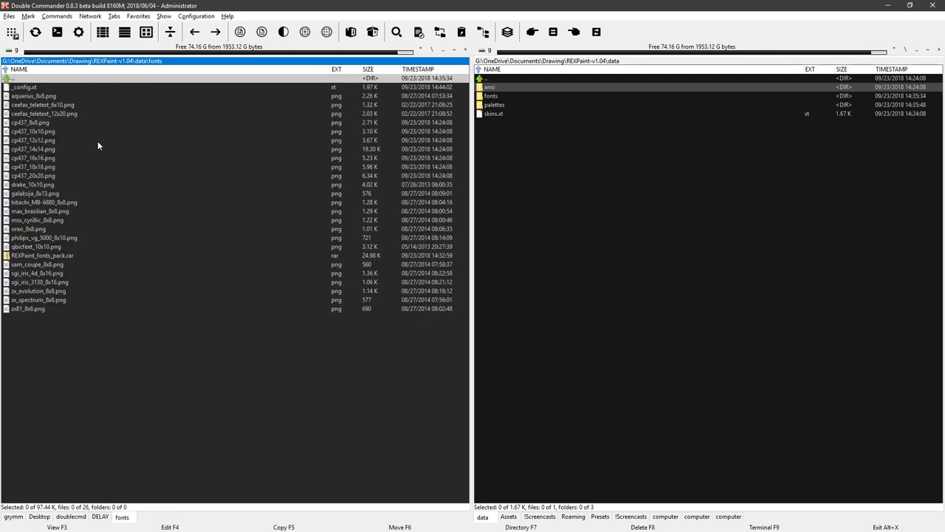
key(BackSpace)
key(Down)
key(Return)
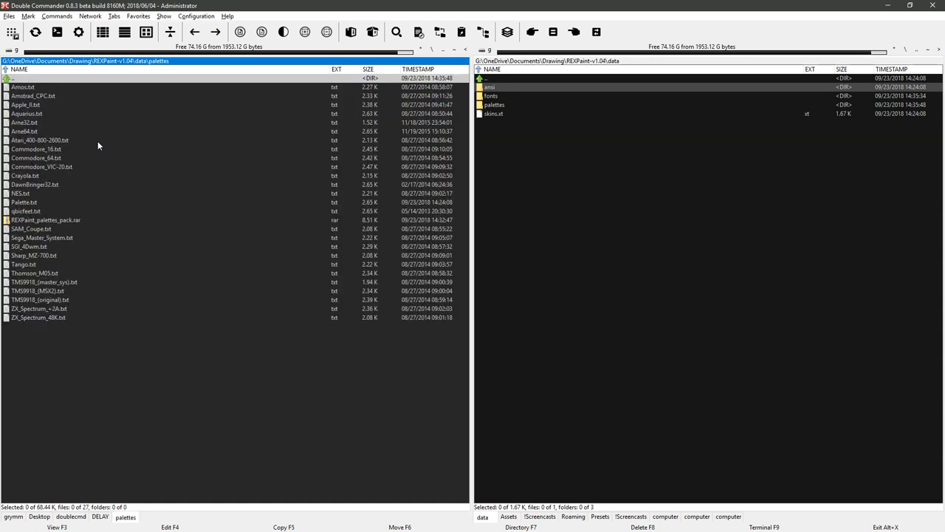
Return to the REXPaint-v1.04 folder and open its images folder to look for the exported picture
key(BackSpace)
key(Up)
key(Up)
key(Up)
key(Return)
key(Down)
key(Return)
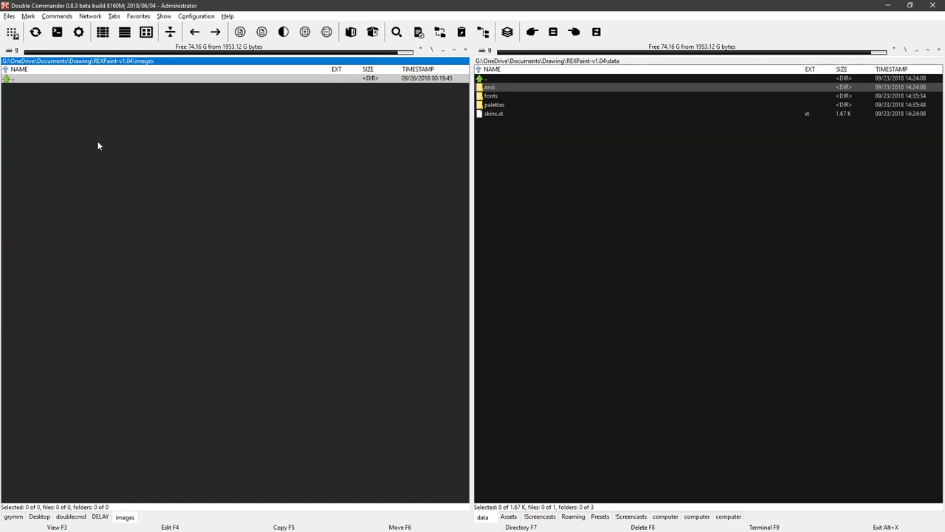
Recheck the images folder, look inside the rex folder, and return to REXPaint-v1.04
key(BackSpace)
key(Up)
key(Down)
key(Return)
key(BackSpace)
key(Down)
key(Return)
key(BackSpace)
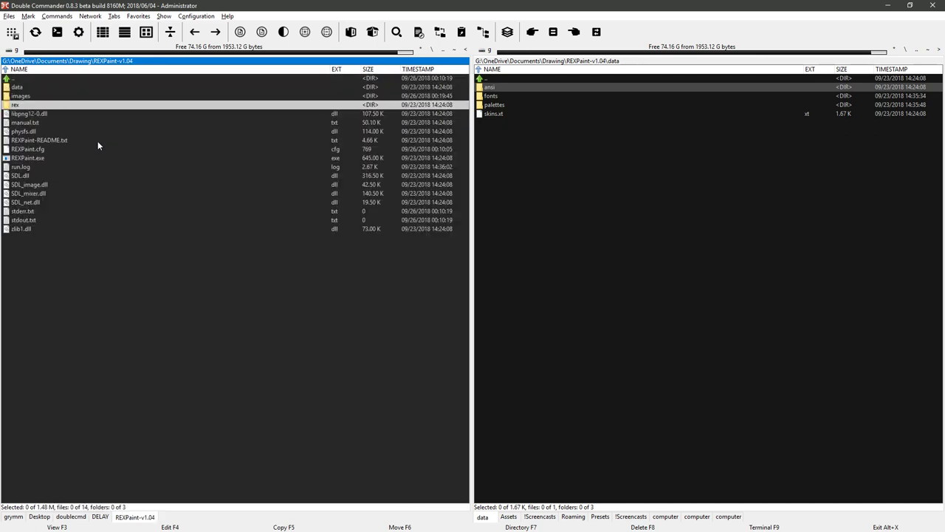
Go through the remaining entries of the REXPaint-v1.04 folder down to zlib1.dll
key(Down)
key(Down)
key(Down)
key(Down)
key(Down)
key(Down)
key(Down)
key(Down)
key(Down)
key(Down)
key(Down)
key(Down)
key(Down)
key(Down)
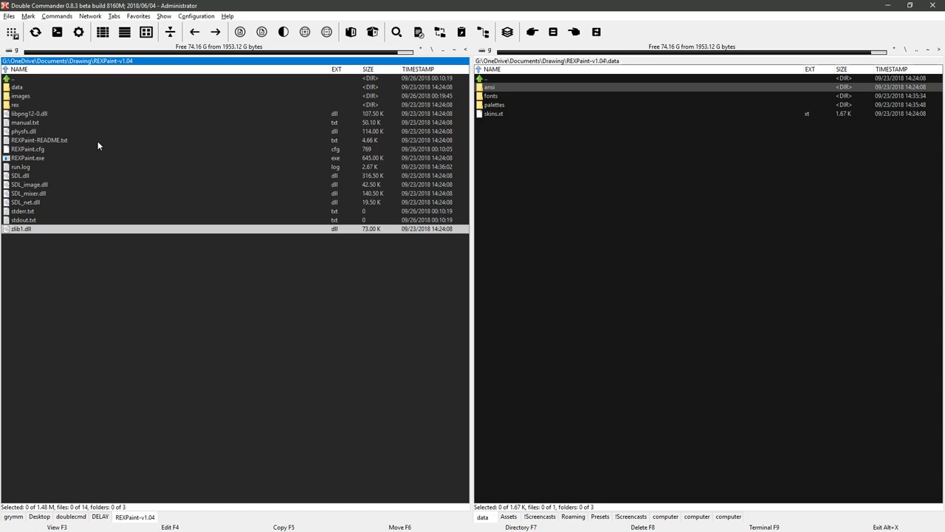
In a terminal, list the home folder with ls -la and search it using find . -name pumpkin.png
key(F9)
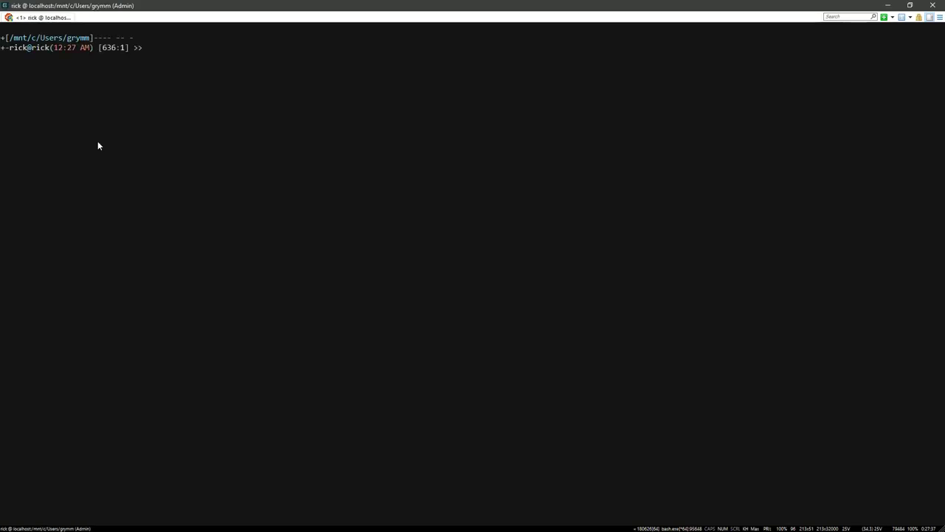
text(ls -la)
key(BackSpace)
key(BackSpace)
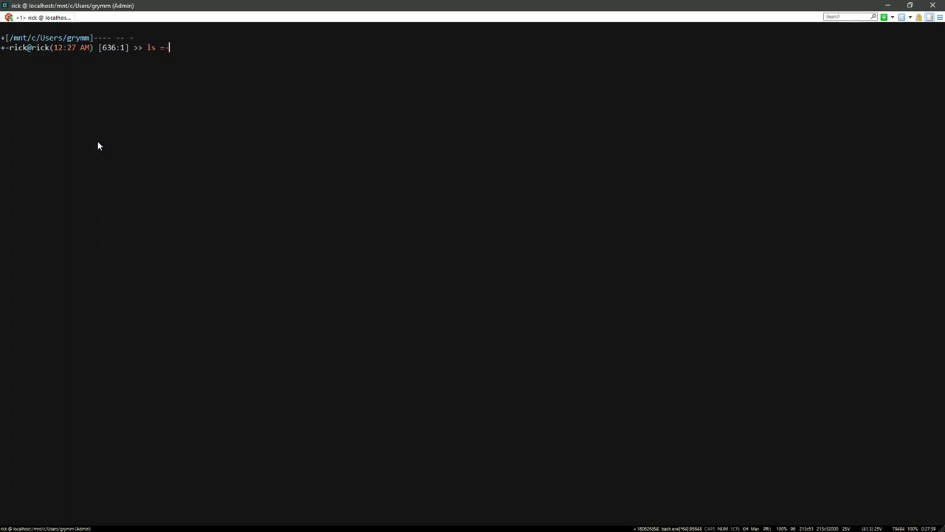
text(la)
key(Return)
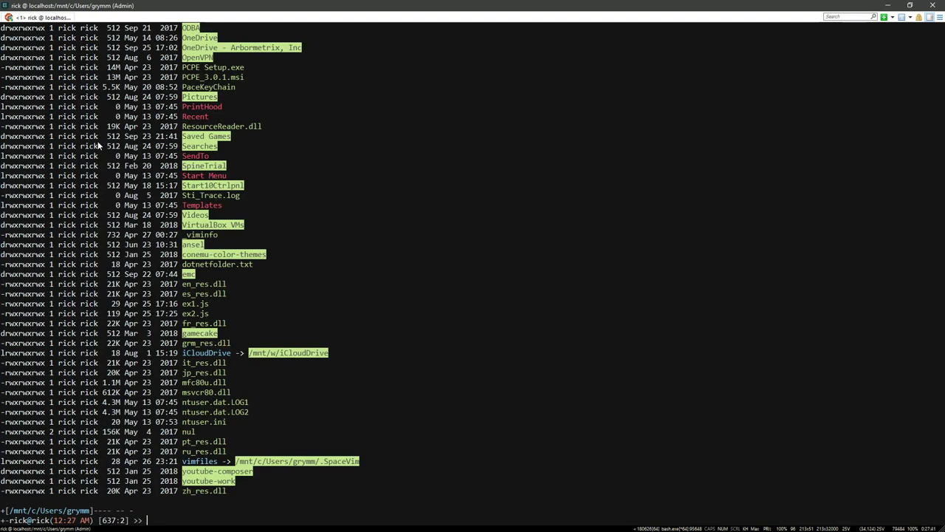
text(find . -name pumpkin.png)
key(Return)
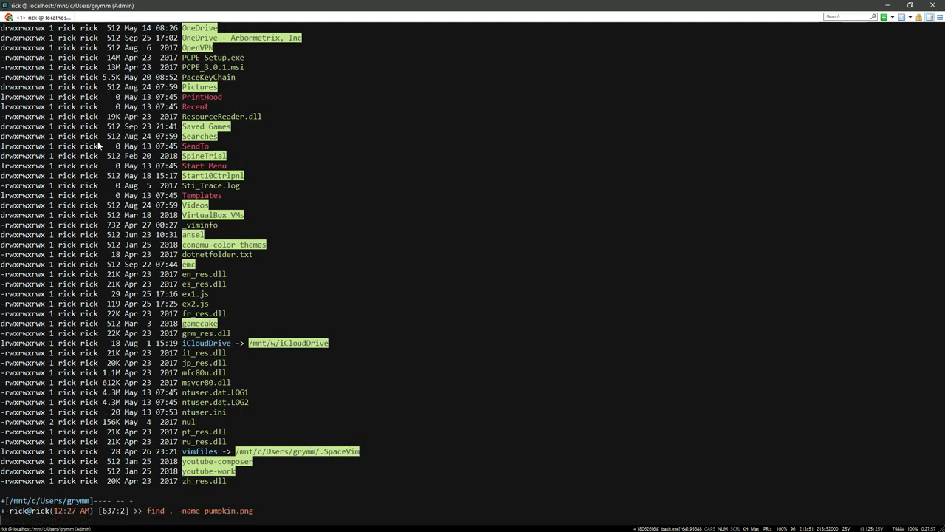
Switch to REXPaint and export the pumpkin drawing again
key(alt+Tab)
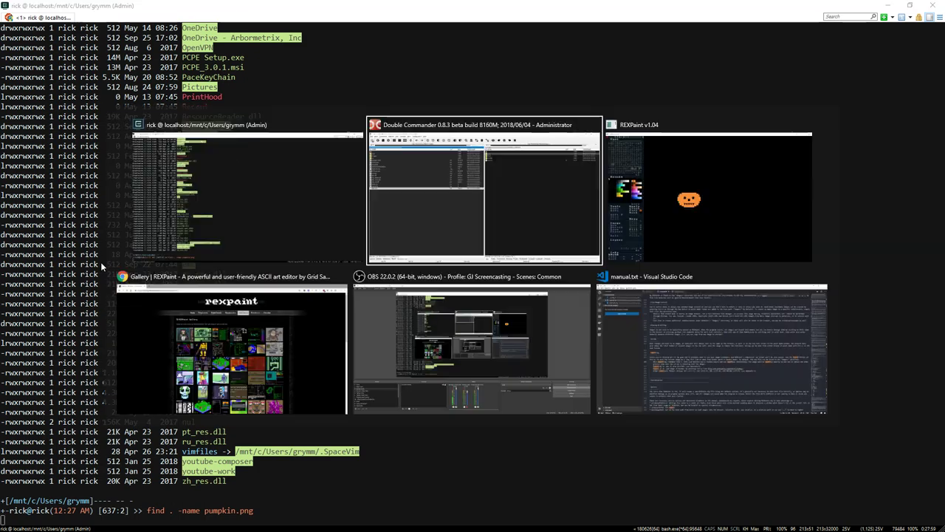
key(alt+Tab)
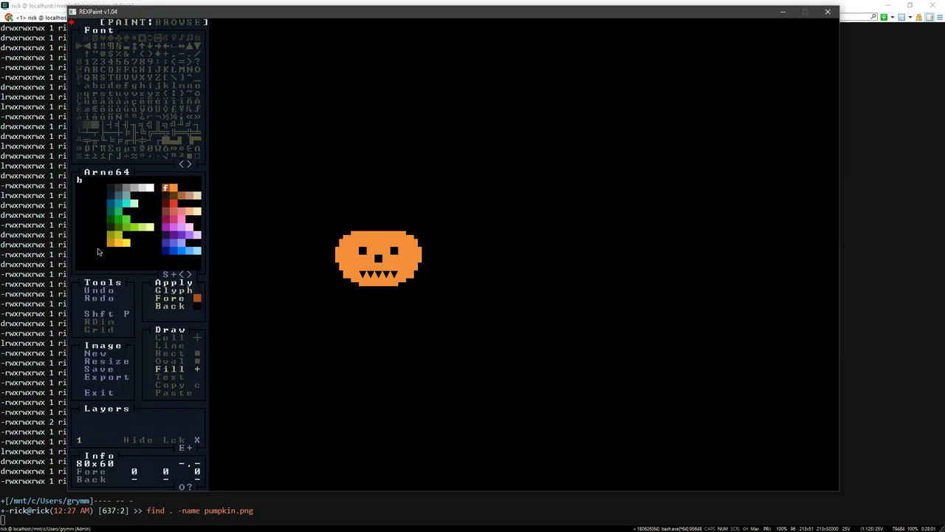
click(105, 378)
key(Return)
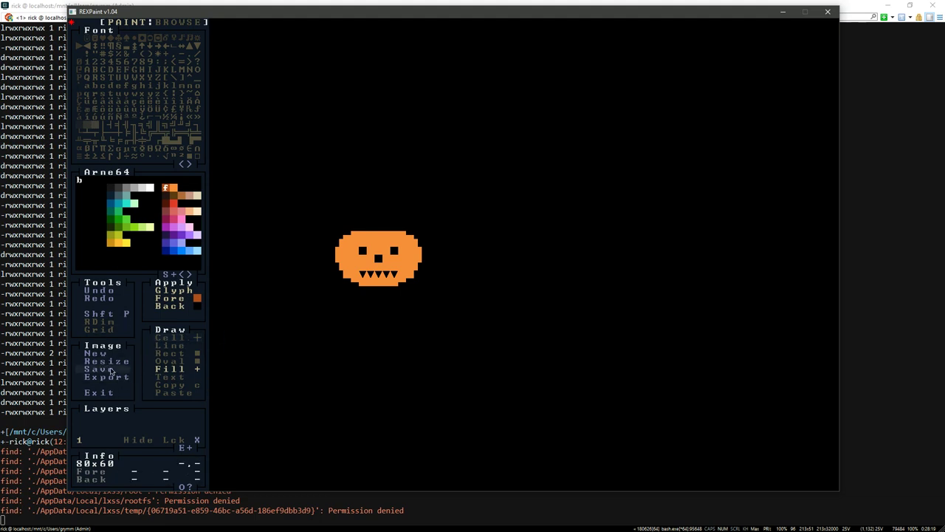
Close REXPaint, stop the running pumpkin.png search in the terminal, and minimize the terminal window
click(828, 11)
click(422, 266)
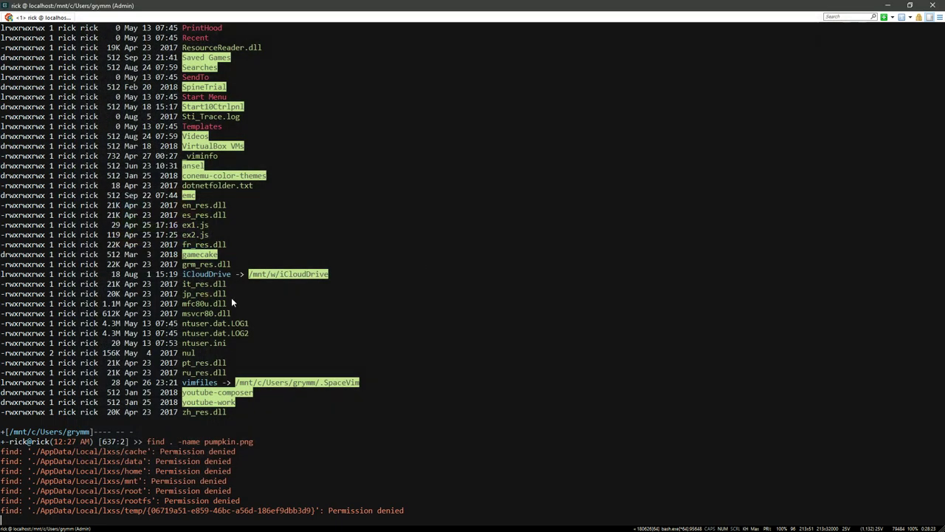
key(ctrl+c)
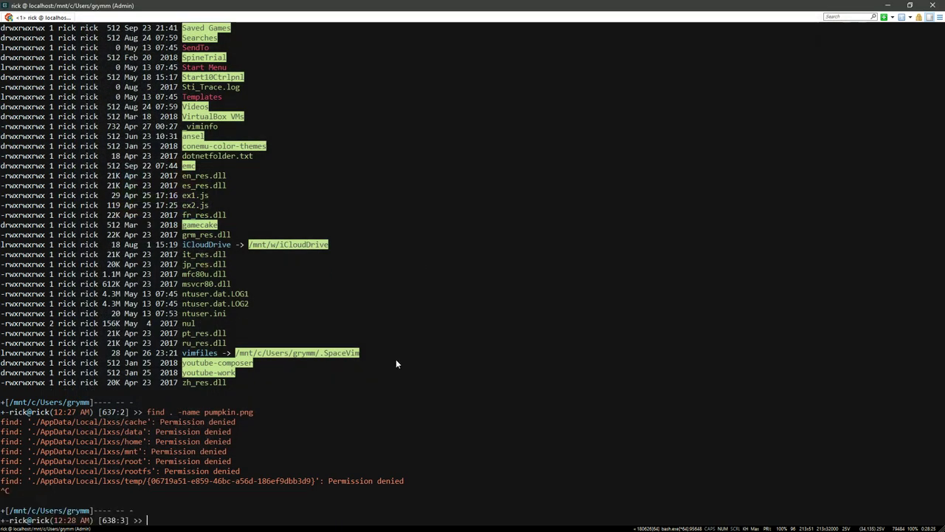
click(887, 5)
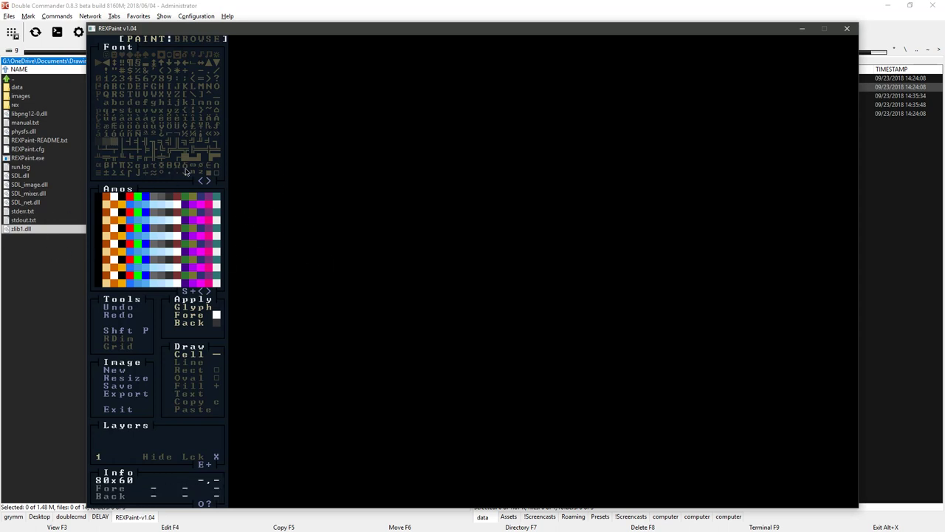
Open the REXPaint options, try to set the view width to 60, and exit the program
click(201, 505)
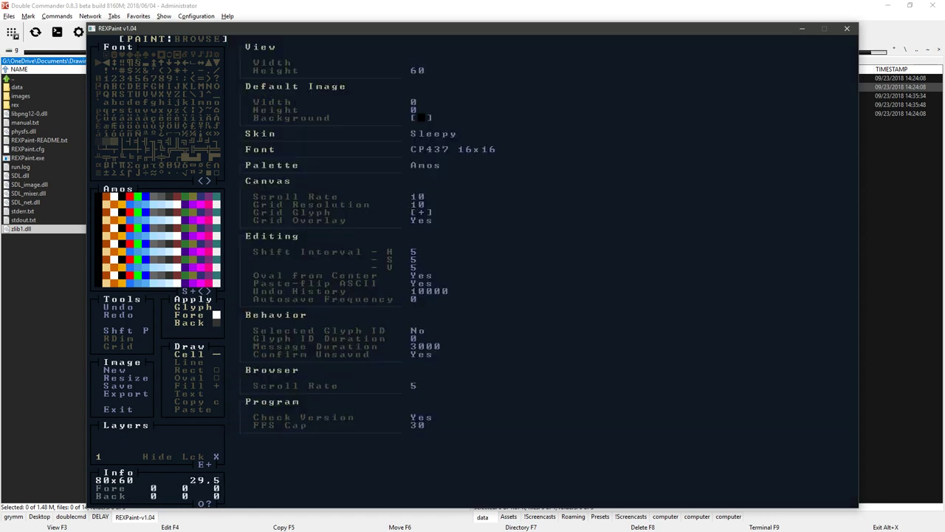
text(60)
click(120, 409)
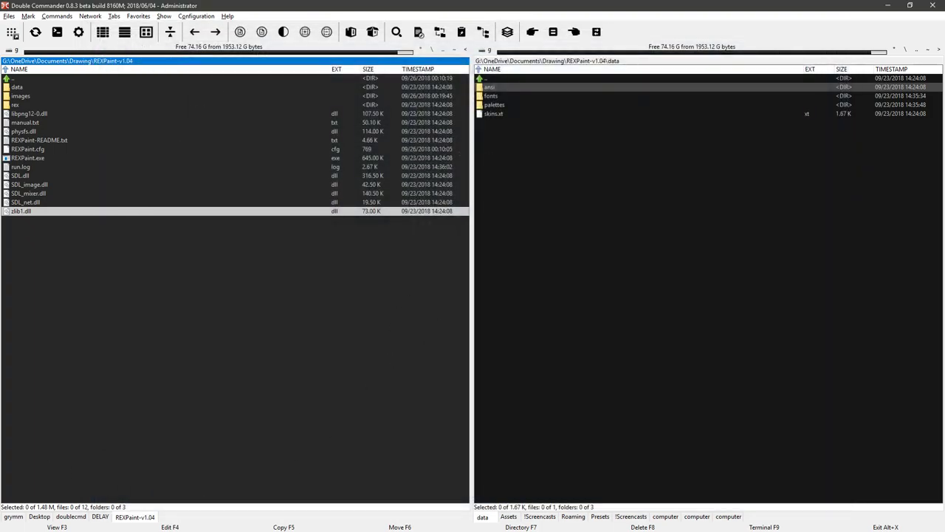
Switch to Visual Studio Code, examine the image path and export settings in REXPaint.cfg, and minimize the editor
key(alt+Tab)
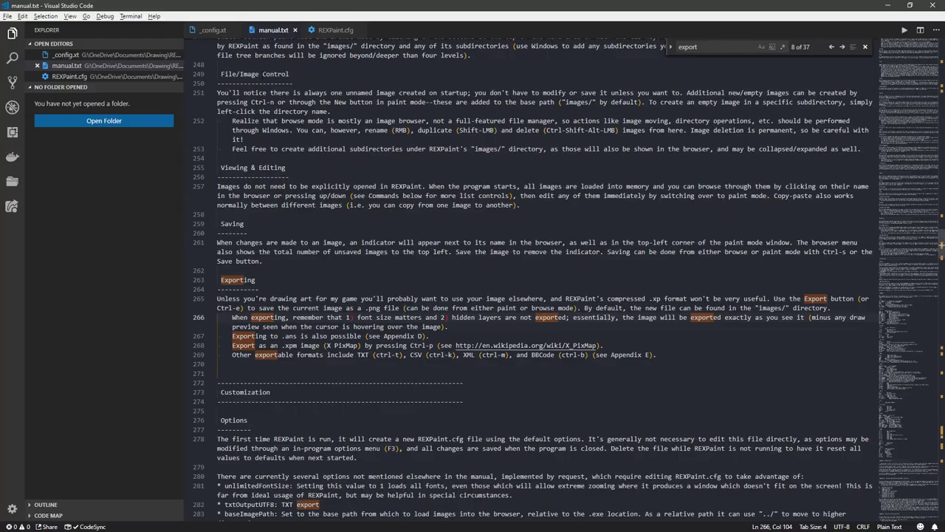
click(336, 29)
click(284, 46)
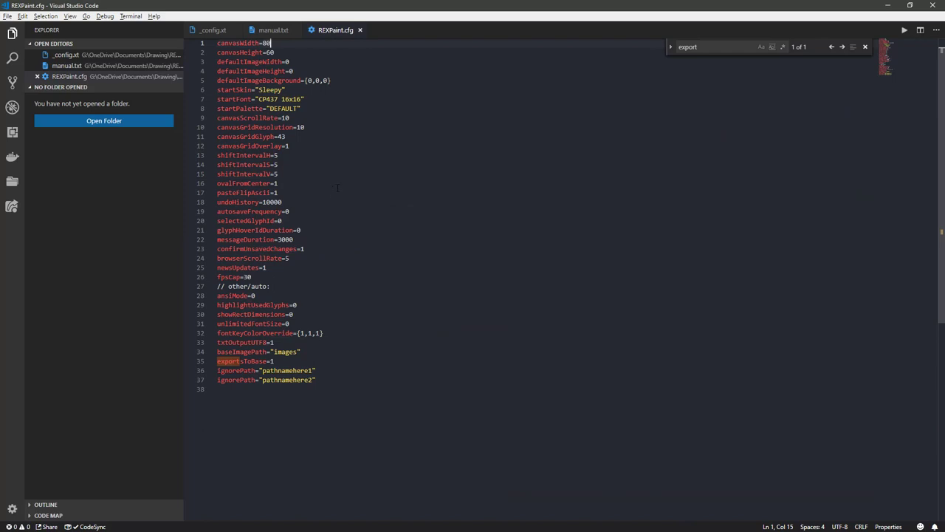
click(888, 5)
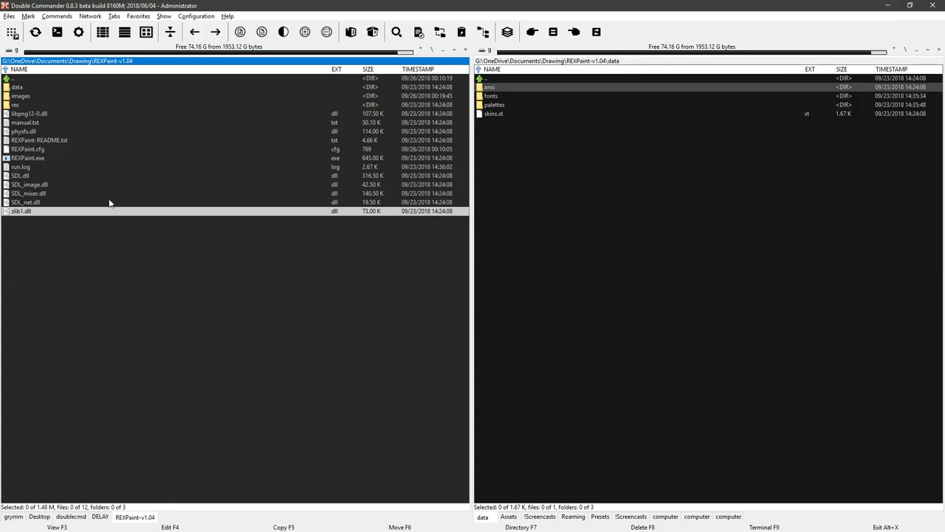
Switch to Visual Studio Code and search manual.txt from its beginning for "read only"
click(33, 160)
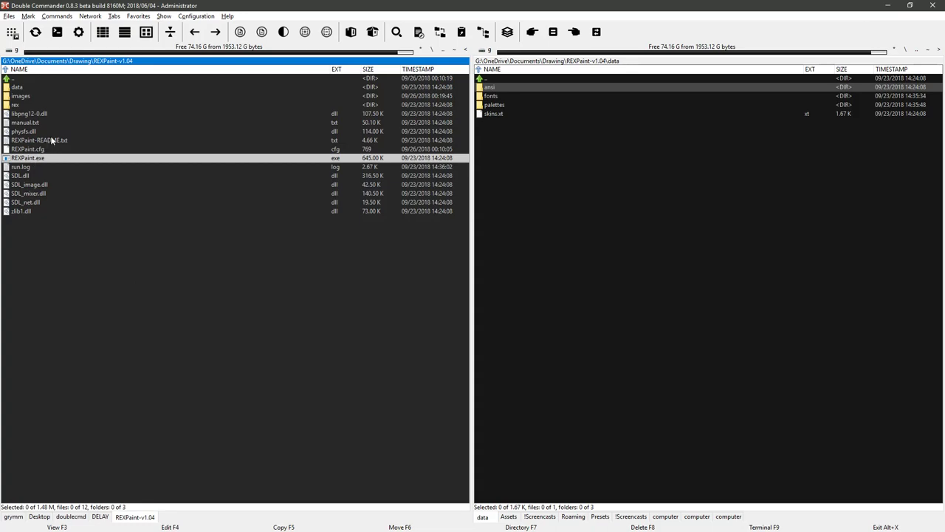
key(alt+Tab)
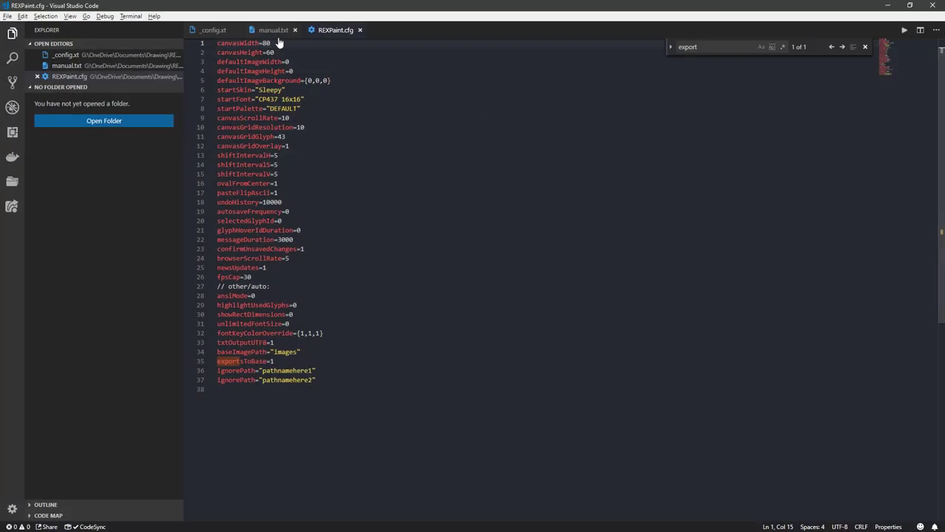
click(274, 30)
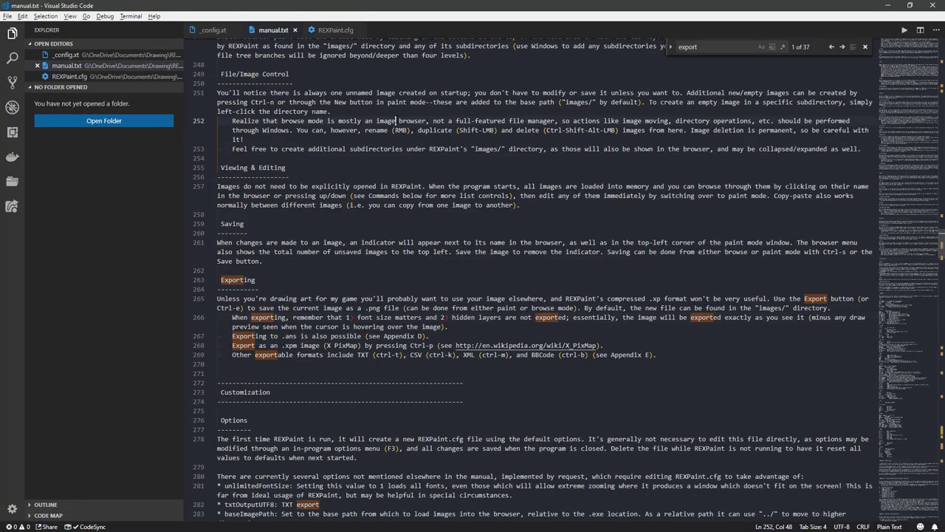
key(ctrl+Home)
key(ctrl+f)
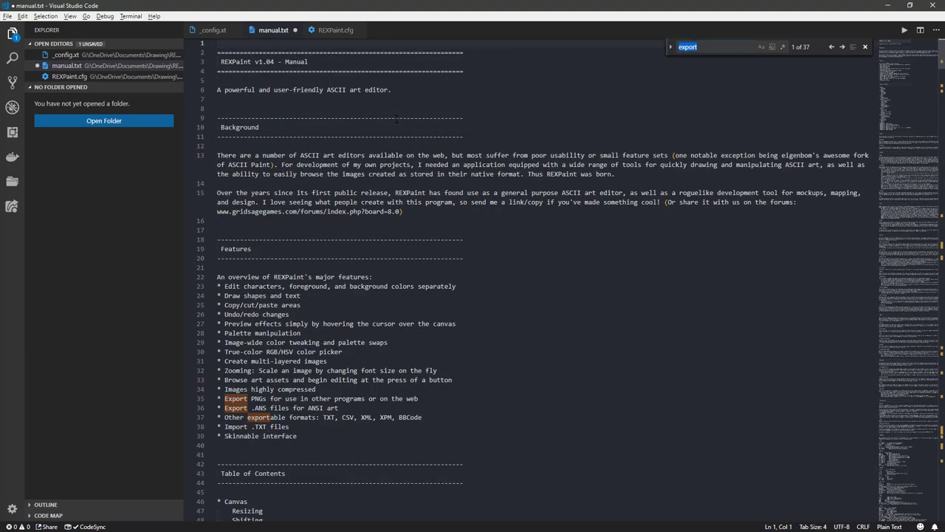
text(read only)
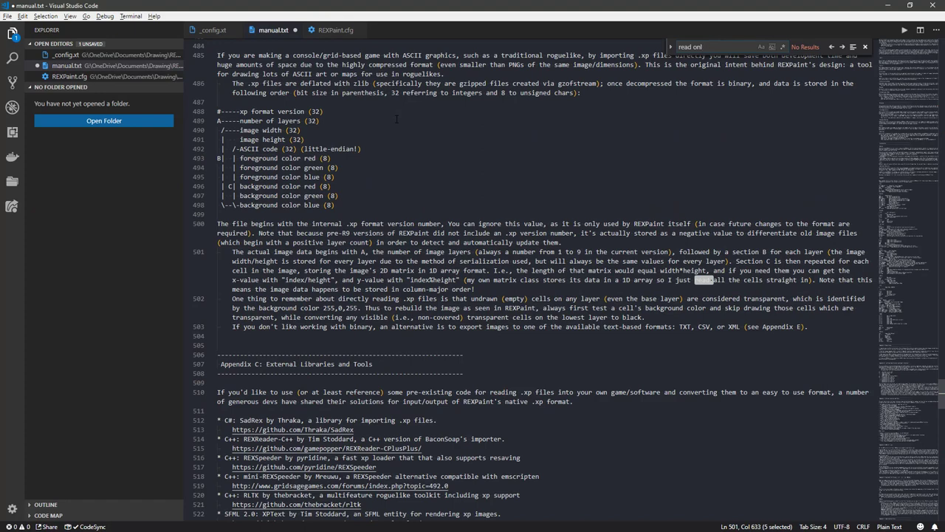
Search manual.txt for "write", clear the search term, and close the search
key(BackSpace)
key(BackSpace)
key(BackSpace)
key(BackSpace)
key(BackSpace)
key(BackSpace)
key(BackSpace)
key(BackSpace)
text(write)
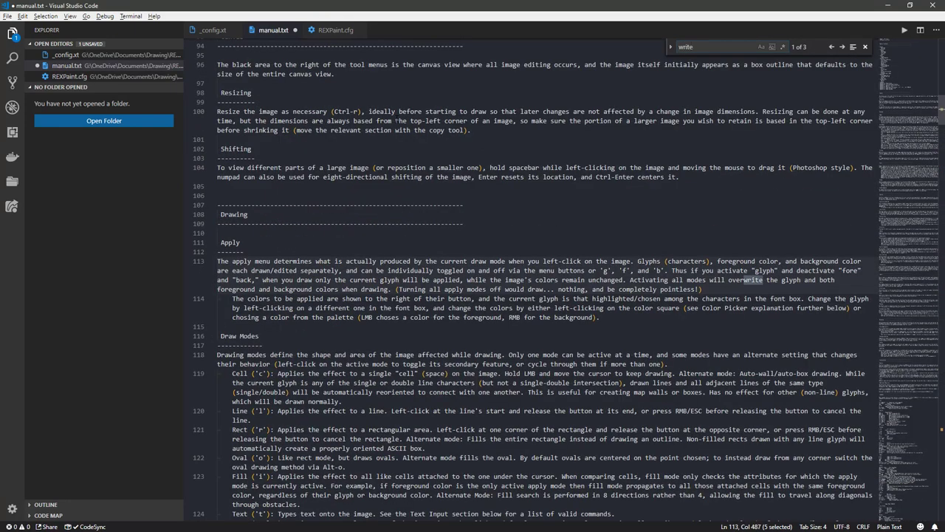
key(BackSpace)
key(BackSpace)
key(BackSpace)
key(BackSpace)
key(BackSpace)
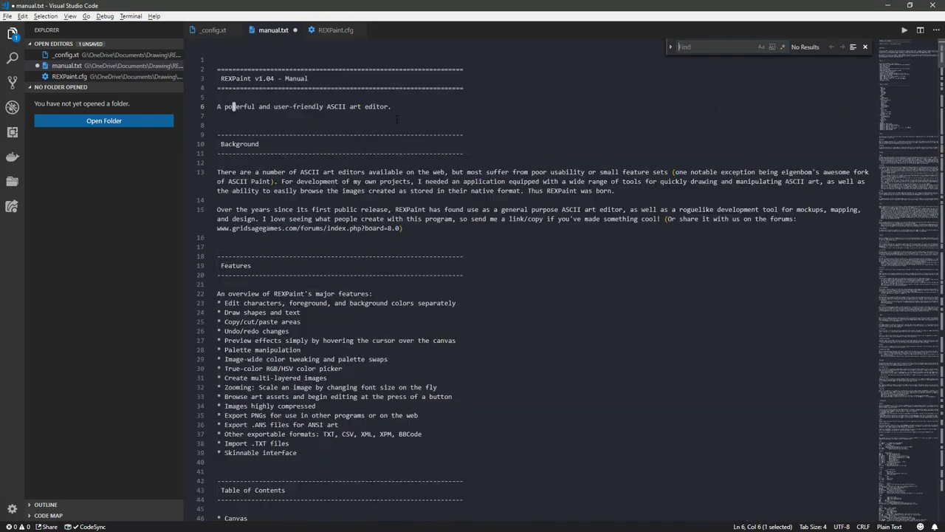
key(Escape)
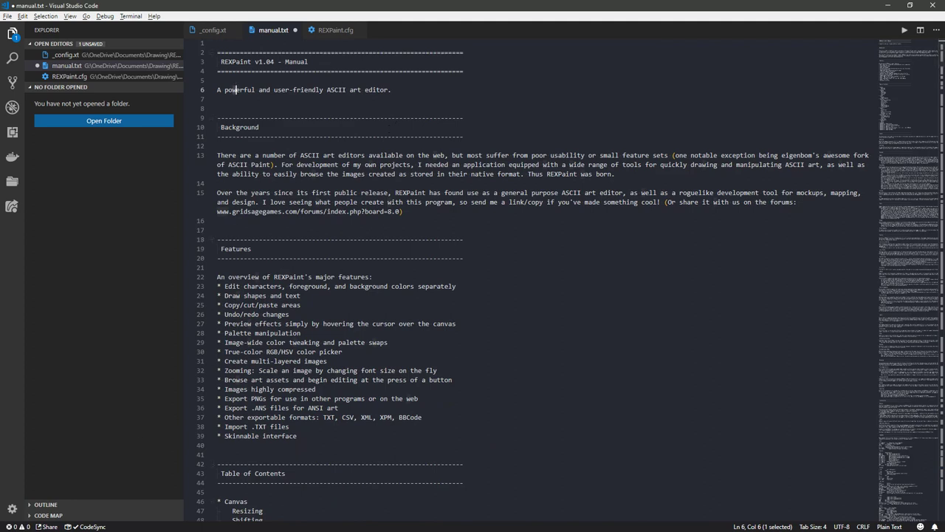
Switch to Double Commander and open REXPaint-README.txt in Visual Studio Code
key(alt+Tab)
key(Up)
key(Up)
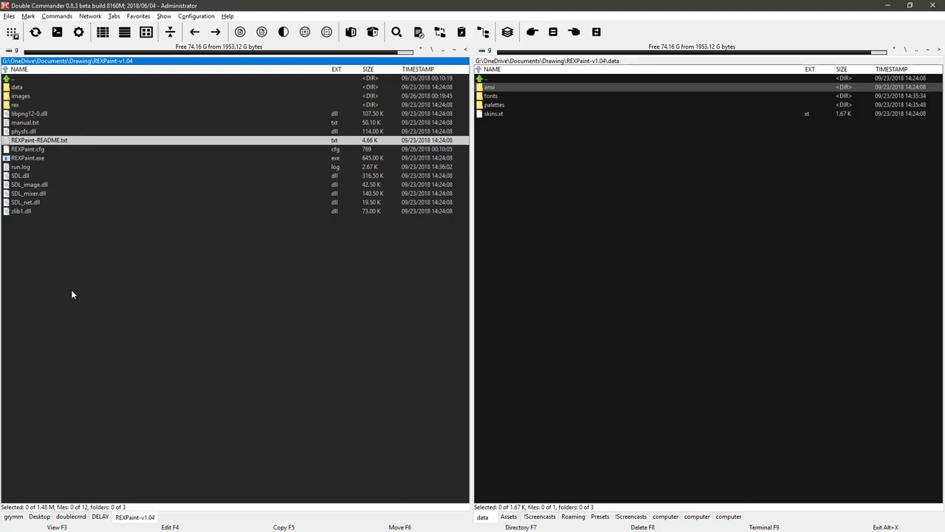
right_click(58, 141)
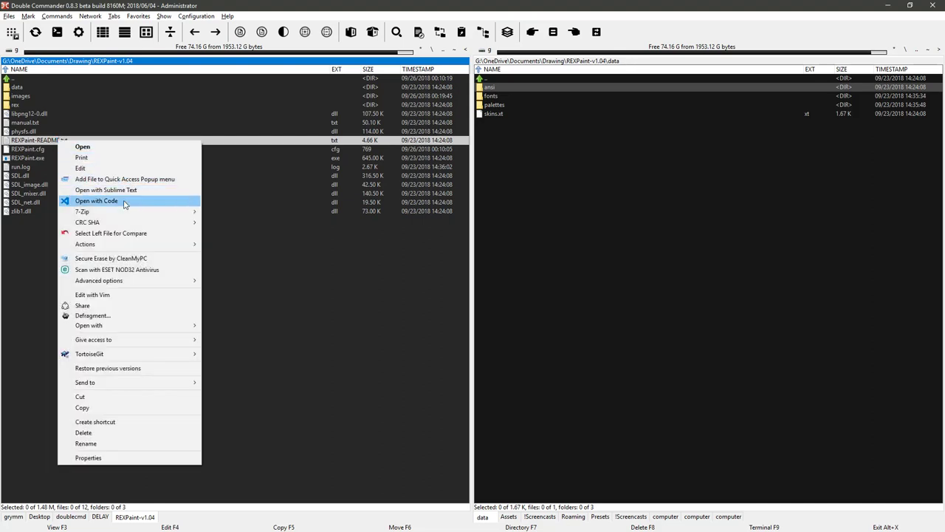
click(125, 204)
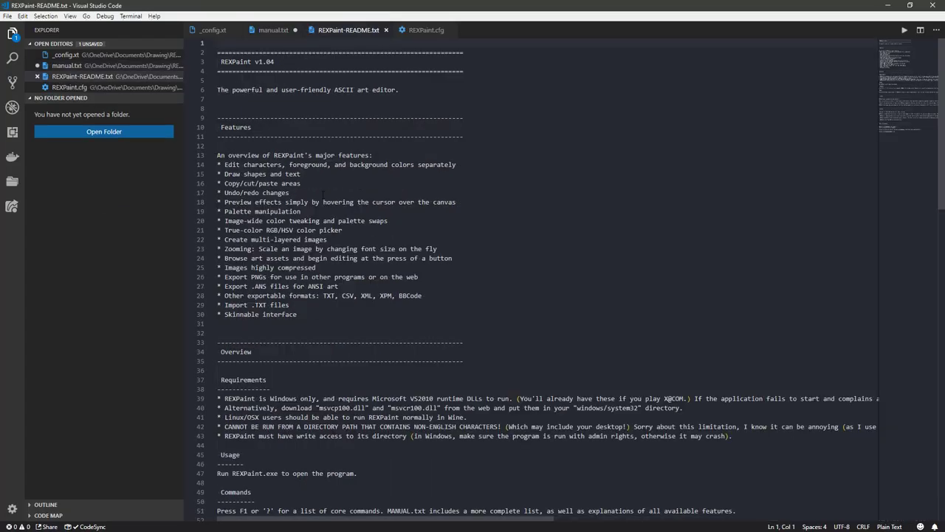
Wrap the long lines of REXPaint-README.txt, highlight the directory write-access requirement, and minimize the editor
click(273, 31)
click(341, 31)
click(464, 398)
key(alt+z)
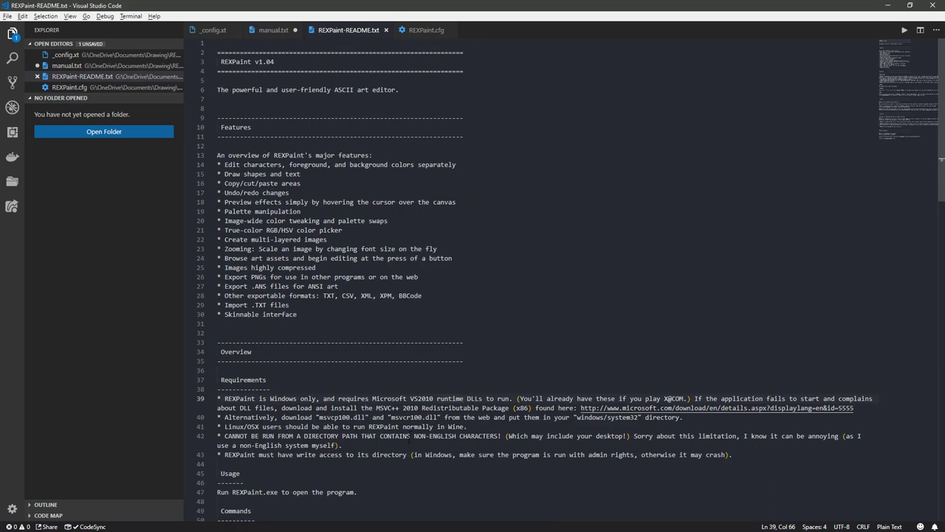
scroll(393, 419, down, 4)
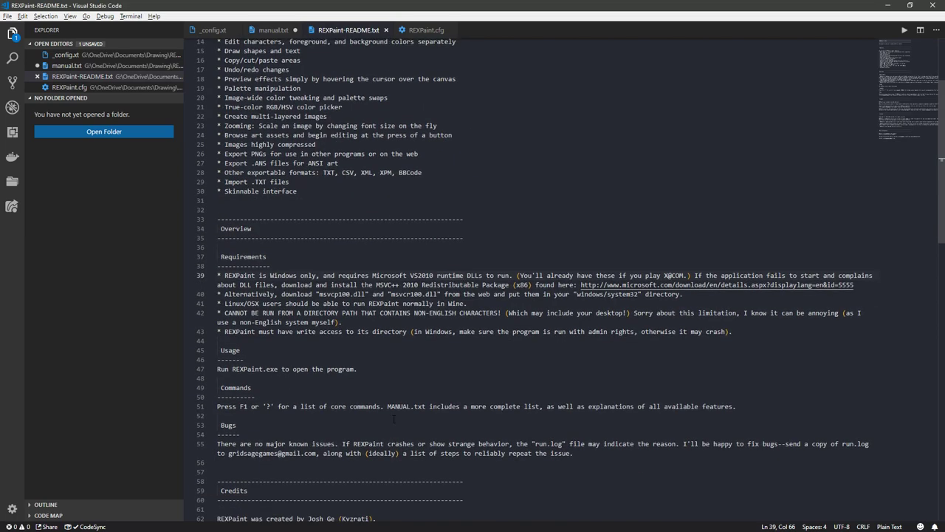
triple_click(360, 331)
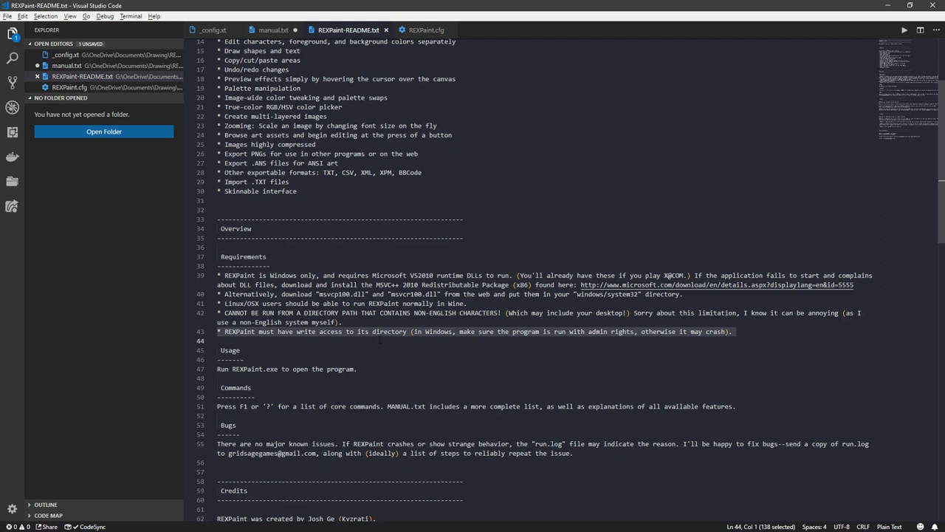
click(875, 6)
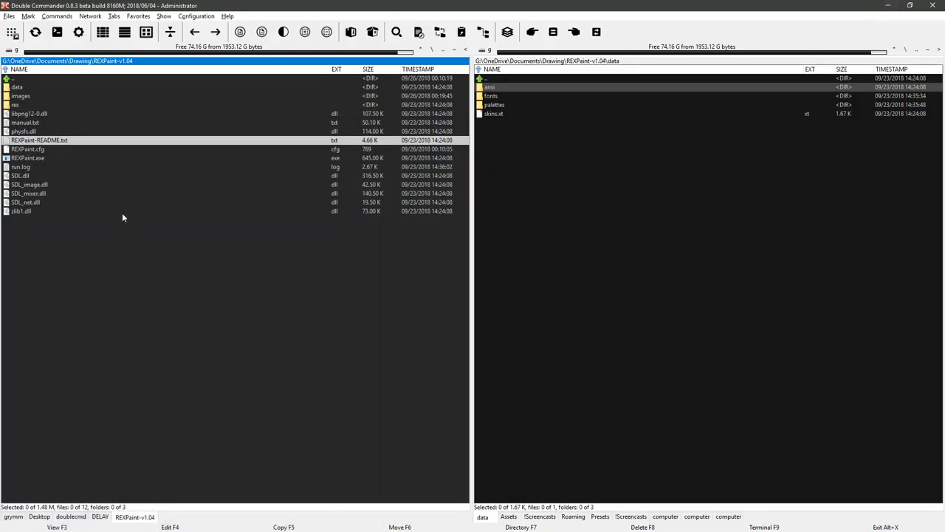
Go up to the Drawing folder and remove the read-only attribute from REXPaint-v1.04, including its subfolders and files
click(85, 61)
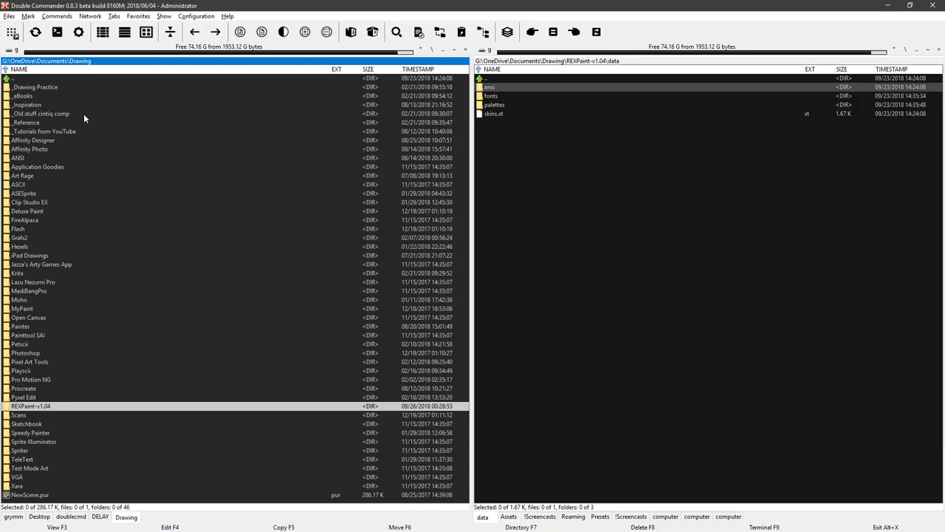
right_click(39, 408)
click(108, 526)
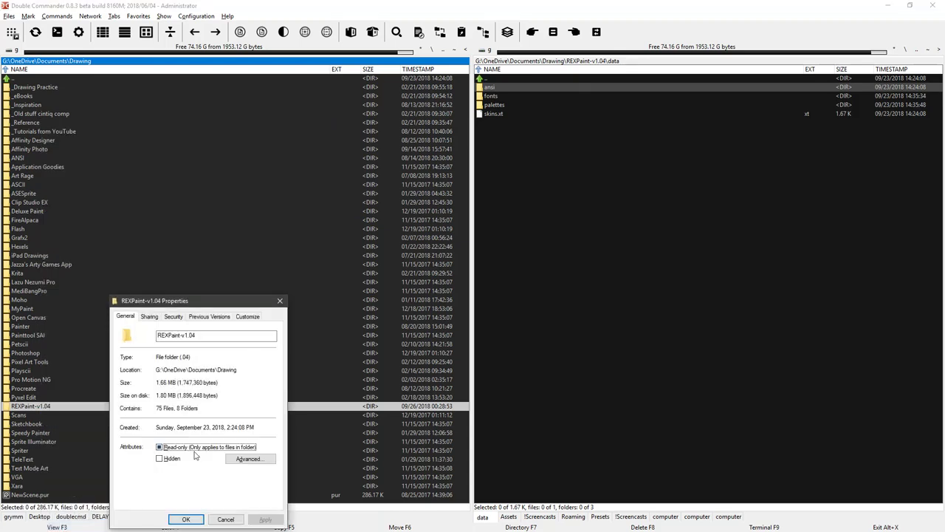
click(203, 447)
click(270, 520)
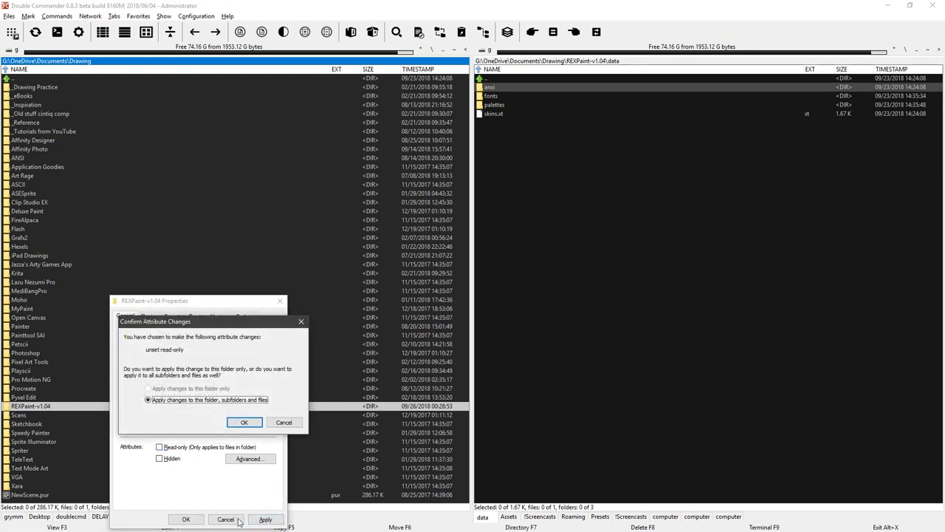
click(244, 426)
click(185, 518)
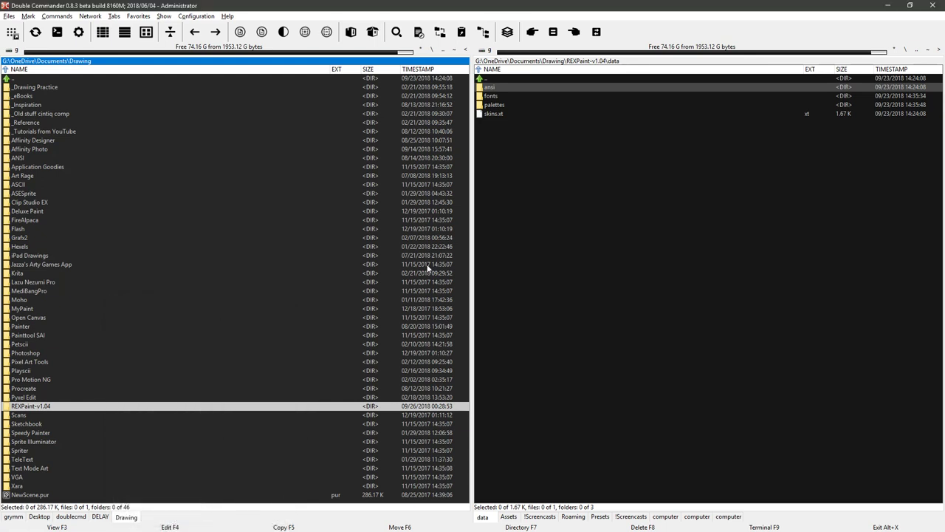
Minimize Double Commander, switch to Visual Studio Code, and display REXPaint.cfg
click(888, 6)
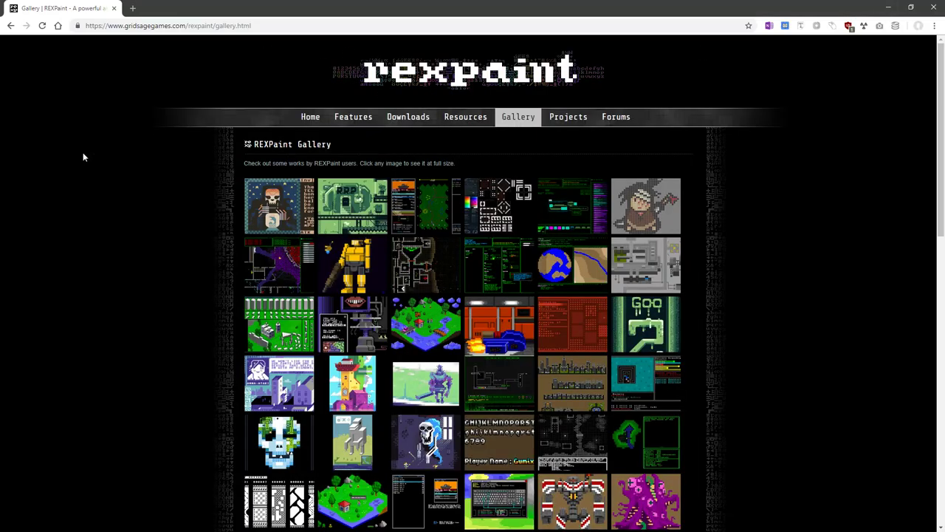
key(alt+Tab)
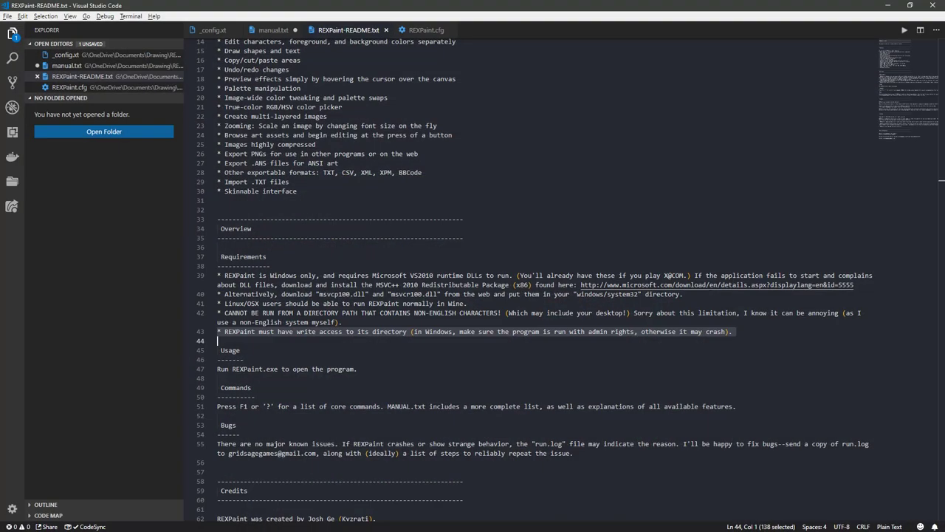
click(429, 32)
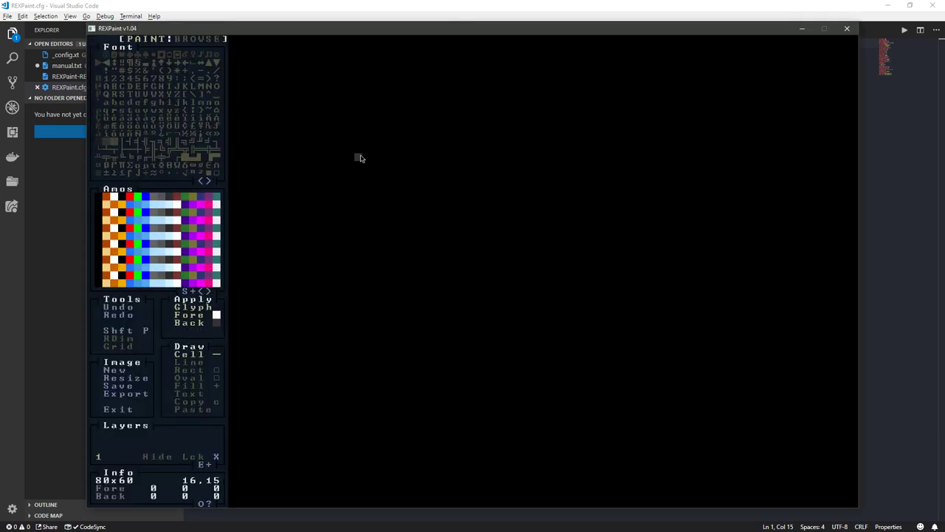
Switch to REXPaint, try to set the view width to 60 in the options, and exit the program
click(202, 503)
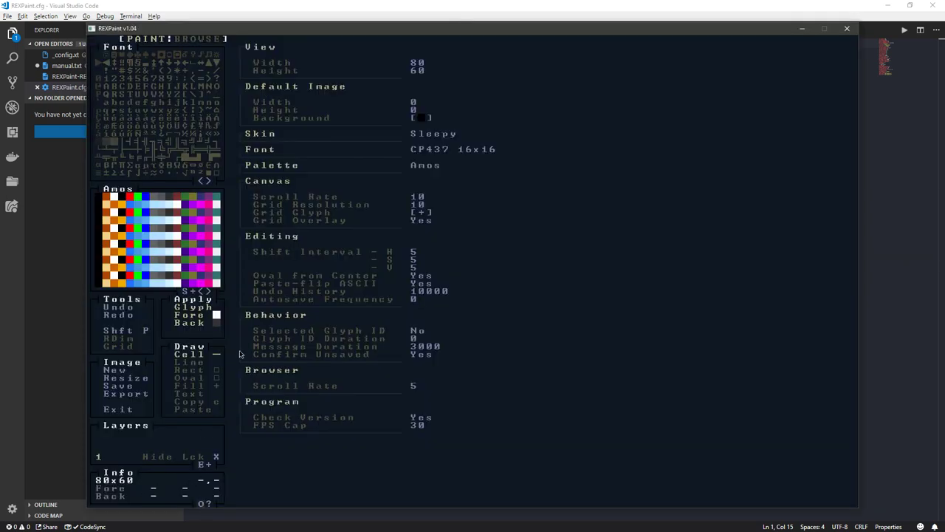
click(418, 62)
text(60)
key(Return)
click(129, 411)
Examine the canvas size and startup settings at the beginning of REXPaint.cfg in Visual Studio Code
click(352, 144)
key(Up)
key(Up)
key(Up)
key(Up)
key(Up)
key(Up)
key(Up)
key(Up)
key(Up)
key(Up)
key(Up)
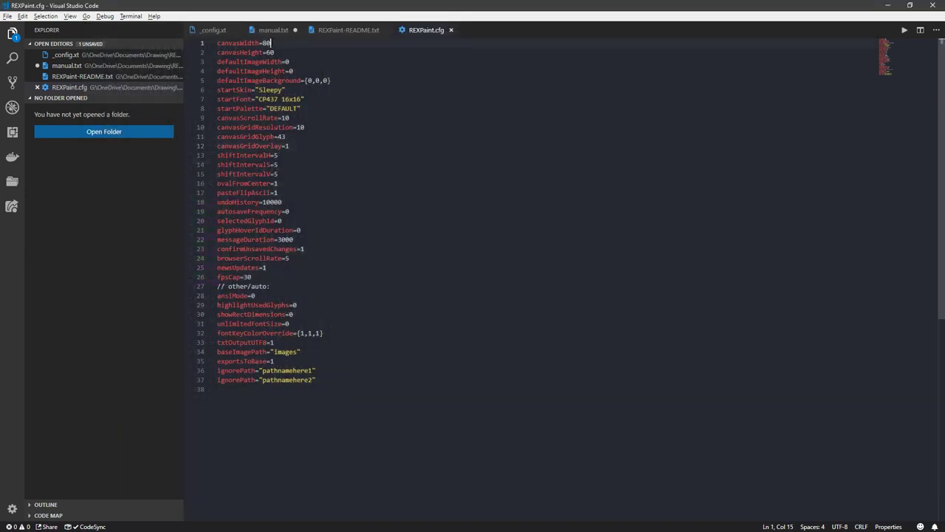
key(Down)
key(Down)
key(Down)
key(Down)
key(End)
click(366, 91)
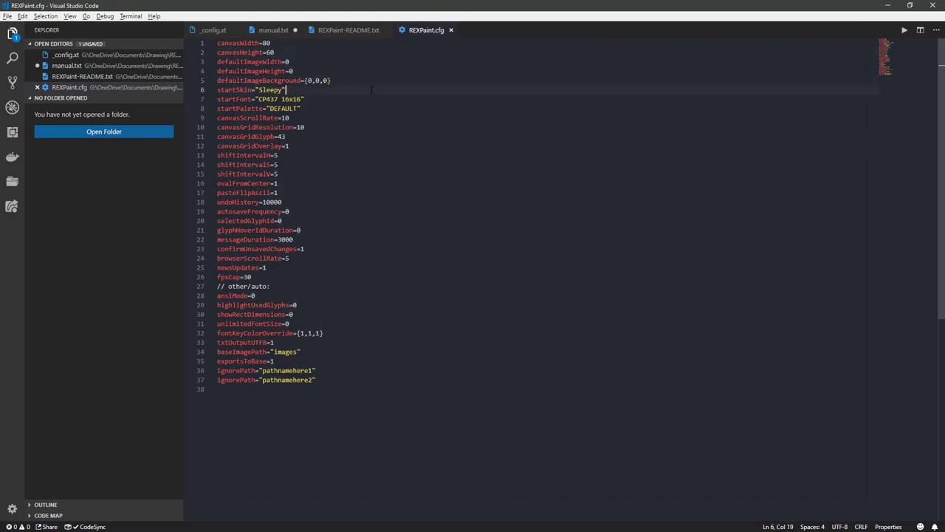
Close REXPaint.cfg and reopen it from the recently closed files to check its settings on disk
click(451, 30)
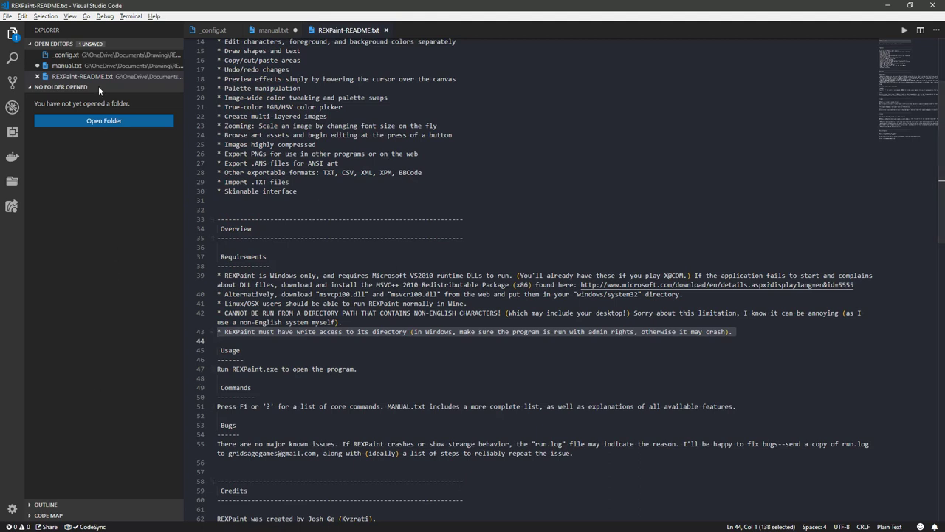
click(6, 16)
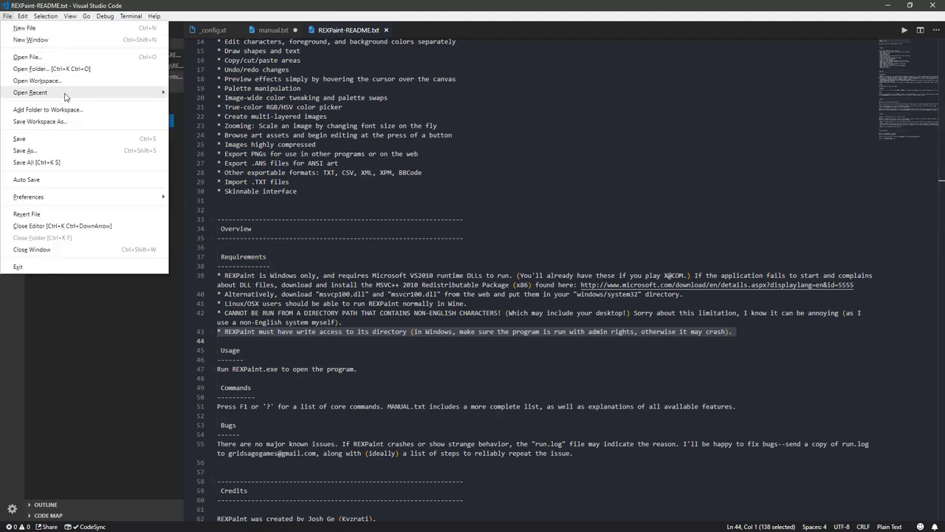
mouse_move(64, 93)
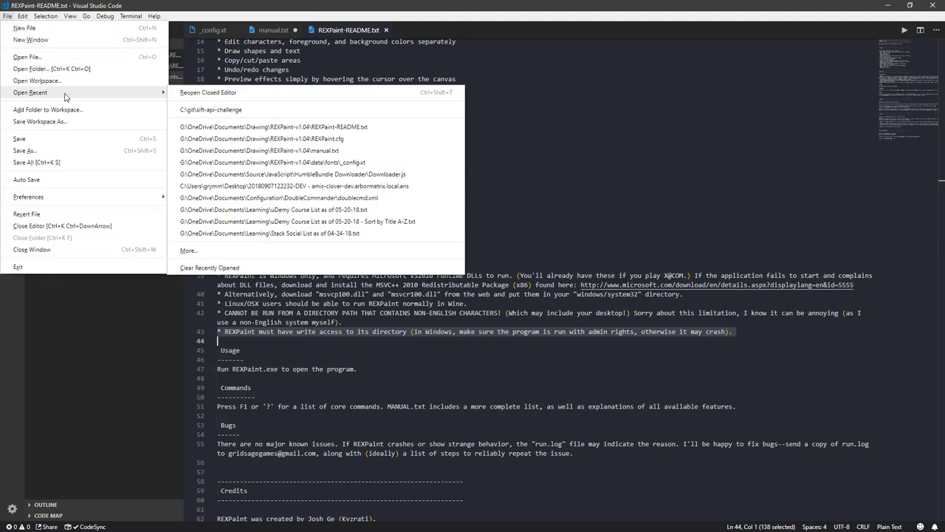
click(272, 94)
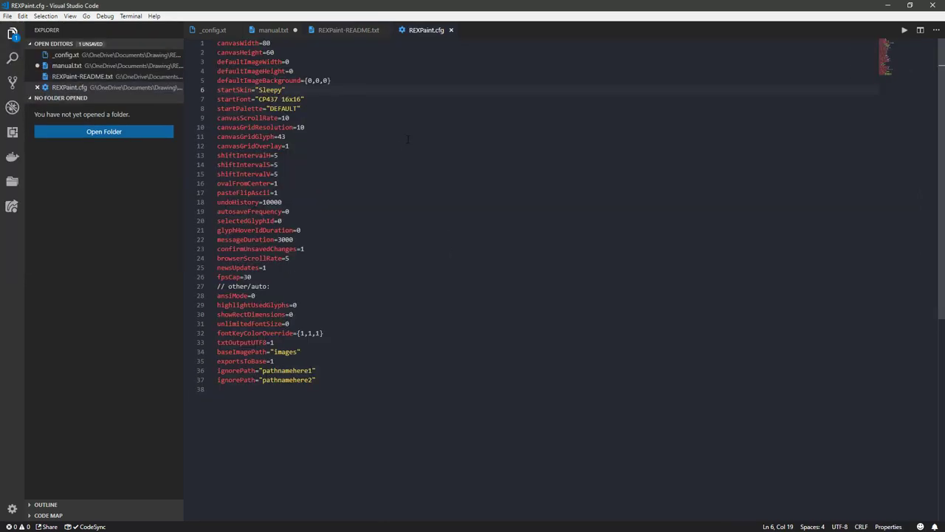
Close REXPaint.cfg, try again to change the view width to 60 in REXPaint's options, and exit REXPaint
click(451, 30)
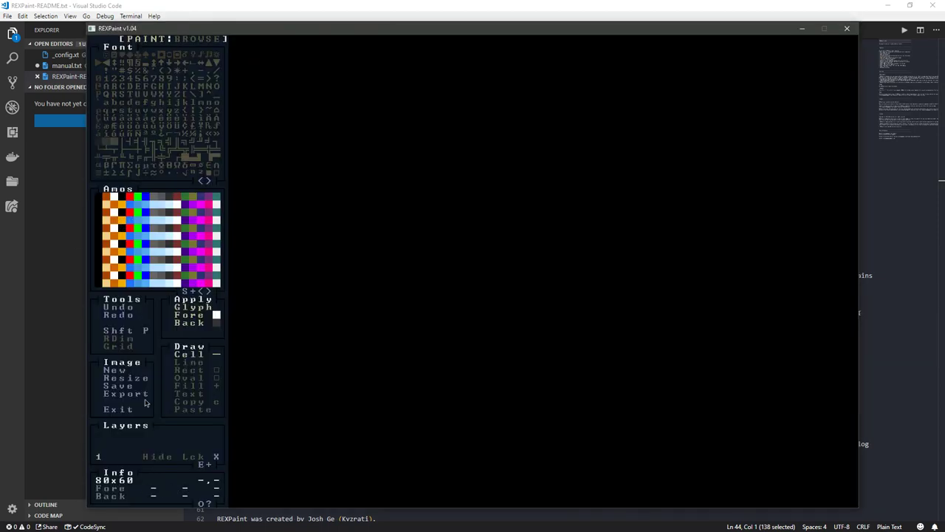
click(202, 505)
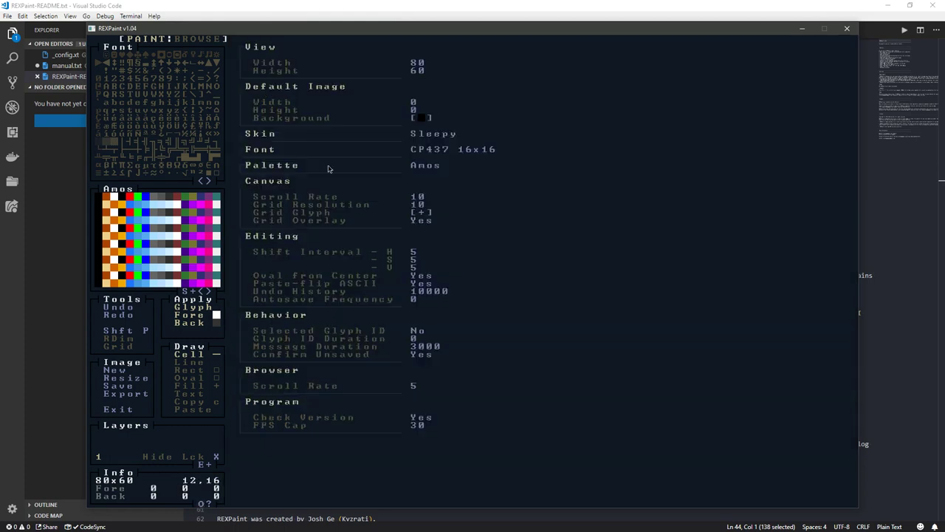
key(BackSpace)
key(BackSpace)
text(60)
key(Return)
click(539, 154)
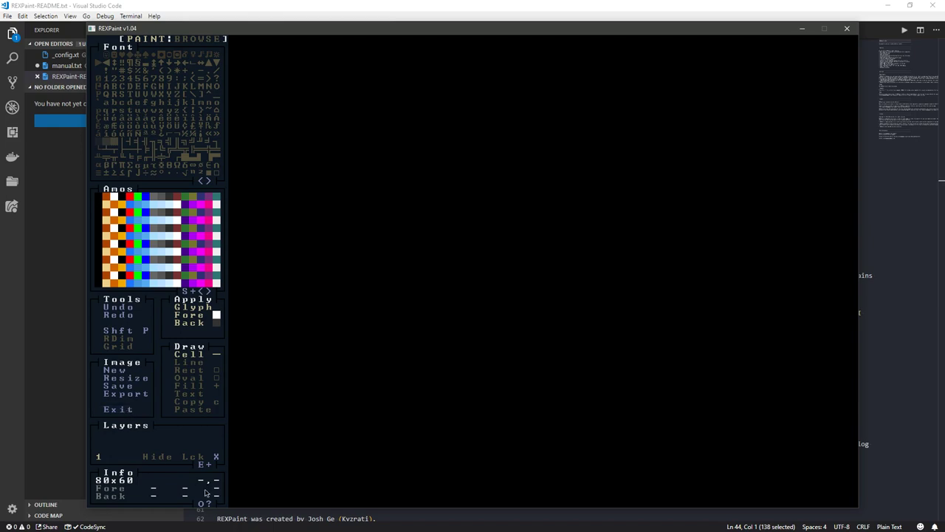
click(122, 409)
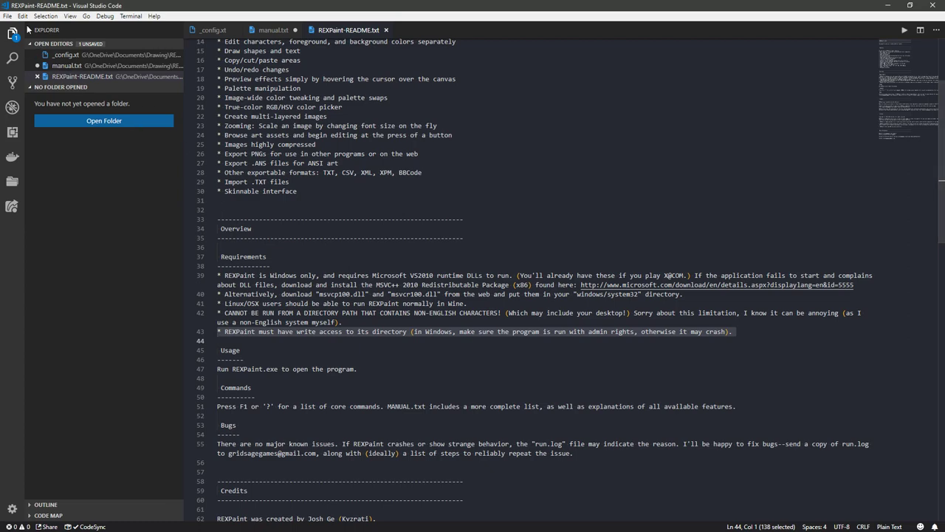
Reopen the closed REXPaint.cfg in Visual Studio Code and check the canvas width setting
click(8, 16)
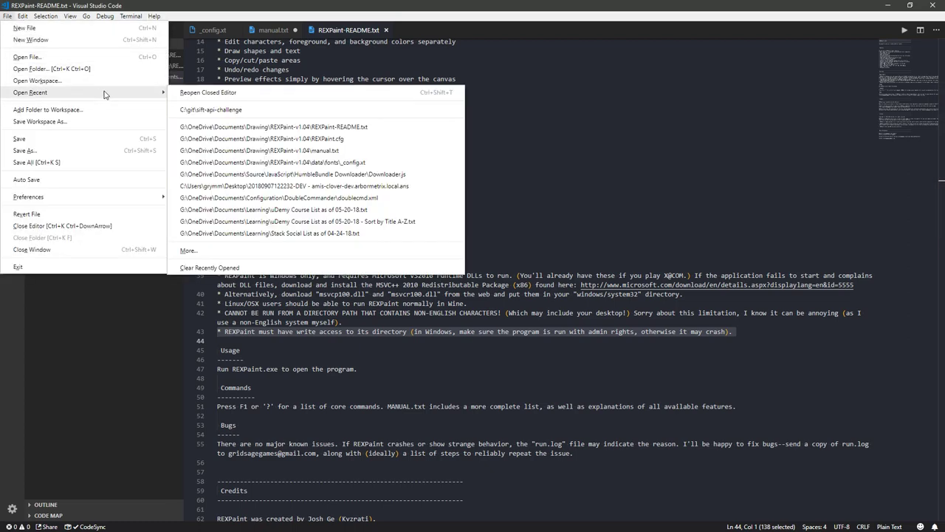
click(214, 93)
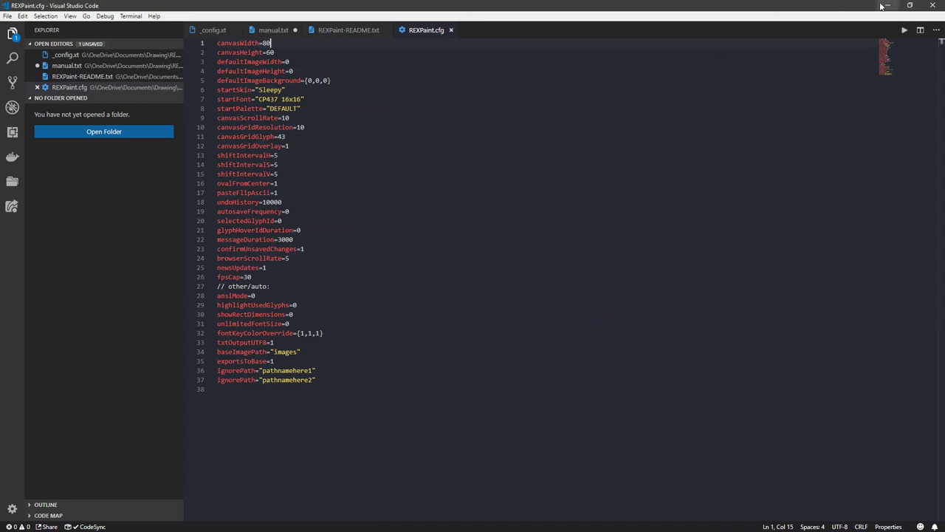
Set the view width to 60 in REXPaint's options and exit the program
click(437, 114)
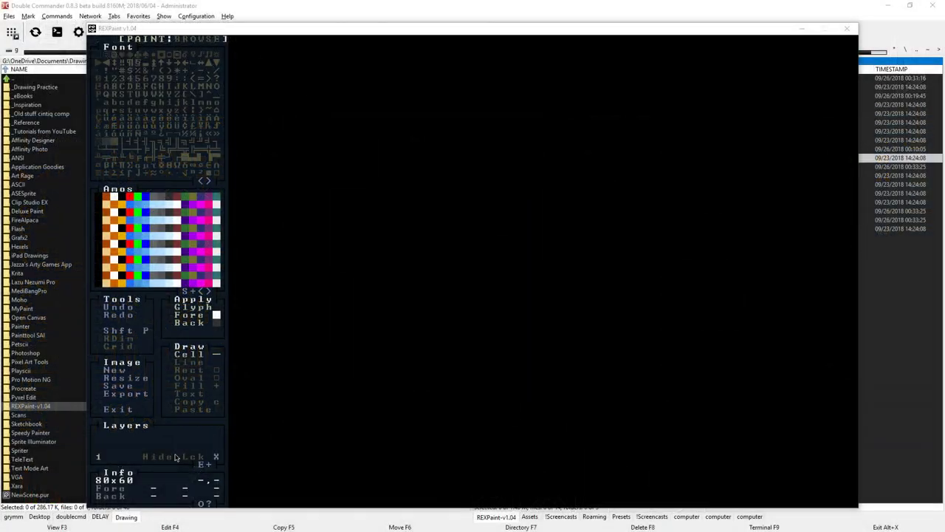
click(850, 32)
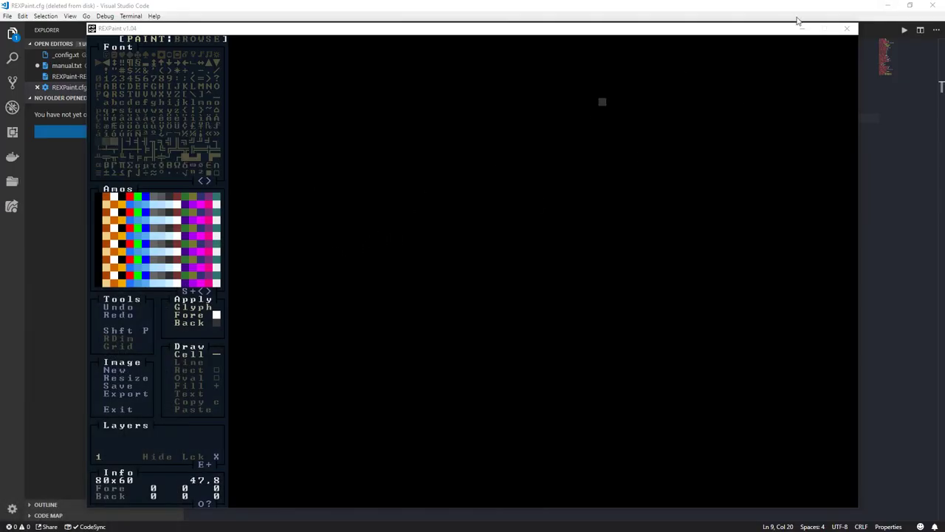
click(201, 504)
click(418, 63)
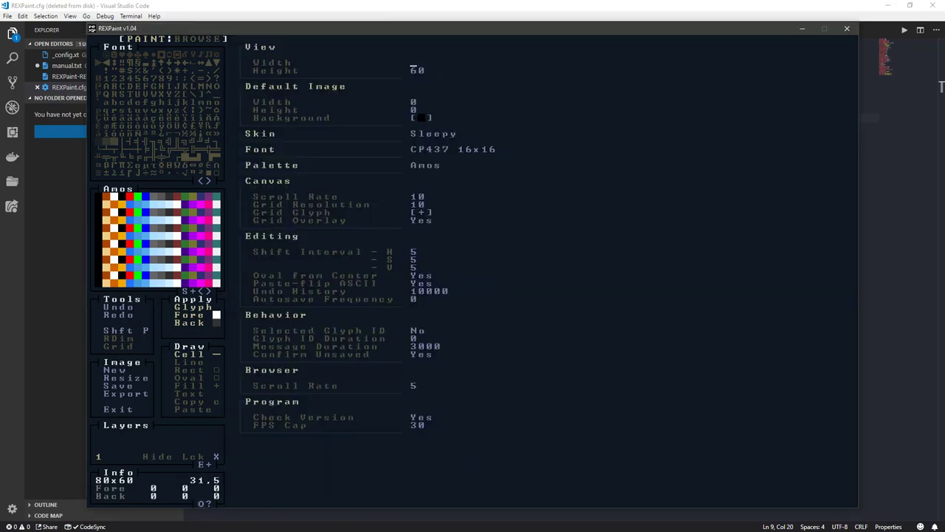
text(60)
key(Return)
click(122, 410)
Close all open files in Visual Studio Code without saving the changes to manual.txt, and exit the editor
click(386, 184)
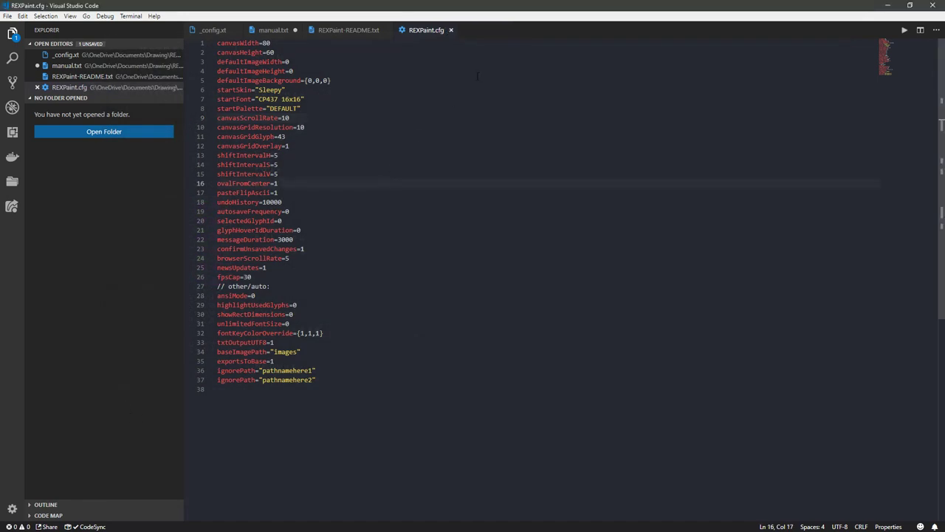
right_click(418, 31)
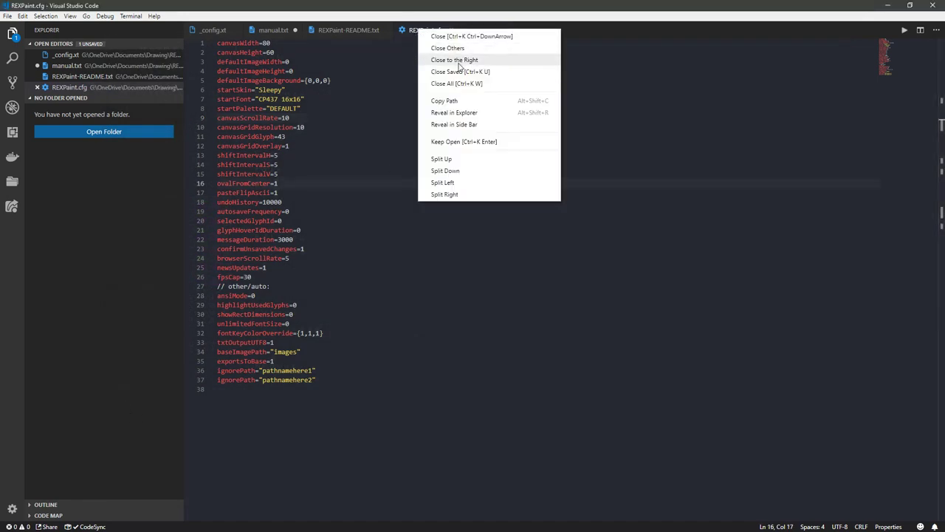
click(456, 49)
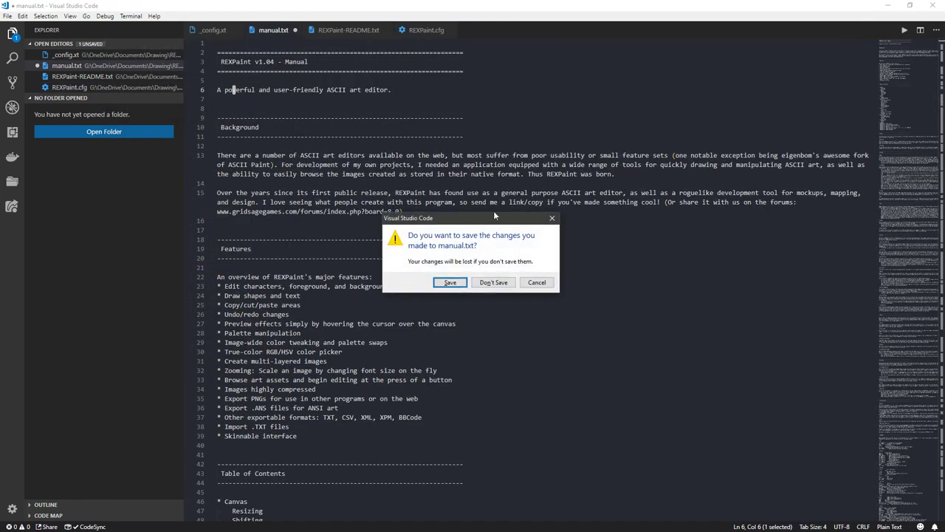
click(493, 282)
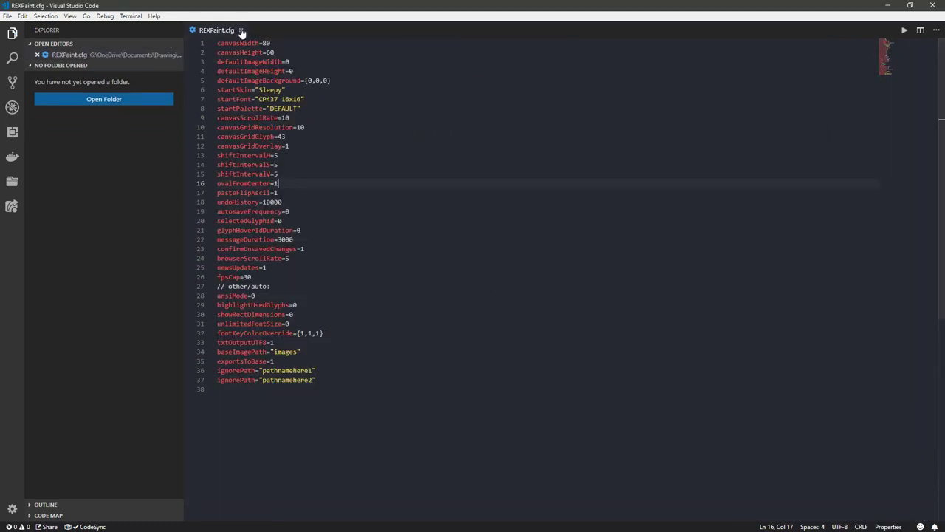
click(240, 31)
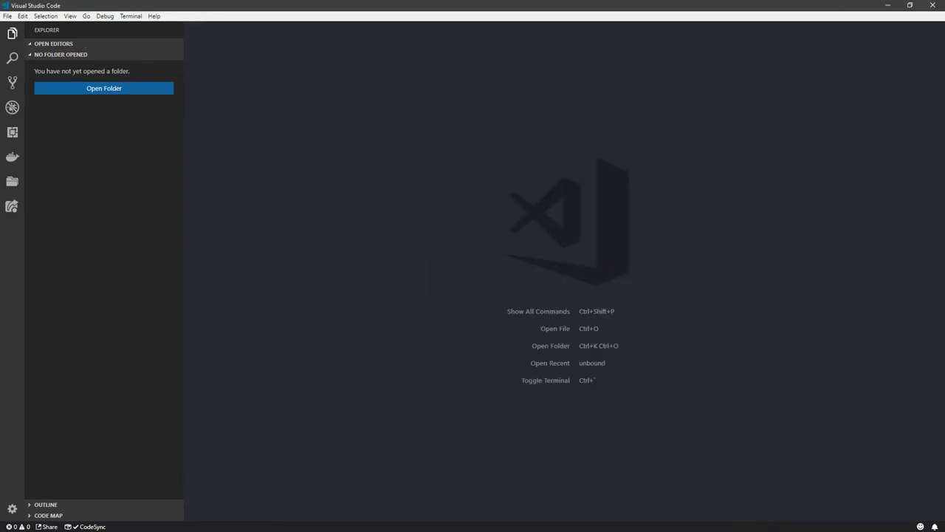
key(alt+F4)
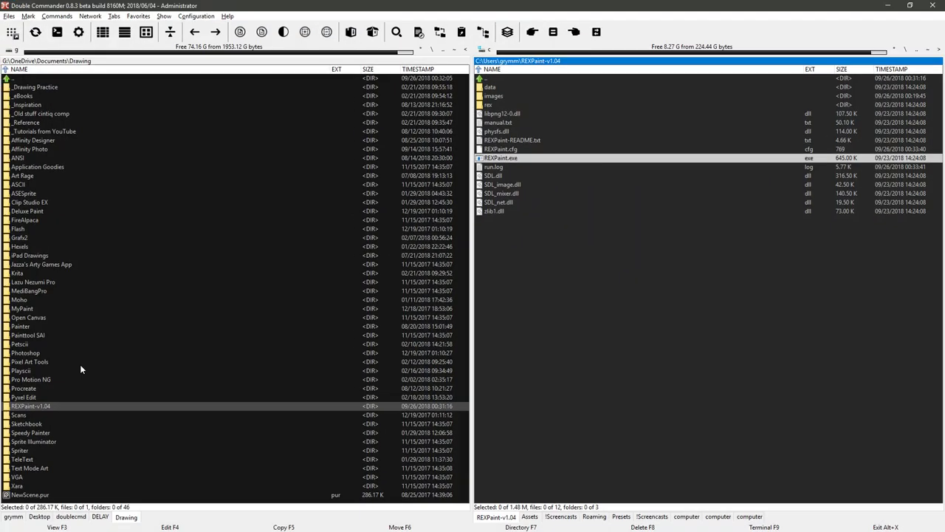
Show the C: drive's REXPaint-v1.04 folder in both Double Commander panes and open its REXPaint.cfg in Visual Studio Code to check the canvas width
click(355, 244)
click(574, 32)
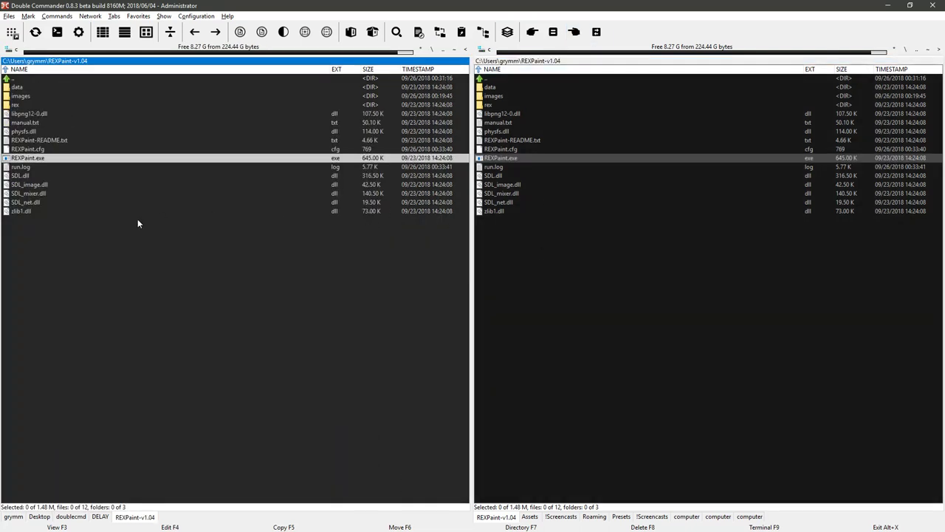
click(45, 150)
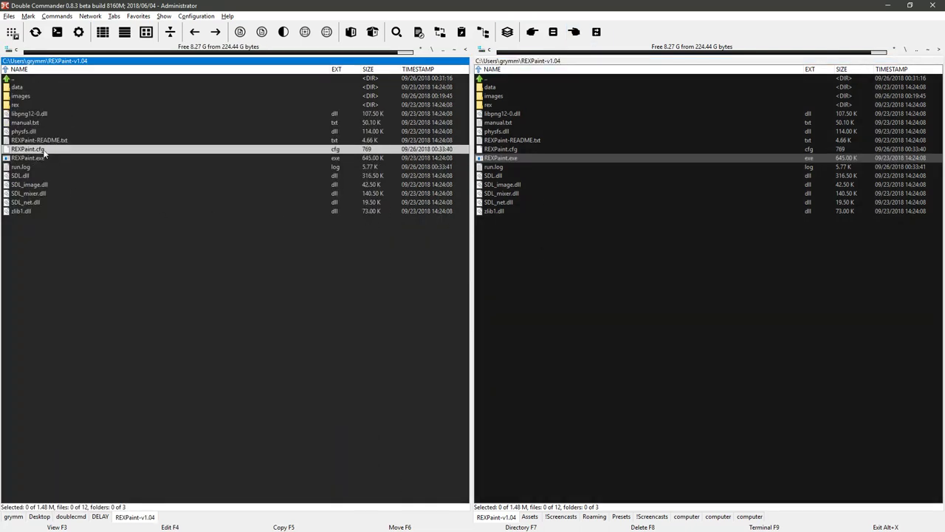
right_click(45, 151)
click(102, 186)
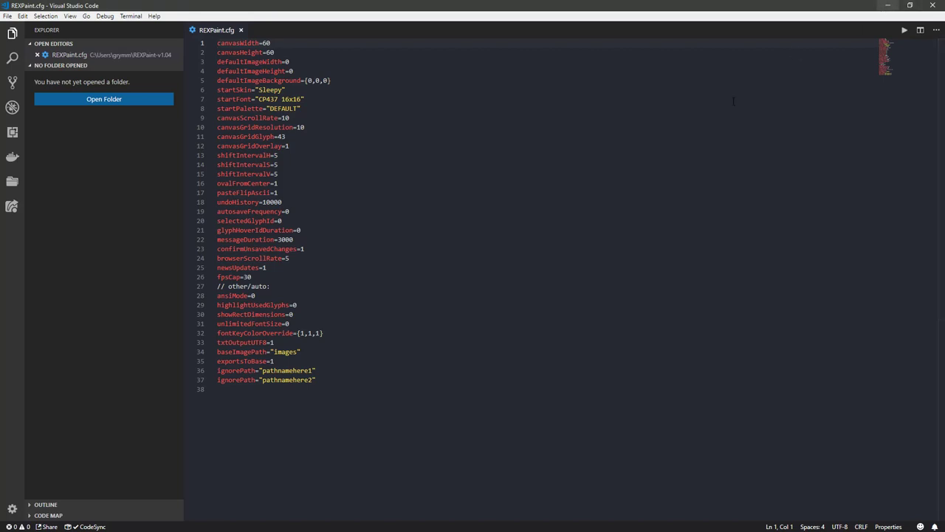
click(375, 276)
click(375, 312)
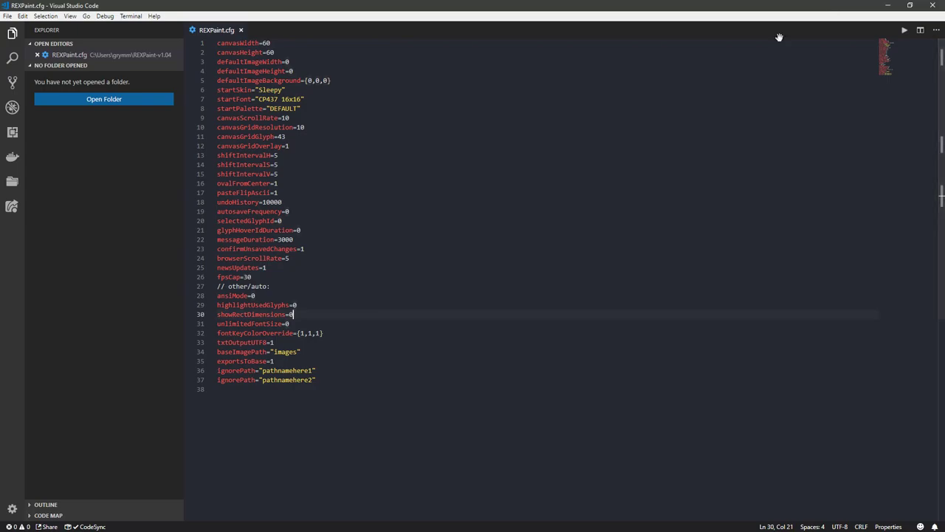
Launch REXPaint from Double Commander, try setting the view width to 80, exit, and relaunch it to check whether the change is kept
key(alt+Tab)
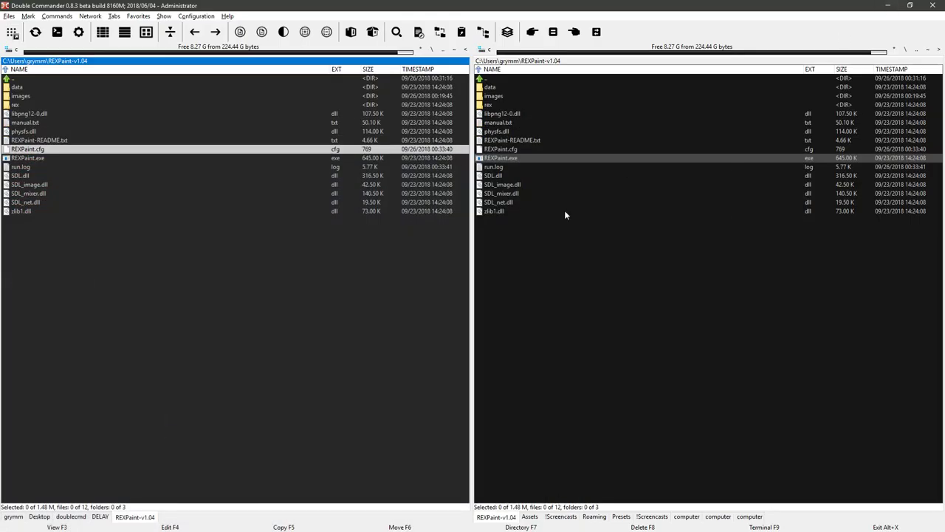
right_click(517, 158)
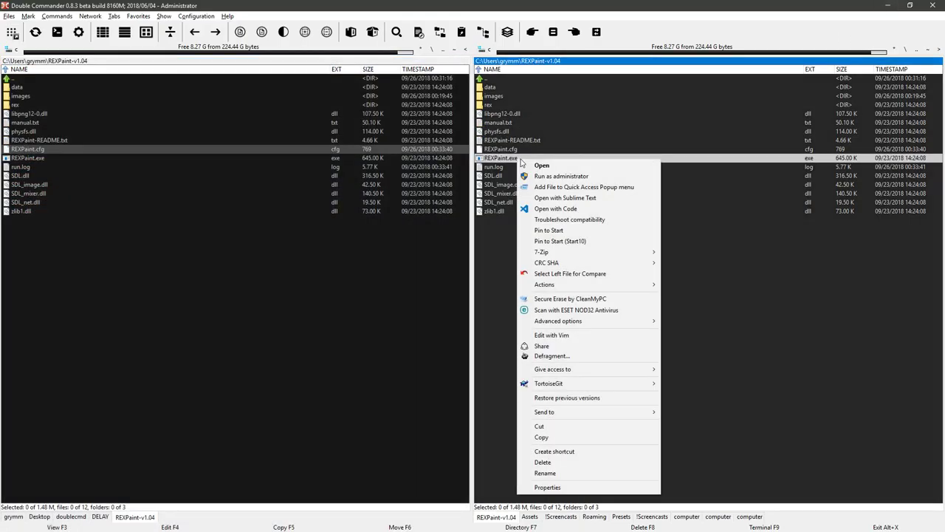
click(599, 244)
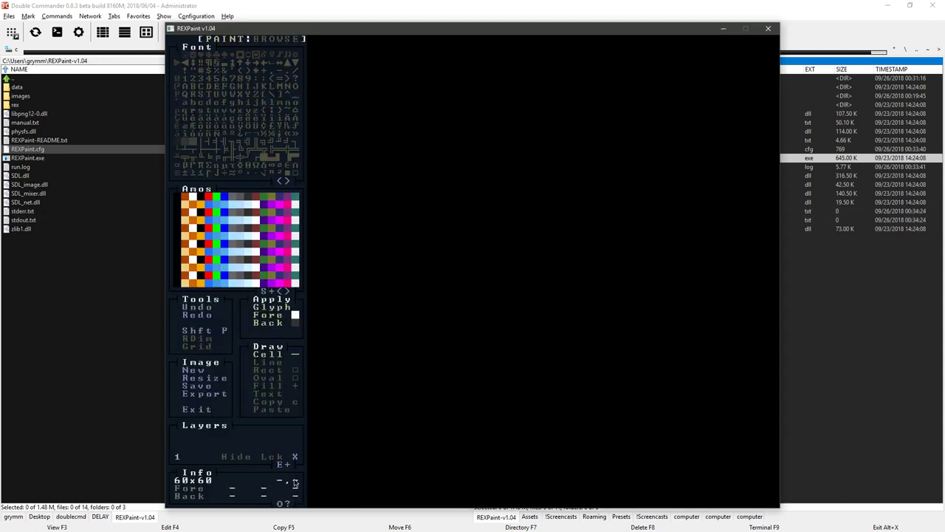
click(285, 504)
click(506, 64)
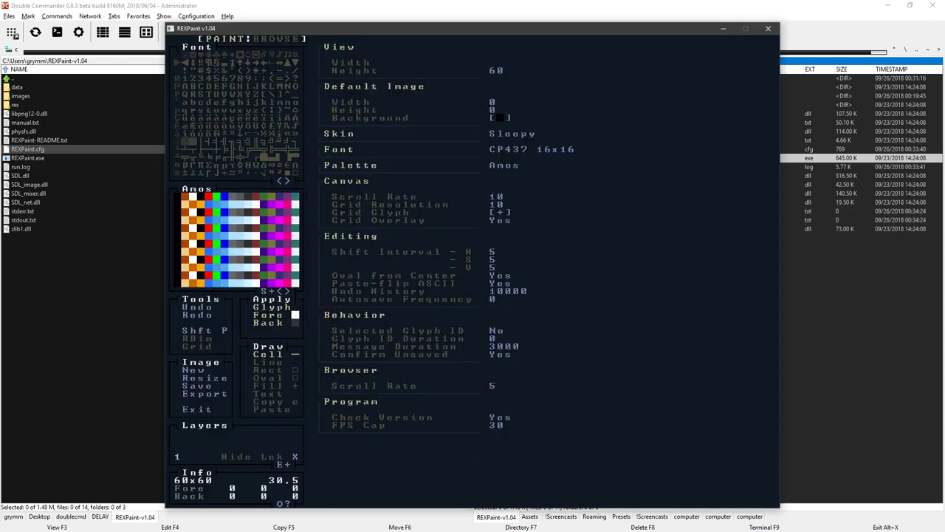
text(80)
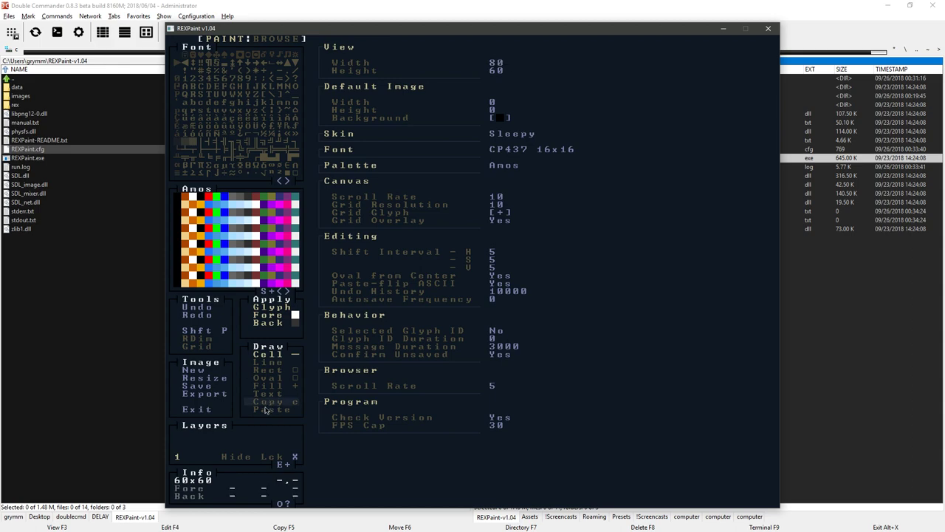
click(197, 409)
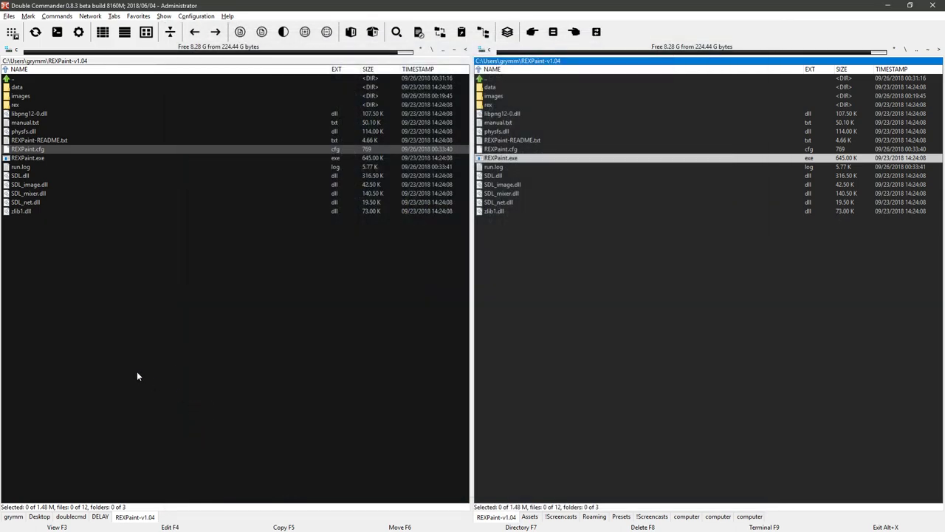
key(Return)
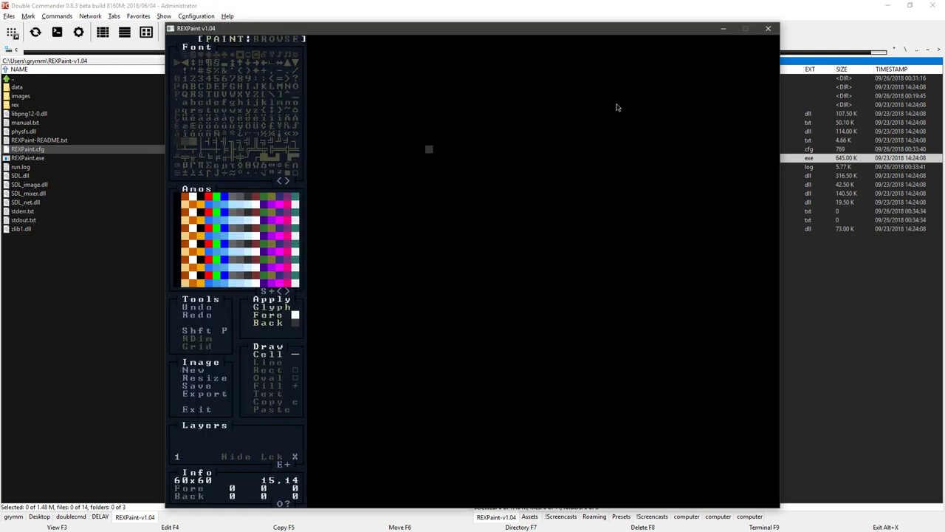
click(768, 28)
Repeat the test by starting REXPaint.exe again, entering a view width of 80, exiting, and reopening it to check the size
right_click(508, 159)
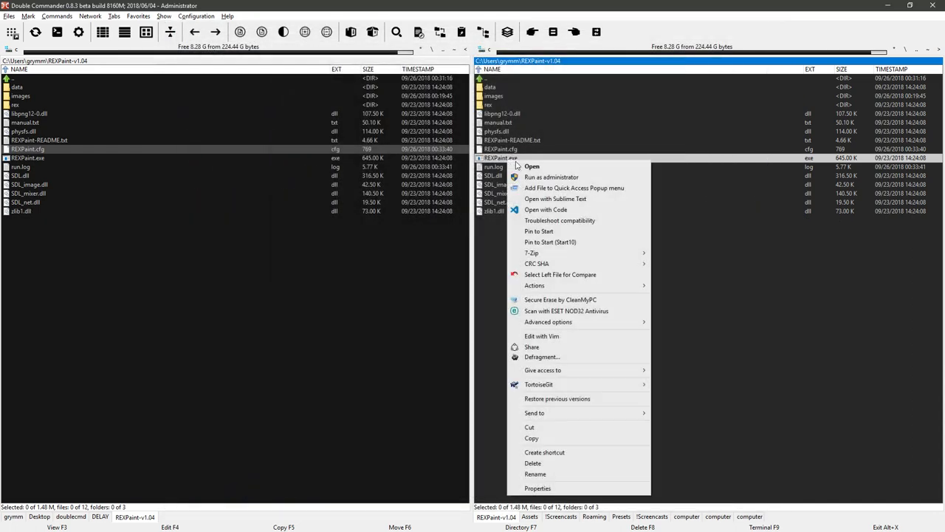
click(570, 182)
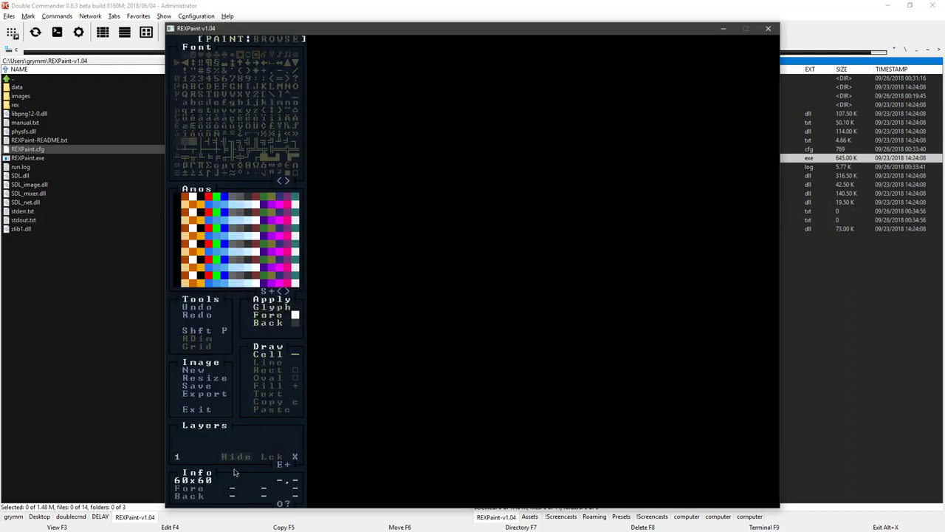
click(280, 504)
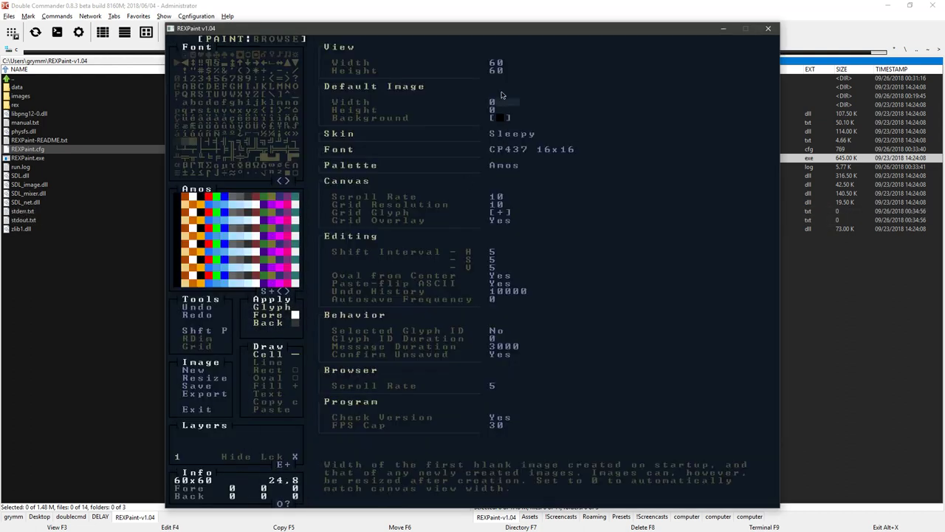
click(496, 63)
text(80)
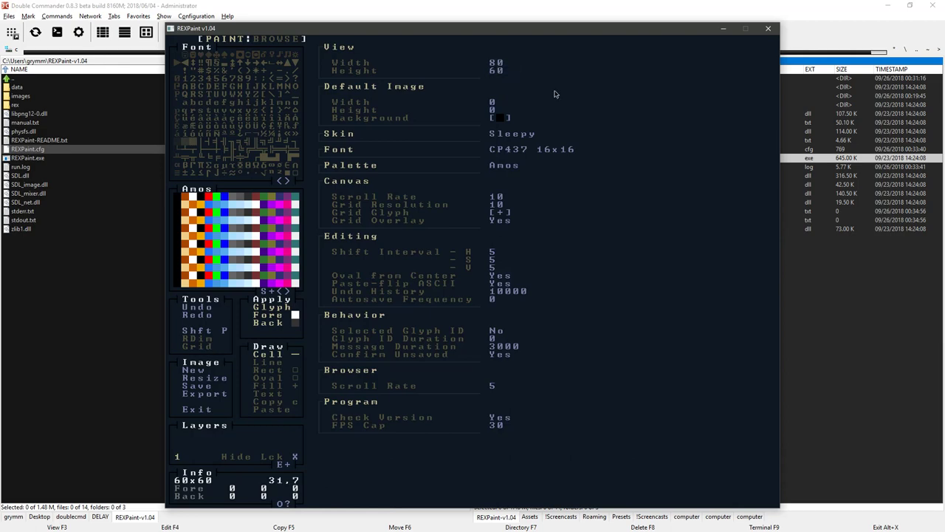
click(209, 409)
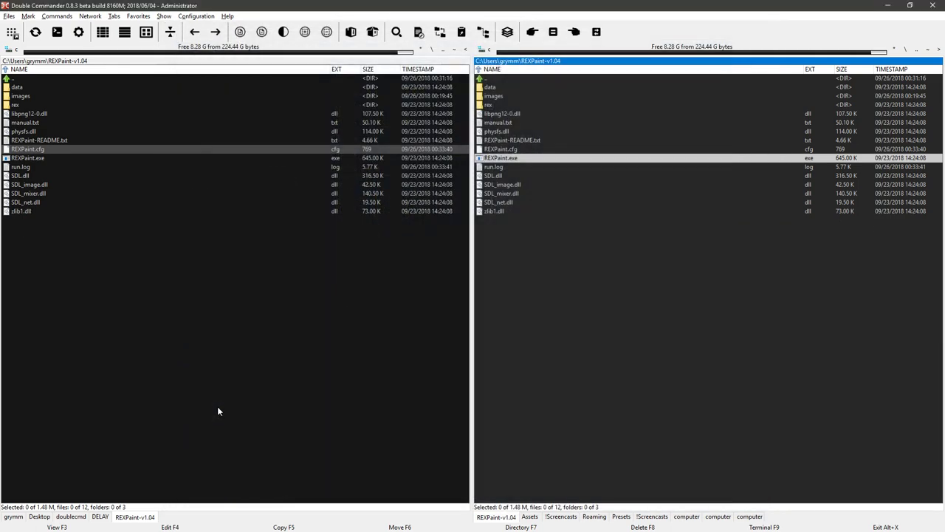
key(Return)
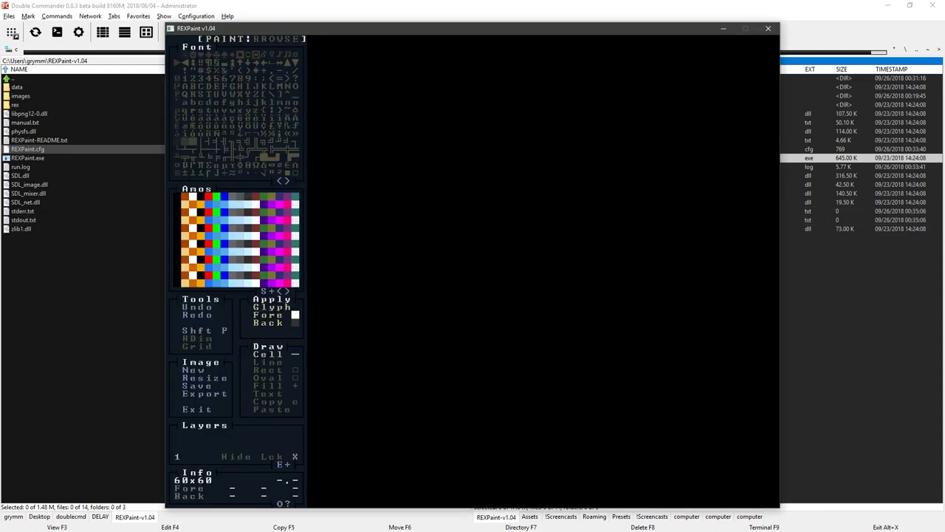
click(768, 28)
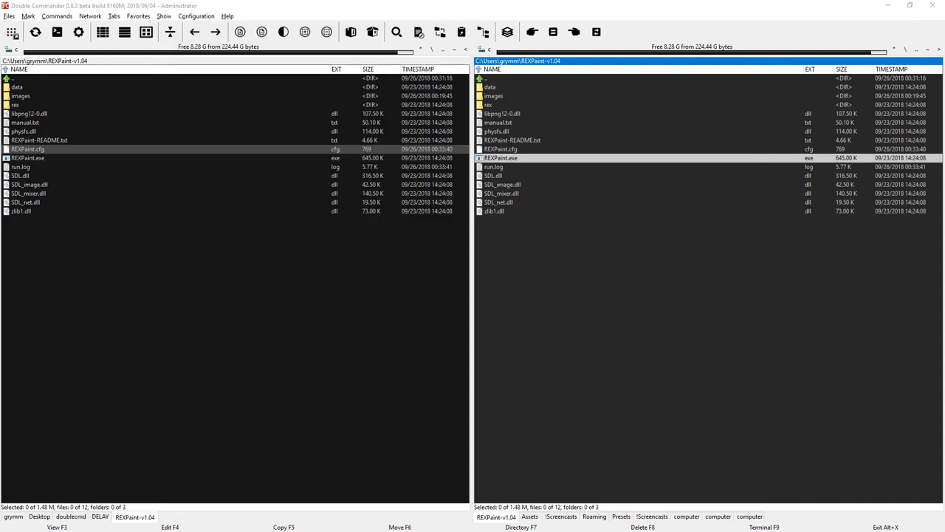
Run REXPaint.exe as administrator, set the view width to 80, exit, and relaunch it as administrator to check the saved size
click(595, 315)
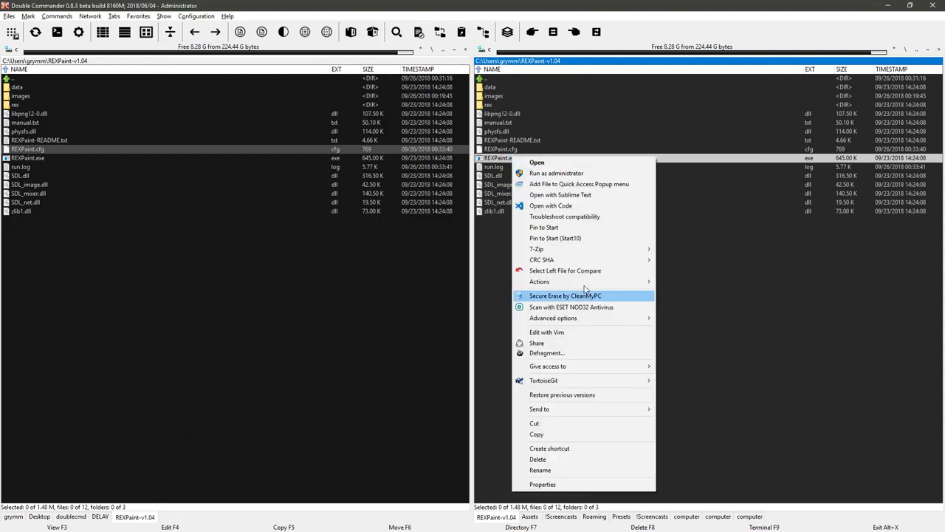
click(556, 173)
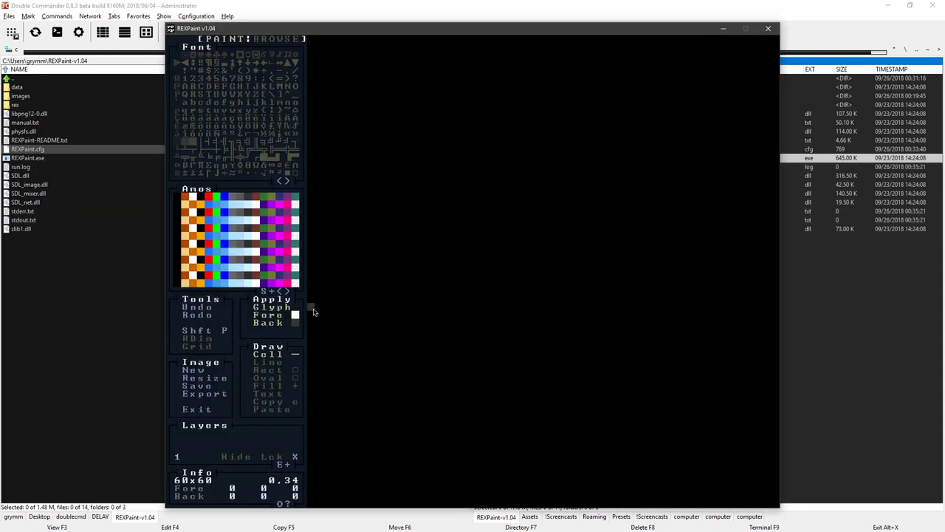
key(ctrl+o)
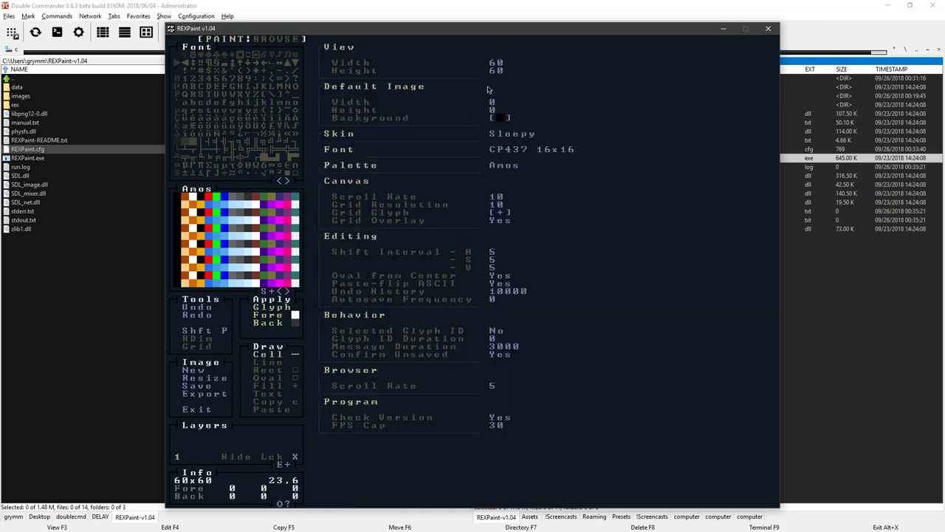
click(494, 62)
text(80)
key(Return)
click(198, 412)
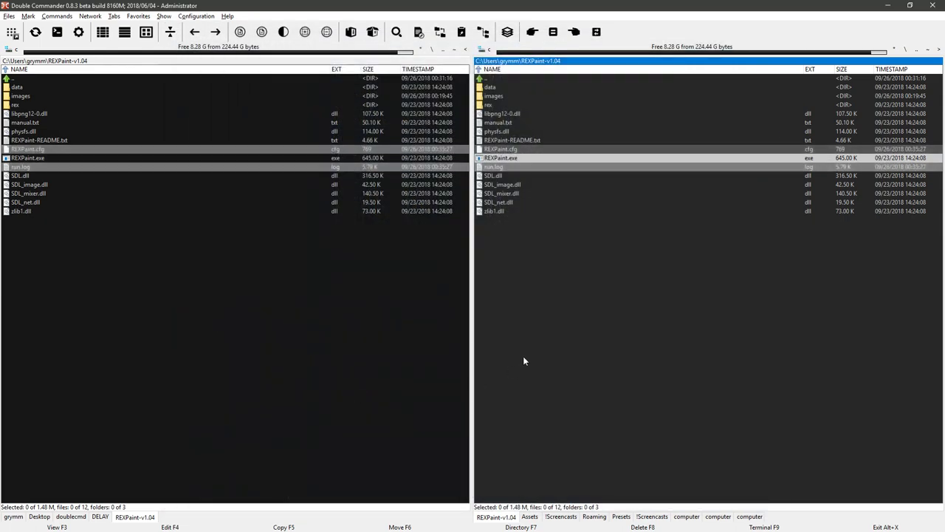
right_click(519, 158)
click(570, 176)
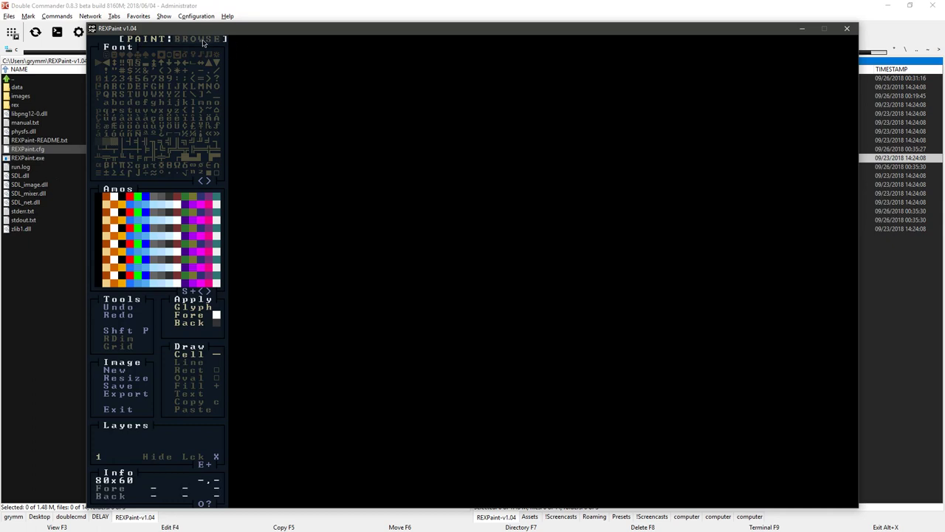
Pin the REXPaint.exe of the C: drive's REXPaint-v1.04 folder to Start with the Start10 option
click(40, 293)
right_click(503, 162)
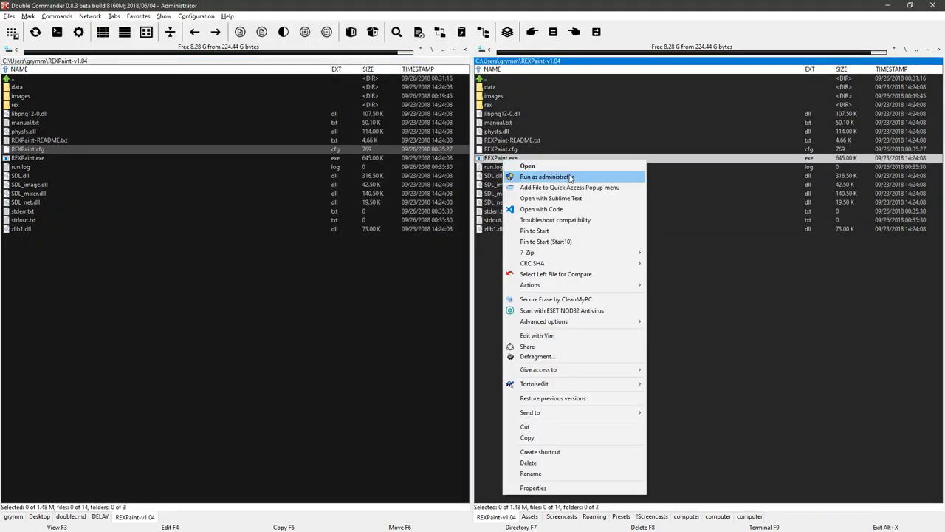
click(566, 243)
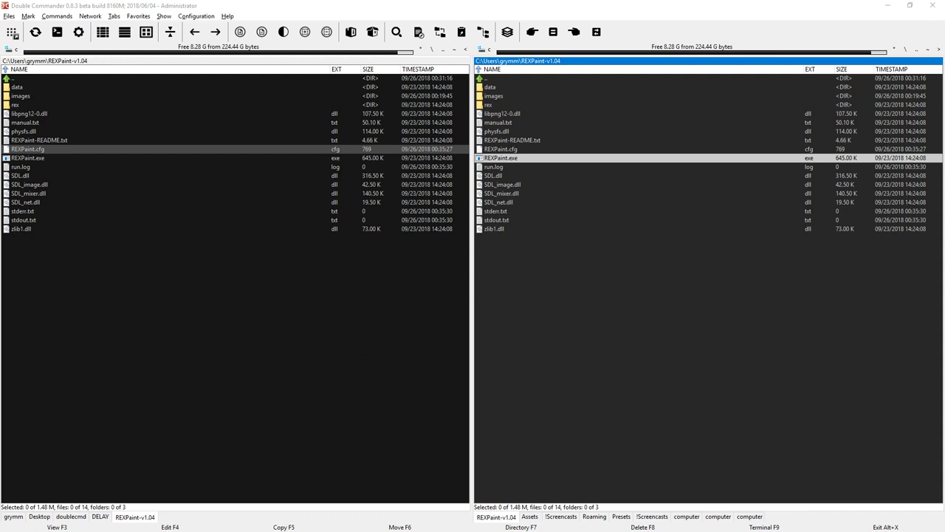
Copy the path of the C: drive's REXPaint-v1.04 folder and close the running REXPaint
click(566, 62)
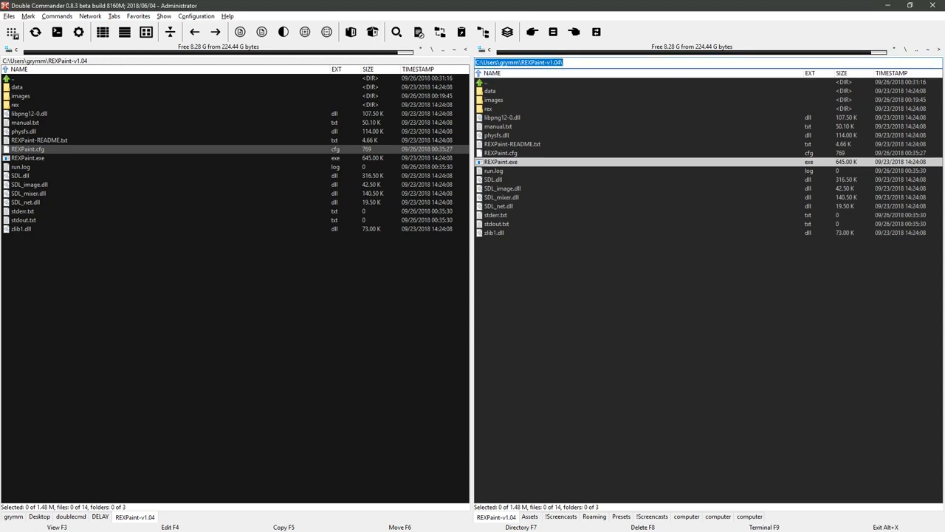
key(alt+Tab)
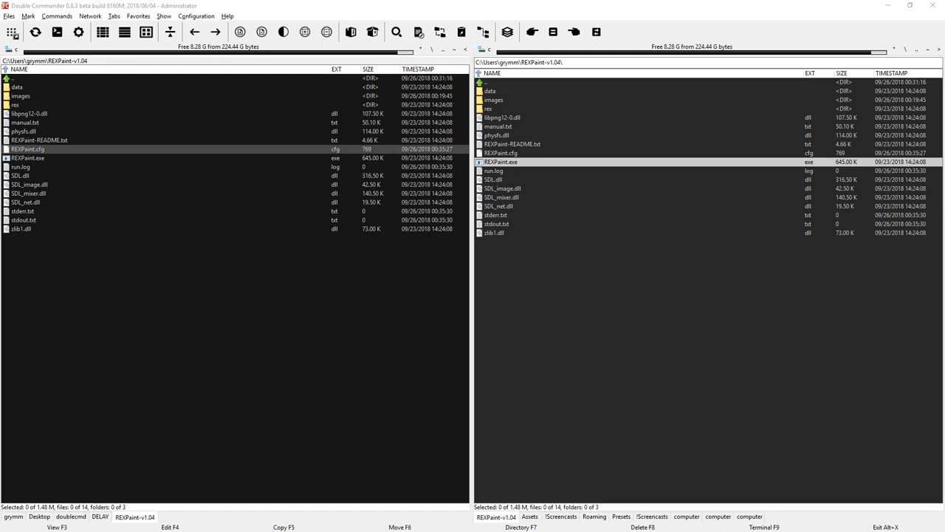
key(alt+Tab)
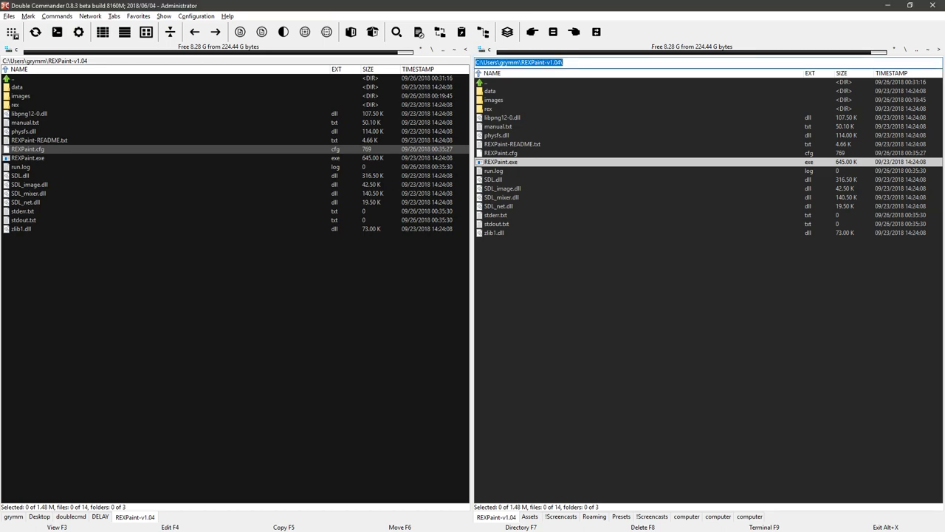
key(alt+Tab)
key(alt+F4)
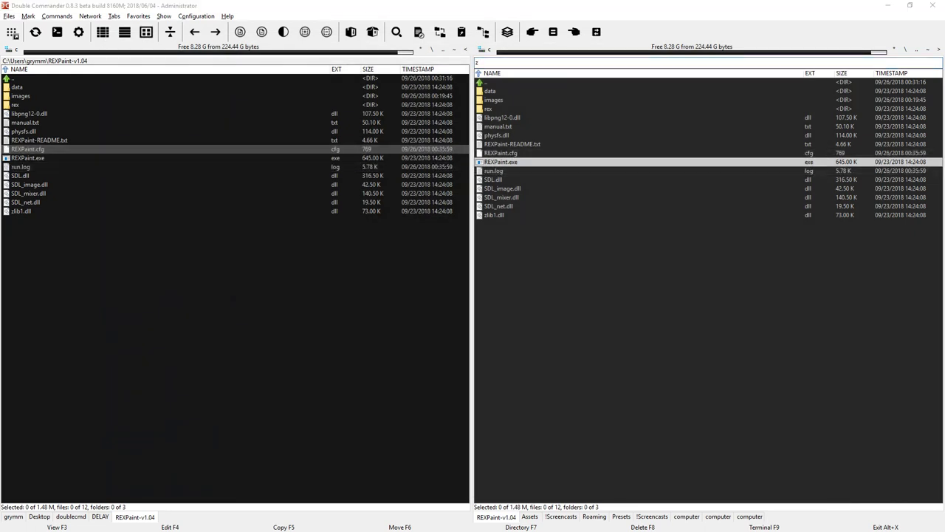
Launch REXPaint, set the view width to 60, exit, and relaunch it to check the saved size before closing it
key(Return)
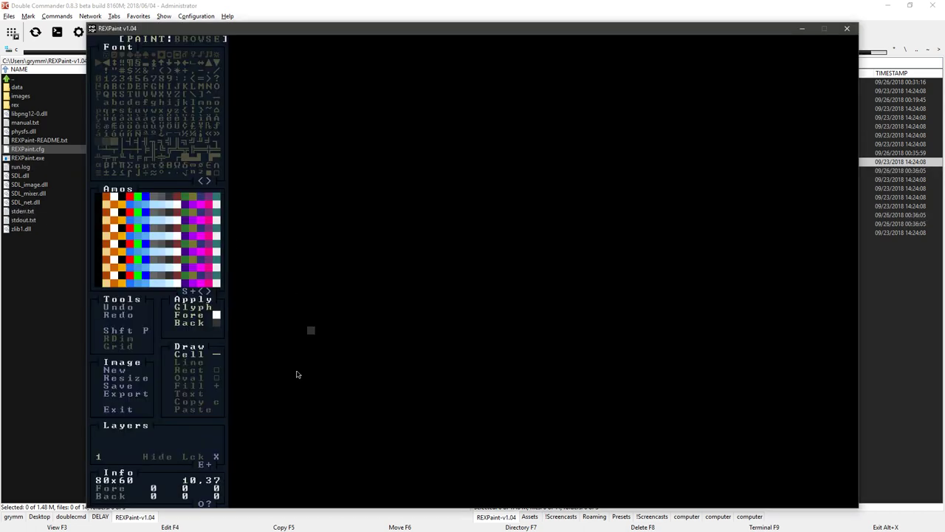
click(202, 504)
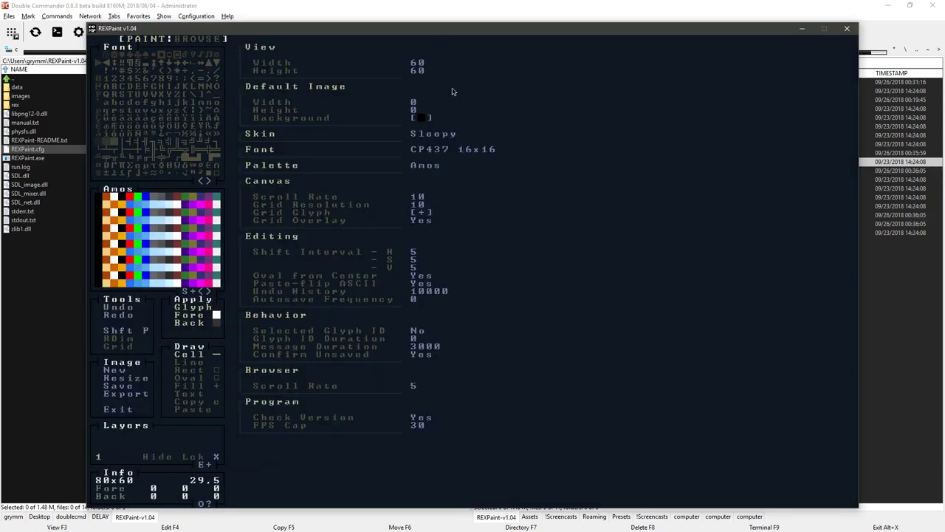
click(130, 414)
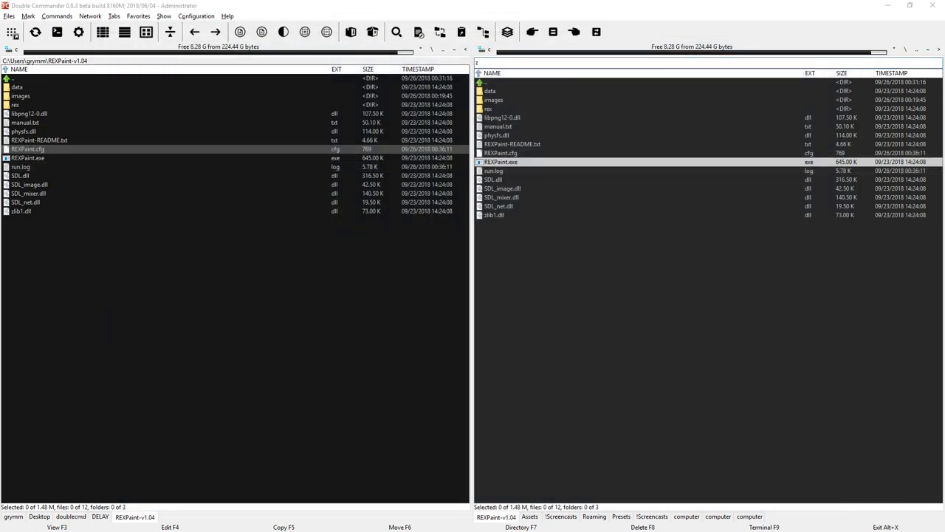
key(Return)
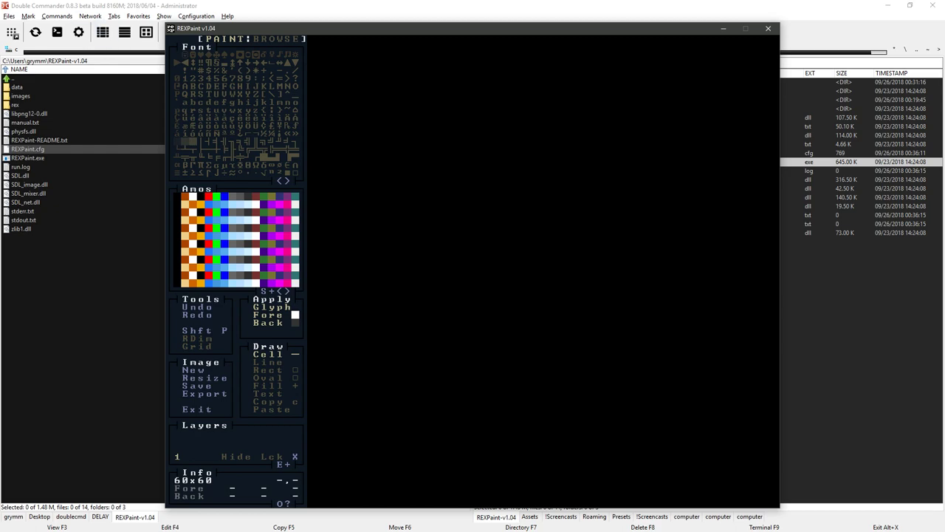
click(768, 28)
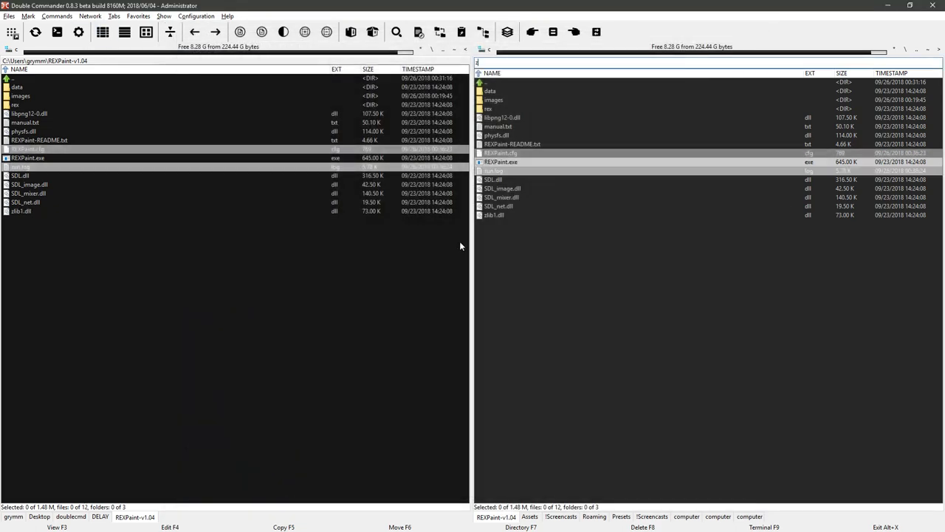
Open the folder G:\OneDrive\Documents\Drawing\REXPaint-v1.04 in Double Commander's other pane
click(315, 323)
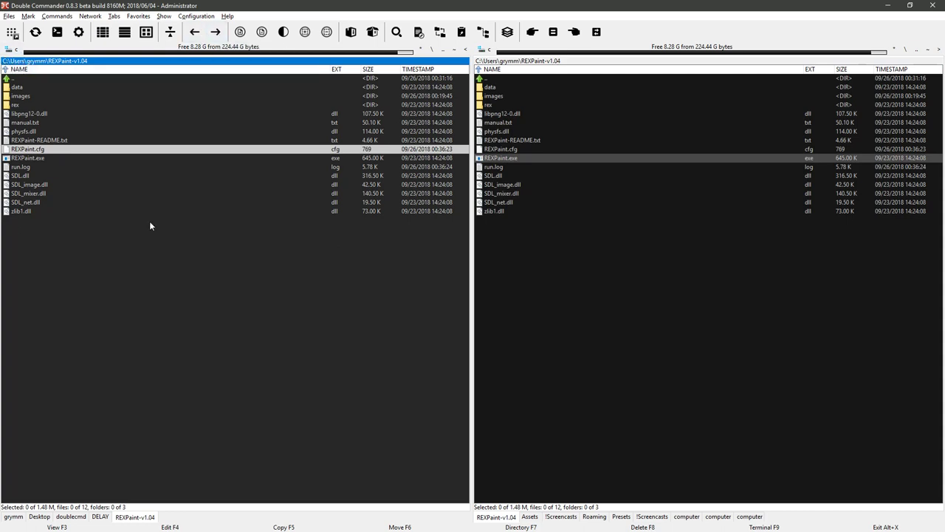
key(ctrl+d)
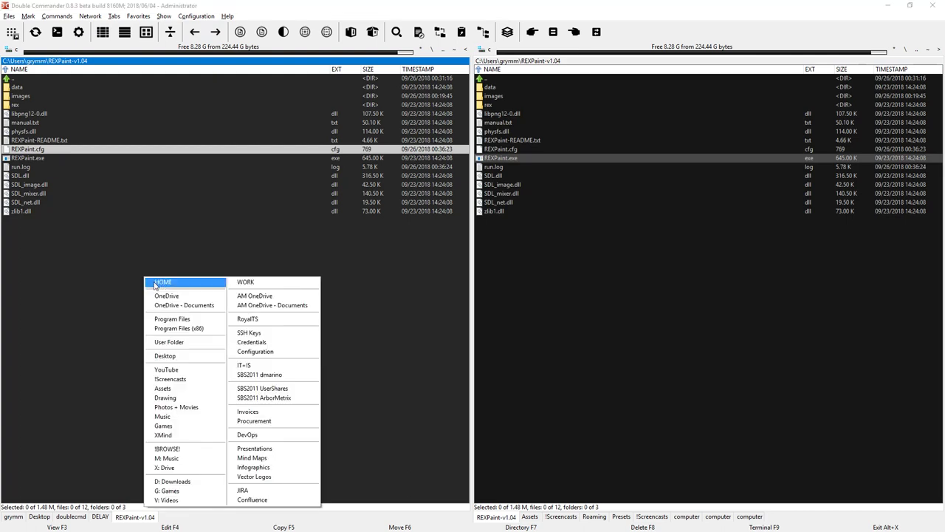
click(195, 305)
text(dr)
key(Return)
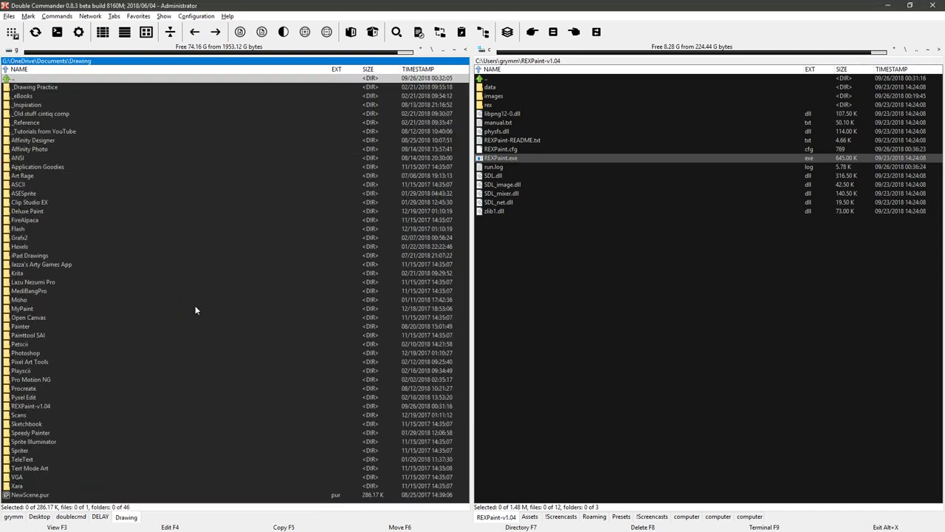
double_click(33, 405)
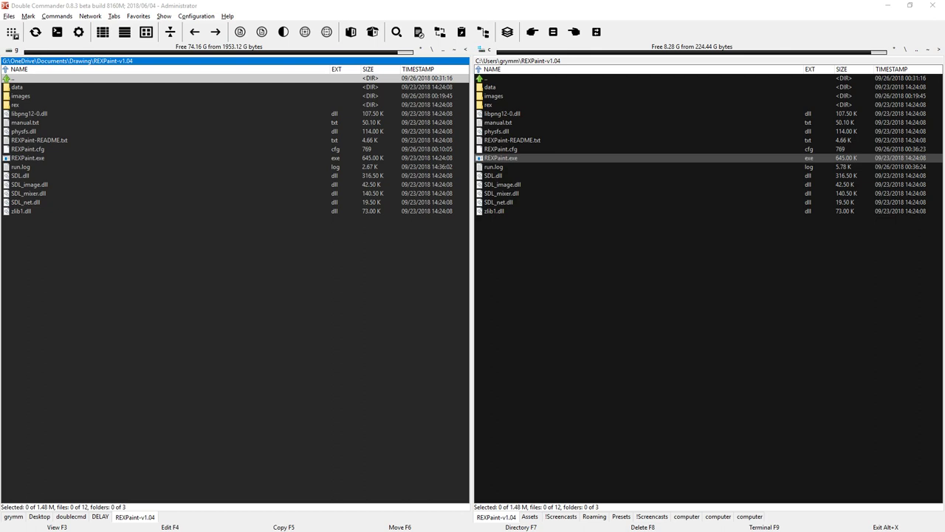
Pin the G: drive's REXPaint.exe to Start with the Start10 option and bring up the REXPaint shortcut's properties
click(55, 159)
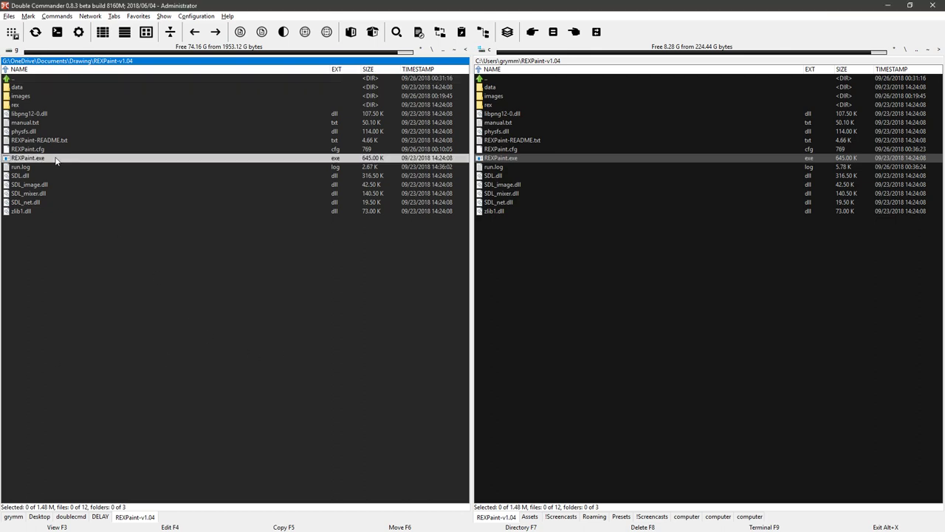
right_click(55, 159)
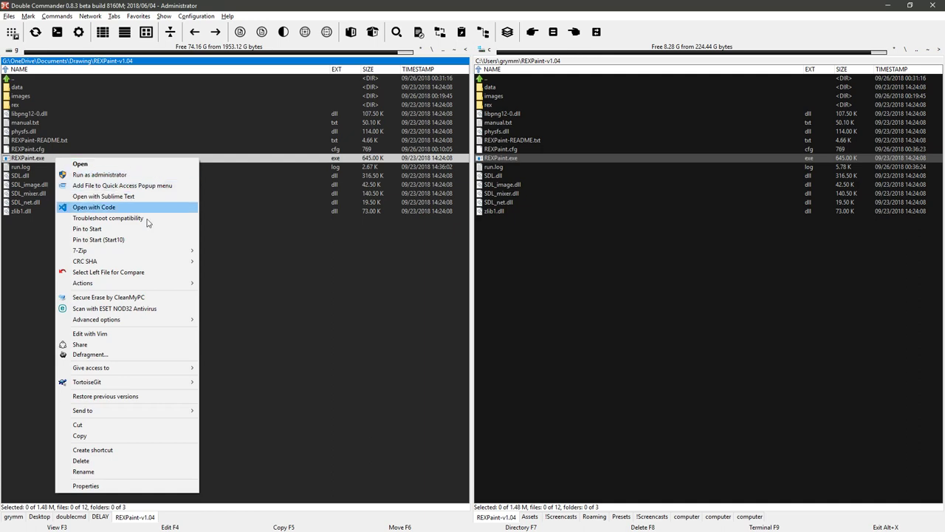
click(138, 240)
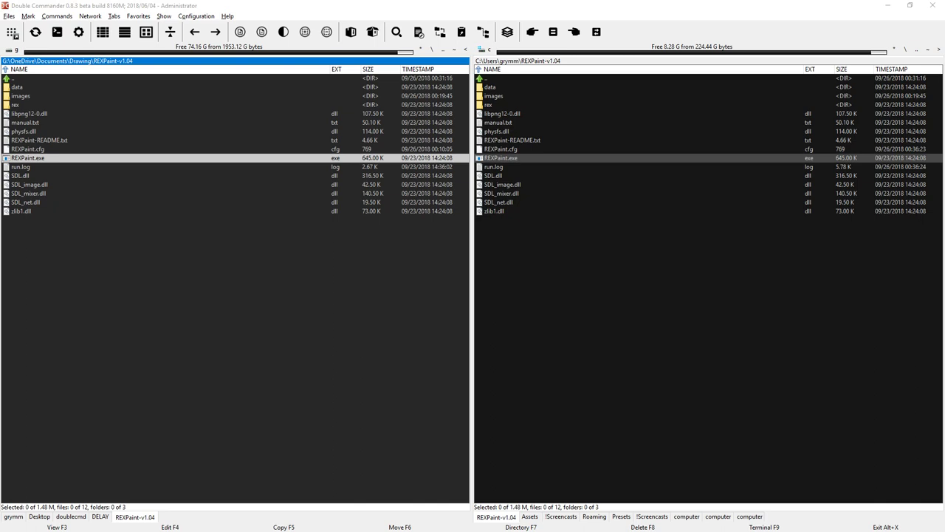
drag(227, 178, 314, 218)
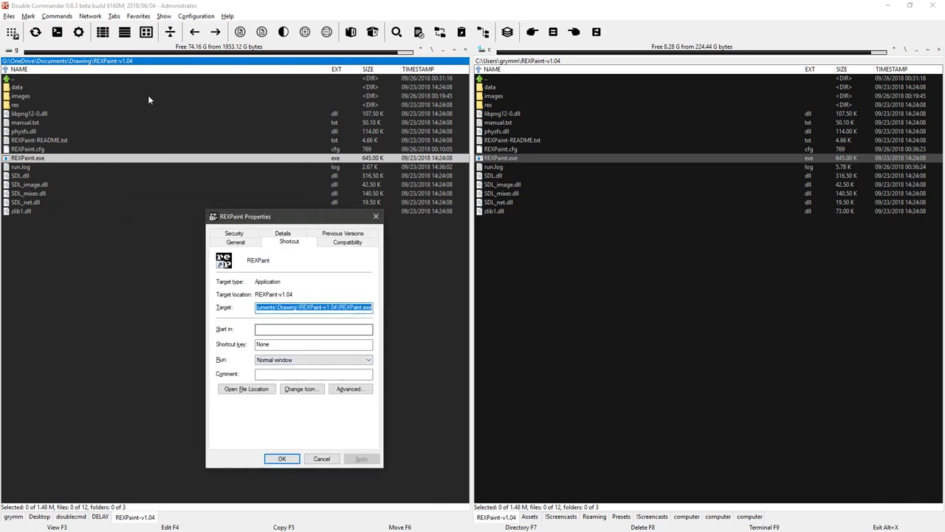
Copy the G: drive REXPaint folder's path and set the shortcut's Start in folder to G:\OneDrive\Documents\Drawing\REXPaint-v1.04\
click(127, 60)
click(130, 64)
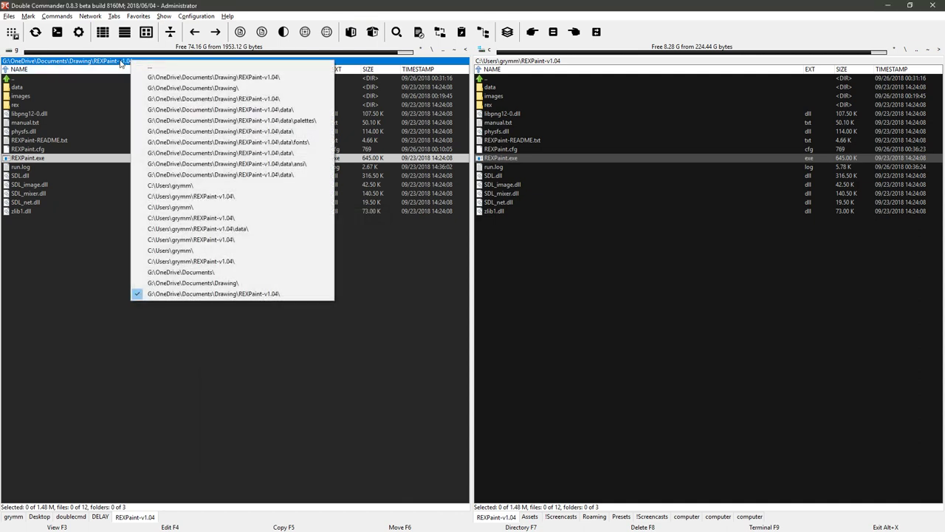
click(122, 64)
key(ctrl+c)
key(Escape)
key(alt+Tab)
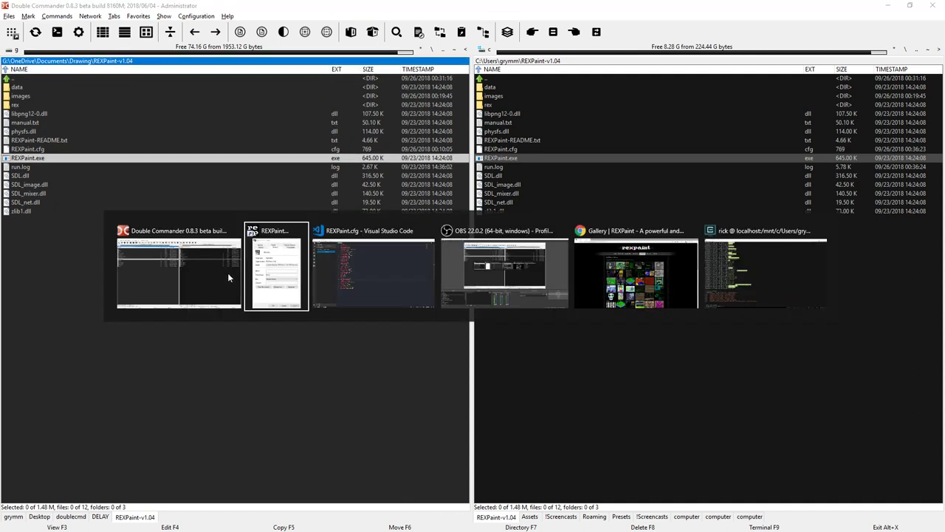
key(ctrl+v)
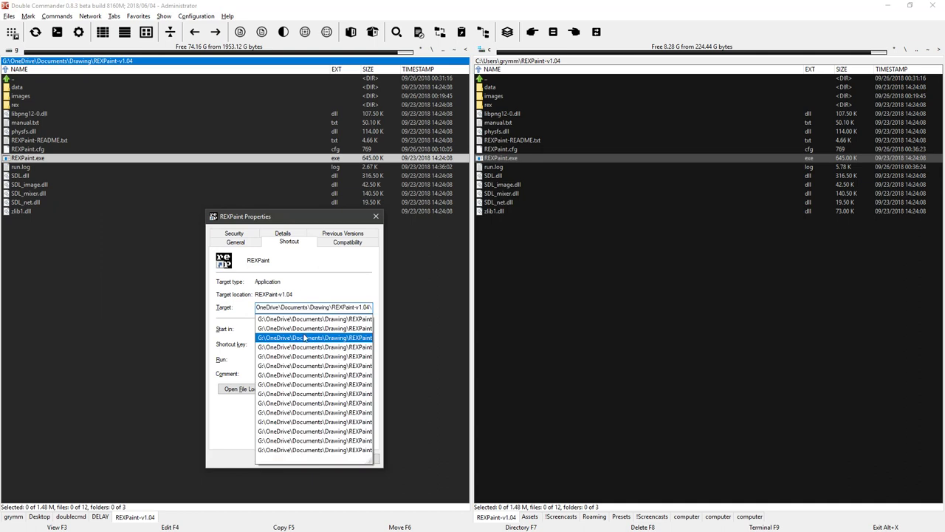
key(Escape)
key(ctrl+z)
click(291, 327)
text(C:\OneDrive\Documents\Drawing\REXPaint-v1.04\)
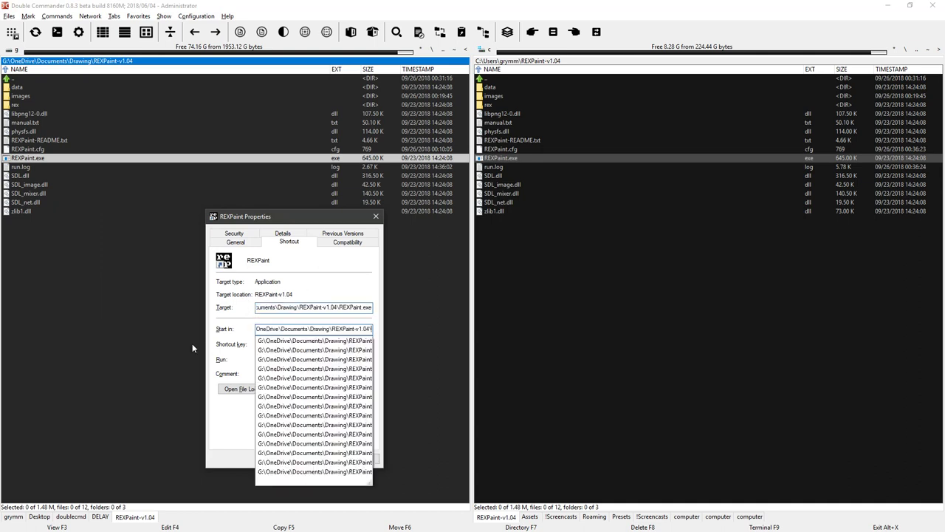
Enable Run as administrator in the REXPaint shortcut's advanced properties and save the shortcut
click(235, 437)
click(359, 391)
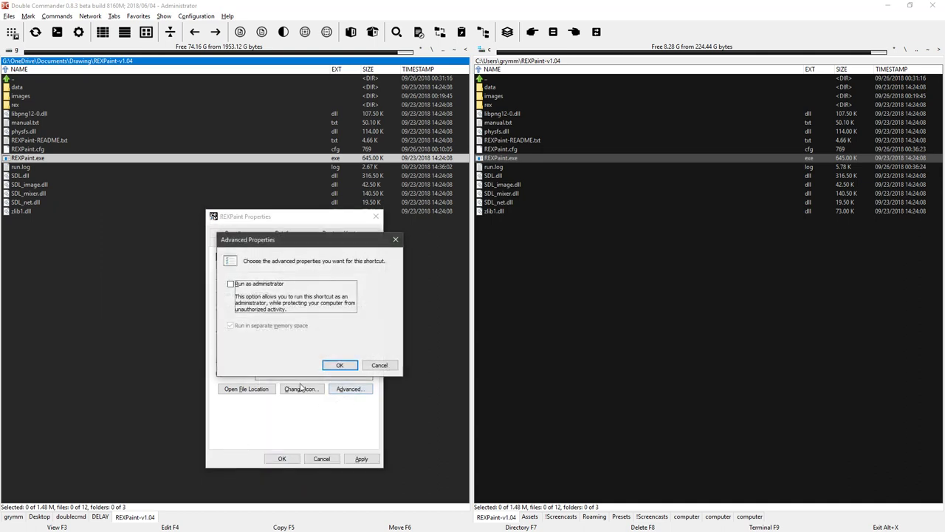
click(271, 286)
click(341, 366)
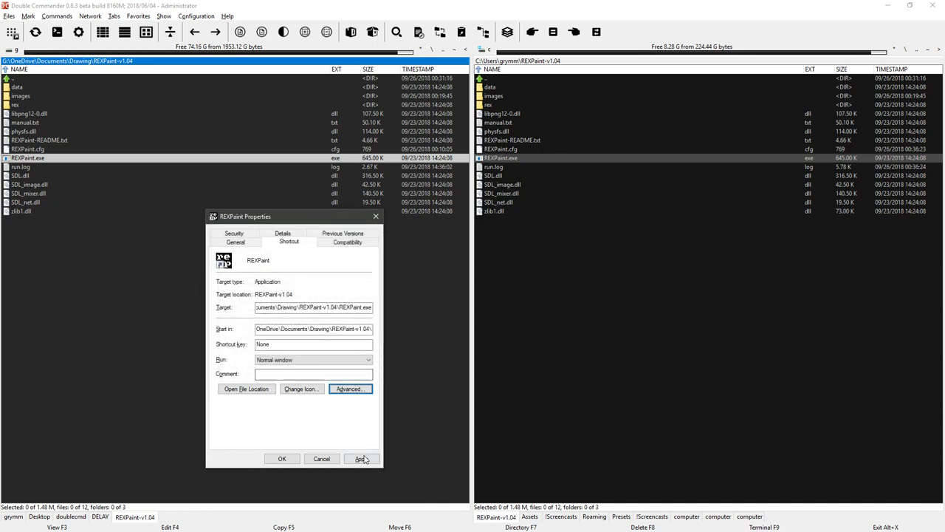
click(282, 458)
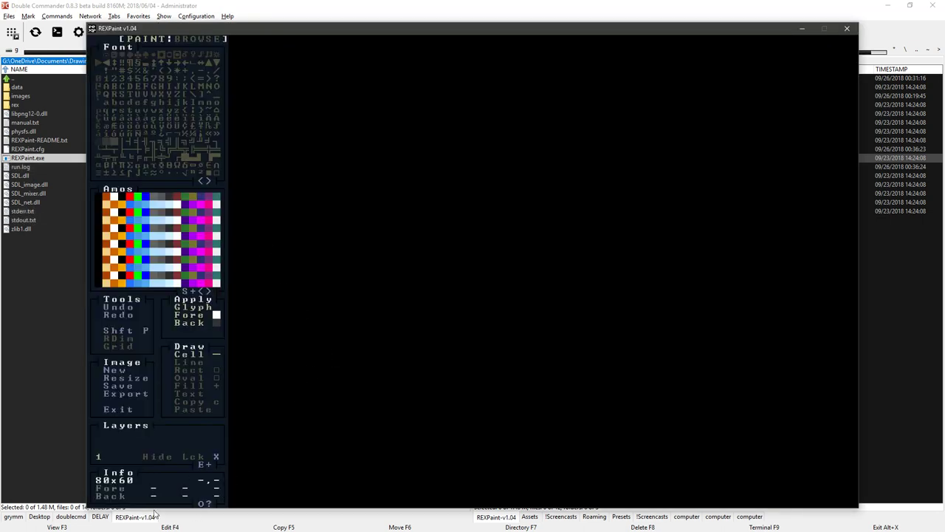
Set the view width to 60 in REXPaint's options, exit, and relaunch it to check whether the size is kept
click(204, 504)
click(417, 64)
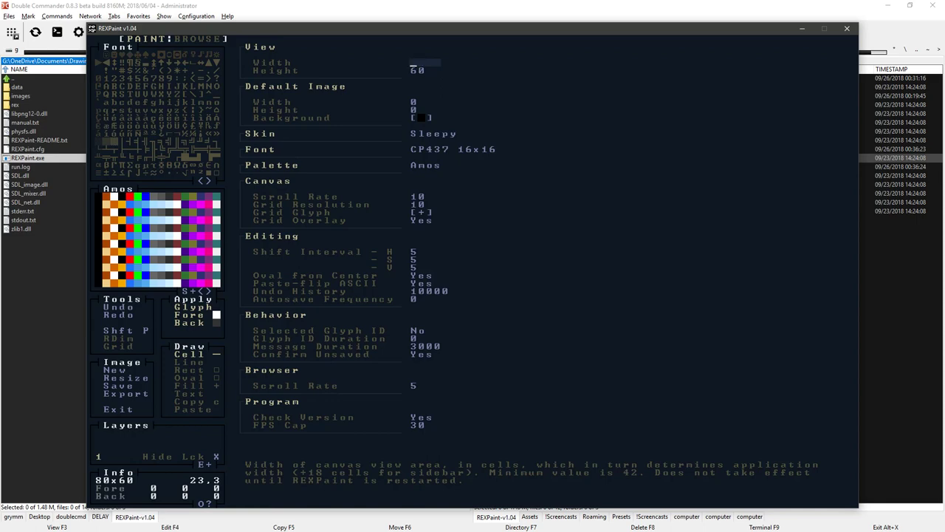
key(Escape)
key(Escape)
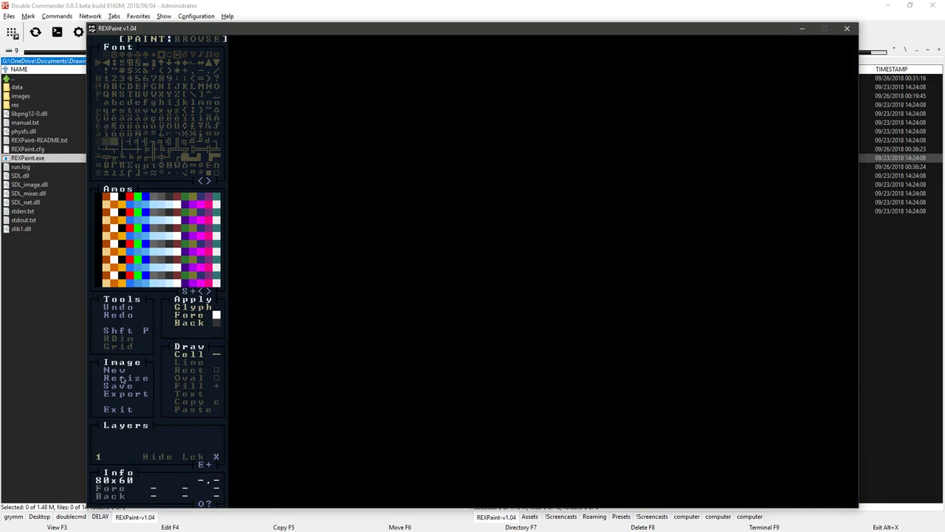
click(119, 410)
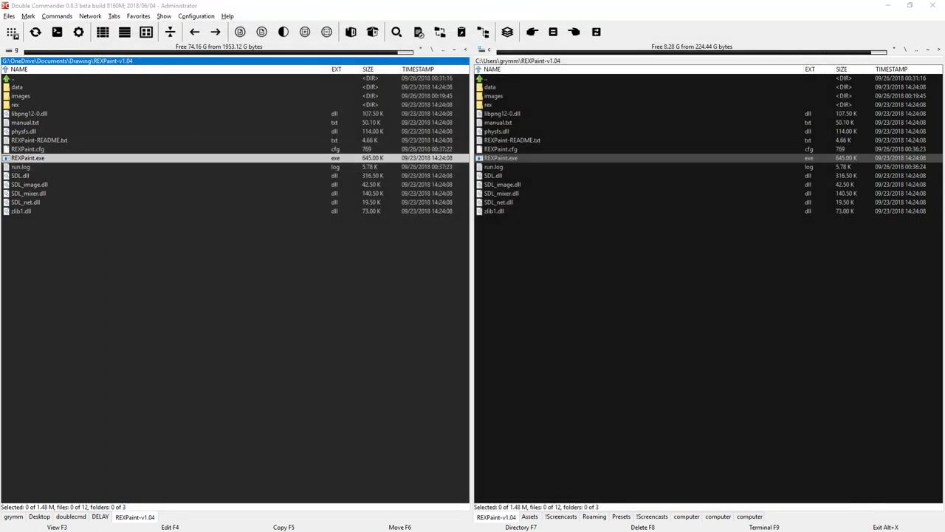
key(Return)
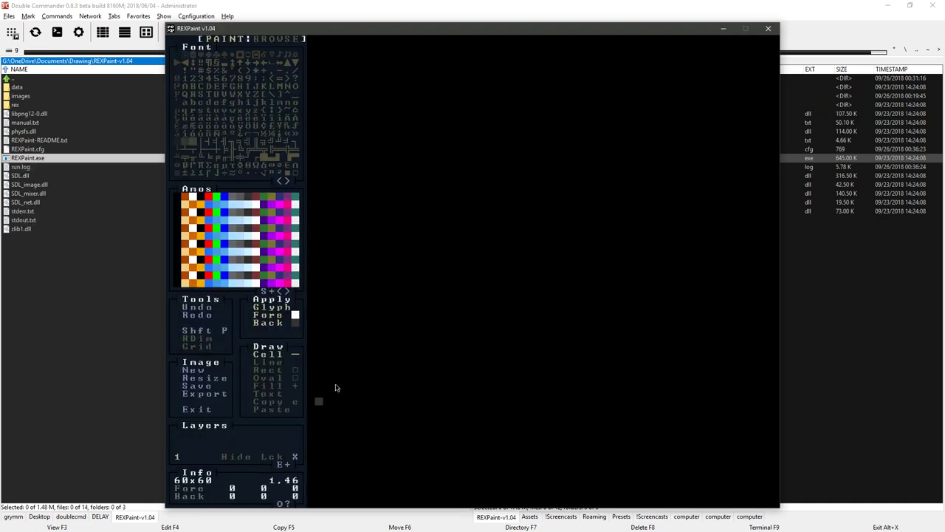
View the available fonts in REXPaint's options without changing the font, and set the palette to Arne64
click(282, 505)
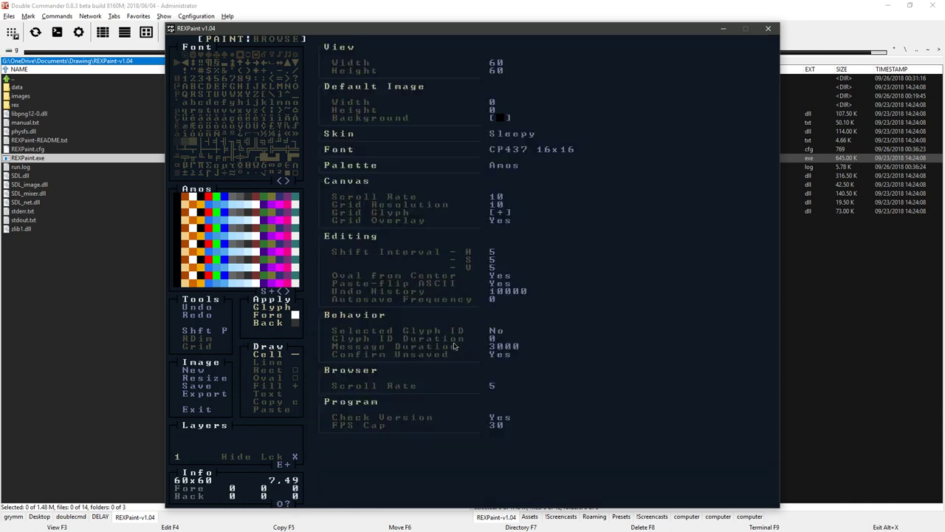
click(518, 153)
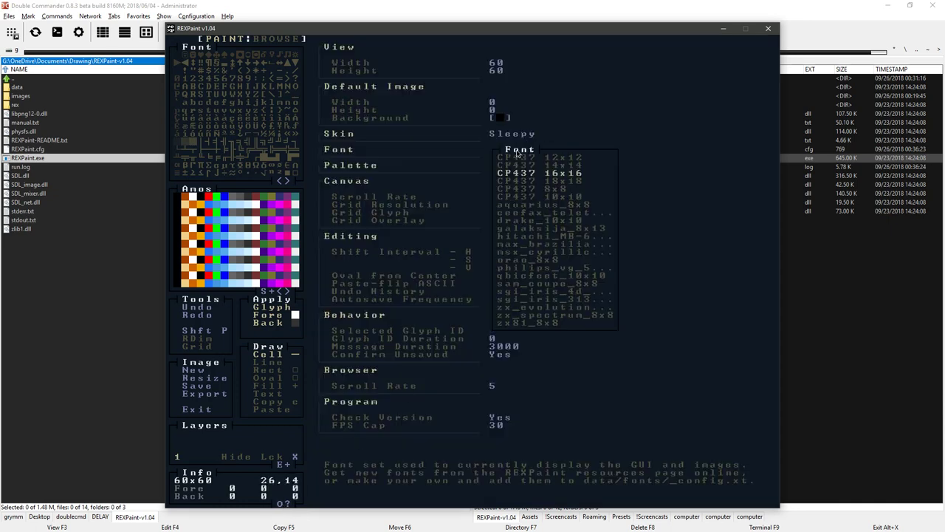
click(632, 176)
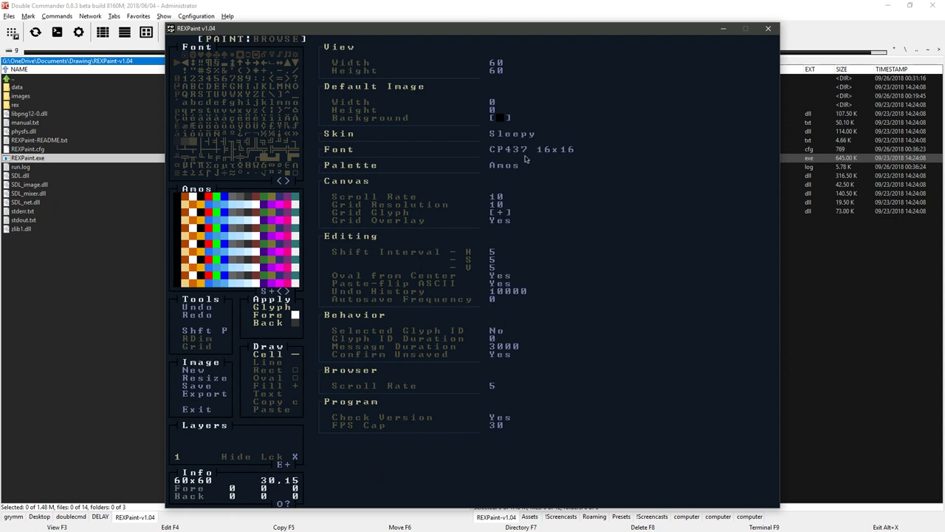
click(583, 166)
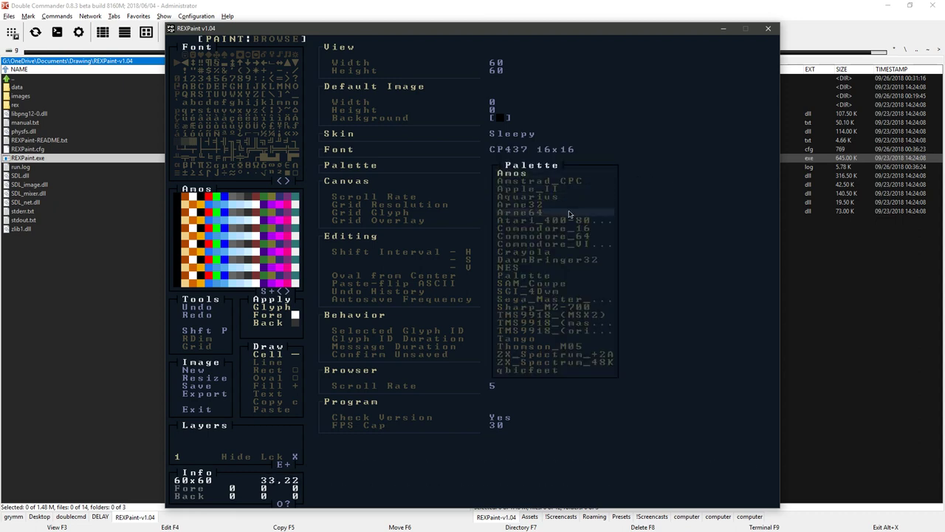
click(570, 215)
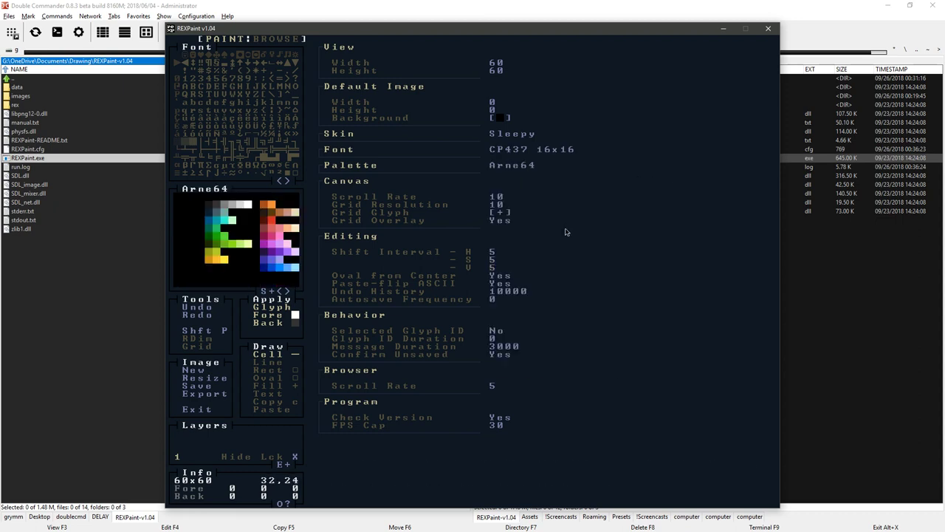
Switch the palette option to Apple_II to compare it, and set it back to Arne64
click(514, 166)
click(517, 212)
click(519, 167)
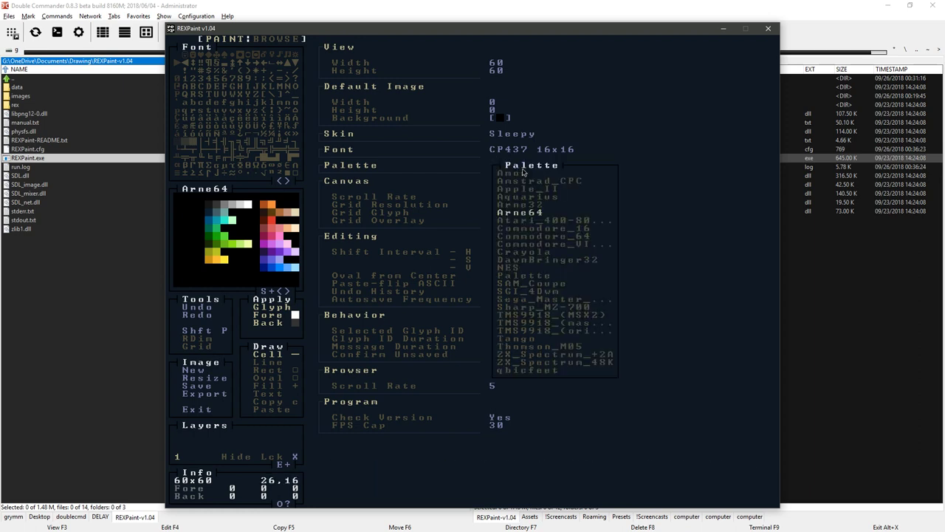
click(528, 189)
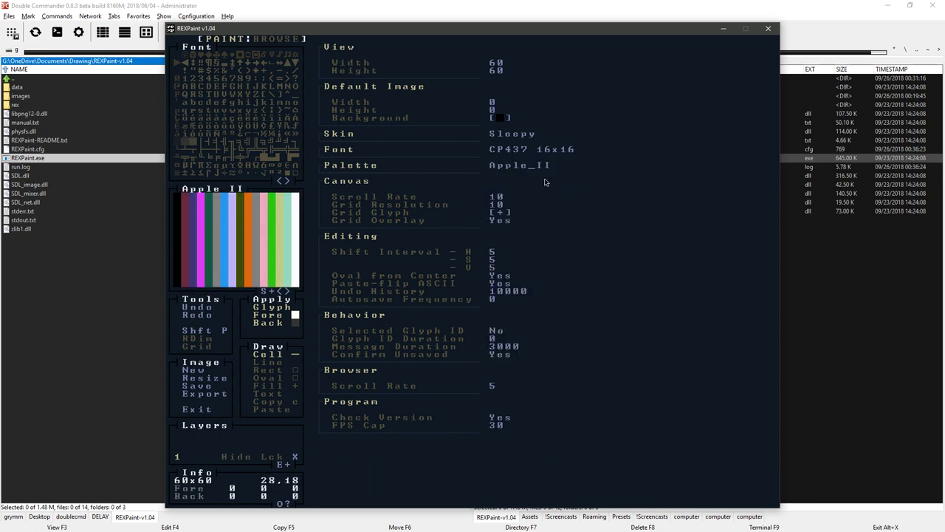
click(547, 166)
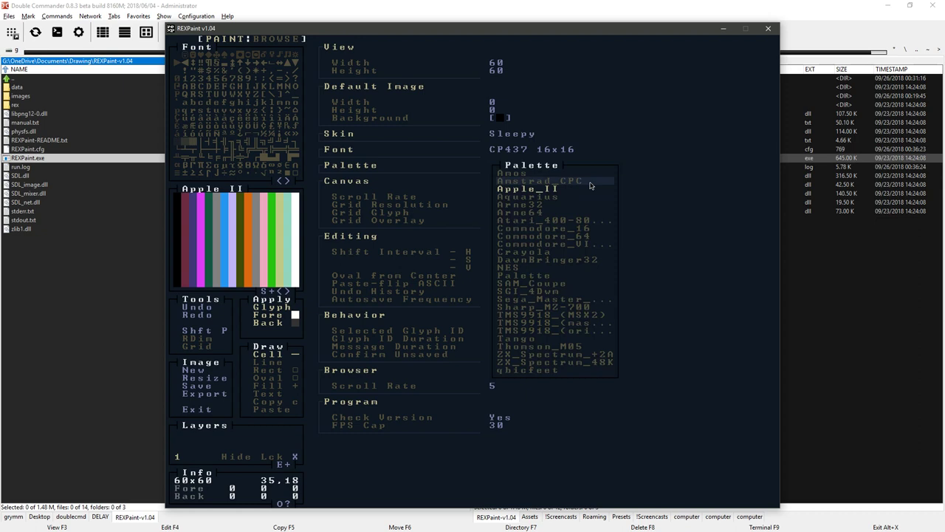
click(517, 212)
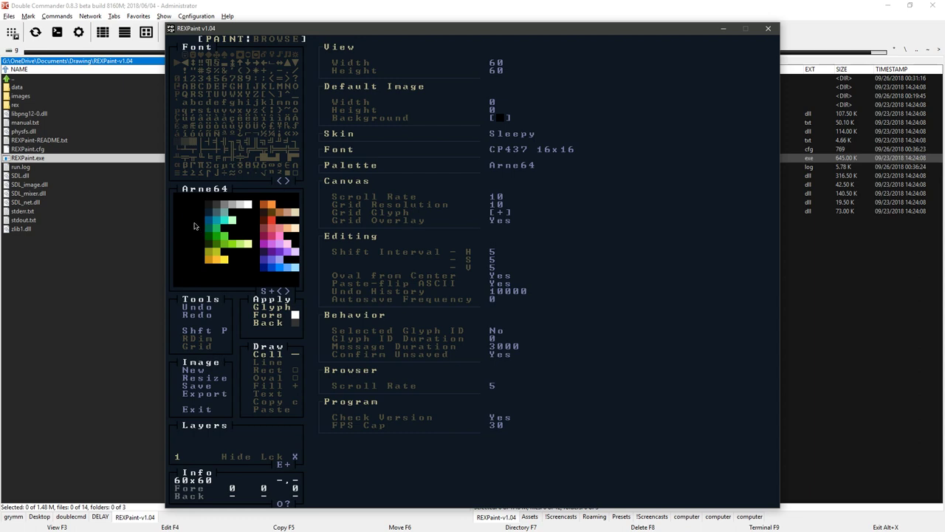
Set the view width to 80 in the options, exit and relaunch REXPaint, and minimize the file manager behind it
click(497, 64)
click(201, 410)
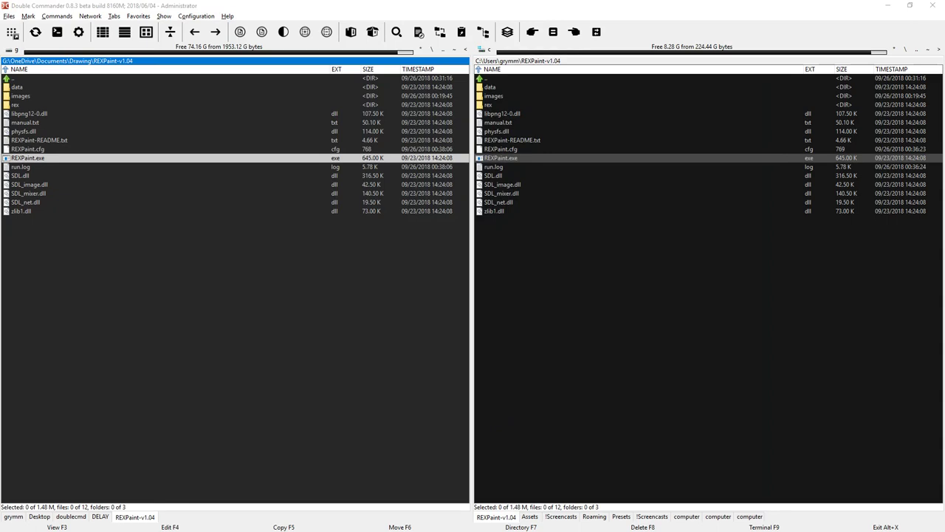
key(Return)
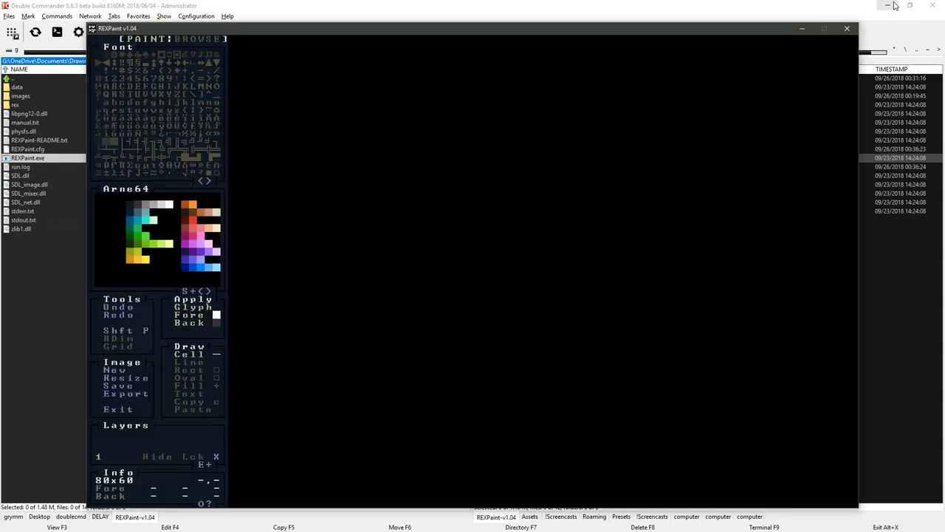
click(890, 5)
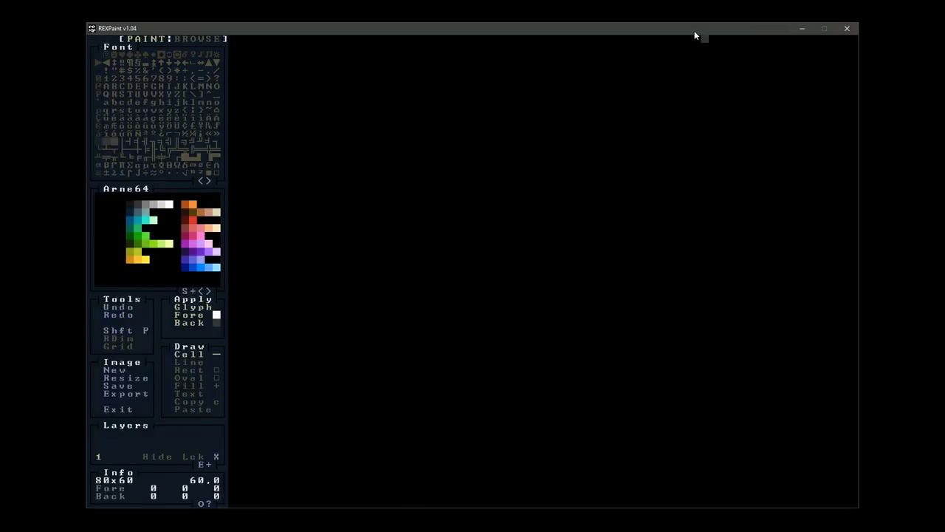
Pick orange from the palette as the foreground colour and toggle applying the background colour off and on
click(190, 207)
click(190, 323)
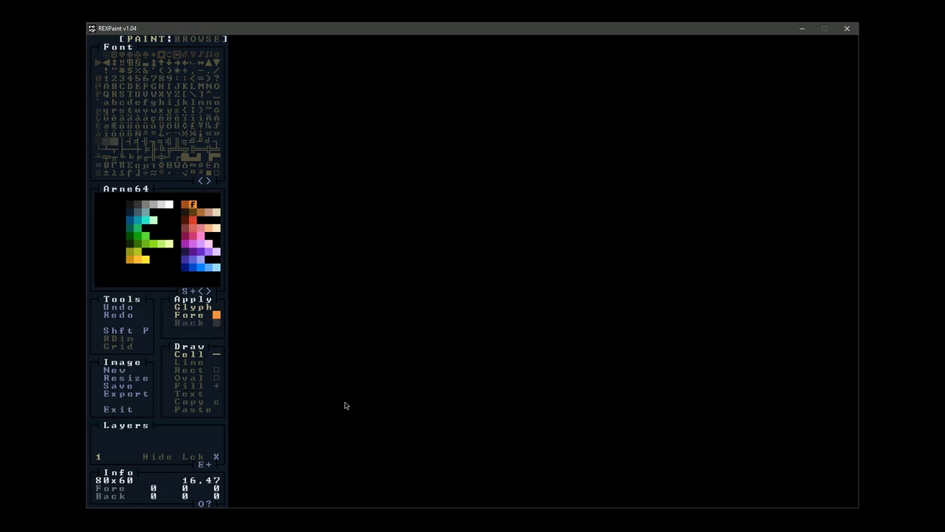
click(193, 326)
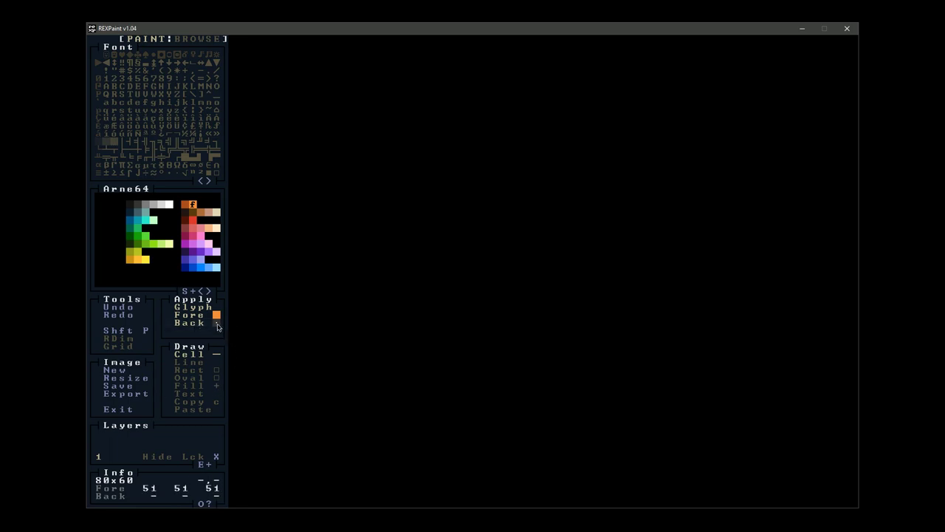
Inspect the colour picker for the second slot of the palette's first row, cancelling without changing the colour
click(106, 198)
double_click(106, 198)
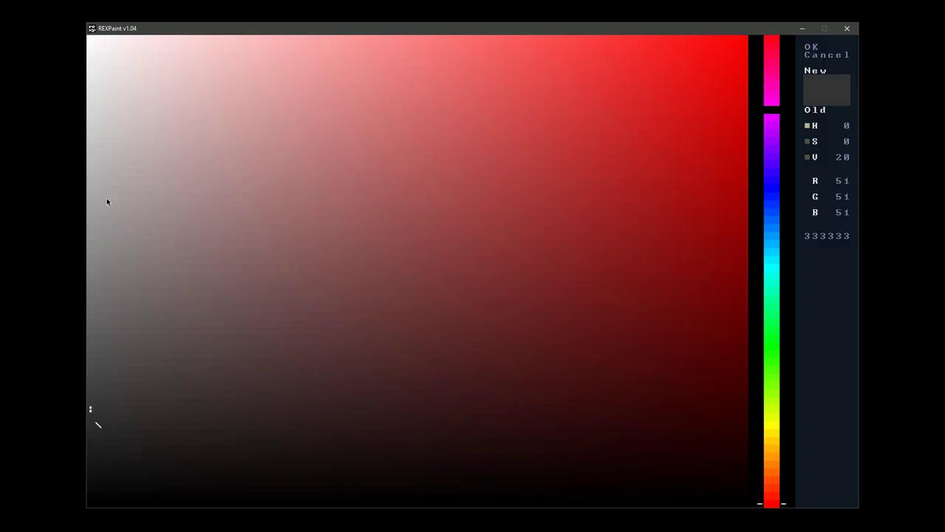
click(826, 56)
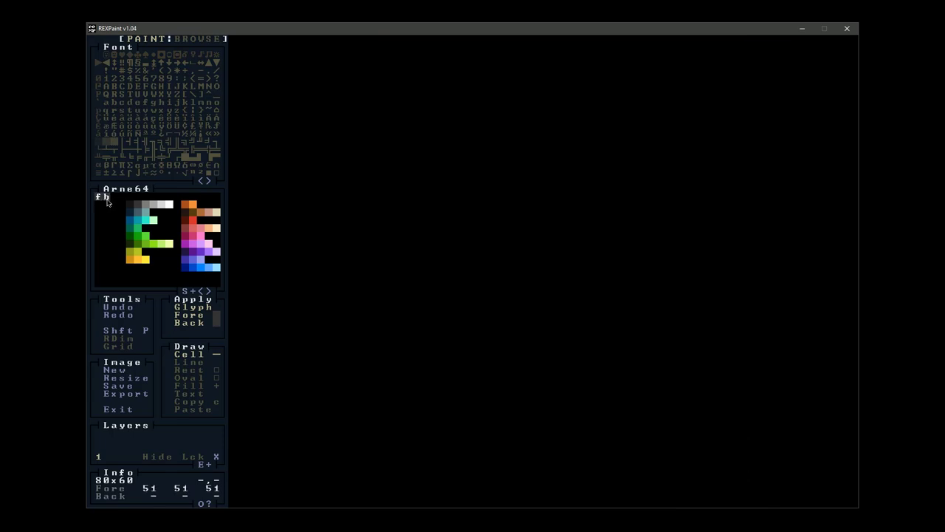
double_click(105, 200)
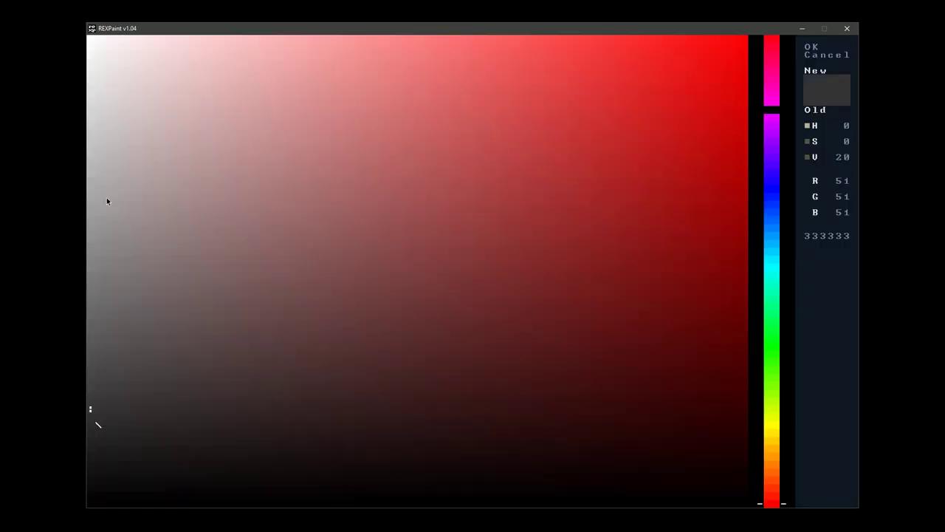
click(828, 55)
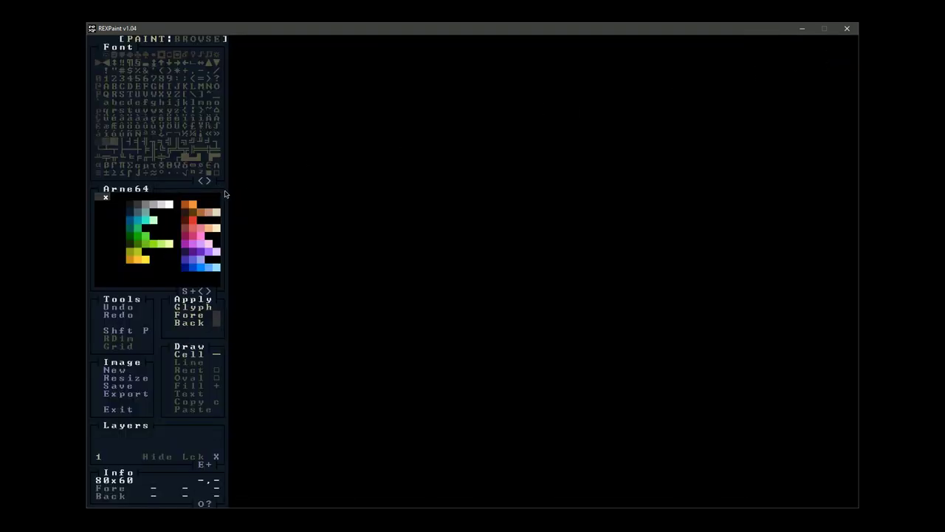
Draw an orange pumpkin outline on the canvas with the solid block glyph, leaving the background colour unapplied
click(192, 204)
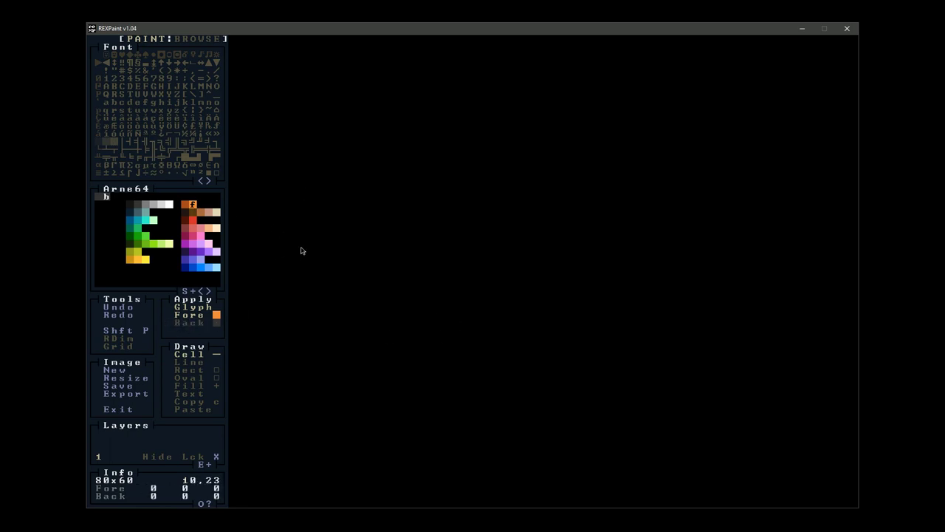
click(185, 157)
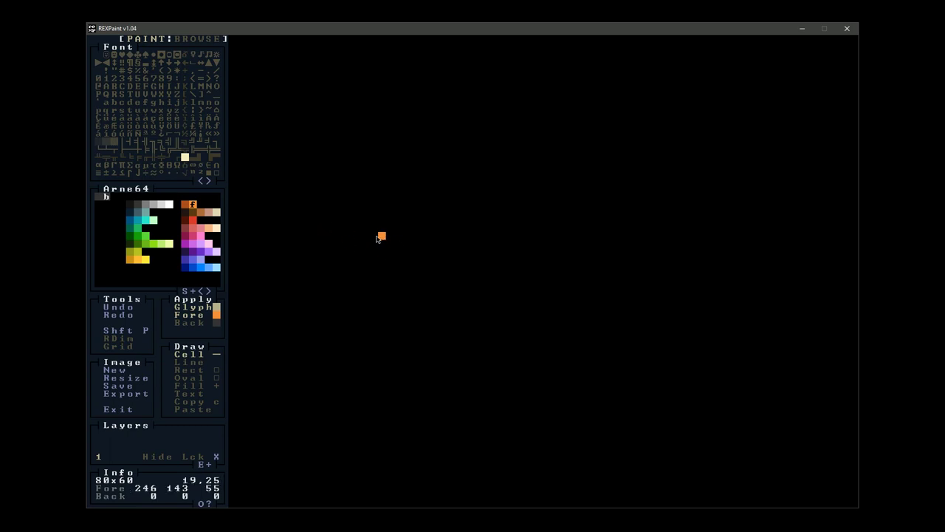
mouse_move(380, 237)
mouse_down()
mouse_move(347, 268)
mouse_move(359, 289)
mouse_move(400, 294)
mouse_move(433, 277)
mouse_move(438, 255)
mouse_move(419, 242)
mouse_move(379, 246)
mouse_move(358, 282)
mouse_move(409, 285)
mouse_move(433, 271)
mouse_move(413, 255)
mouse_up()
Fill the pumpkin's interior and the remaining small gaps with orange using the Fill mode
click(218, 386)
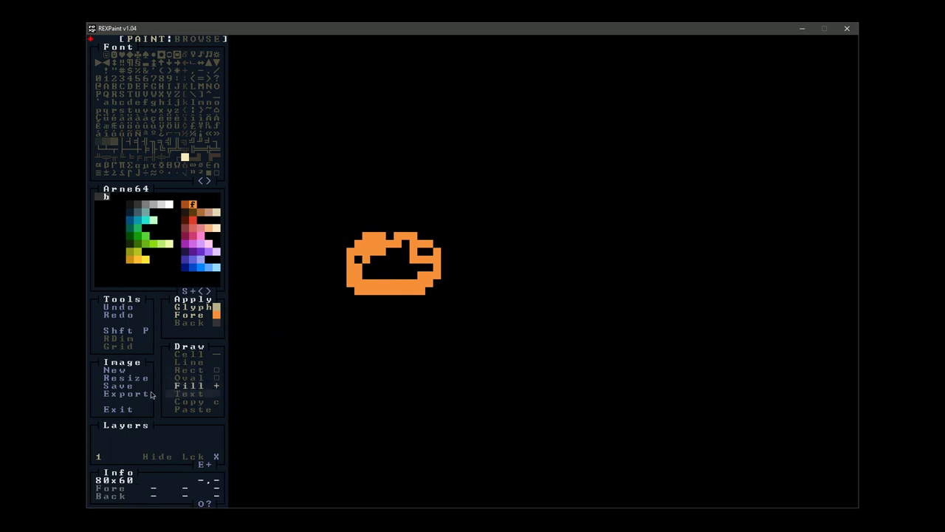
click(395, 258)
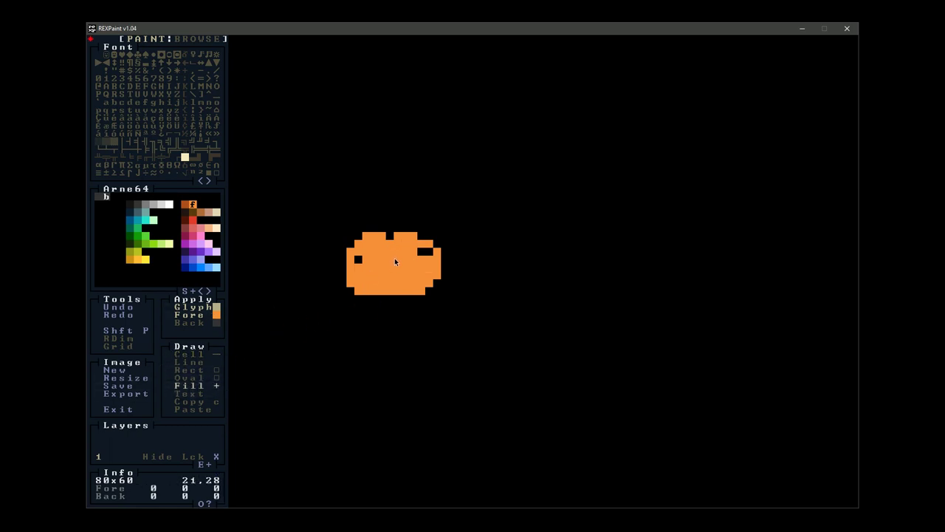
click(426, 252)
click(431, 254)
click(359, 259)
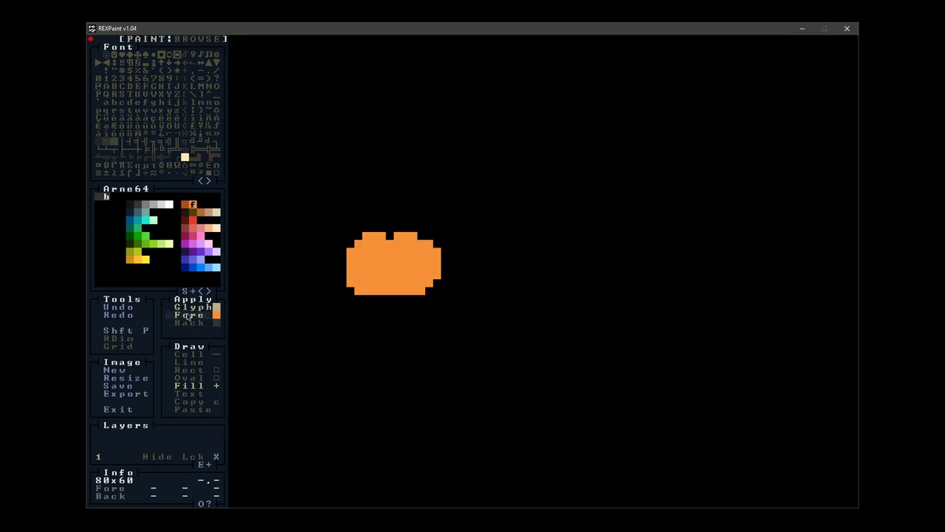
Paint two black eyes, each two cells tall, on the pumpkin in Cell drawing mode
click(189, 354)
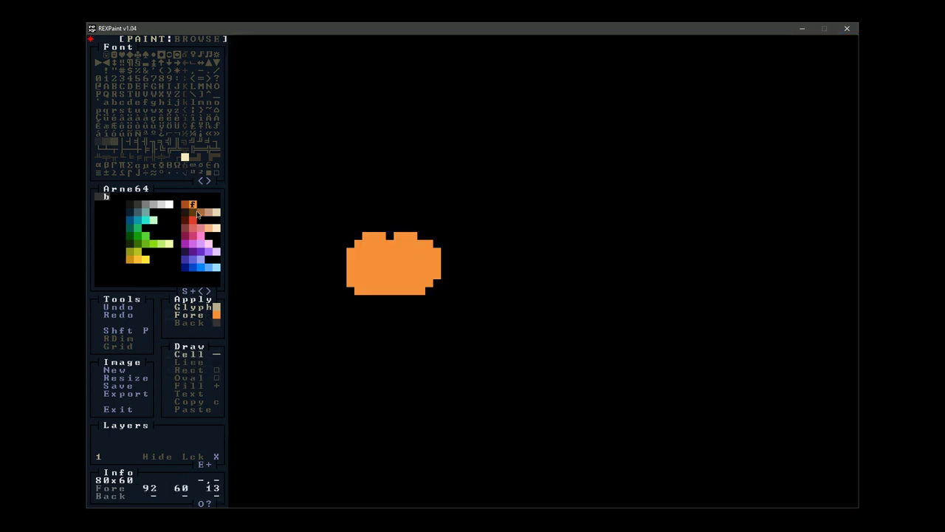
click(200, 205)
click(375, 260)
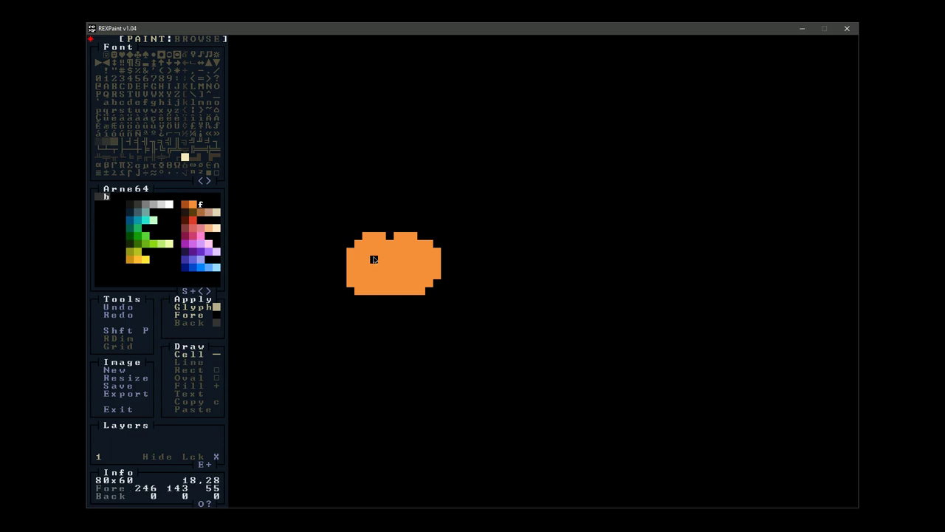
click(405, 259)
click(405, 251)
click(381, 259)
key(ctrl+z)
click(373, 251)
Paint a black horizontal mouth below the eyes with two single black cells under it
drag(367, 275, 382, 275)
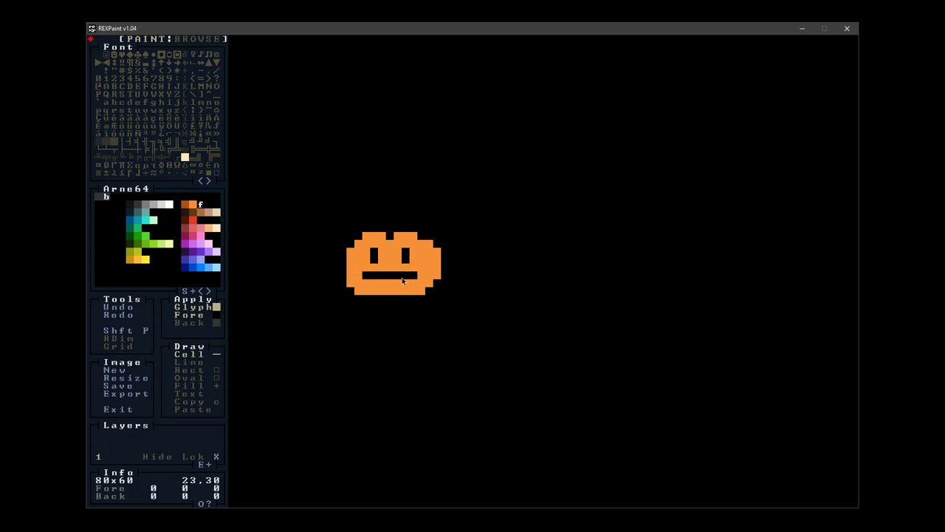
click(383, 285)
click(397, 285)
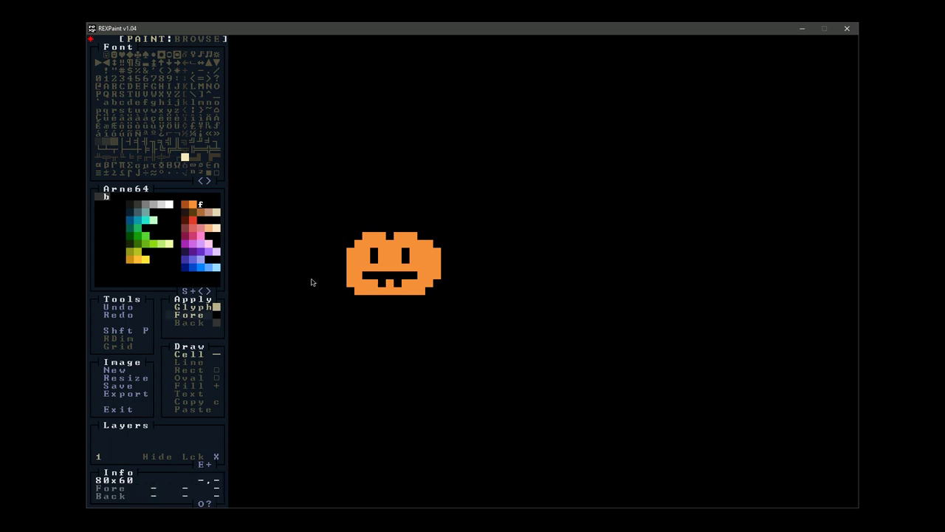
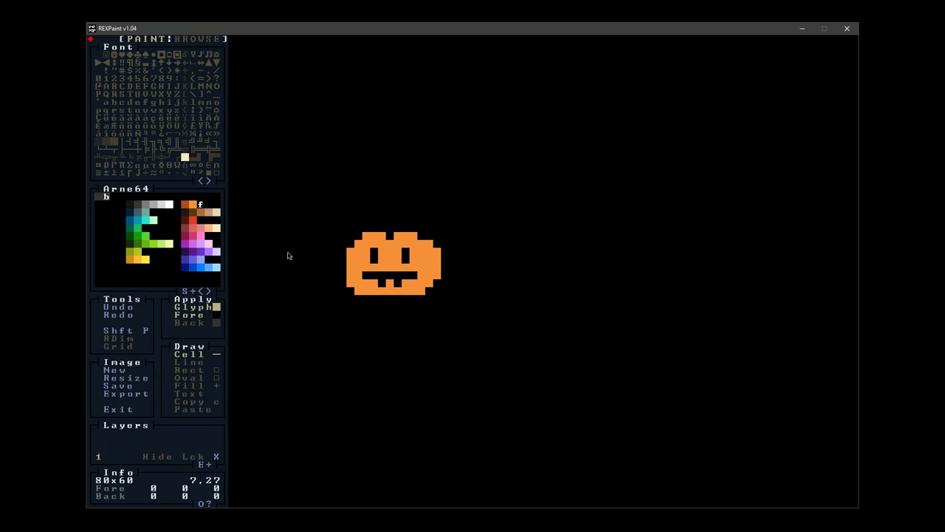
Save the drawing as pumpkin and switch to Double Commander to open REXPaint's images folder
click(118, 386)
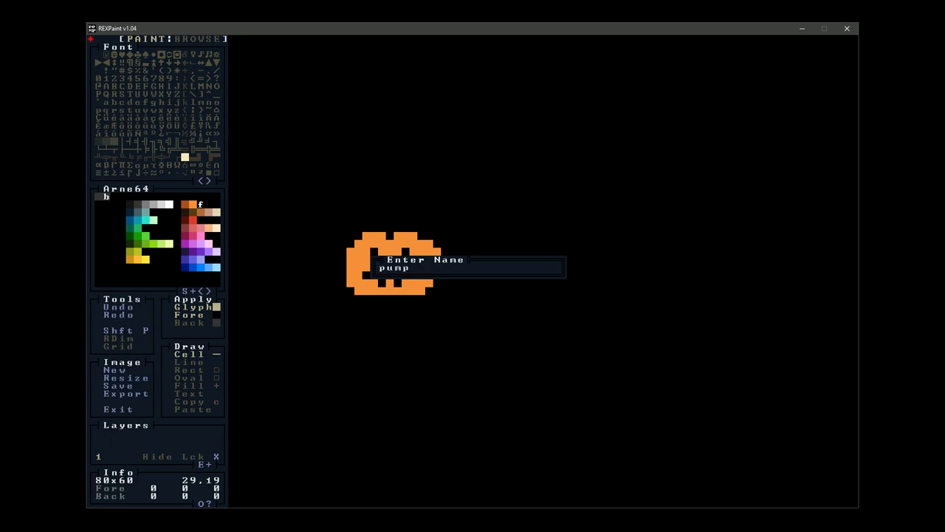
key(Return)
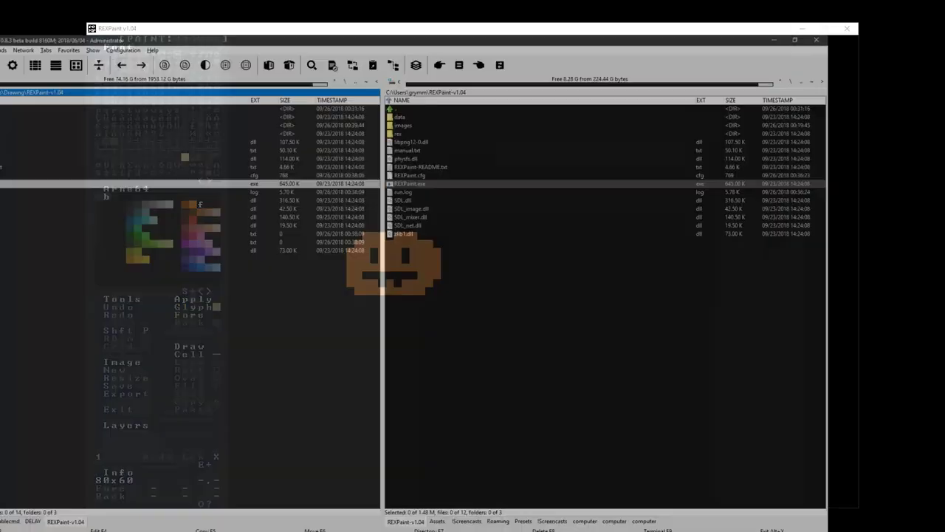
key(Home)
key(Down)
key(Down)
key(Return)
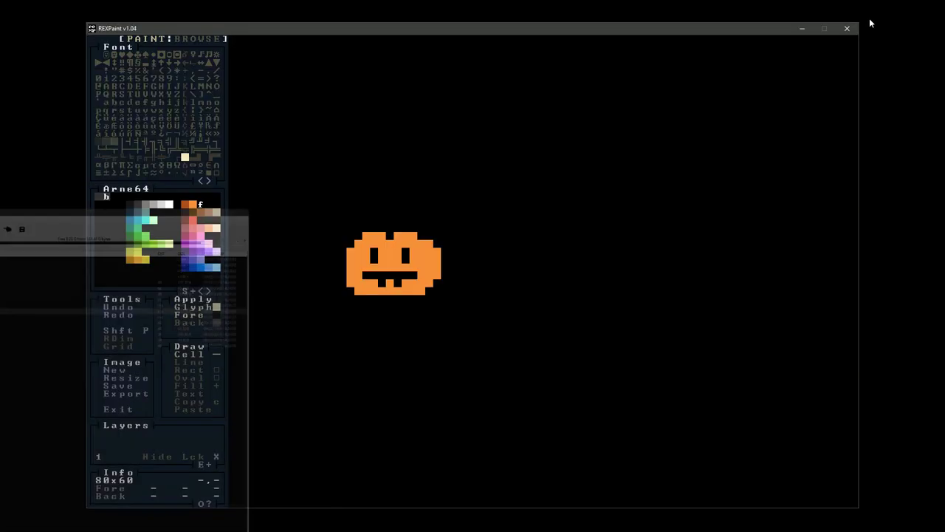
Export the pumpkin drawing from REXPaint as a PNG and view pumpkin.png in Double Commander
click(125, 395)
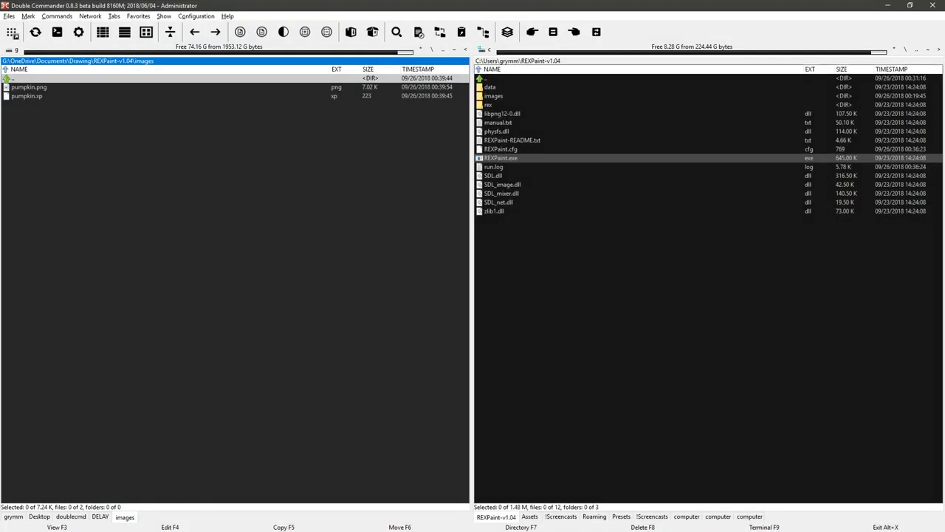
key(Tab)
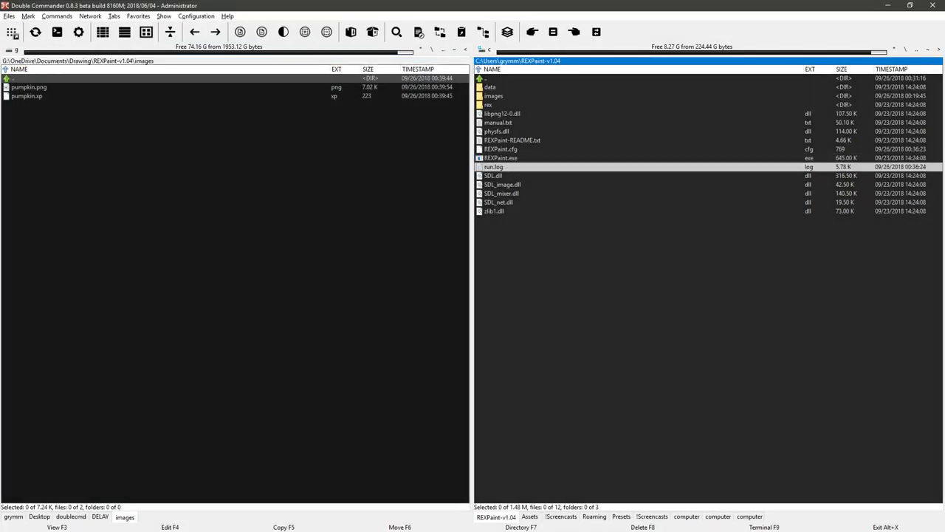
key(Tab)
click(29, 86)
key(F3)
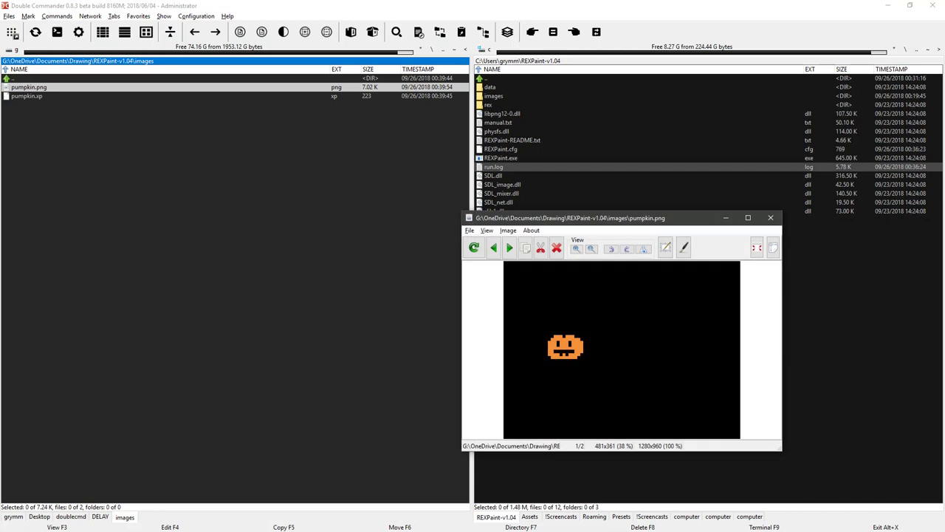
drag(592, 218, 327, 213)
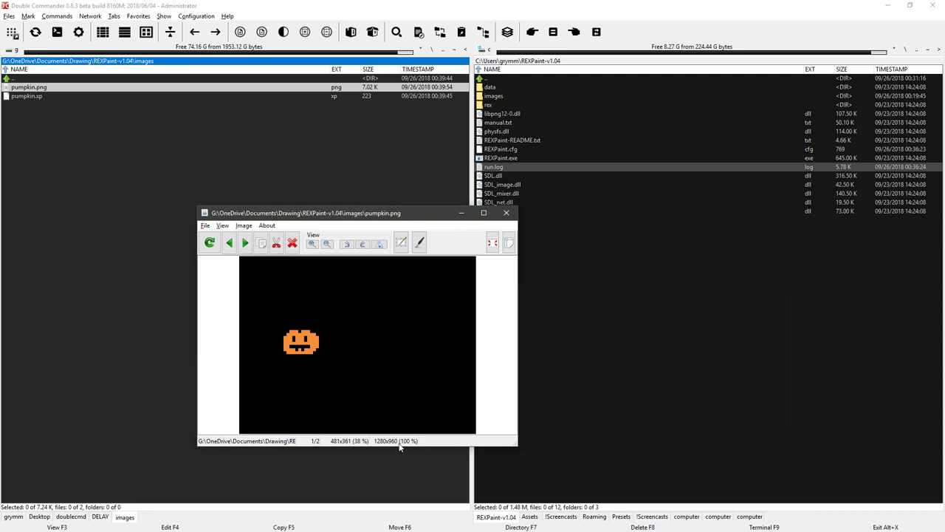
click(244, 225)
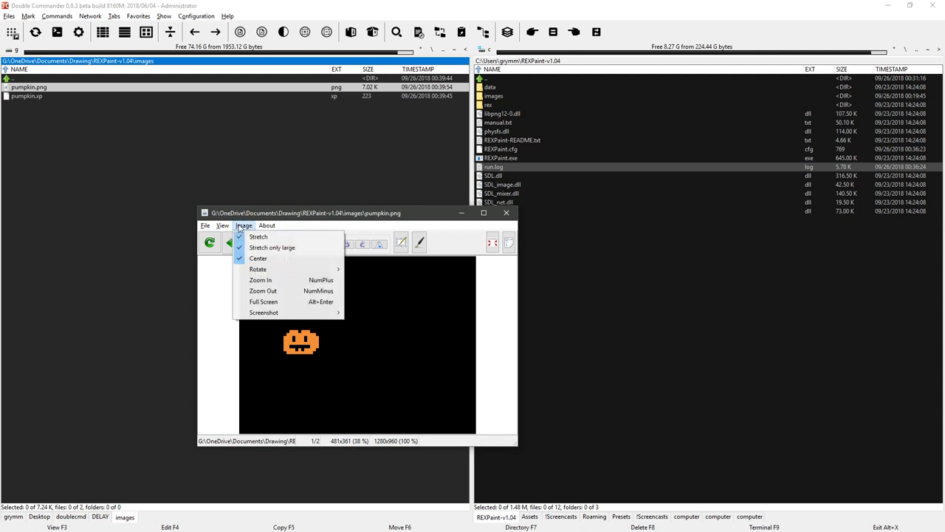
mouse_move(222, 226)
click(267, 319)
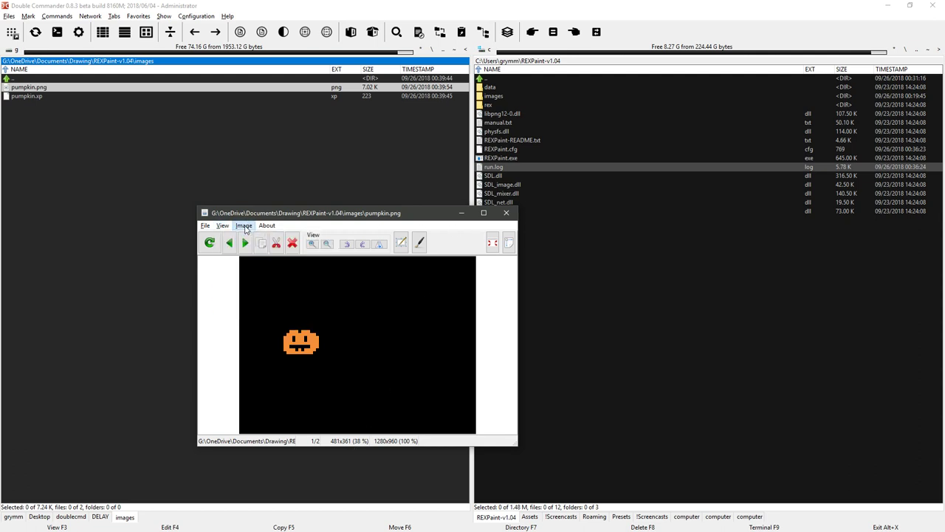
click(244, 225)
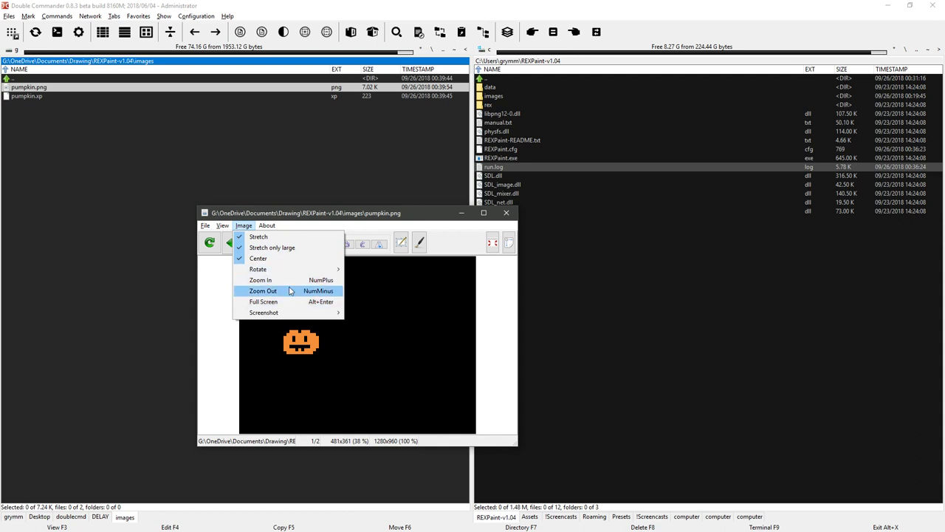
mouse_move(204, 226)
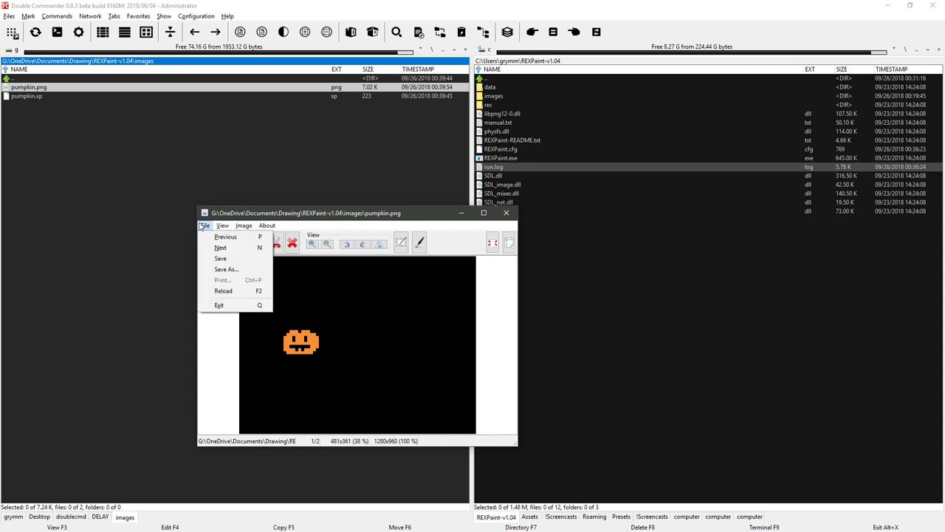
mouse_move(233, 229)
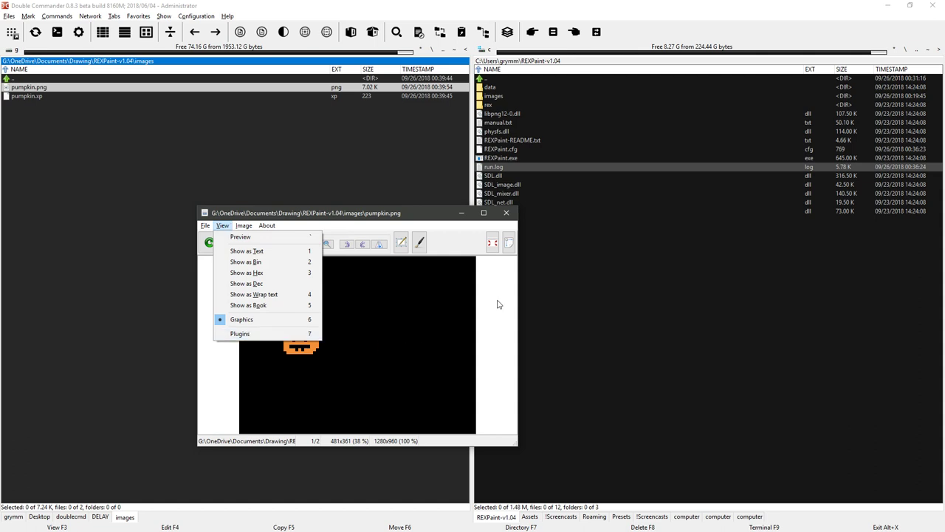
Force the unresponsive Double Commander to close, cancel its problem report, and reopen the REXPaint-v1.04 images folder
key(Escape)
key(Escape)
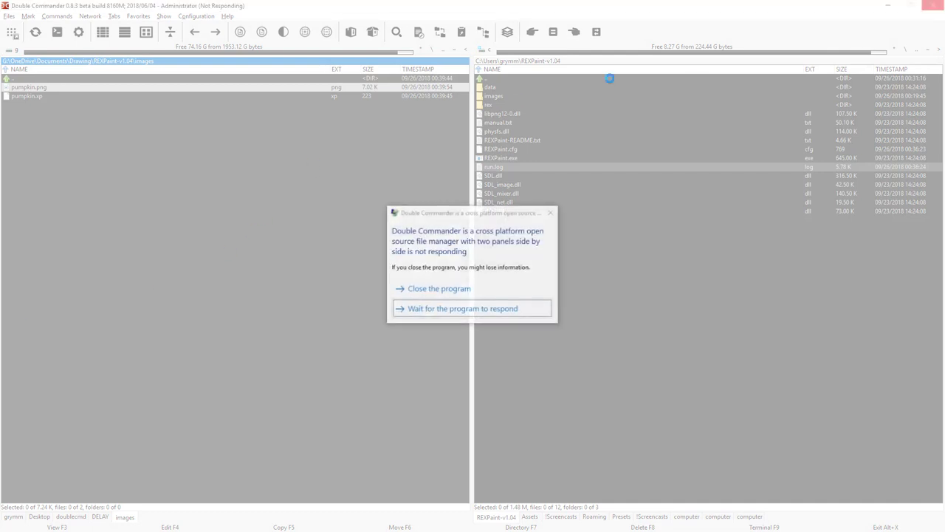
click(458, 288)
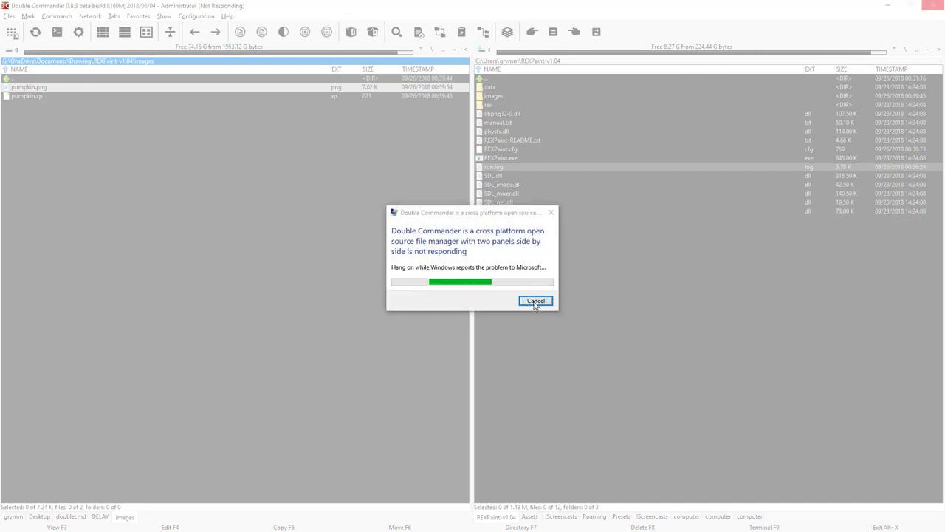
click(536, 301)
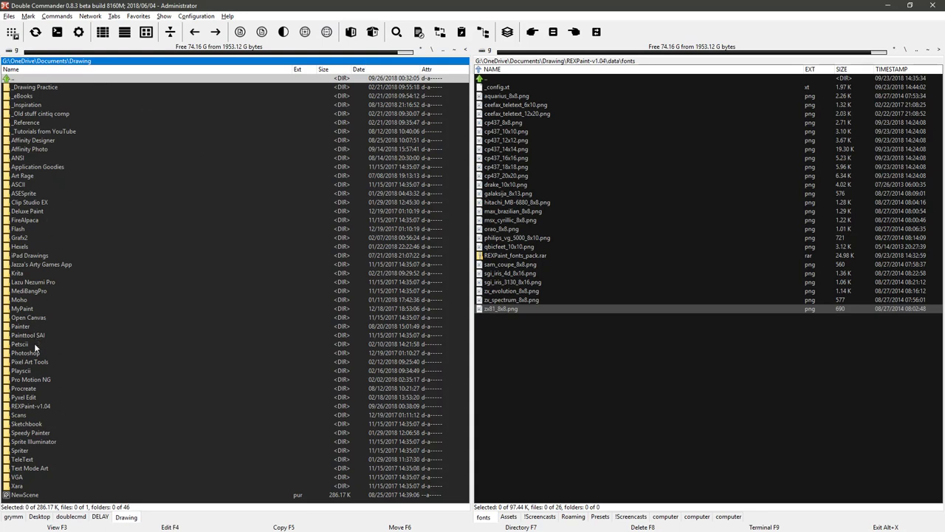
double_click(35, 405)
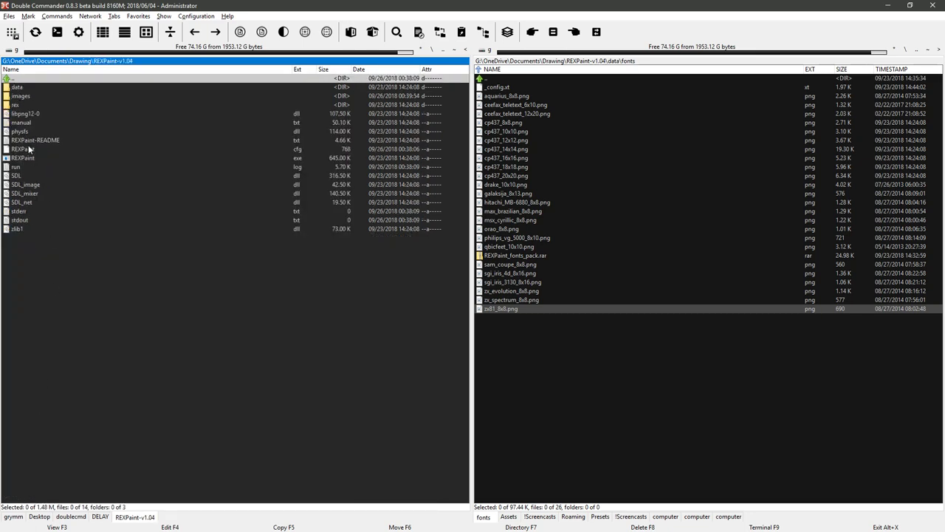
double_click(28, 97)
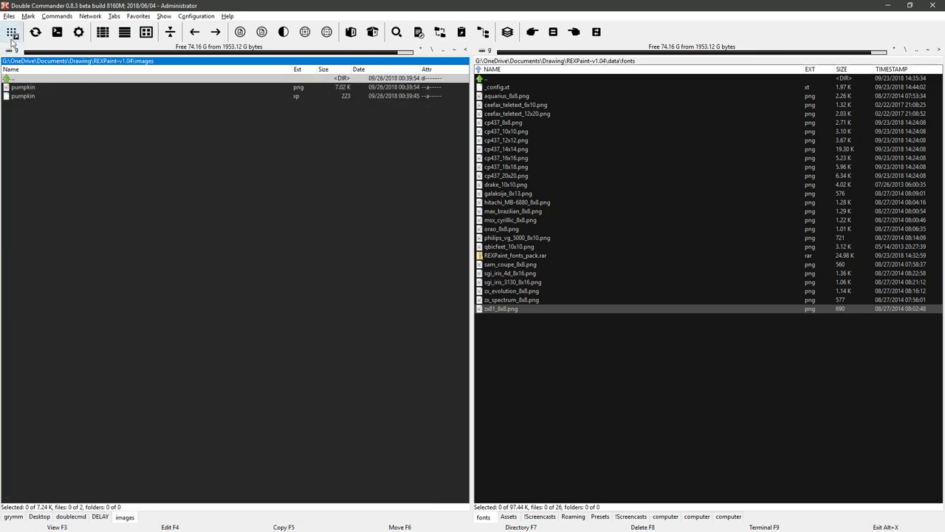
Set Double Commander's viewer to use the external program IrfanView (i_view32.exe) and apply the change
click(79, 32)
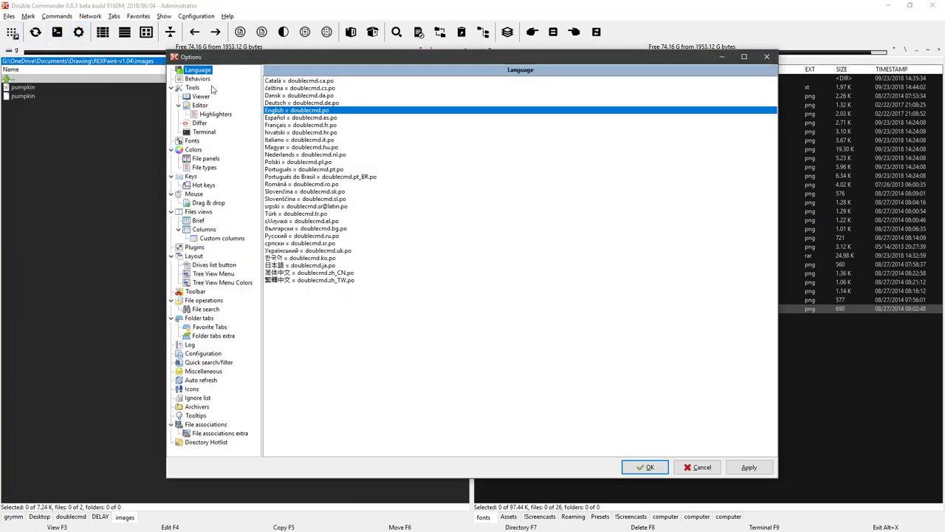
click(201, 97)
click(296, 85)
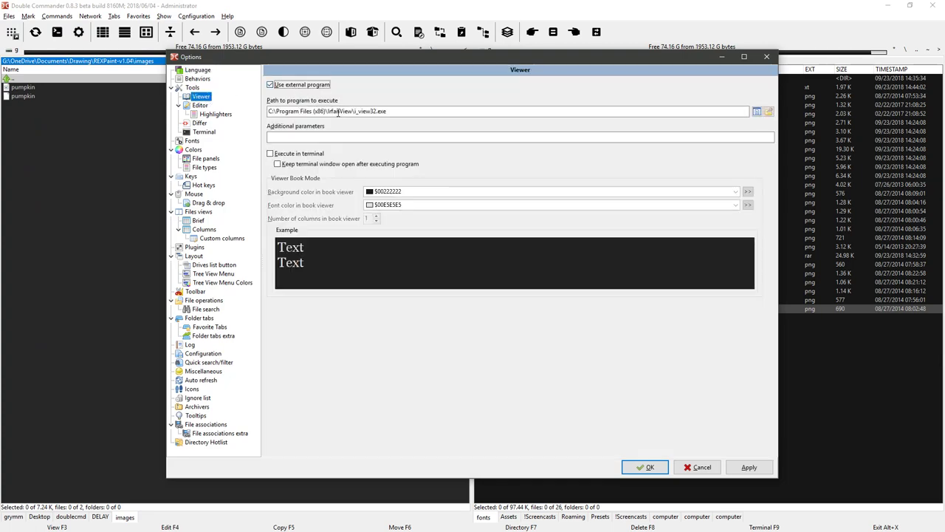
click(749, 467)
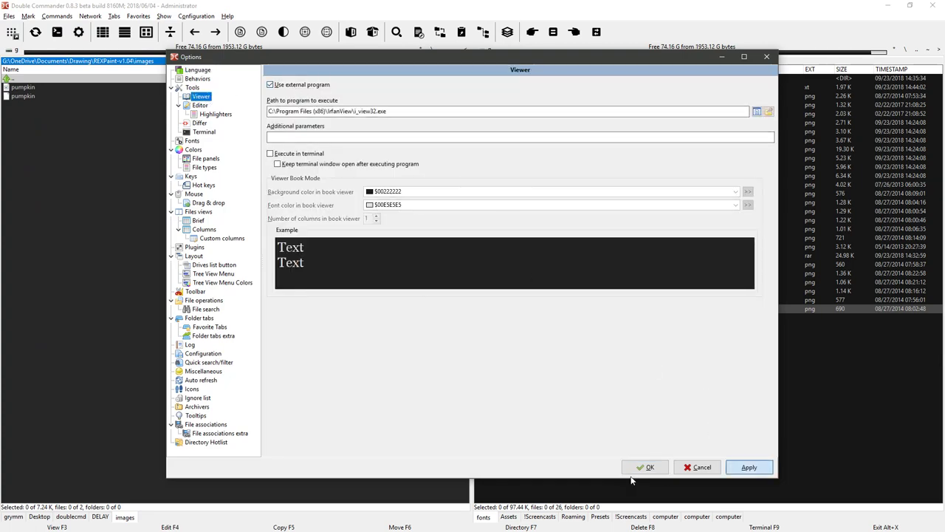
click(645, 467)
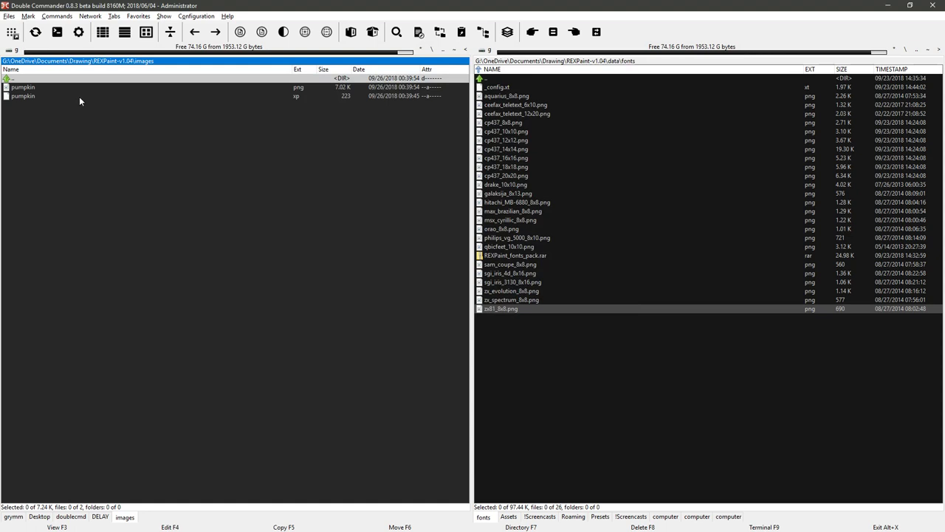
Switch the images folder listing to the custom column view with NAME, EXT, SIZE and TIMESTAMP, and view pumpkin.png in IrfanView
right_click(121, 78)
click(78, 94)
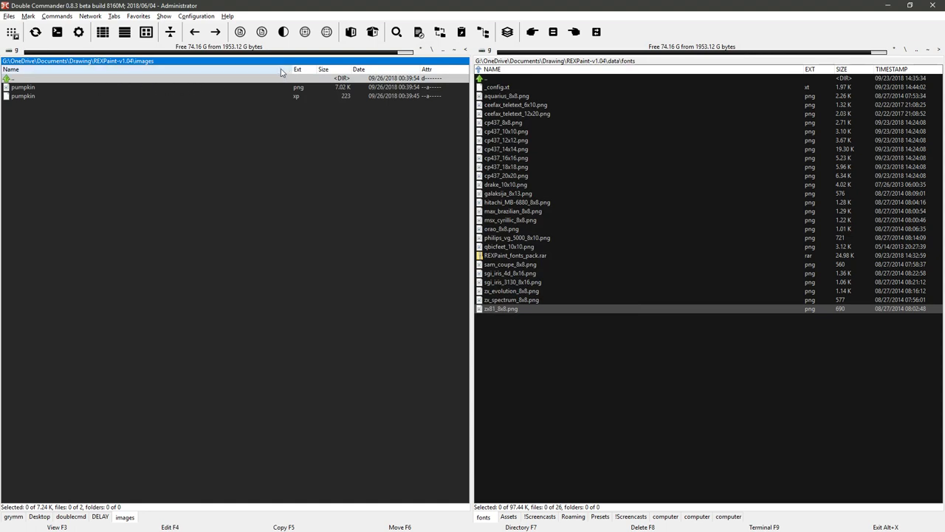
right_click(288, 70)
click(294, 103)
click(64, 88)
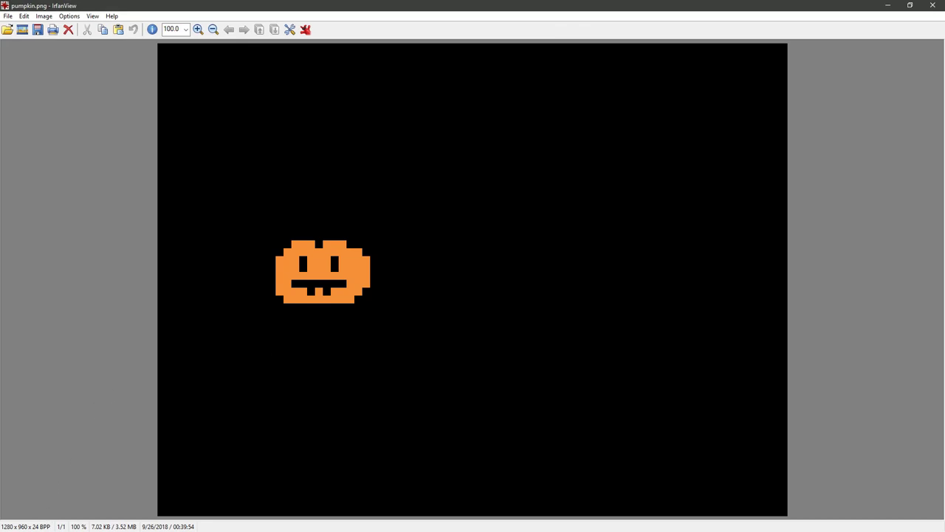
Compare pumpkin.png in IrfanView side by side with the REXPaint drawing, close IrfanView and minimize Double Commander behind REXPaint
key(alt+Tab)
key(alt+Tab)
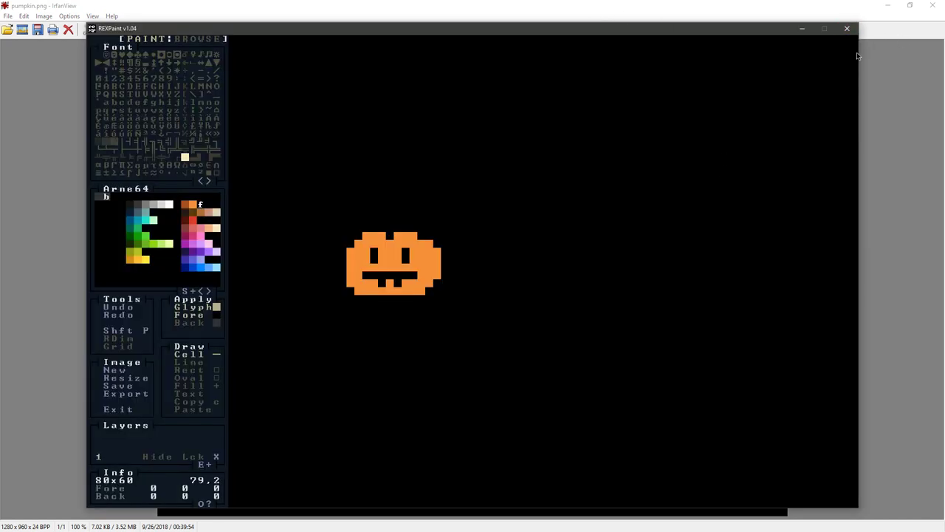
drag(776, 28, 650, 15)
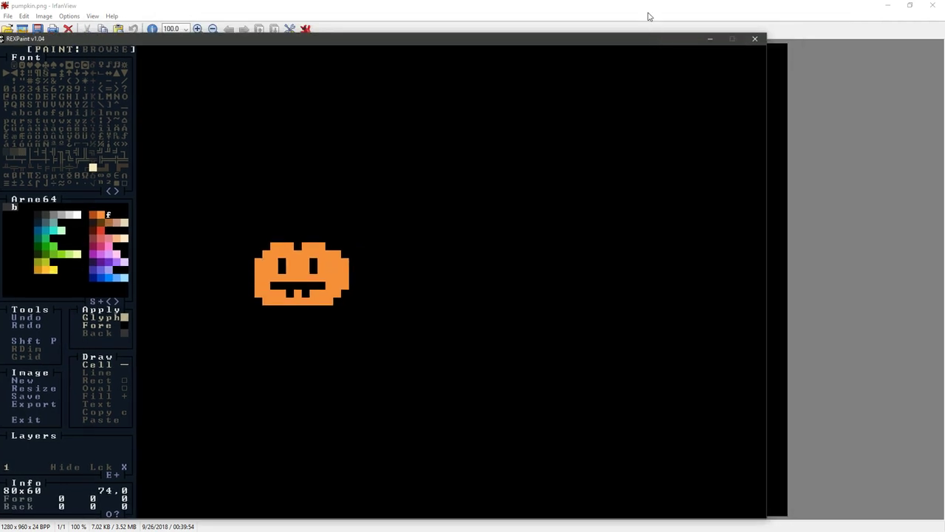
click(549, 20)
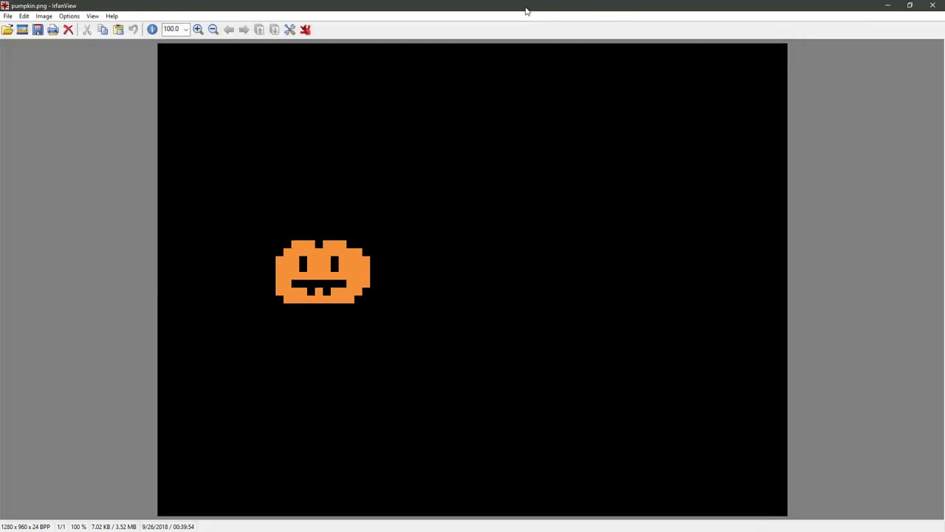
drag(527, 11, 571, 60)
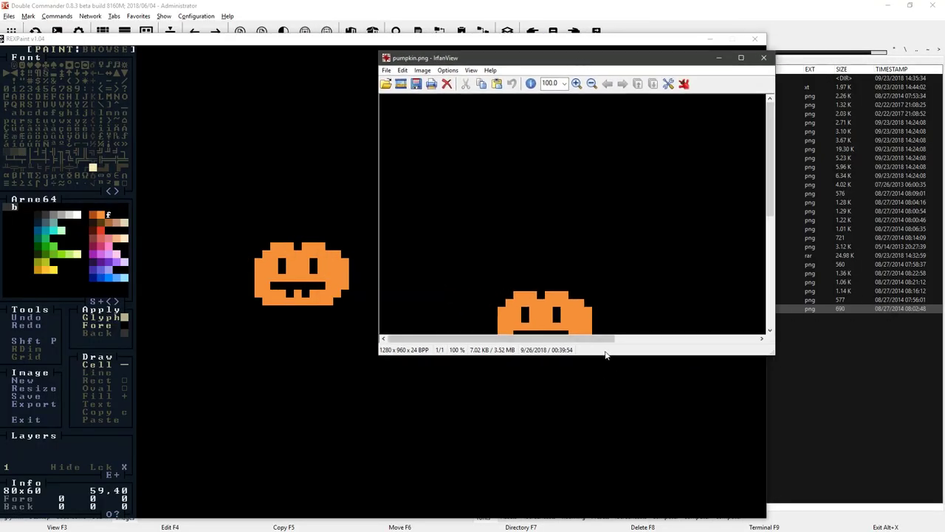
drag(604, 359, 617, 449)
click(763, 57)
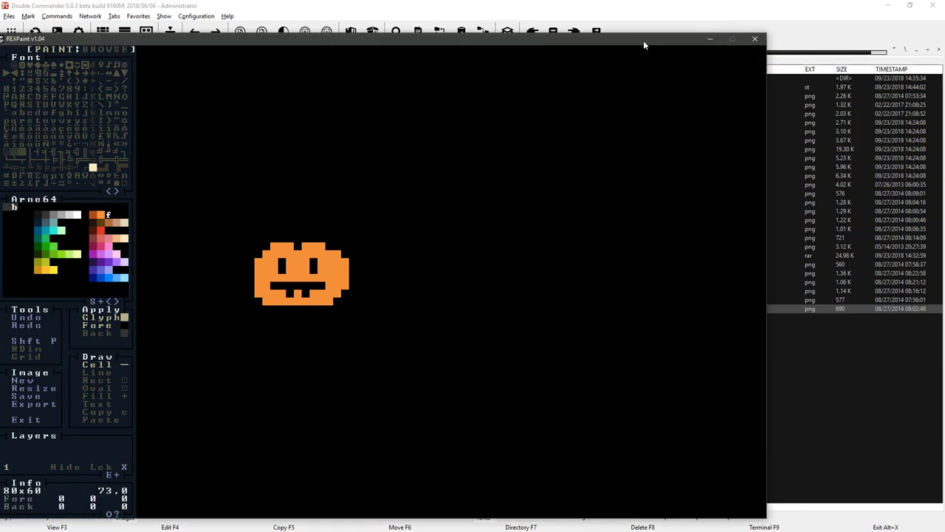
drag(643, 40, 727, 28)
click(888, 5)
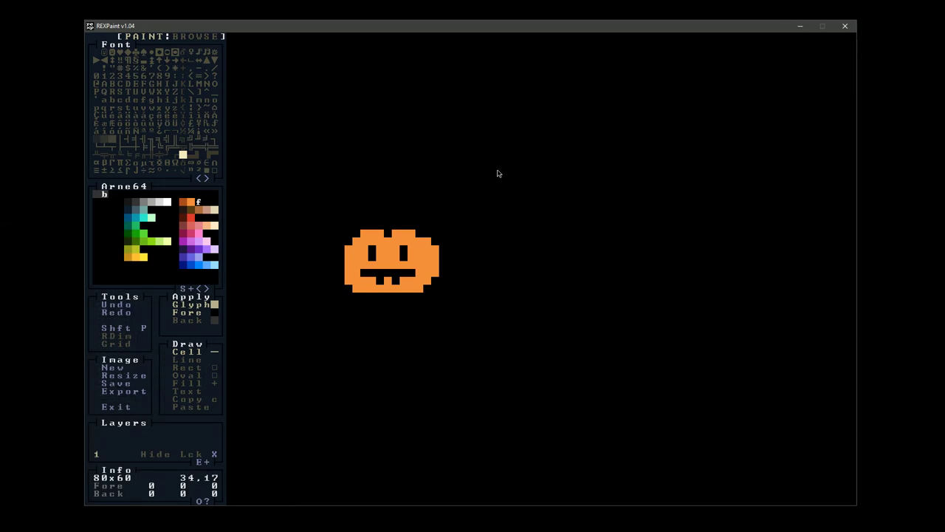
Cycle through REXPaint's smaller font sets and return to CP437 12x12
click(200, 180)
click(236, 193)
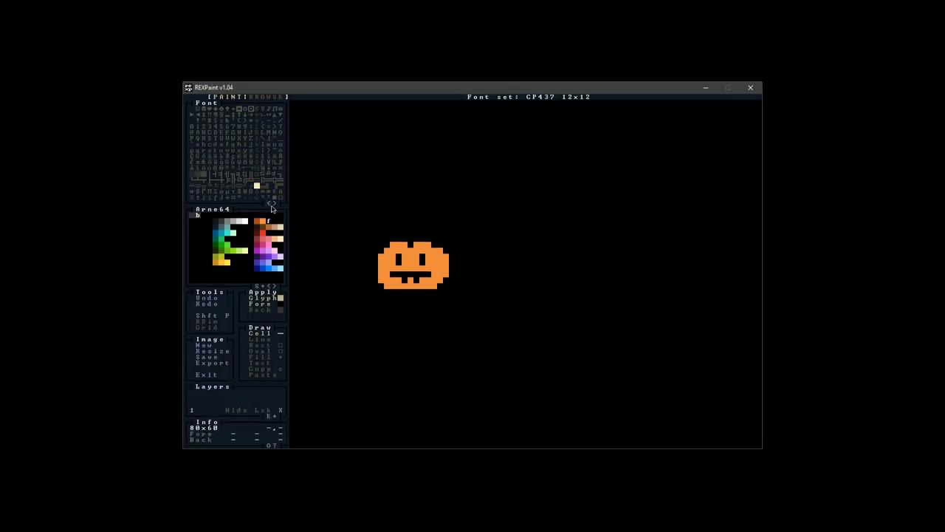
click(272, 208)
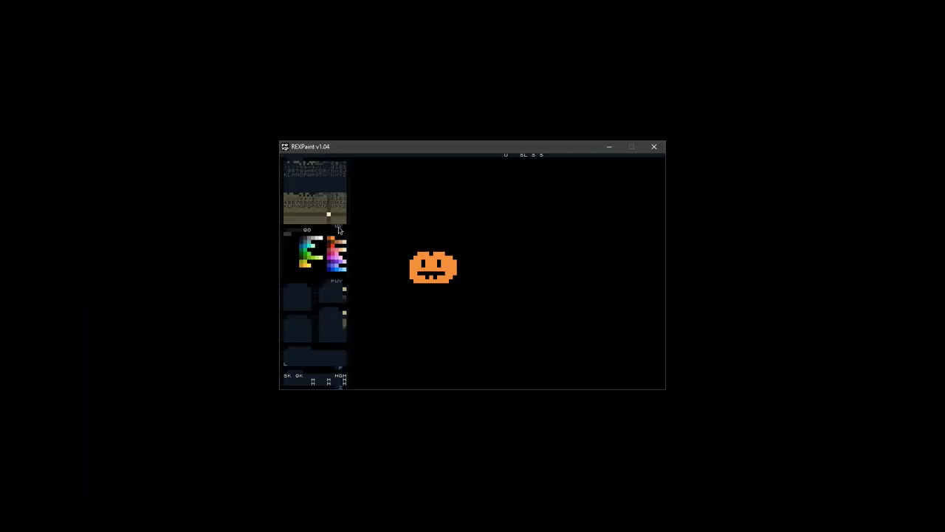
click(338, 230)
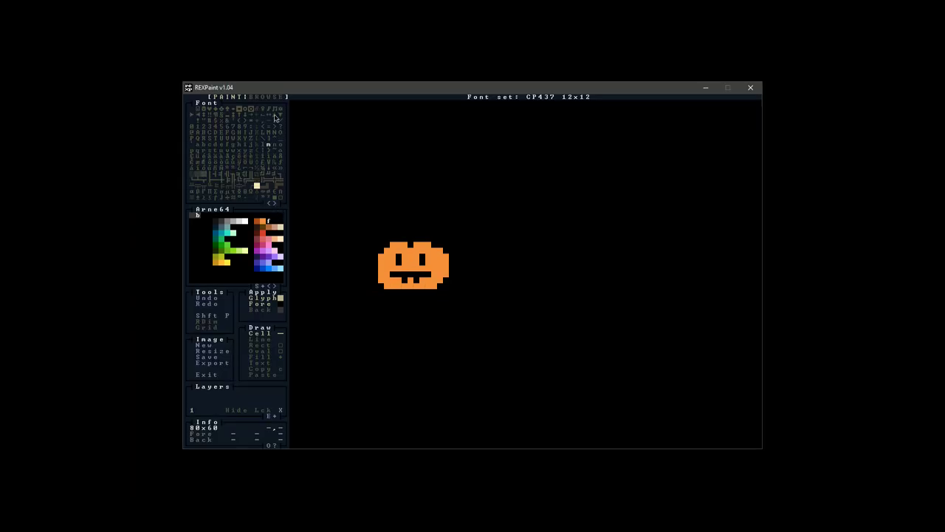
Set the Font option to CP437 10x10 in REXPaint's options and return to the canvas
click(268, 445)
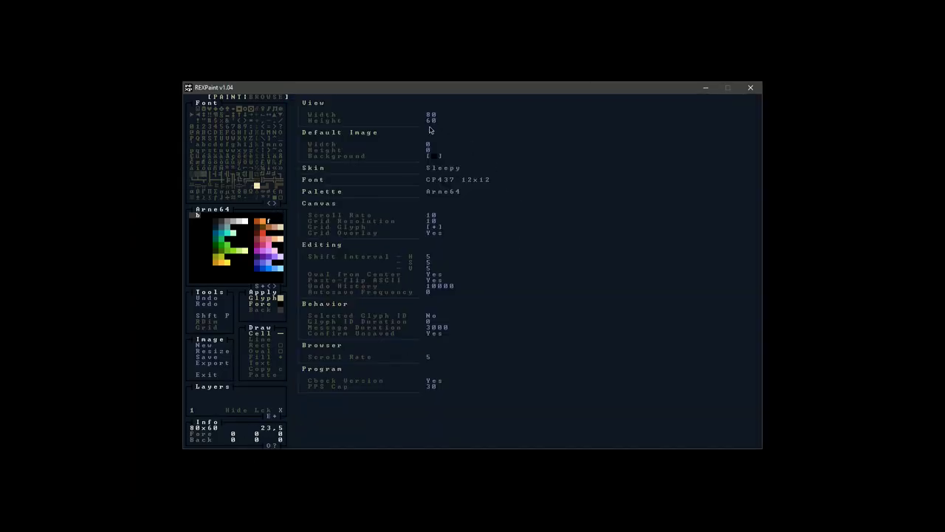
click(489, 185)
click(487, 185)
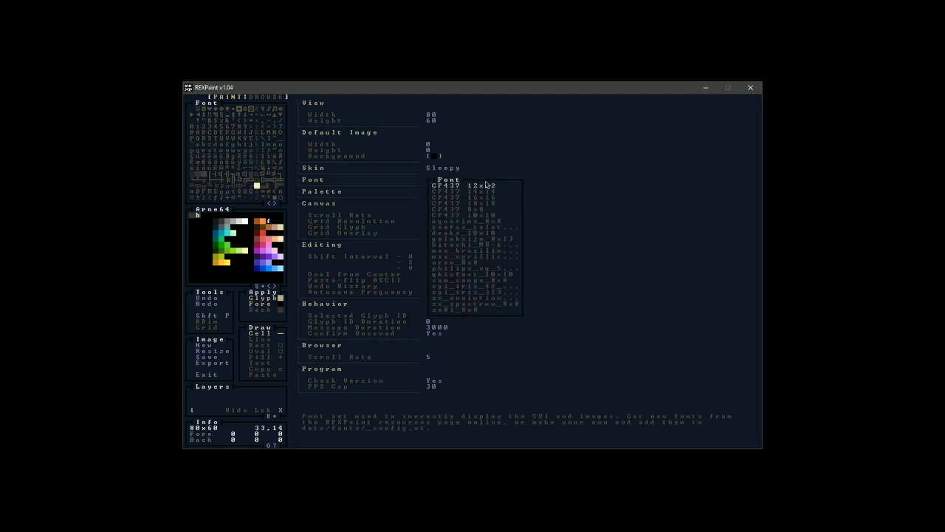
click(506, 215)
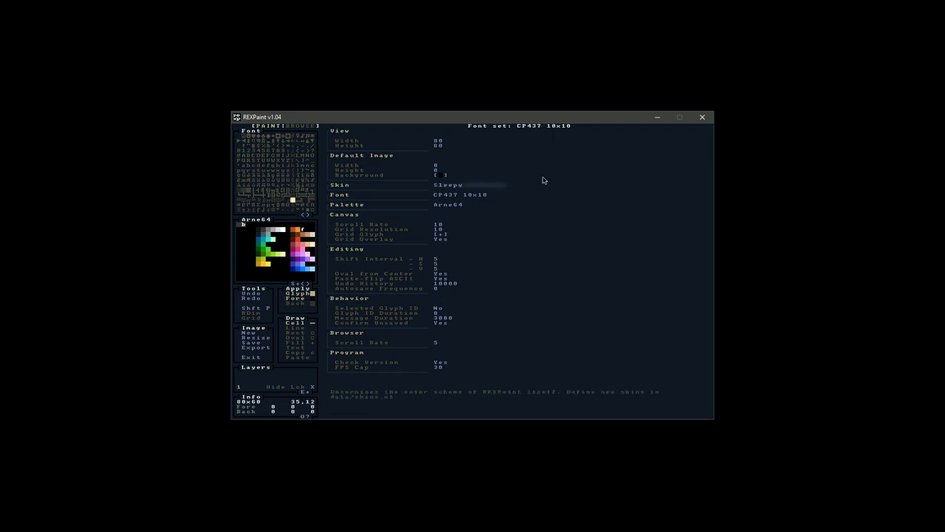
key(Escape)
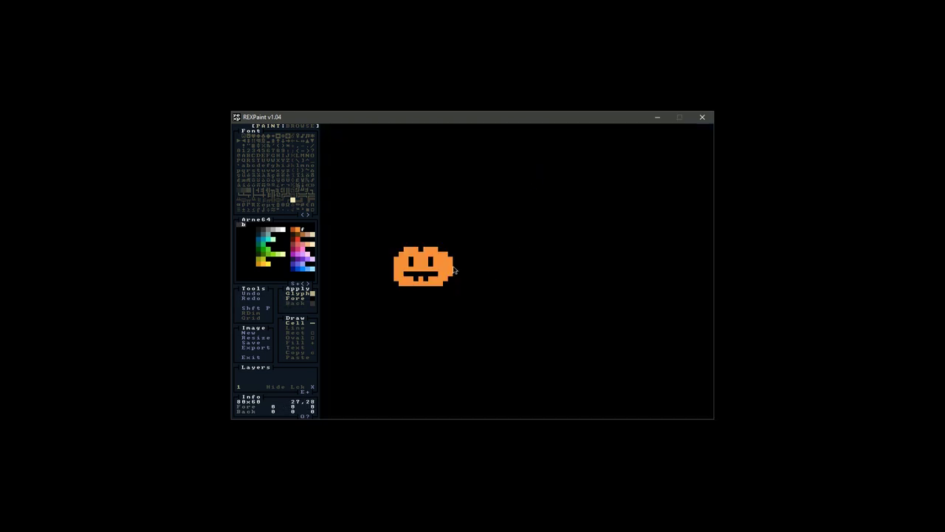
Export the pumpkin again at the current font size, view pumpkin.png from Double Commander, and return to REXPaint
key(alt+Tab)
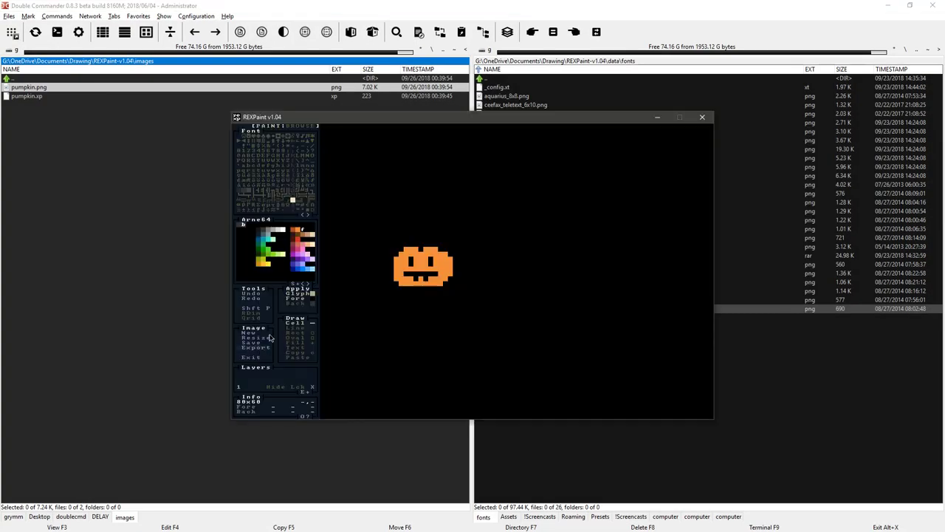
click(260, 351)
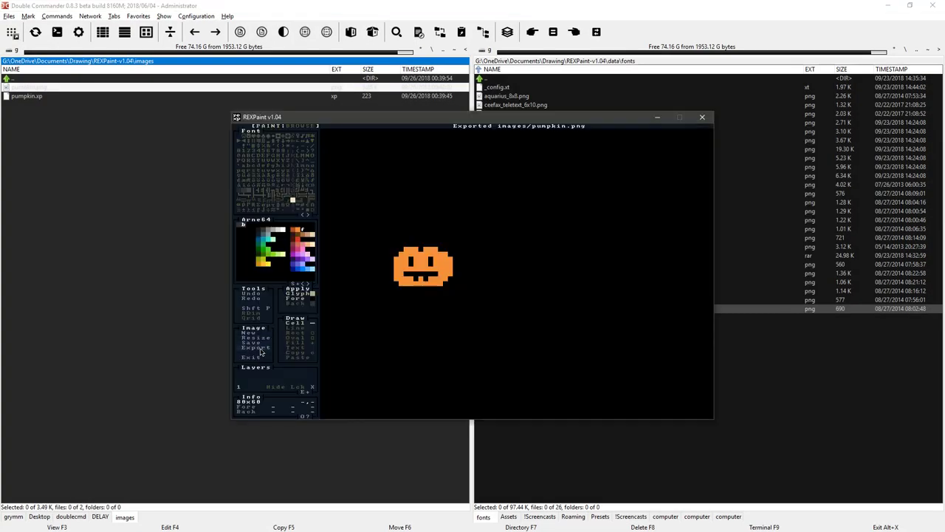
click(139, 288)
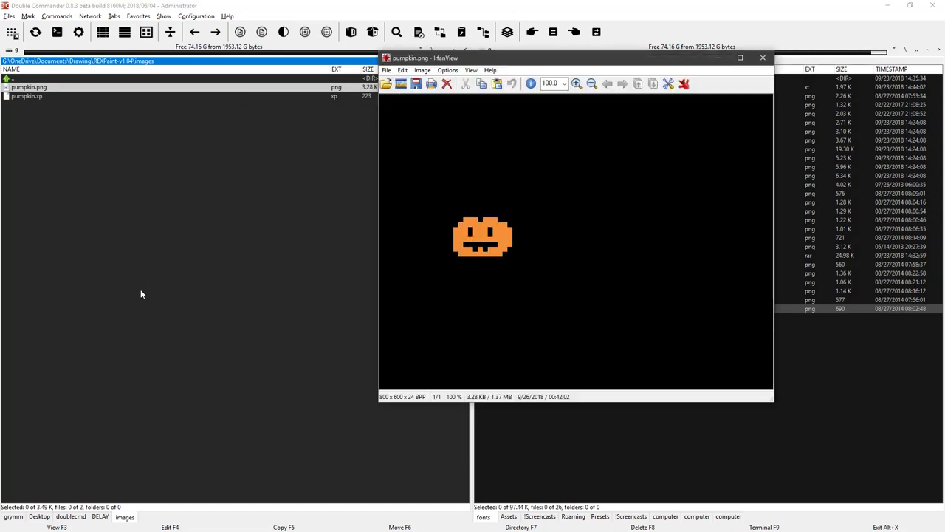
key(Escape)
key(alt+Tab)
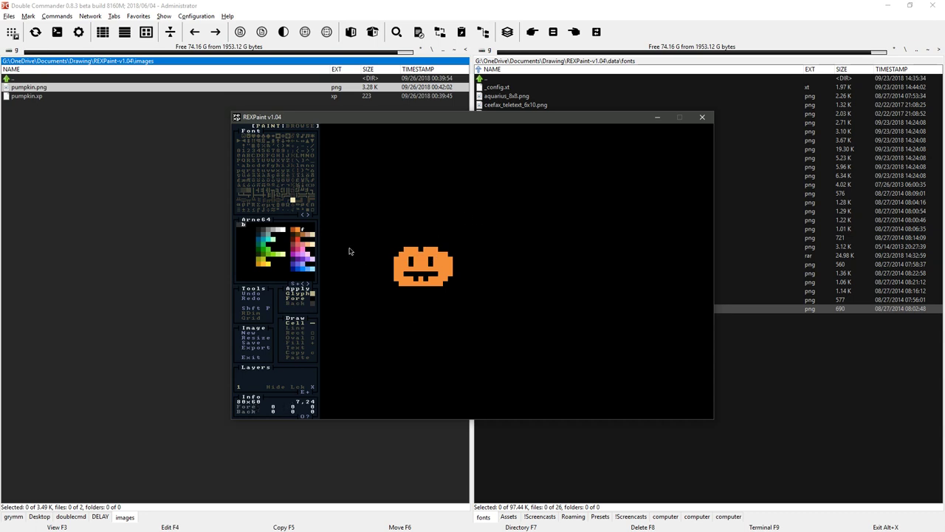
Shade the pumpkin's top edge and left side in dark orange and add a yellow highlight on its right side
click(295, 232)
click(407, 252)
mouse_move(408, 264)
mouse_down()
mouse_move(403, 255)
mouse_move(396, 274)
mouse_up()
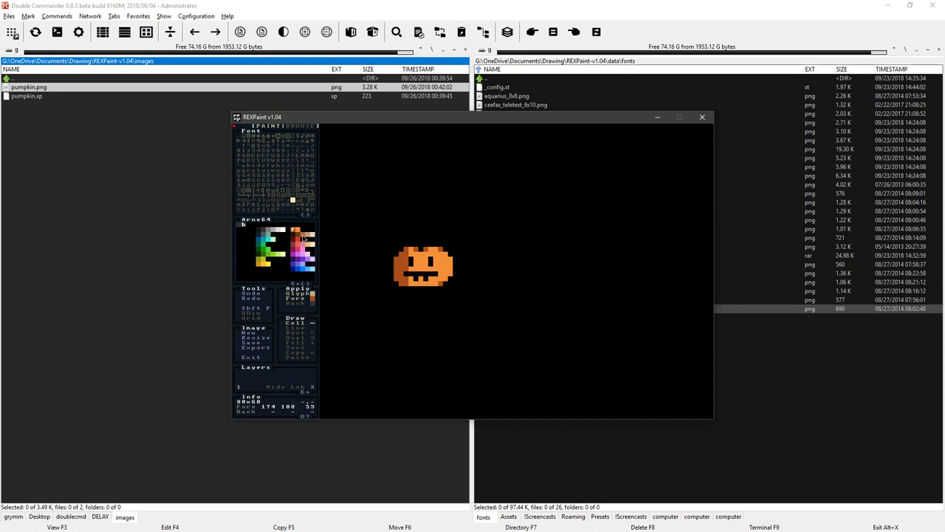
click(268, 263)
drag(440, 258, 446, 263)
Look at the Font choices in REXPaint's options, and switch to Double Commander to open the REXPaint-v1.04 data\fonts folder
click(303, 417)
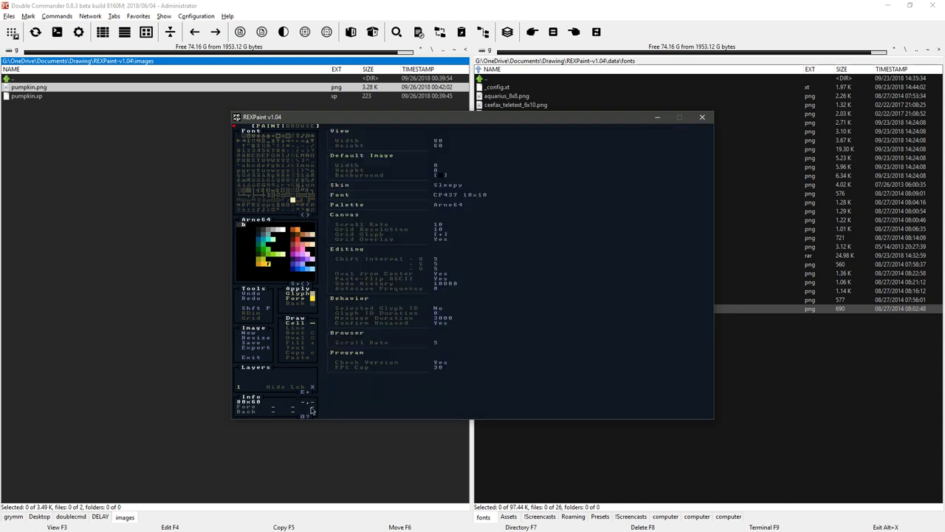
click(485, 195)
click(170, 245)
key(BackSpace)
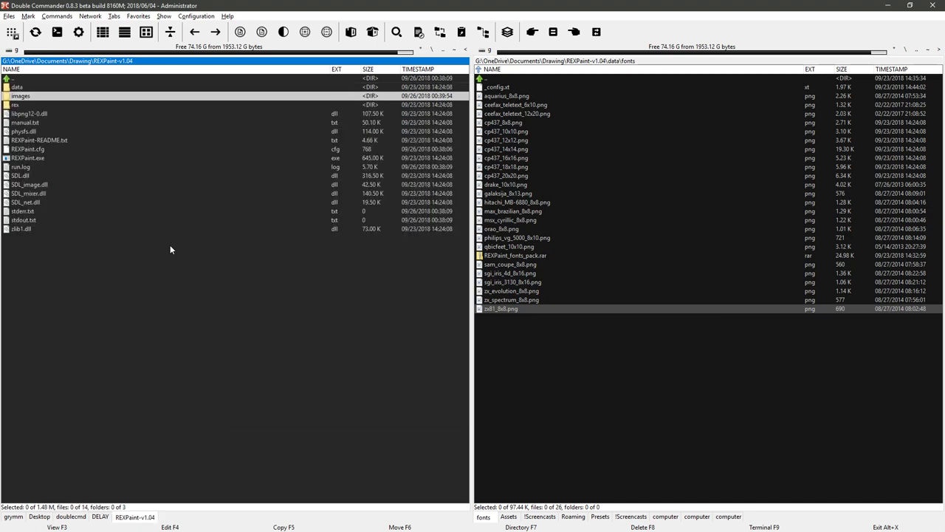
key(Down)
key(Down)
key(Up)
key(Up)
key(Up)
key(Return)
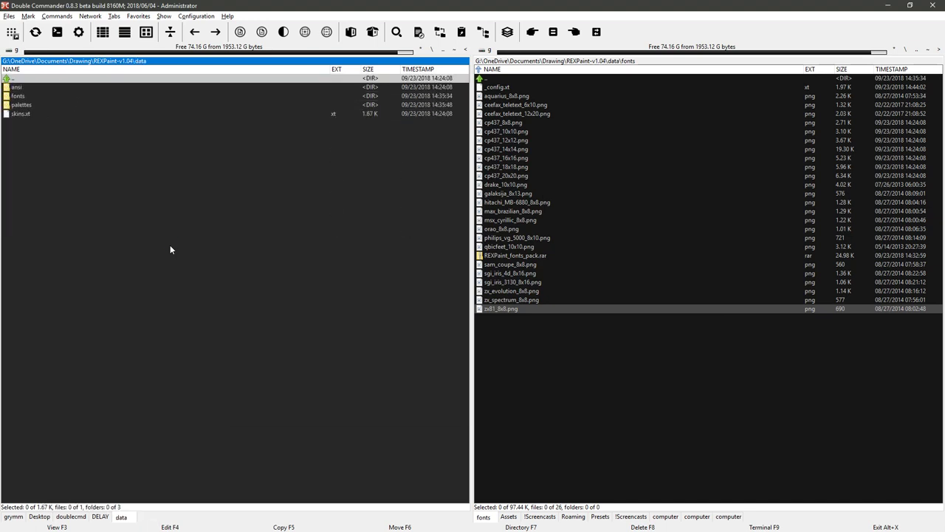
key(Down)
key(Return)
Open the fonts folder's _config.xt in Visual Studio Code and place the cursor in the CP437 8x8 entry
key(Down)
key(Down)
key(Down)
key(Up)
key(Up)
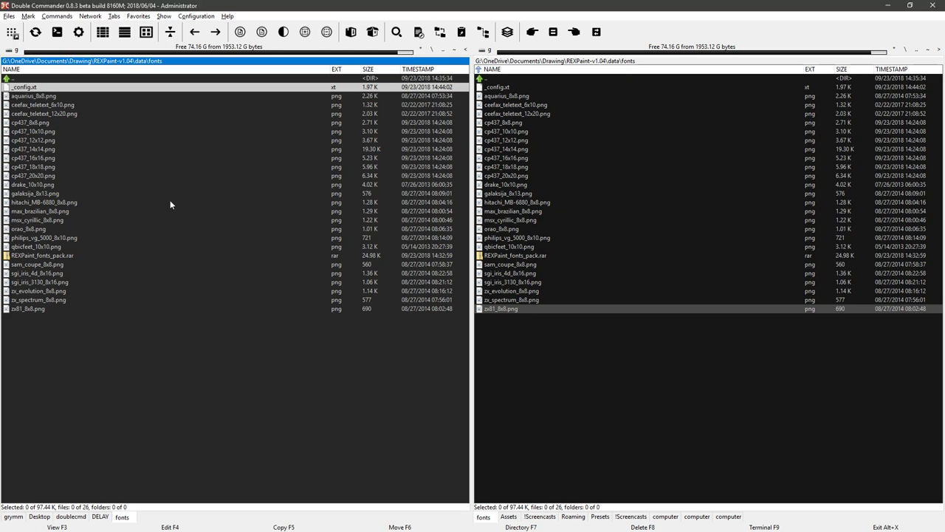
right_click(64, 88)
click(120, 129)
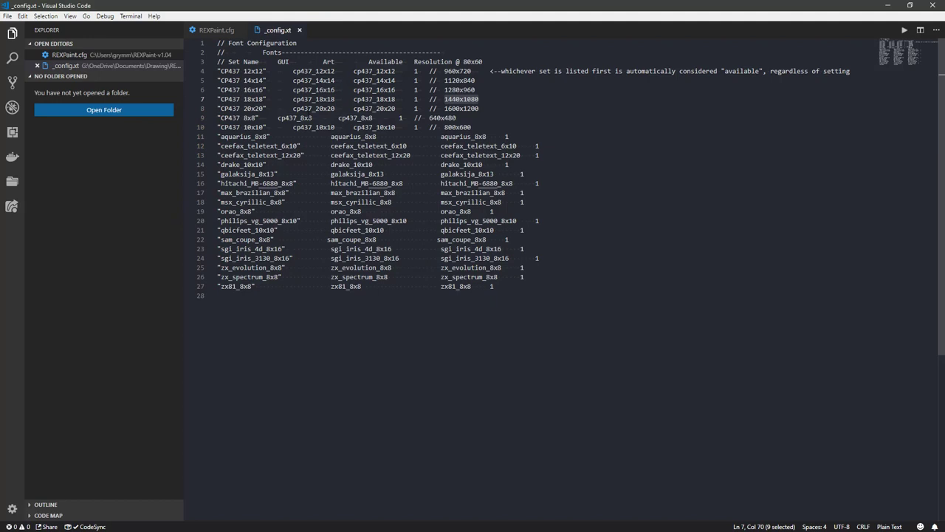
click(279, 117)
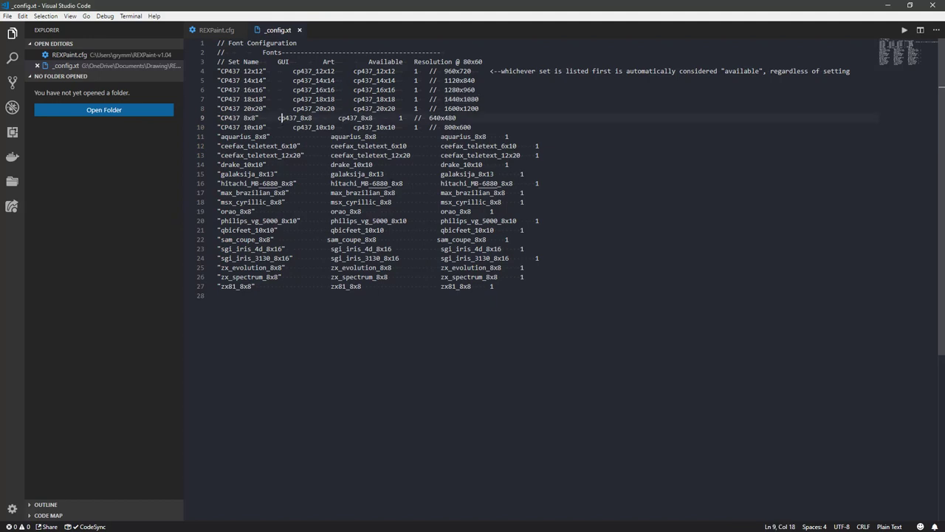
Multiply 12 by 80 in Calculator to check the width in the CP437 12x12 entry's resolution comment
click(264, 146)
click(289, 145)
click(457, 62)
click(454, 72)
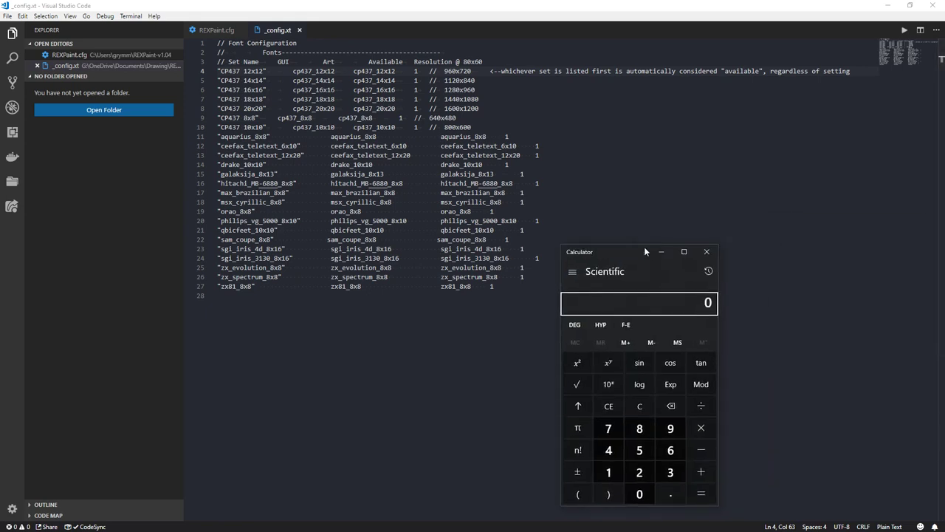
text(12*80)
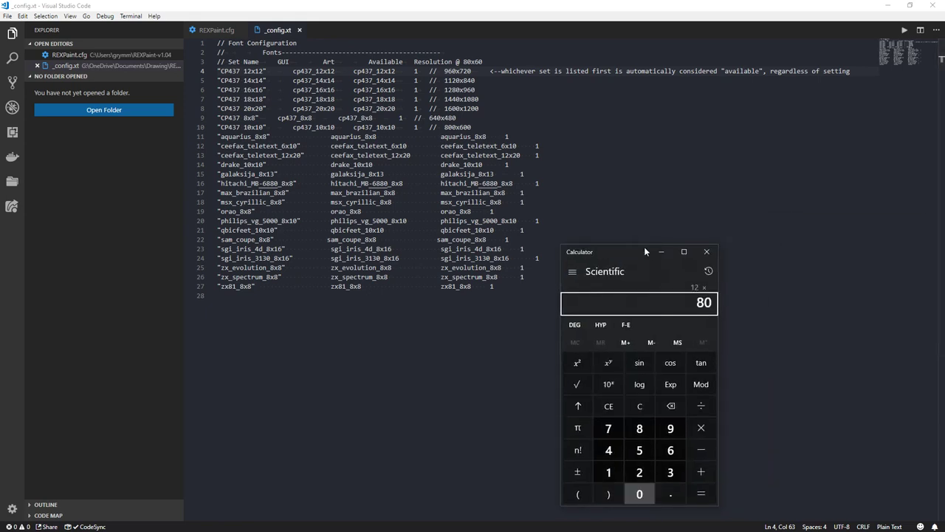
key(Return)
click(468, 70)
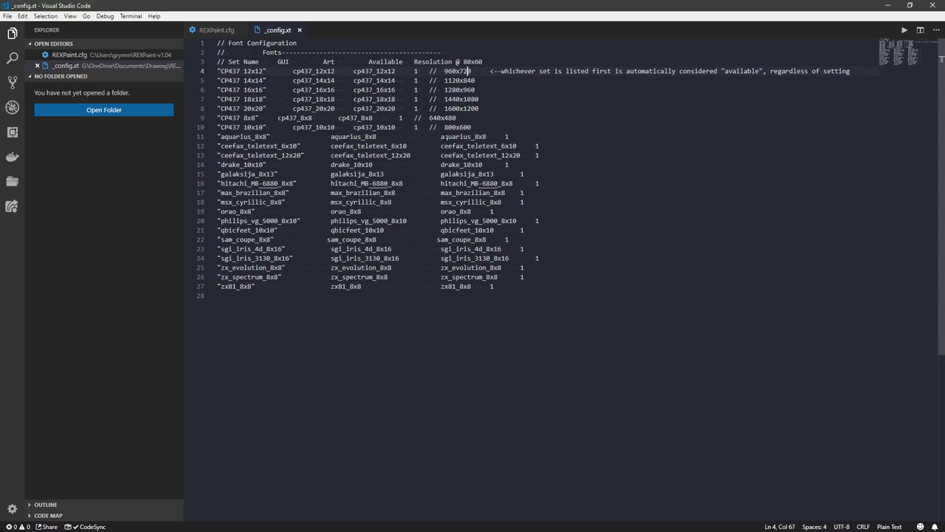
Arrange Visual Studio Code and a cleared Calculator side by side, and hide the editor's file sidebar
click(609, 113)
key(super+Left)
click(638, 140)
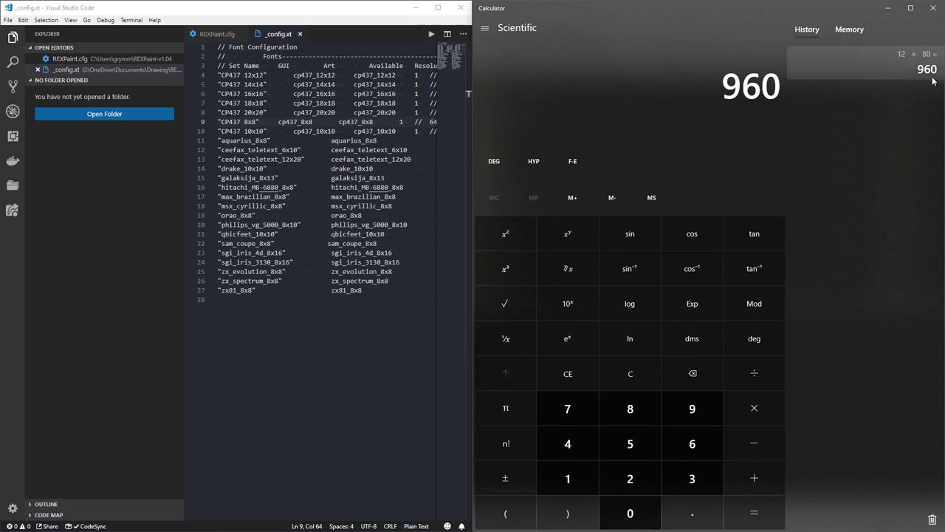
key(Escape)
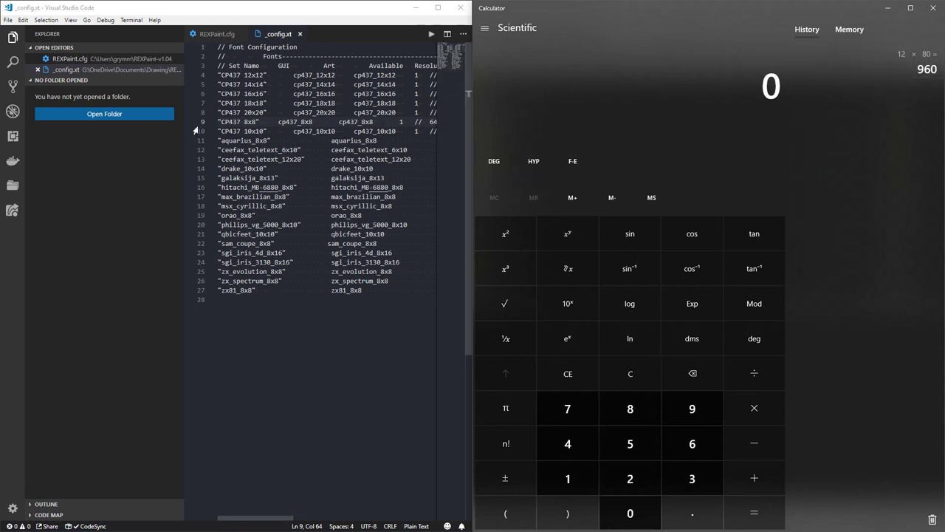
drag(435, 290, 324, 290)
key(ctrl+b)
key(ctrl+Home)
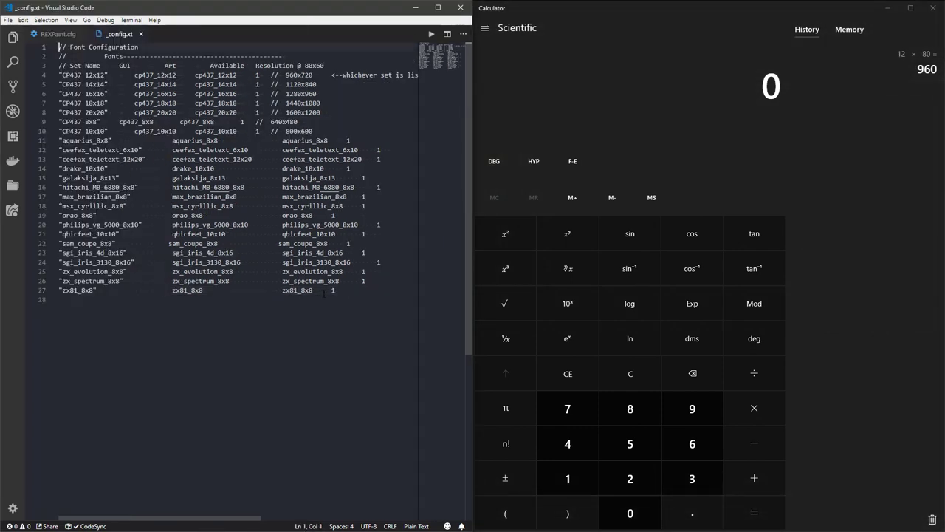
Walk the cursor through the upper lines of _config.xt to examine how its columns are spaced
key(Down)
key(Down)
key(Down)
key(Down)
key(Down)
key(Down)
key(Down)
key(Down)
key(Down)
key(Down)
key(Right)
key(Right)
key(Right)
key(Right)
key(Right)
key(Right)
key(Right)
key(Right)
key(Right)
key(Right)
key(Right)
key(Up)
Try to convert the indentation of _config.xt to spaces
key(ctrl+a)
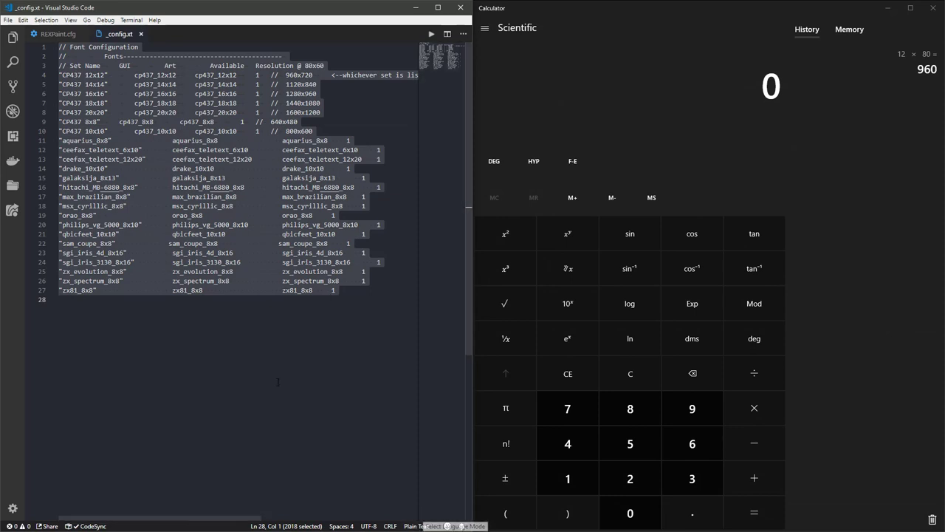
click(265, 361)
key(ctrl+shift+p)
text(spaces)
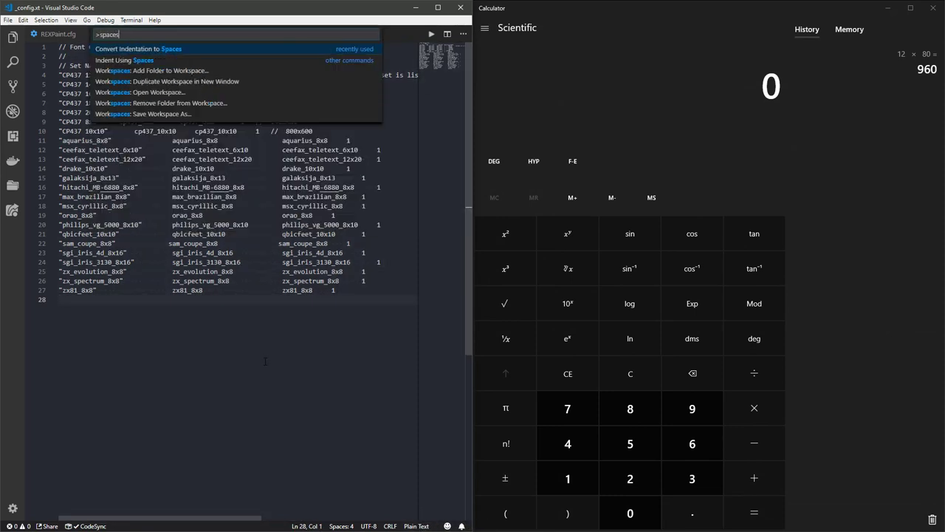
key(Return)
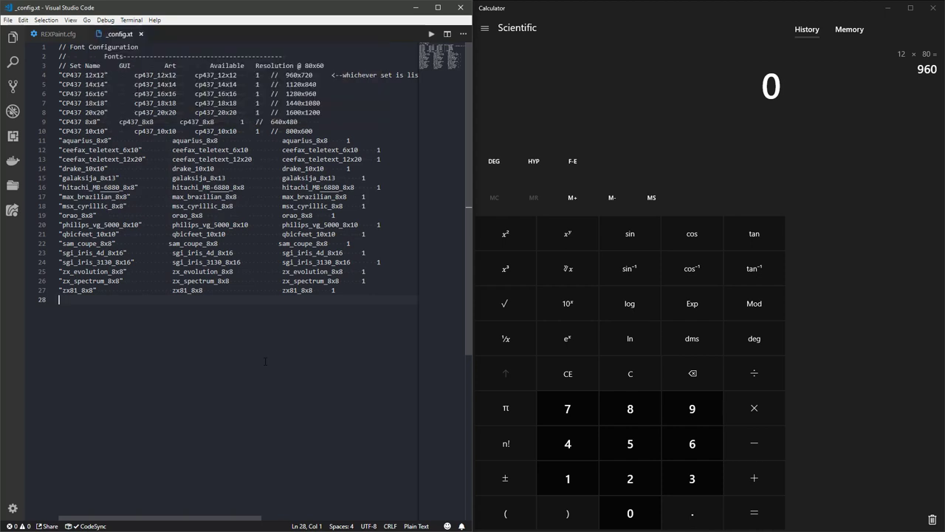
Select the whole of _config.xt, retry Convert Indentation to Spaces, and return the cursor to the file's start
key(ctrl+a)
key(ctrl+shift+p)
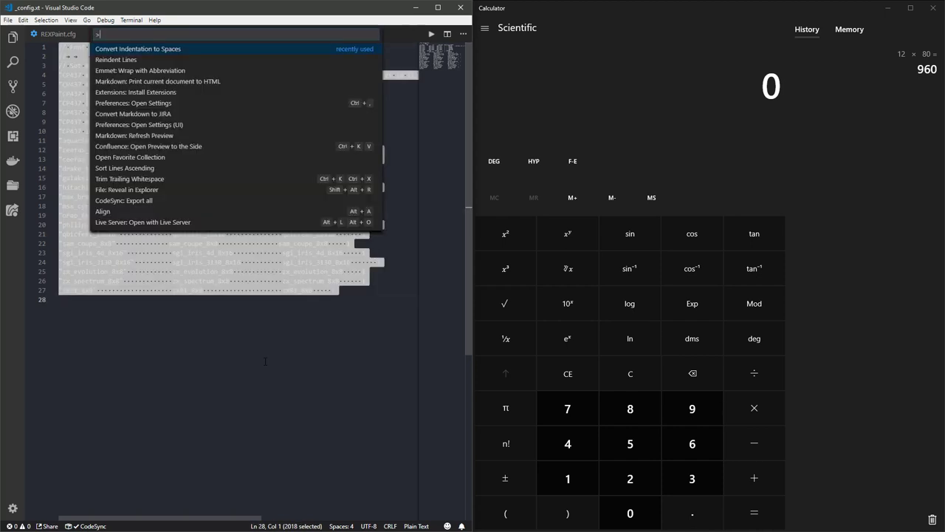
key(Return)
key(Escape)
key(ctrl+Home)
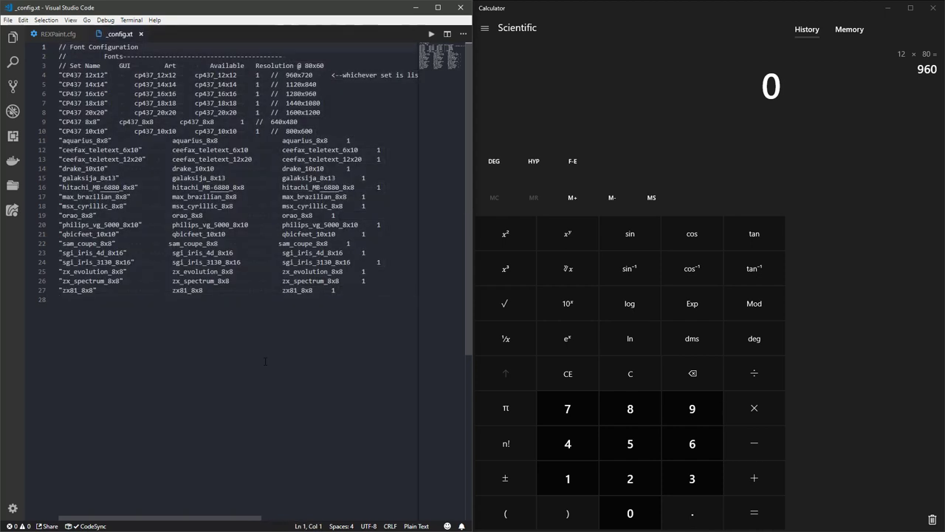
key(ctrl+shift+p)
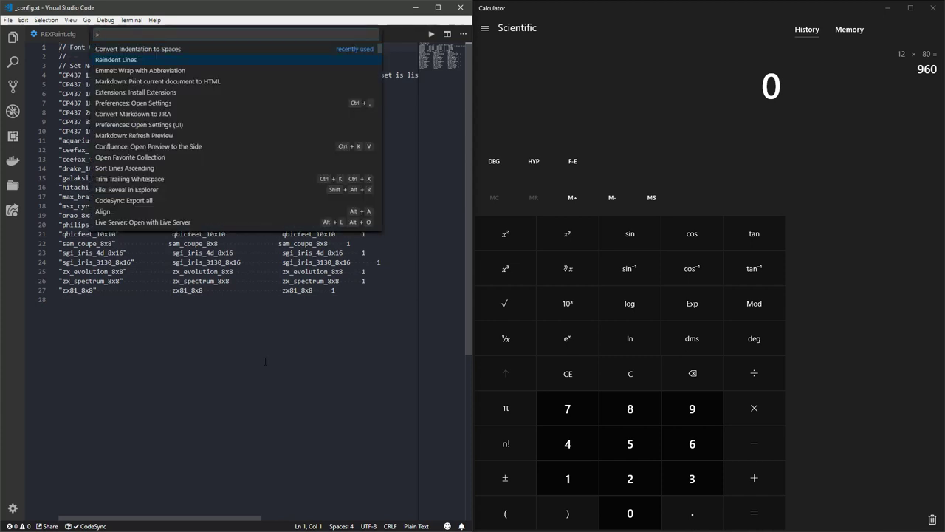
key(Escape)
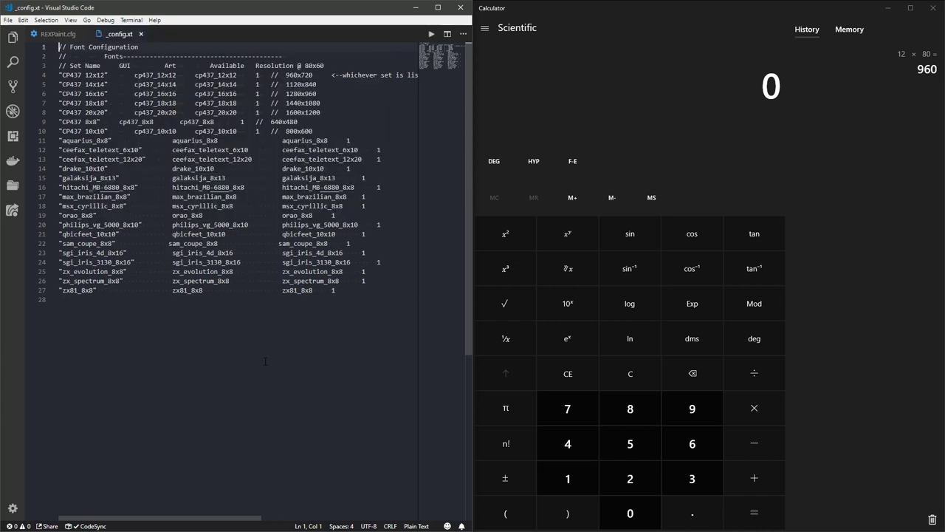
Test whether _config.xt can be edited, and try one of the indentation actions offered for the file
text(a)
key(BackSpace)
click(416, 526)
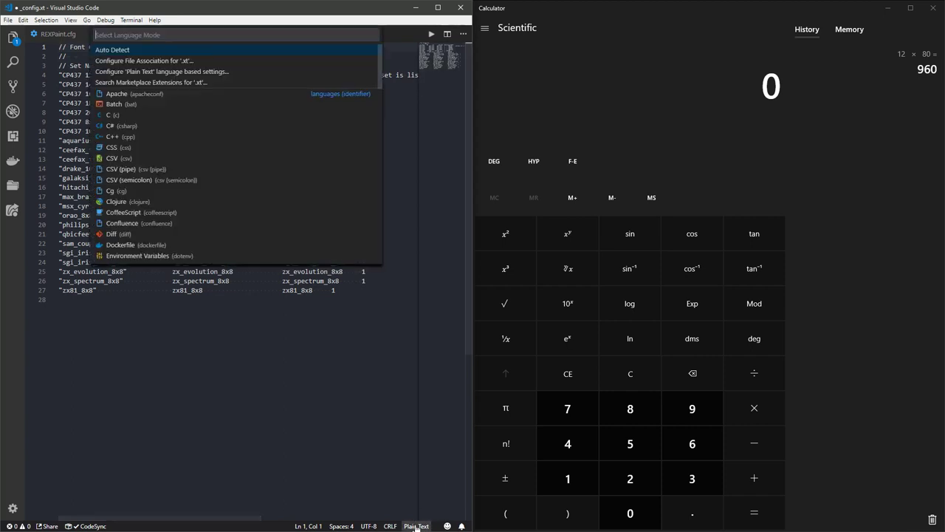
click(341, 526)
click(344, 526)
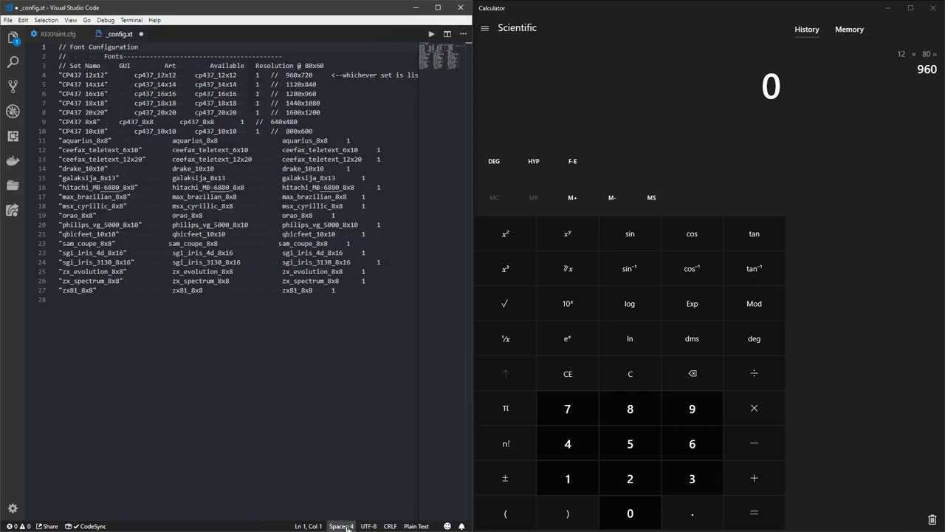
click(344, 526)
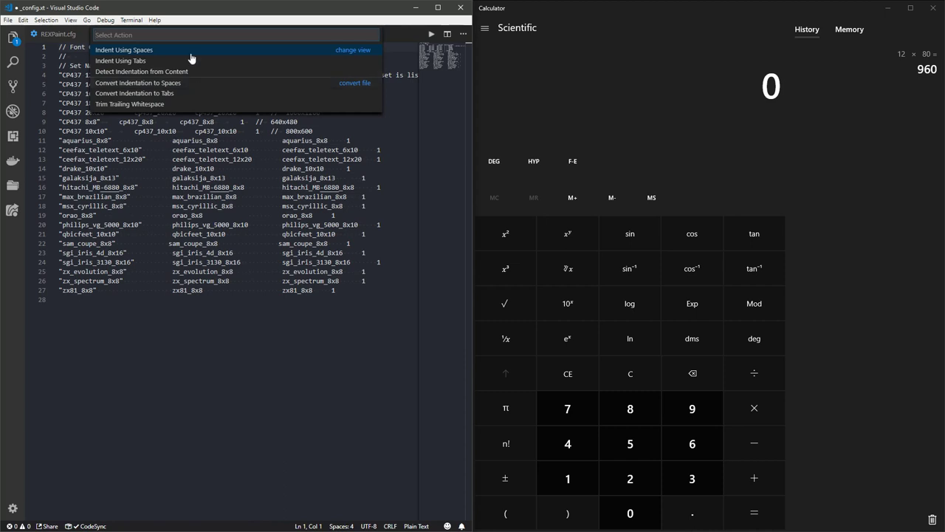
click(188, 77)
Select all the text in _config.xt and try the indentation conversion once more
key(ctrl+a)
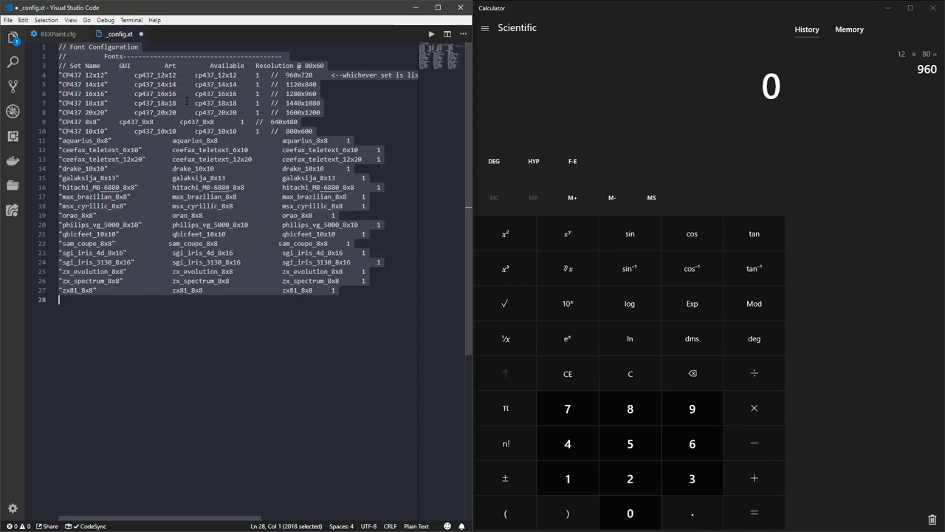
key(ctrl+shift+p)
key(Return)
click(129, 66)
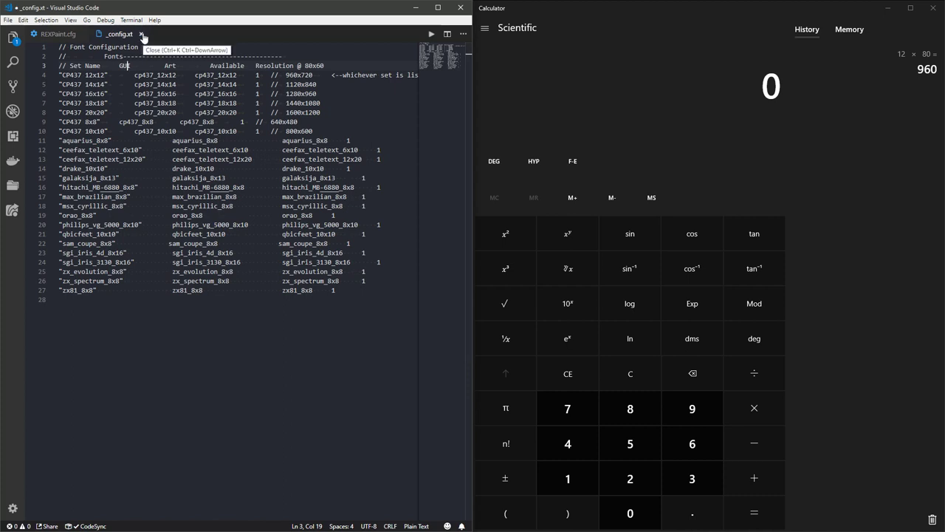
Close _config.xt without saving its changes, and close the Visual Studio Code window
click(13, 37)
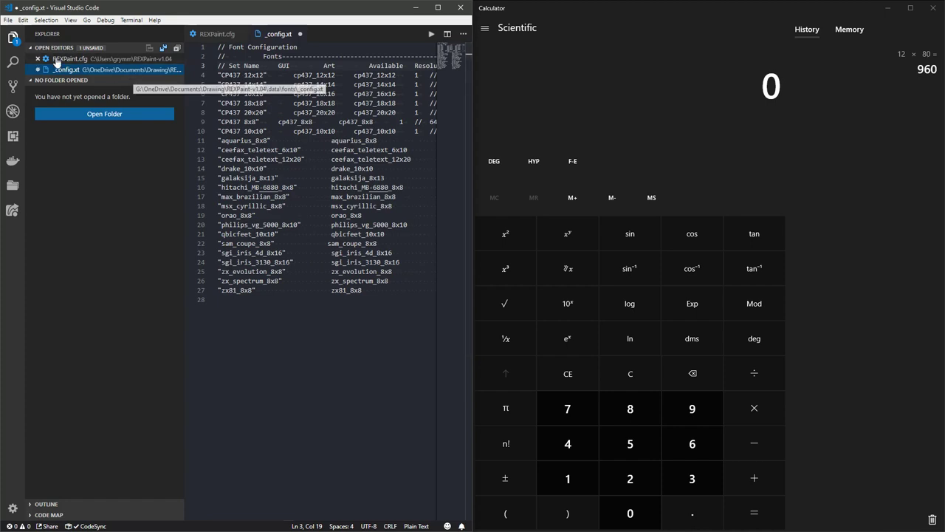
key(ctrl+b)
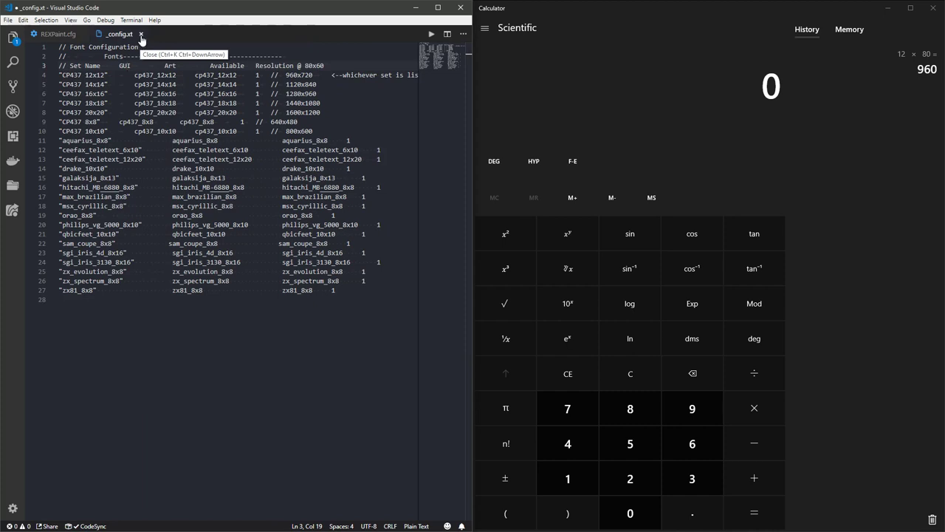
click(141, 35)
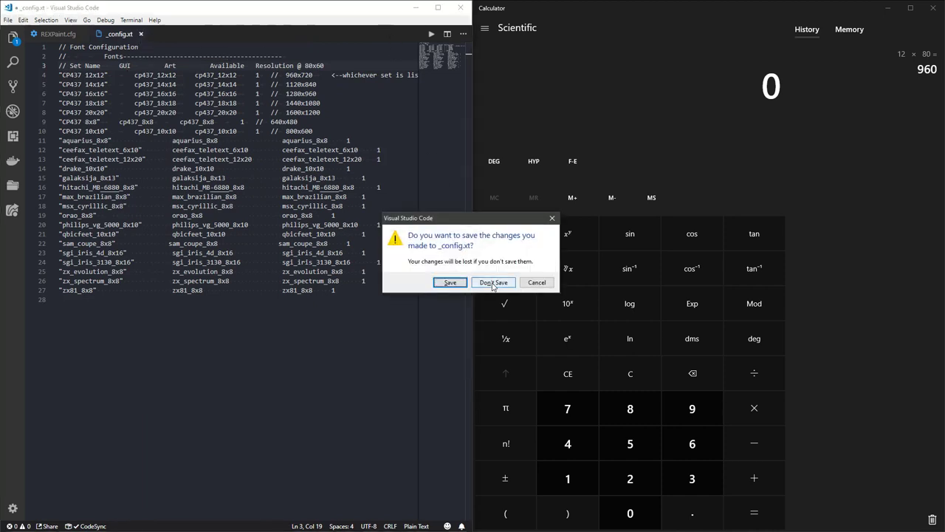
click(493, 282)
click(461, 8)
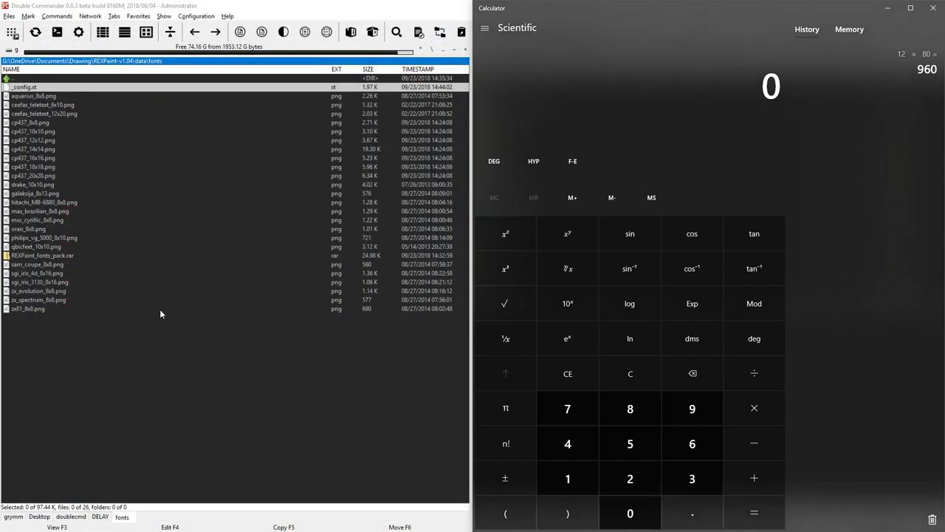
Reopen Visual Studio Code as administrator, close REXPaint.cfg and maximize the window
right_click(45, 89)
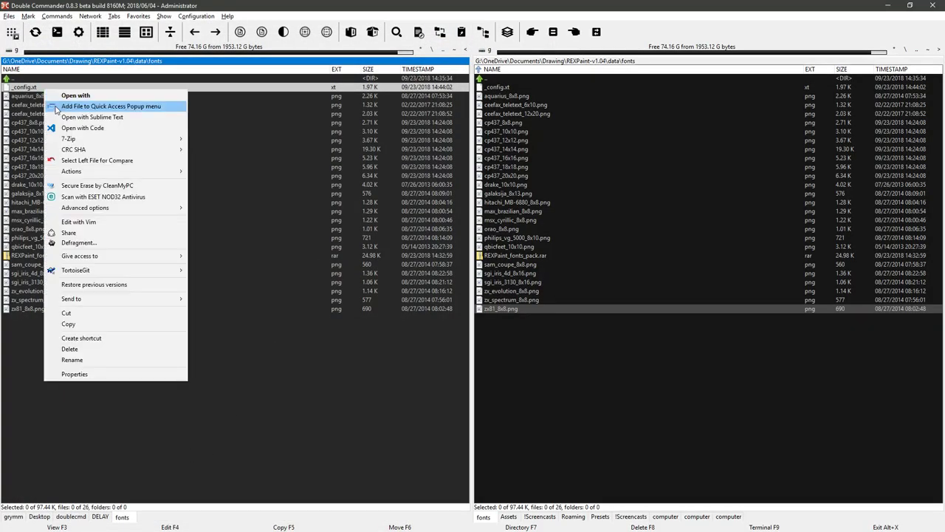
click(258, 405)
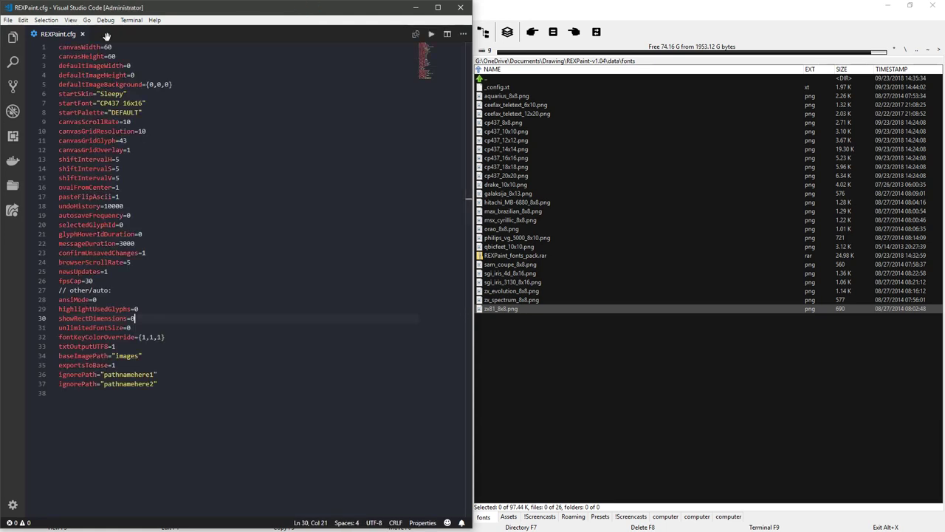
click(83, 35)
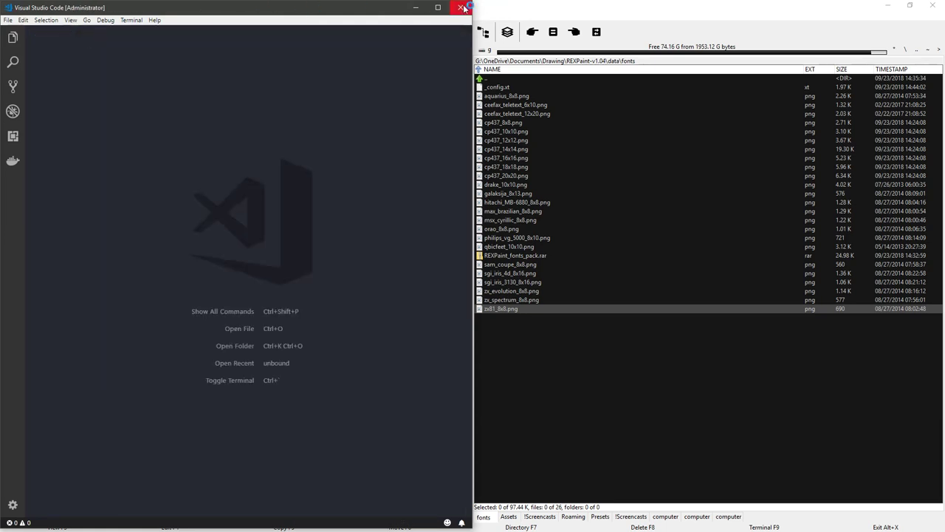
click(438, 7)
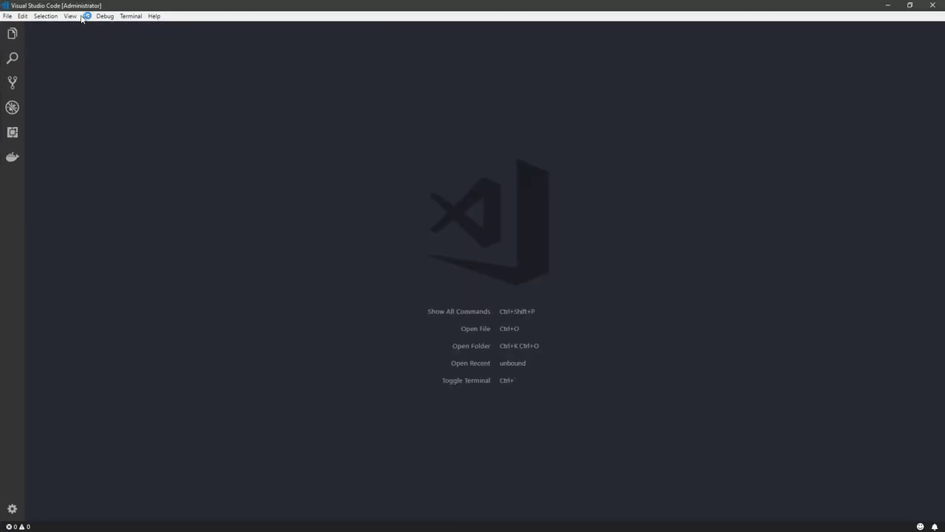
click(13, 34)
click(12, 34)
Switch to Double Commander and open the fonts folder's _config.xt in Visual Studio Code
key(alt+Tab)
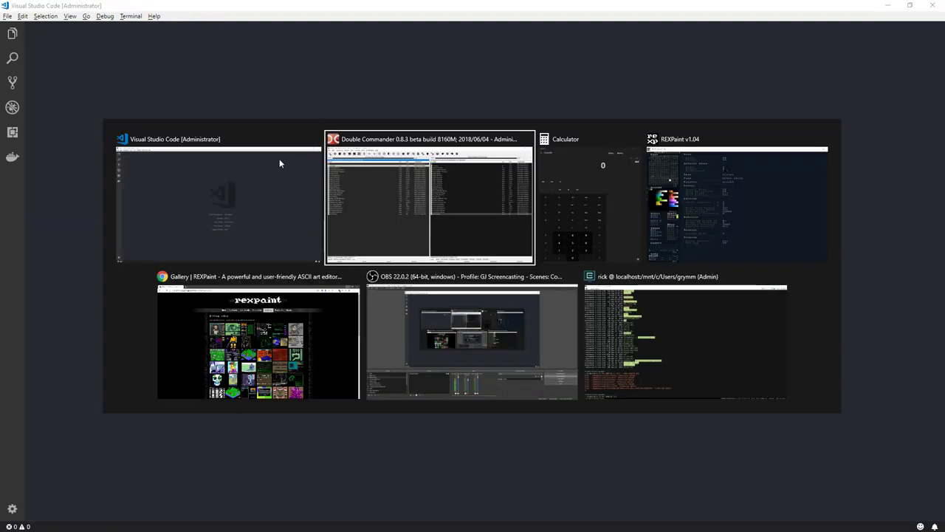
right_click(46, 87)
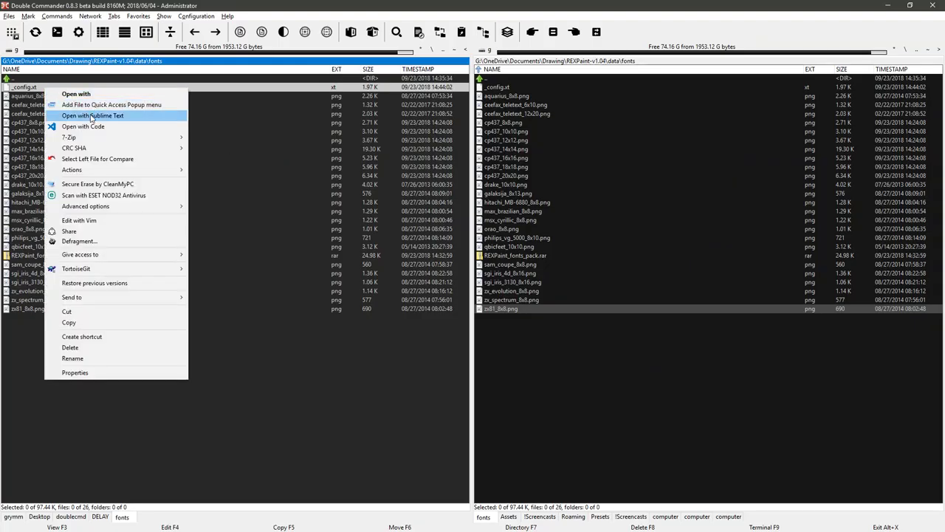
click(104, 127)
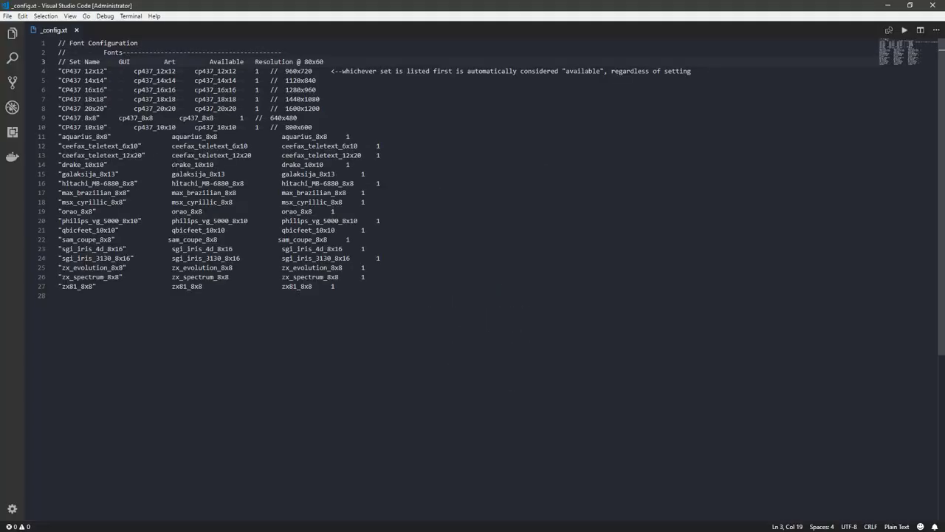
Select the whole of _config.xt and try the Reindent Lines command on it
key(ctrl+a)
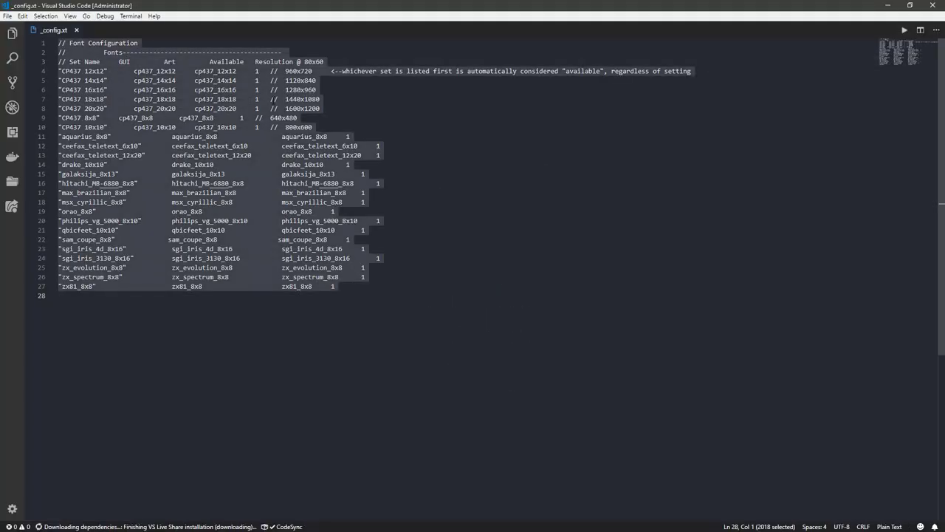
key(ctrl+shift+p)
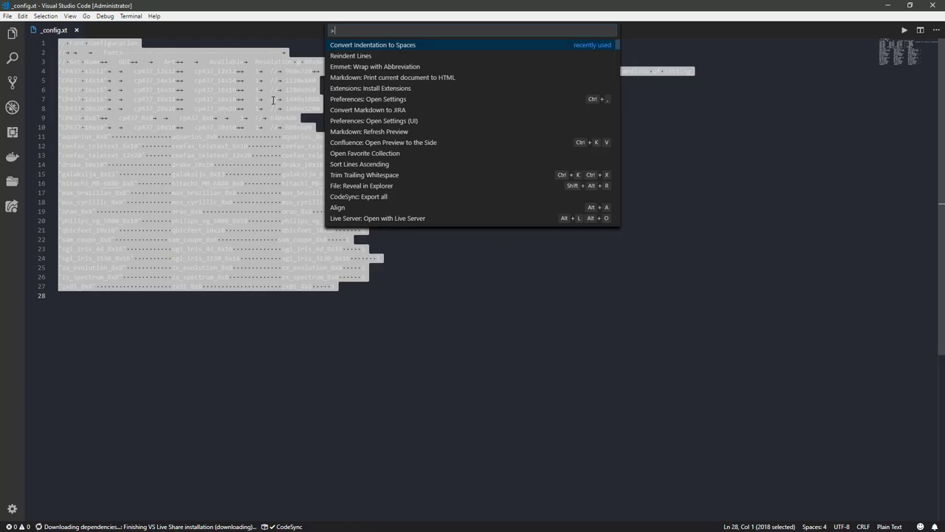
key(Escape)
click(58, 62)
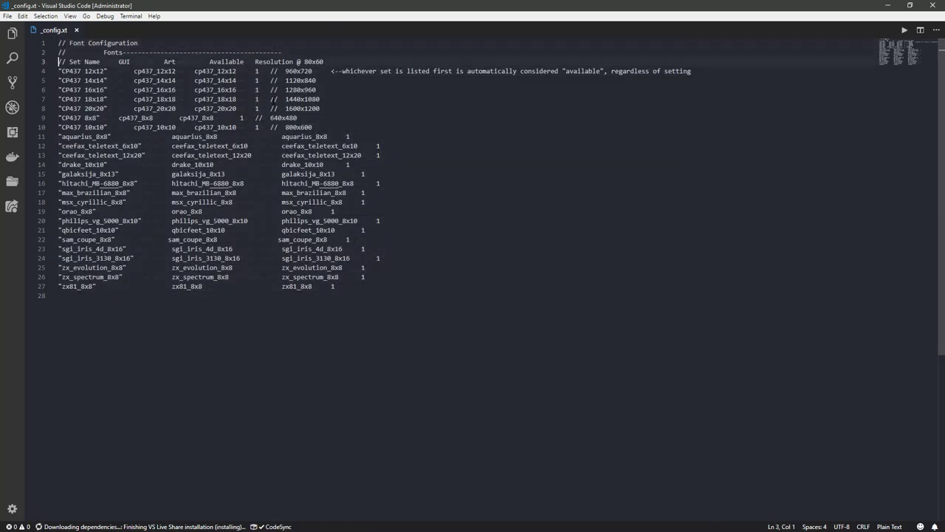
key(ctrl+a)
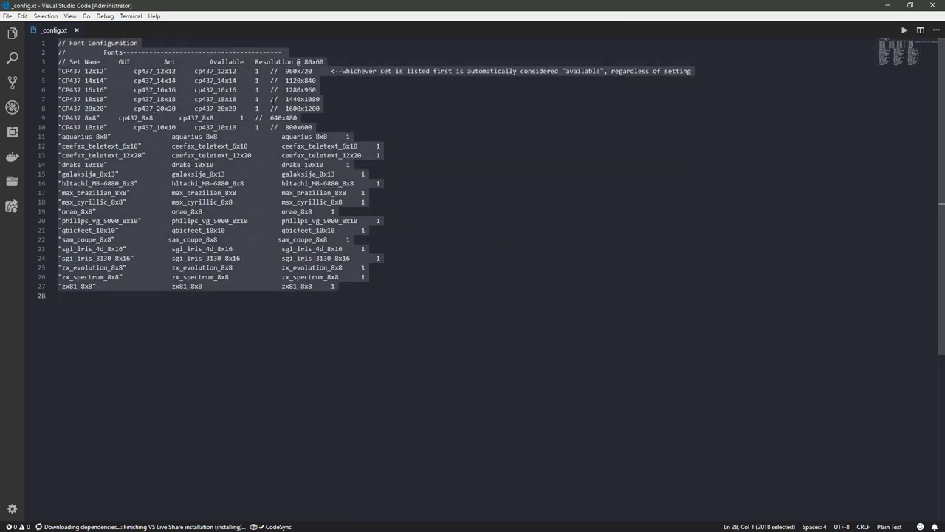
key(ctrl+shift+p)
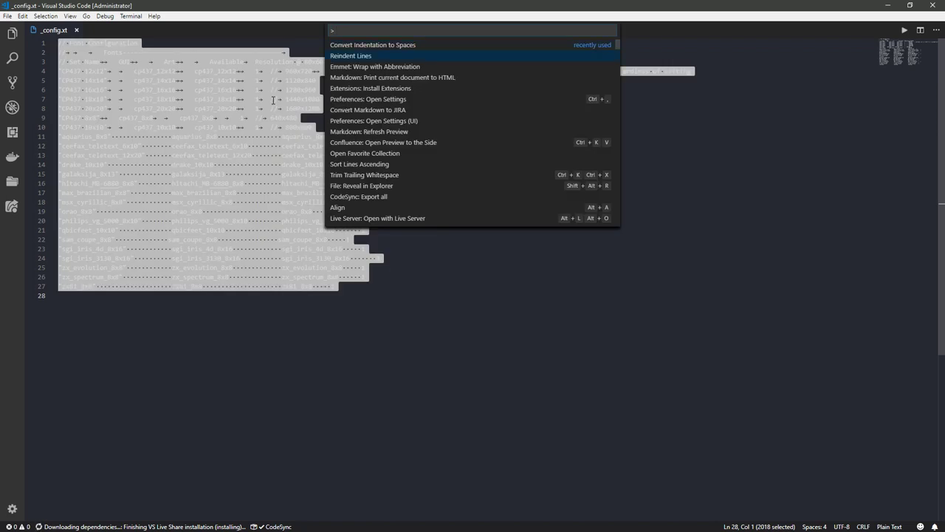
key(Return)
click(58, 52)
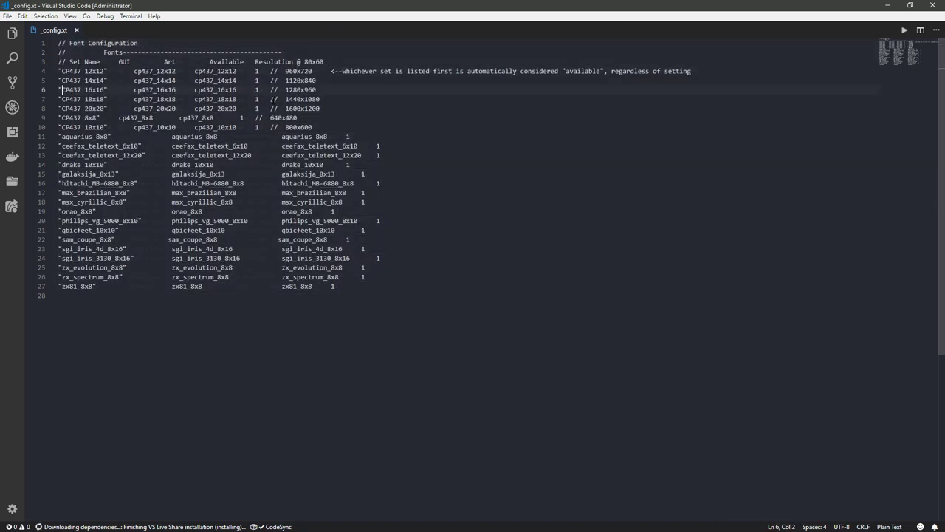
Try replacing the spacing after the "CP437 16x16" set name on line 6 with two new tab indents
click(107, 89)
key(Delete)
key(Delete)
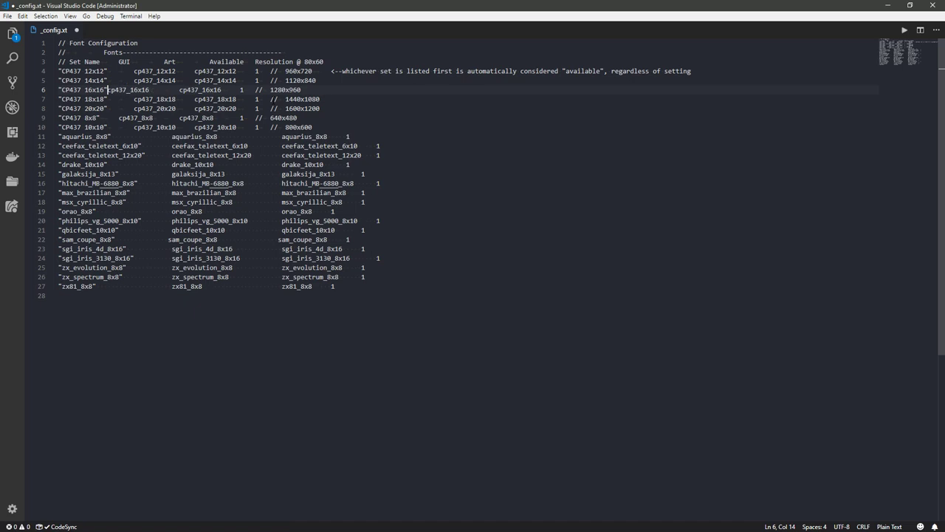
key(Tab)
key(Tab)
key(Home)
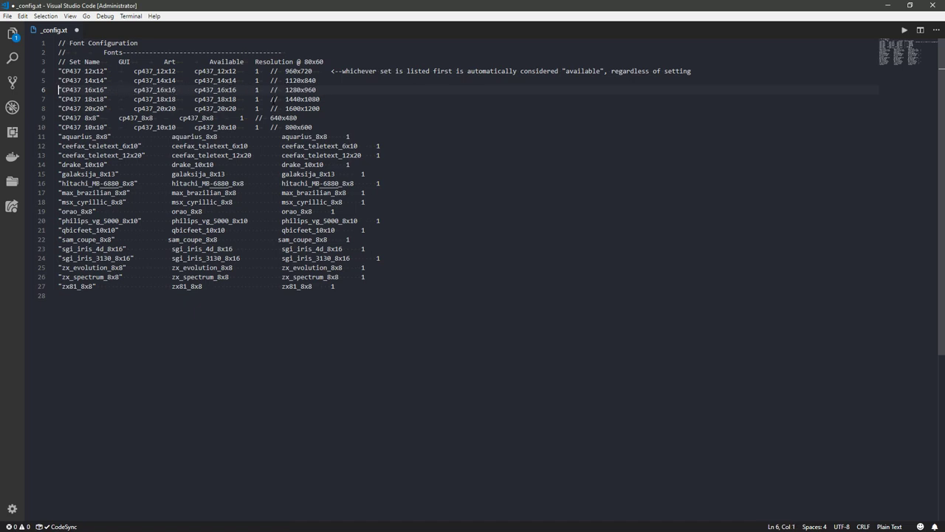
Undo the spacing edit on the "CP437 16x16" line, leaving no text selected
key(ctrl+a)
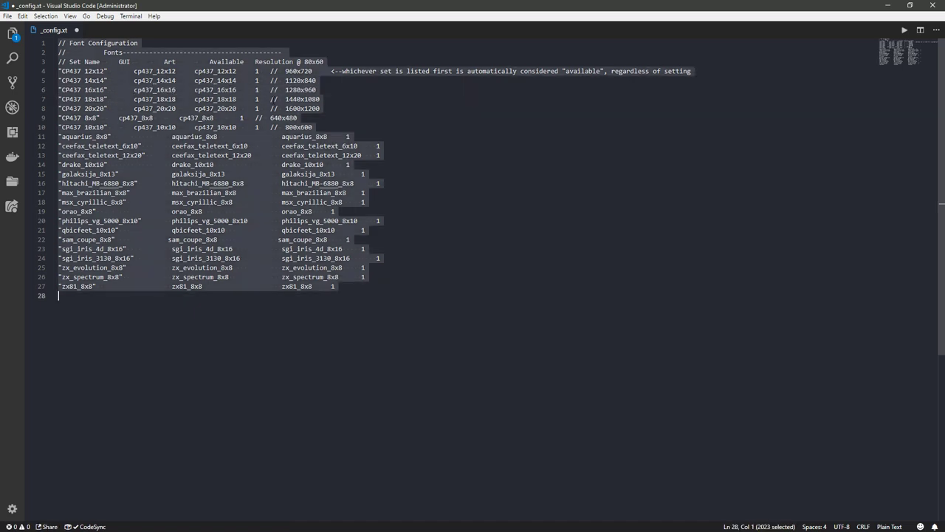
key(Escape)
key(ctrl+z)
key(ctrl+z)
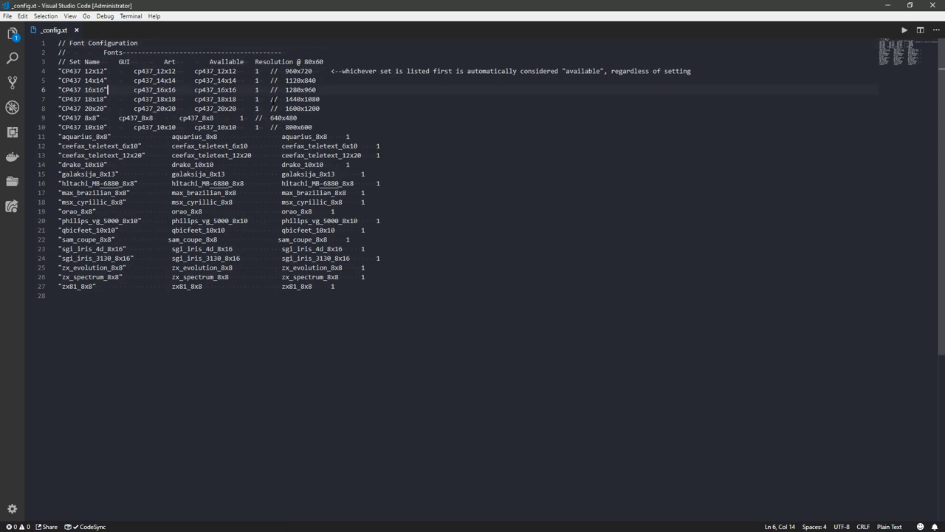
key(ctrl+Home)
key(ctrl+shift+p)
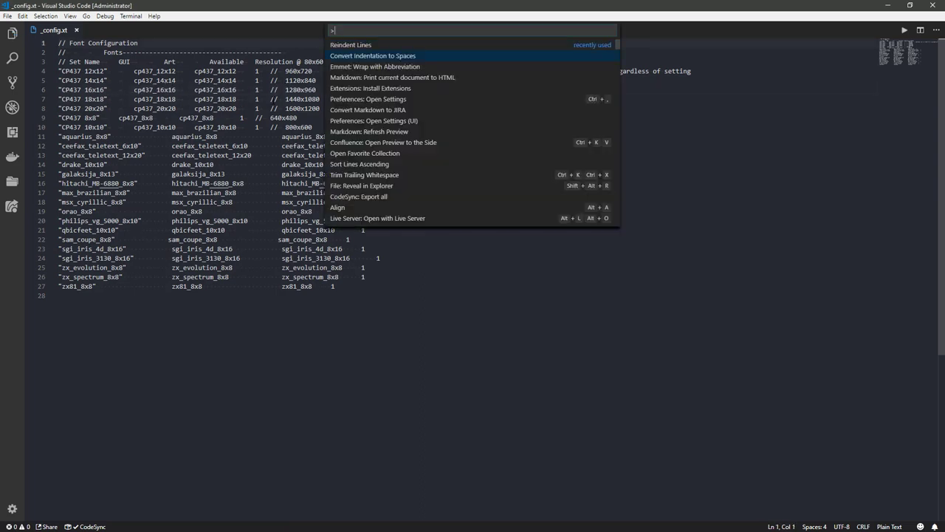
key(Escape)
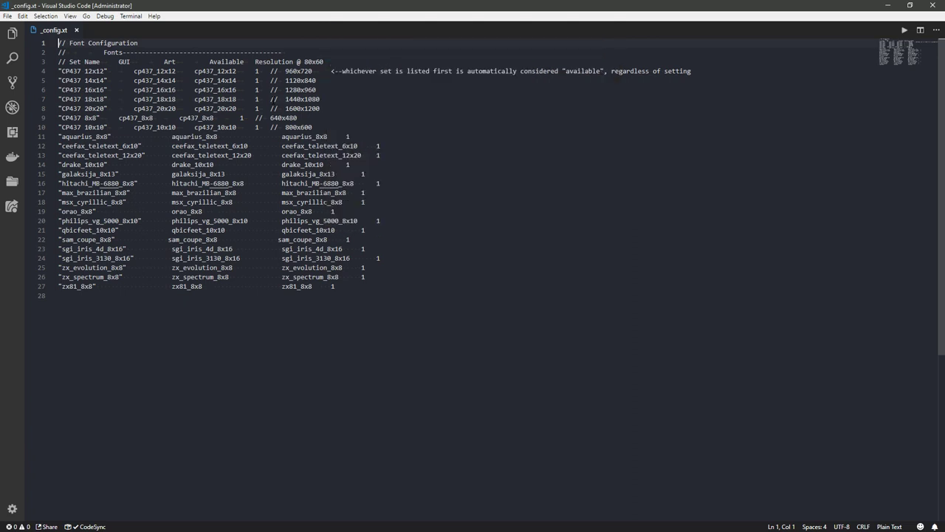
Set _config.xt to indent using tabs with a tab size of 4
click(815, 527)
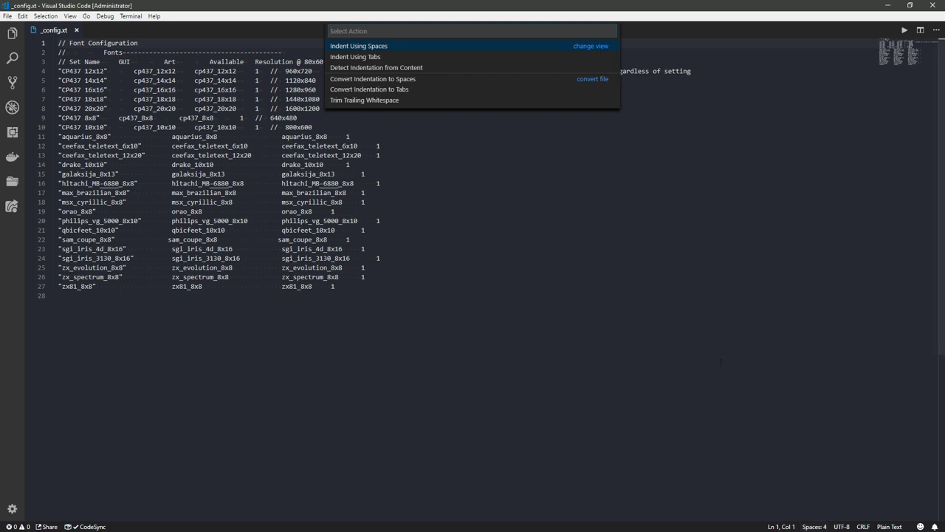
click(432, 47)
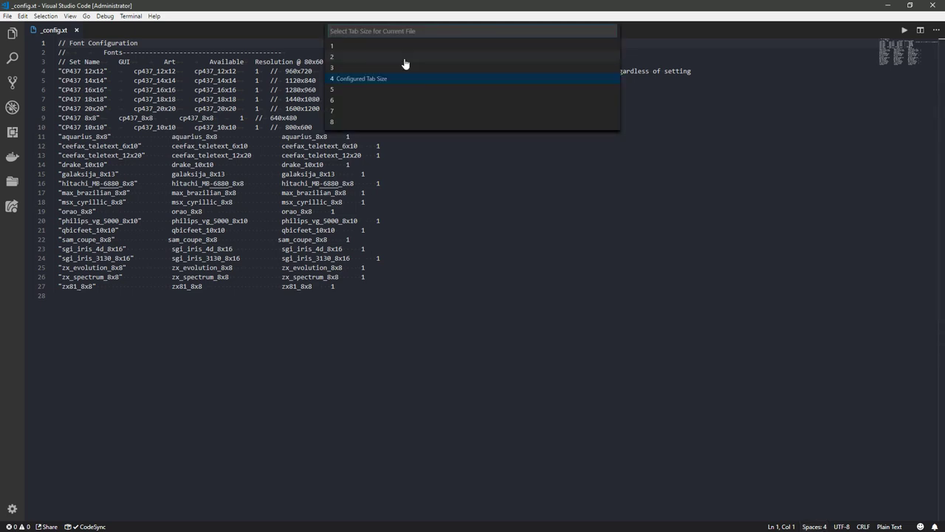
click(354, 78)
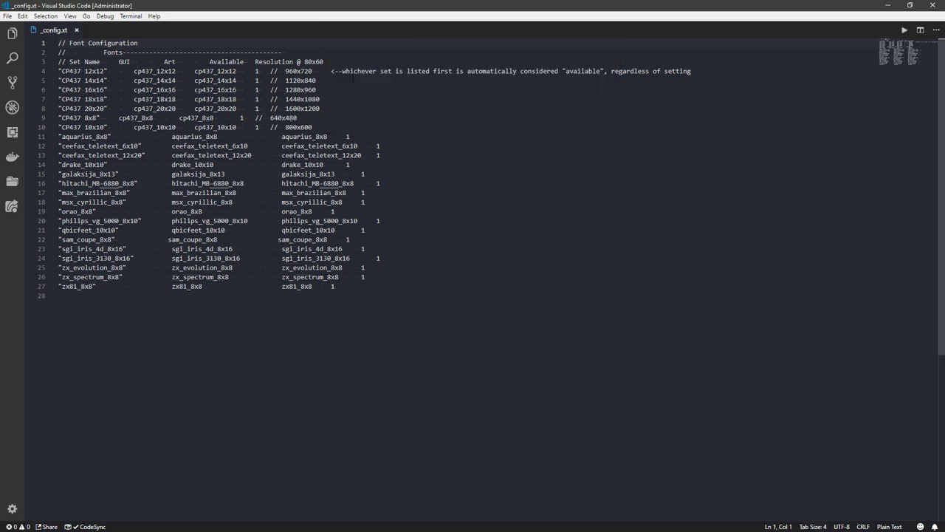
Select the whole of _config.xt, try converting its indentation with an editor command, and return to the file's start
click(339, 135)
key(ctrl+a)
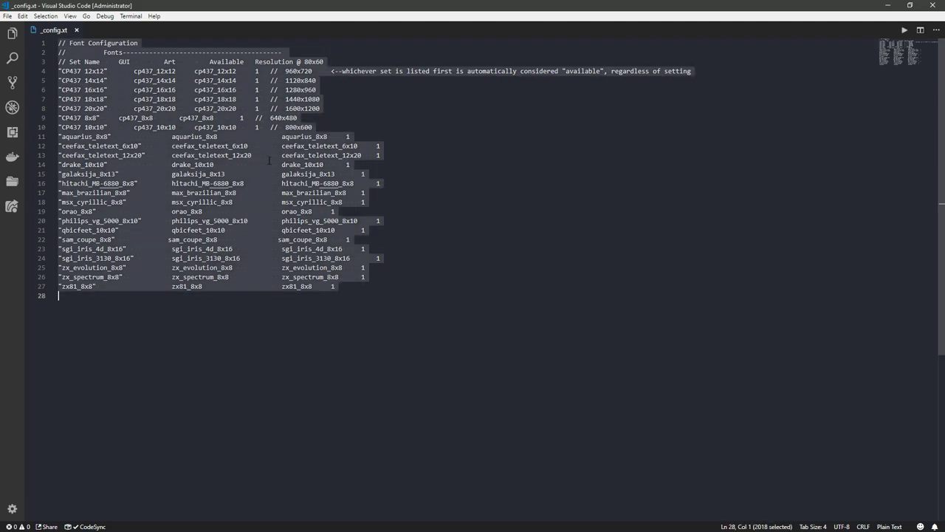
key(ctrl+shift+p)
text(convert)
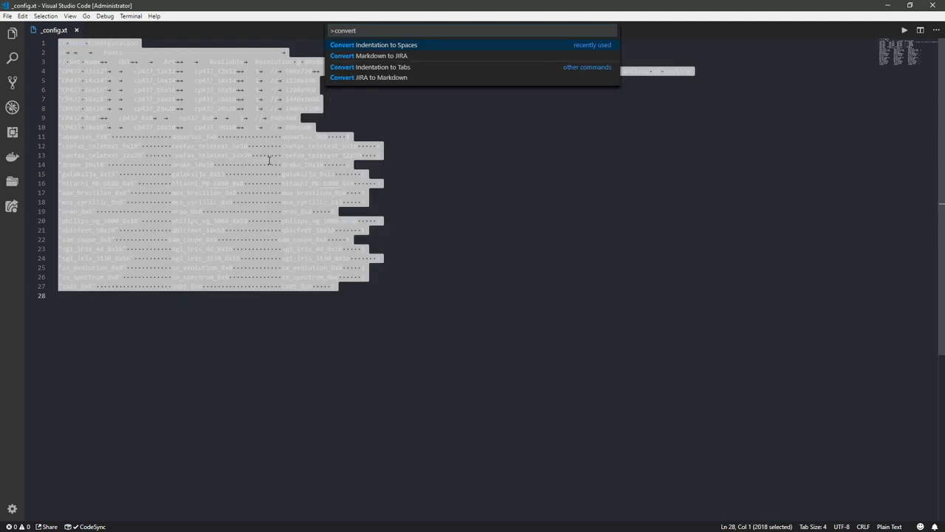
key(Return)
key(ctrl+Home)
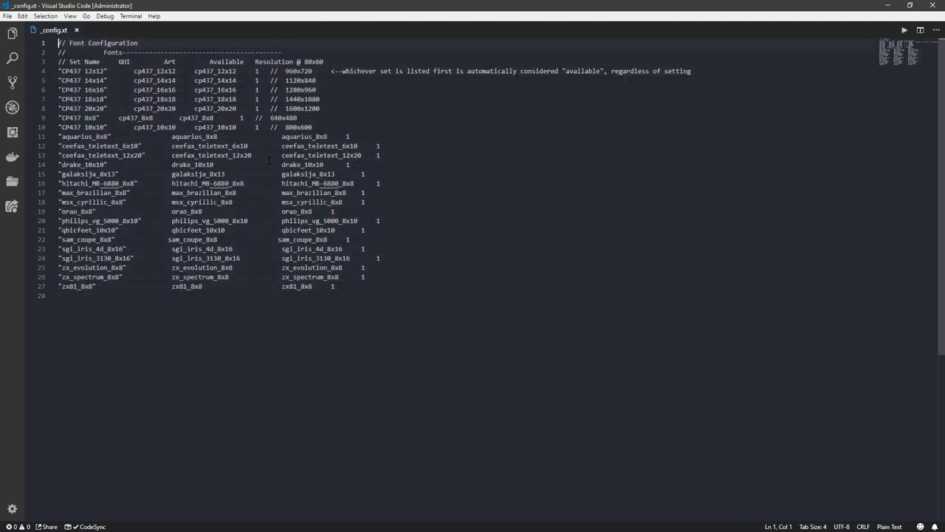
click(270, 159)
key(ctrl+Home)
drag(275, 137, 256, 267)
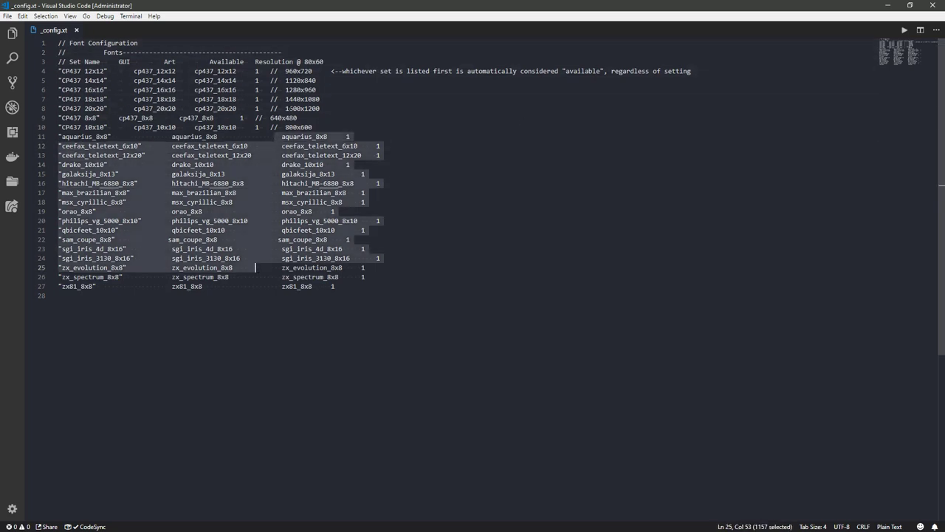
click(141, 71)
key(Home)
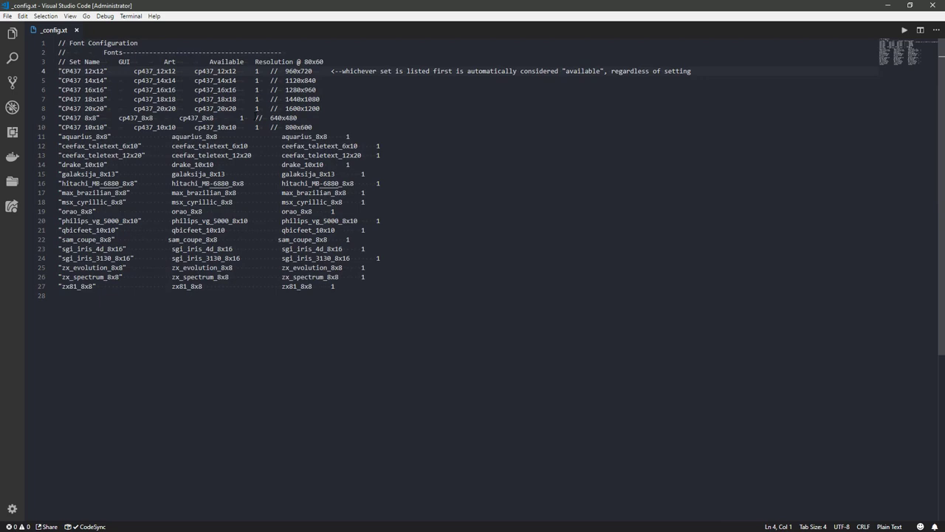
Indent the GUI entry of the "CP437 8x8" row with tabs so it starts at column 33
click(106, 71)
key(Tab)
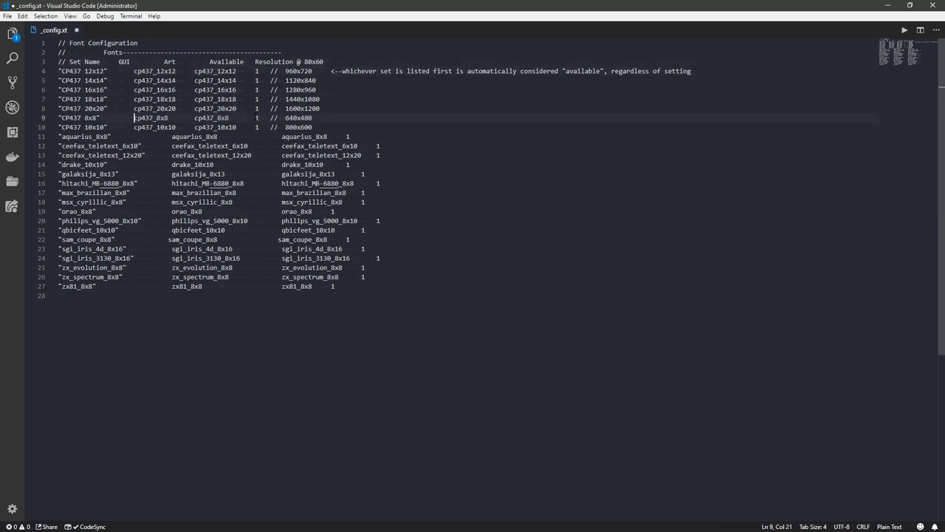
key(Tab)
key(Tab)
key(Tab)
Indent the GUI entry of the "CP437 10x10" row with tabs so it also starts at column 33
click(169, 127)
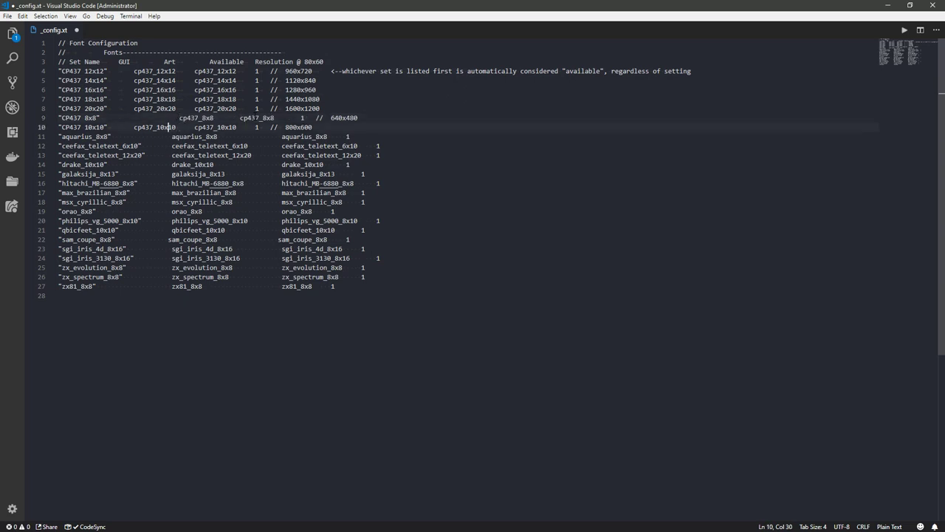
click(134, 127)
key(Tab)
key(Tab)
key(Tab)
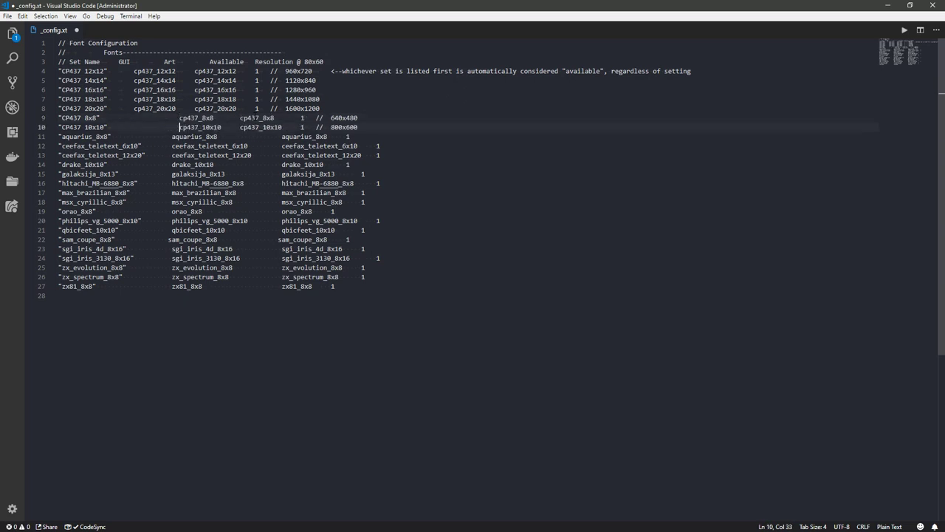
Replace the spaces after the "aquarius_8x8" set name with tabs so its GUI entry lines up at column 33
click(172, 137)
drag(172, 137, 112, 136)
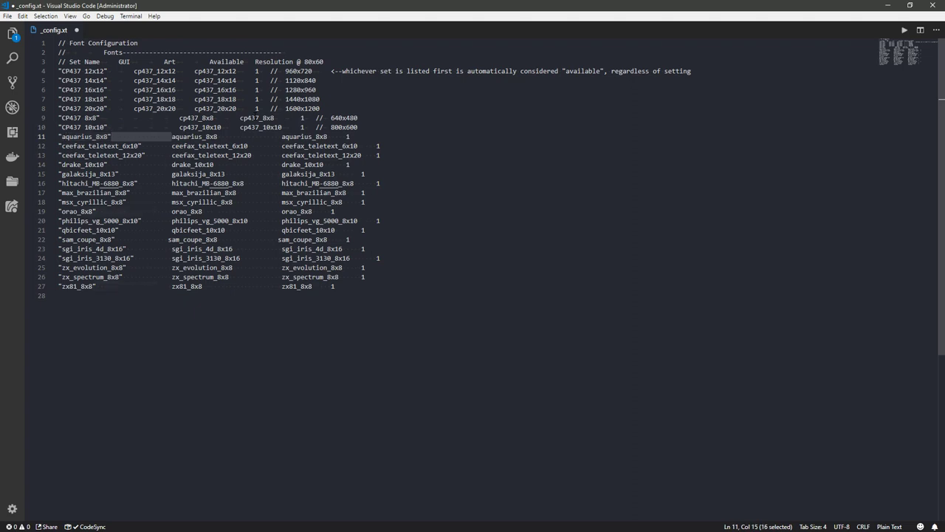
key(Tab)
key(Tab)
key(Tab)
key(Tab)
key(Tab)
Replace the spaces after the "ceefax_teletext_6x10" set name with tabs, aligning its GUI entry at column 33
key(Down)
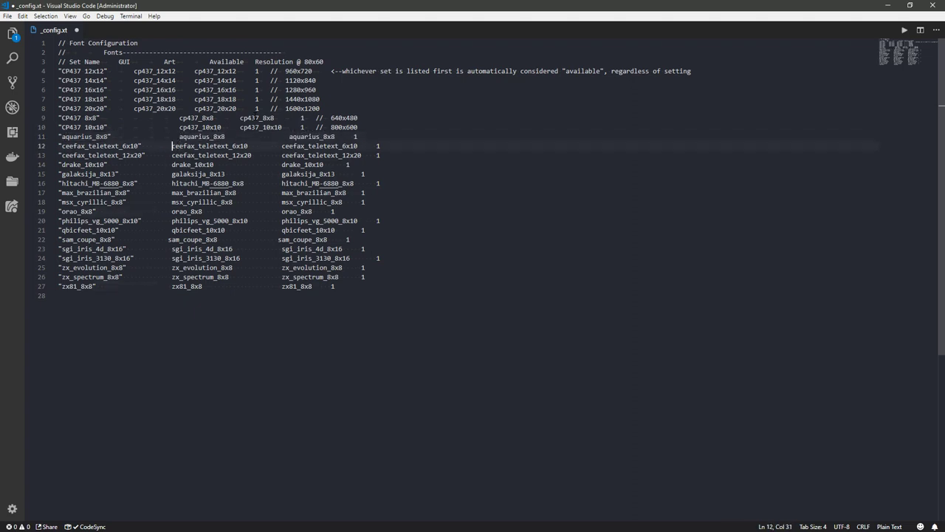
key(BackSpace)
key(BackSpace)
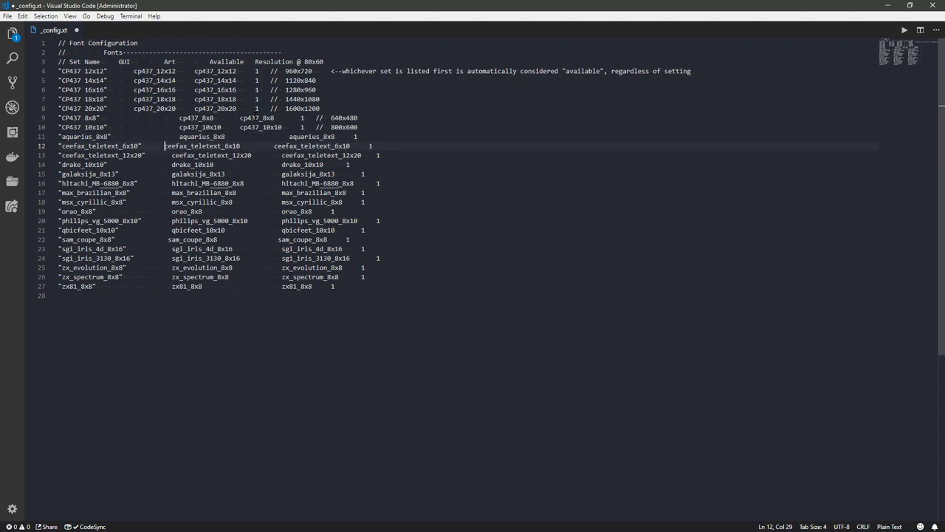
key(Tab)
Replace the spaces after the "ceefax_teletext_12x20" set name with tabs, aligning its GUI entry at column 33
key(Down)
key(BackSpace)
key(BackSpace)
key(BackSpace)
key(BackSpace)
key(BackSpace)
key(BackSpace)
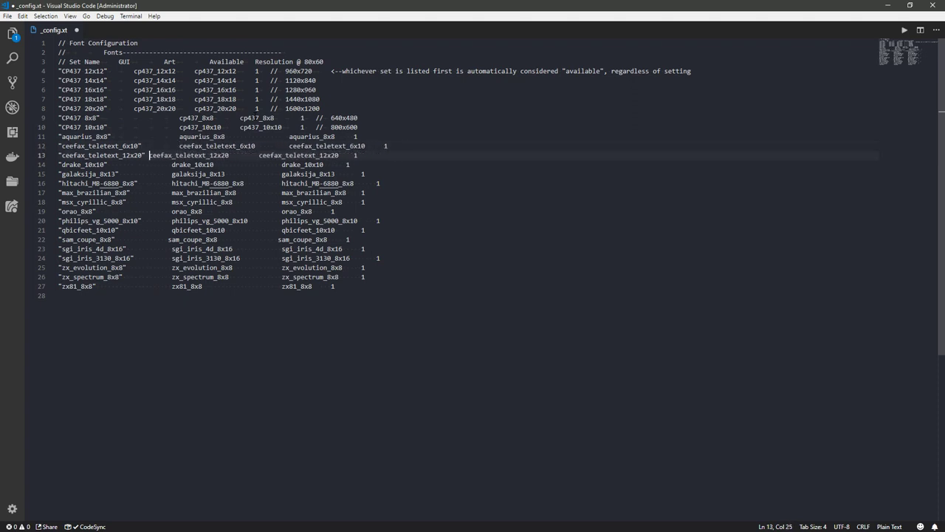
key(Tab)
key(Tab)
Replace the spaces after the "drake_10x10" set name with tabs, aligning its GUI entry at column 33
key(Down)
key(BackSpace)
key(BackSpace)
key(BackSpace)
key(BackSpace)
key(BackSpace)
key(BackSpace)
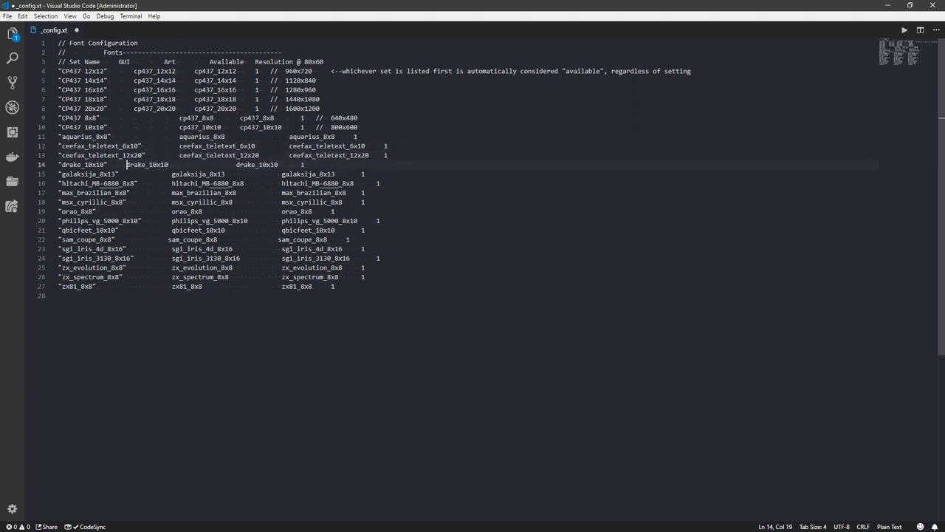
key(Tab)
key(Tab)
key(Tab)
key(Tab)
Remove seven spaces before the GUI entries of the "galaksija_8x13" through "qbicfeet_10x10" rows at once, moving them to column 24
key(Down)
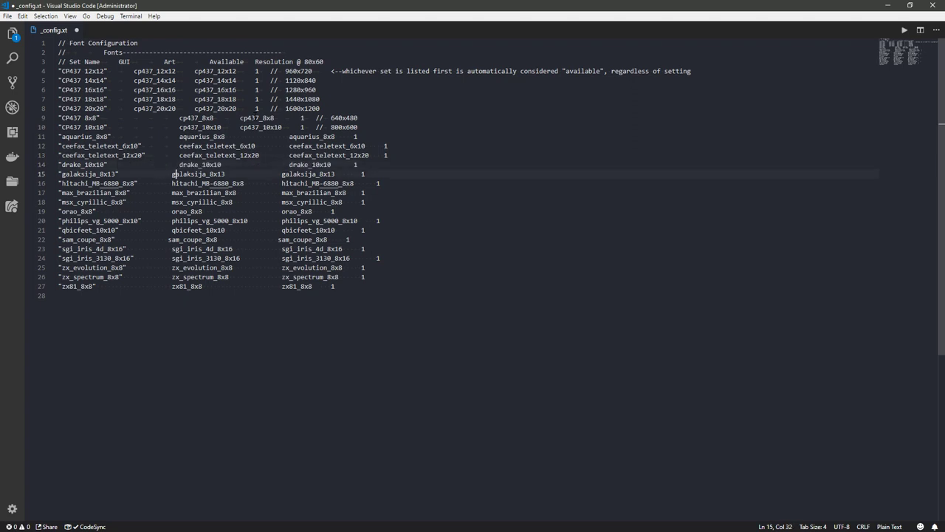
key(ctrl+alt+Down)
key(ctrl+alt+Down)
key(ctrl+alt+Down)
key(BackSpace)
key(BackSpace)
key(BackSpace)
key(BackSpace)
key(BackSpace)
key(BackSpace)
key(BackSpace)
key(Escape)
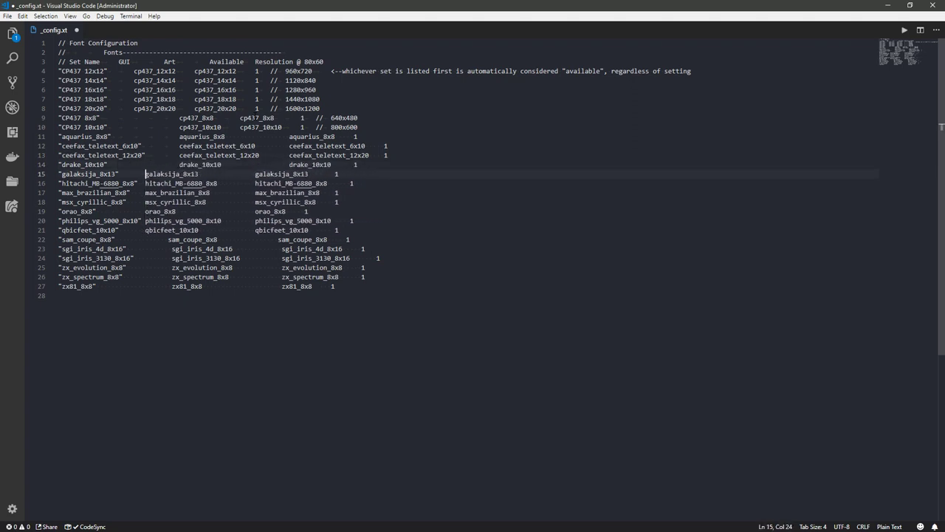
key(shift+Home)
key(Right)
key(ctrl+alt+Down)
key(ctrl+alt+Down)
key(ctrl+alt+Down)
key(ctrl+alt+Down)
key(ctrl+alt+Down)
key(shift+Home)
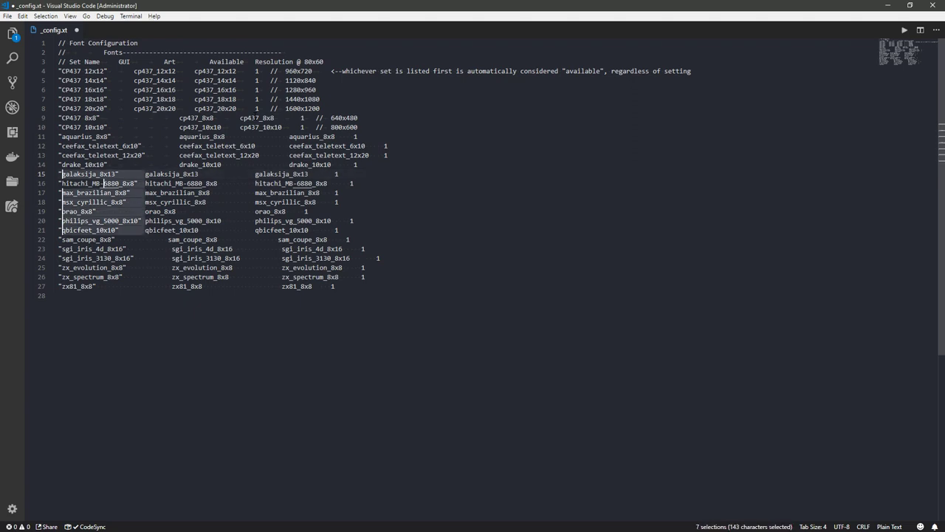
key(Escape)
key(Right)
key(ctrl+shift+Right)
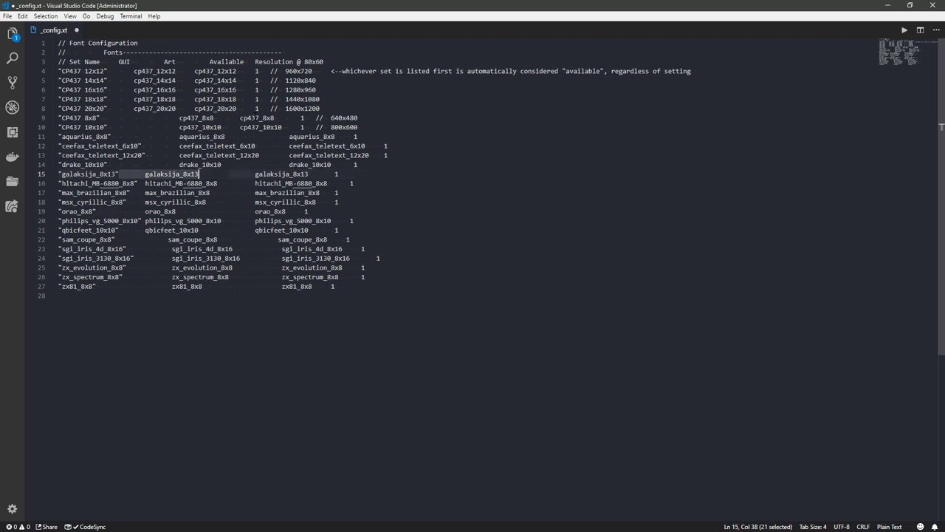
key(ctrl+shift+Left)
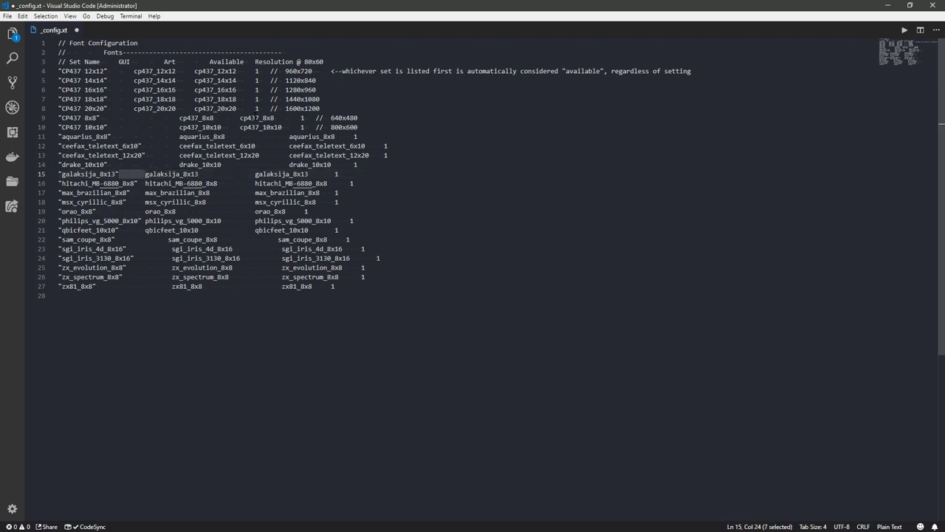
key(Right)
key(ctrl+alt+Down)
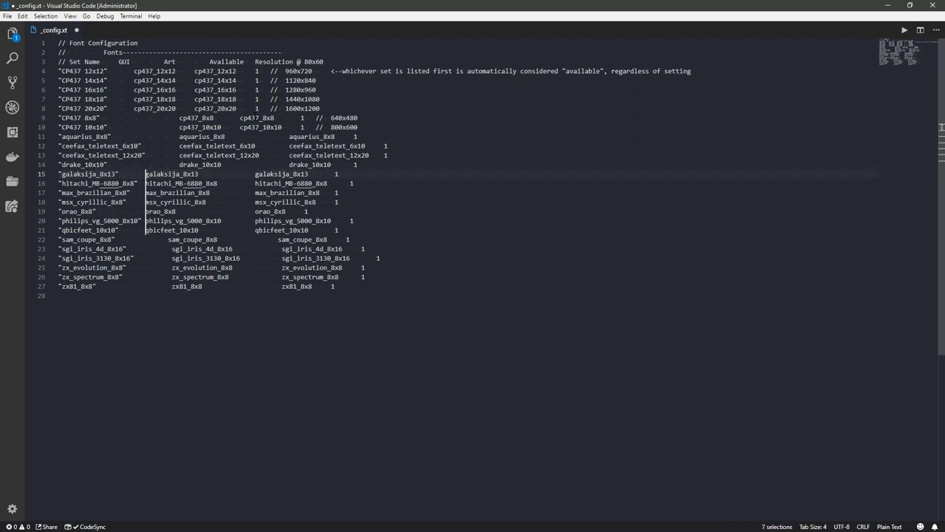
key(ctrl+shift+Left)
key(ctrl+shift+Right)
key(Right)
key(ctrl+shift+Left)
key(ctrl+shift+Right)
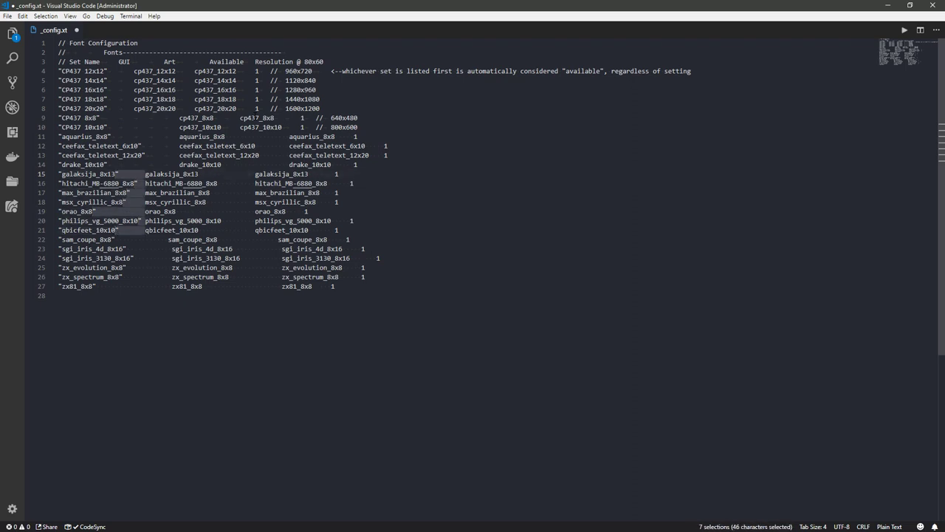
key(Right)
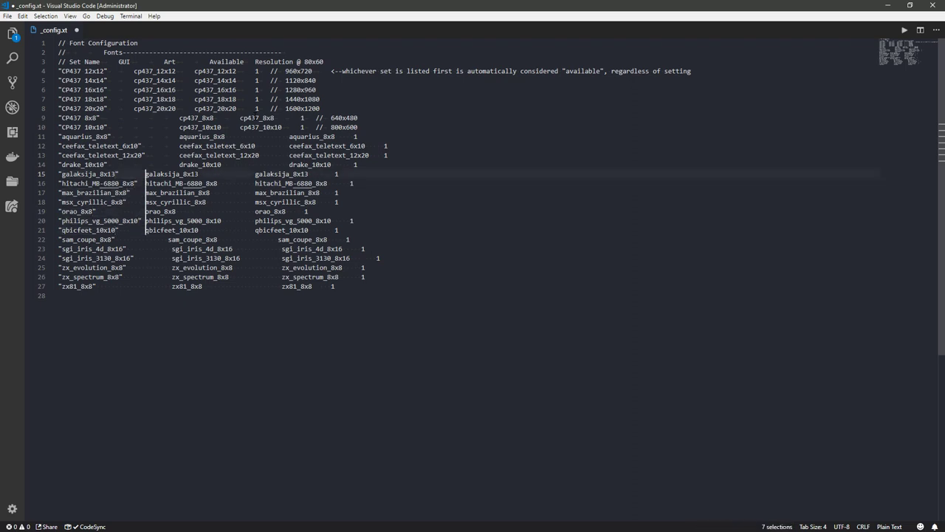
key(Left)
key(Left)
key(Left)
key(Right)
key(Right)
key(Right)
key(shift+Home)
key(shift+Right)
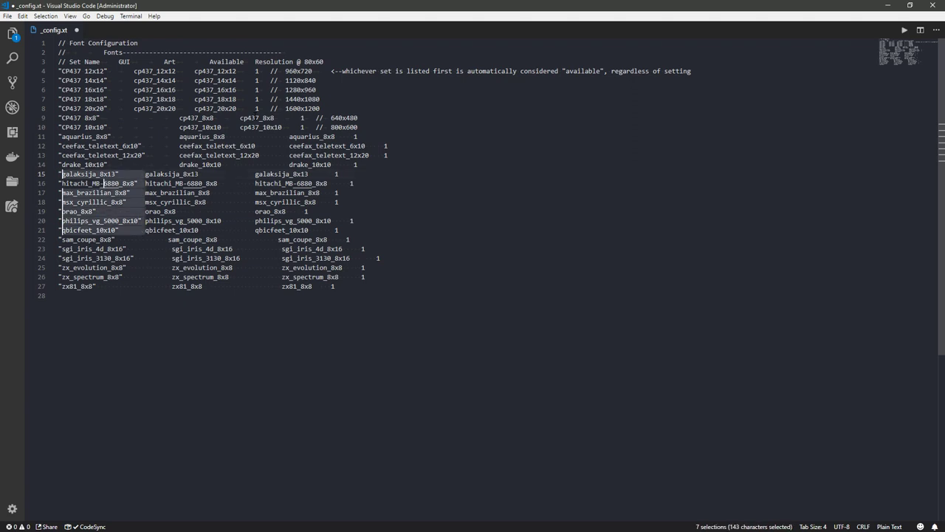
key(Right)
key(ctrl+Left)
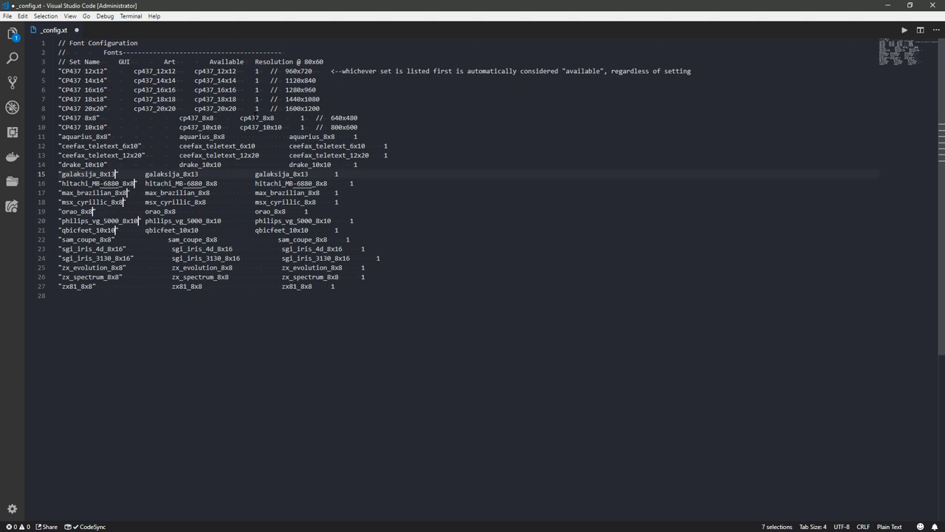
key(Escape)
Replace the spaces after the "galaksija_8x13" set name with tabs, aligning its GUI entry at column 33
key(Right)
key(Right)
key(Right)
key(Right)
key(BackSpace)
key(BackSpace)
key(BackSpace)
key(BackSpace)
key(BackSpace)
key(BackSpace)
key(BackSpace)
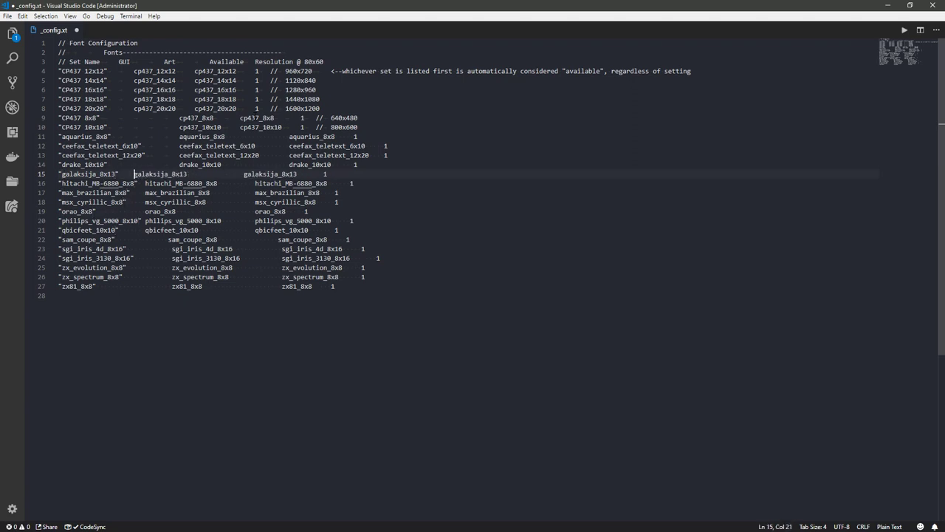
key(Tab)
key(Tab)
key(Tab)
key(Tab)
Replace the spaces after the "hitachi_MB-6880_8x8" set name with tabs, aligning its GUI entry at column 33
key(Down)
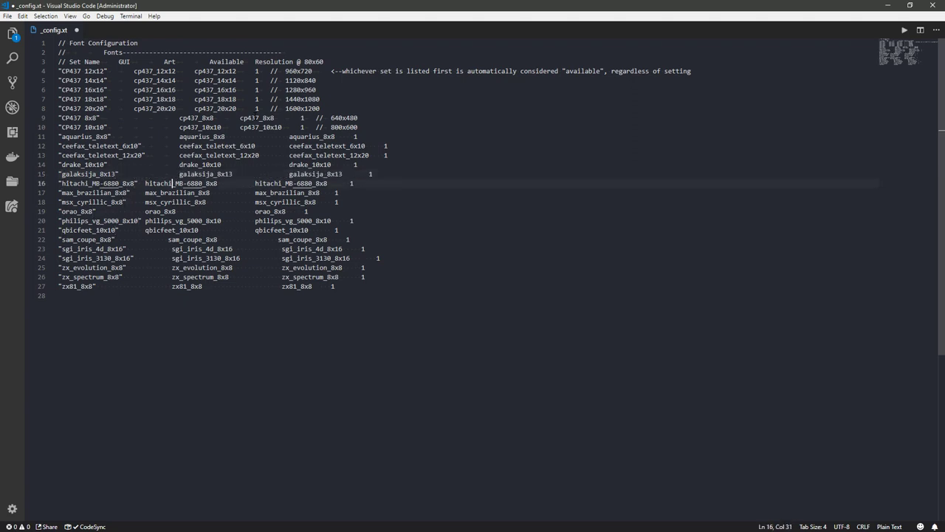
key(Tab)
key(Tab)
Replace the spaces after the "max_brazilian_8x8" set name with tabs, aligning its GUI entry at column 33
key(Down)
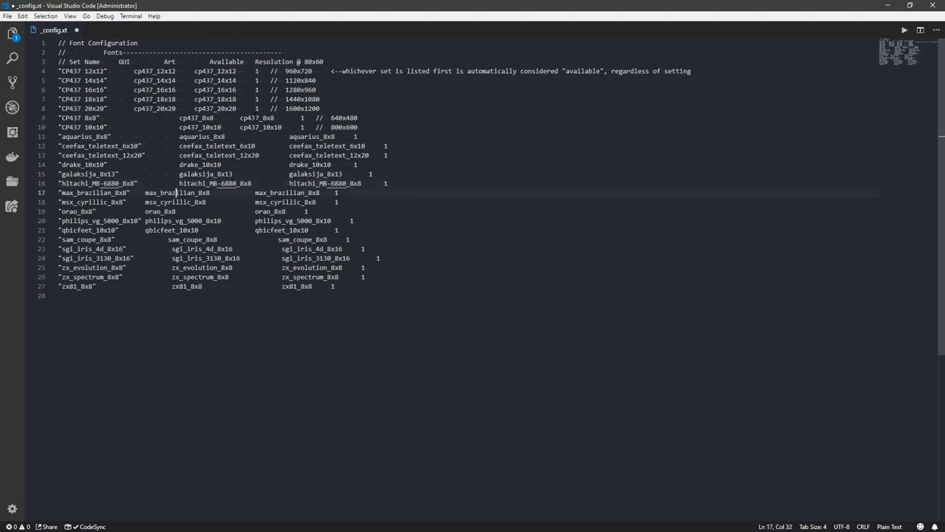
key(BackSpace)
key(BackSpace)
key(BackSpace)
key(BackSpace)
key(Tab)
key(Tab)
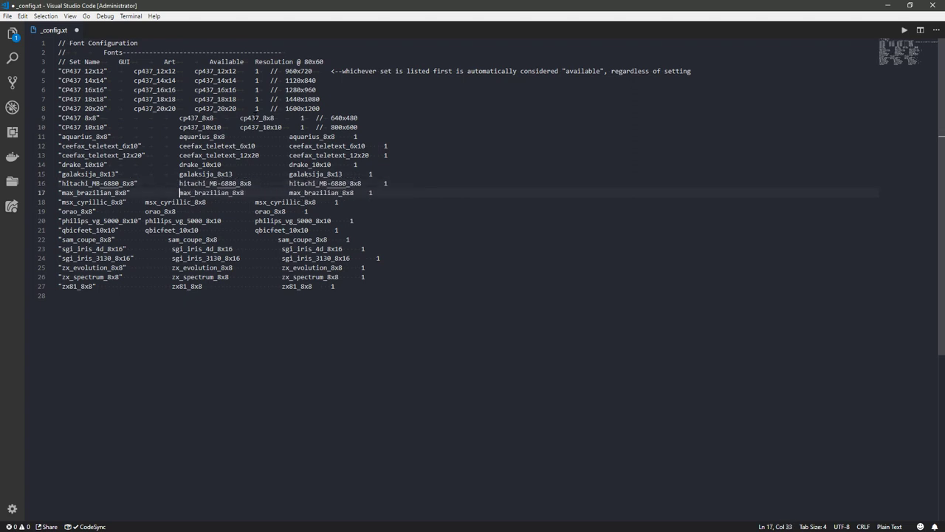
Replace the spaces after the "msx_cyrillic_8x8" set name with tabs, aligning its GUI entry at column 33
key(Down)
key(BackSpace)
key(BackSpace)
key(BackSpace)
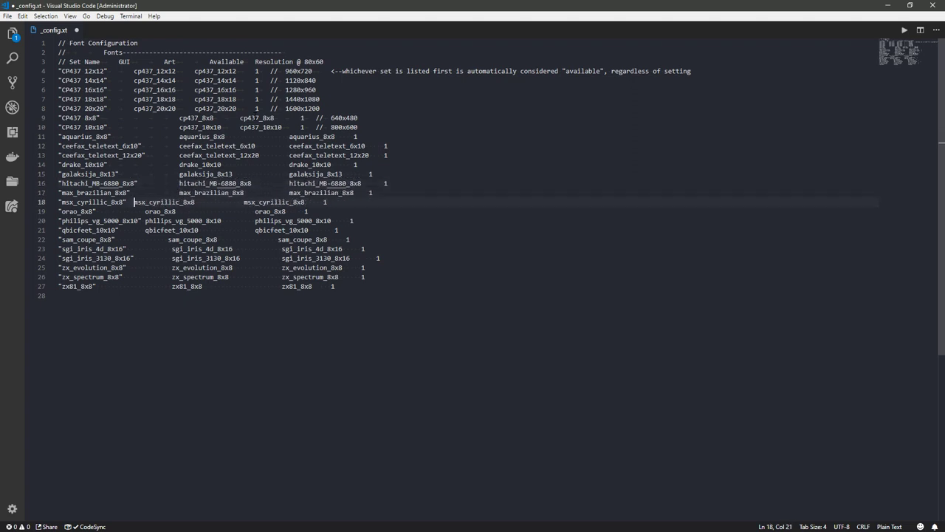
key(Tab)
key(Tab)
key(Tab)
Replace the spaces after the "orao_8x8" set name with tabs, aligning its GUI entry at column 33
key(Down)
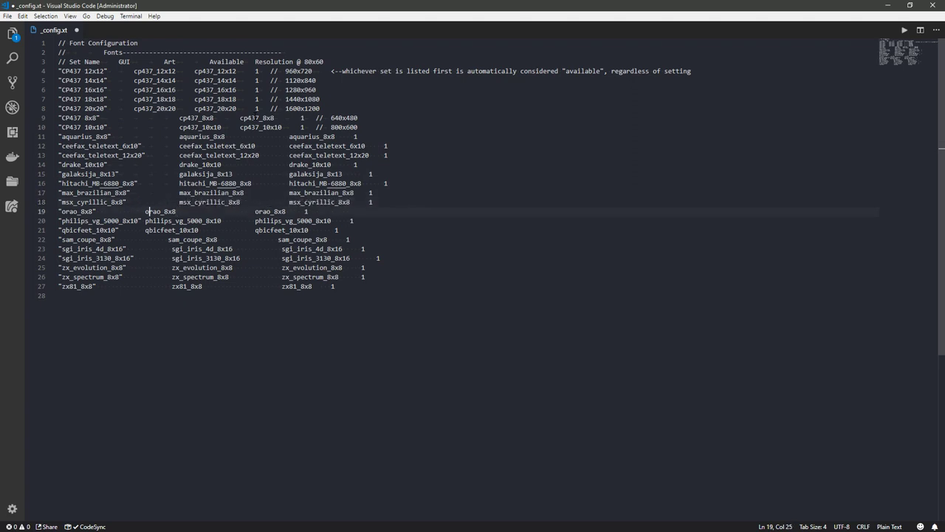
key(BackSpace)
key(BackSpace)
key(BackSpace)
key(Tab)
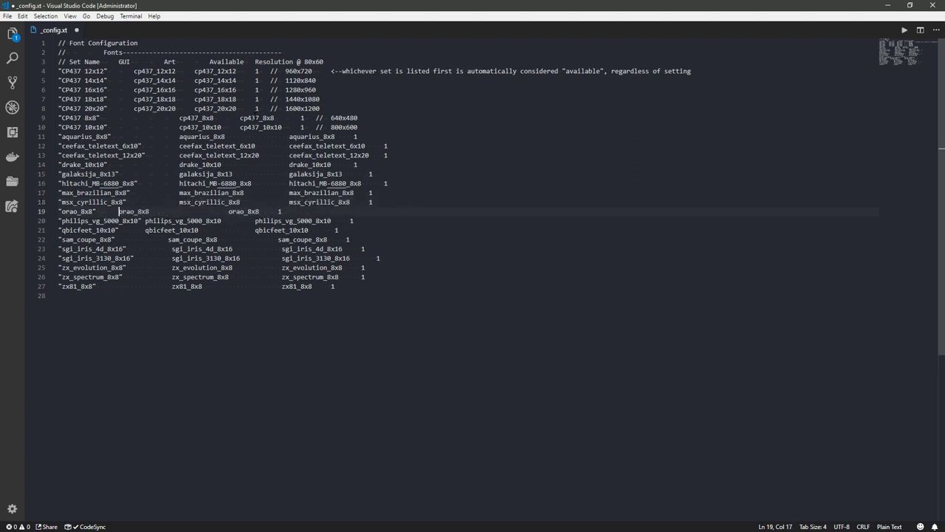
key(Tab)
key(Tab)
key(Tab)
key(Tab)
Replace the spaces after the "philips_vg_5000_8x10" set name with tabs, aligning its GUI entry at column 33
key(Down)
key(Tab)
key(Tab)
key(Tab)
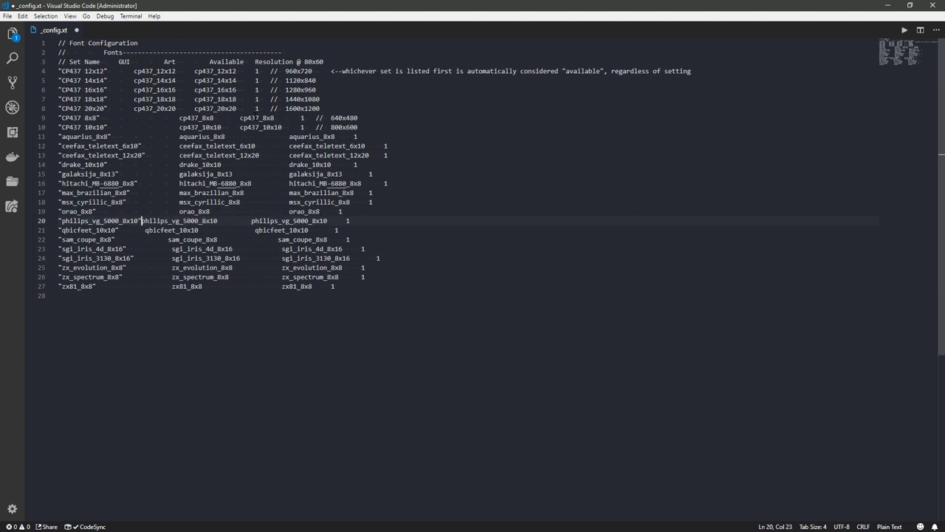
Replace the spaces after the "qbicfeet_10x10" set name with tabs, aligning its GUI entry at column 33
key(Down)
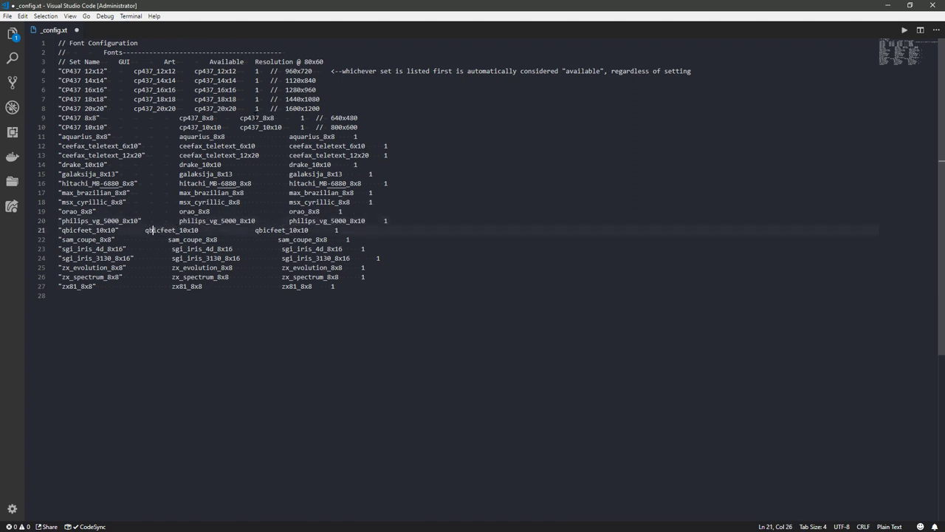
key(BackSpace)
key(BackSpace)
key(BackSpace)
key(Tab)
key(Tab)
key(Tab)
key(Tab)
Replace the spaces after the "sam_coupe_8x8" set name with tabs, aligning its GUI entry at column 33
key(Down)
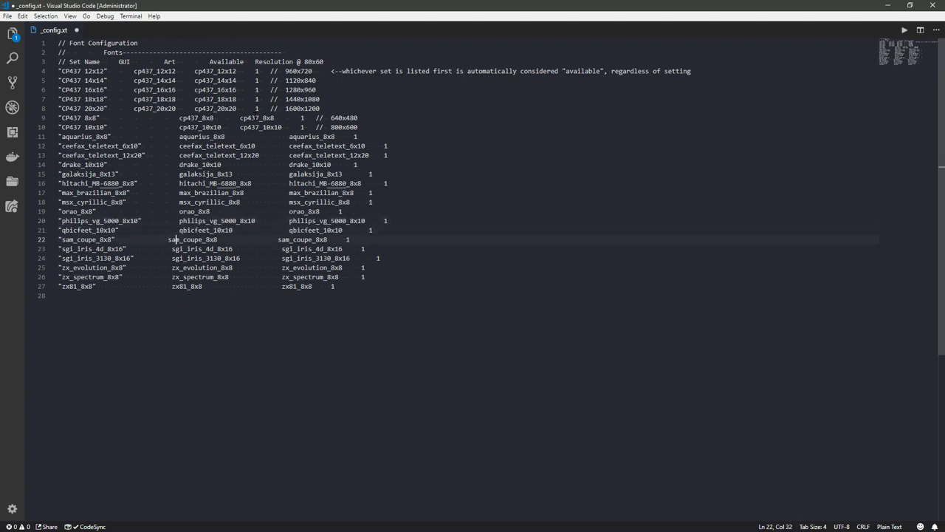
key(BackSpace)
key(BackSpace)
key(BackSpace)
key(BackSpace)
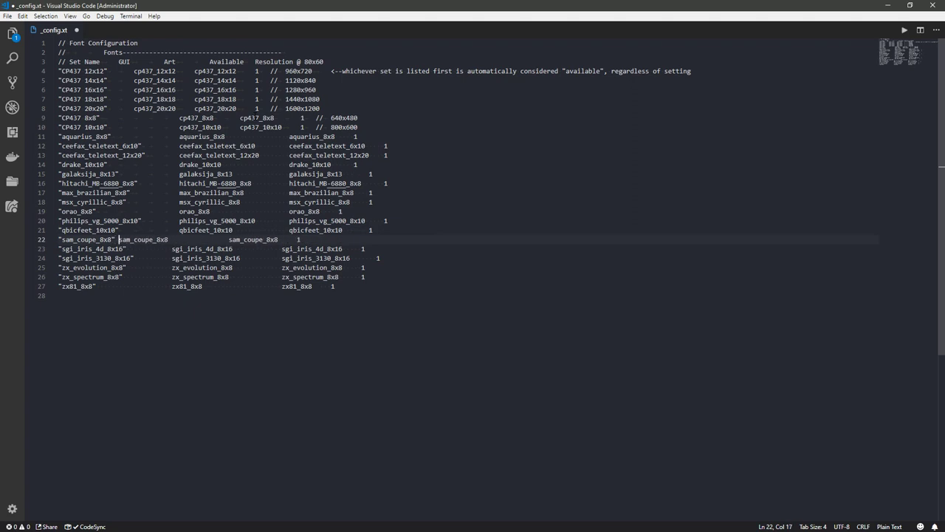
key(Tab)
key(Tab)
key(Tab)
key(Tab)
Replace the spaces after the "sgi_iris_4d_8x16" set name with tabs, aligning its GUI entry at column 33
key(Down)
key(BackSpace)
key(BackSpace)
key(BackSpace)
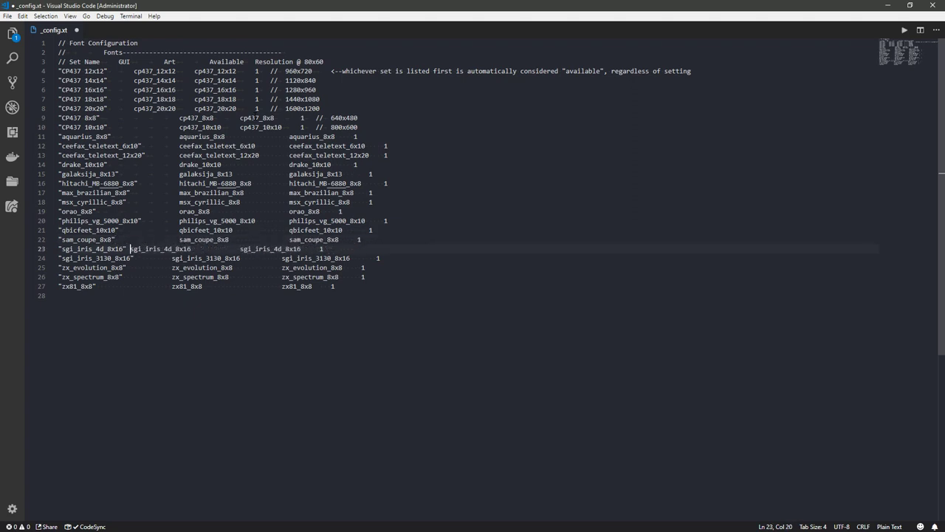
key(Tab)
key(Tab)
key(Tab)
key(Tab)
Replace the spaces after the "sgi_iris_3130_8x16" set name with tabs, aligning its GUI entry at column 33
key(Down)
key(BackSpace)
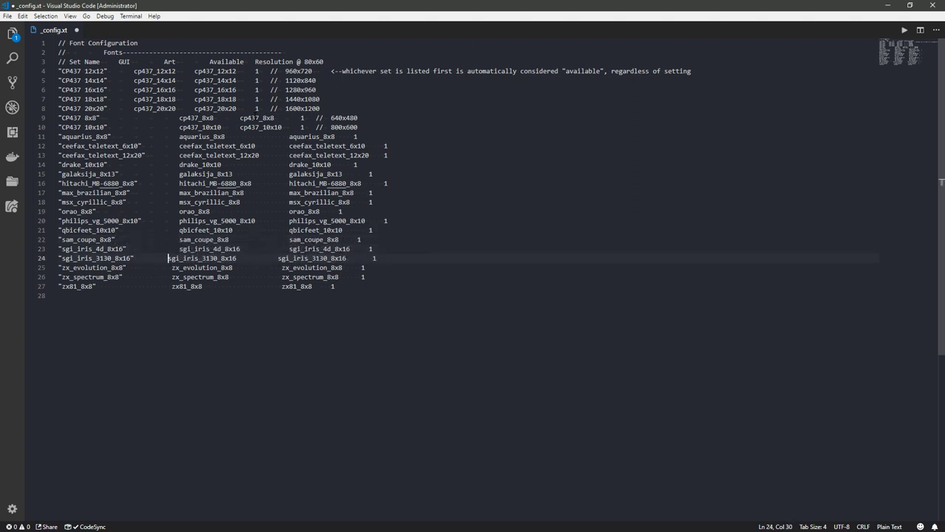
key(BackSpace)
key(BackSpace)
key(BackSpace)
key(BackSpace)
key(BackSpace)
key(BackSpace)
key(BackSpace)
key(BackSpace)
key(BackSpace)
key(Tab)
key(Tab)
key(Tab)
Replace the spaces after the "zx_evolution_8x8" set name with tabs, aligning its GUI entry at column 33
key(Down)
key(BackSpace)
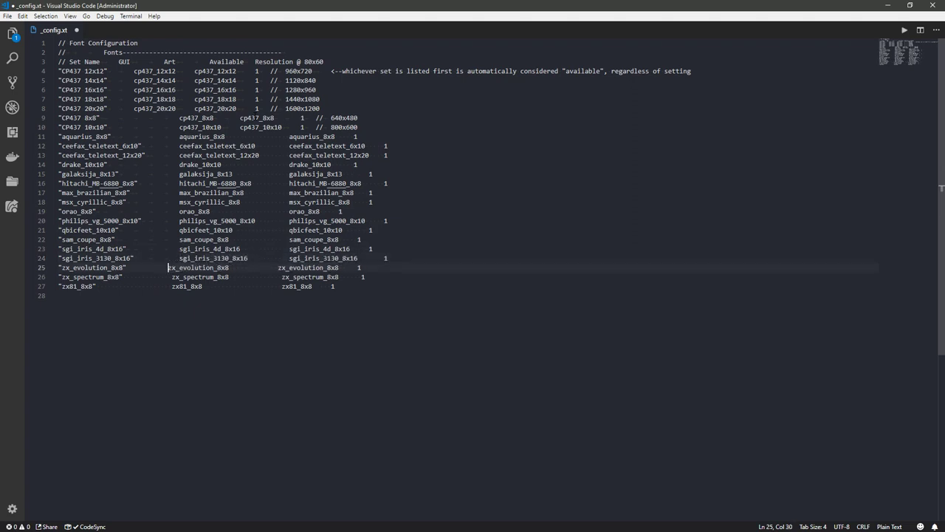
key(BackSpace)
key(BackSpace)
key(BackSpace)
key(BackSpace)
key(BackSpace)
key(BackSpace)
key(BackSpace)
key(BackSpace)
key(BackSpace)
key(BackSpace)
key(Tab)
key(Tab)
key(Tab)
key(Tab)
Replace the spaces after the "zx_spectrum_8x8" set name with tabs, aligning its GUI entry at column 33
key(Down)
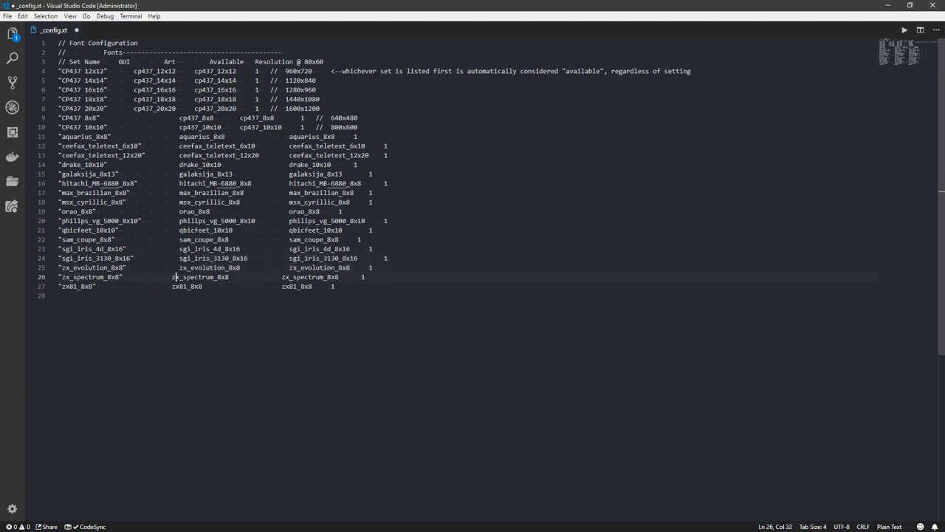
key(BackSpace)
key(BackSpace)
key(BackSpace)
key(BackSpace)
key(BackSpace)
key(BackSpace)
key(BackSpace)
key(BackSpace)
key(BackSpace)
key(BackSpace)
key(BackSpace)
key(Tab)
key(Tab)
key(Tab)
key(Tab)
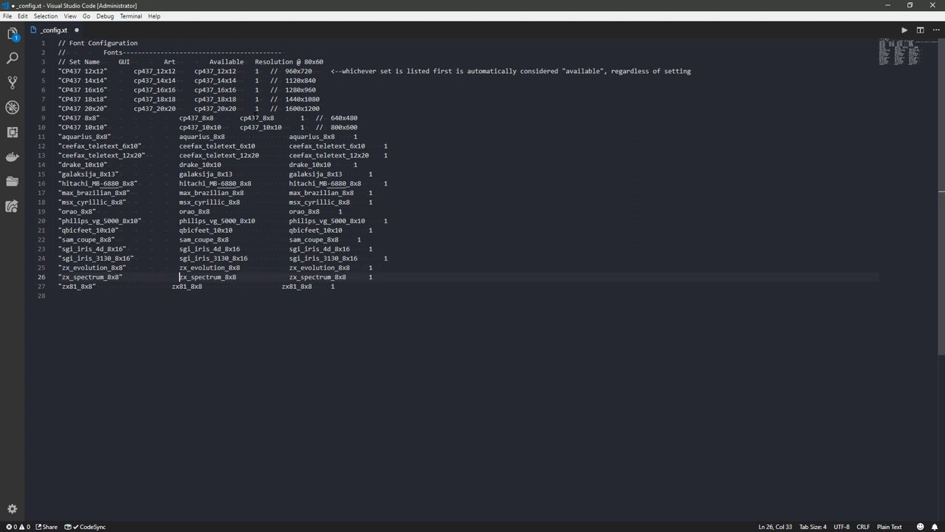
Replace the spaces after the "zx81_8x8" set name with tabs, aligning its GUI entry at column 33
key(Down)
key(BackSpace)
key(BackSpace)
key(BackSpace)
key(BackSpace)
key(BackSpace)
key(BackSpace)
key(BackSpace)
key(BackSpace)
key(BackSpace)
key(BackSpace)
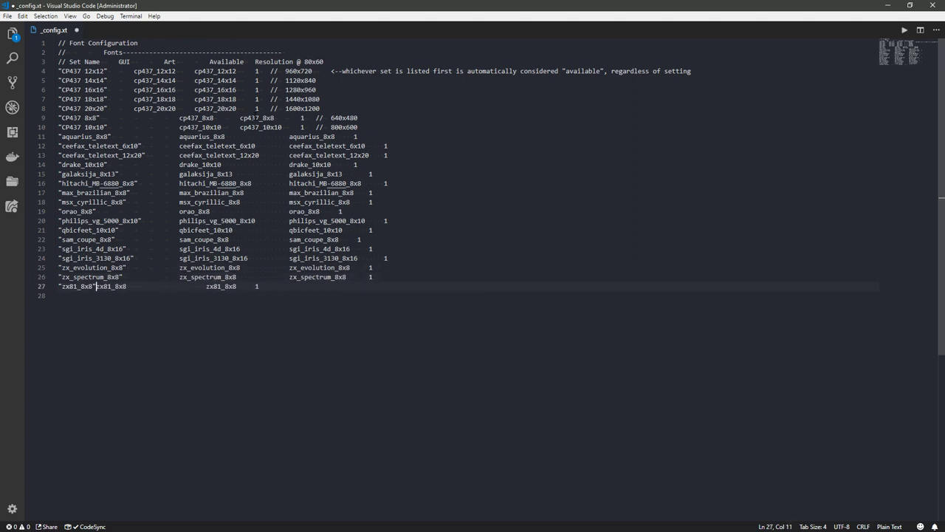
key(Tab)
key(Tab)
key(Tab)
key(Tab)
key(Tab)
key(Tab)
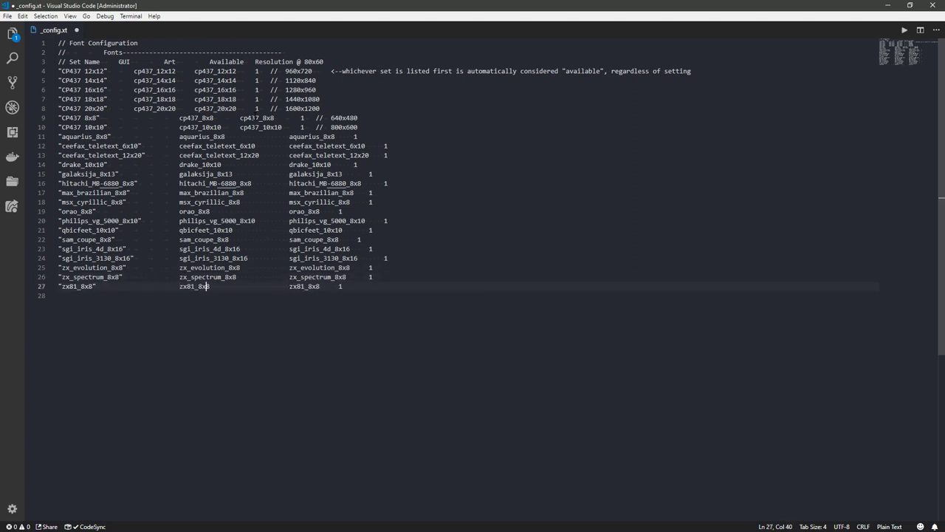
Replace the spaces between the GUI and Art entries of the aquarius_8x8 row with tabs, aligning the Art entry at column 57
drag(228, 137, 289, 137)
key(Tab)
key(Tab)
key(Tab)
Replace the spaces before the Art entries of both ceefax_teletext rows with tabs, aligning them at column 57
drag(256, 147, 285, 146)
key(Tab)
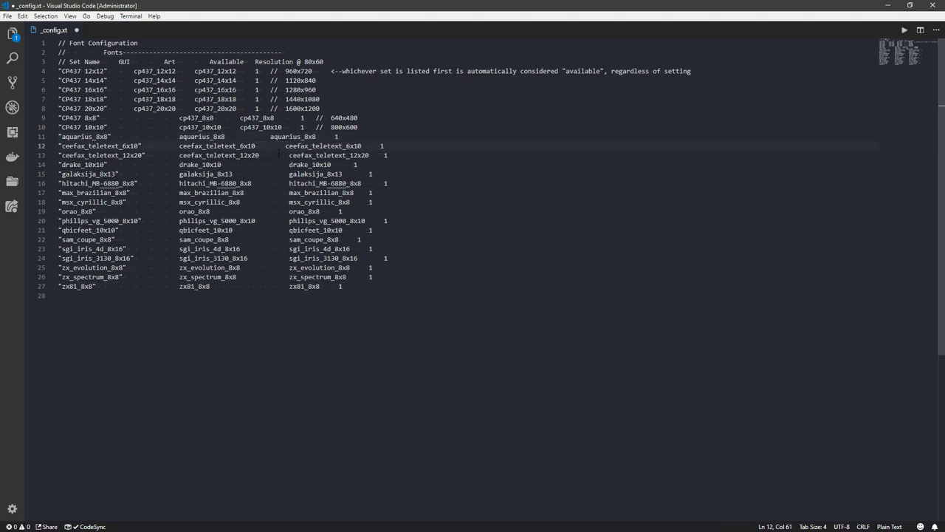
key(BackSpace)
drag(259, 156, 293, 156)
key(Tab)
Replace the spaces before the Art entries of the drake_10x10 and galaksija_8x13 rows with tabs, aligning them at column 57
drag(225, 165, 290, 164)
key(Tab)
key(Tab)
key(Tab)
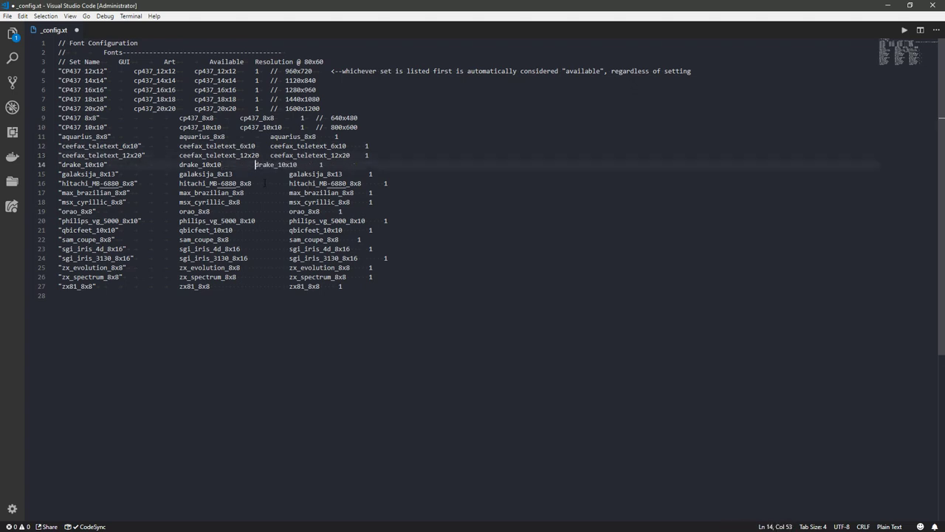
drag(233, 173, 286, 173)
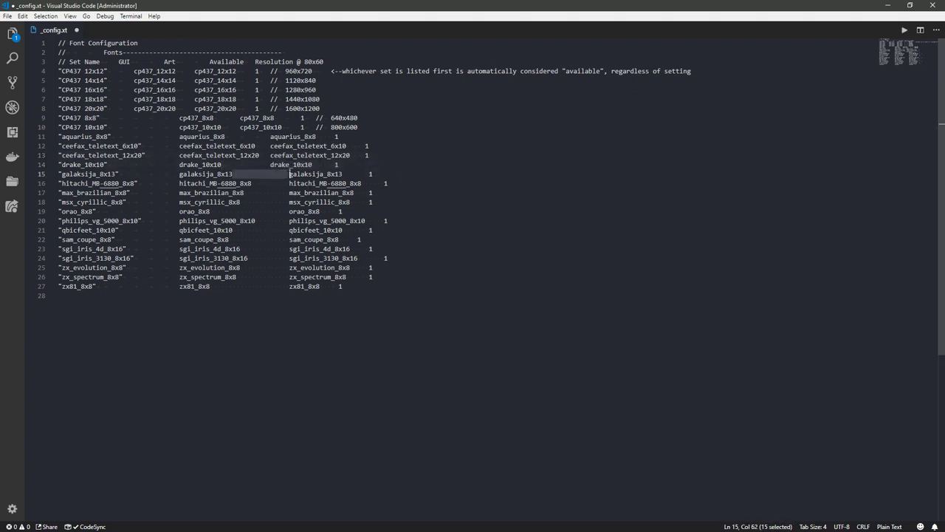
key(Tab)
key(Tab)
key(Tab)
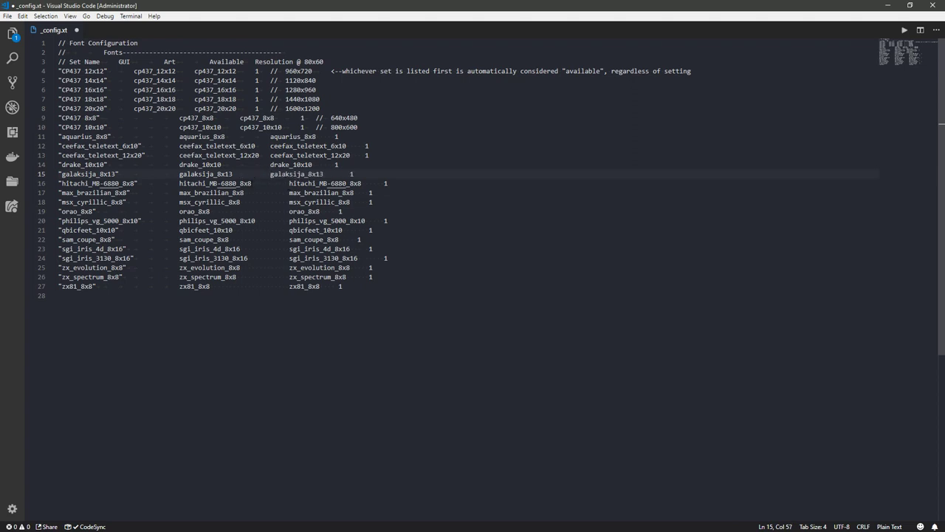
Replace the spaces before the Art entry of the hitachi_MB-6880_8x8 row with tabs, aligning it at column 57
drag(252, 183, 288, 183)
right_click(289, 183)
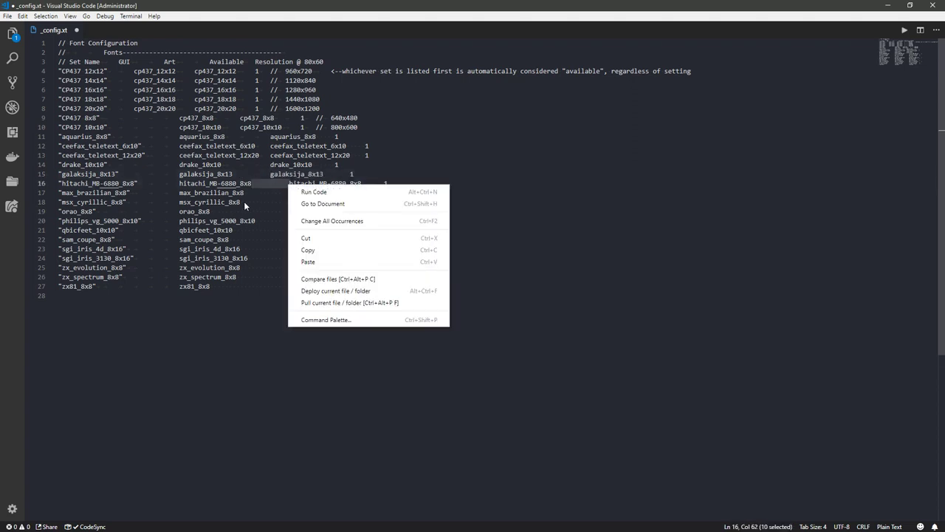
key(Escape)
key(Tab)
key(Tab)
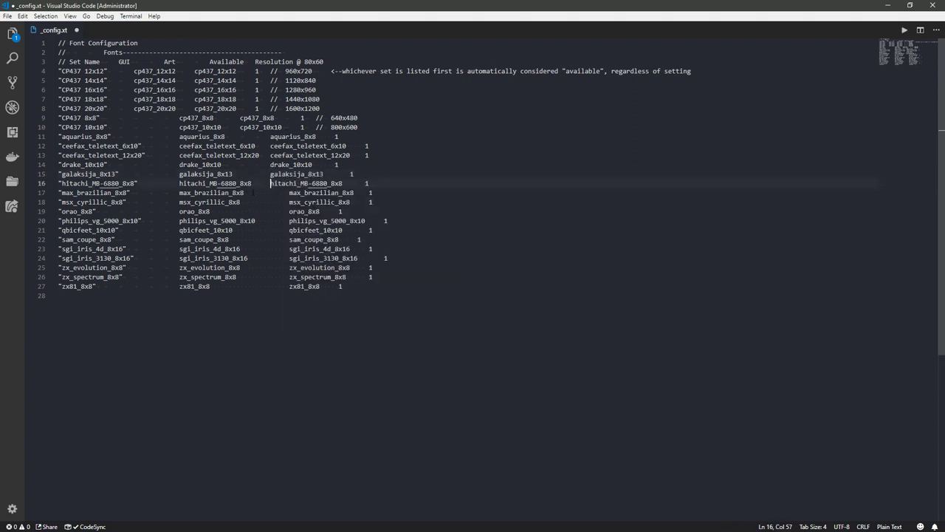
Replace the spaces before the Art entries of the max_brazilian_8x8 and msx_cyrillic_8x8 rows with tabs, aligning them at column 57
drag(245, 193, 292, 203)
key(Tab)
key(Tab)
key(Tab)
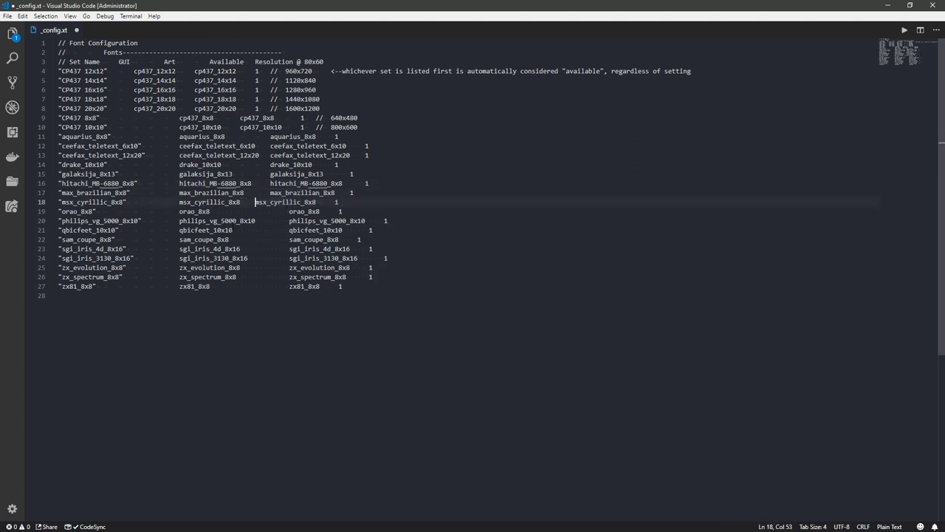
key(Tab)
Replace the spaces before the Art entries of the orao_8x8 and philips_vg_5000_8x10 rows with tabs, aligning them at column 57
drag(210, 211, 286, 211)
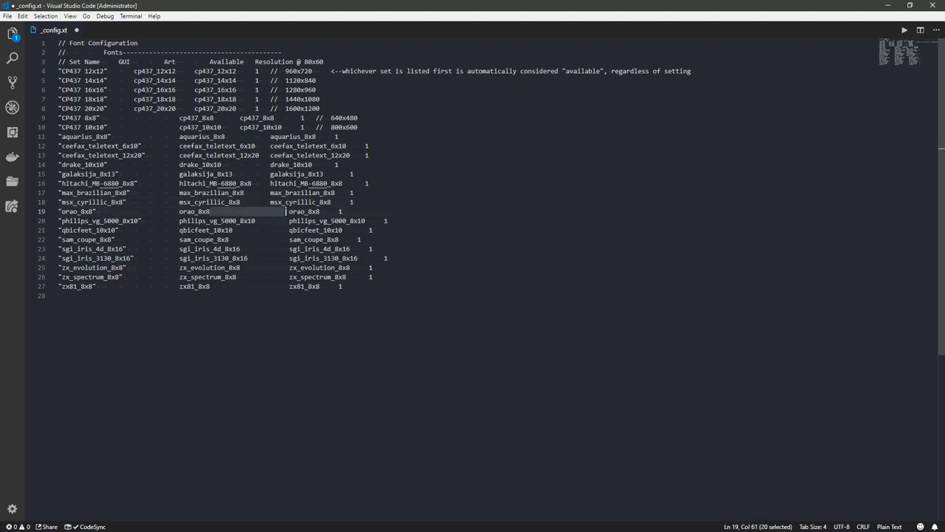
key(Tab)
key(Tab)
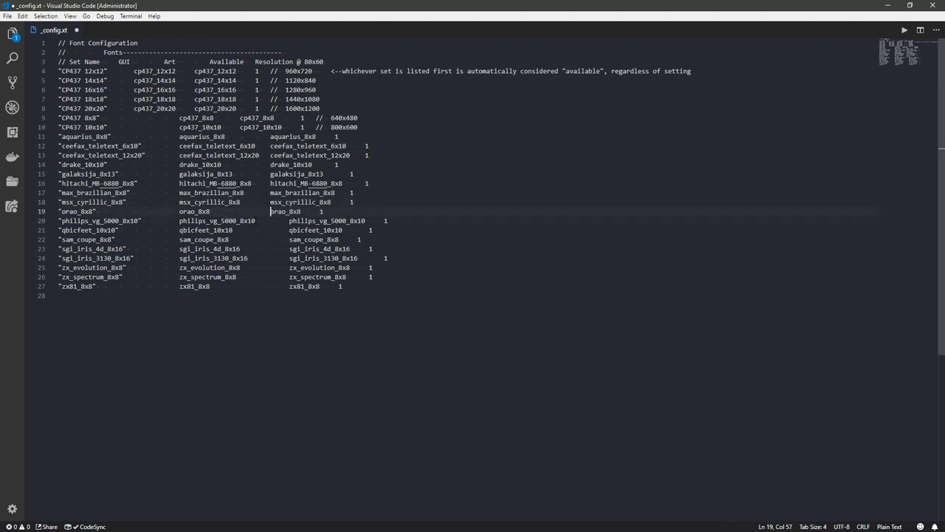
drag(256, 221, 291, 221)
key(Tab)
key(Tab)
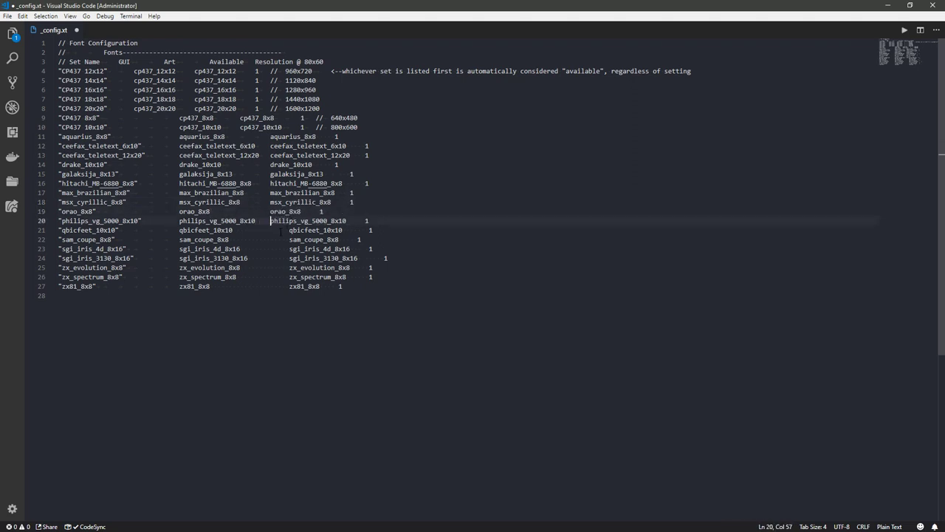
Replace the spaces before the Art entry of the qbicfeet_10x10 row with tabs, aligning it at column 57
drag(232, 230, 290, 230)
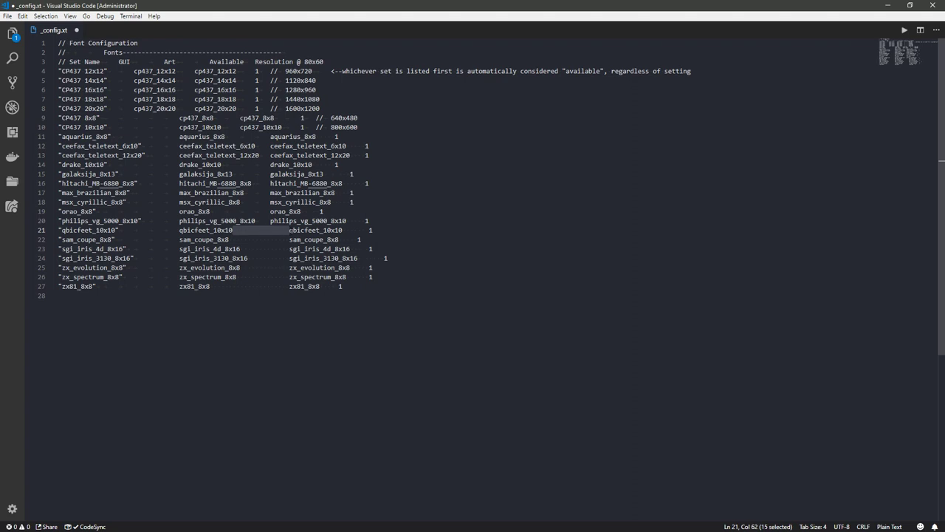
key(Tab)
key(Tab)
Replace the spaces before the Art entries in the rows from sam_coupe_8x8 to zx_spectrum_8x8 with tabs, aligning them at column 57
drag(232, 239, 290, 277)
key(Tab)
key(Tab)
key(Tab)
key(Tab)
key(Tab)
key(Tab)
key(Tab)
key(Tab)
key(Tab)
key(Tab)
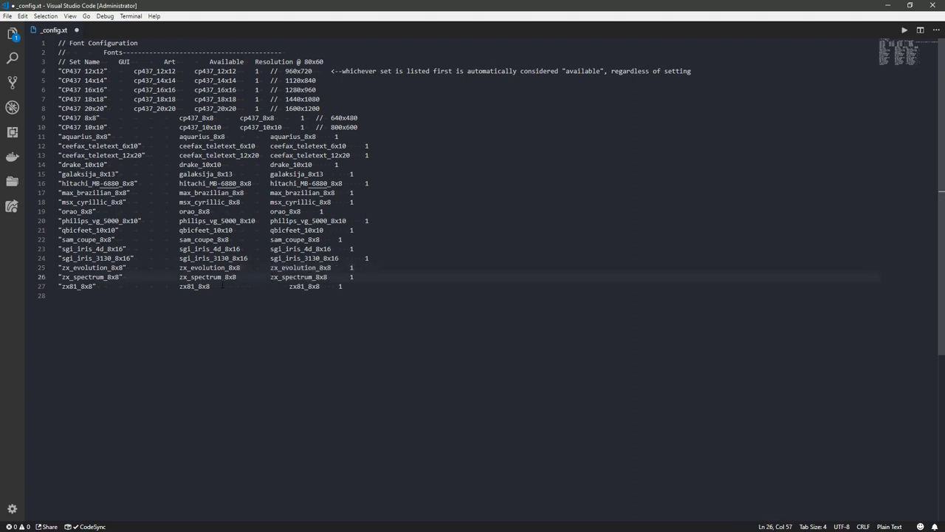
Replace the spaces before the Art entry of the zx81_8x8 row with tabs, aligning it at column 57
drag(210, 286, 291, 285)
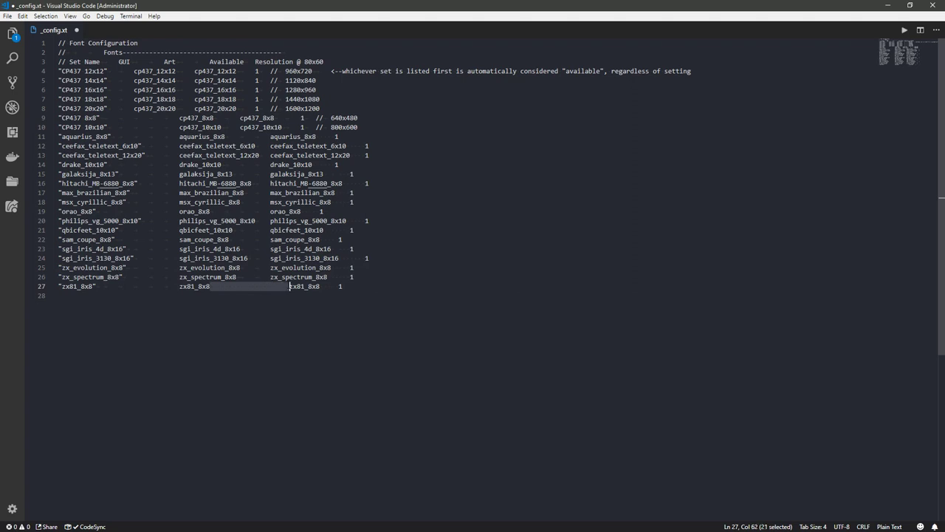
key(Tab)
key(Tab)
key(Tab)
key(Tab)
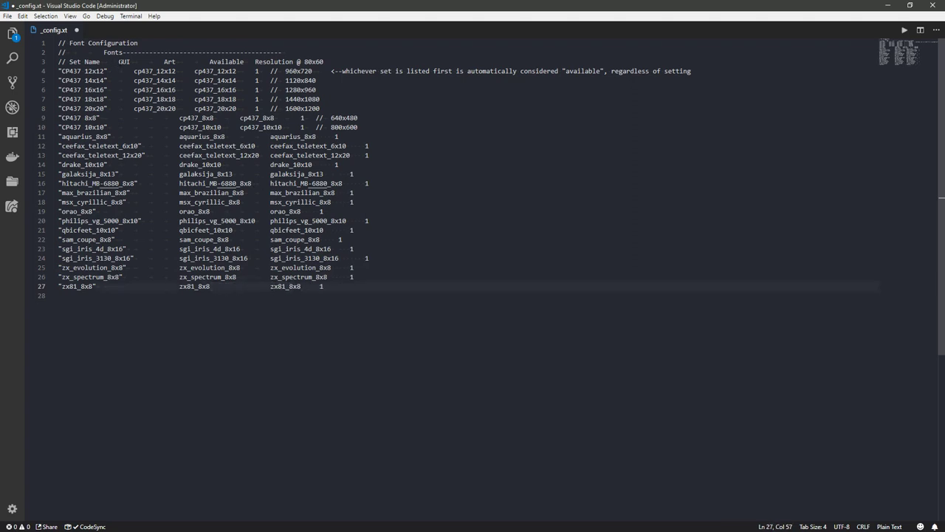
click(120, 62)
click(120, 80)
key(Down)
key(Down)
key(Down)
key(Down)
key(Down)
key(Down)
key(Down)
key(Down)
key(Down)
key(Down)
key(Down)
key(Down)
key(Down)
key(Down)
key(Down)
key(Down)
key(Down)
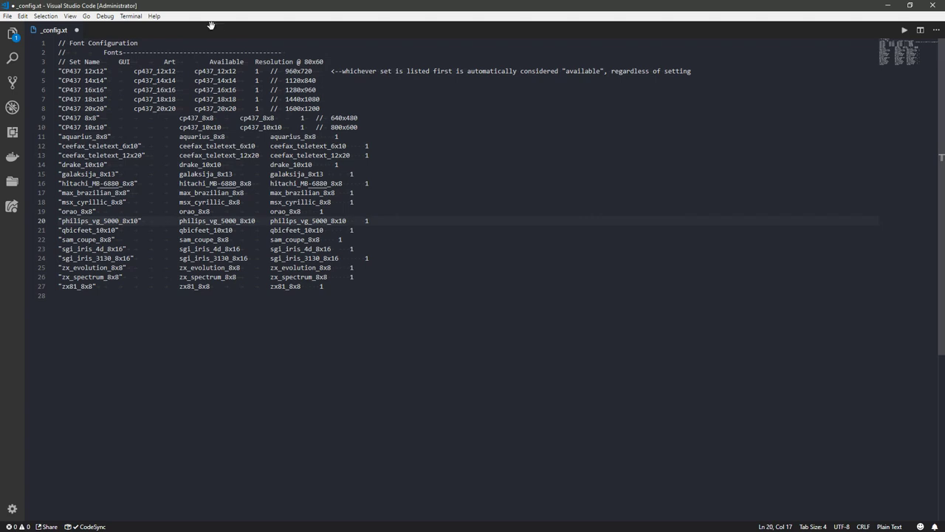
Add two tabs before the Art entries of the CP437 8x8 and CP437 10x10 rows, aligning them at column 57
click(240, 118)
key(Tab)
key(Tab)
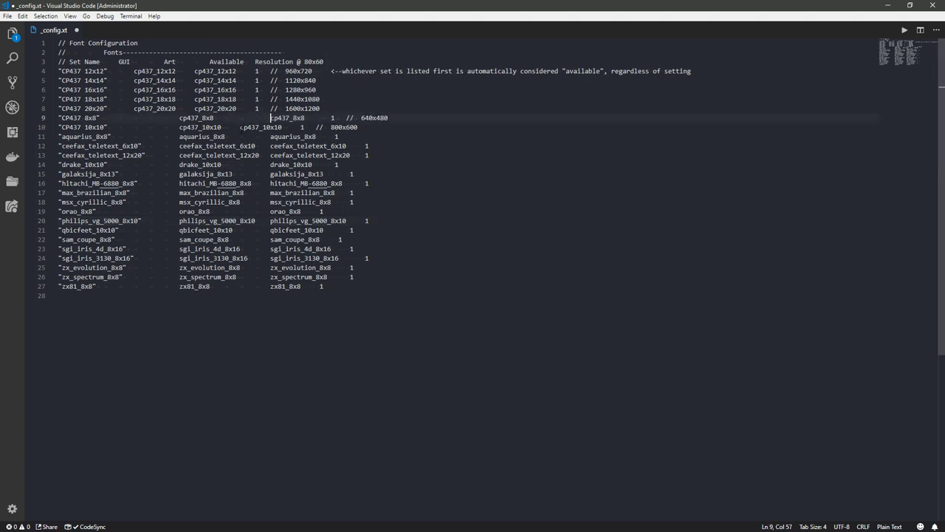
click(240, 127)
key(Tab)
key(Tab)
Add two tabs before the Available values of the CP437 8x8 and CP437 10x10 rows, keeping both aligned
click(327, 118)
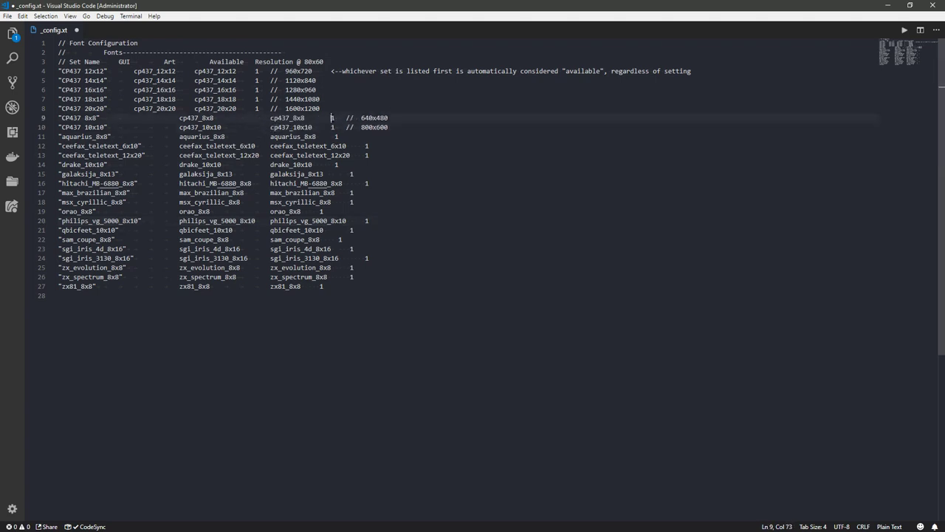
key(Tab)
key(Tab)
click(332, 127)
key(Tab)
key(Tab)
key(Down)
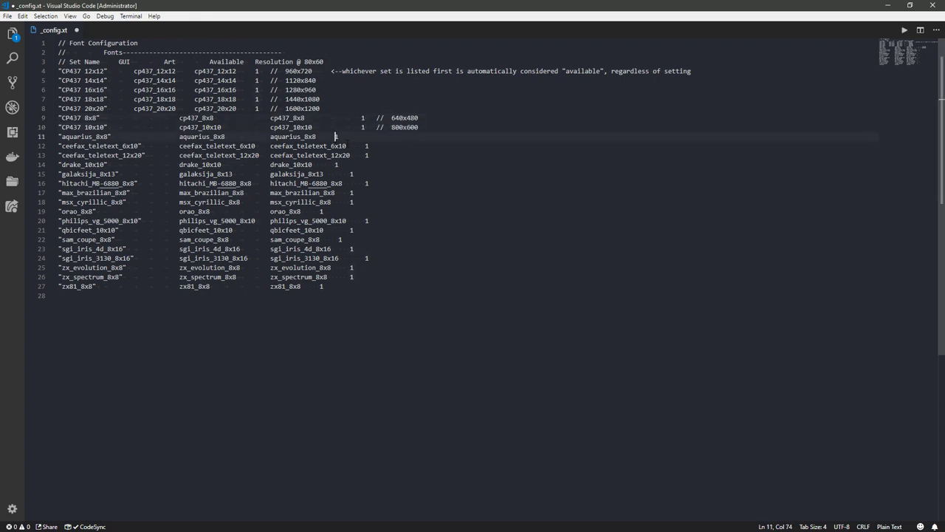
Replace the spaces before the Available value 1 of the aquarius_8x8 row with tabs, aligning it at column 81
key(BackSpace)
key(BackSpace)
key(Tab)
key(Tab)
key(Tab)
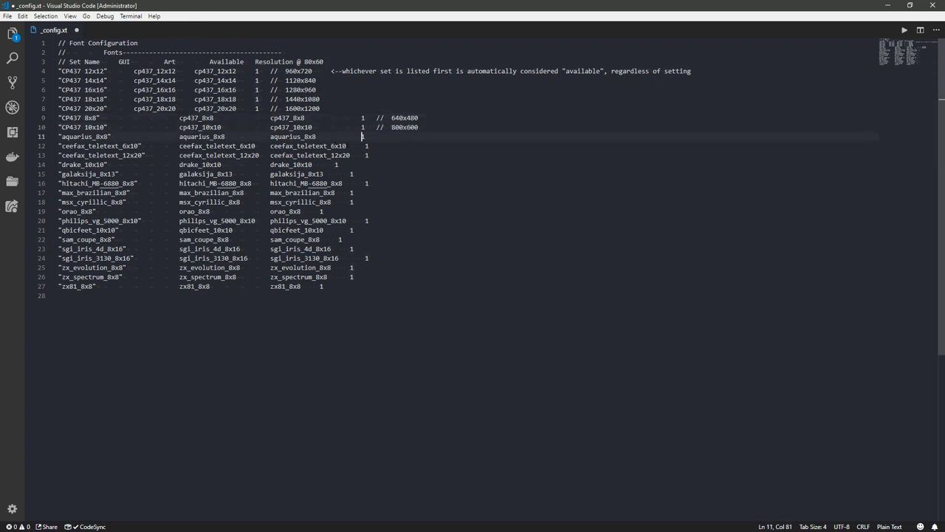
Replace the spaces before the Available values of the ceefax_teletext_6x10 and ceefax_teletext_12x20 rows with a tab each, aligning them at column 81
key(Down)
key(BackSpace)
key(BackSpace)
key(Tab)
key(Down)
key(BackSpace)
key(Tab)
Replace the spaces before the Available values of the drake_10x10 and galaksija_8x13 rows with two tabs each, aligning them at column 81
key(Down)
key(Left)
key(BackSpace)
key(BackSpace)
key(Tab)
key(Tab)
key(Down)
key(Left)
key(BackSpace)
key(Tab)
key(Tab)
Replace the spaces before the Available value of the hitachi_MB-6880_8x8 row with a tab, aligning it at column 81
key(Down)
key(Right)
key(BackSpace)
key(BackSpace)
key(BackSpace)
key(Tab)
Replace the spaces before the Available values of the max_brazilian_8x8 and msx_cyrillic_8x8 rows with tabs, aligning them at column 81
key(Down)
key(Left)
key(BackSpace)
key(Tab)
key(Down)
key(Left)
key(BackSpace)
key(BackSpace)
key(Tab)
key(Tab)
Clear the spacing and Available value after orao_8x8, then re-enter the value 1 after tabs so it aligns at column 81
key(Down)
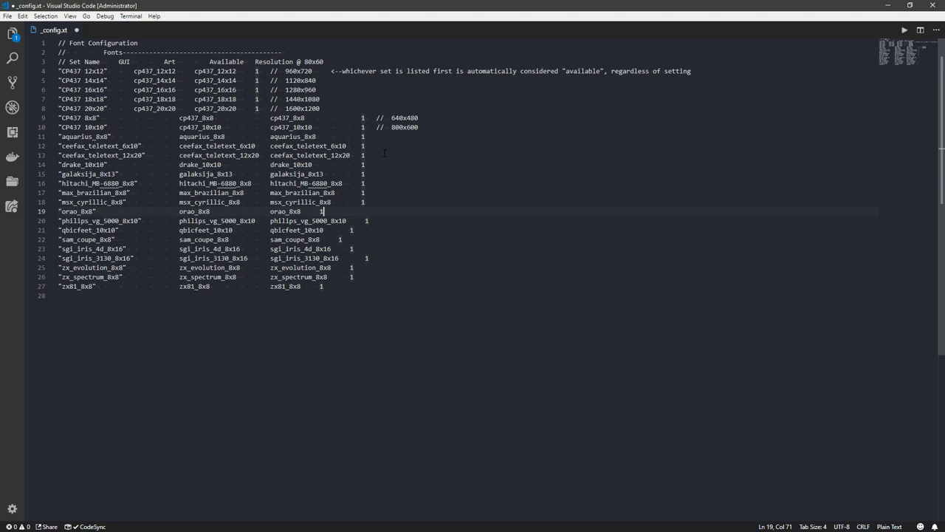
key(Right)
key(Left)
key(BackSpace)
key(BackSpace)
key(BackSpace)
key(BackSpace)
key(BackSpace)
key(BackSpace)
key(Tab)
key(Tab)
key(Tab)
key(Tab)
text(1)
key(Down)
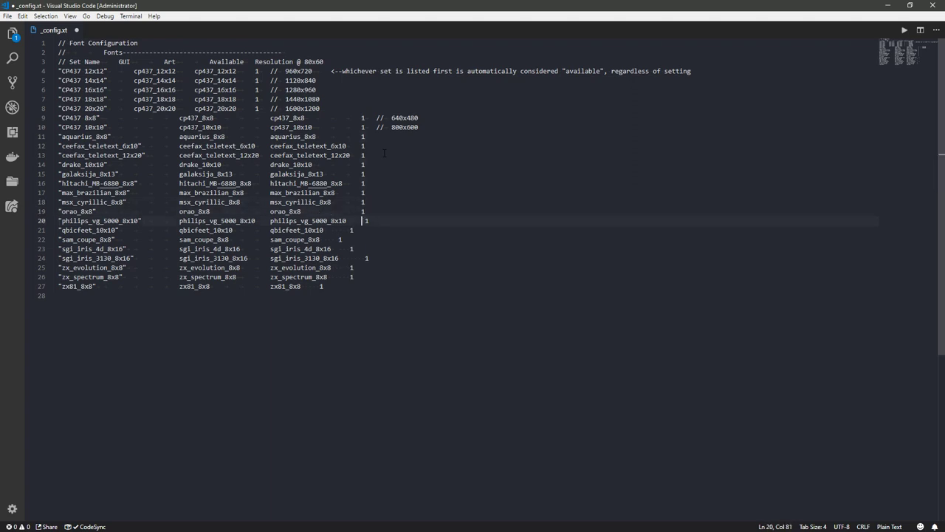
Replace the spacing before the Available values of the philips_vg_5000_8x10 and qbicfeet_10x10 rows with tabs, aligning them at column 81
key(BackSpace)
key(BackSpace)
key(Tab)
key(Down)
key(BackSpace)
key(BackSpace)
key(BackSpace)
key(BackSpace)
key(BackSpace)
key(BackSpace)
key(Tab)
key(Tab)
key(Tab)
Replace the spaces before the Available value of the sam_coupe_8x8 row with three tabs, aligning it at column 81
key(Down)
key(BackSpace)
key(BackSpace)
key(BackSpace)
key(BackSpace)
key(Tab)
key(Tab)
key(Tab)
Replace the spaces before the Available values of the sgi_iris_4d_8x16 and sgi_iris_3130_8x16 rows with two tabs each, aligning them at column 81
key(Down)
key(BackSpace)
key(BackSpace)
key(BackSpace)
key(BackSpace)
key(Tab)
key(Tab)
key(Down)
key(BackSpace)
key(BackSpace)
key(BackSpace)
key(BackSpace)
key(Tab)
key(Tab)
Replace the spaces before the Available values of the zx_evolution_8x8 and zx_spectrum_8x8 rows with two tabs each, aligning them at column 81
key(Down)
key(BackSpace)
key(BackSpace)
key(BackSpace)
key(BackSpace)
key(Tab)
key(Tab)
key(Tab)
key(BackSpace)
key(Down)
key(BackSpace)
key(BackSpace)
key(BackSpace)
key(BackSpace)
key(BackSpace)
key(Tab)
key(Tab)
Replace the spaces before the Available value of the zx81_8x8 row with tabs, aligning it at column 81
key(Down)
key(BackSpace)
key(BackSpace)
key(BackSpace)
key(BackSpace)
key(Tab)
key(Tab)
key(Tab)
key(Tab)
click(377, 128)
key(Up)
key(Home)
key(Right)
key(Right)
key(Right)
key(Right)
key(Right)
key(Right)
key(Right)
key(Right)
key(Right)
key(Down)
key(Up)
key(Down)
key(Down)
key(Down)
key(Down)
key(Down)
key(Down)
key(Down)
key(Home)
key(Down)
key(Up)
key(Down)
key(Down)
key(Up)
key(Up)
Add a tab and the resolution comment "// 640x480" at the end of the aquarius_8x8 row
key(Right)
key(Right)
key(Right)
key(Right)
key(Right)
key(Right)
key(Right)
key(Right)
key(Right)
key(Right)
key(Right)
key(Right)
key(Right)
key(Right)
key(Right)
key(Right)
key(Right)
key(Right)
key(Right)
key(Right)
key(Right)
key(Right)
key(Right)
key(Right)
key(Right)
key(Right)
key(Right)
key(Right)
key(Right)
key(Right)
key(Right)
key(Right)
key(Right)
key(Right)
key(Right)
key(Right)
key(Right)
key(Right)
key(Right)
key(Right)
key(Right)
key(Tab)
text(//  640x480)
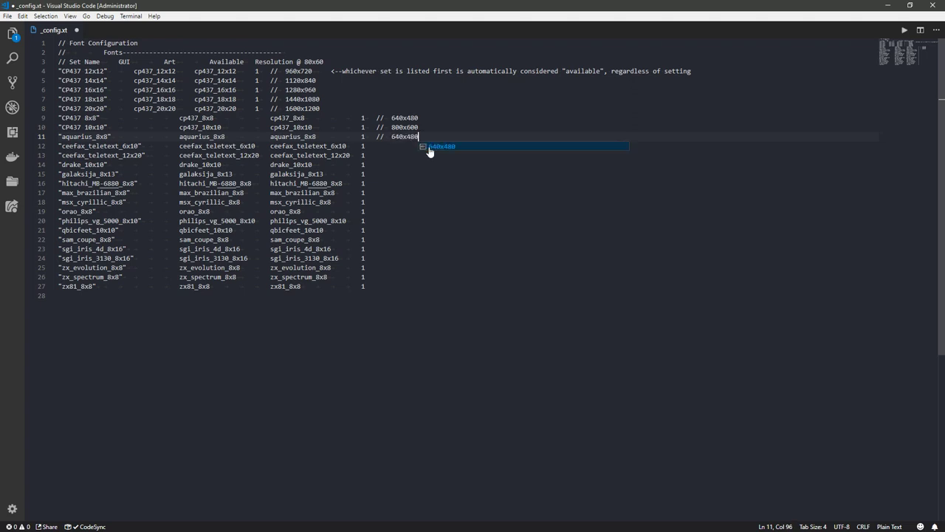
key(Escape)
Add a tab and the resolution comment "// 480x600" at the end of the ceefax_teletext_6x10 row
key(Down)
key(Tab)
text(//)
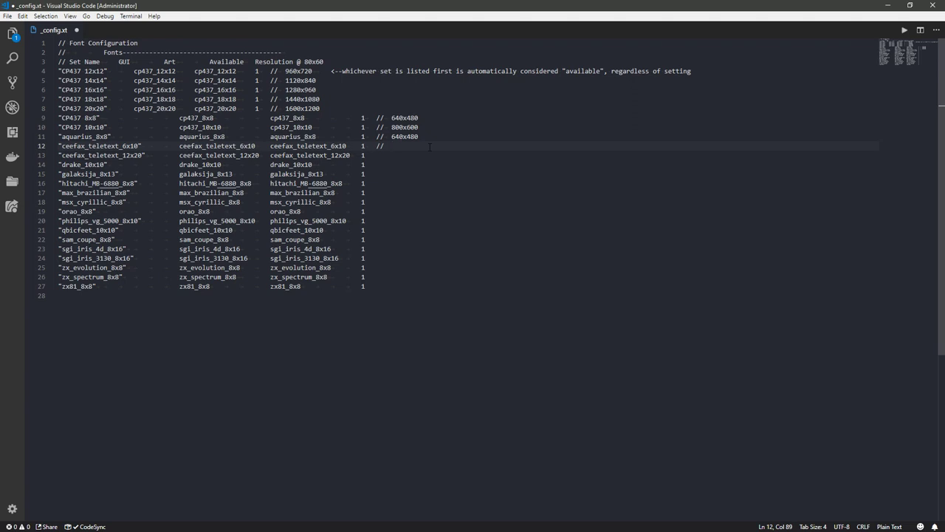
text(  480x600)
Bring up the Calculator and arrange it side by side with the Visual Studio Code window
key(alt+Tab)
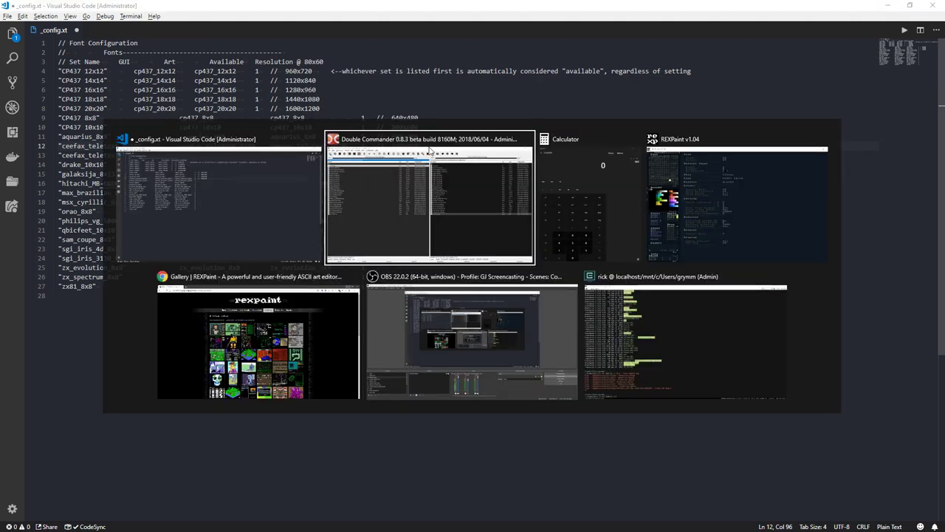
key(alt+Tab)
click(422, 205)
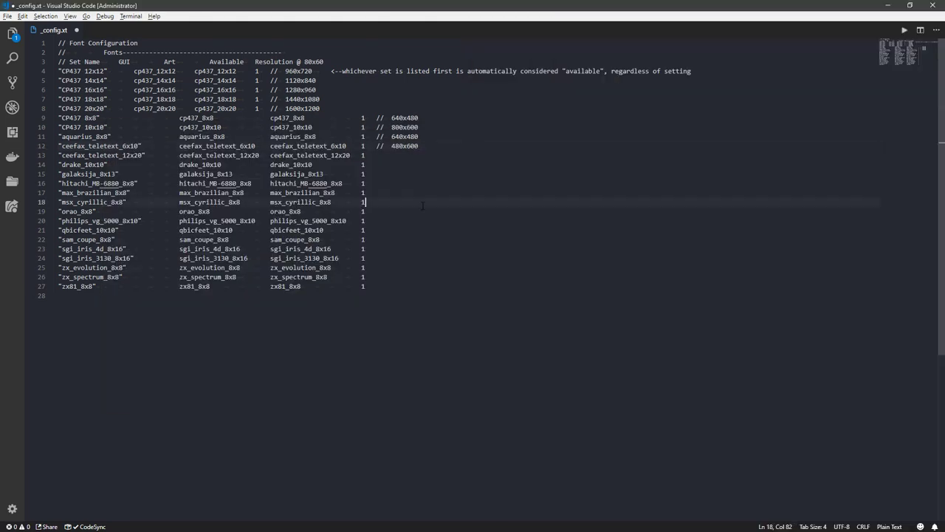
key(super+Left)
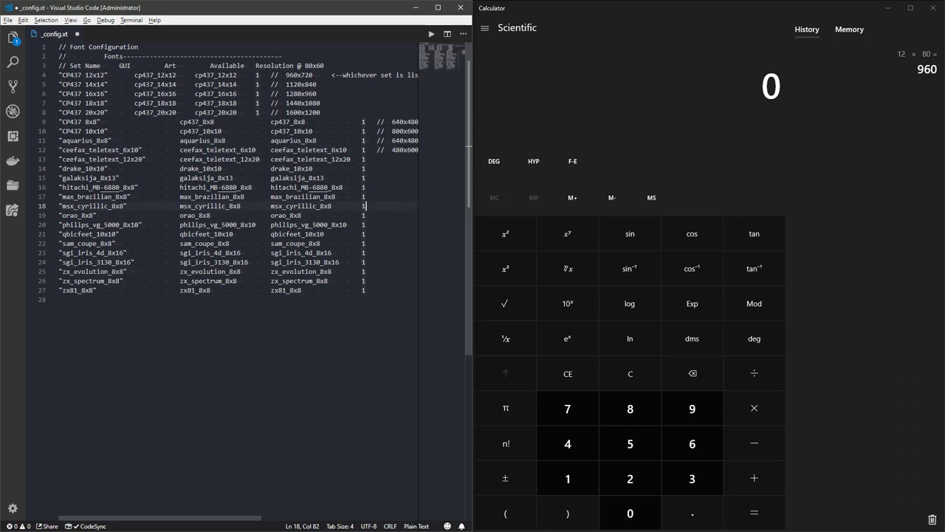
Hide the editor's minimap by running the View: Toggle Minimap command
click(233, 305)
key(ctrl+shift+p)
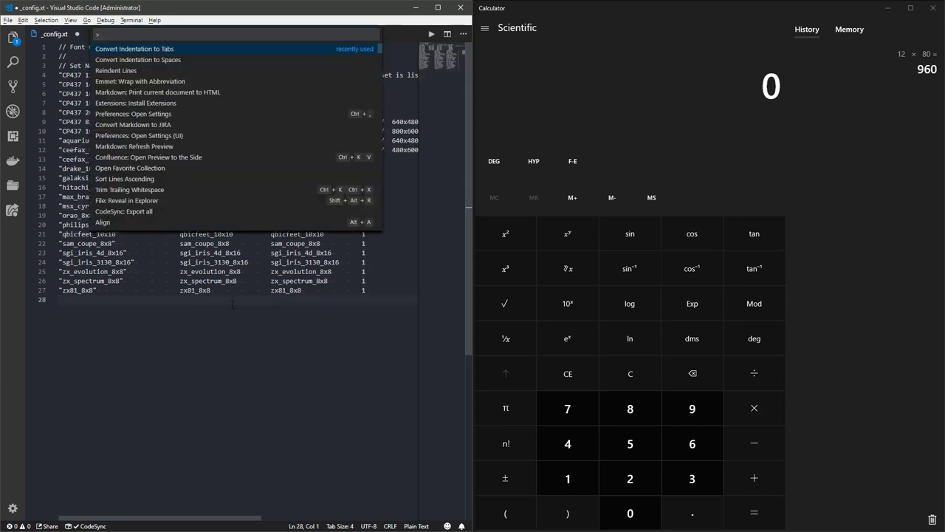
text(hide min)
key(BackSpace)
key(BackSpace)
key(BackSpace)
key(BackSpace)
key(BackSpace)
key(BackSpace)
key(BackSpace)
key(BackSpace)
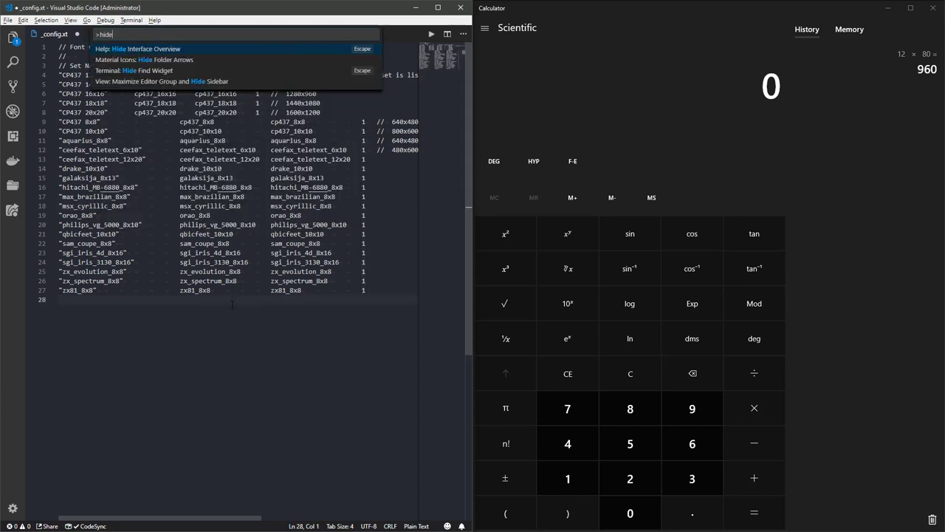
text(mini)
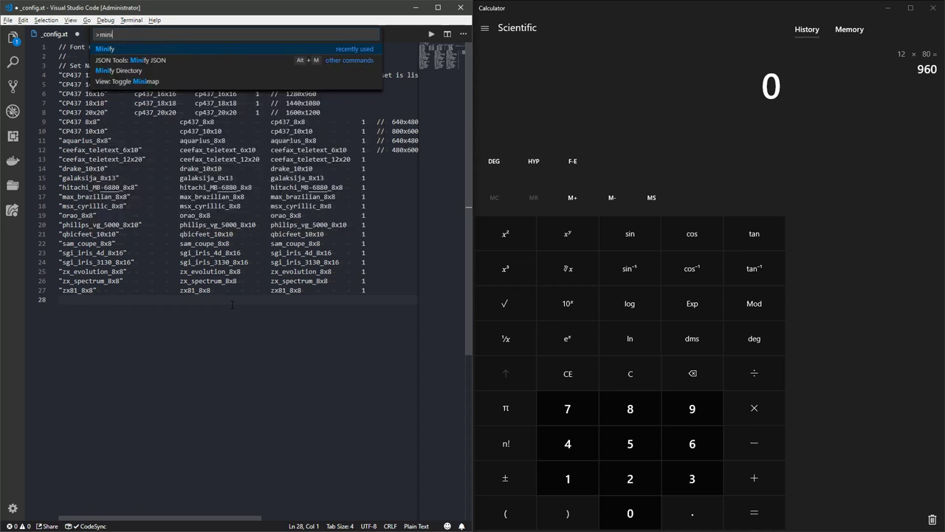
key(Return)
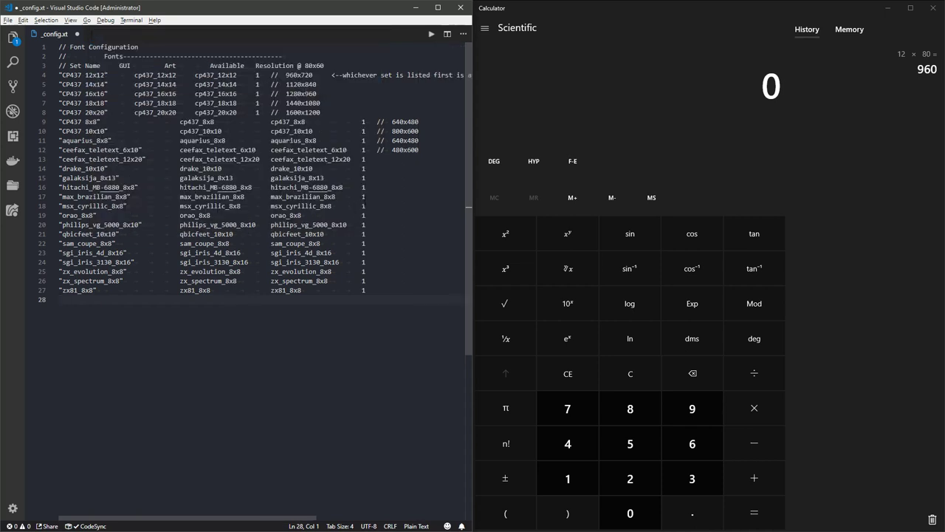
Insert a tab before the GUI heading in line 3, moving it to column 21
click(367, 206)
click(257, 75)
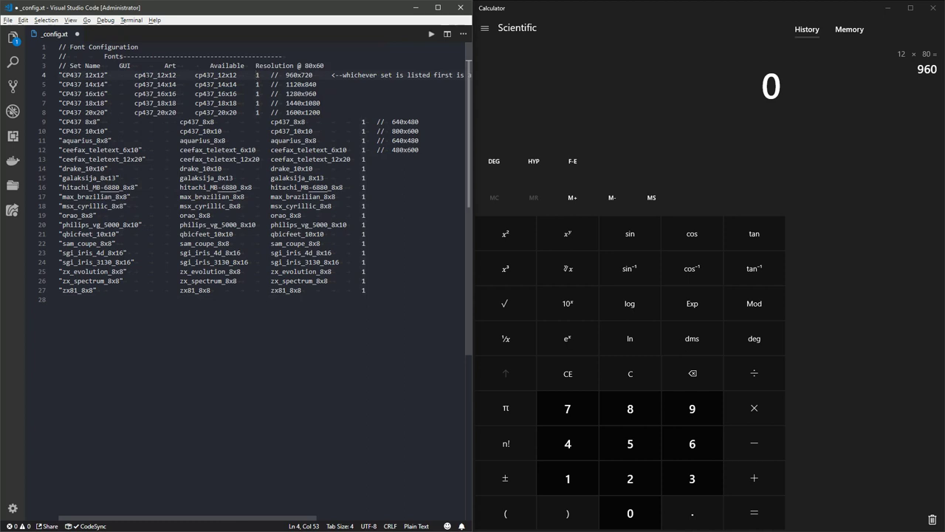
click(134, 67)
key(Left)
key(Left)
key(Tab)
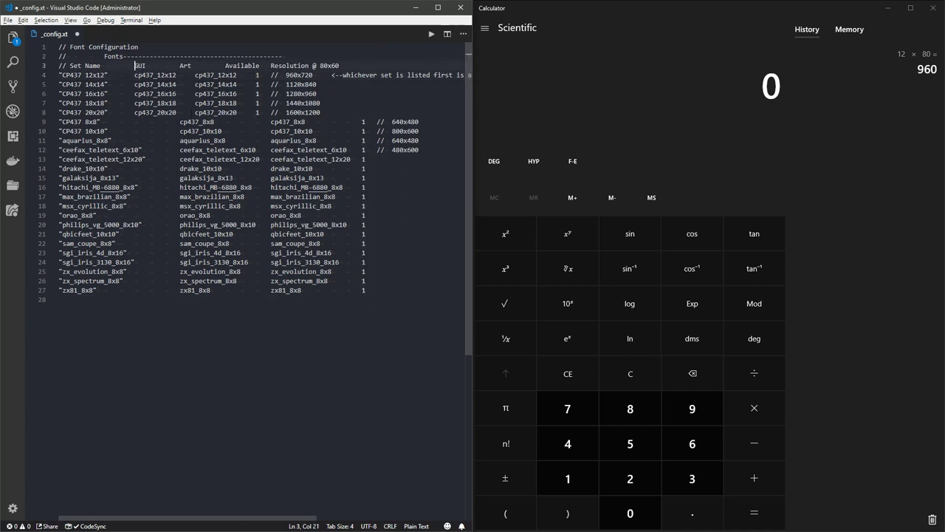
Insert another tab before the GUI heading and three tabs before the first cp437_12x12 value in line 4, moving that value to column 33
key(Tab)
key(Left)
key(Left)
key(Tab)
key(Tab)
key(Tab)
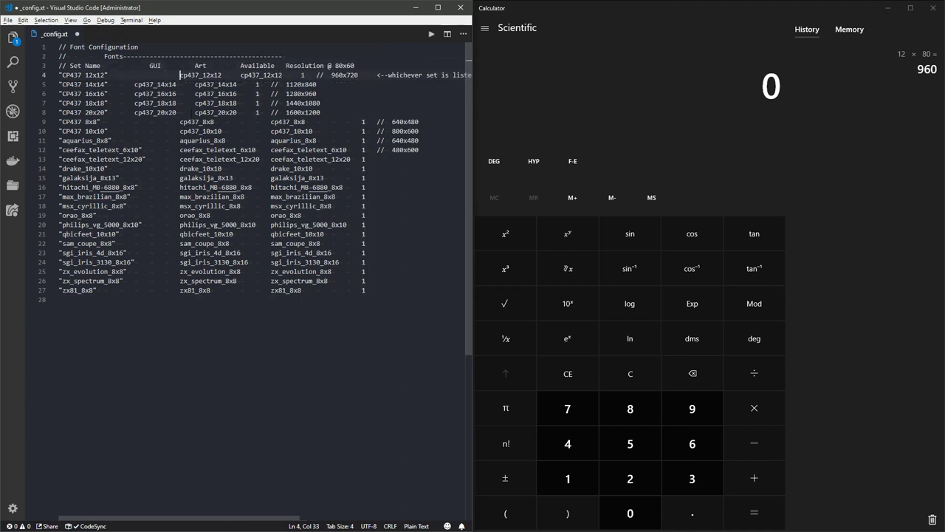
Insert three tabs before the first cp437_14x14 value in line 5 to align it at column 33
key(Down)
key(Left)
key(Left)
key(Tab)
key(Tab)
key(Tab)
Insert three tabs before the first font value in the CP437 16x16, 18x18 and 20x20 rows, aligning them at column 33
key(Down)
key(Left)
key(Left)
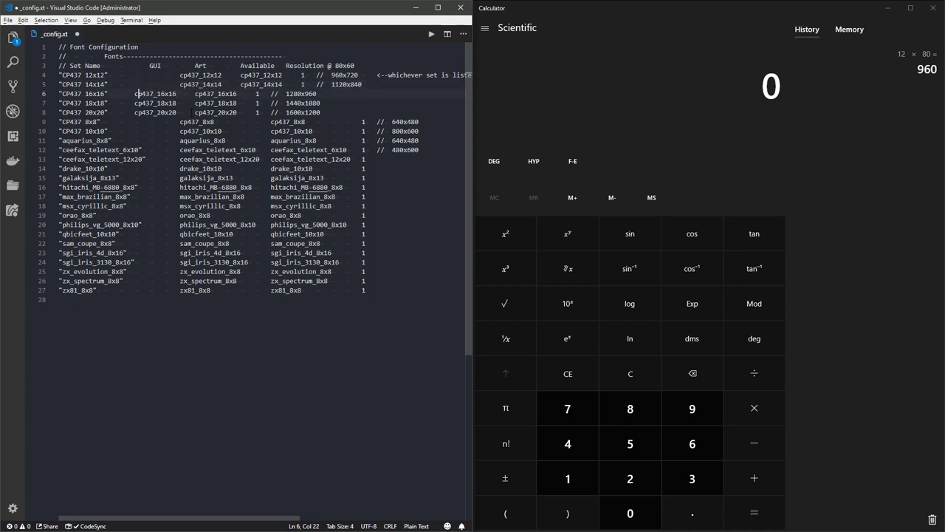
key(Left)
key(Tab)
key(Tab)
key(Tab)
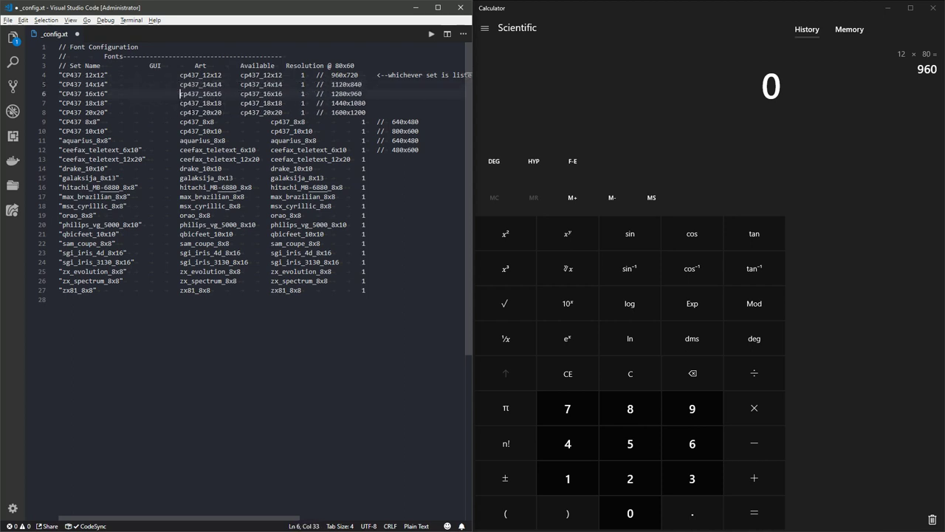
Insert two tabs before the Available heading and the second font values in lines 4 to 8, aligning them at column 57
click(206, 94)
key(ctrl+alt+Down)
key(Tab)
key(Tab)
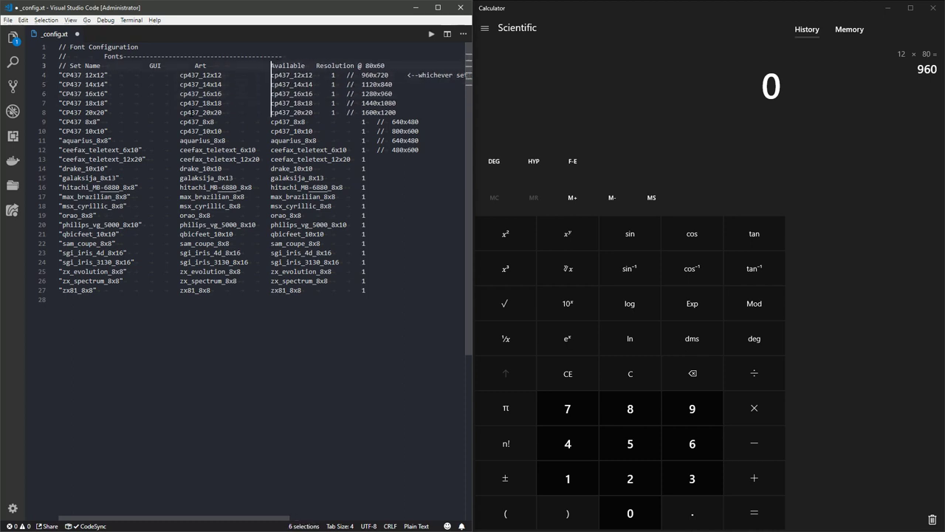
Insert tabs before the Resolution heading and the availability values in lines 4 to 8, aligning them at column 81
key(Escape)
key(Tab)
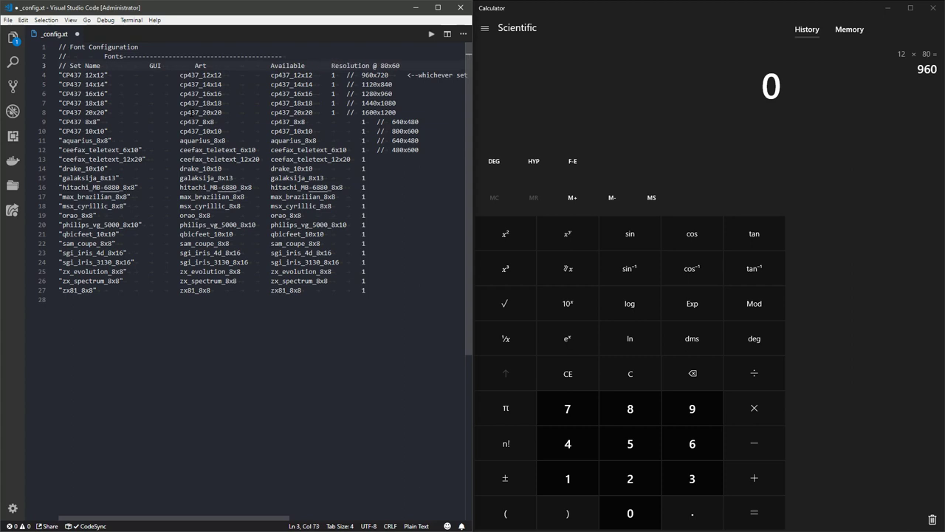
key(ctrl+alt+Down)
key(ctrl+alt+Down)
key(ctrl+alt+Down)
key(ctrl+alt+Down)
key(ctrl+alt+Down)
key(Tab)
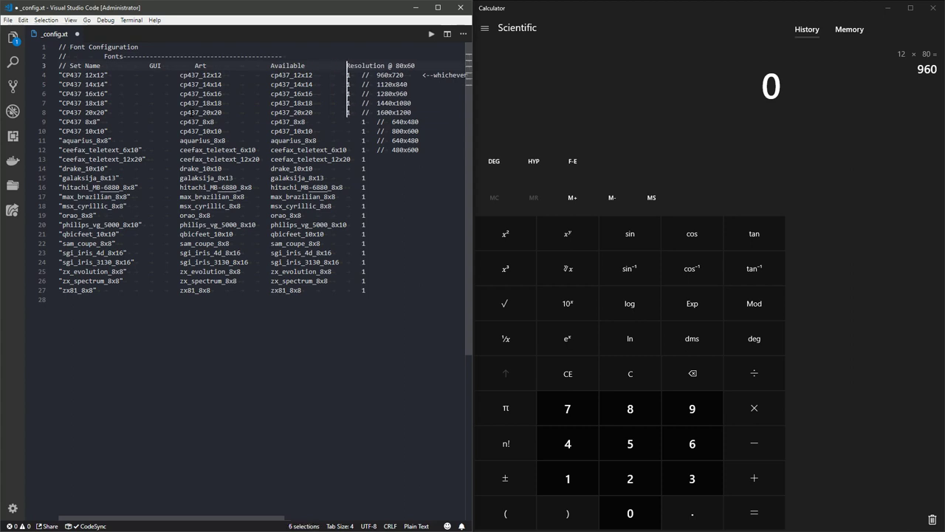
key(Tab)
key(Escape)
Delete the extra tabs before Fonts in line 2 so the line starts with "// Fonts"
key(Up)
key(Right)
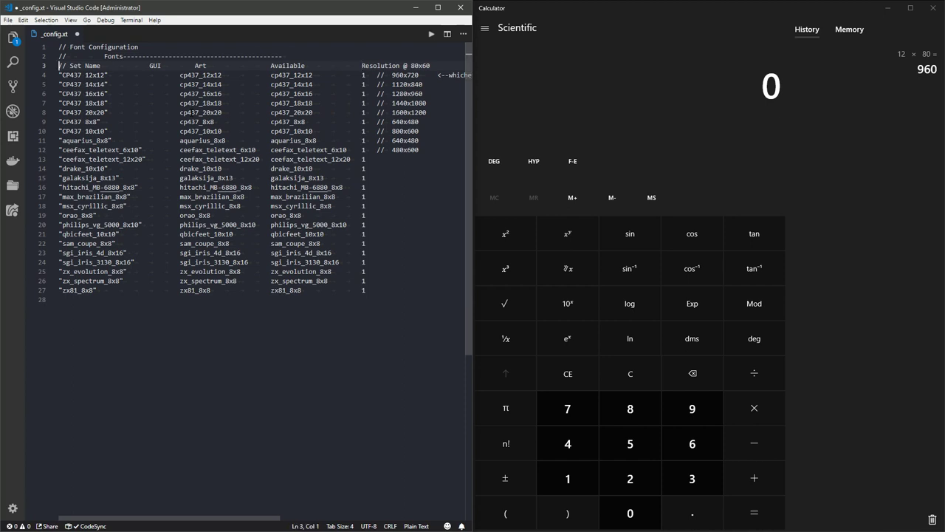
key(Right)
key(Up)
key(Delete)
key(Delete)
key(Delete)
key(Up)
key(Right)
key(End)
key(End)
key(Home)
key(Down)
key(Down)
key(Down)
key(Down)
key(Down)
key(Down)
key(Down)
key(Down)
key(Down)
key(Down)
key(Up)
key(Up)
key(Up)
key(Up)
key(Up)
key(Up)
key(Up)
key(Up)
key(Up)
key(Up)
key(Up)
key(Up)
Insert two tabs before the GUI heading in line 3 to align it with its column of font values
key(Right)
key(Right)
key(Right)
key(Right)
key(Right)
key(Right)
key(Right)
key(Right)
key(Right)
key(Right)
key(Right)
key(Right)
key(Right)
key(Right)
key(Tab)
key(Tab)
Insert three tabs before the Art heading in line 3 to align it with the second column of font values
key(Right)
key(Right)
key(Right)
key(Right)
key(Right)
key(Right)
key(Right)
key(Right)
key(Right)
key(Right)
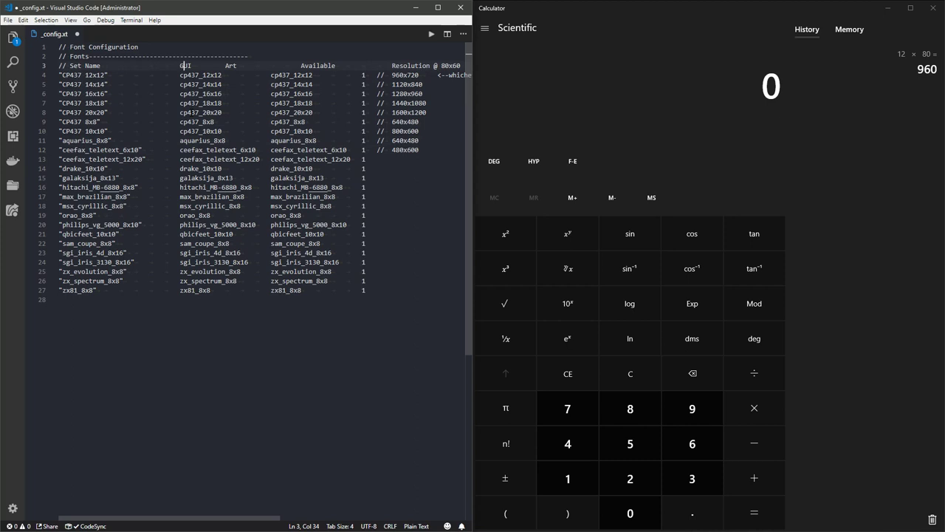
key(Left)
key(Left)
key(Left)
key(Tab)
key(Tab)
key(Tab)
Insert a tab before the Available heading in line 3 to align it with the availability values
key(Right)
key(Right)
key(Right)
key(Right)
key(Right)
key(Right)
key(Right)
key(Right)
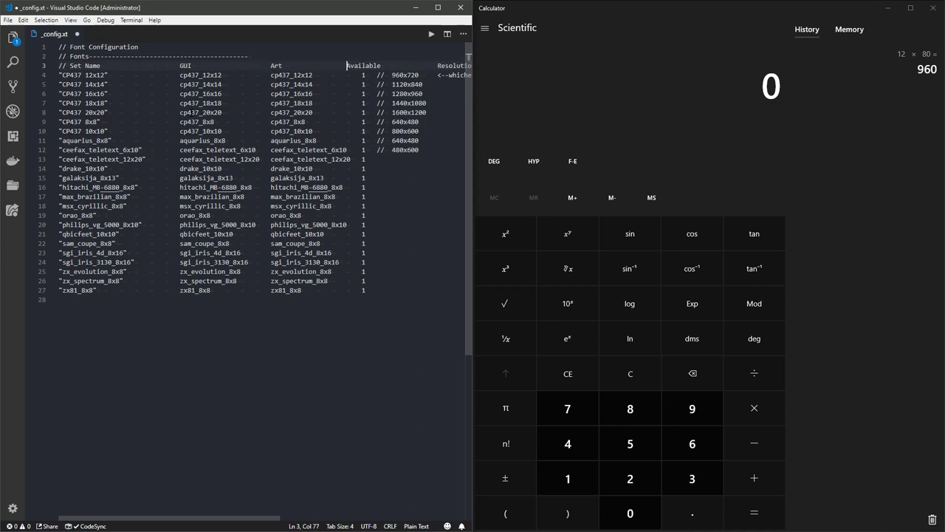
key(Tab)
key(Right)
Move line 4's resolution comment to column 97 with three tabs and delete two tabs before the Resolution heading to match
click(363, 75)
key(Tab)
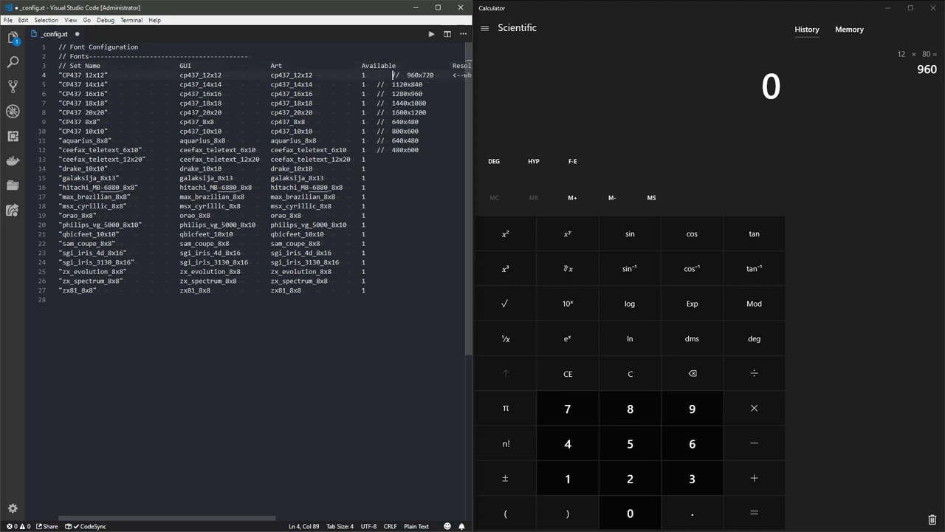
key(Tab)
key(Tab)
key(Up)
key(Delete)
key(Delete)
key(Down)
key(Down)
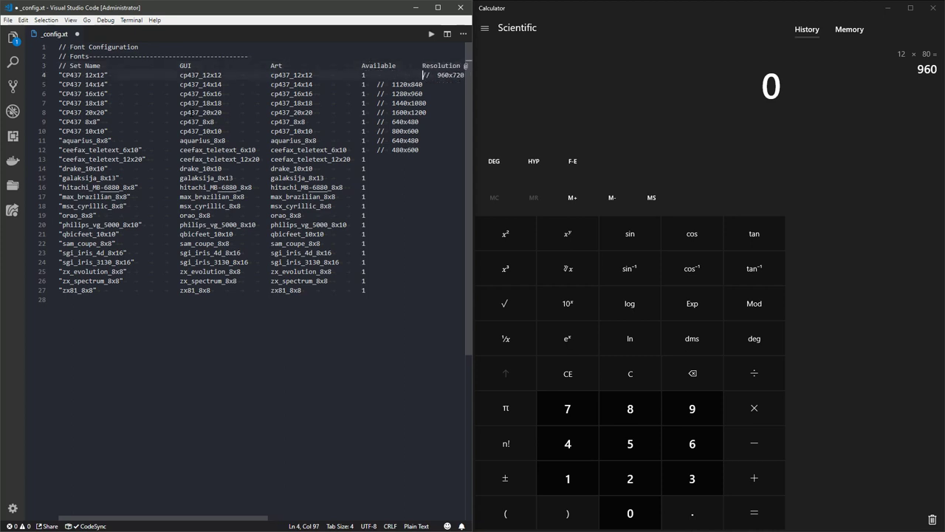
Insert three tabs before the resolution comments in lines 5 to 12, aligning them under the Resolution heading
key(Up)
scroll(192, 112, right, 1)
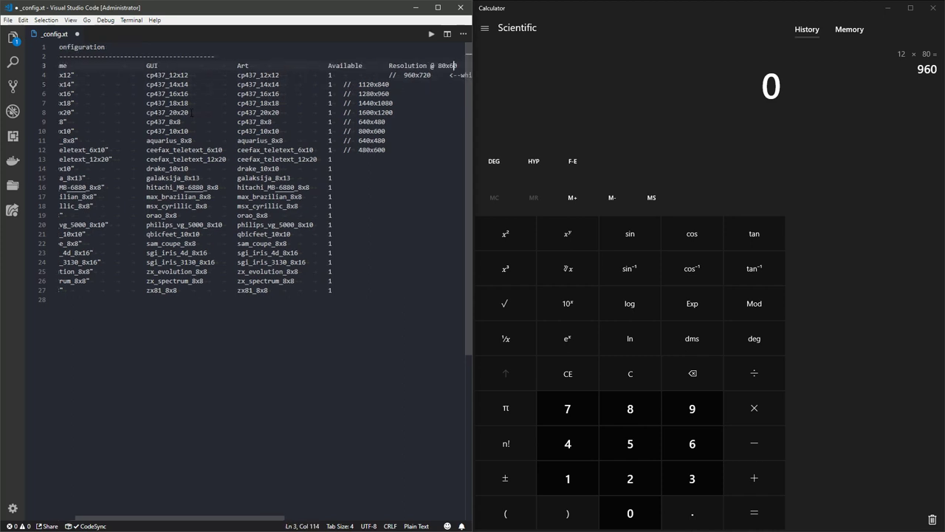
key(Right)
key(Right)
key(Delete)
key(Down)
key(ctrl+Left)
key(ctrl+Left)
key(ctrl+alt+Down)
key(ctrl+alt+Down)
key(ctrl+alt+Down)
key(ctrl+alt+Down)
key(ctrl+alt+Down)
key(ctrl+alt+Down)
key(ctrl+alt+Down)
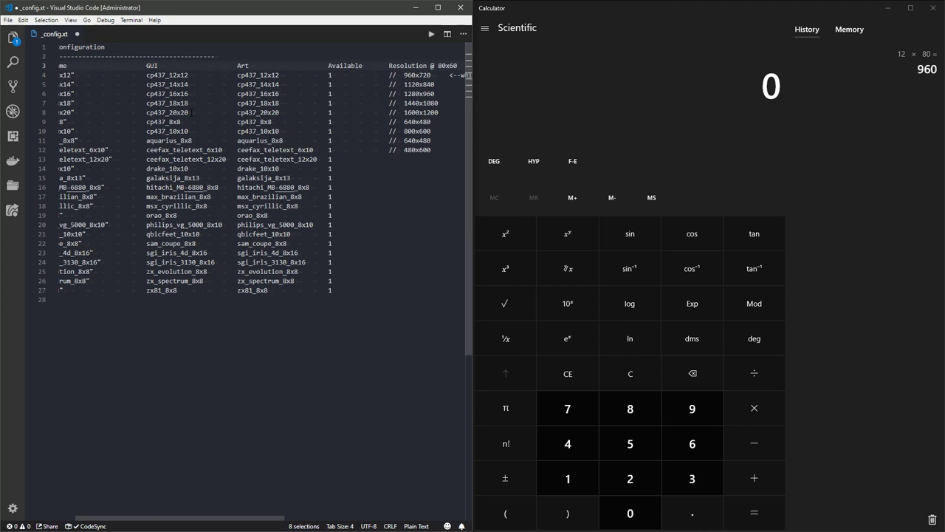
Adjust the split between the editor and the Calculator so the editor window is slightly wider than before
drag(473, 127, 566, 127)
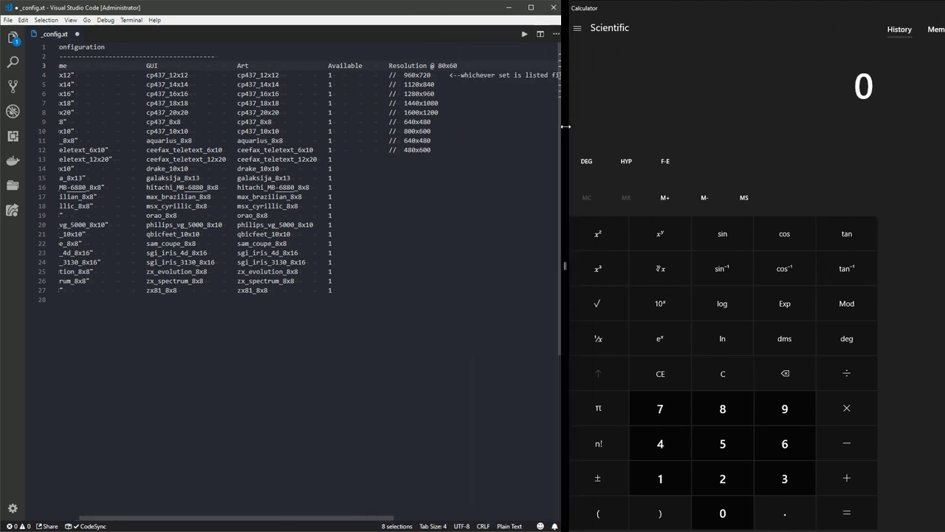
click(509, 75)
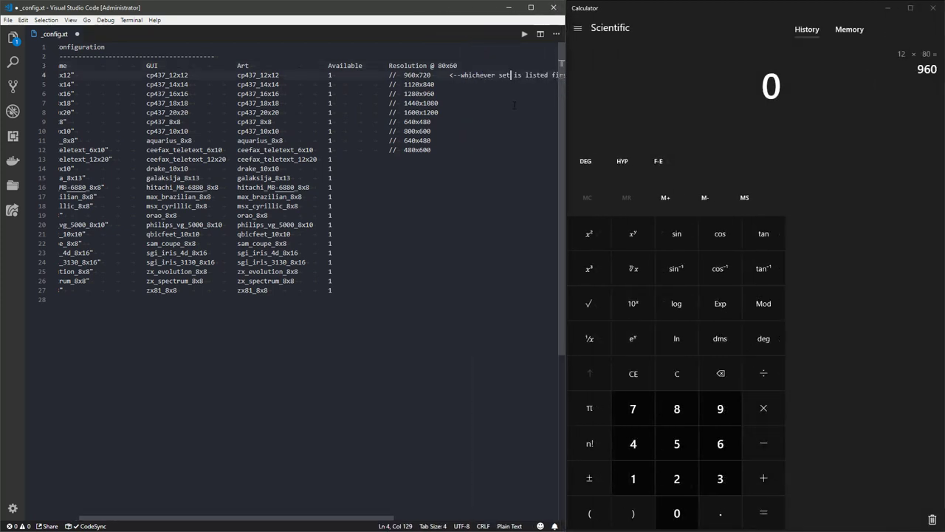
drag(566, 96, 492, 112)
Append a tab-aligned "//" comment marker followed by a tab to the ceefax_teletext_12x20 row
click(336, 158)
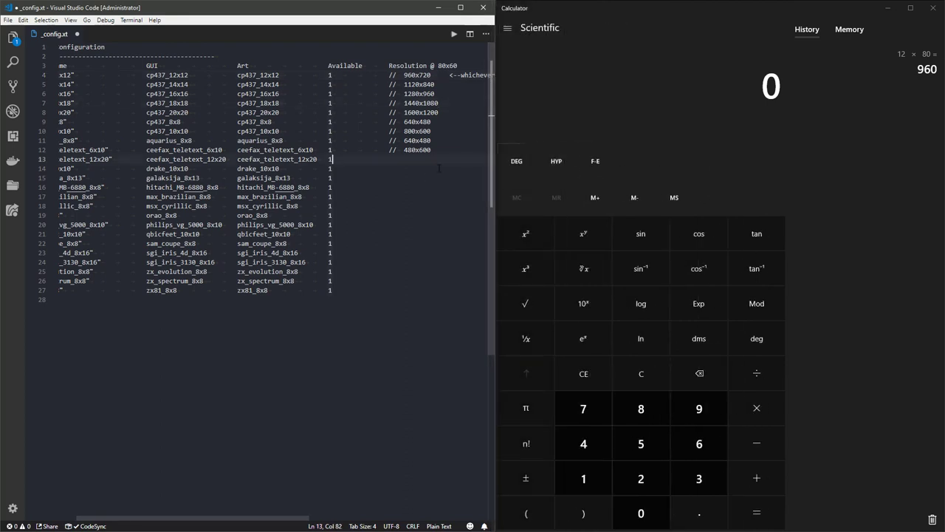
key(Tab)
key(Tab)
text(//)
key(Tab)
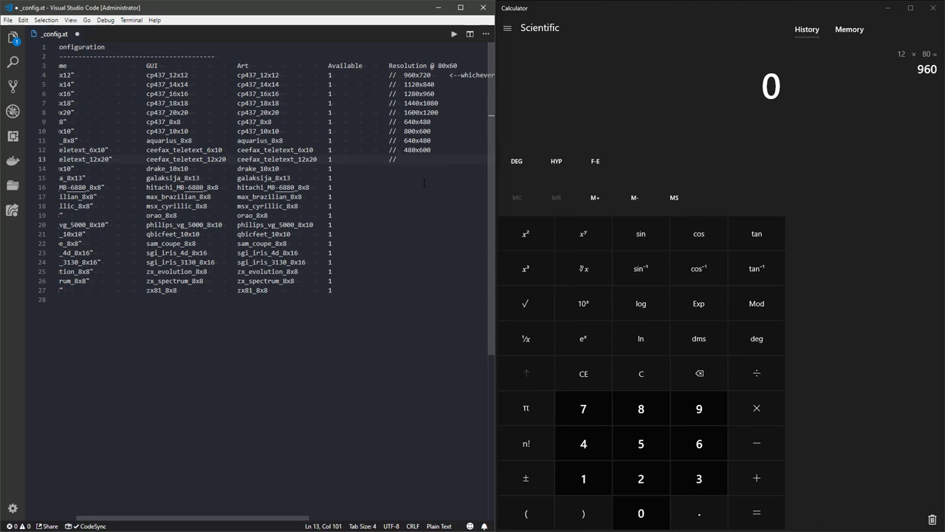
Switch to the Calculator and calculate 6 × 80 and 12 × 80
click(628, 67)
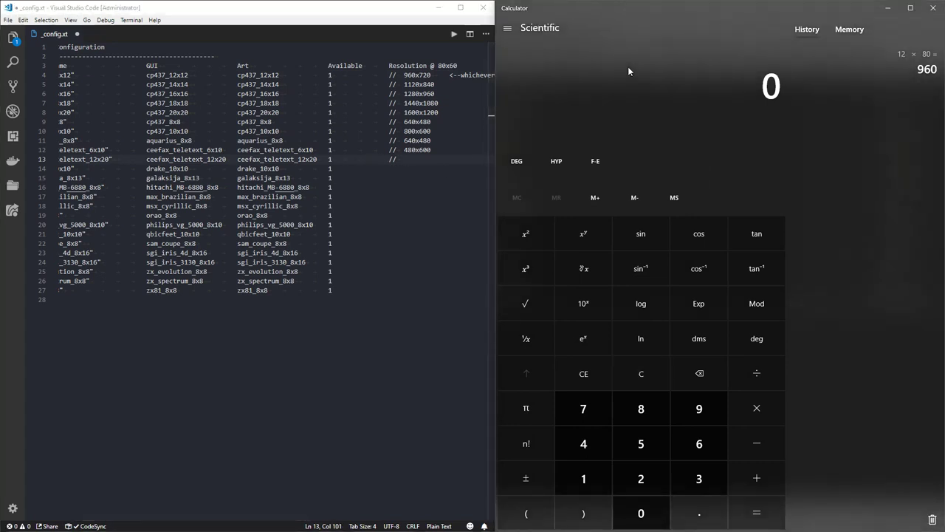
text(12)
key(Escape)
text(6*80)
key(Return)
key(Escape)
text(2)
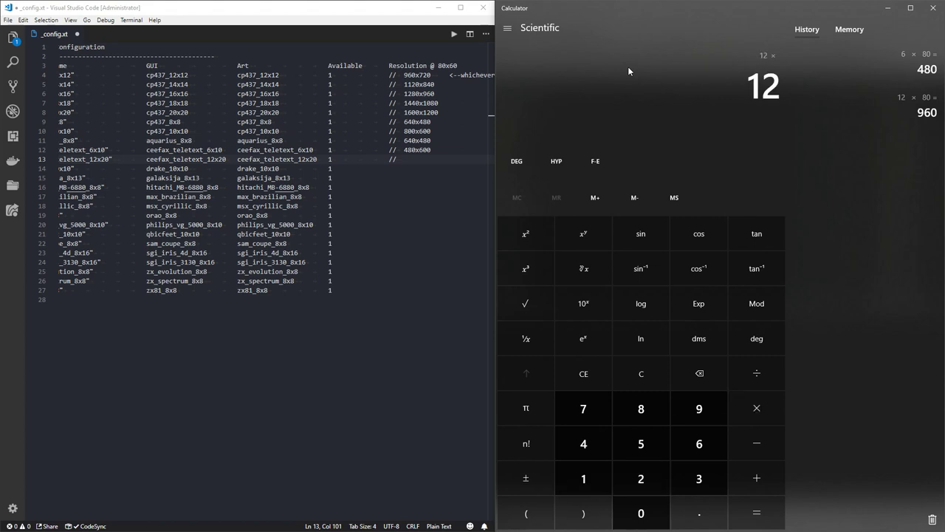
key(Return)
Switch back to Visual Studio Code and enter 960x1200 as the resolution comment of the ceefax_teletext_12x20 row
click(427, 159)
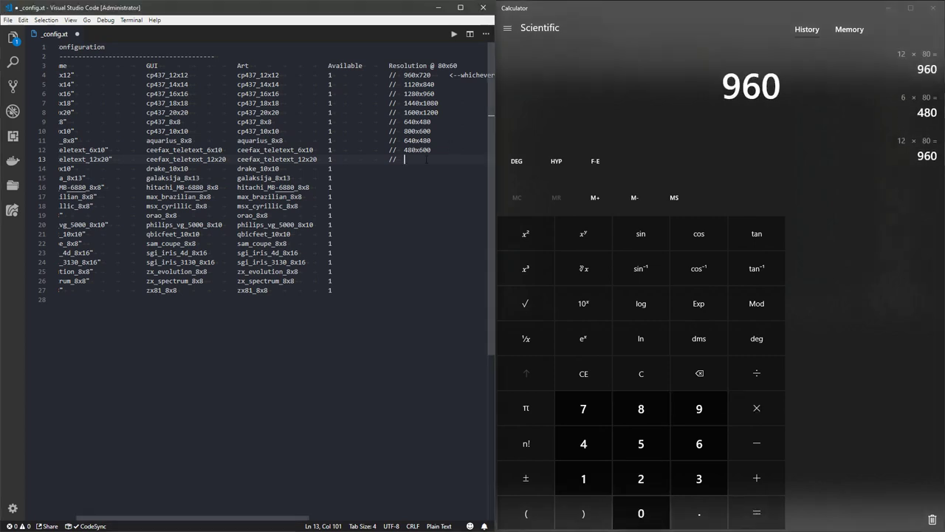
text(960x)
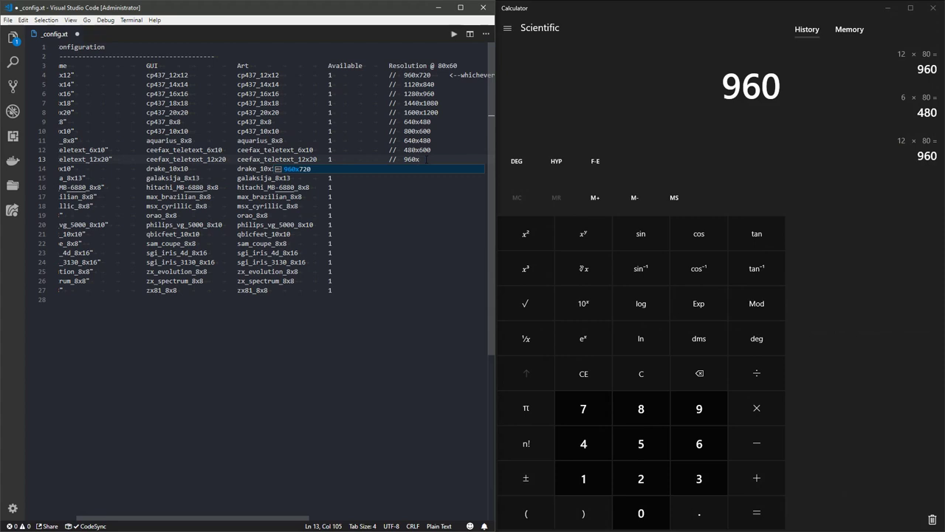
key(Escape)
text(1200)
click(399, 161)
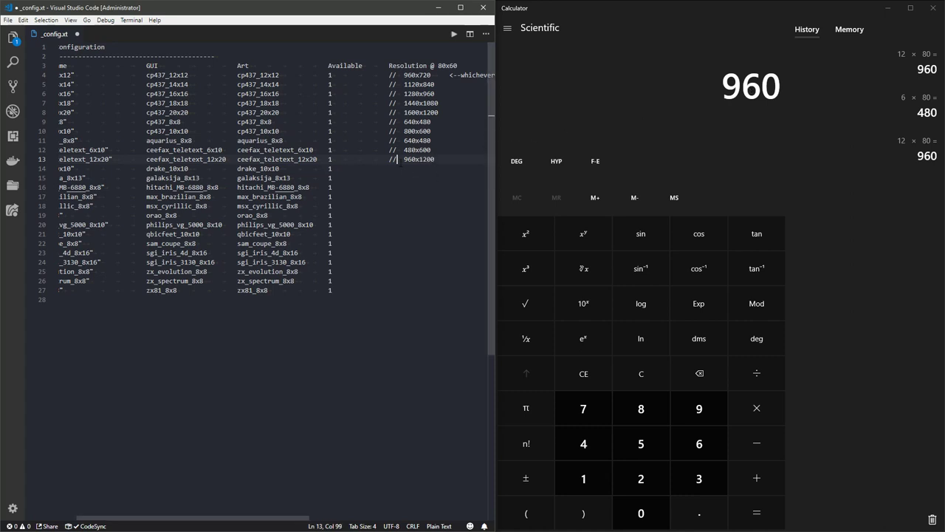
Add the tab-aligned resolution comment "// 800x600" at the end of the drake_10x10 row
click(415, 173)
key(Tab)
text(//  800x)
key(Tab)
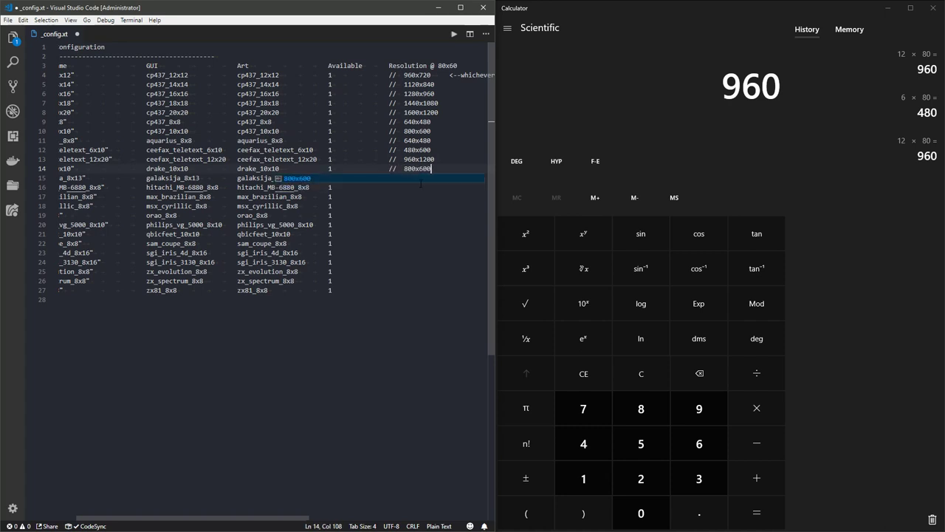
Start the tab-aligned resolution comment of the galaksija_8x13 row with "// 640x"
key(Down)
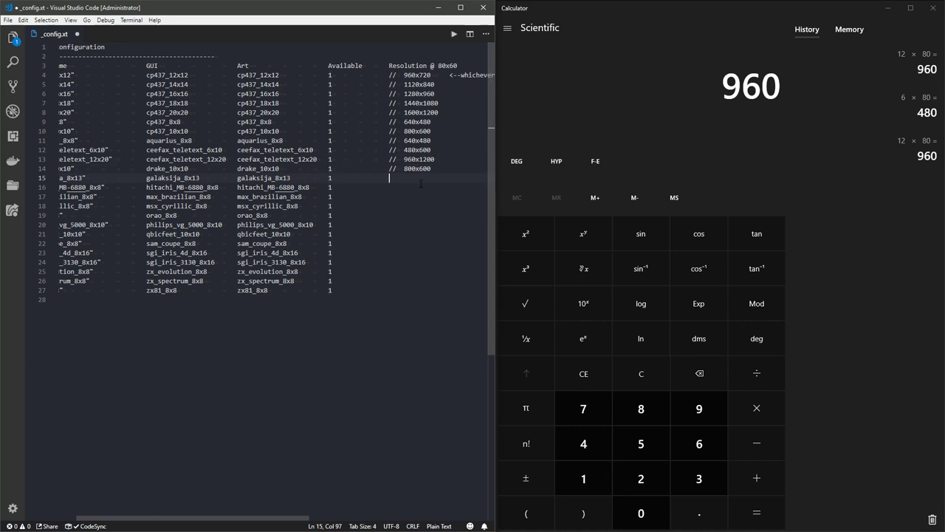
text(//)
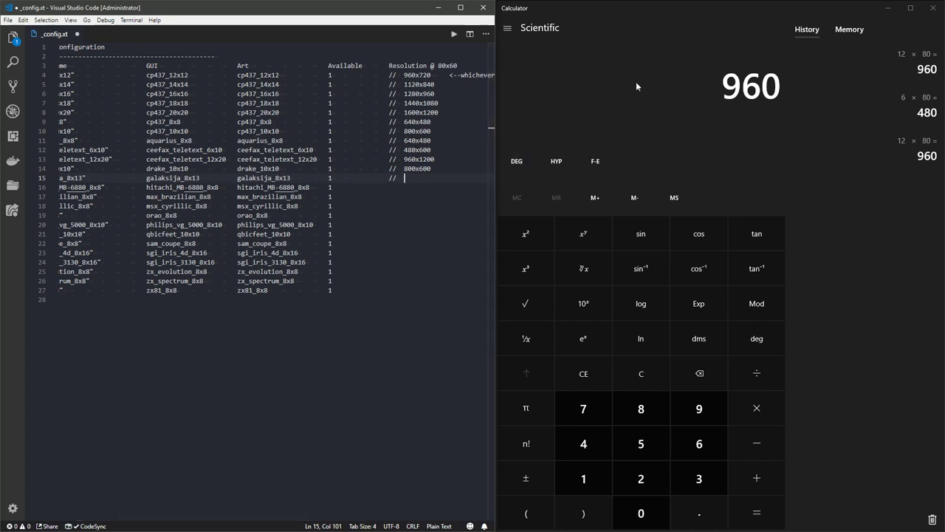
text(640x)
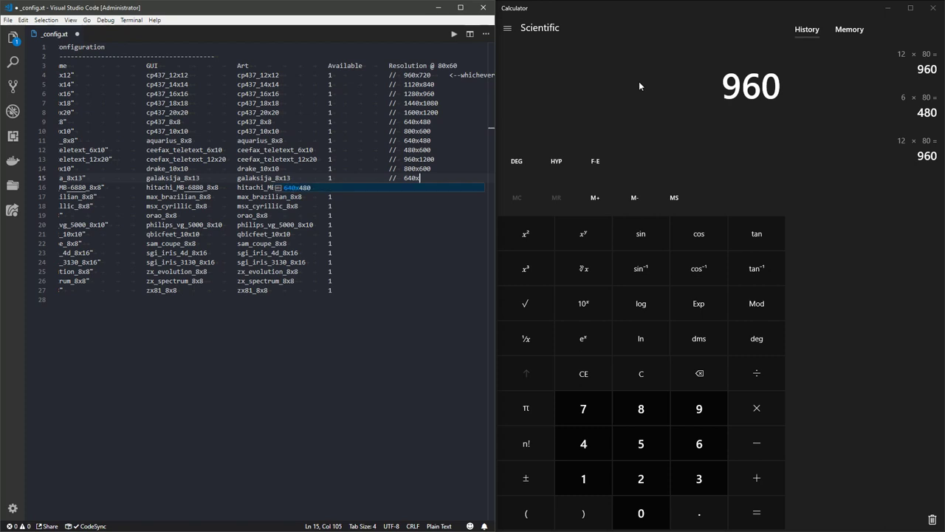
key(Escape)
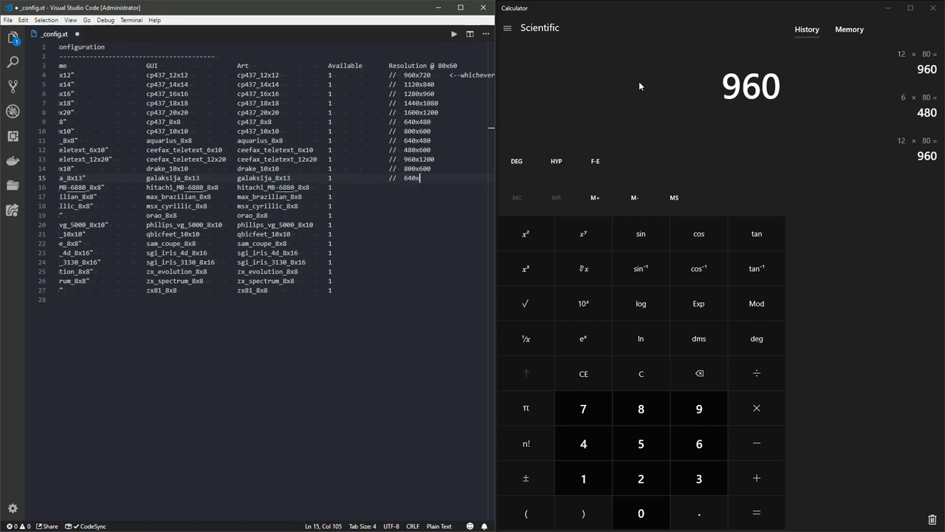
Switch to the Calculator, clear it and calculate 13 × 60
click(644, 82)
key(Escape)
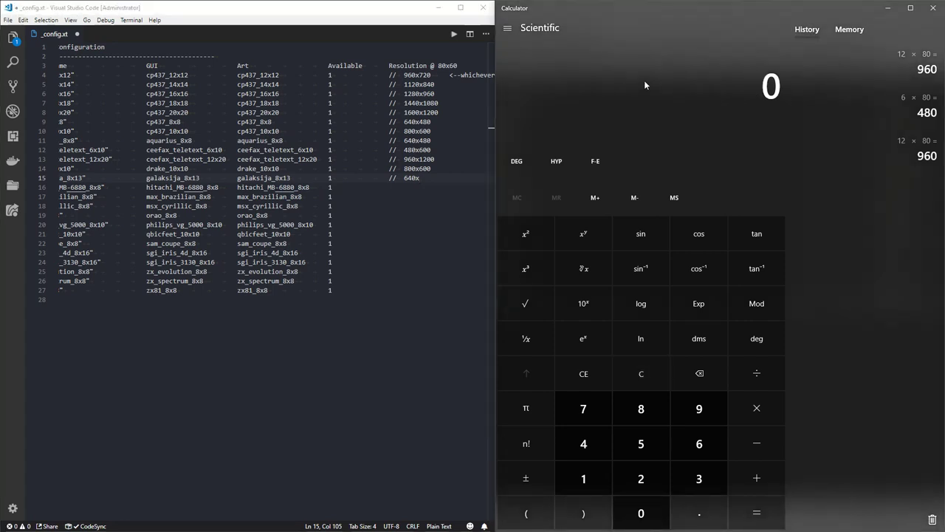
text(13*)
text(60)
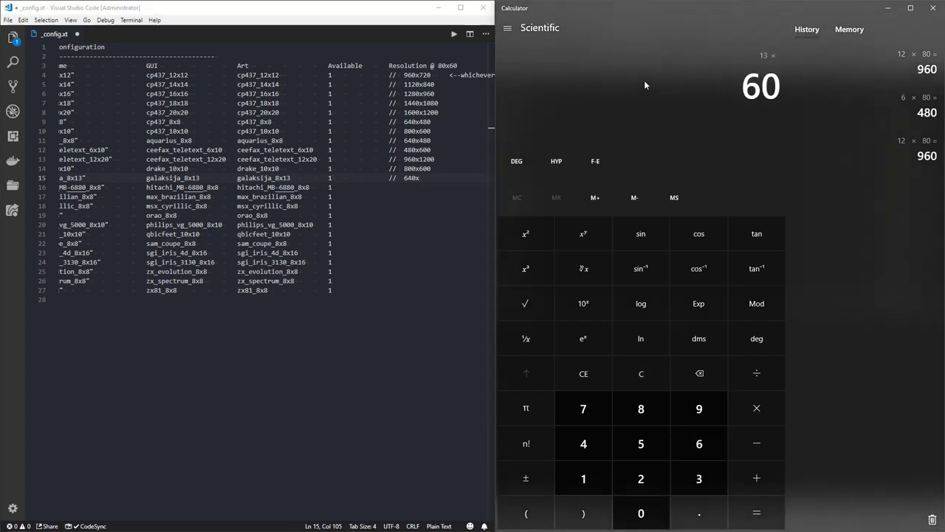
key(Return)
Switch back to Visual Studio Code, complete the galaksija_8x13 comment as 640x780, and add a tab-aligned "// 640x480" comment to the hitachi_MB-6880_8x8 row
click(443, 176)
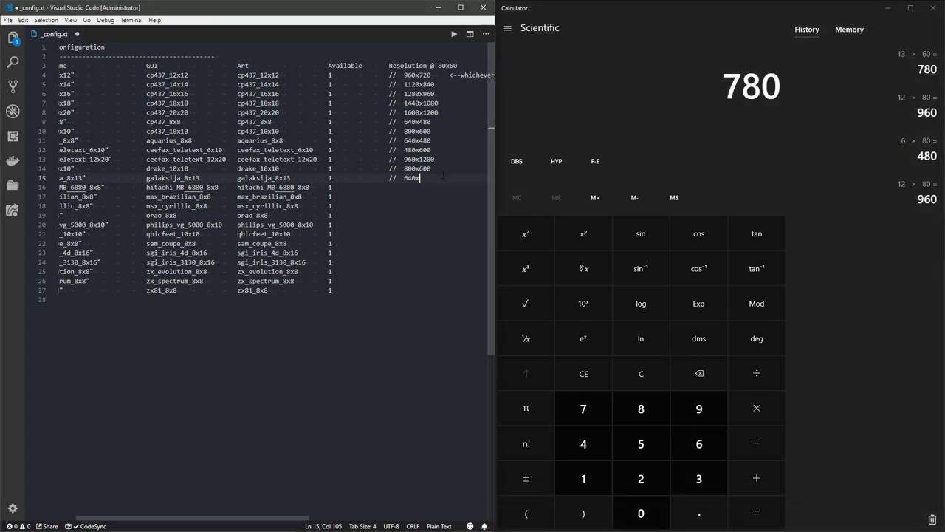
text(780)
key(Down)
key(Tab)
key(Tab)
key(Tab)
text(//)
key(Tab)
text(640x480)
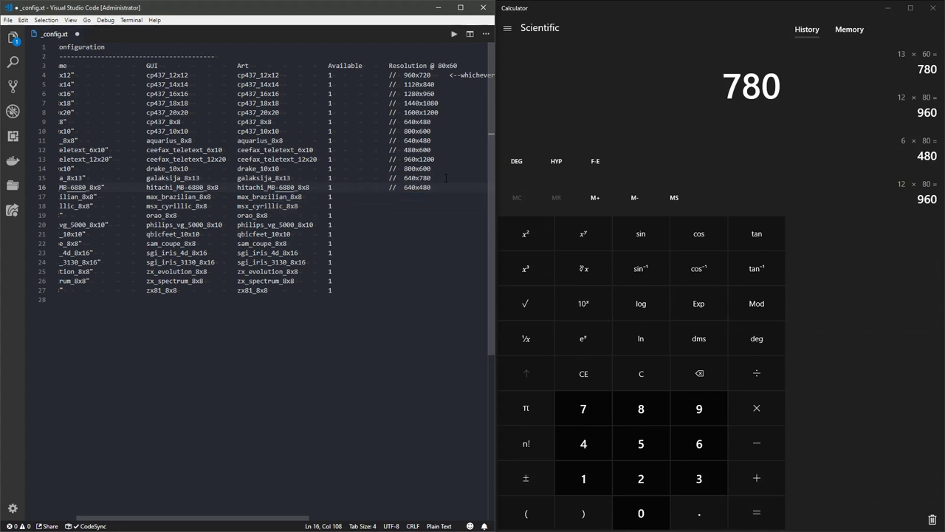
Add the tab-aligned comment "// 640x480" to both the max_brazilian_8x8 and msx_cyrillic_8x8 rows
key(Down)
text(//  640x480)
key(Down)
text(//  640x480)
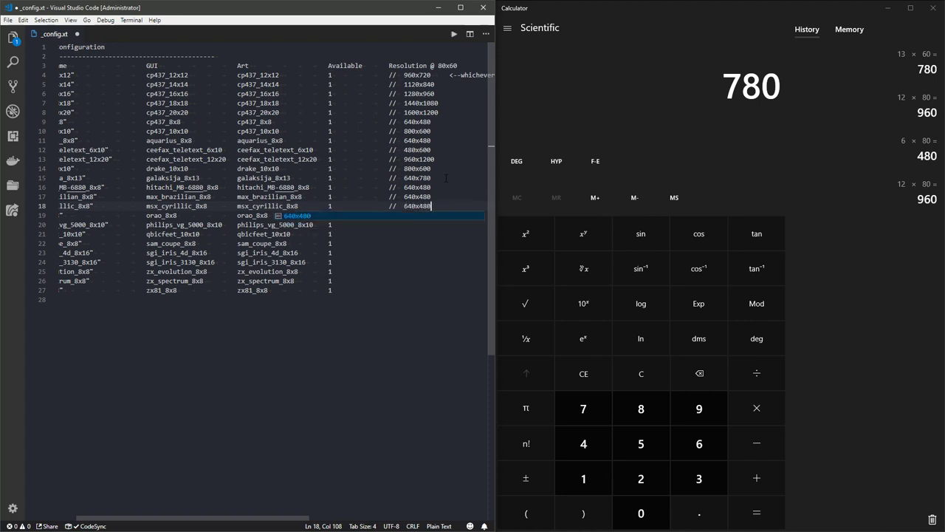
Add the tab-aligned resolution comment "// 640x480" at the end of the orao_8x8 row
key(Down)
key(Tab)
key(Tab)
text(// 640)
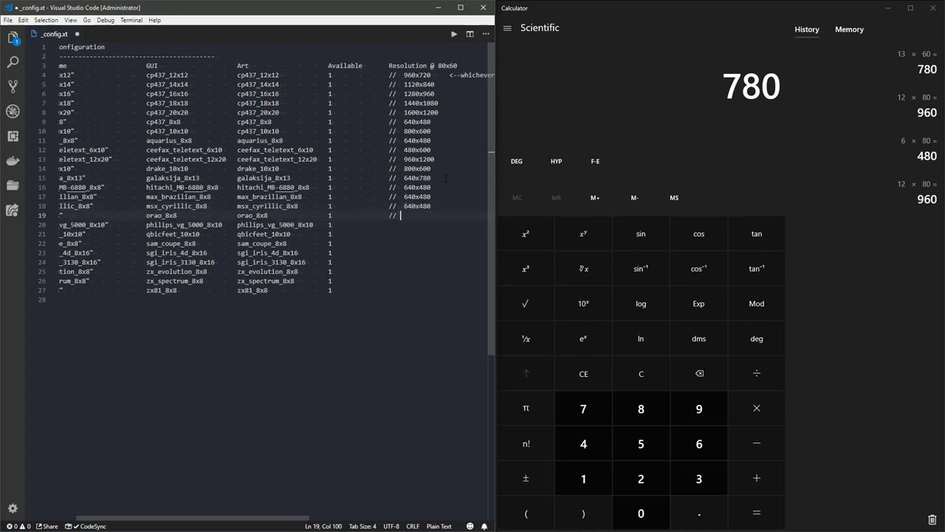
key(Left)
key(Left)
key(Left)
key(End)
text(x480)
Add a tab-aligned "//" comment with the resolution 480x600 to the philips_vg_5000_8x10 row
key(Down)
key(Tab)
text(//  800x)
key(BackSpace)
key(BackSpace)
key(BackSpace)
key(BackSpace)
text(480x600)
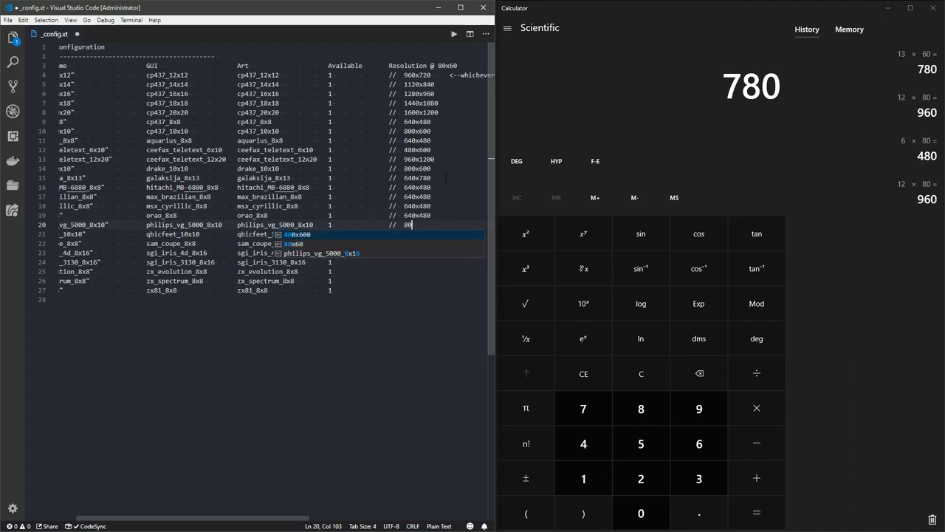
key(Escape)
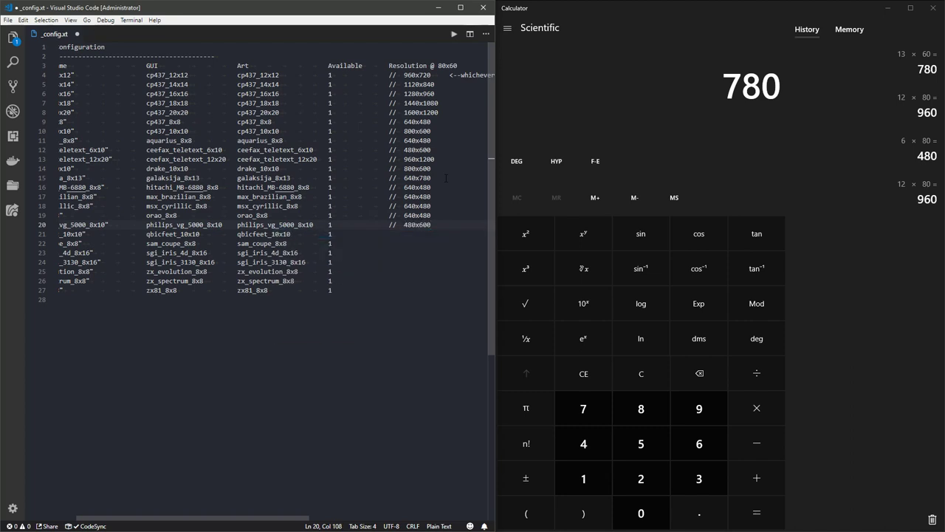
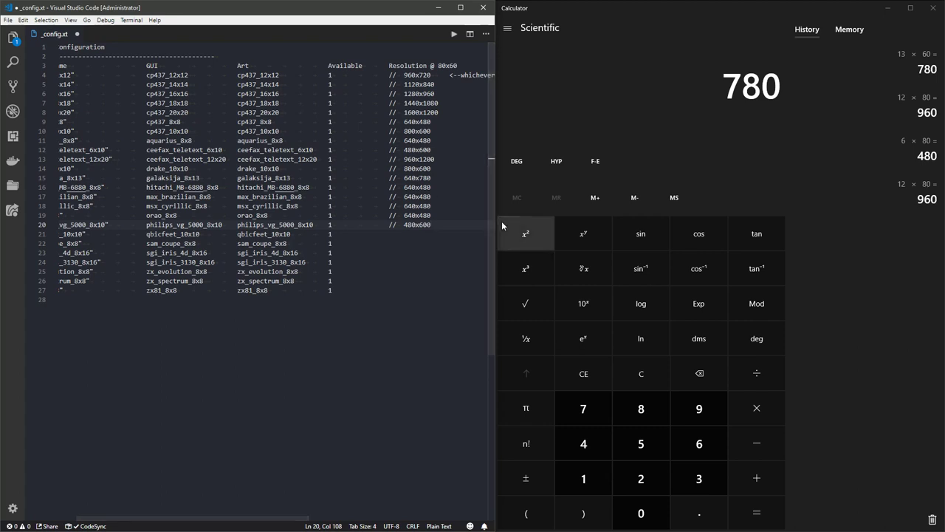
Switch to the Calculator, clear it and calculate 8 × 80
click(705, 144)
key(Escape)
text(8*80)
key(Return)
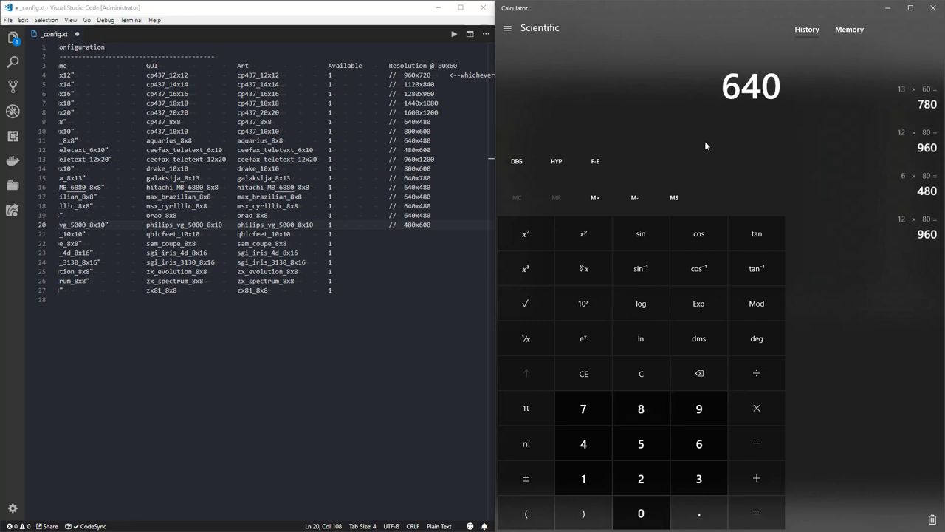
Switch back to Visual Studio Code, change the philips_vg_5000_8x10 resolution to 640x600, and add "// 800x600" to the qbicfeet_10x10 row
double_click(409, 225)
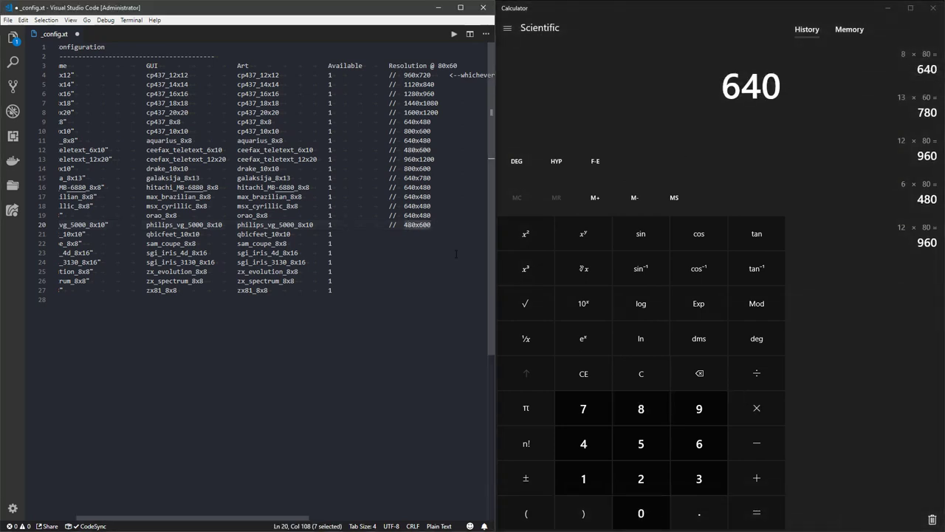
text(640x600)
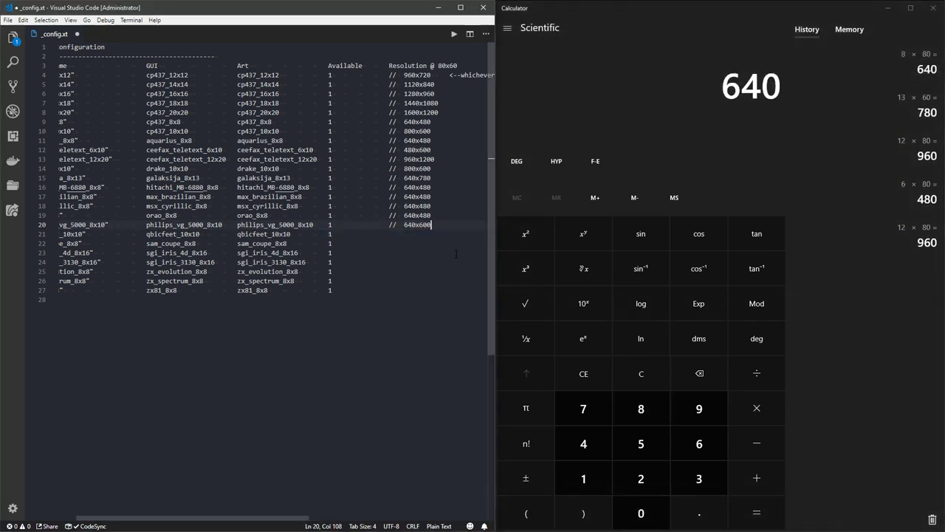
key(Down)
text(//  800x600)
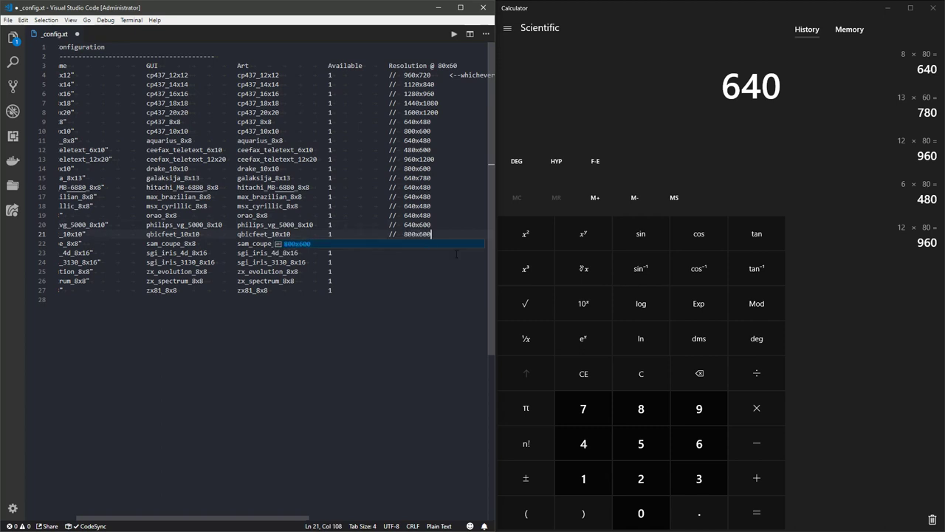
Add the tab-aligned resolution comment "// 640x480" at the end of the sam_coupe_8x8 row
key(Down)
text(//  640)
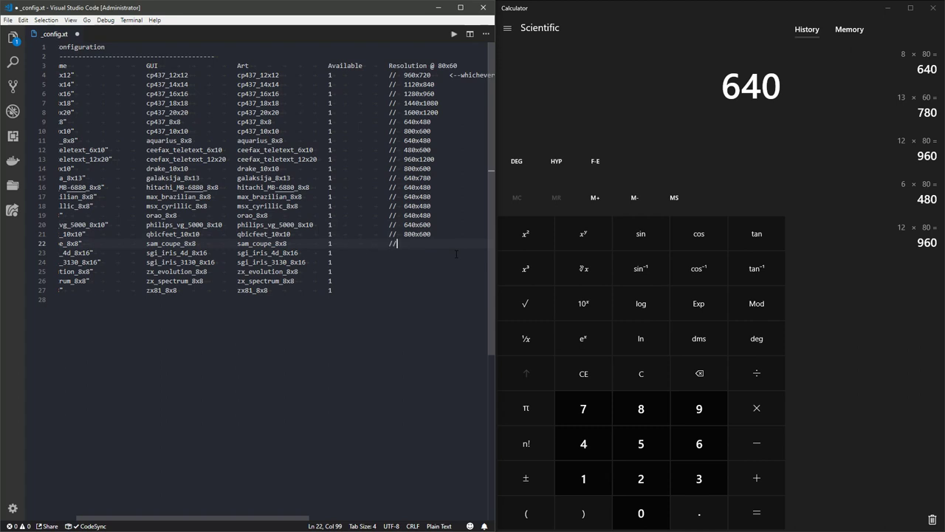
text(x4)
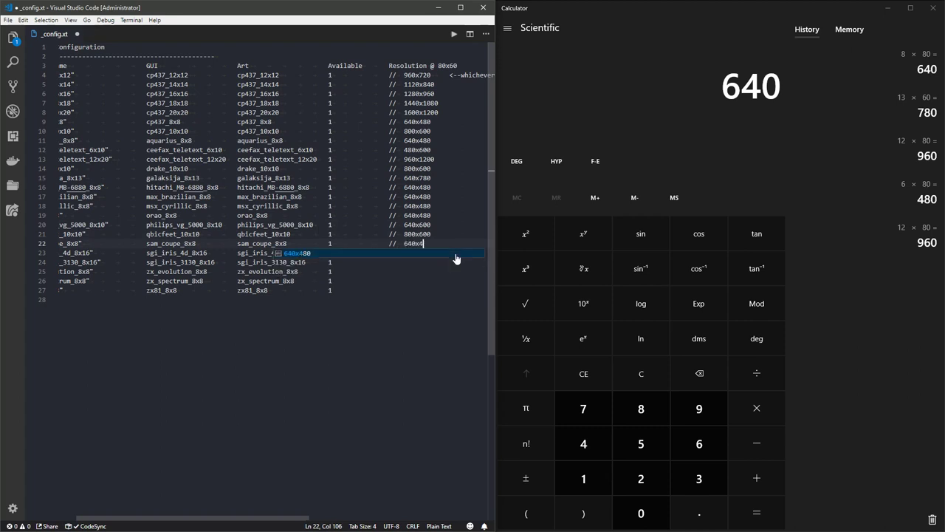
key(Return)
Switch to the Calculator, clear it and calculate 8 × 60
click(642, 78)
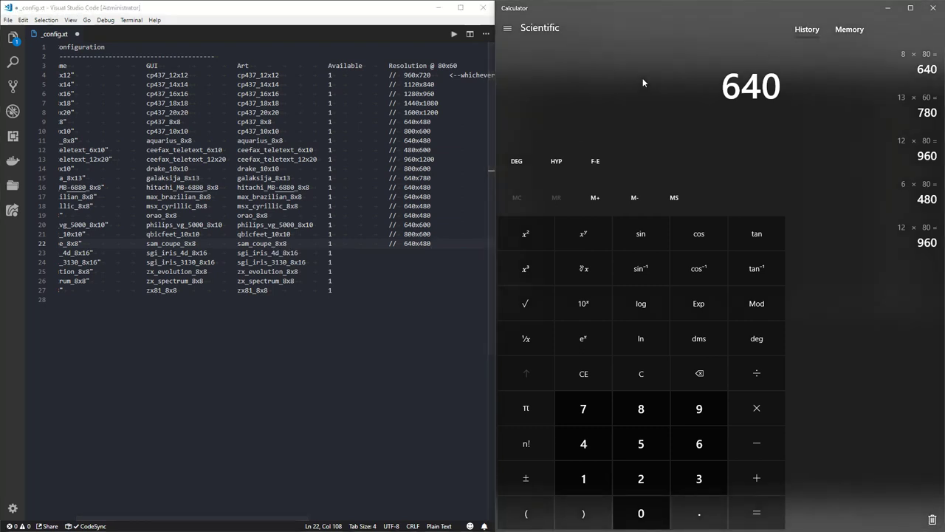
key(Escape)
text(6*80)
key(Return)
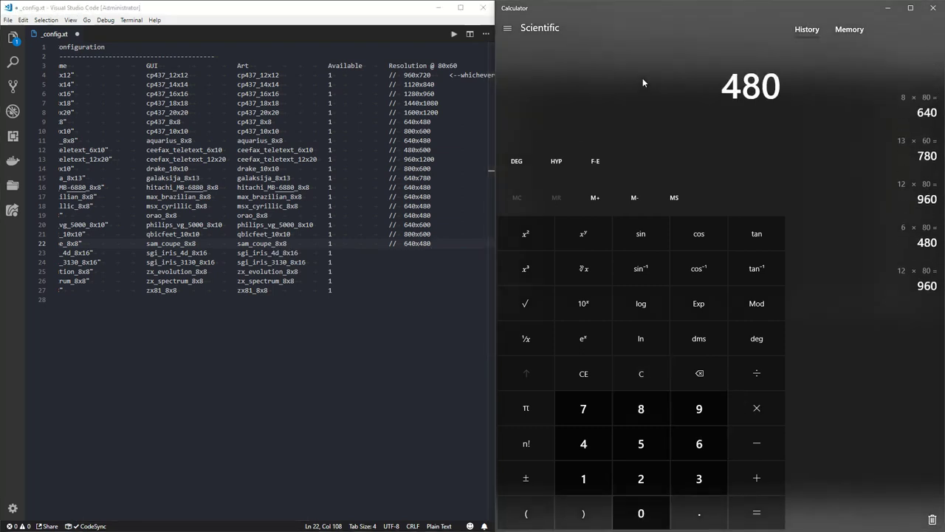
Switch back to Visual Studio Code and start the tab-aligned resolution comment of the sgi_iris_4d_8x16 row with "// 640x"
click(344, 253)
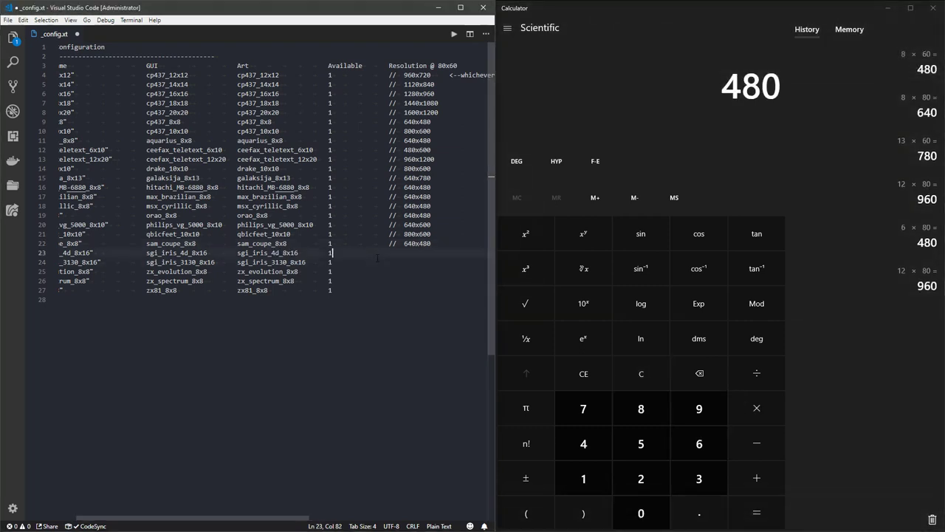
key(Tab)
key(Tab)
key(Tab)
key(Tab)
text(//)
key(Tab)
text(640x)
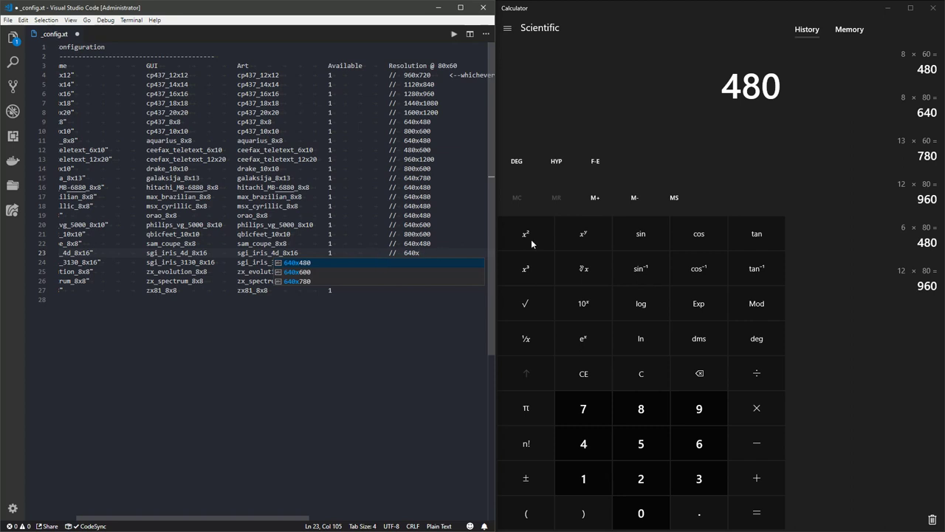
Switch to the Calculator, clear it and calculate 16 × 60
click(714, 110)
key(Escape)
text(16*6)
text(0)
key(Return)
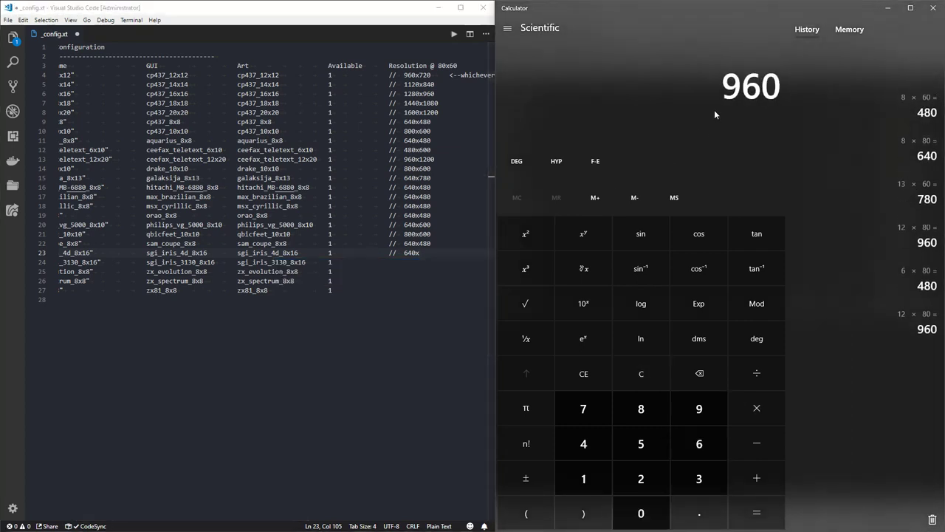
Switch back to Visual Studio Code and complete the sgi_iris_4d_8x16 resolution comment as 640x960
click(456, 255)
text(0)
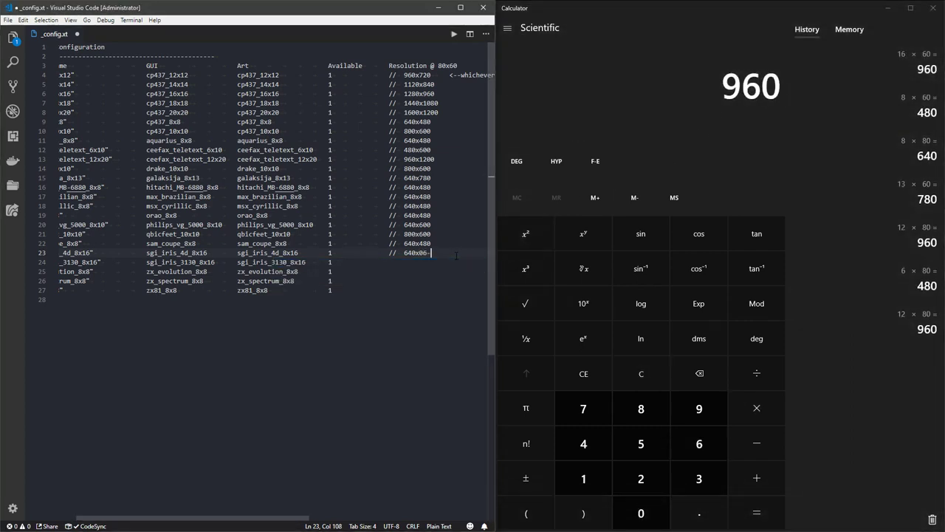
key(BackSpace)
text(6)
key(Escape)
key(BackSpace)
text(960)
Add the tab-aligned resolution comment "// 640x960" at the end of the sgi_iris_3130_8x16 row
key(Down)
key(Tab)
key(Tab)
key(Tab)
text(//)
key(Tab)
text(640x960)
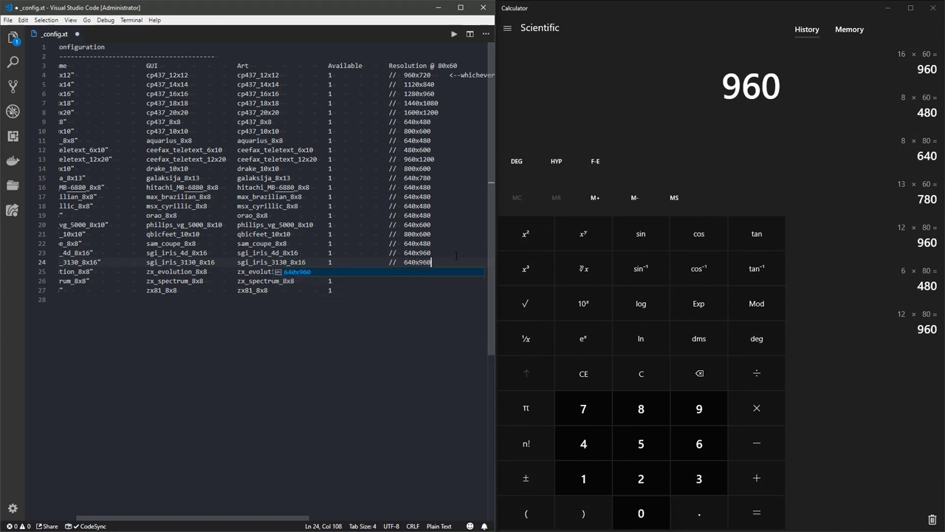
Add the tab-aligned resolution comment "// 640x480" at the end of the zx_evolution_8x8 row
key(Down)
key(Tab)
key(Tab)
key(Tab)
text(//)
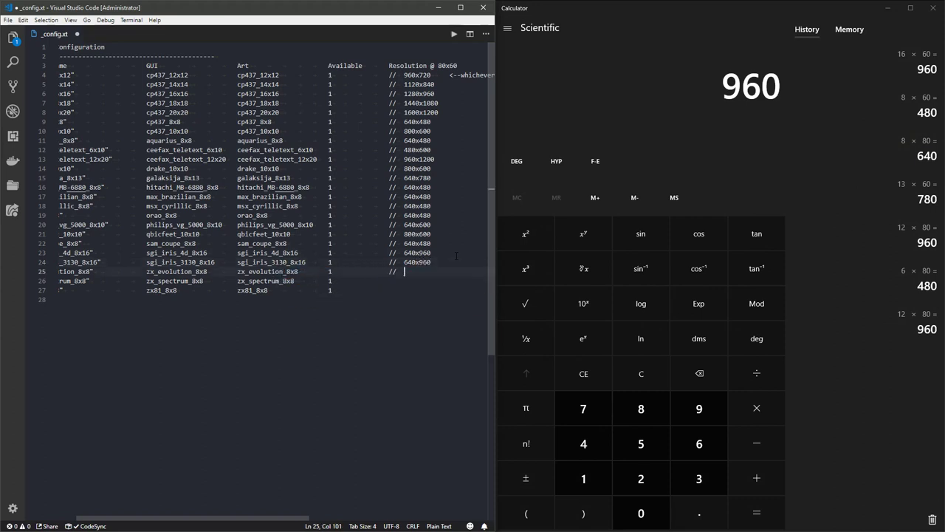
key(Tab)
text(640x)
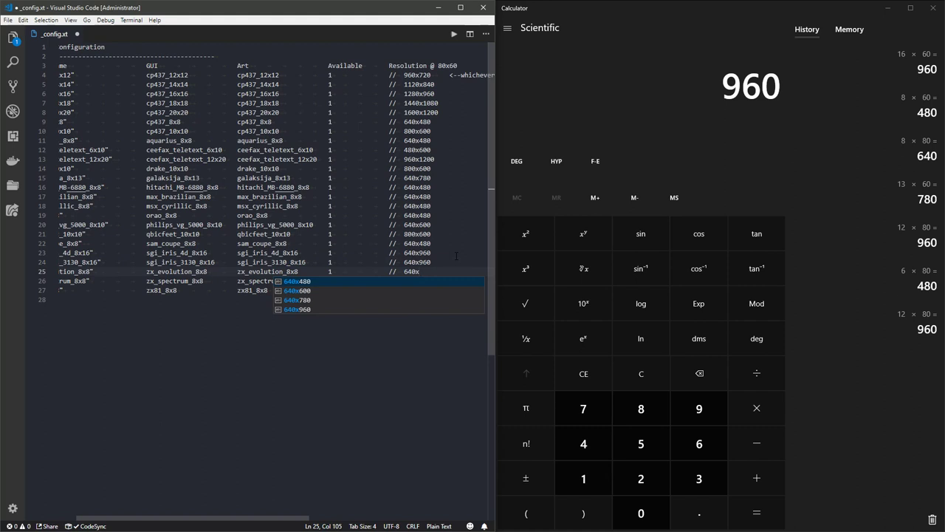
text(480)
key(Escape)
Add the tab-aligned resolution comment "// 640x480" at the end of the zx_spectrum_8x8 row
key(Down)
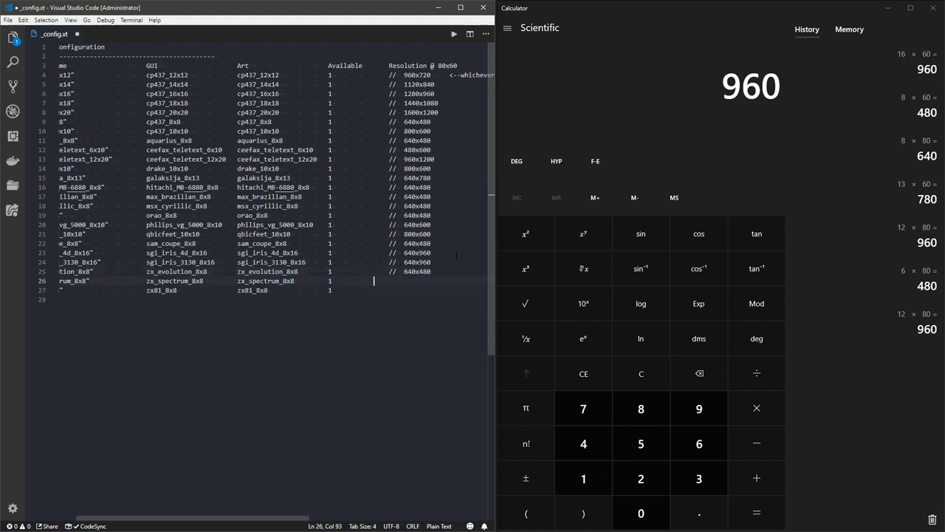
key(Tab)
text(//  640x4)
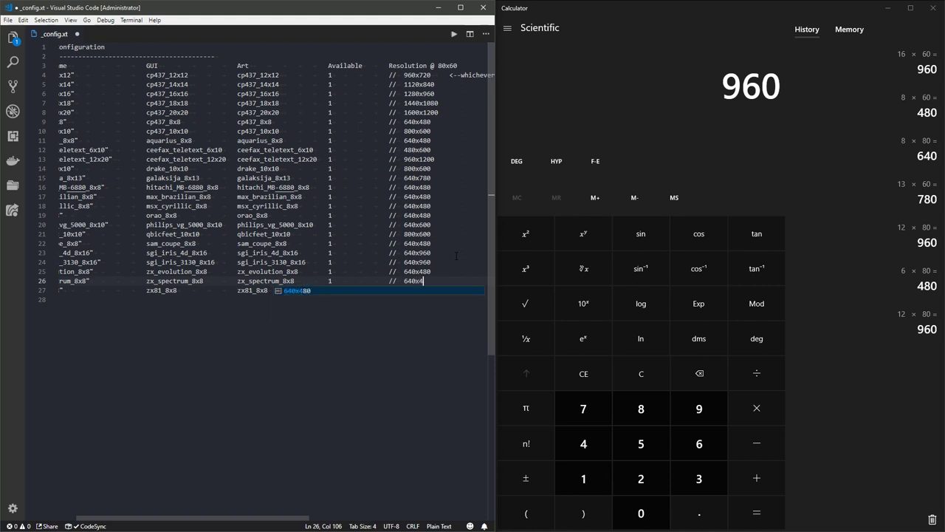
text(80)
key(Escape)
Add the tab-aligned resolution comment "// 640x480" at the end of the zx81_8x8 row
key(Down)
key(Tab)
text(//  )
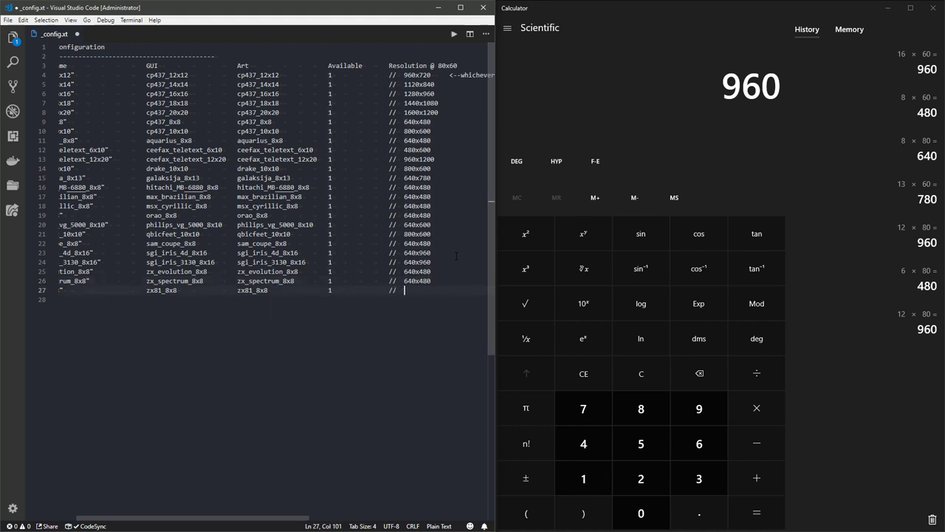
text(640x480)
key(Escape)
Try to insert a space between "Fonts" and the dashed line in the heading on line 2
key(ctrl+Home)
key(Down)
key(End)
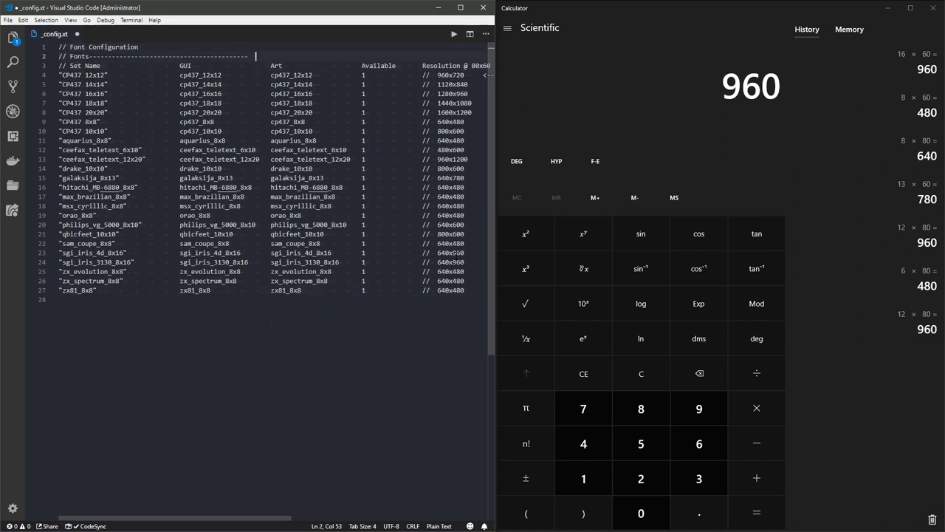
click(62, 56)
text(/ Fonts)
key(shift+End)
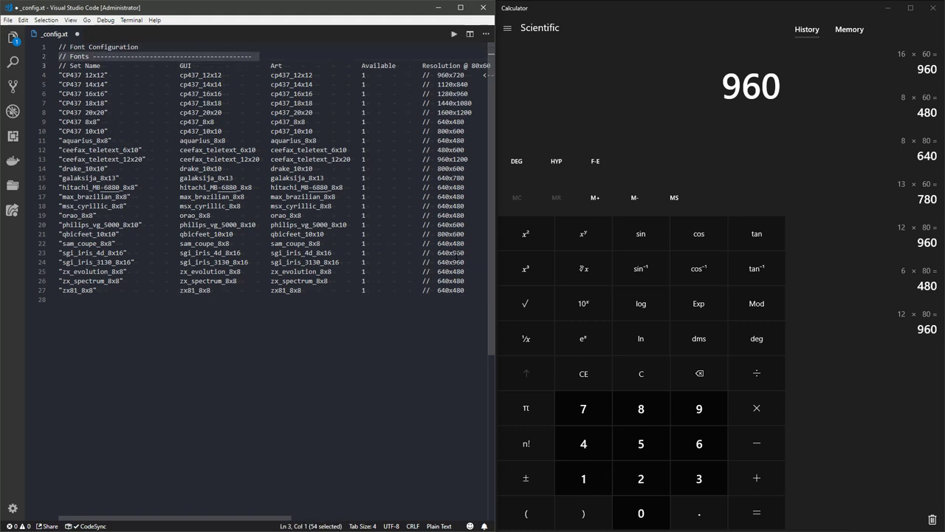
key(Left)
key(BackSpace)
key(Down)
key(Down)
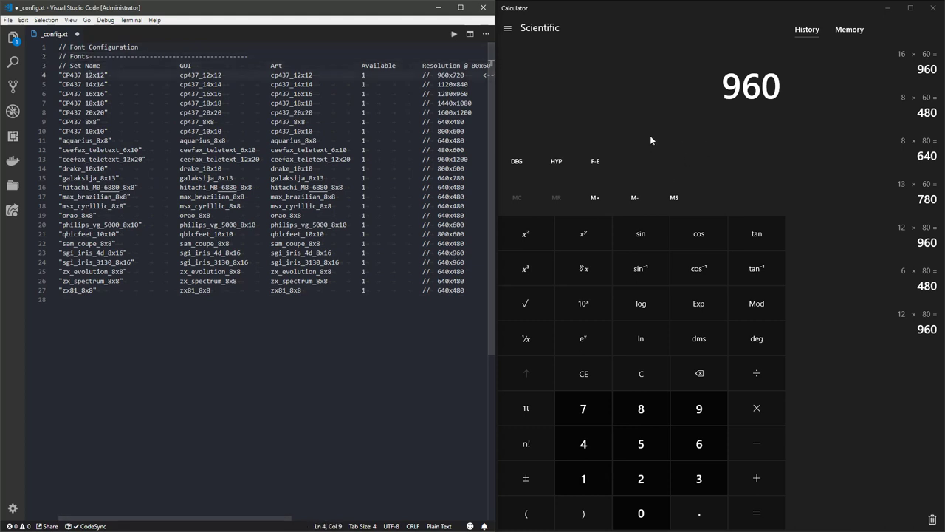
Minimize the Calculator window
click(886, 7)
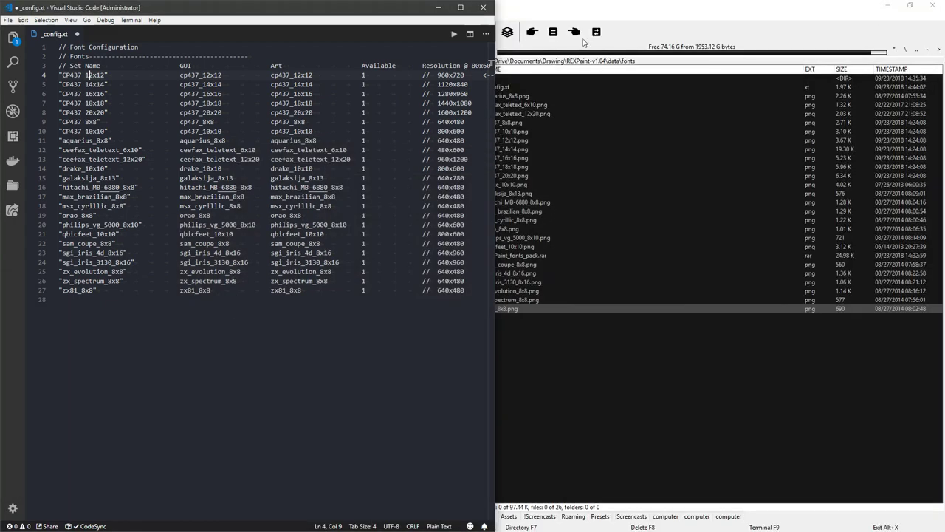
Maximize the editor window and save the edited _config.xt file
click(460, 7)
click(562, 162)
click(488, 129)
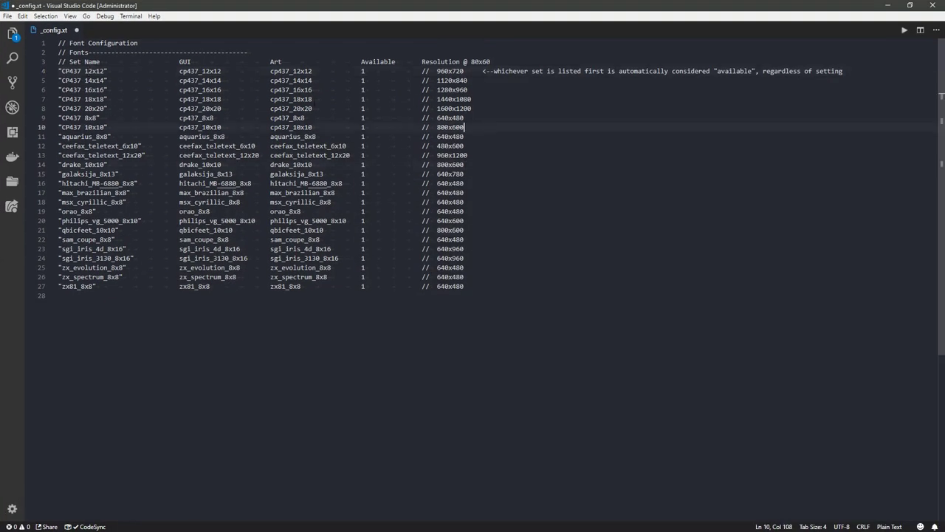
click(166, 71)
click(246, 258)
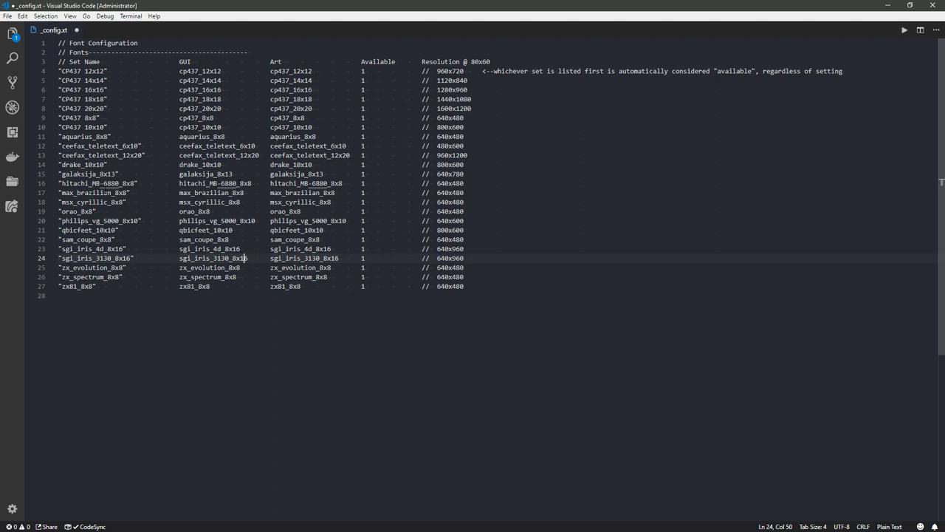
click(345, 192)
click(304, 71)
click(206, 71)
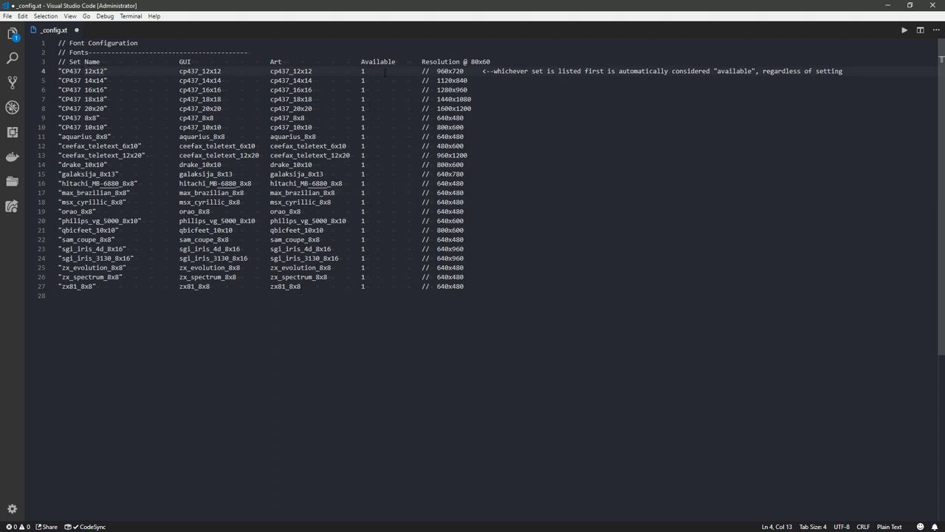
click(495, 81)
key(ctrl+s)
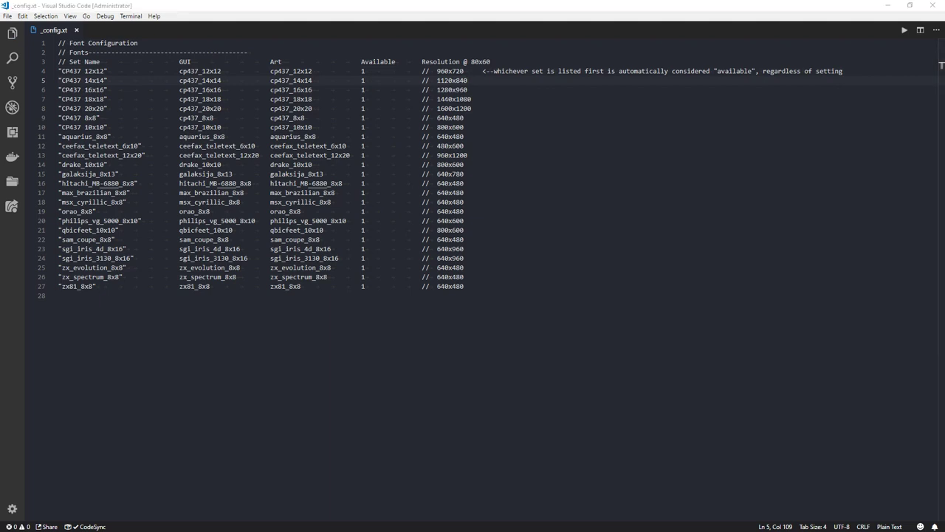
Switch to REXPaint and confirm exiting with the unsaved image
key(alt+Tab)
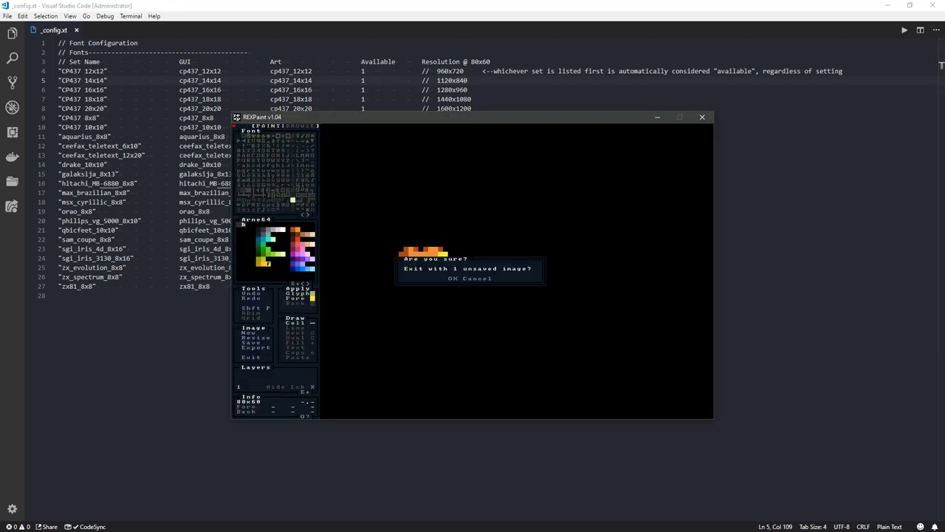
click(453, 278)
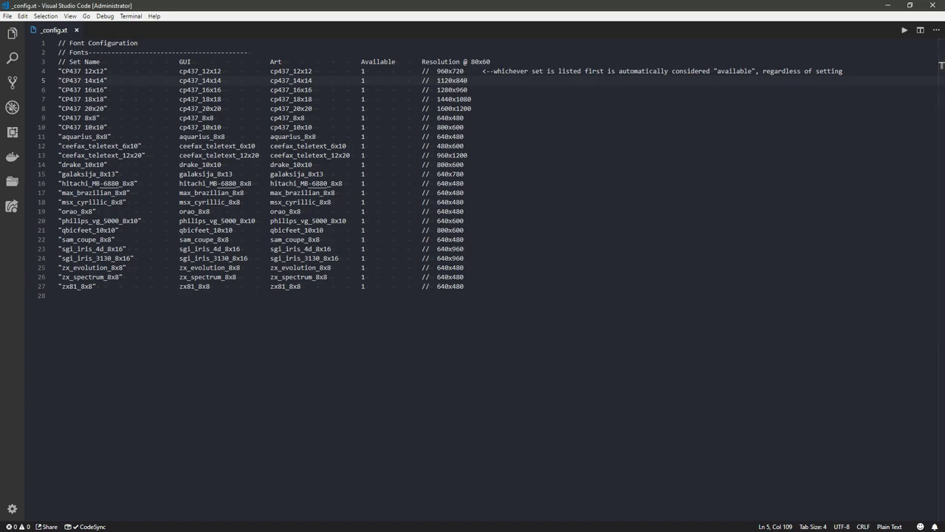
Switch to Double Commander, go up to the REXPaint-v1.04 folder and open manual.txt with Visual Studio Code
key(alt+Tab)
click(249, 290)
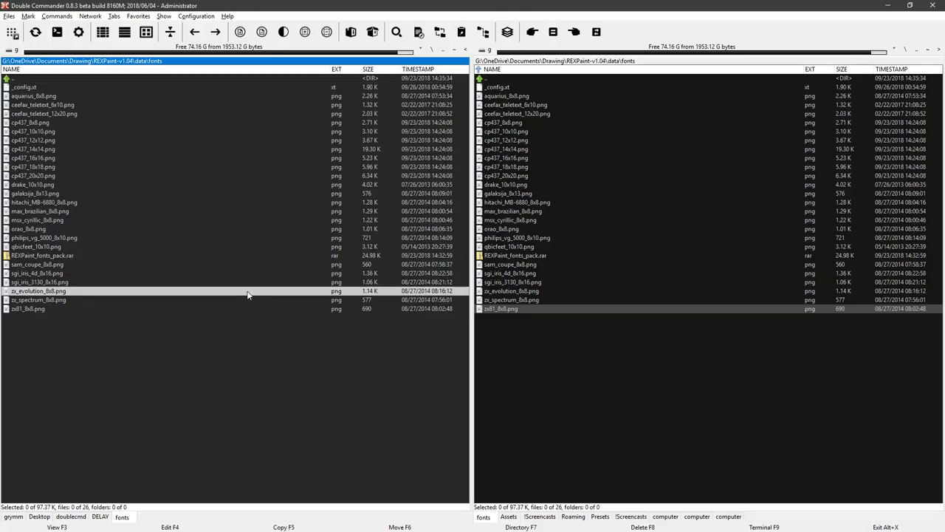
key(BackSpace)
key(BackSpace)
key(Down)
key(Down)
key(Down)
key(Down)
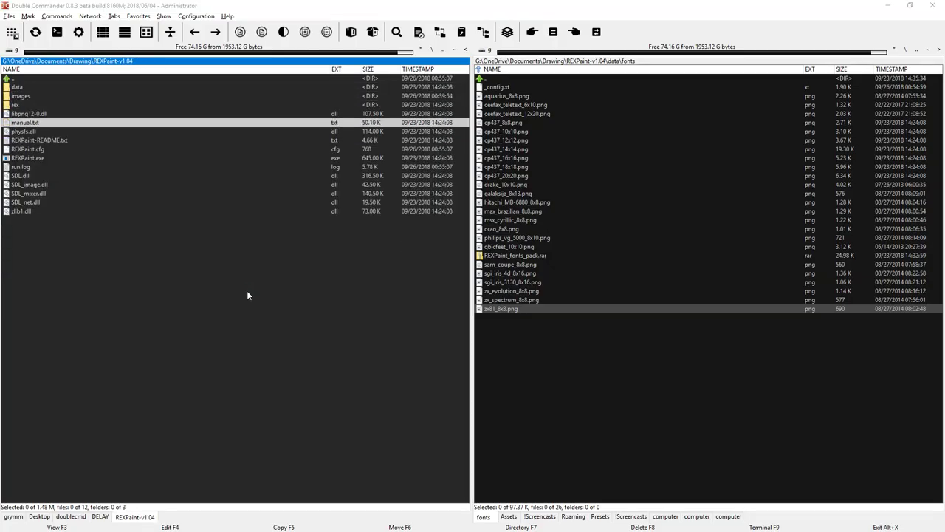
right_click(102, 128)
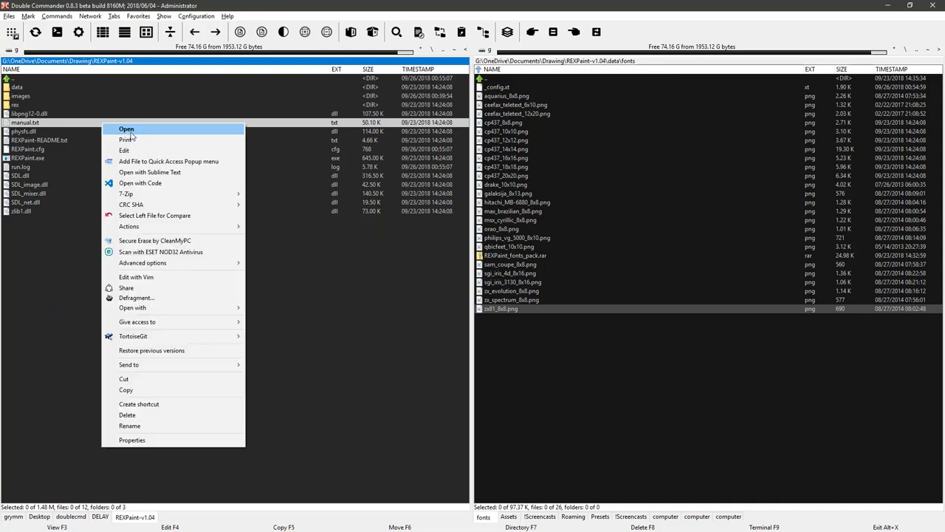
click(148, 183)
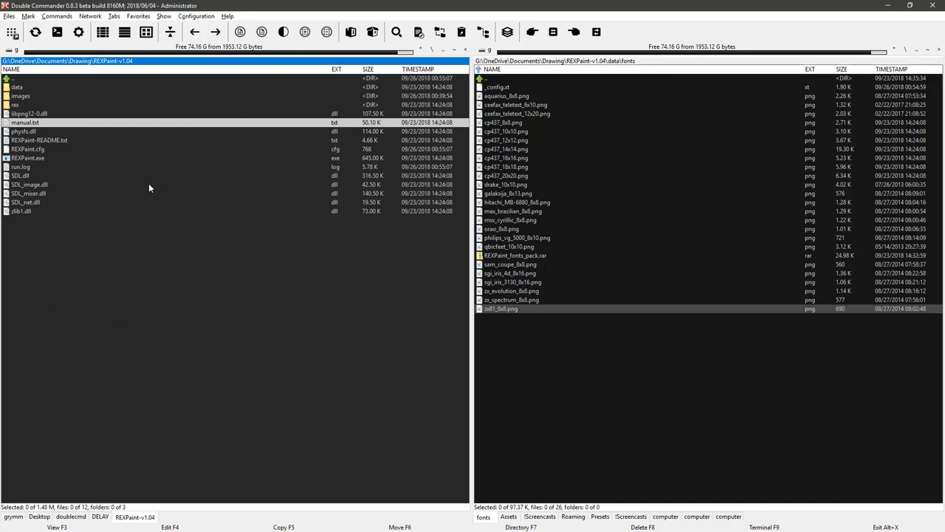
click(246, 181)
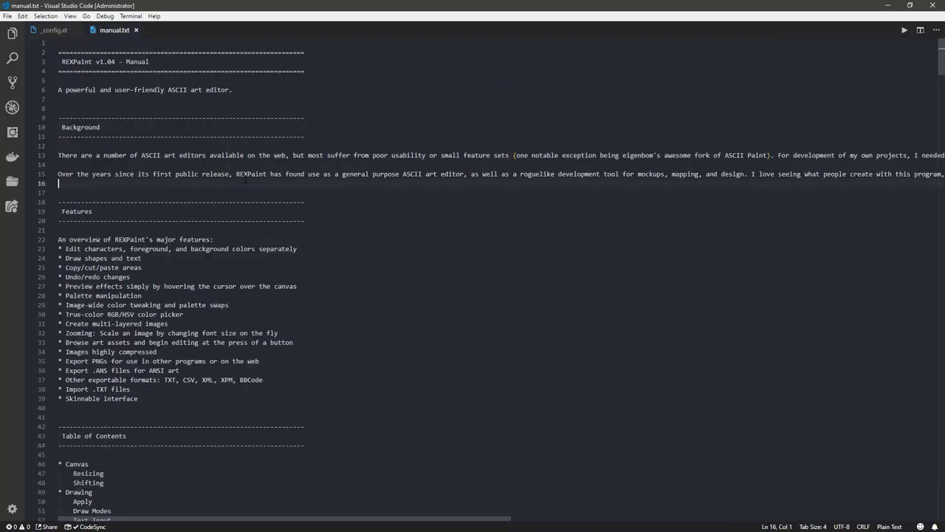
Search the manual for "font" and read its Fonts section with word wrap turned on
key(ctrl+f)
text(font)
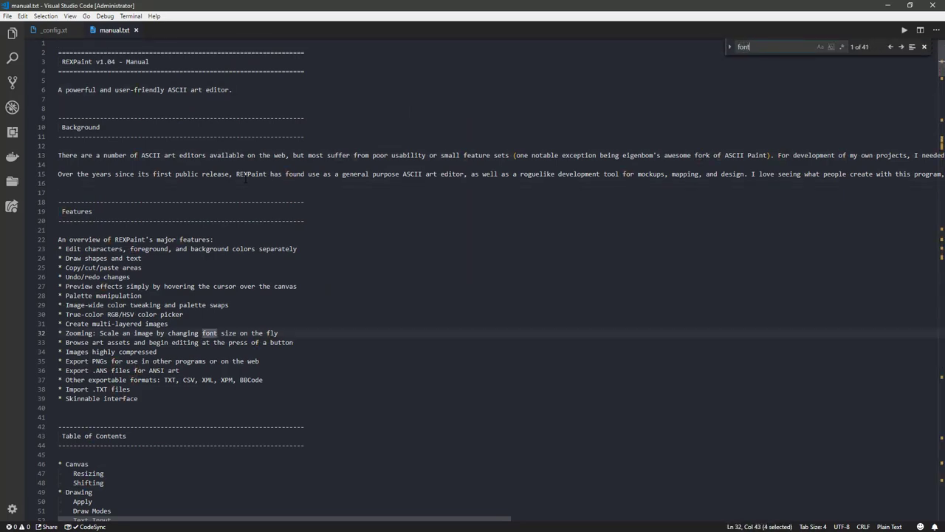
key(Return)
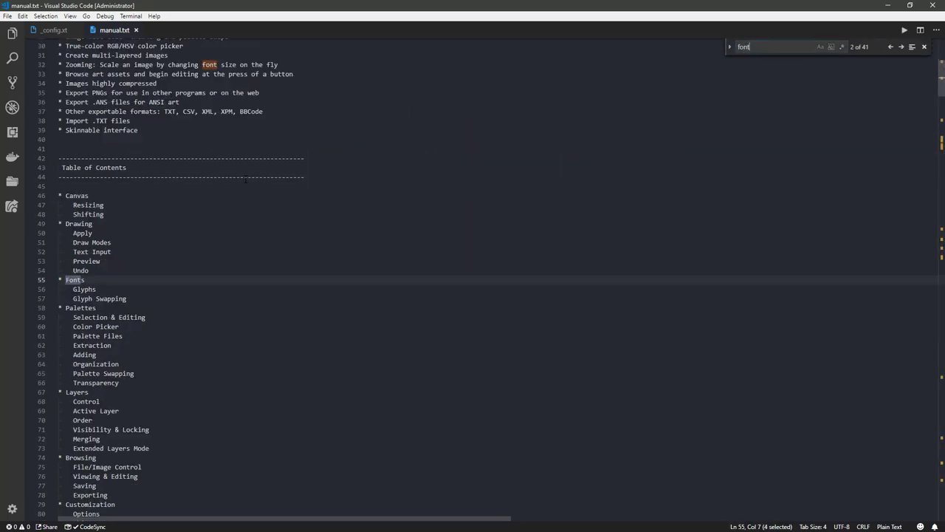
key(Return)
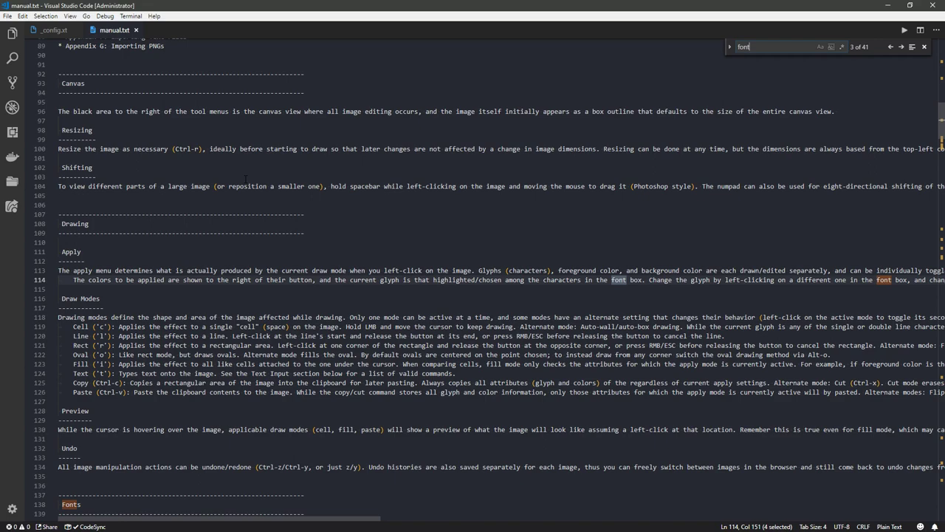
scroll(487, 280, down, 10)
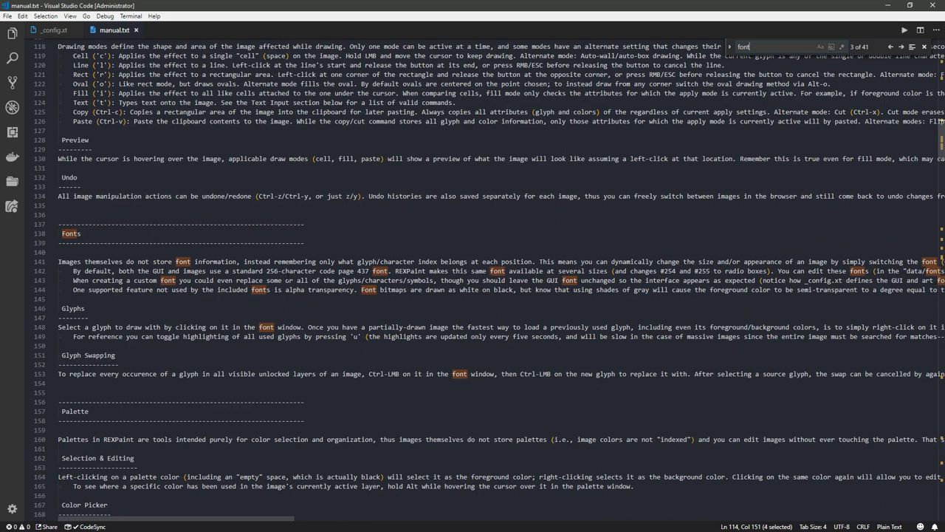
click(275, 251)
key(alt+z)
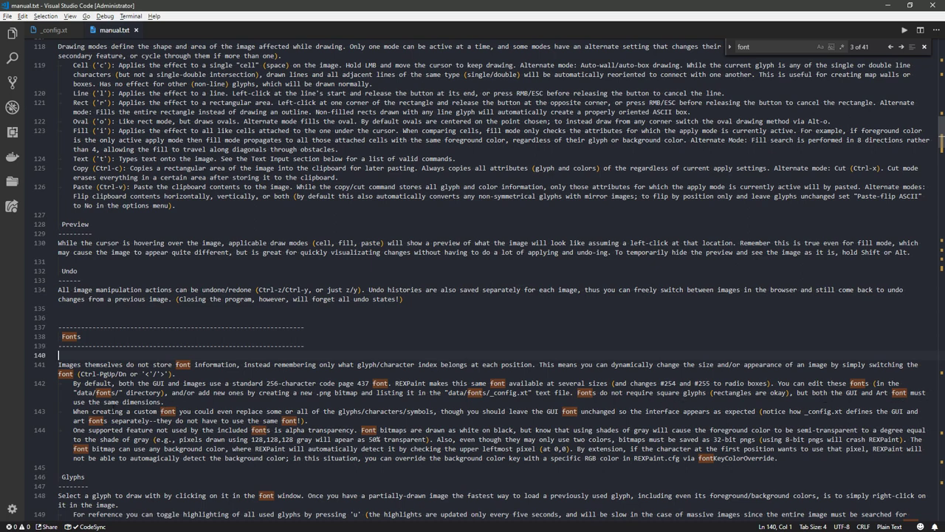
scroll(152, 405, down, 3)
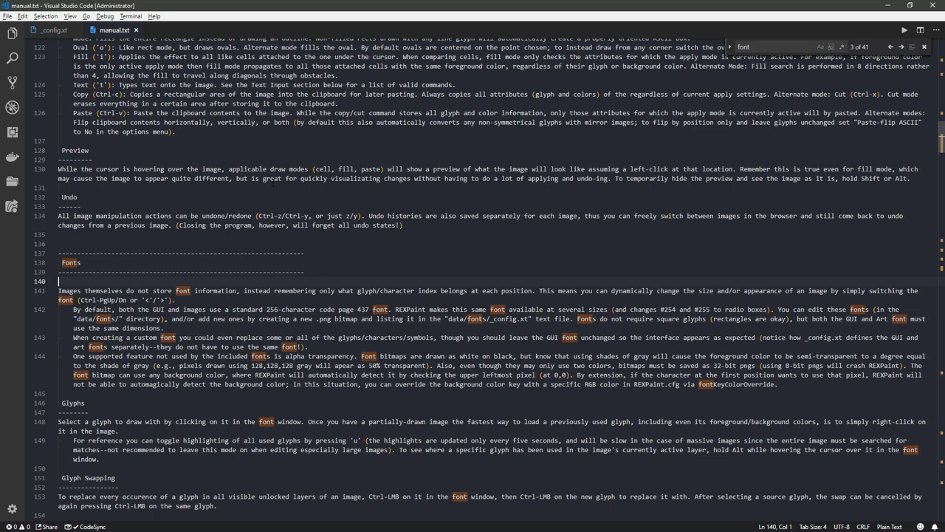
Return to _config.xt and examine the GUI font entries of the CP437 12x12 and CP437 10x10 rows
click(52, 30)
click(149, 79)
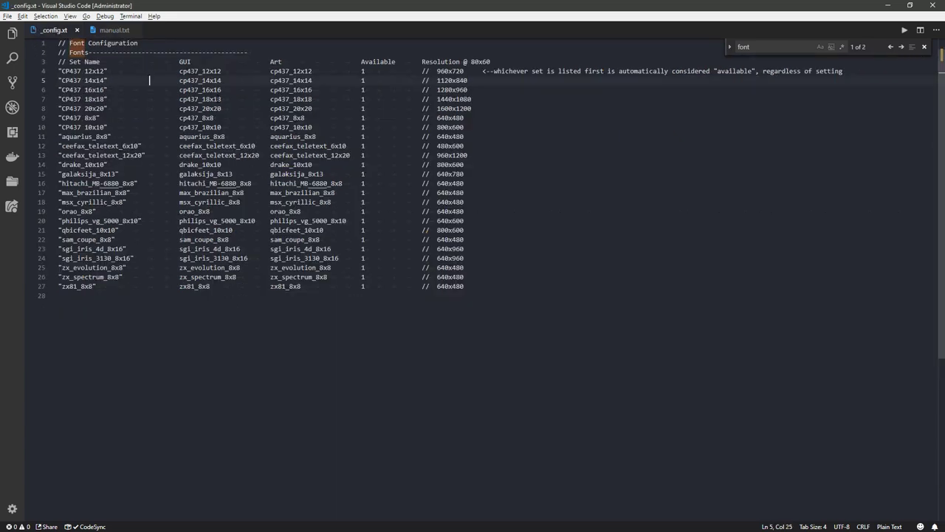
click(180, 71)
drag(221, 127, 179, 127)
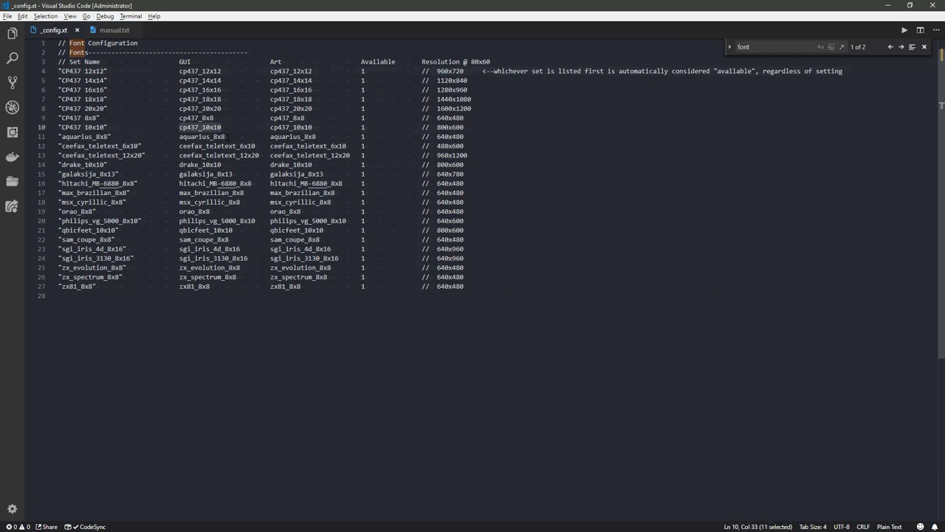
drag(222, 71, 179, 71)
key(ctrl+shift+s)
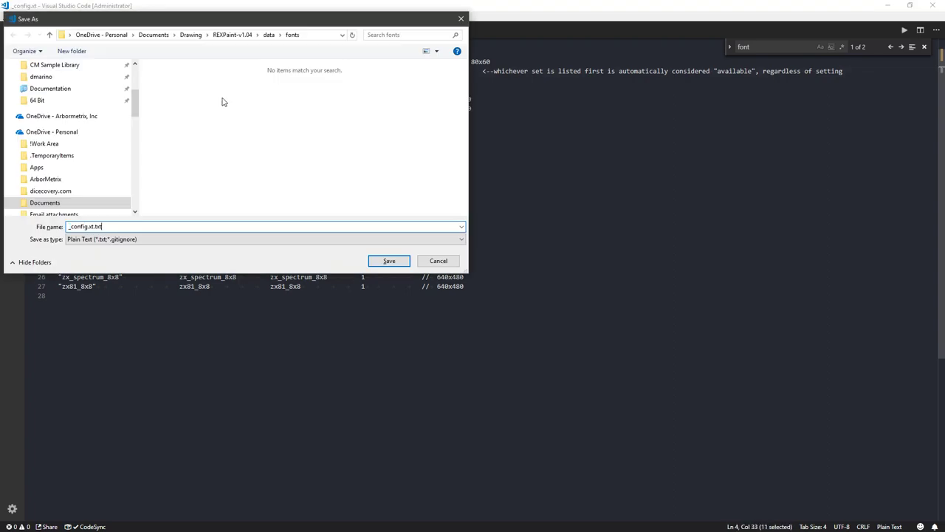
key(Left)
key(Left)
text(t)
key(Left)
key(Left)
key(Escape)
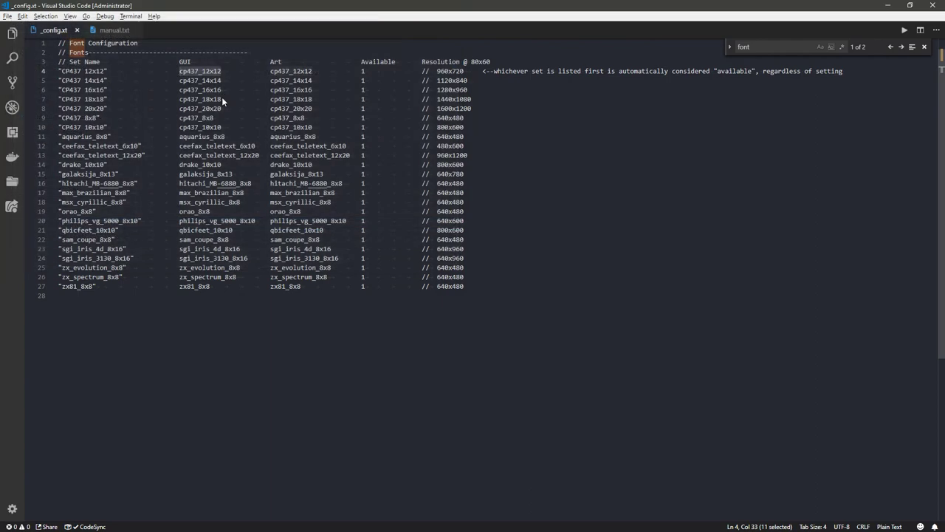
Save the configuration under the new name _config.txt in the fonts folder
key(ctrl+shift+s)
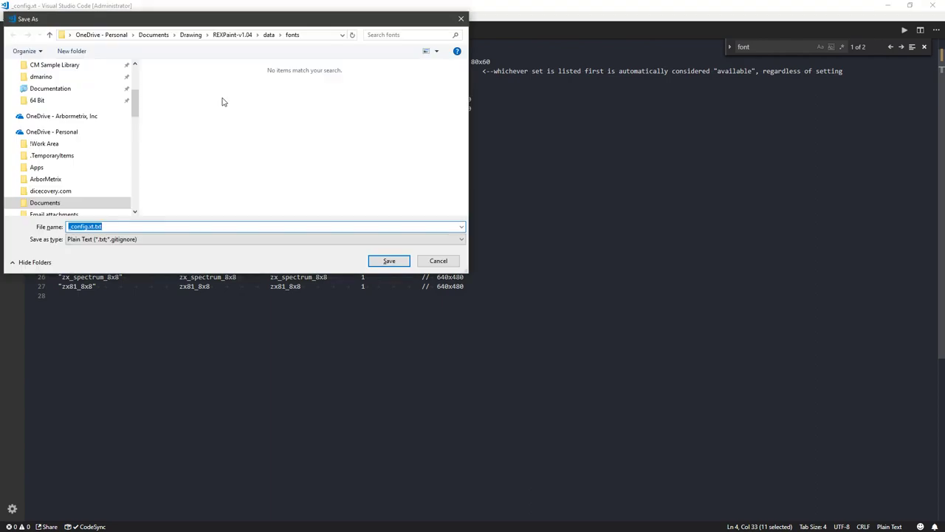
key(End)
key(Left)
key(Left)
key(Left)
key(Left)
key(BackSpace)
key(BackSpace)
key(BackSpace)
key(Return)
Save a backup copy of the configuration as _config.txt.bak.txt
key(ctrl+shift+s)
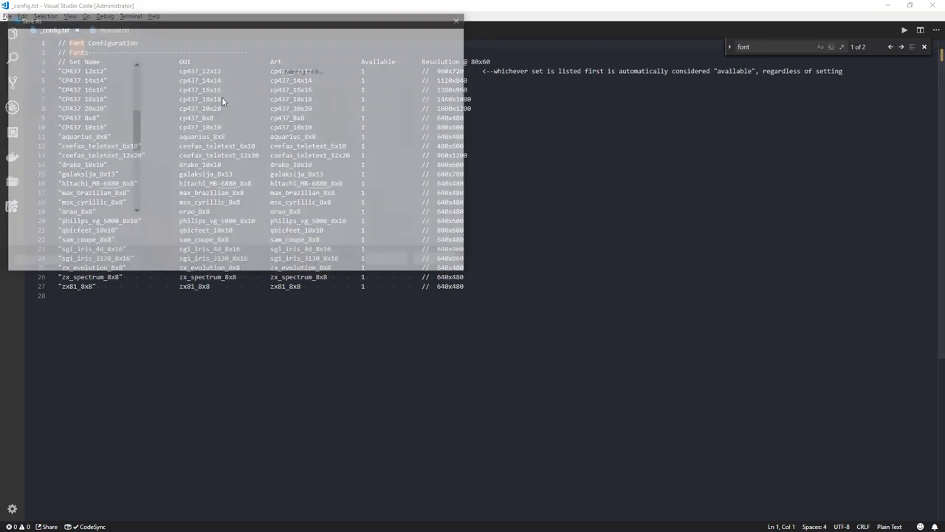
text(.bak)
key(Return)
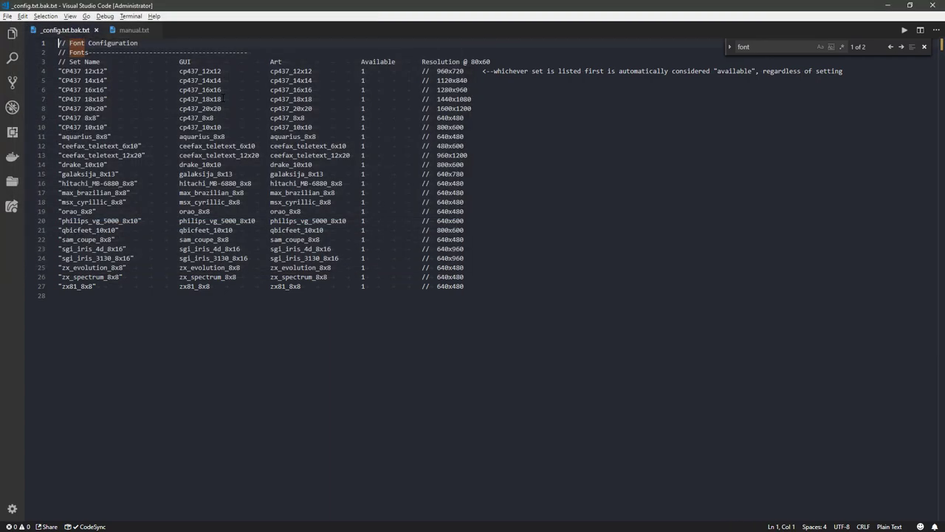
Save the open backup under the name _config.txt again, replacing the existing file
key(End)
key(Left)
key(Left)
key(Left)
key(Left)
key(Left)
key(Left)
key(Left)
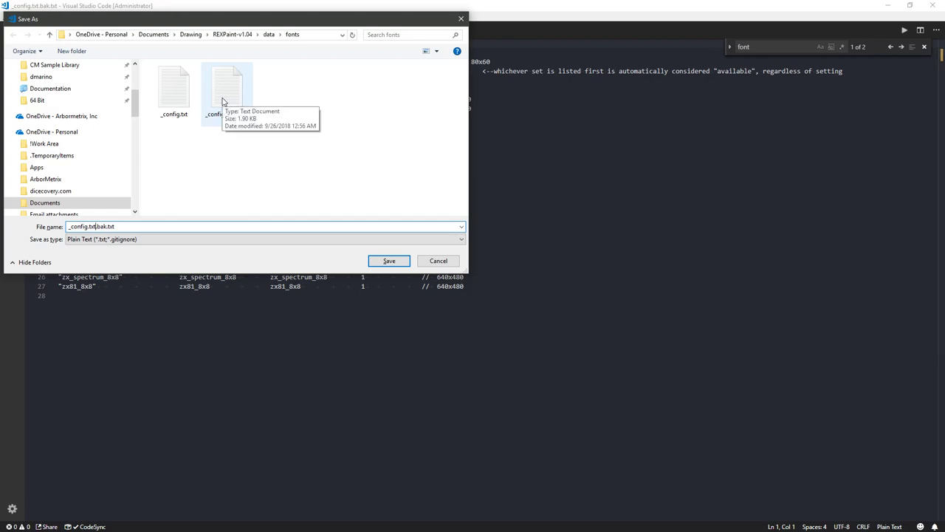
key(shift+End)
key(BackSpace)
key(Return)
key(Return)
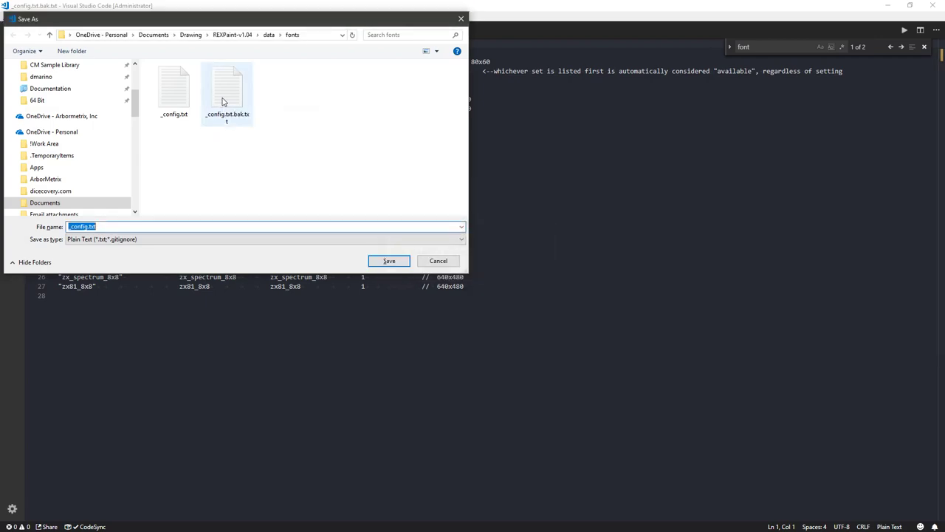
key(Return)
key(y)
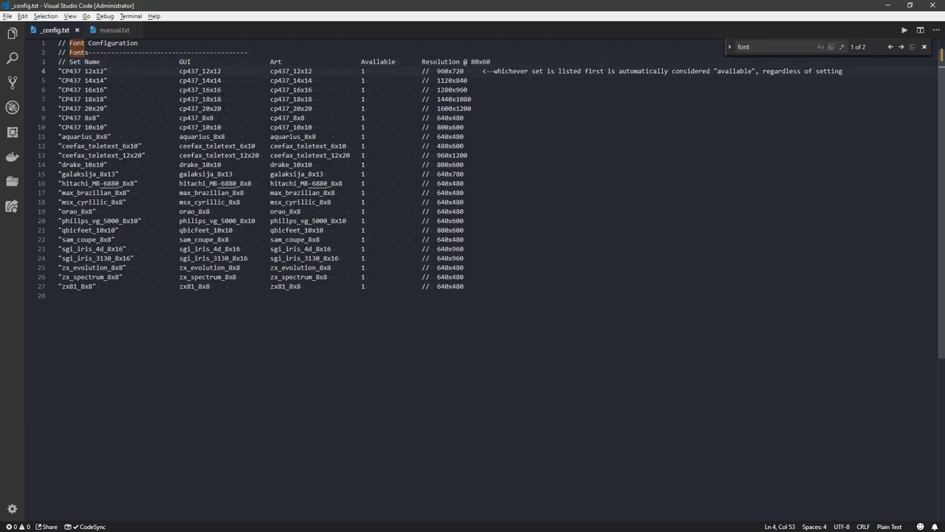
Copy the font name cp437_10x10 from the GUI column of the CP437 10x10 row
click(199, 136)
key(Up)
key(shift+Right)
key(shift+Right)
key(shift+Right)
key(shift+Right)
key(shift+Right)
key(shift+Right)
key(shift+Right)
key(shift+Right)
key(shift+Right)
key(shift+Right)
key(shift+Right)
key(ctrl+c)
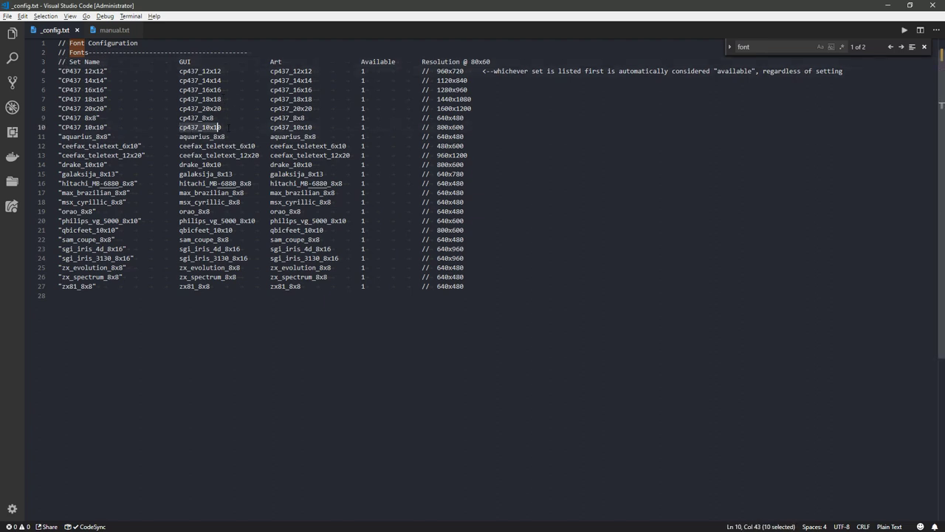
Replace the GUI entries on lines 4 to 27 with cp437_10x10, realign the Art column with two tabs, and save the file
click(179, 71)
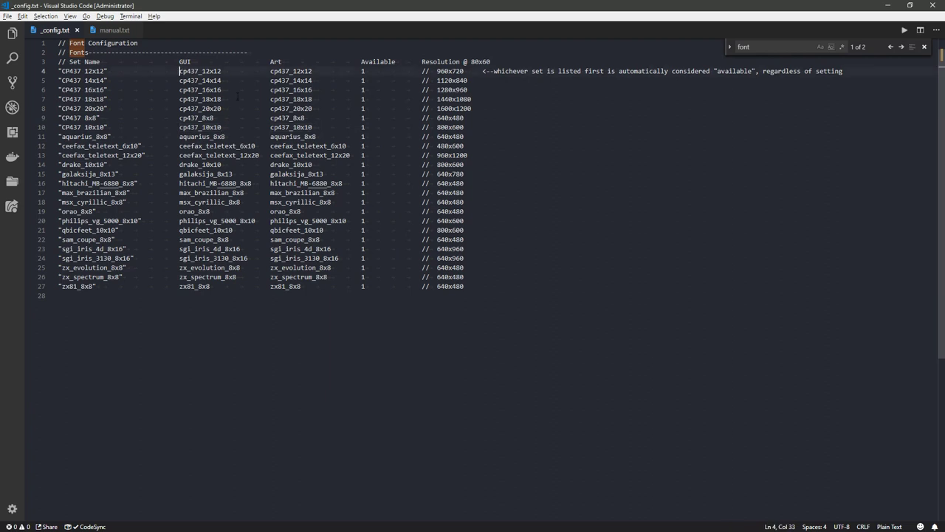
key(ctrl+alt+Down)
key(ctrl+alt+Down)
key(ctrl+alt+Down)
key(ctrl+alt+Down)
key(ctrl+alt+Down)
key(ctrl+alt+Down)
key(ctrl+alt+Down)
key(ctrl+alt+Down)
key(ctrl+alt+Down)
key(ctrl+alt+Down)
key(ctrl+alt+Down)
key(ctrl+alt+Down)
key(ctrl+alt+Down)
key(ctrl+alt+Down)
key(ctrl+alt+Down)
key(ctrl+alt+Down)
key(ctrl+alt+Down)
key(ctrl+alt+Down)
key(ctrl+alt+Down)
key(ctrl+alt+Down)
key(ctrl+alt+Down)
key(ctrl+shift+Right)
key(ctrl+shift+Right)
key(ctrl+shift+Left)
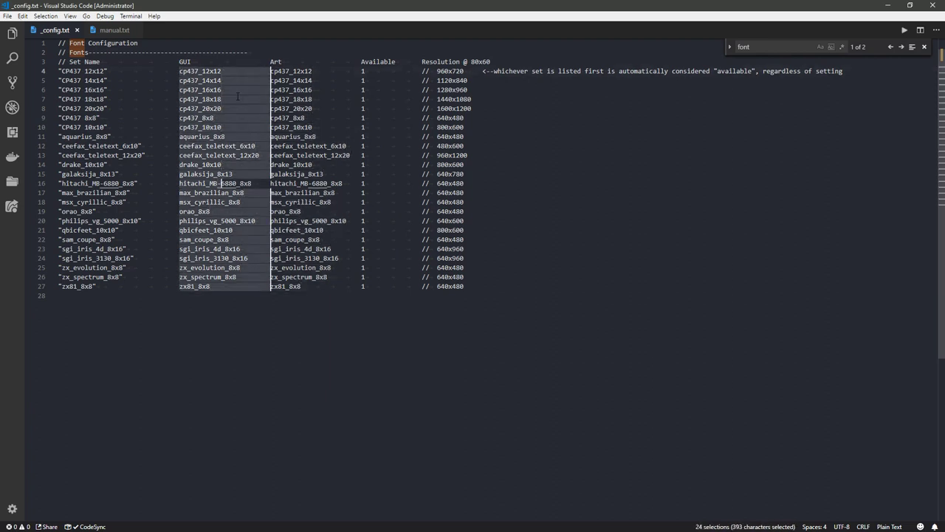
key(Delete)
key(ctrl+v)
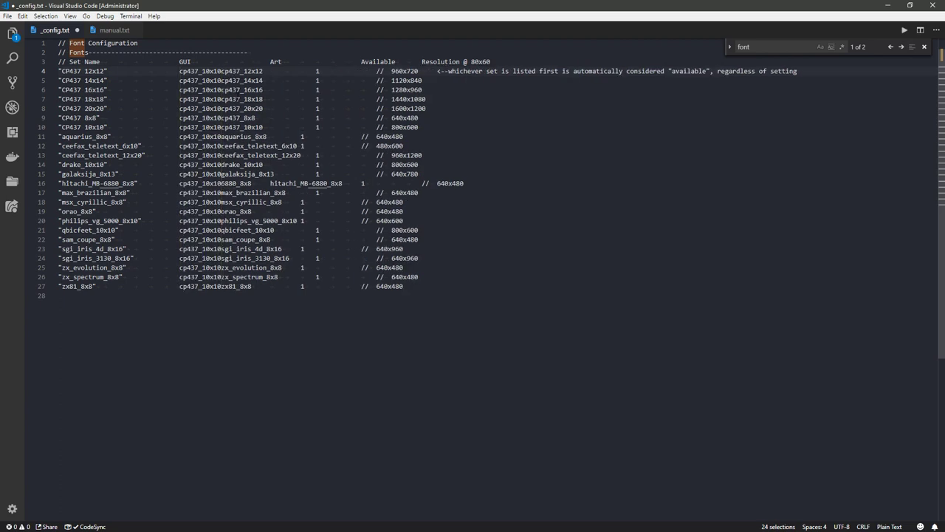
key(Tab)
key(Tab)
key(Escape)
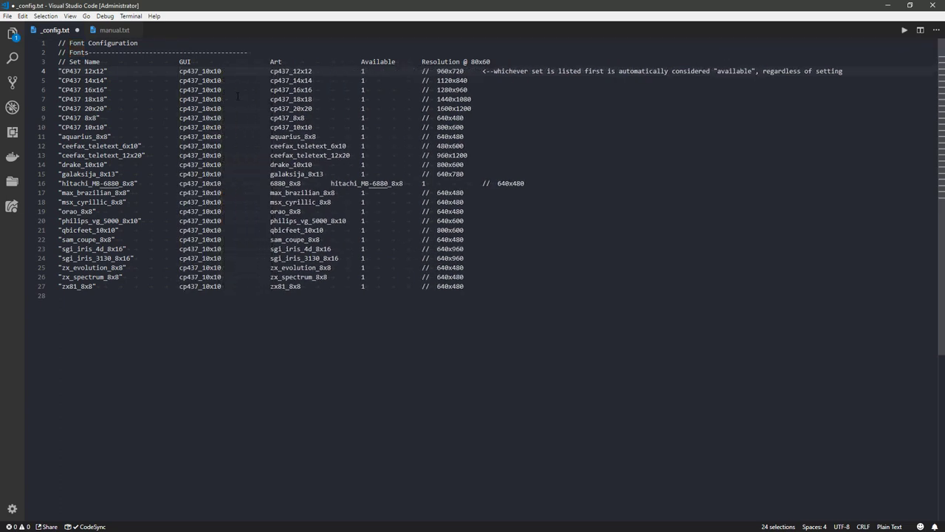
key(ctrl+s)
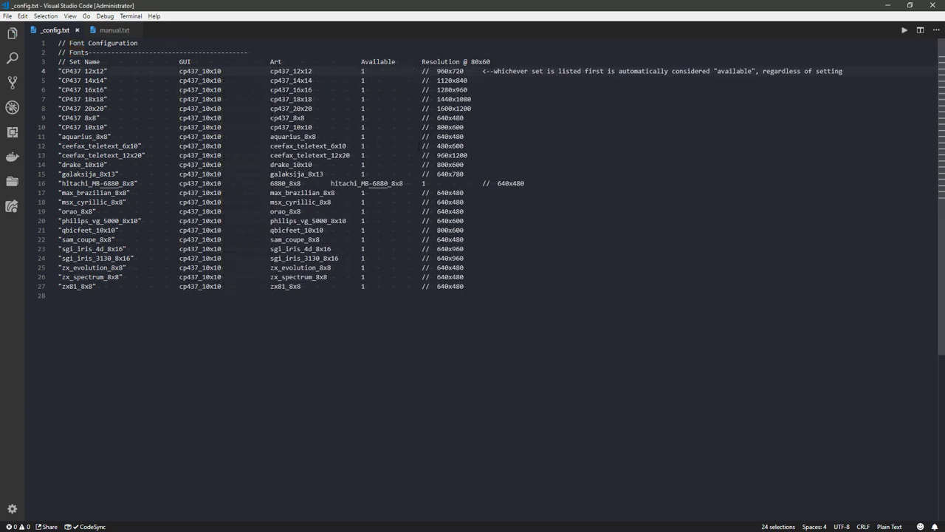
Delete the leftover "6880_8x8" text and extra tabs before the Art font name in the hitachi_MB-6880_8x8 row
click(331, 183)
key(BackSpace)
key(BackSpace)
key(BackSpace)
key(BackSpace)
key(BackSpace)
key(BackSpace)
key(BackSpace)
key(BackSpace)
key(BackSpace)
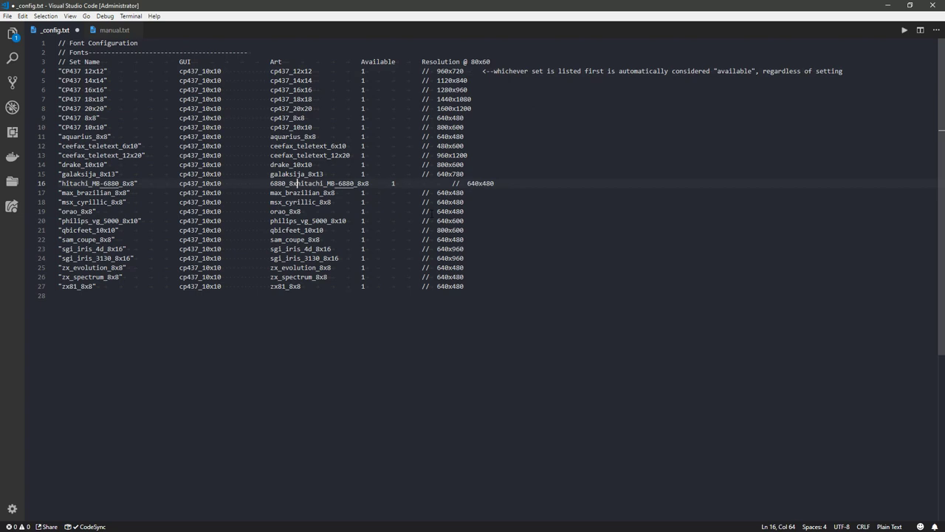
key(BackSpace)
key(BackSpace)
key(BackSpace)
key(BackSpace)
key(BackSpace)
key(BackSpace)
key(BackSpace)
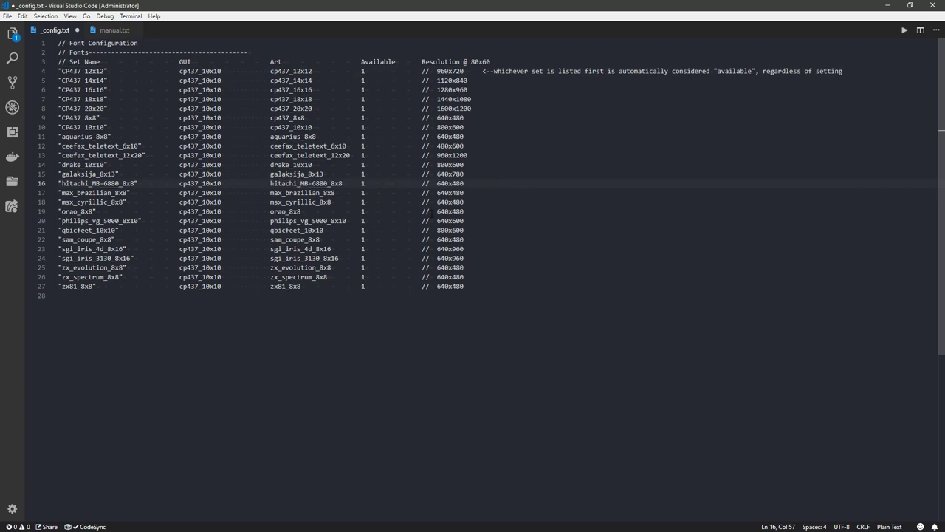
Save the corrected _config.txt file
key(Right)
key(Right)
key(Right)
key(ctrl+s)
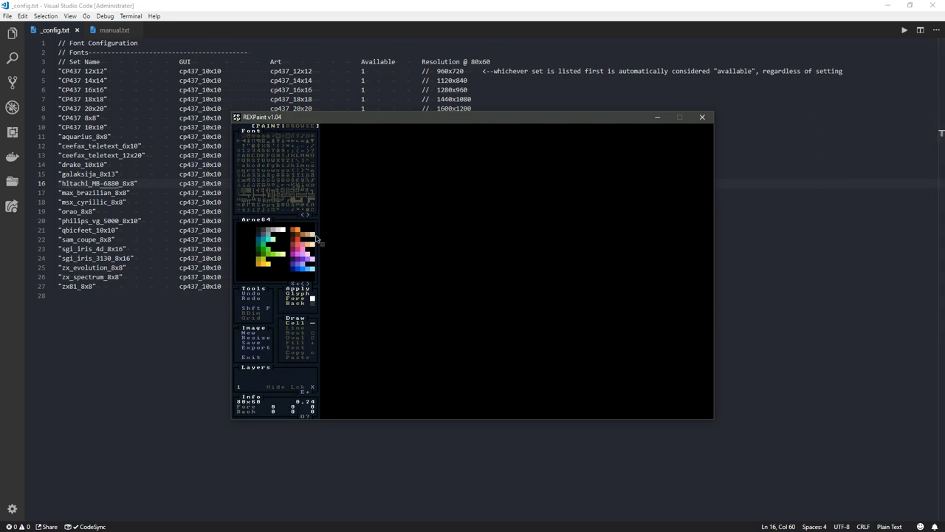
Switch to REXPaint and go through the font sets from aquarius_8x8 to max_brazilian_8x8, checking how the interface renders
click(308, 214)
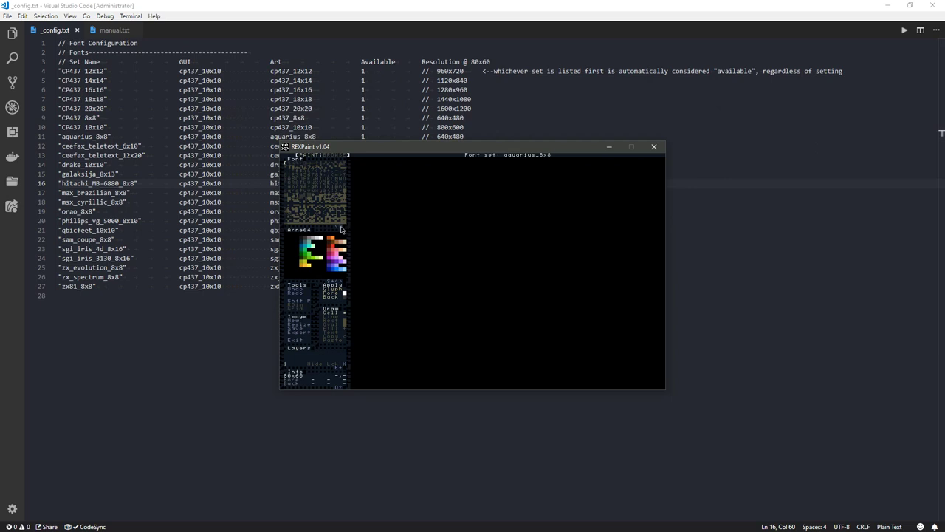
click(341, 229)
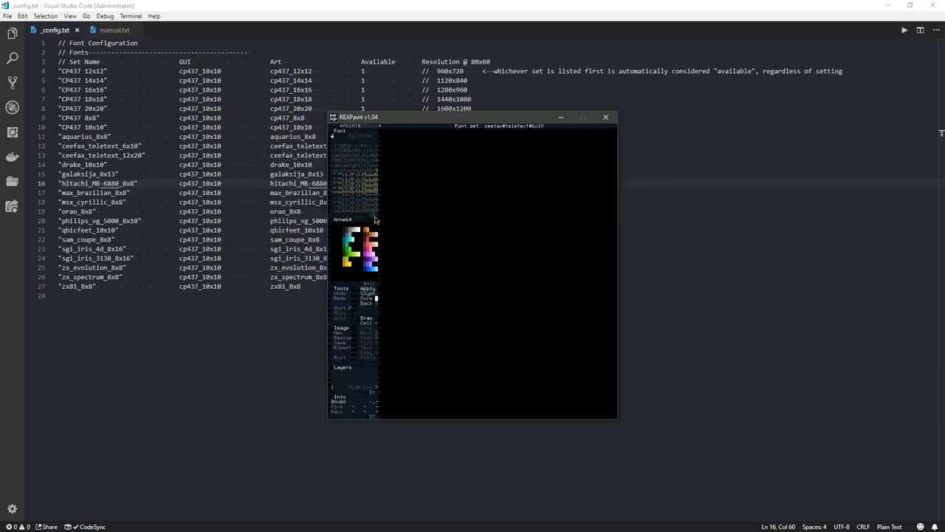
click(374, 217)
click(310, 219)
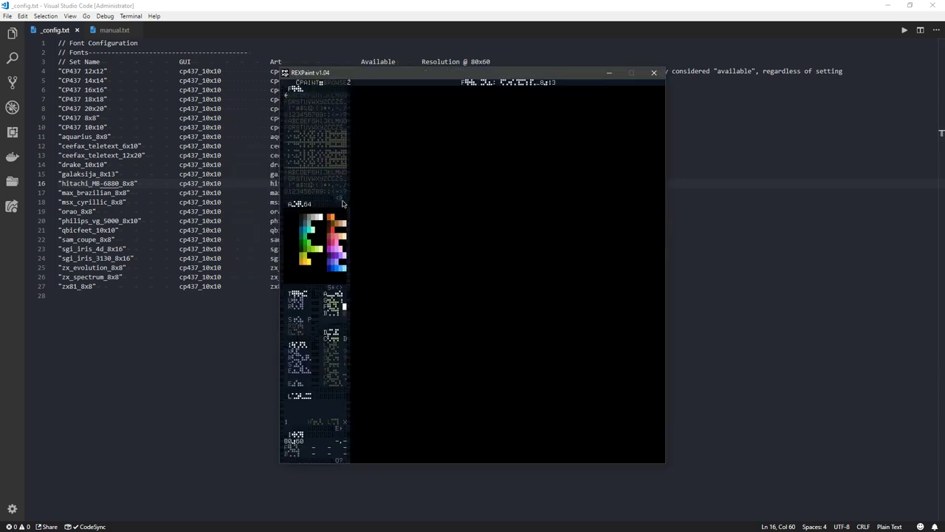
click(342, 203)
click(342, 230)
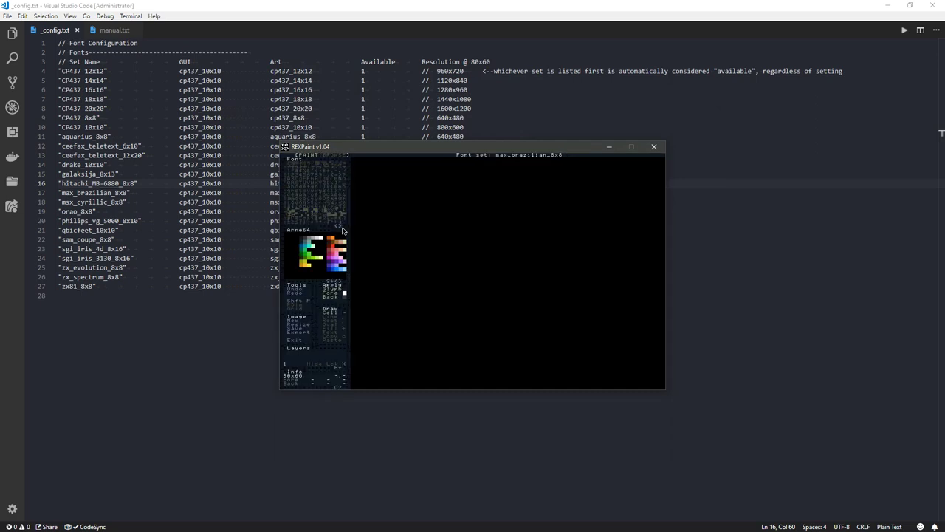
Go on through the font sets from msx_cyrillic_8x8 to zx_evolution_8x8, checking the interface text in each
click(342, 229)
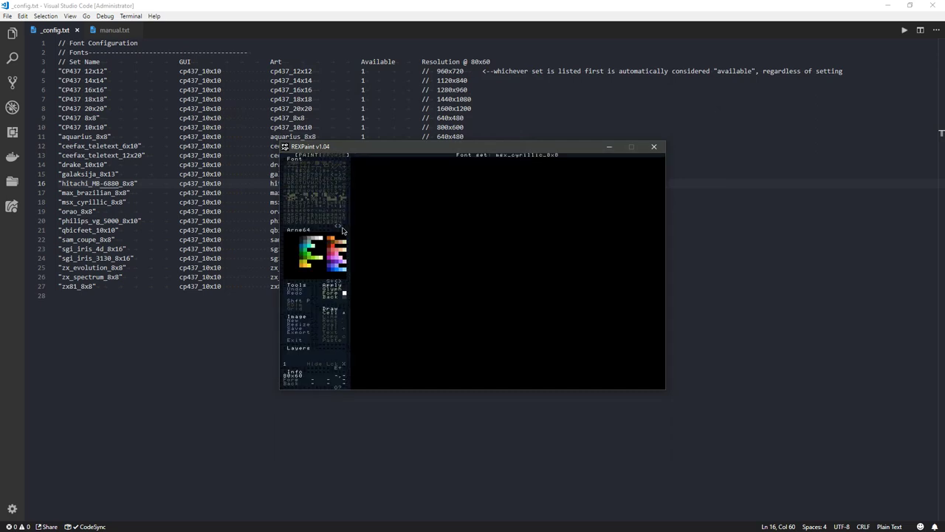
click(342, 230)
click(342, 230)
click(342, 219)
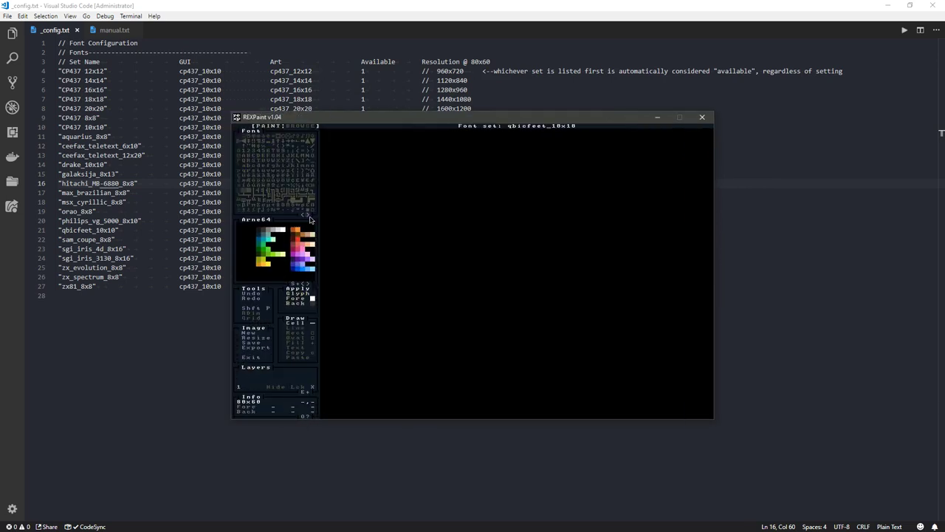
click(311, 216)
click(342, 227)
click(342, 188)
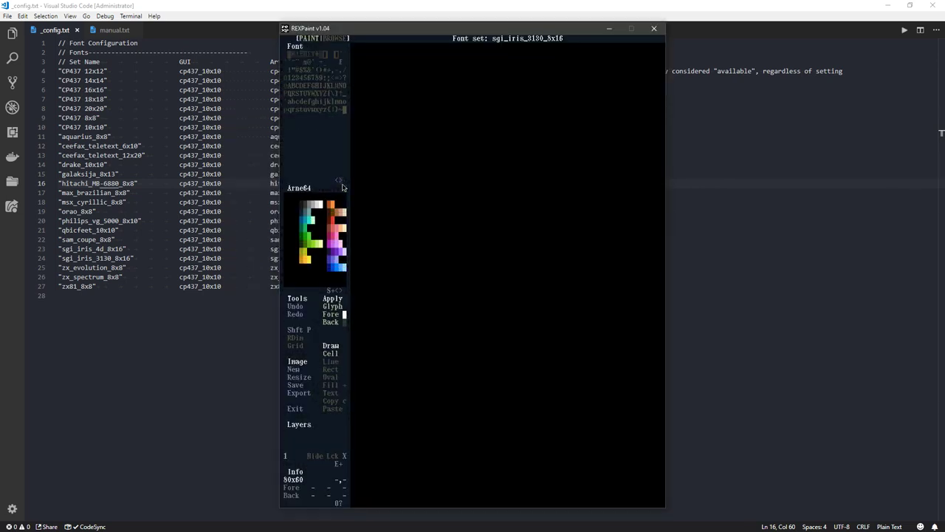
click(342, 231)
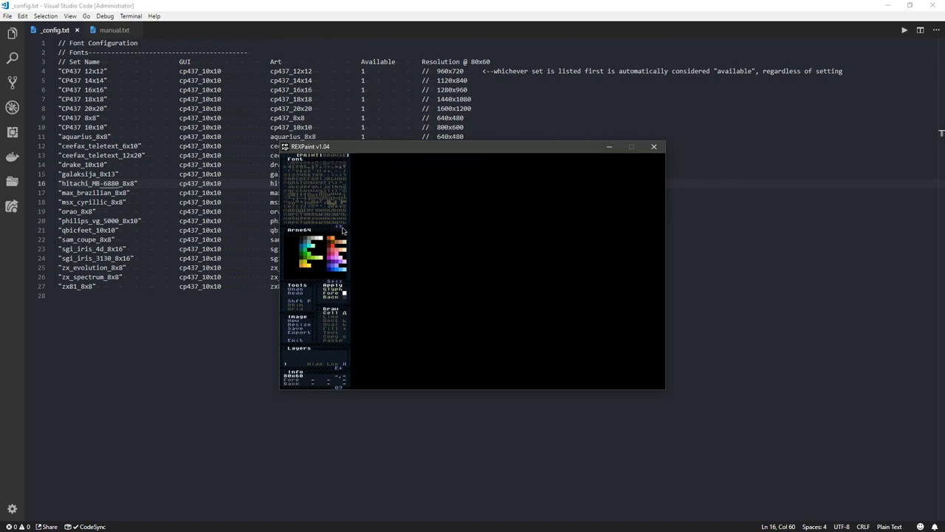
Return to Visual Studio Code and read the manual's note about leaving the GUI font unchanged when creating a custom font
key(alt+Tab)
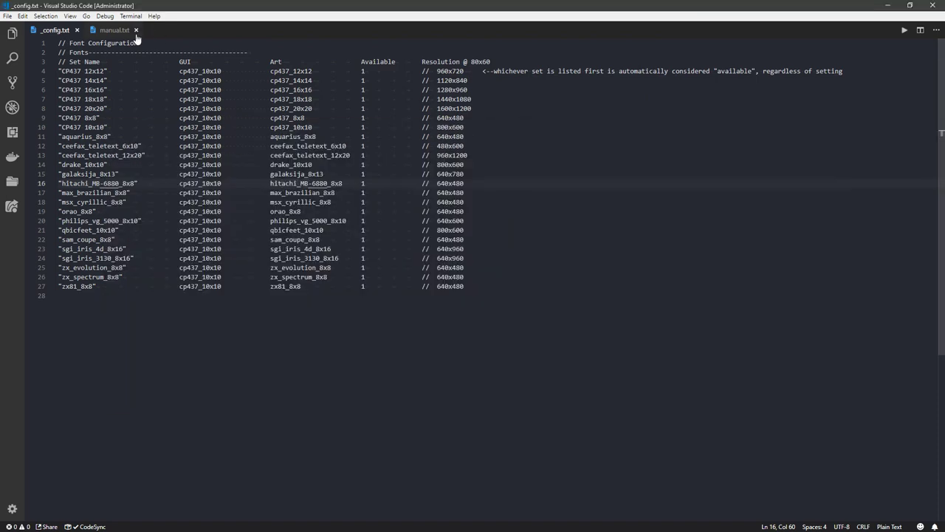
click(122, 31)
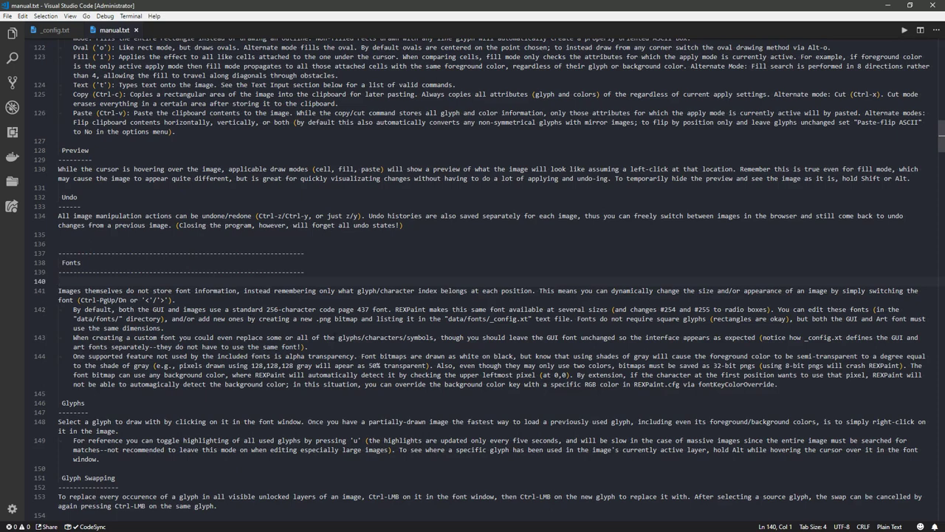
drag(442, 338, 753, 337)
click(359, 350)
Check the GUI and Art font columns in _config.txt against the manual's note
click(53, 31)
click(267, 192)
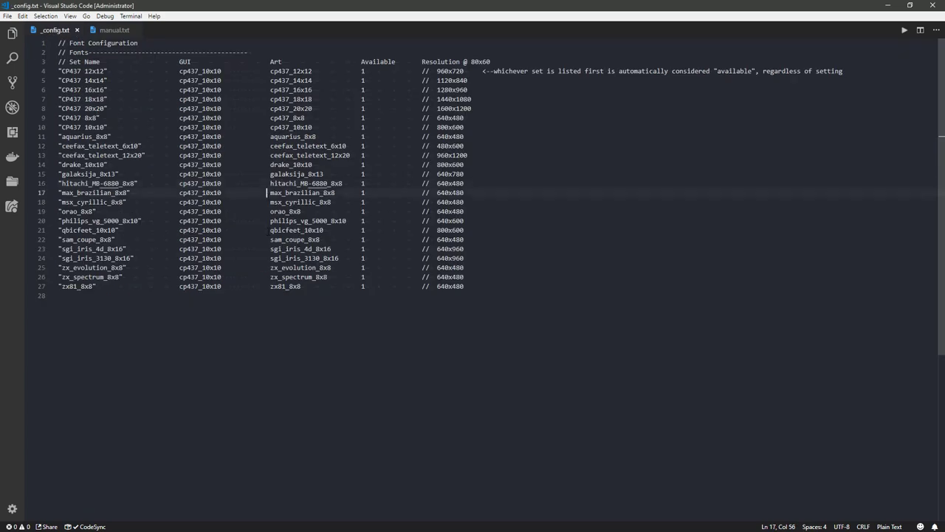
click(178, 80)
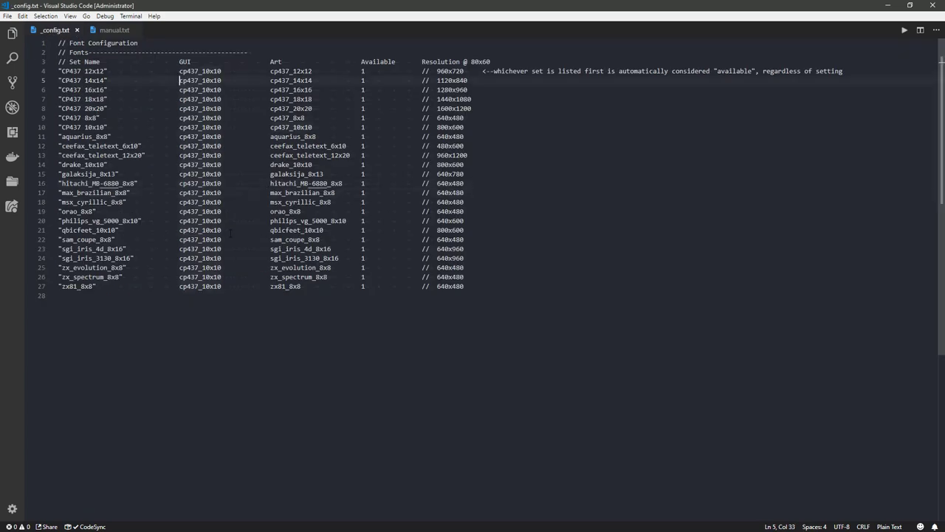
click(283, 62)
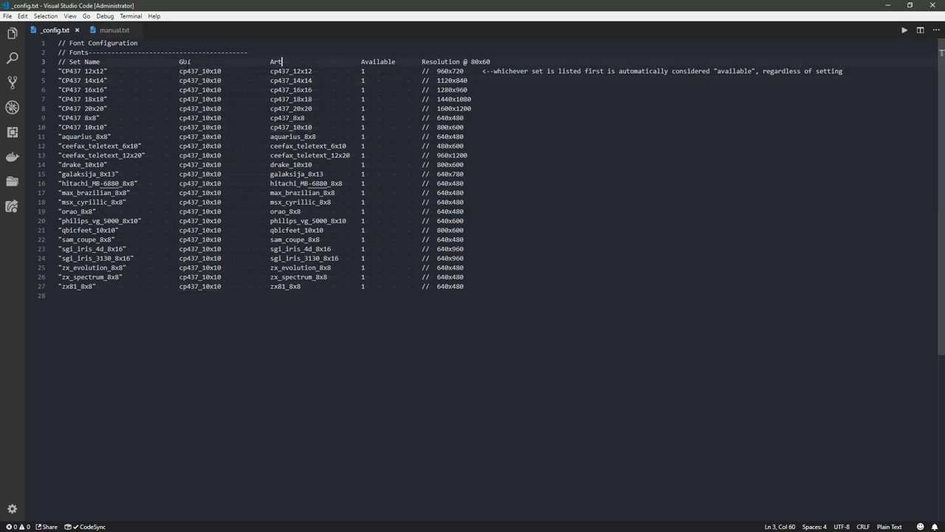
click(189, 61)
click(286, 61)
Read the manual's Fonts section again, along with the Glyphs and Glyph Swapping sections below it
click(112, 30)
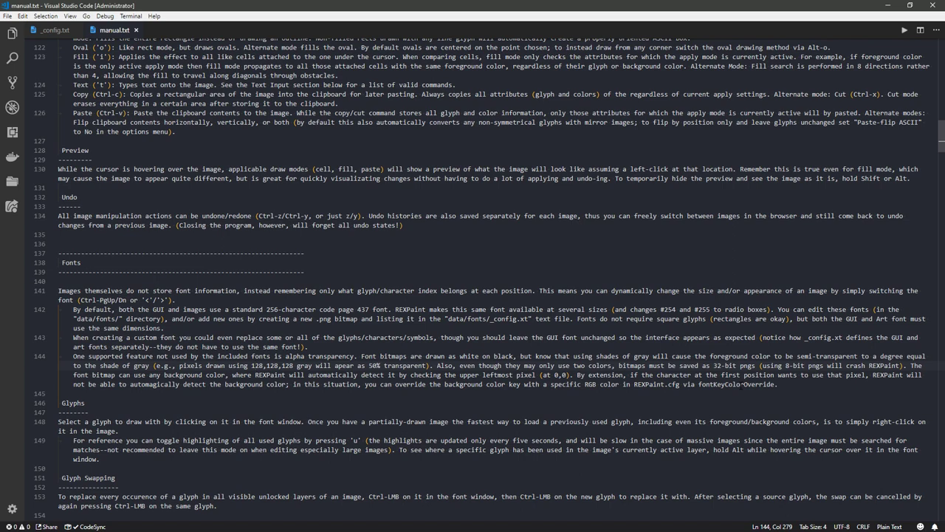
scroll(769, 384, down, 3)
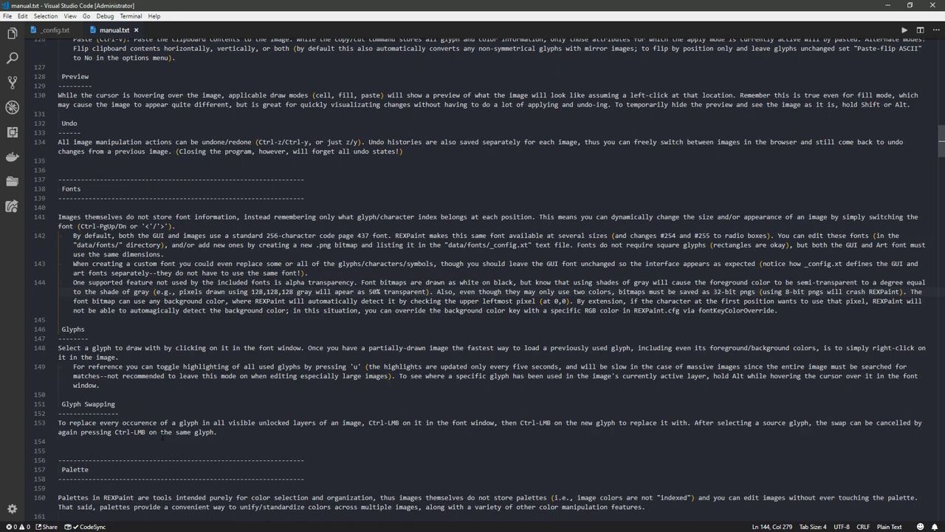
scroll(170, 349, down, 2)
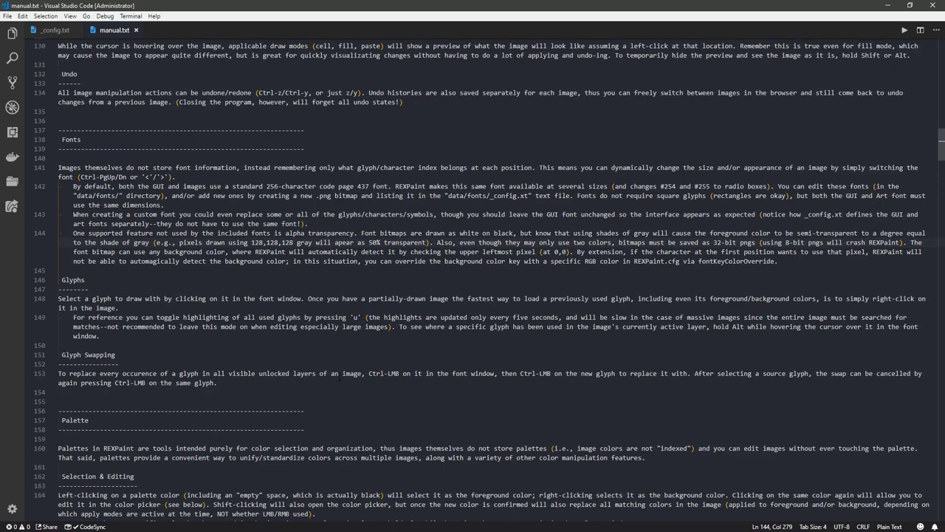
scroll(330, 373, up, 3)
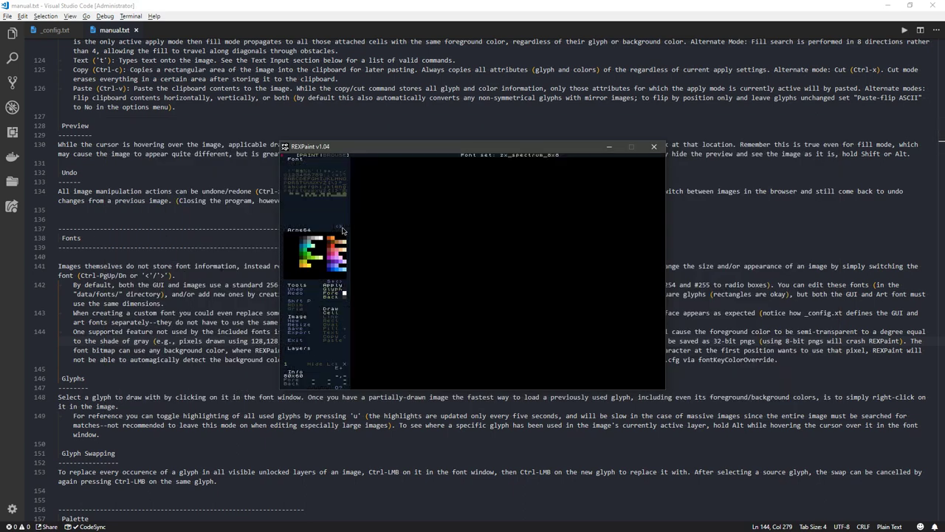
Switch to REXPaint and cycle the font sets through the CP437 sizes up to CP437 10x10
key(ctrl+Page_Down)
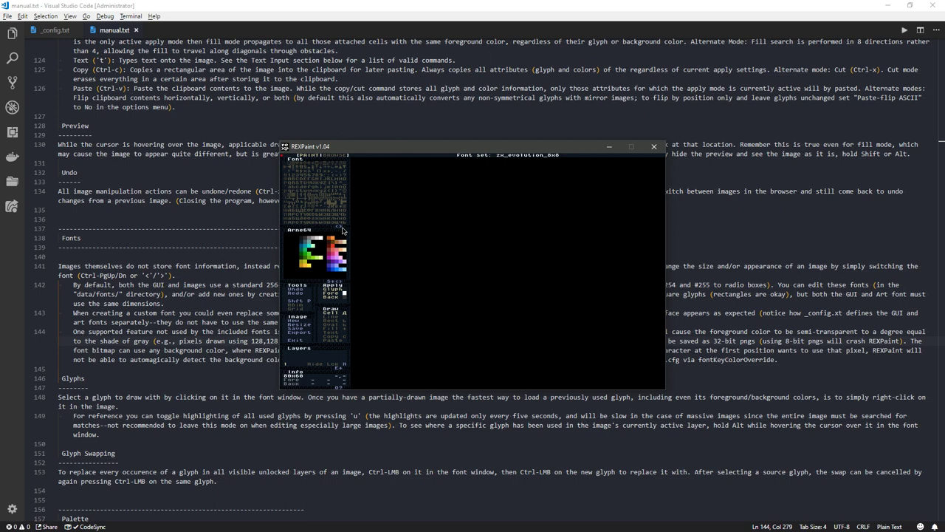
key(ctrl+Page_Down)
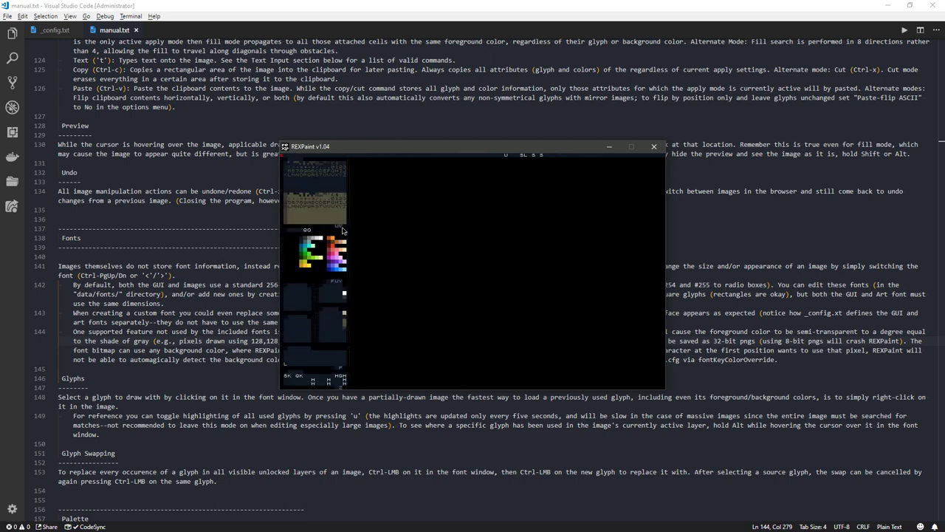
key(ctrl+Page_Down)
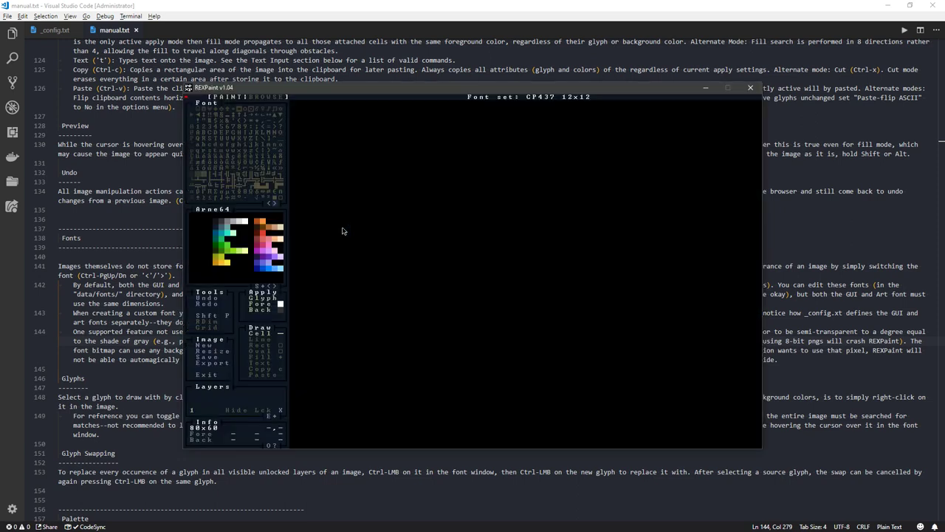
key(ctrl+Page_Down)
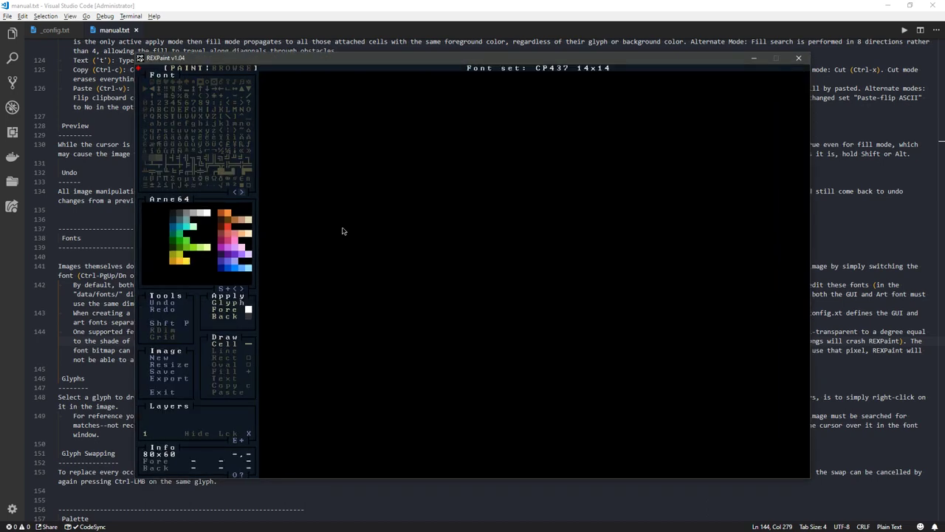
key(ctrl+Page_Down)
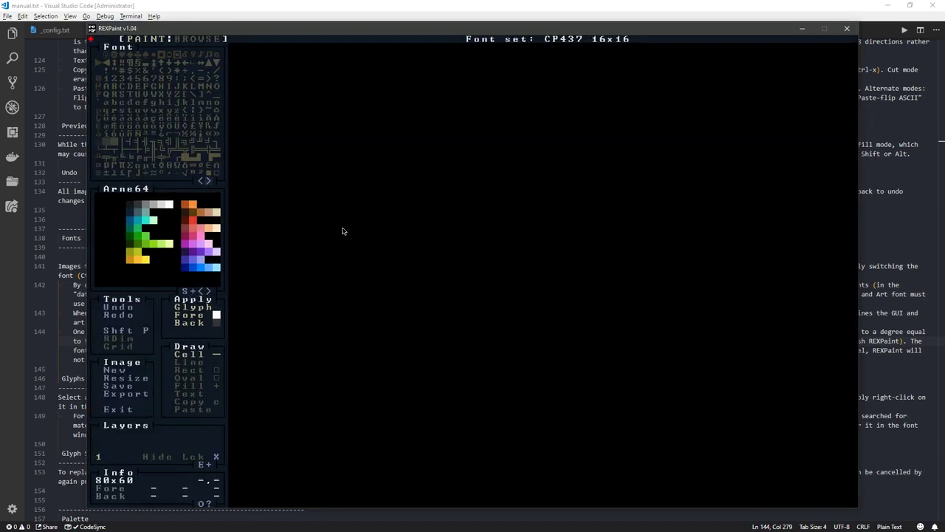
key(ctrl+Page_Down)
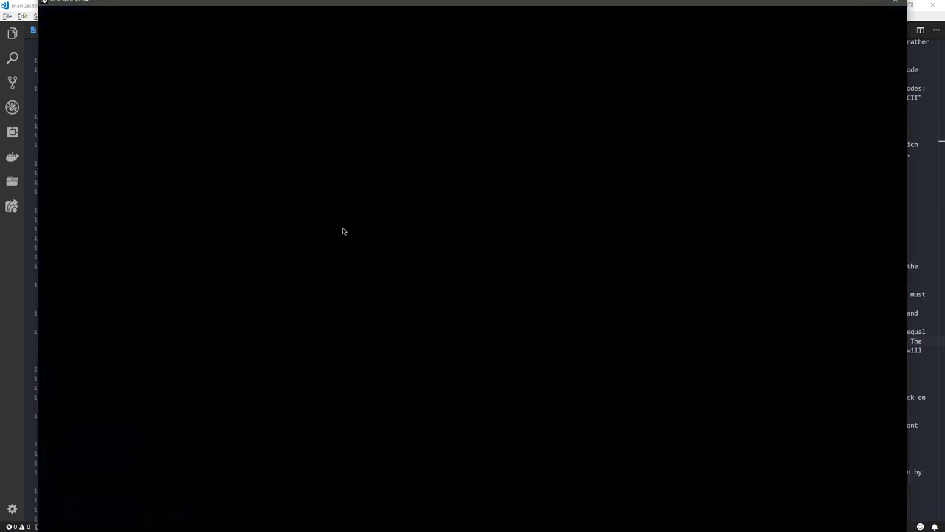
key(ctrl+Page_Down)
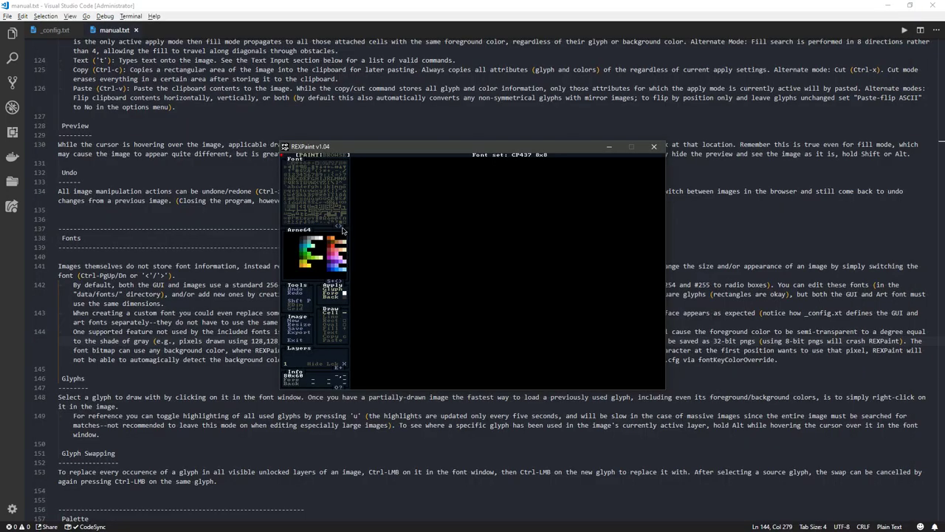
key(ctrl+Page_Down)
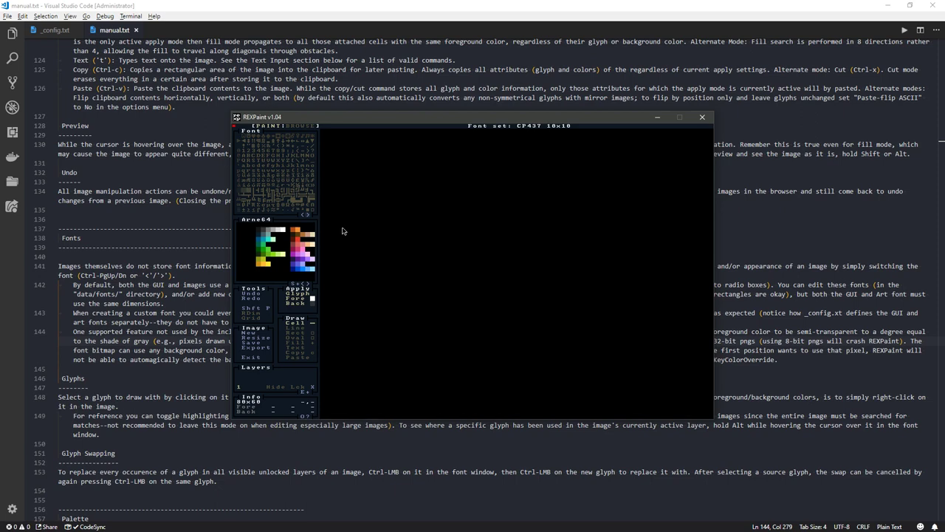
Alternate between the CP437 8x8 and CP437 10x10 font sets to compare the window and interface size
key(ctrl+Page_Up)
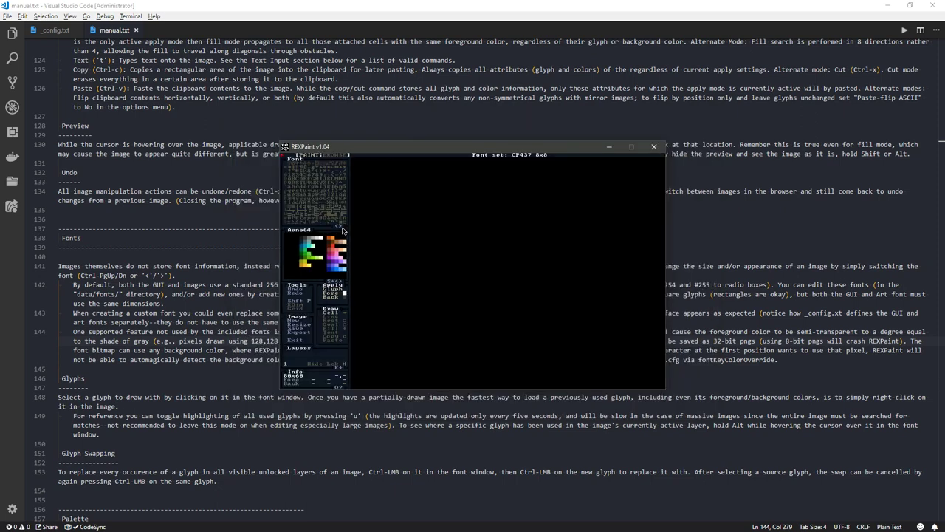
key(ctrl+Page_Down)
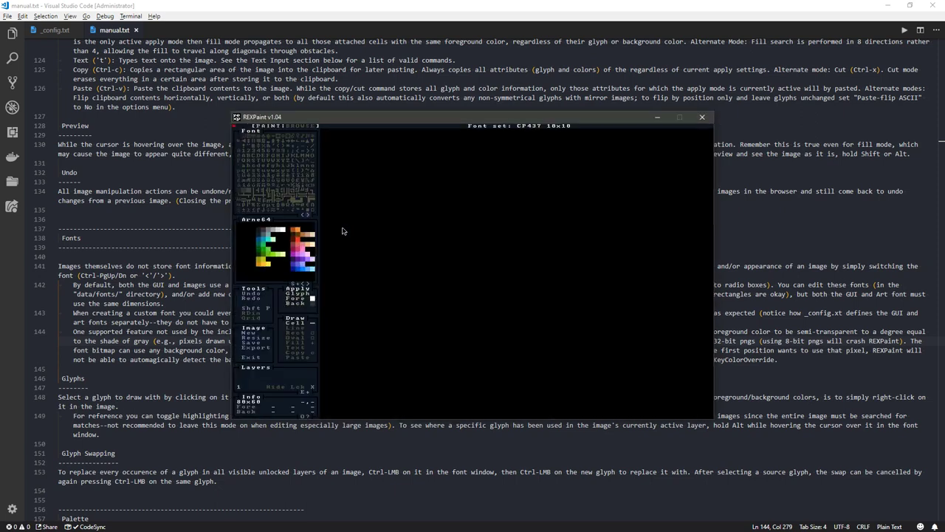
key(ctrl+Page_Up)
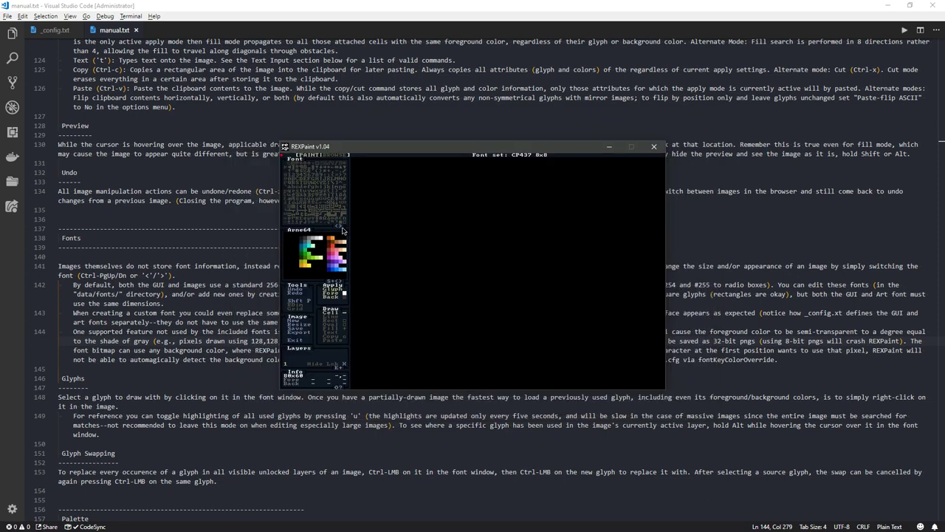
key(ctrl+Page_Down)
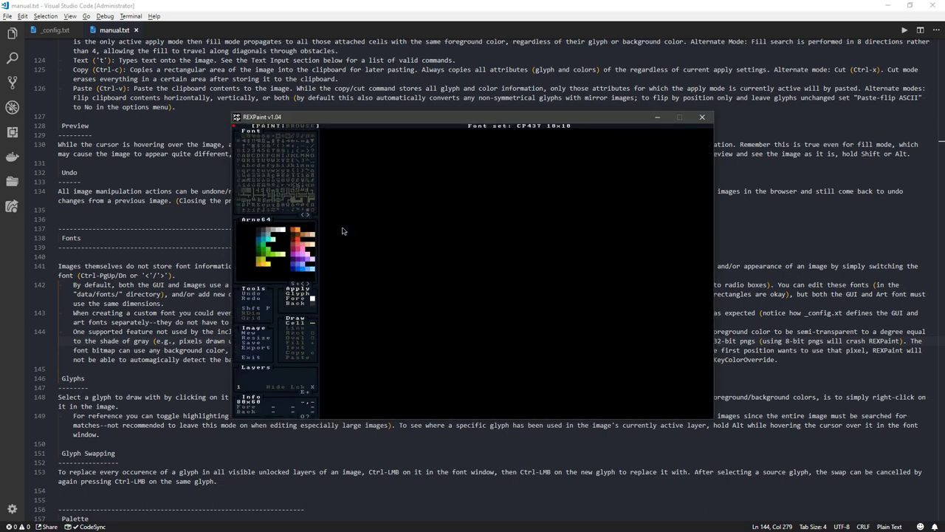
key(ctrl+Page_Up)
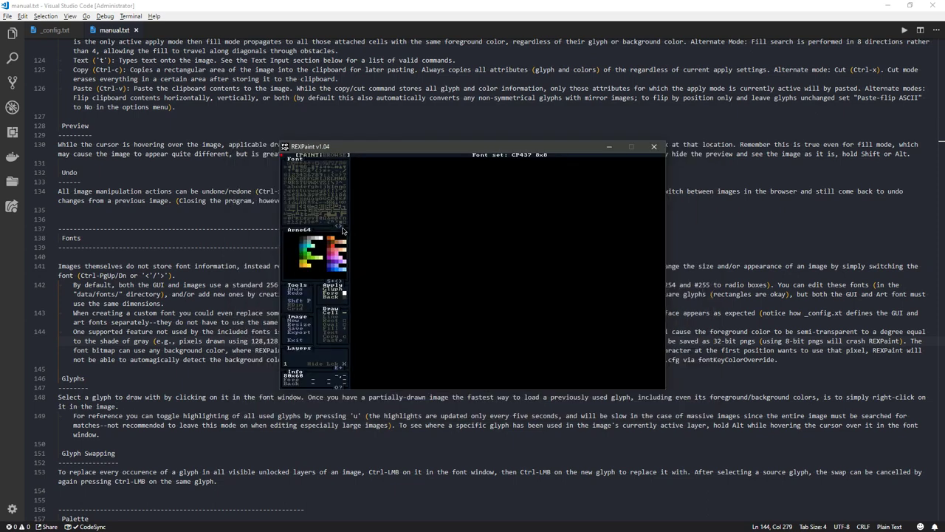
key(ctrl+Page_Down)
Advance from CP437 10x10 to the drake_10x10 font set and exit REXPaint, confirming the exit
key(ctrl+Page_Down)
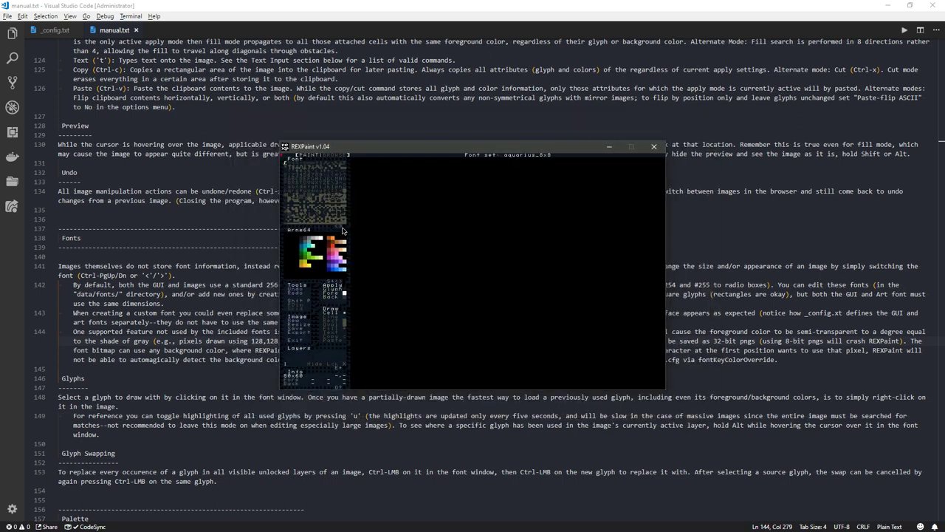
key(ctrl+Page_Down)
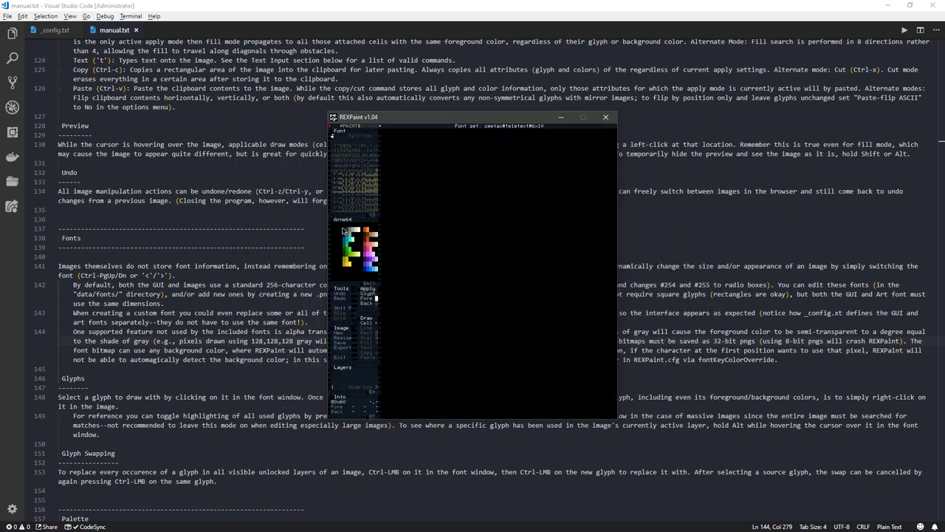
key(ctrl+Page_Down)
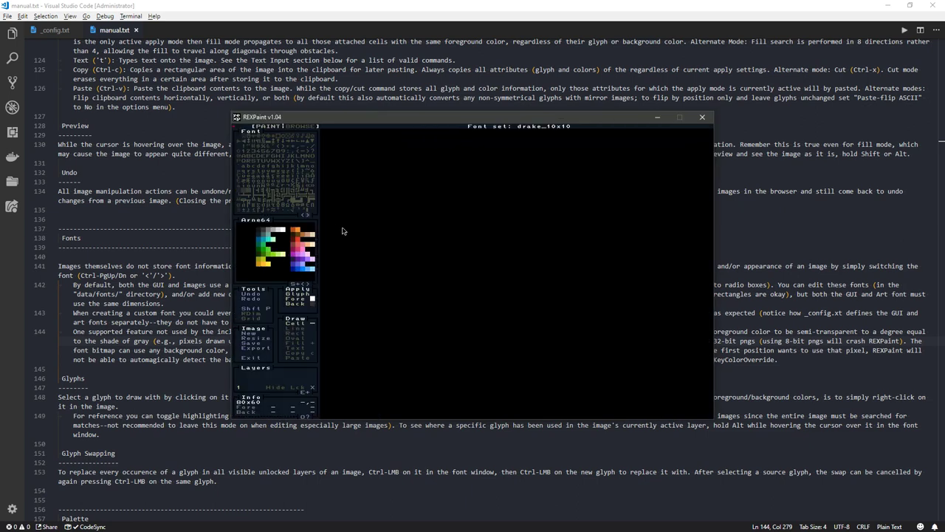
click(260, 360)
click(454, 287)
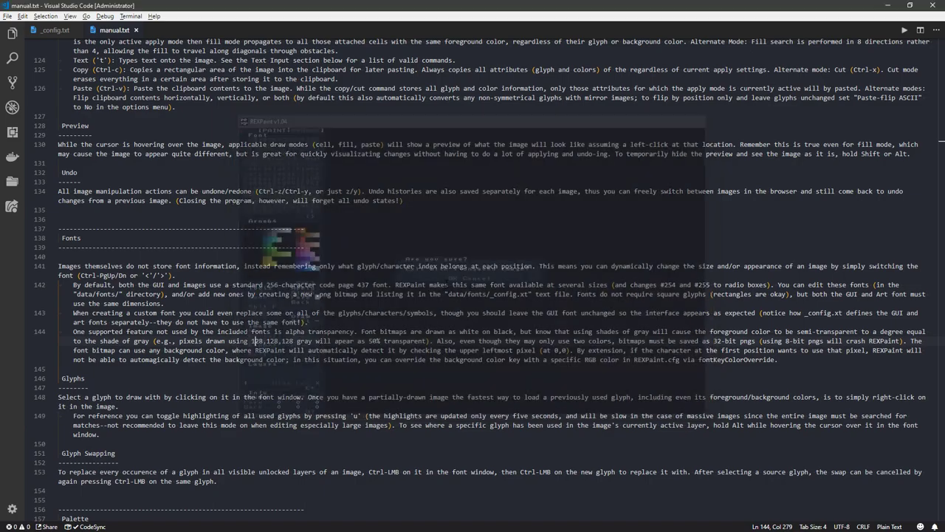
Switch to Double Commander, go into the data/fonts folder and delete the stray _config.xt file
key(alt+Tab)
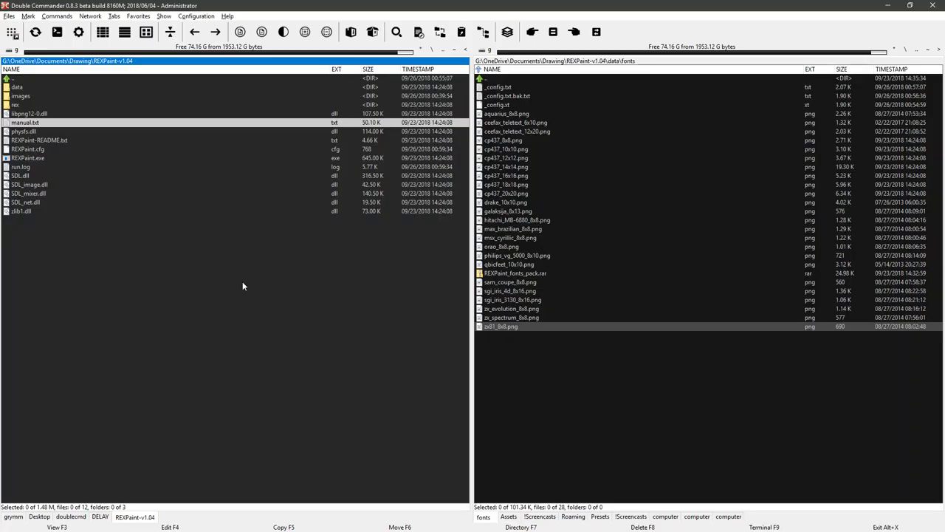
double_click(26, 88)
double_click(36, 99)
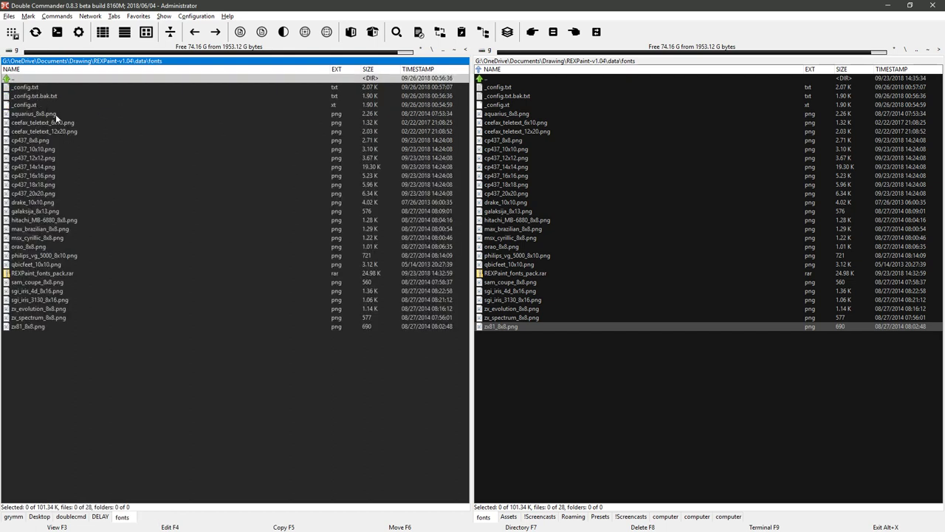
click(59, 106)
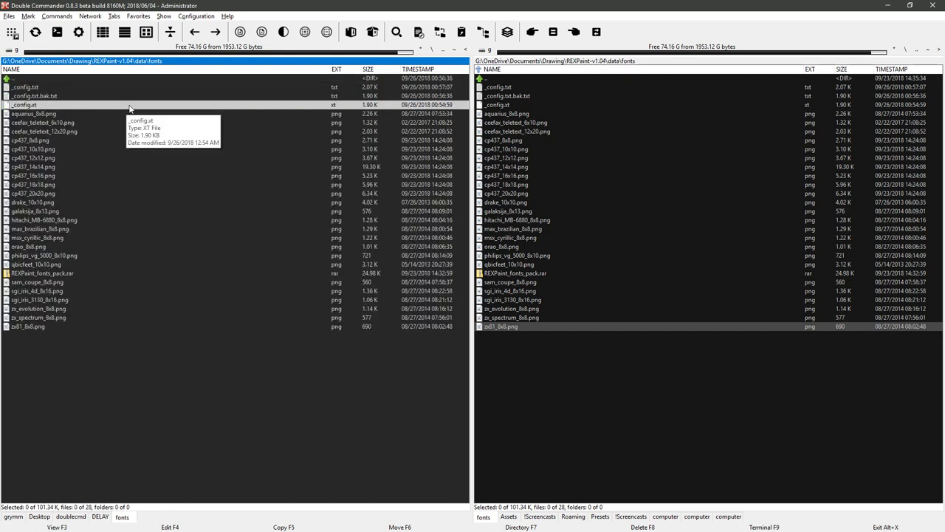
key(Insert)
key(Up)
key(Up)
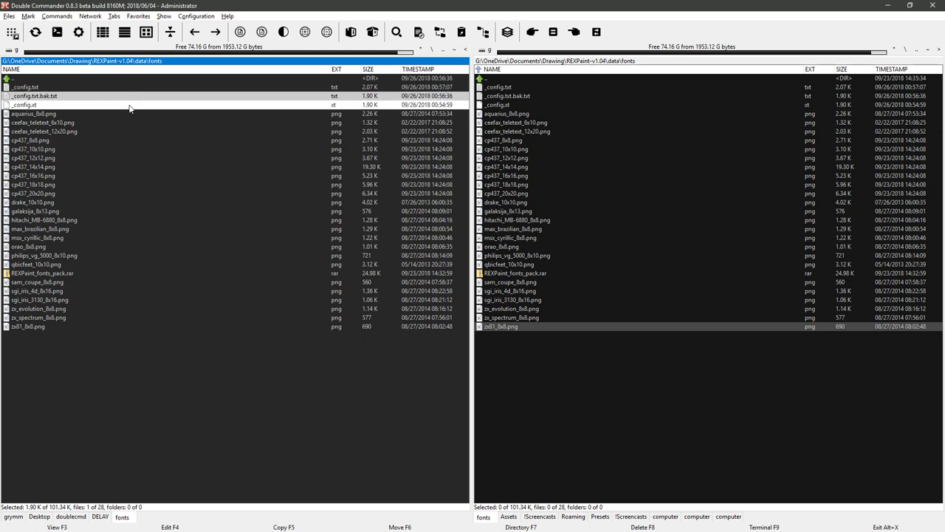
key(Delete)
key(Return)
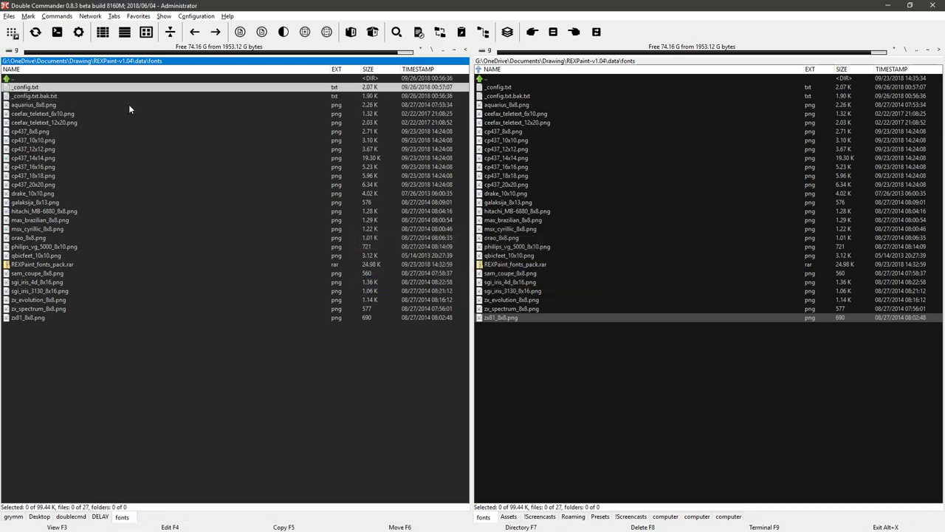
View the cp437_10x10.png glyph sheet in the image viewer and close it again
right_click(96, 90)
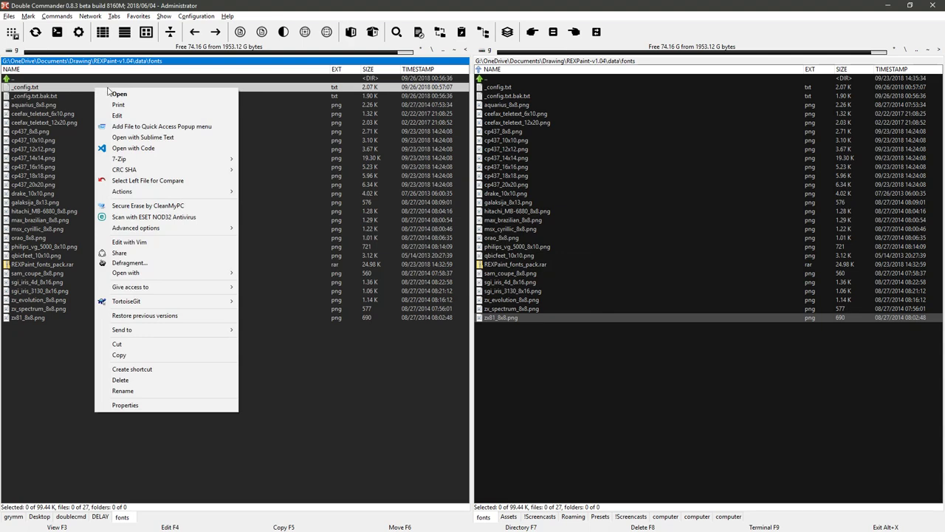
click(71, 177)
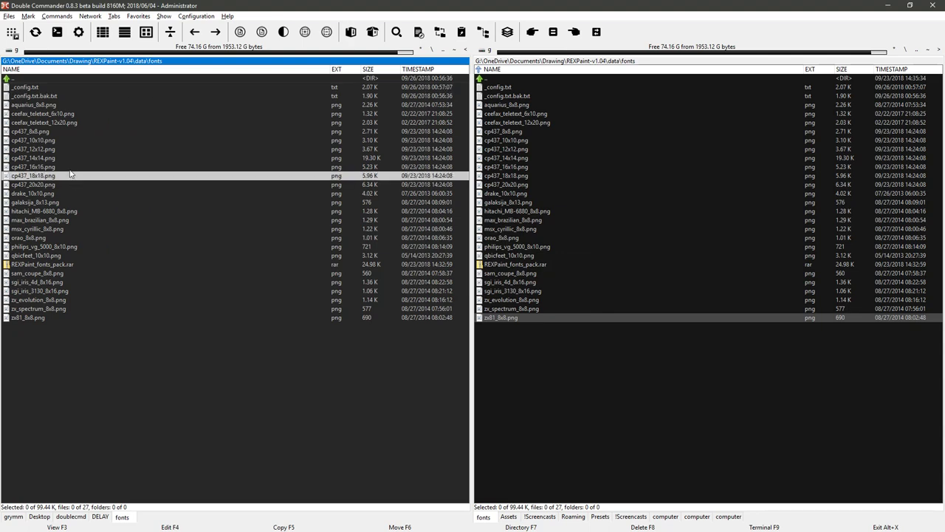
double_click(65, 140)
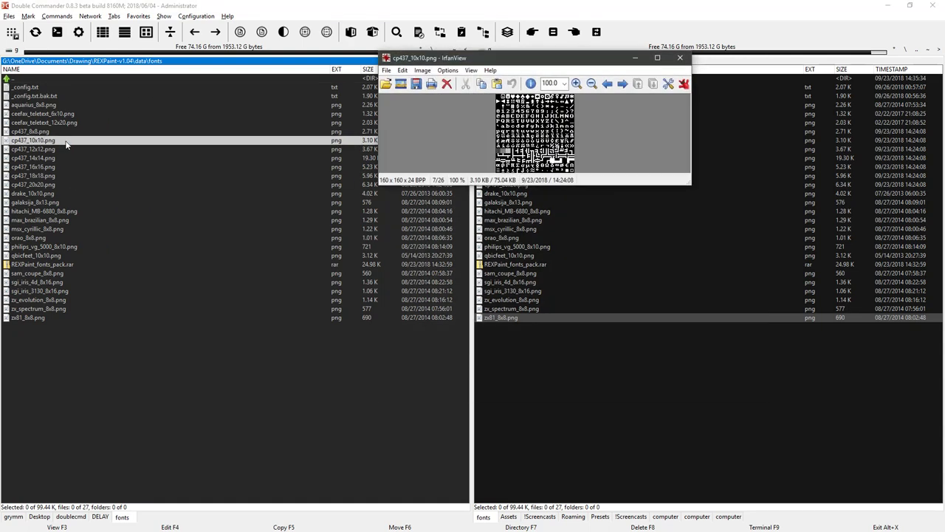
key(Escape)
Open _config.txt from the fonts folder in Visual Studio Code for editing
right_click(56, 90)
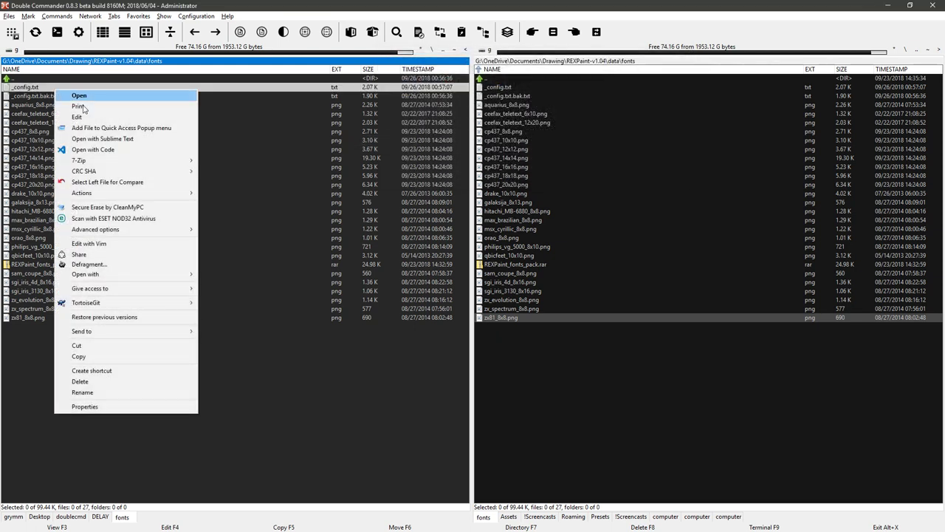
click(104, 149)
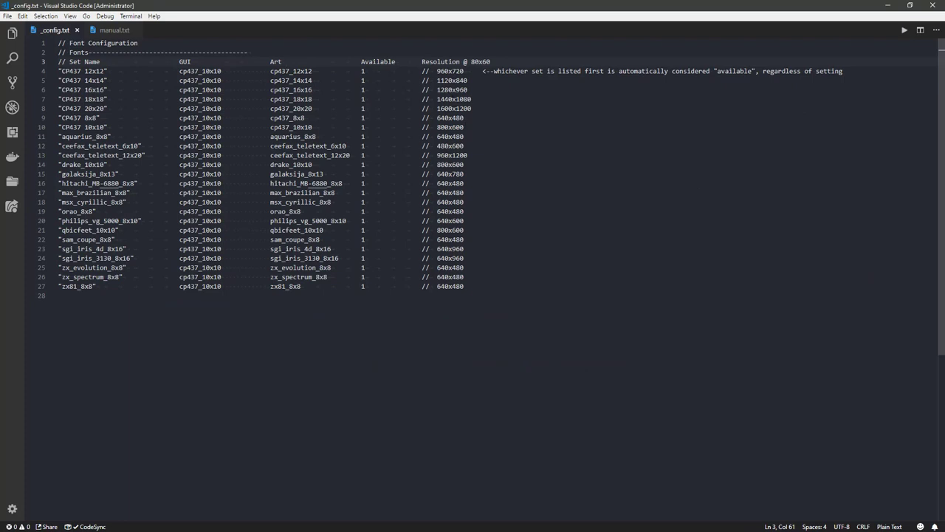
click(373, 71)
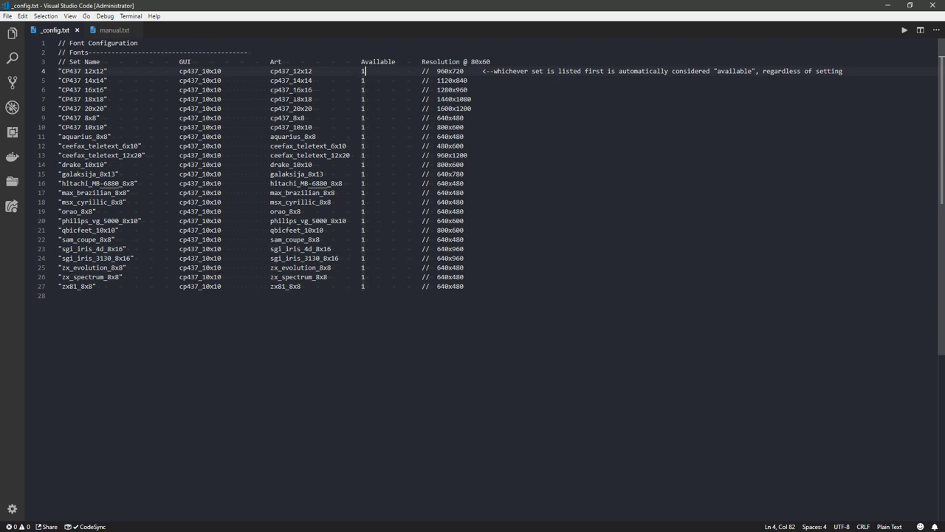
Remove all the spacing between the GUI and Art font names on every font line at once
click(274, 71)
key(ctrl+alt+Down)
key(ctrl+alt+Down)
key(ctrl+alt+Down)
key(ctrl+alt+Down)
key(ctrl+alt+Down)
key(ctrl+alt+Down)
key(ctrl+alt+Down)
key(ctrl+alt+Down)
key(ctrl+alt+Down)
key(ctrl+alt+Down)
key(ctrl+alt+Down)
key(ctrl+alt+Down)
key(ctrl+alt+Down)
key(ctrl+alt+Down)
key(ctrl+alt+Down)
key(ctrl+alt+Down)
key(ctrl+alt+Down)
key(ctrl+alt+Down)
key(ctrl+alt+Down)
key(ctrl+alt+Down)
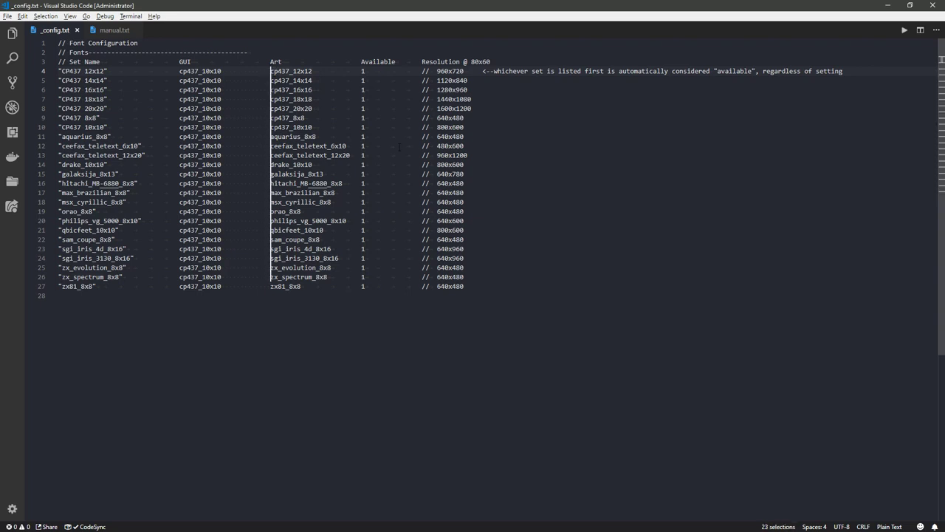
key(BackSpace)
key(BackSpace)
key(BackSpace)
key(BackSpace)
key(BackSpace)
key(BackSpace)
key(BackSpace)
key(BackSpace)
key(BackSpace)
key(BackSpace)
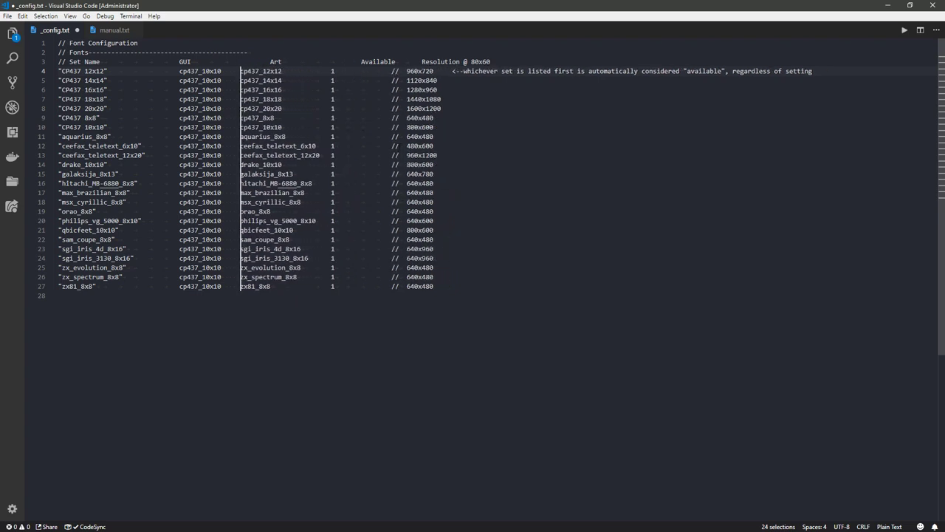
key(BackSpace)
key(BackSpace)
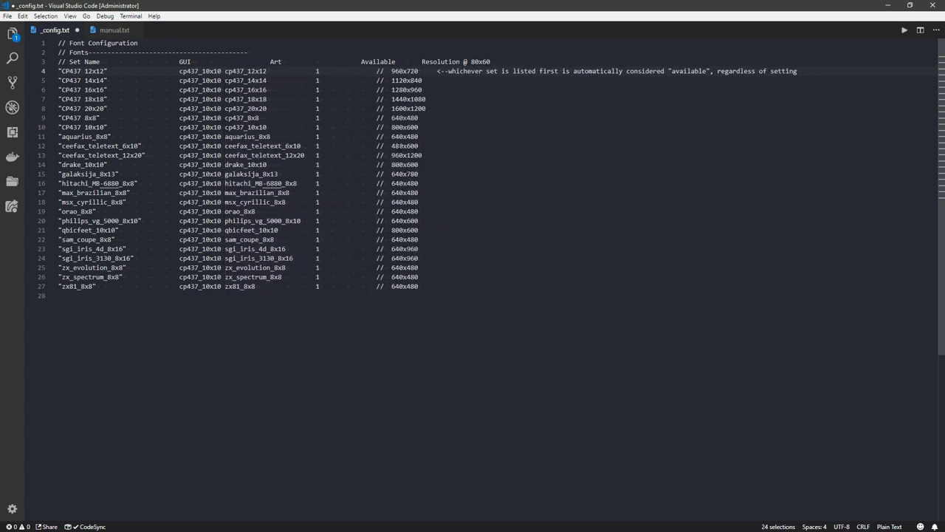
key(Tab)
key(BackSpace)
key(BackSpace)
key(BackSpace)
key(BackSpace)
key(BackSpace)
key(BackSpace)
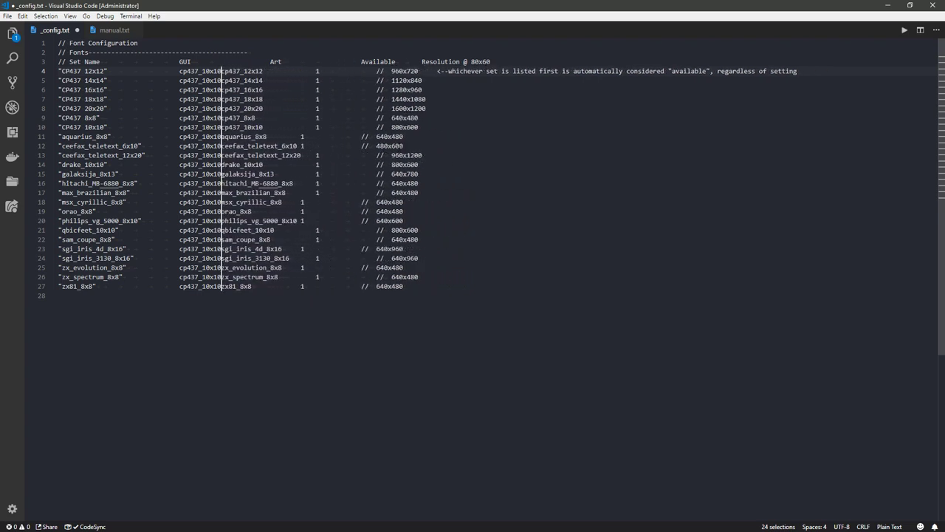
Set the file's indentation to tabs with a tab size of 4
click(815, 526)
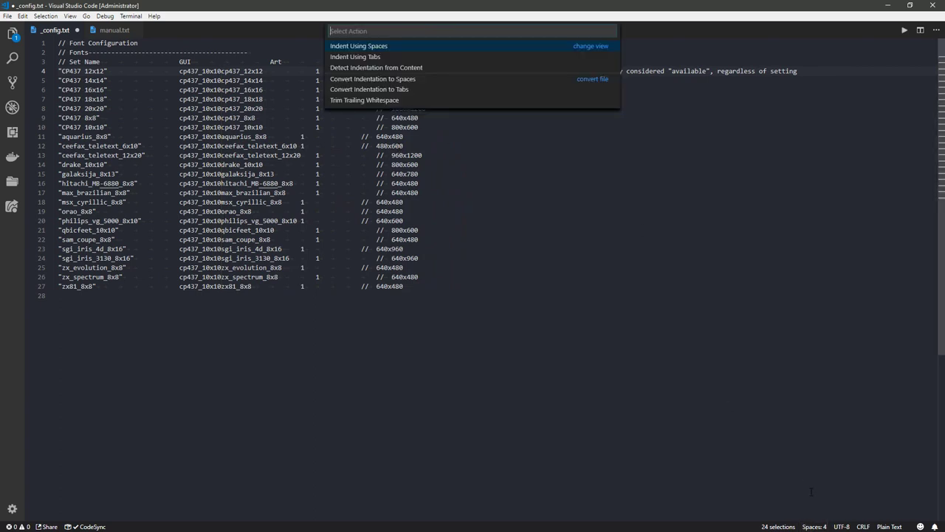
click(367, 57)
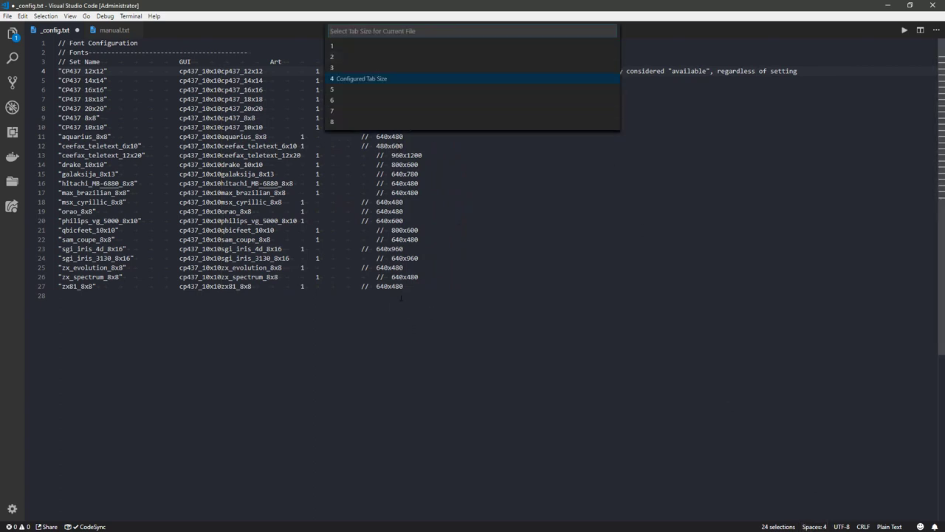
click(375, 80)
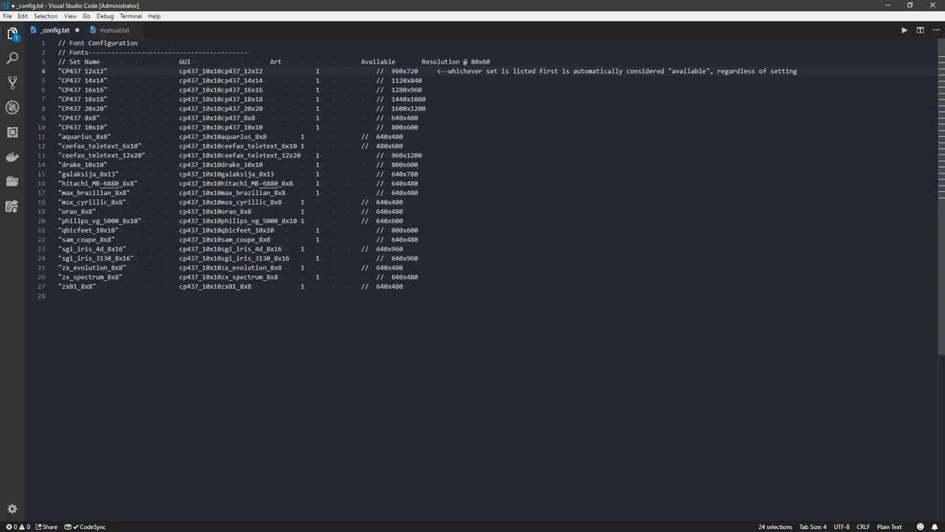
Insert four tabs between the GUI and Art names on every font line to align them with the Art header, and save the file
click(217, 70)
key(ctrl+alt+Down)
key(ctrl+alt+Down)
key(ctrl+alt+Down)
key(ctrl+alt+Down)
key(ctrl+alt+Down)
key(ctrl+alt+Down)
key(ctrl+alt+Down)
key(ctrl+alt+Down)
key(ctrl+alt+Down)
key(ctrl+alt+Down)
key(ctrl+alt+Down)
key(ctrl+alt+Down)
key(ctrl+alt+Down)
key(ctrl+alt+Down)
key(ctrl+alt+Down)
key(ctrl+alt+Down)
key(ctrl+alt+Down)
key(ctrl+alt+Down)
key(ctrl+alt+Down)
key(ctrl+alt+Down)
key(Tab)
key(Tab)
key(Tab)
key(Tab)
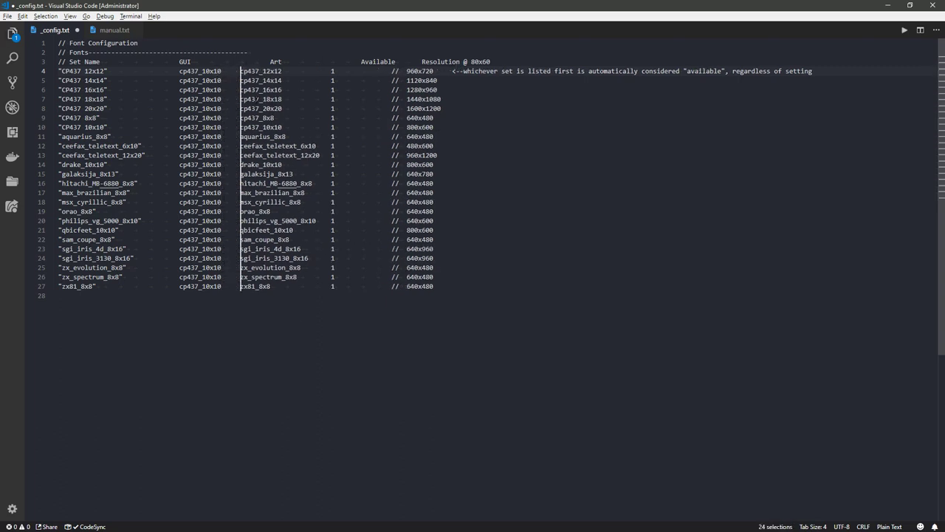
key(Escape)
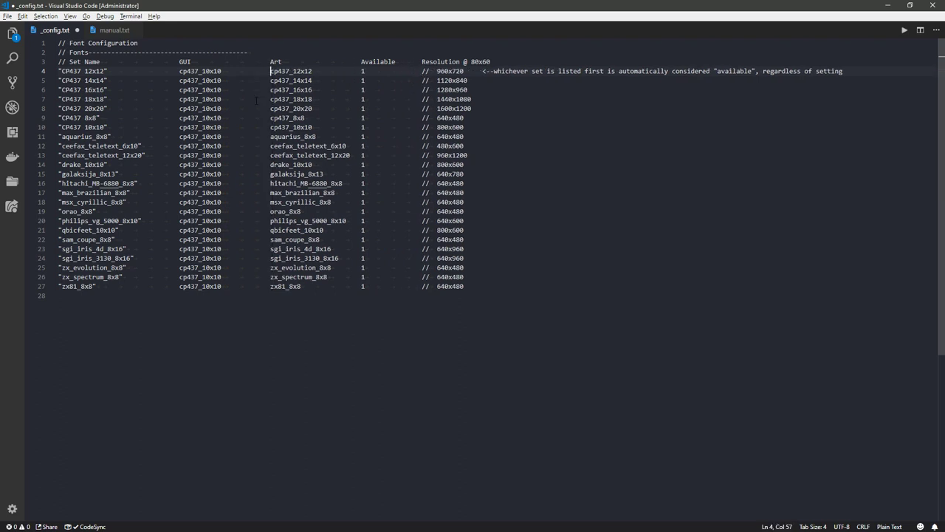
key(ctrl+s)
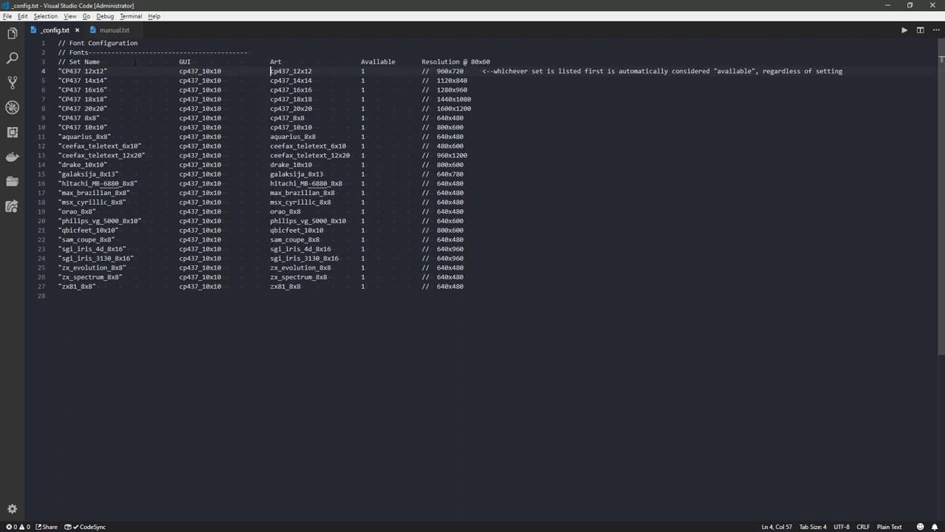
Enclose cp437_10x10 in double quotes on every font line and remove one following tab to realign the Art column
key(ctrl+Left)
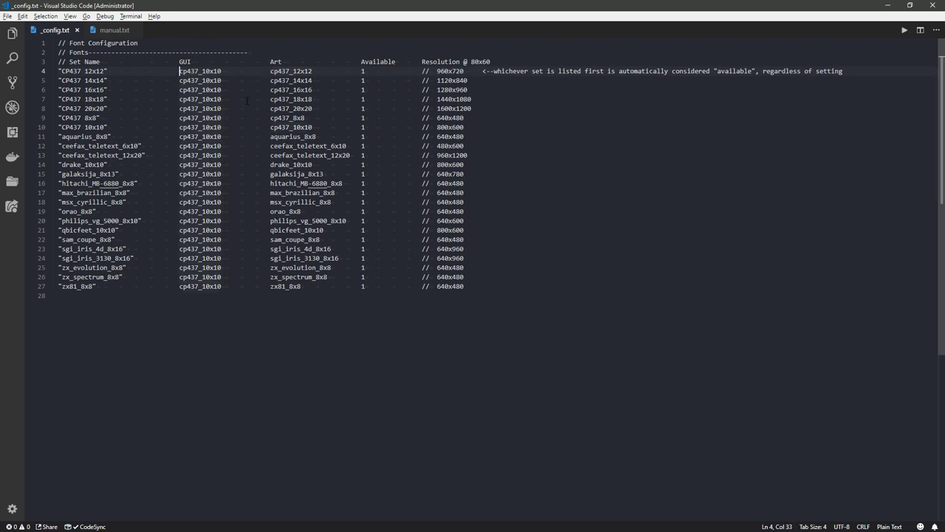
key(ctrl+alt+Down)
key(ctrl+alt+Down)
key(ctrl+alt+Down)
key(ctrl+alt+Down)
key(ctrl+alt+Down)
key(ctrl+alt+Down)
key(ctrl+alt+Down)
key(ctrl+alt+Down)
key(ctrl+alt+Down)
key(ctrl+alt+Down)
key(ctrl+alt+Down)
key(ctrl+alt+Down)
key(ctrl+alt+Down)
key(ctrl+alt+Down)
key(ctrl+alt+Down)
key(ctrl+alt+Down)
key(ctrl+alt+Down)
key(ctrl+alt+Down)
key(ctrl+alt+Down)
key(ctrl+alt+Down)
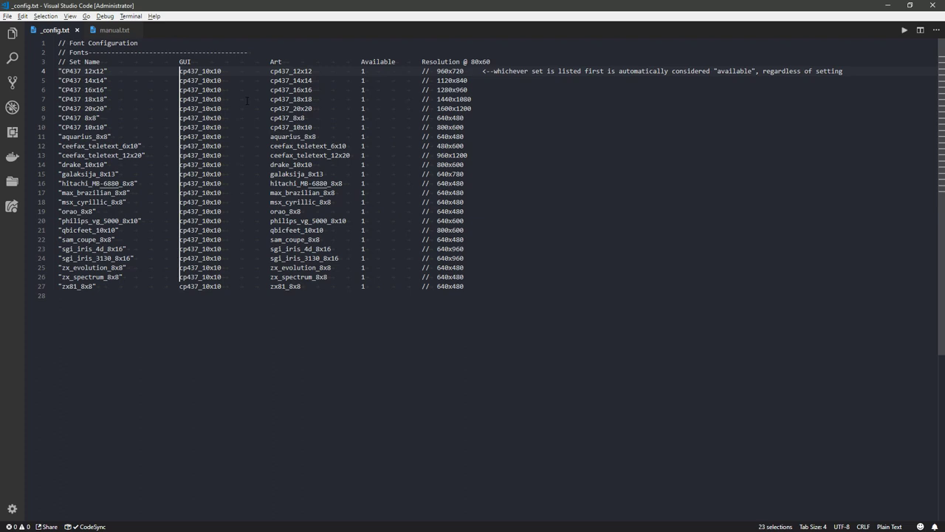
text(")
key(Right)
key(Right)
key(Right)
key(Right)
key(Right)
key(Right)
key(Right)
key(Right)
key(Right)
key(Right)
key(Right)
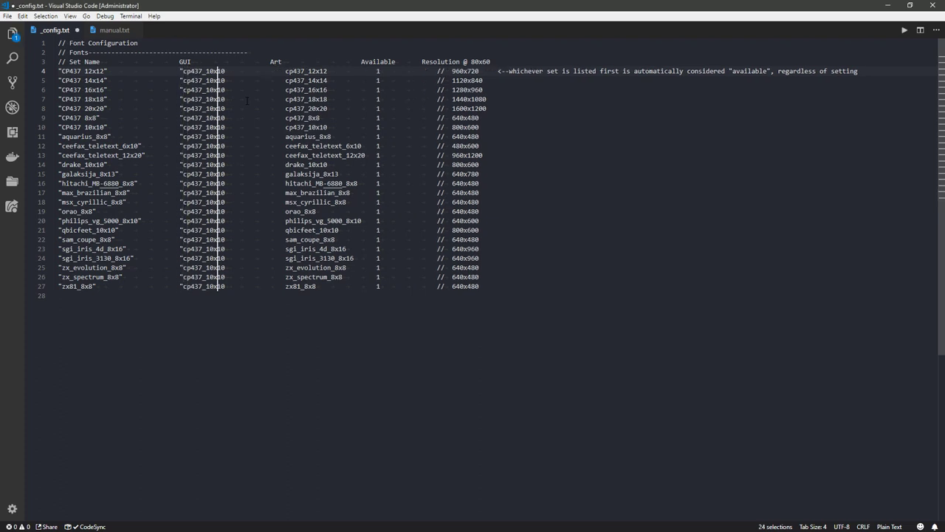
text(")
key(Delete)
key(Right)
key(Right)
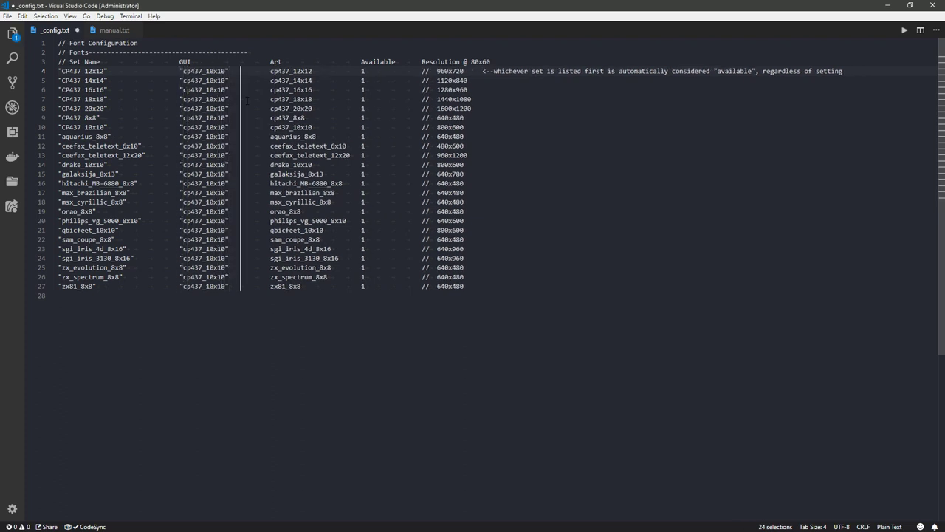
Try to enclose the Art font names in double quotes on every font line at once
text(")
key(Right)
key(Right)
key(Right)
key(Right)
key(Right)
key(Right)
key(Right)
key(Right)
key(Right)
key(Right)
key(Right)
key(Right)
key(Right)
key(Right)
key(Right)
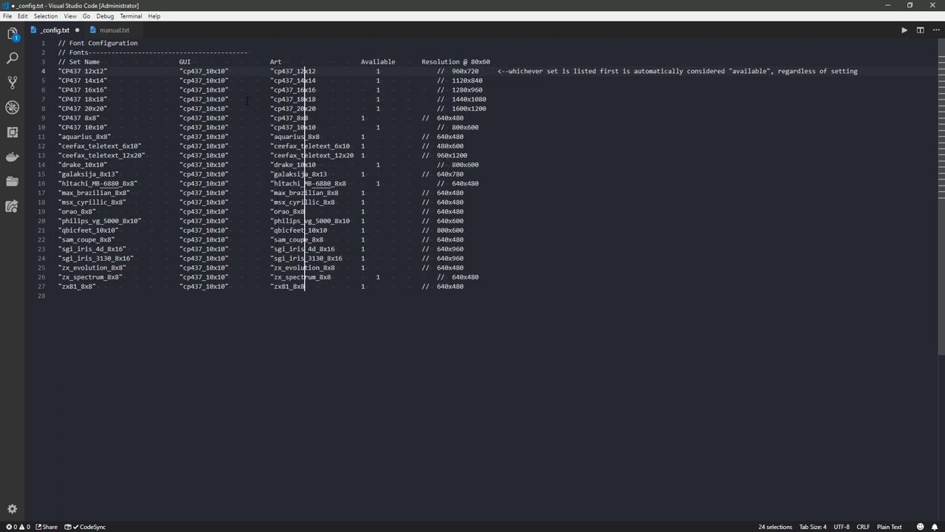
Undo the quotes added to the Art font names and save _config.txt
key(Escape)
key(Left)
key(Left)
key(Left)
key(Left)
key(Left)
key(ctrl+z)
key(Home)
key(ctrl+s)
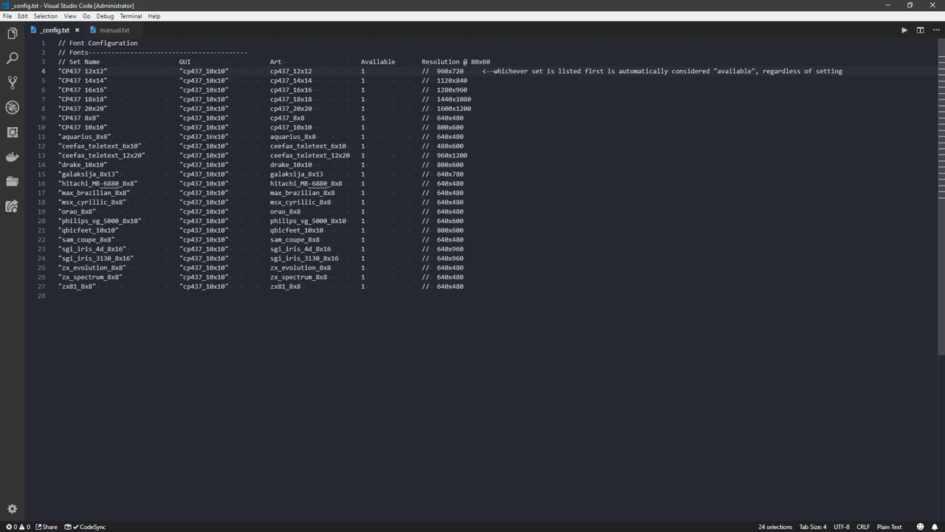
key(alt+Tab)
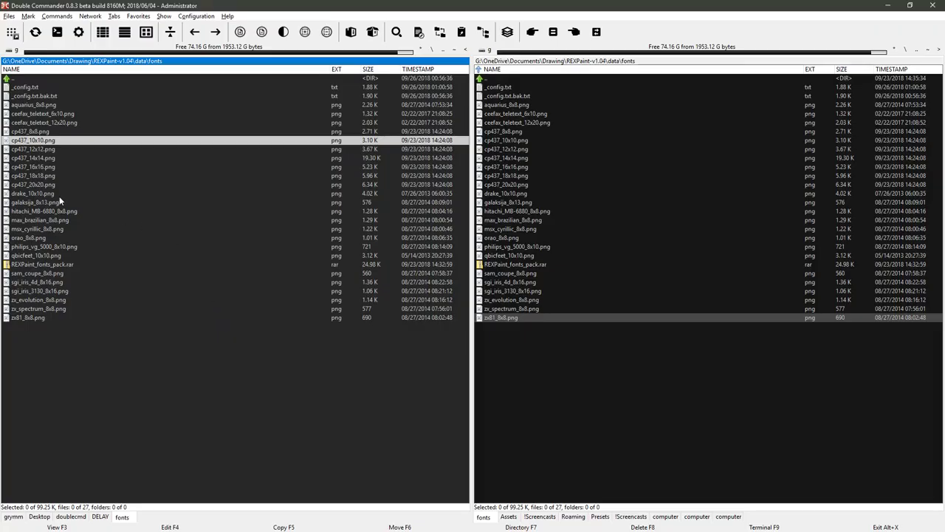
key(alt+Tab)
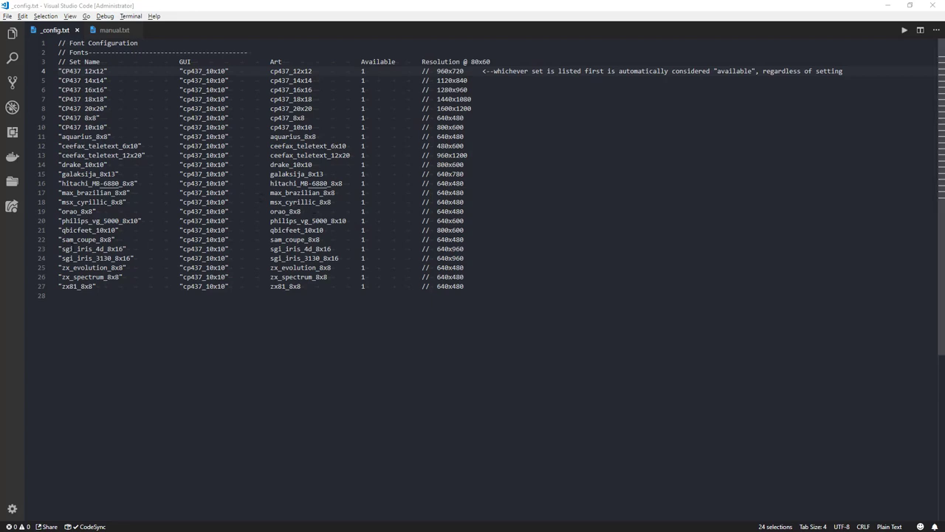
click(459, 315)
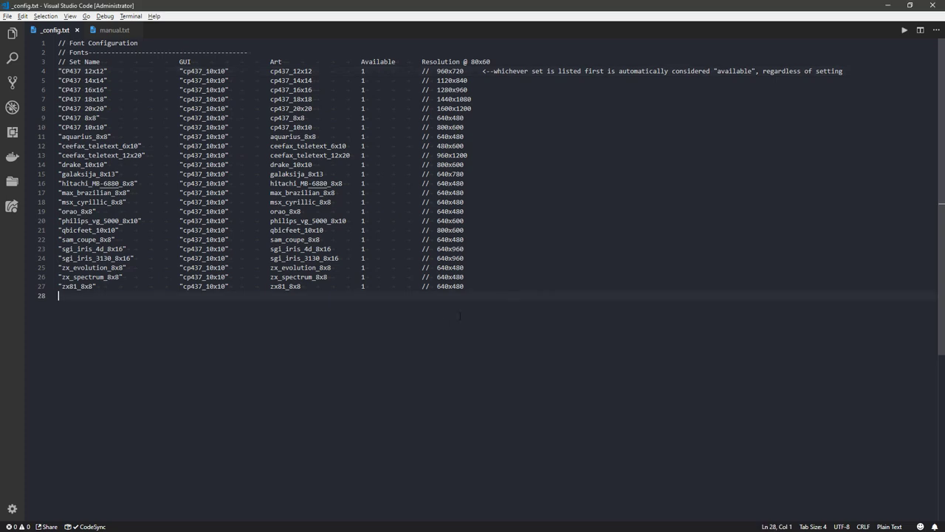
Remove the opening double quote before cp437_10x10 on every font line of _config.txt
click(183, 71)
alt+shift+click(183, 118)
key(ctrl+alt+Down)
key(ctrl+alt+Down)
key(ctrl+alt+Down)
key(ctrl+alt+Down)
key(ctrl+alt+Down)
key(ctrl+alt+Down)
key(ctrl+alt+Down)
key(ctrl+alt+Down)
key(ctrl+alt+Down)
key(ctrl+alt+Down)
key(ctrl+alt+Down)
key(ctrl+alt+Down)
key(ctrl+alt+Down)
key(ctrl+alt+Down)
key(ctrl+alt+Down)
key(ctrl+alt+Down)
key(BackSpace)
key(Escape)
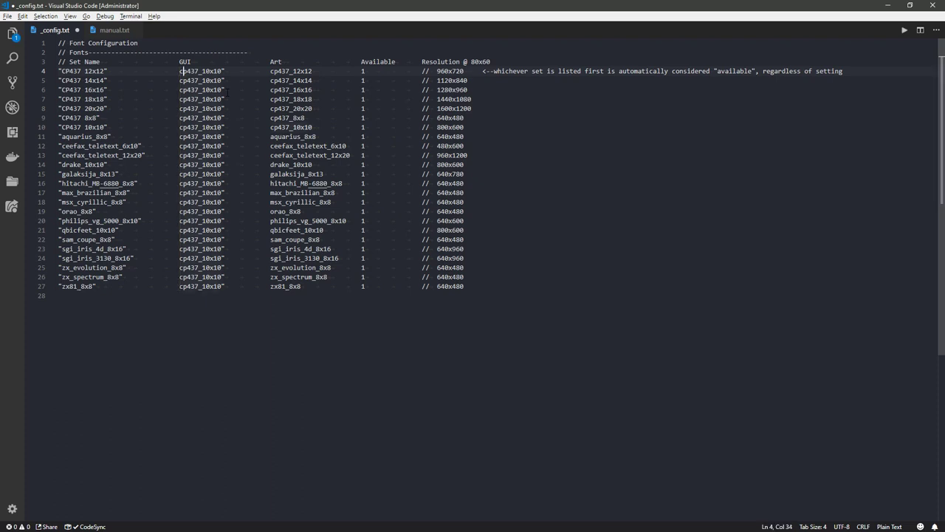
Remove the closing double quote after cp437_10x10 on every font line and save _config.txt
key(Right)
key(Right)
key(Right)
key(Right)
key(Right)
key(Right)
key(Right)
key(Right)
key(Right)
key(Right)
key(ctrl+alt+Down)
key(ctrl+alt+Down)
key(ctrl+alt+Down)
key(ctrl+alt+Down)
key(ctrl+alt+Down)
key(ctrl+alt+Down)
key(ctrl+alt+Down)
key(ctrl+alt+Down)
key(ctrl+alt+Down)
key(ctrl+alt+Down)
key(ctrl+alt+Down)
key(ctrl+alt+Down)
key(ctrl+alt+Down)
key(ctrl+alt+Down)
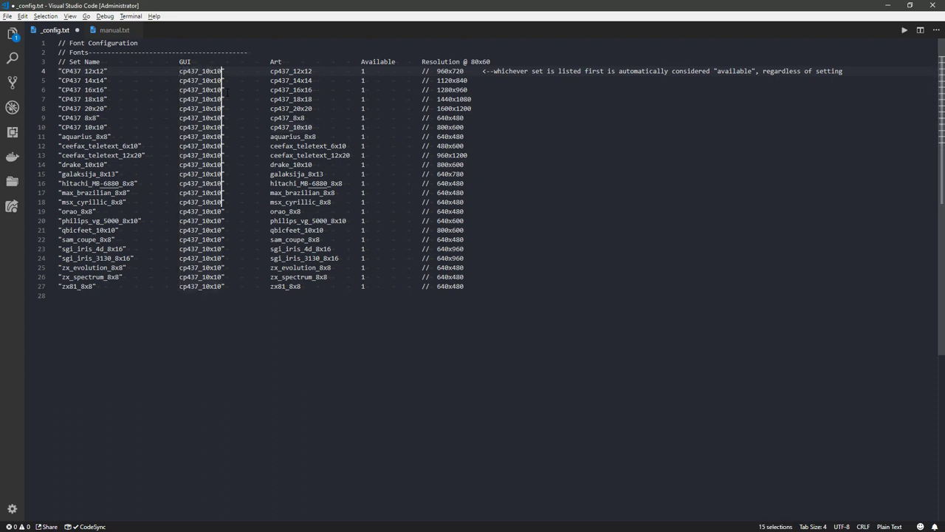
key(ctrl+alt+Down)
key(ctrl+alt+Down)
key(ctrl+alt+Down)
key(ctrl+alt+Down)
key(ctrl+alt+Down)
key(ctrl+alt+Down)
key(ctrl+alt+Down)
key(ctrl+alt+Down)
key(ctrl+alt+Down)
key(Delete)
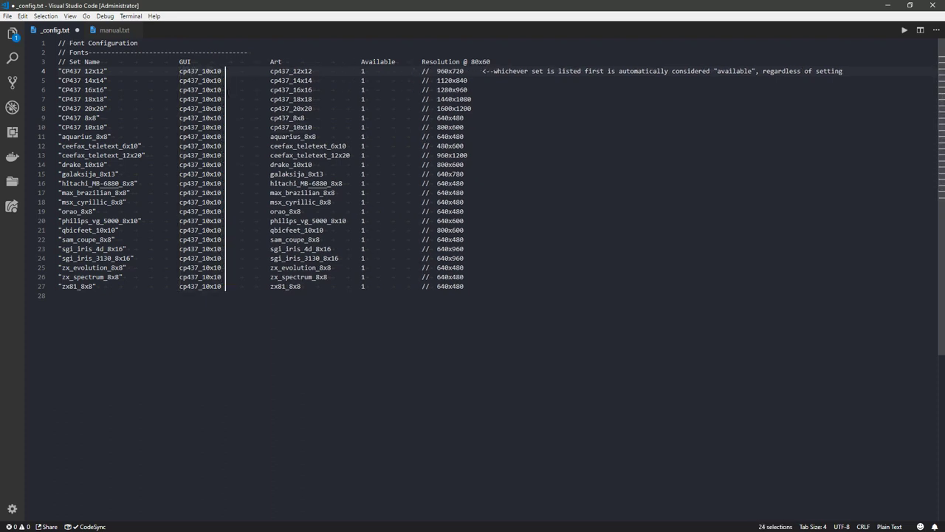
key(Escape)
key(ctrl+s)
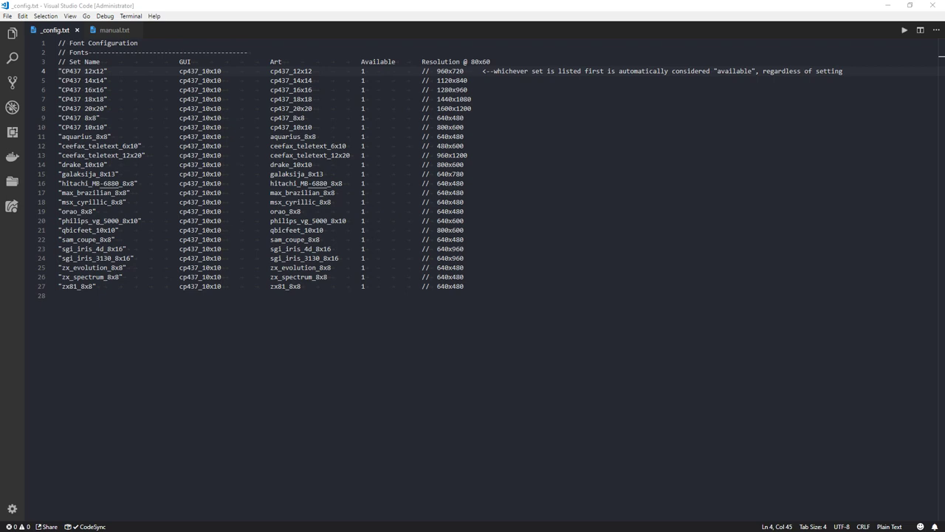
Switch to Double Commander and rename _config.txt in the fonts folder to _config.txt.old-broke
click(391, 193)
click(256, 71)
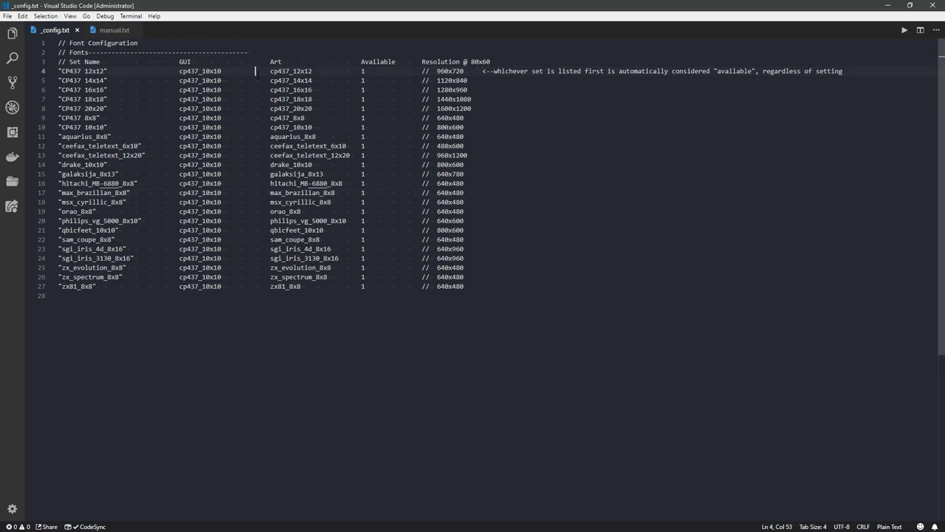
click(909, 5)
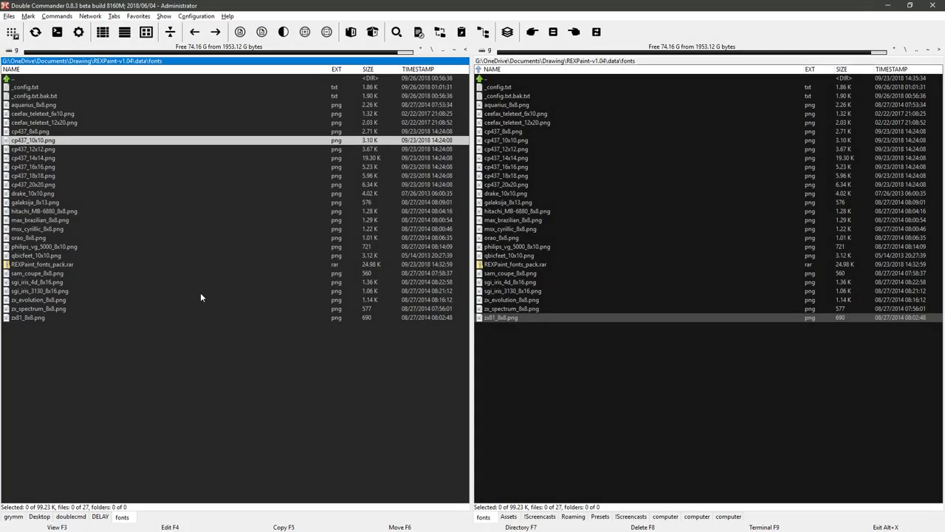
key(Up)
key(Up)
key(Up)
key(Up)
key(Up)
key(Up)
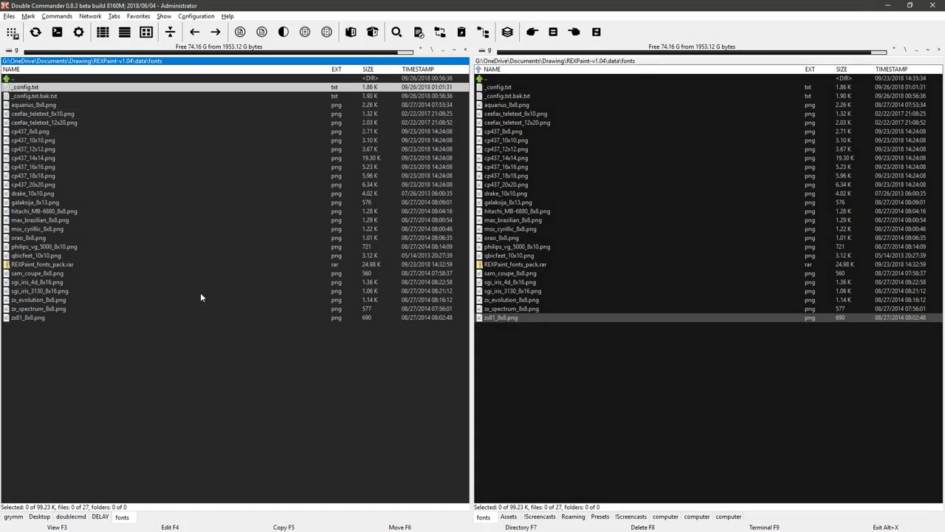
key(F2)
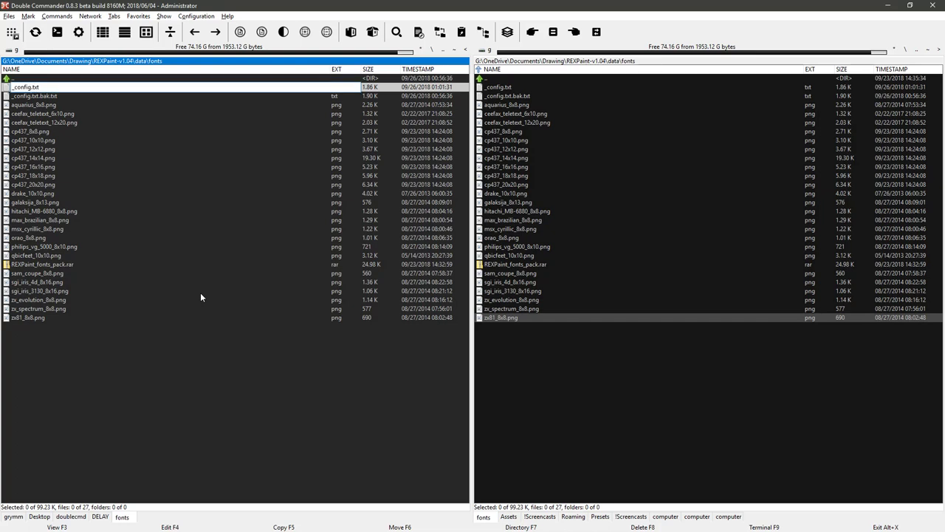
text(.old-broke)
key(Return)
Rename the backup file _config.txt.bak.txt to _config.txt
key(Up)
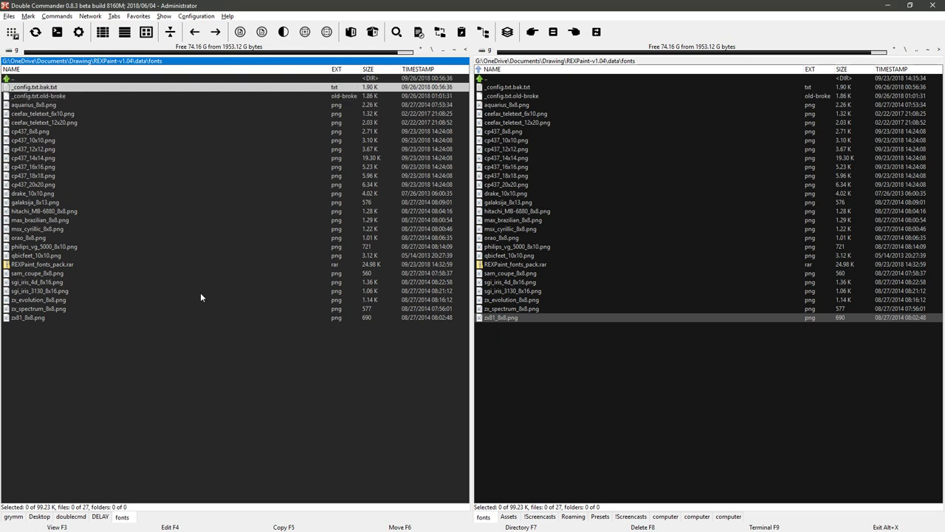
key(F2)
key(End)
key(Left)
key(Left)
key(Delete)
key(Delete)
key(Delete)
key(Delete)
key(Delete)
key(Delete)
key(Delete)
key(Delete)
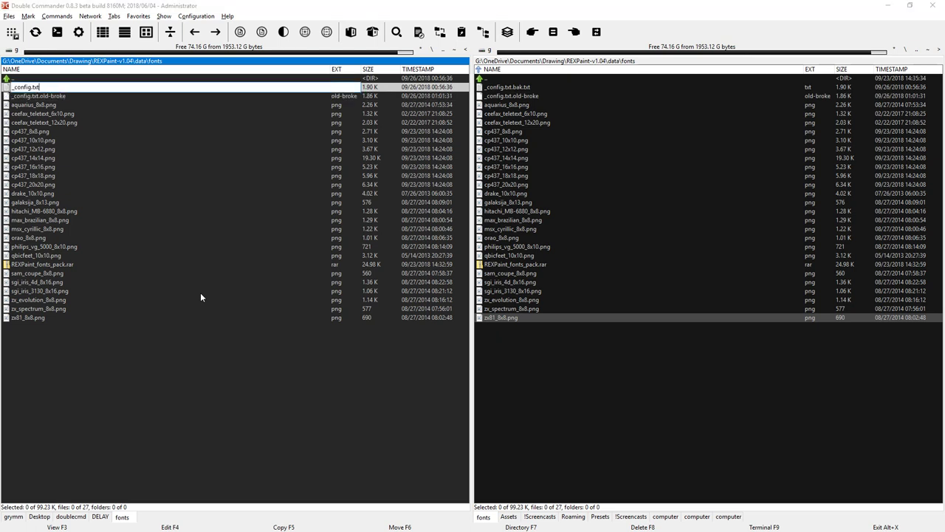
key(Return)
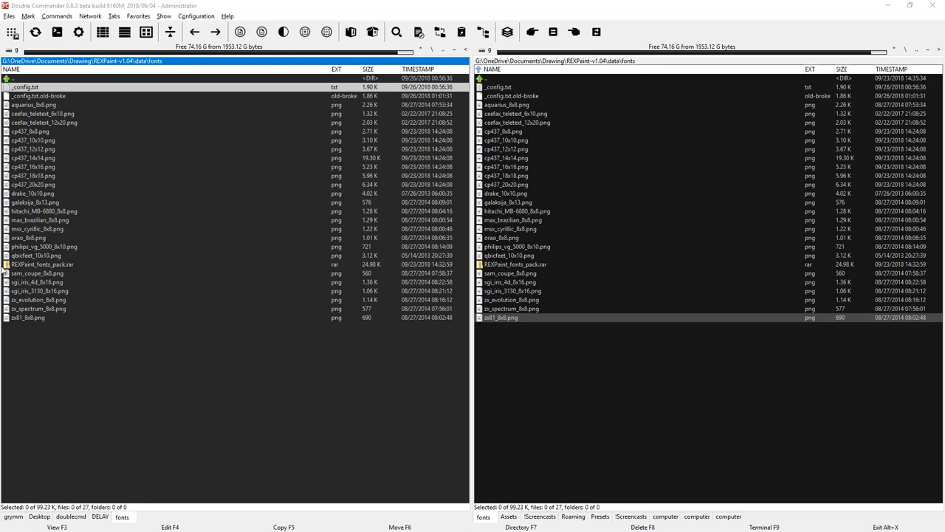
Go up to the REXPaint-v1.04 folder and launch REXPaint.exe
click(887, 5)
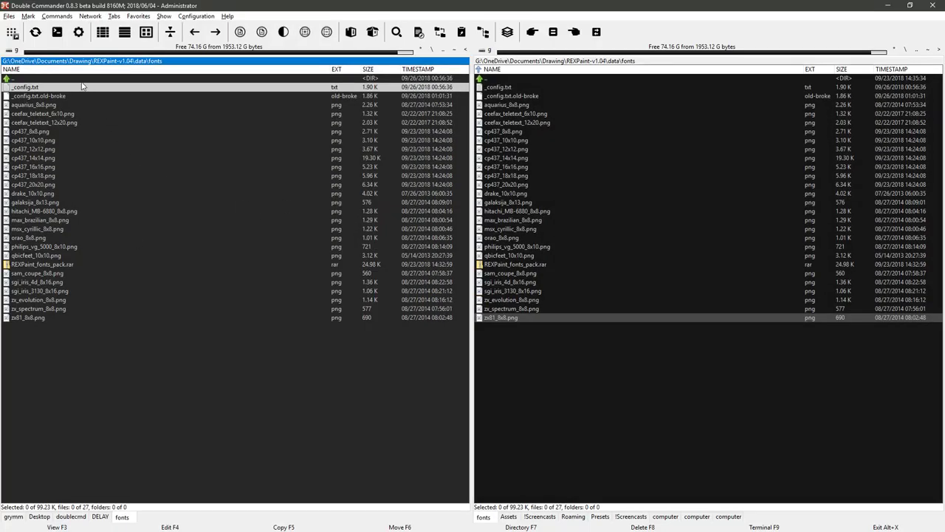
click(80, 83)
double_click(79, 81)
double_click(78, 79)
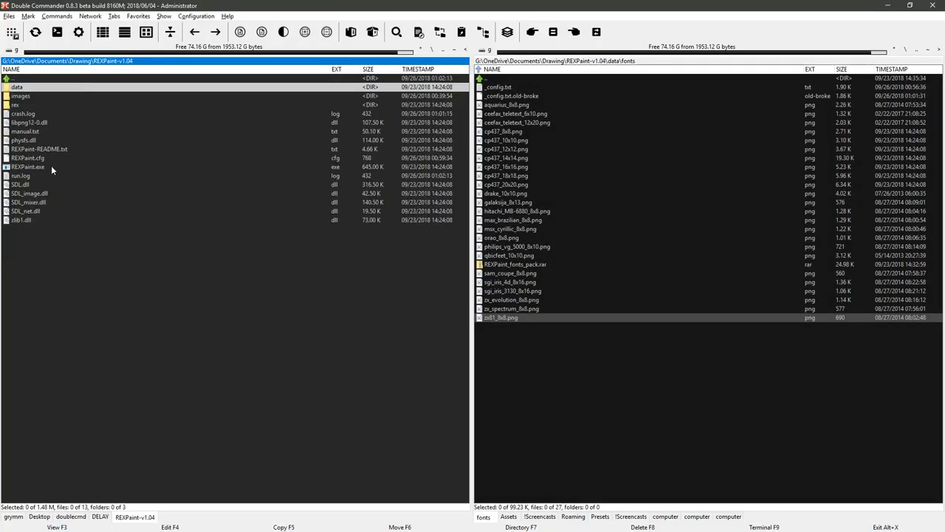
right_click(51, 165)
click(119, 184)
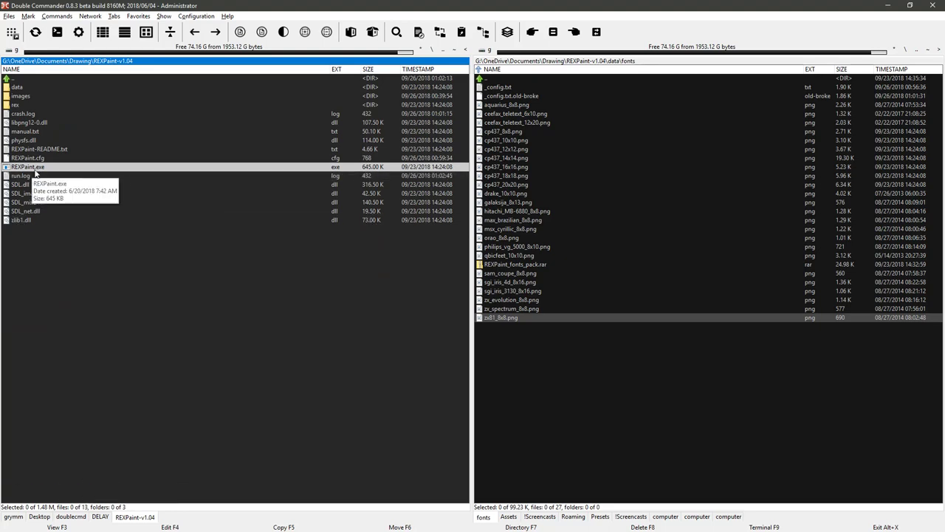
View crash.log from the REXPaint-v1.04 folder, close the image viewer and open the log in Visual Studio Code
double_click(48, 114)
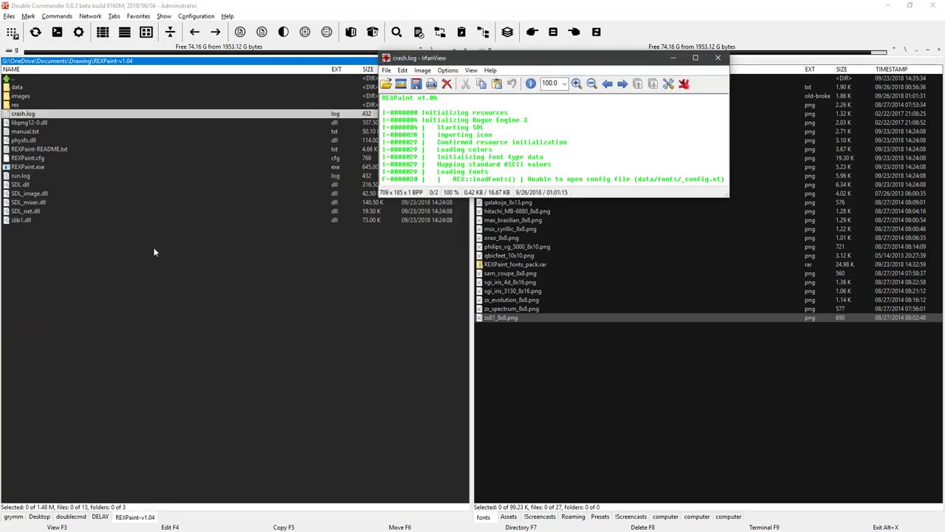
key(Escape)
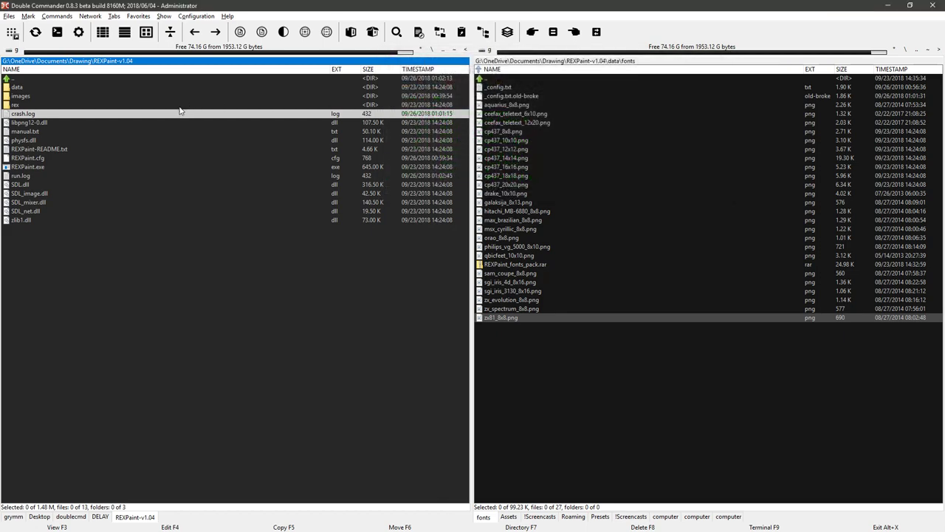
right_click(133, 116)
click(183, 167)
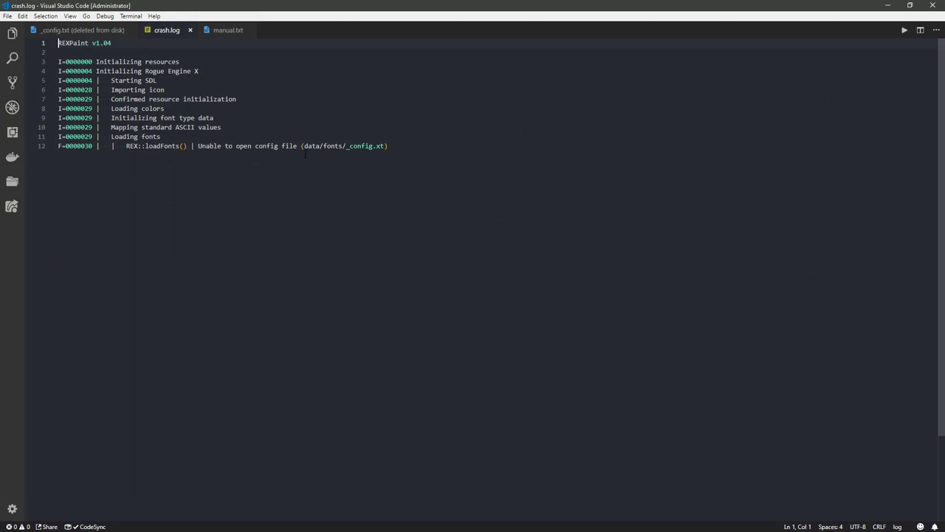
Check the font lines in _config.txt, and close both _config.txt and crash.log
click(100, 34)
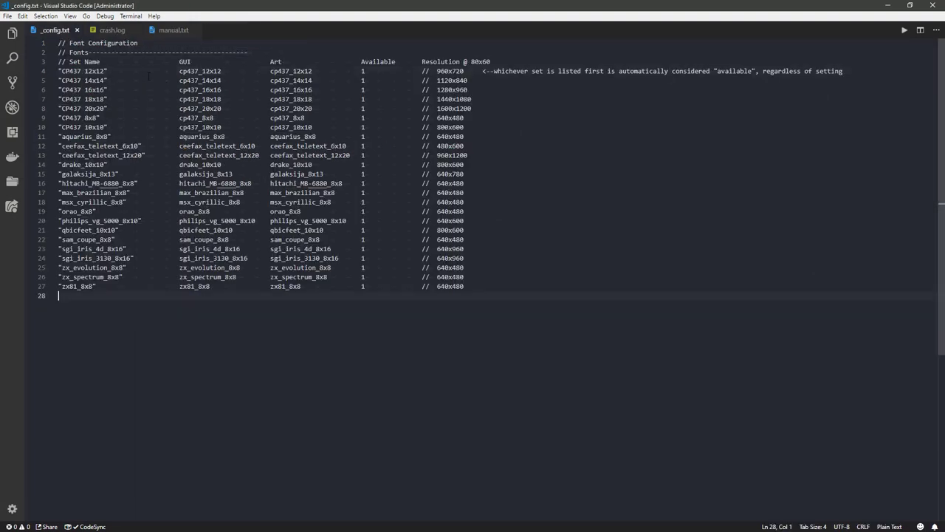
click(76, 30)
click(266, 139)
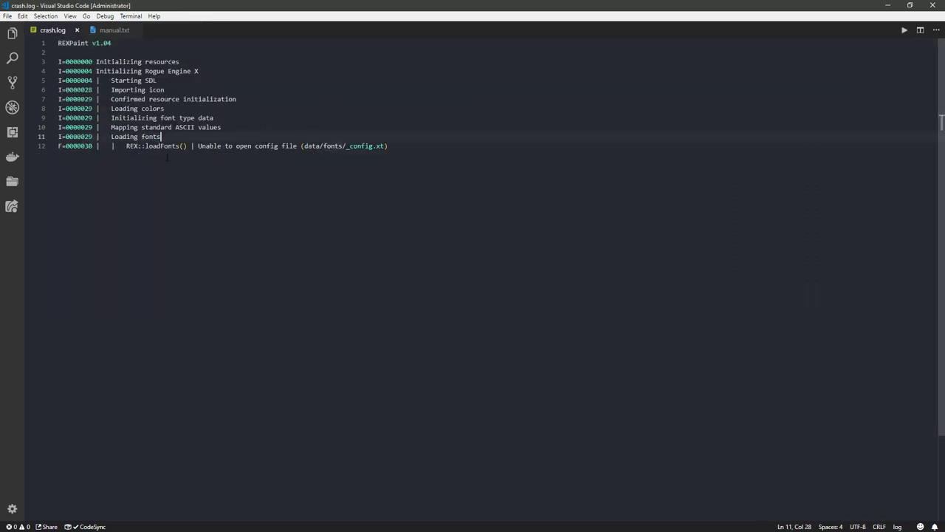
click(76, 30)
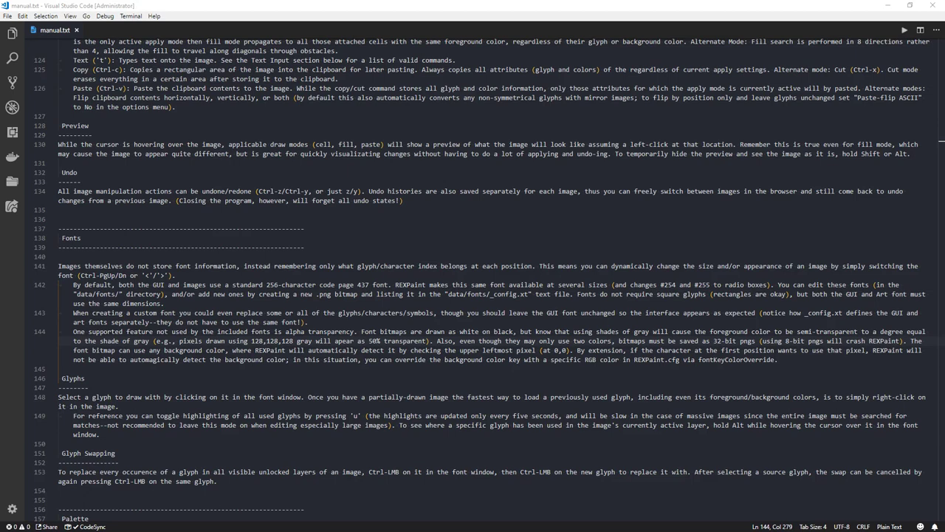
Reopen the recent file crash.log and examine its loadFonts error line for the expected config file name
click(7, 16)
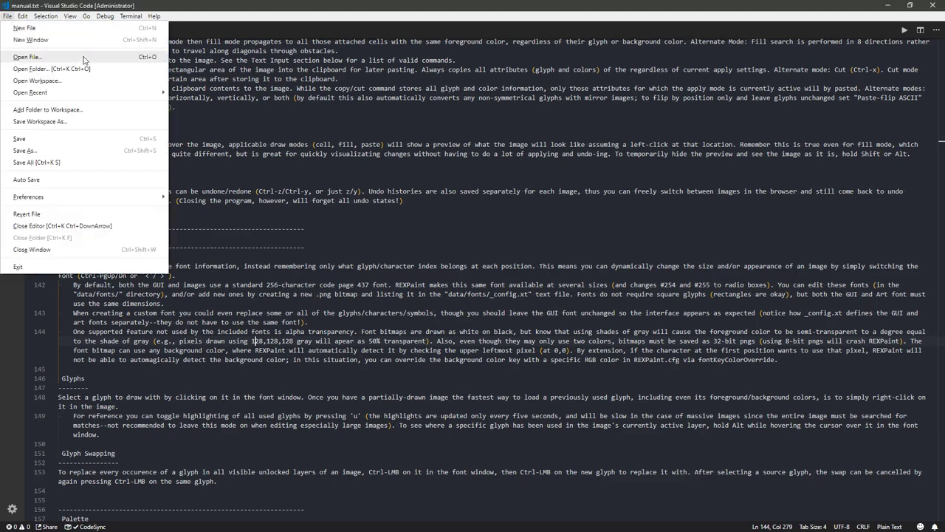
mouse_move(90, 95)
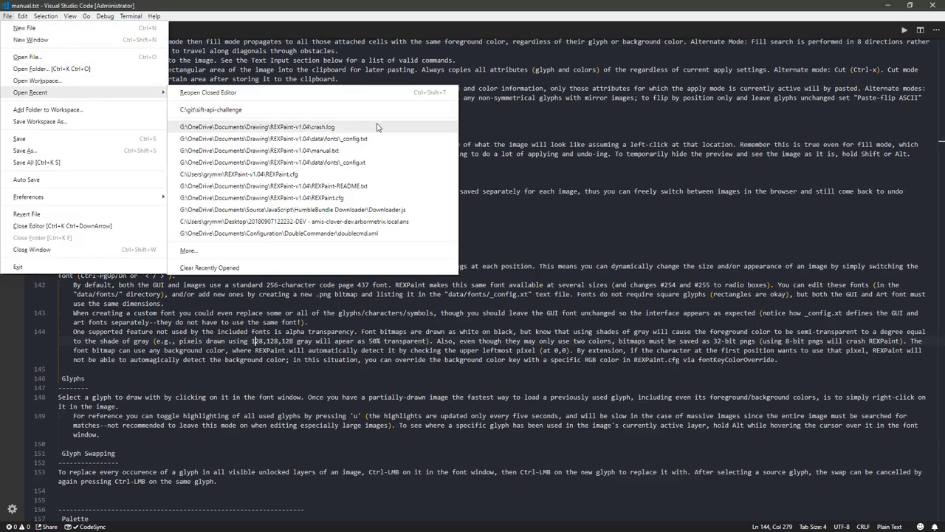
click(281, 126)
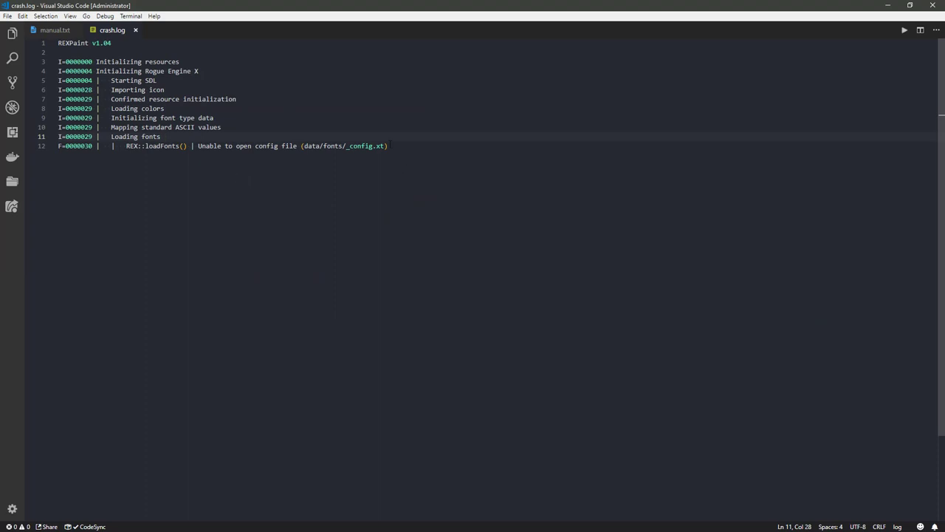
click(402, 148)
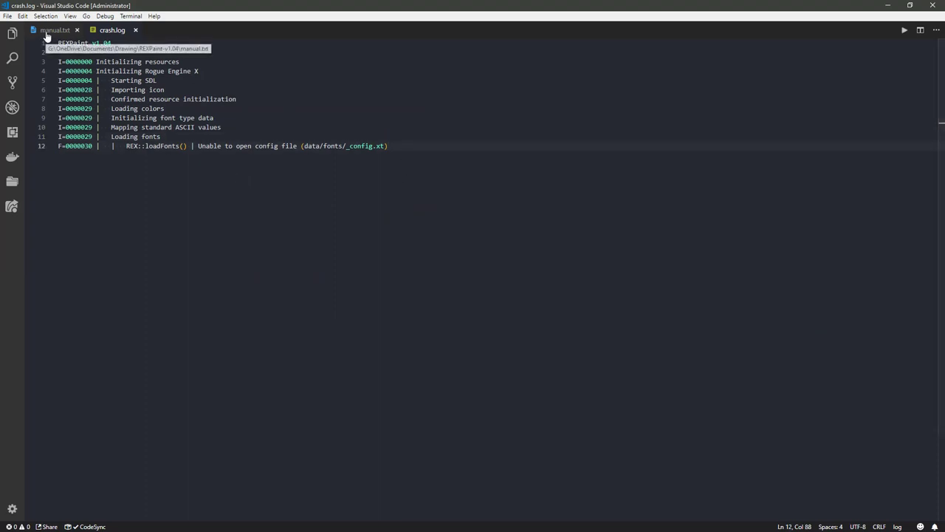
click(23, 16)
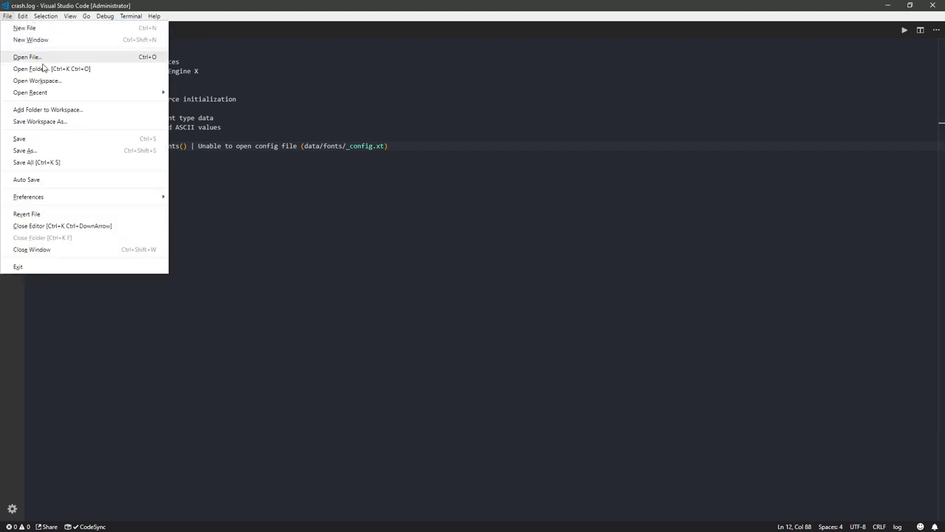
click(325, 99)
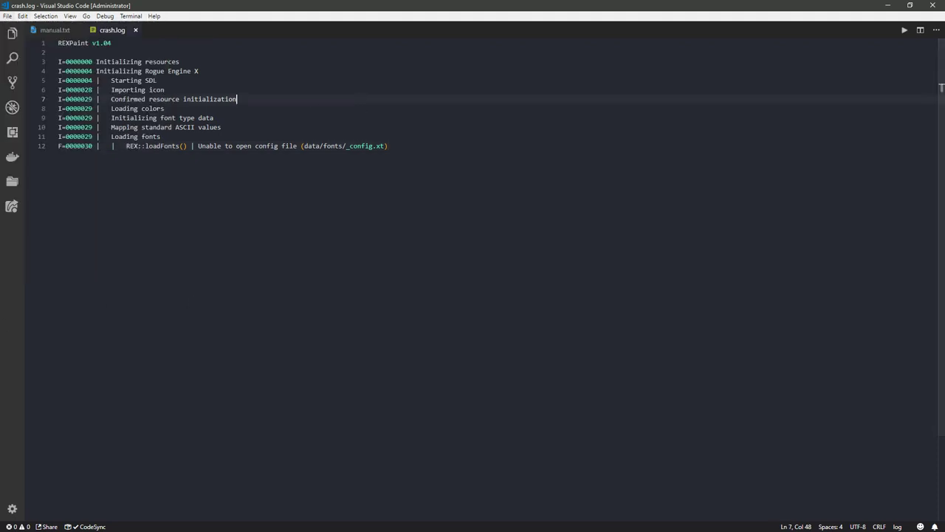
Switch to Double Commander and go into the data\fonts folder of REXPaint-v1.04
key(alt+Tab)
key(Up)
key(Up)
key(Up)
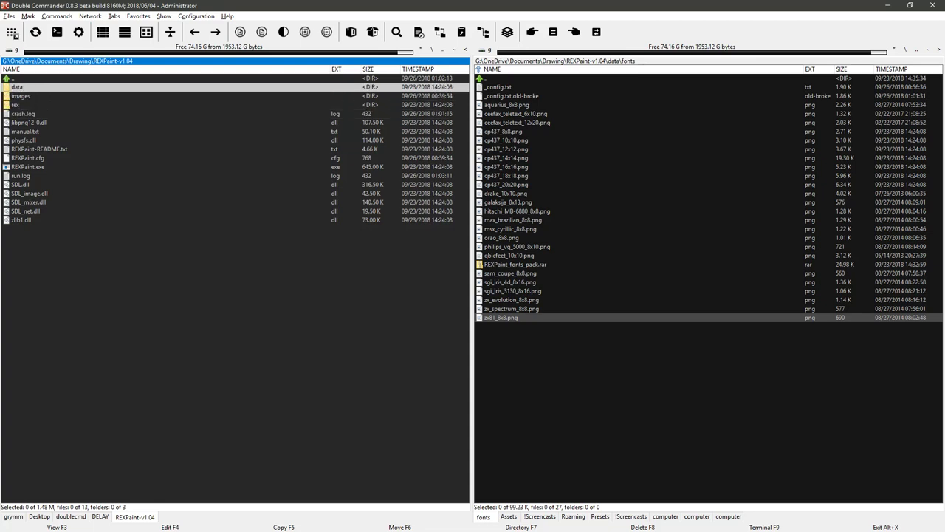
key(Return)
key(Down)
key(Return)
Rename _config.txt.old-broke to _config.xt in the fonts folder
key(Down)
key(Down)
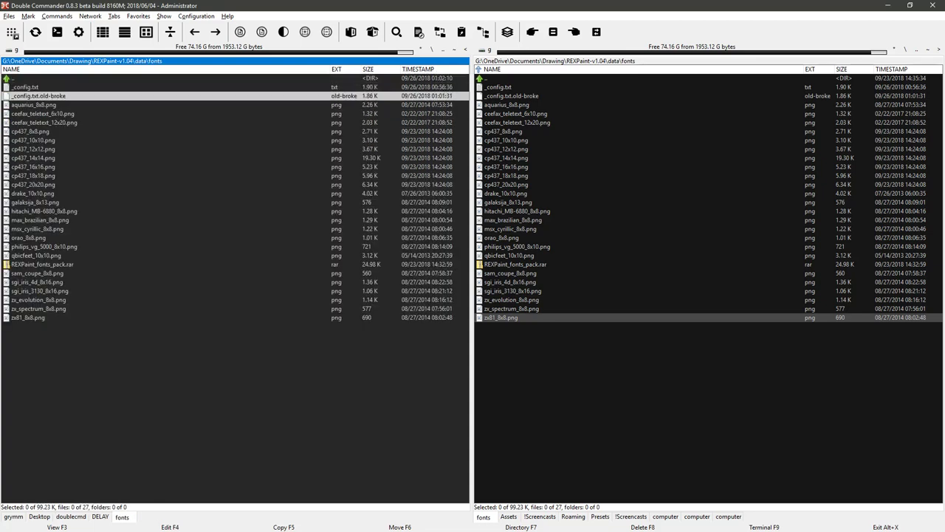
key(Up)
key(Up)
key(Down)
key(Down)
key(shift+F6)
key(Home)
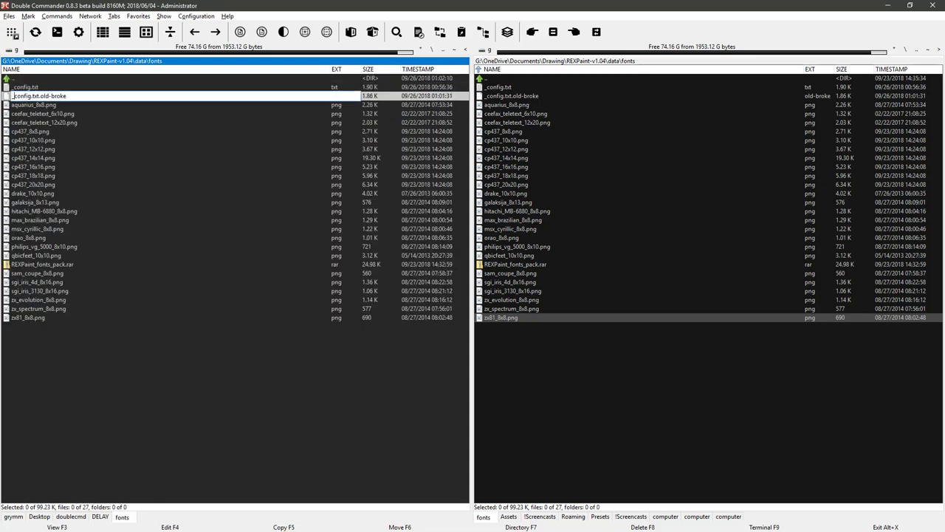
key(shift+End)
key(Delete)
key(Return)
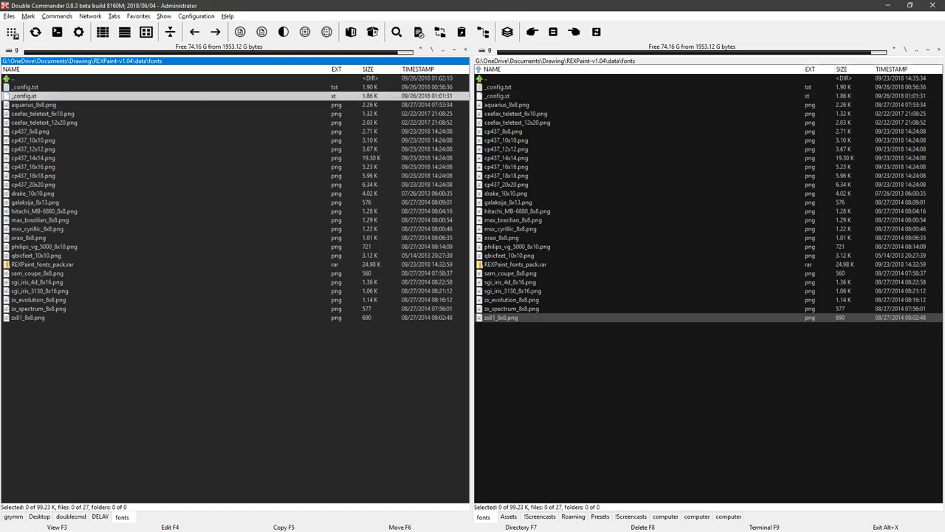
Return to crash.log in Visual Studio Code, recheck its loadFonts error line and close the log
key(alt+Tab)
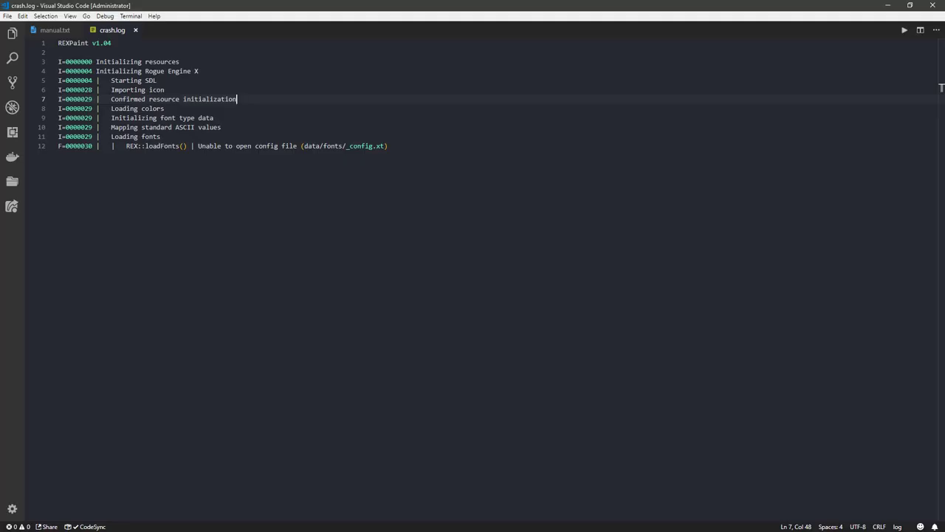
key(alt+Tab)
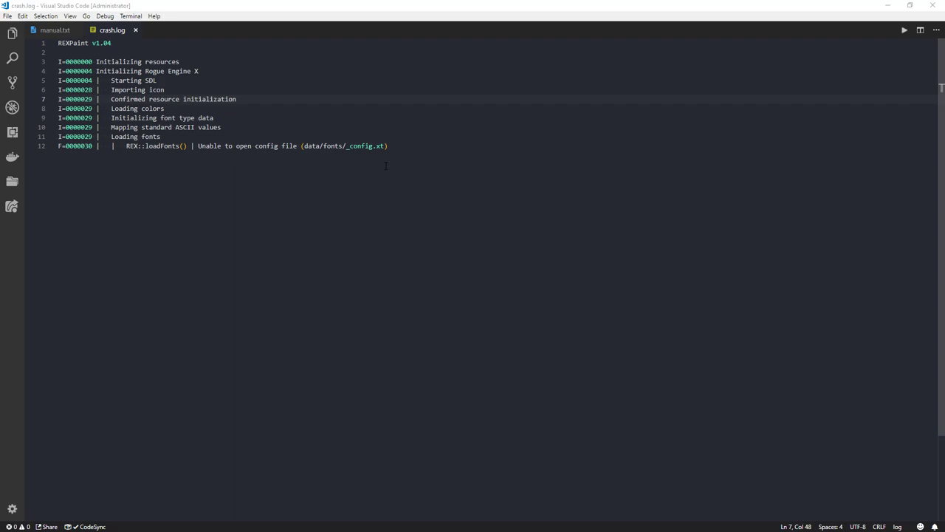
click(425, 156)
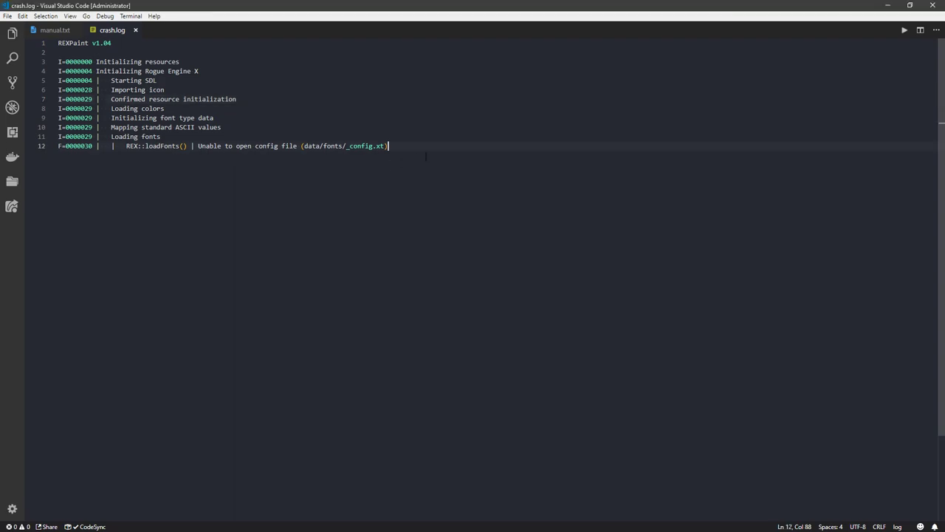
click(135, 29)
key(alt+Tab)
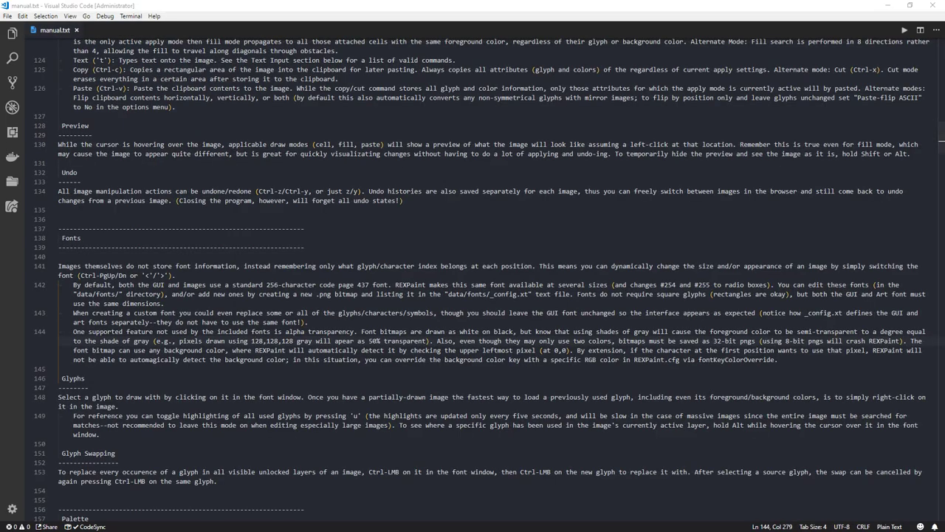
click(317, 144)
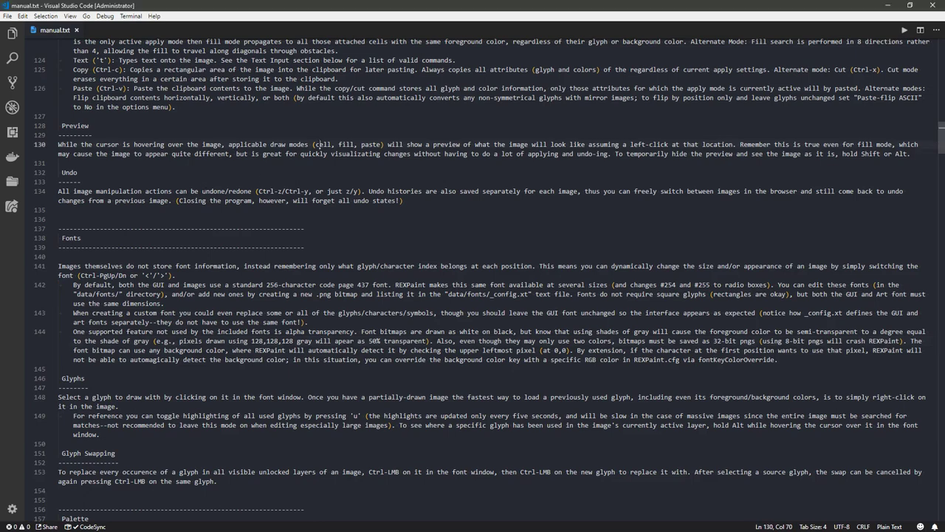
Open _config.xt from Double Commander's data\fonts folder in Visual Studio Code and check its GUI font column
click(9, 15)
click(299, 118)
key(alt+Tab)
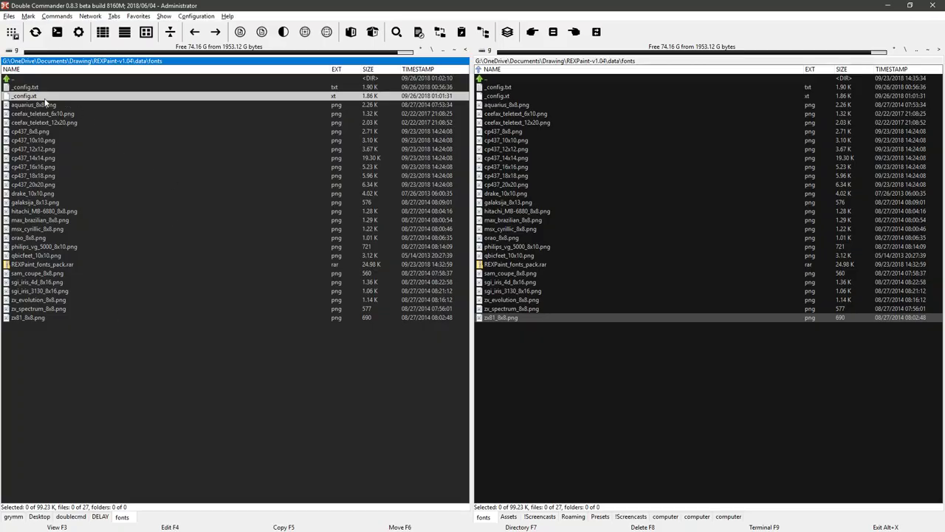
right_click(44, 96)
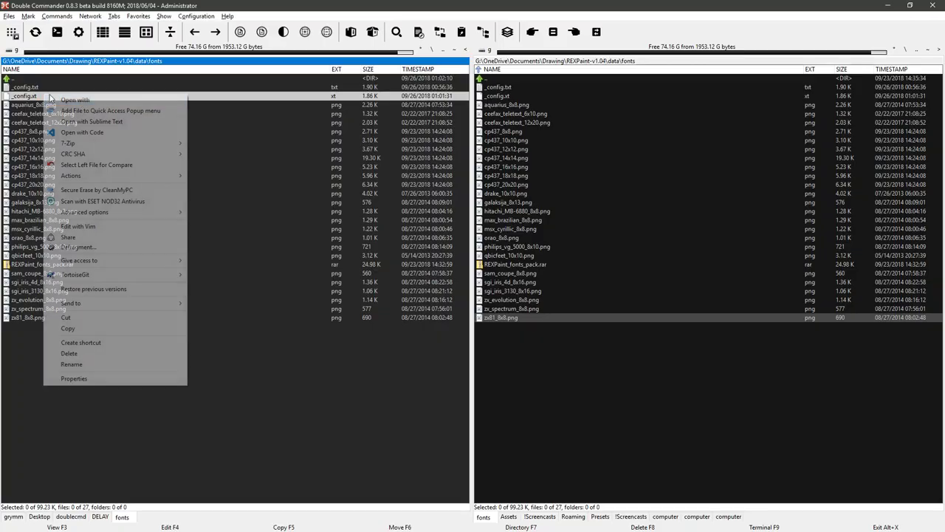
click(111, 133)
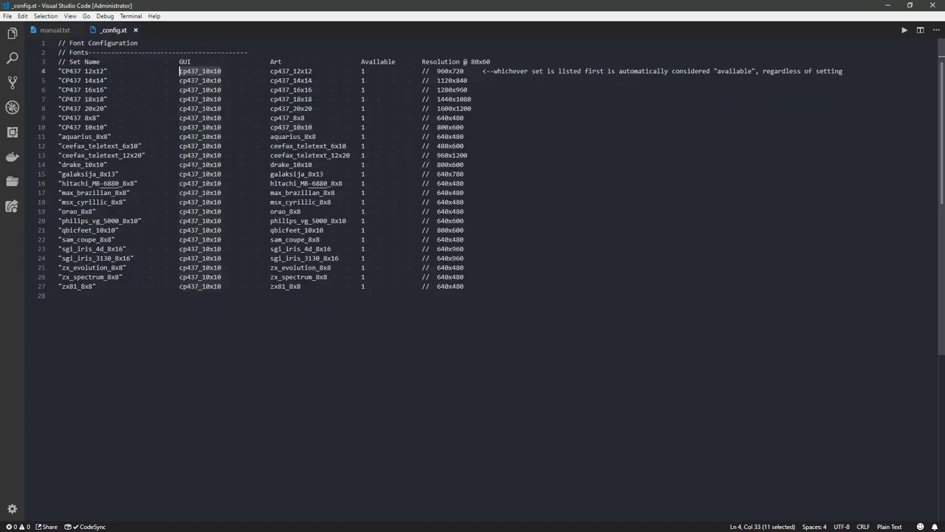
click(199, 80)
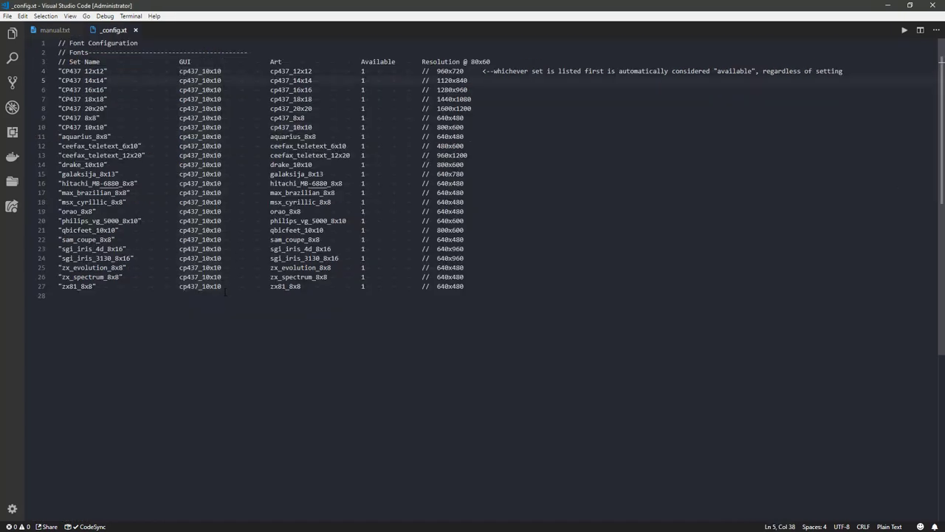
click(223, 287)
Return to Double Commander, go up to the REXPaint-v1.04 folder and run REXPaint.exe as administrator
key(alt+Tab)
double_click(36, 78)
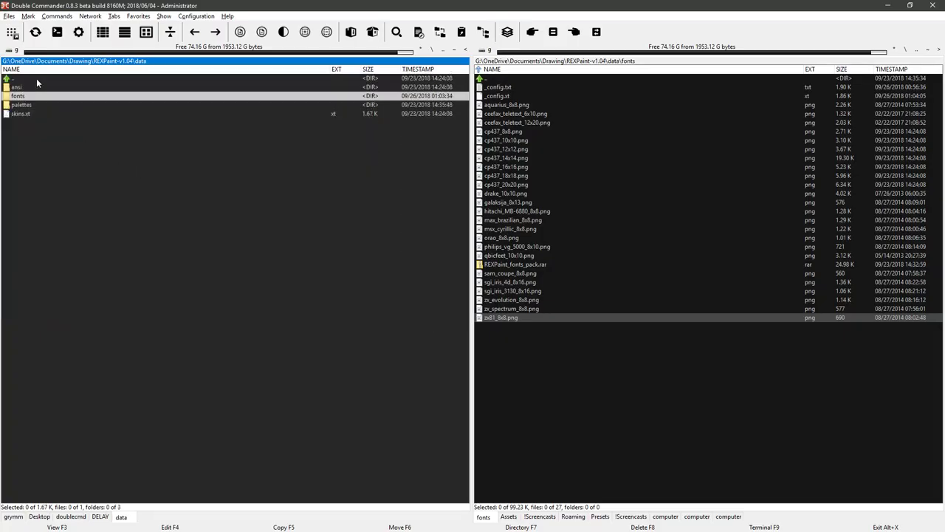
double_click(35, 79)
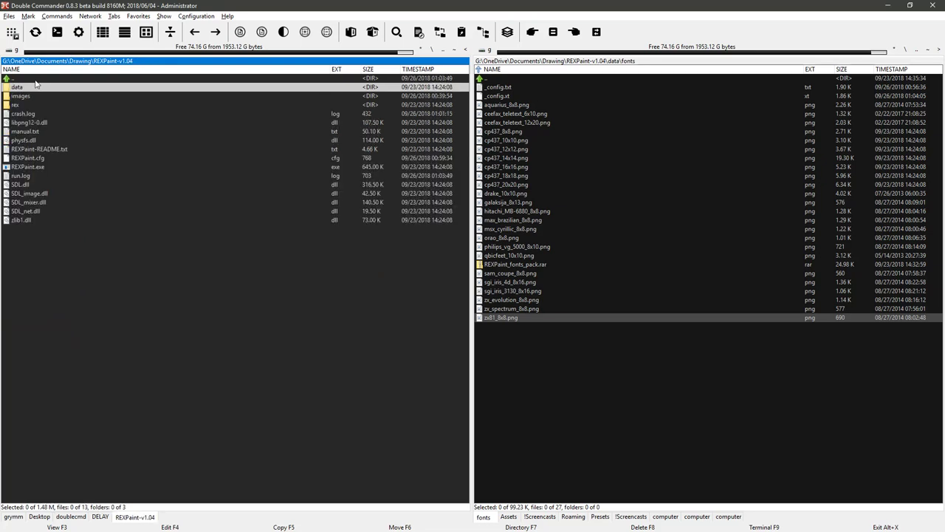
right_click(36, 168)
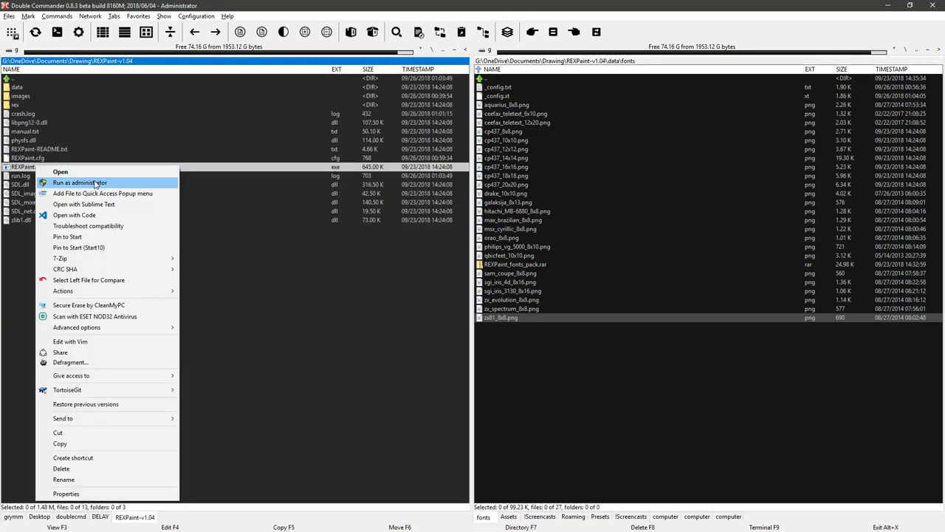
click(94, 184)
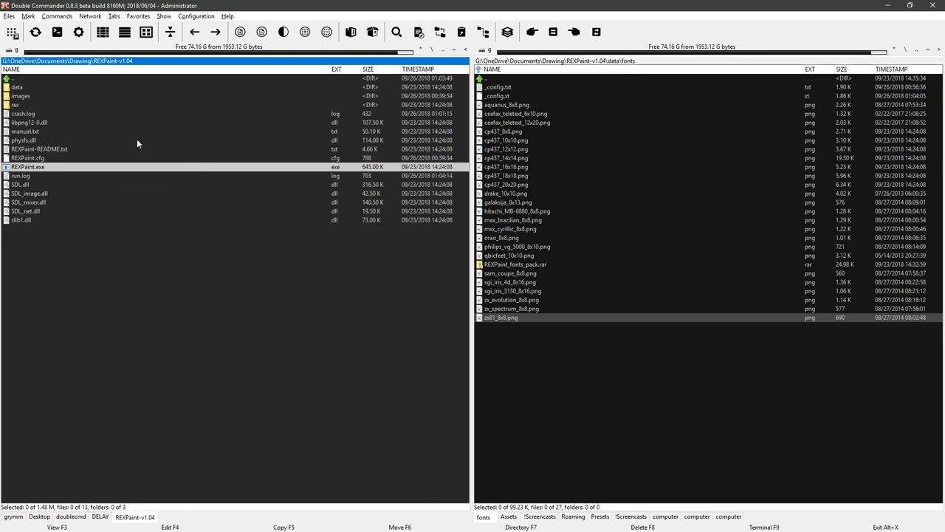
Open crash.log in Visual Studio Code and examine the config file path in its loadFonts error line
click(24, 119)
right_click(29, 116)
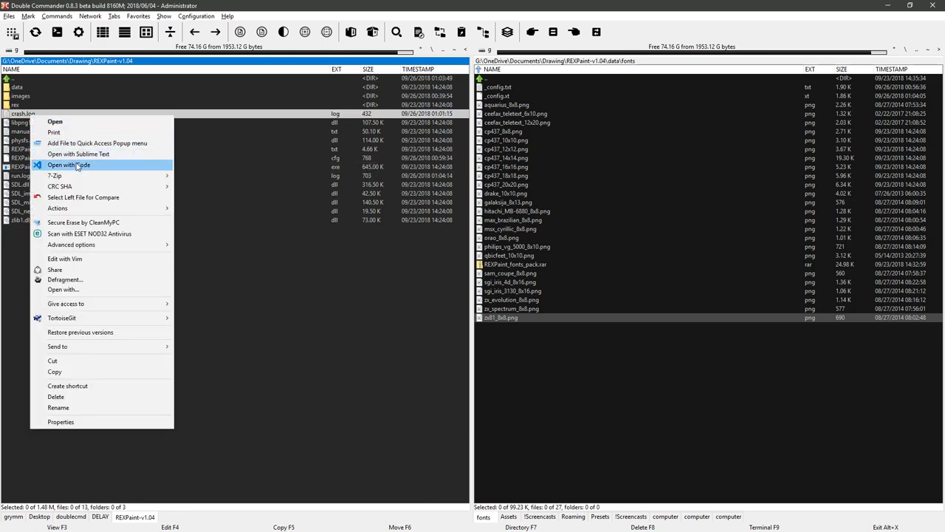
click(76, 165)
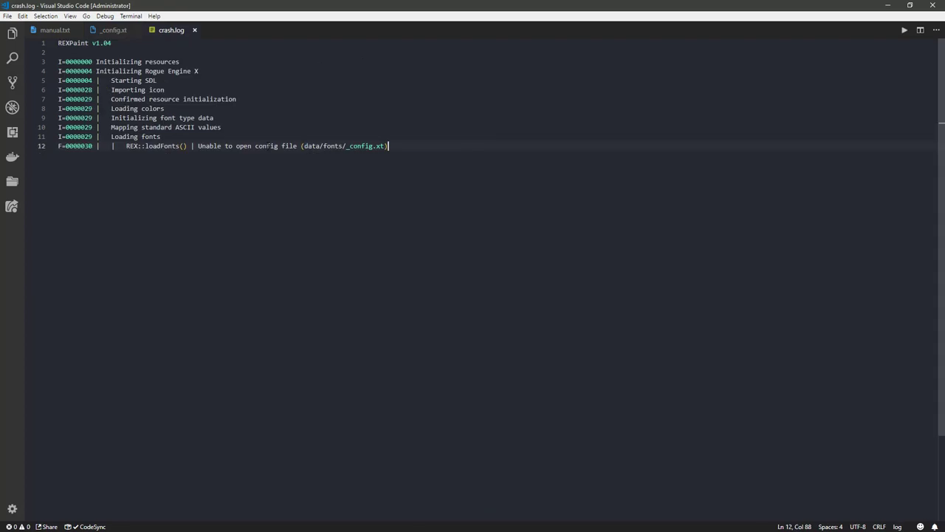
key(ctrl+shift+Left)
key(ctrl+shift+Left)
key(ctrl+shift+Left)
key(ctrl+shift+Left)
key(ctrl+shift+Left)
key(ctrl+shift+Left)
key(ctrl+shift+Left)
key(ctrl+shift+Left)
key(ctrl+shift+Left)
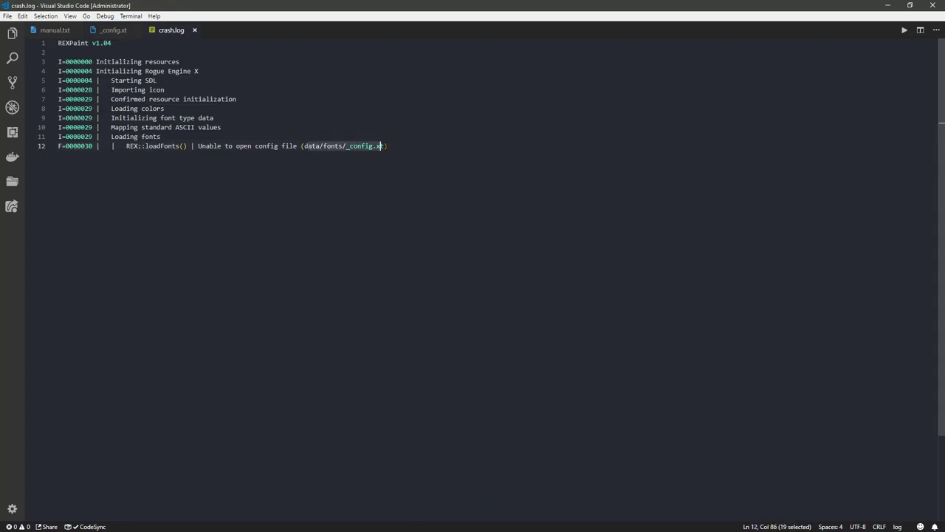
key(Right)
Check _config.xt against the file name given in crash.log's error line and close _config.xt
click(118, 31)
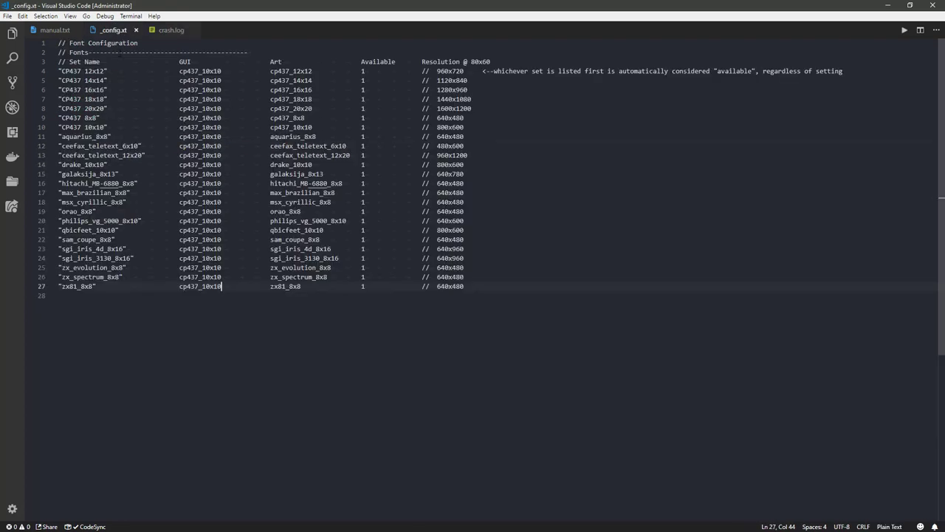
click(173, 30)
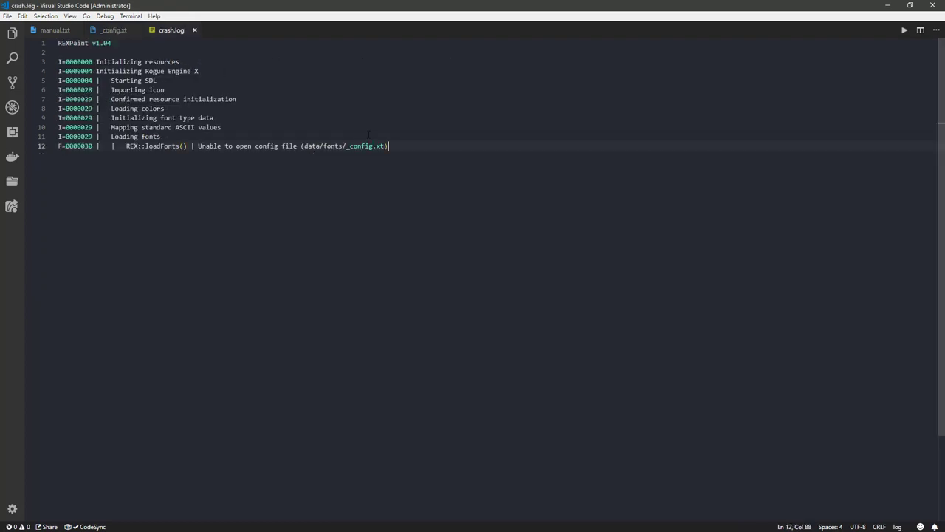
drag(385, 146, 347, 146)
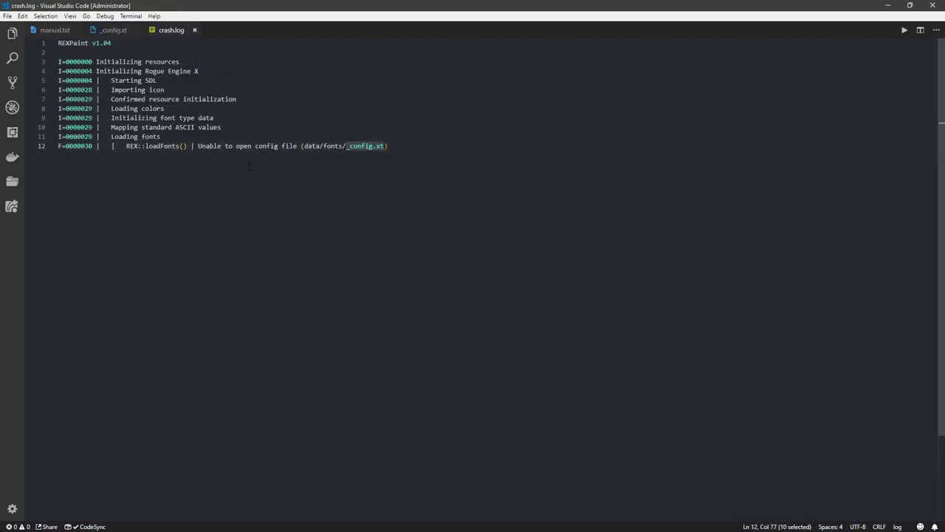
click(118, 30)
click(133, 31)
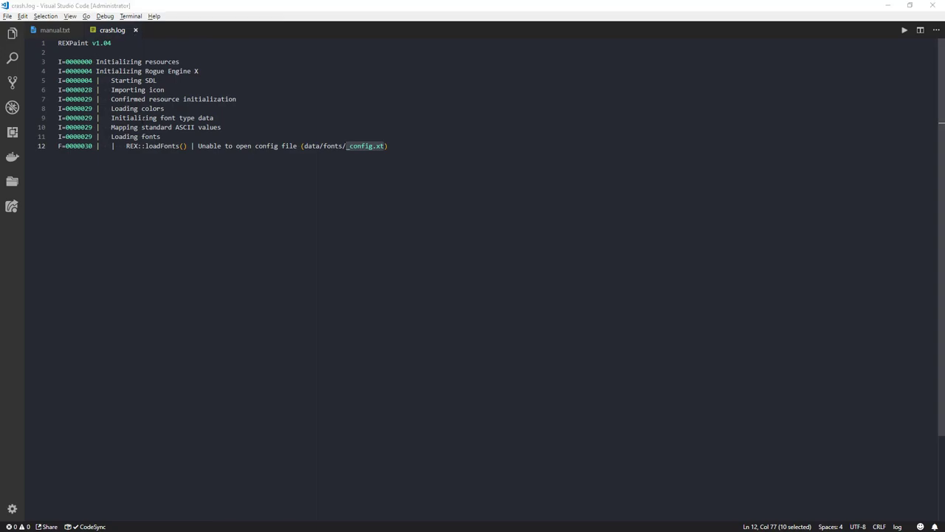
Switch to Double Commander, go into data\fonts and inspect the file properties of _config.xt without changing them
key(alt+Tab)
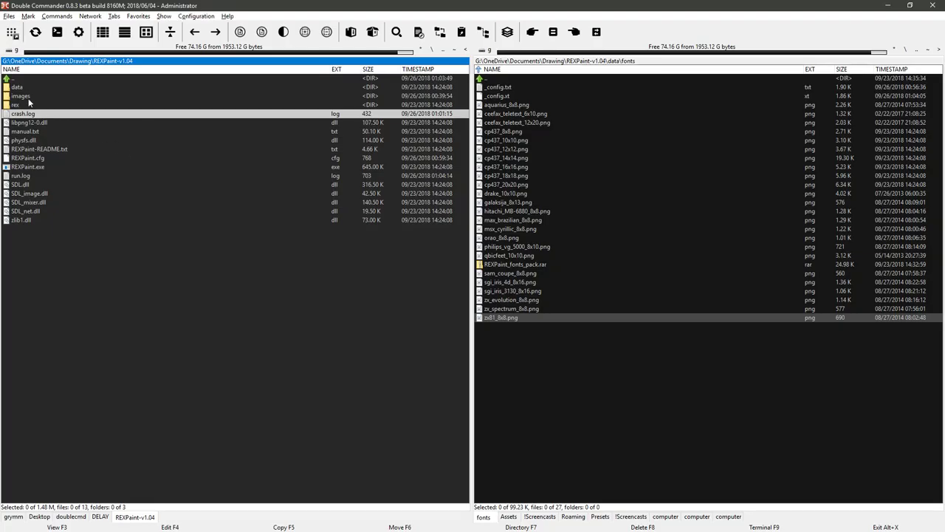
double_click(28, 88)
double_click(31, 96)
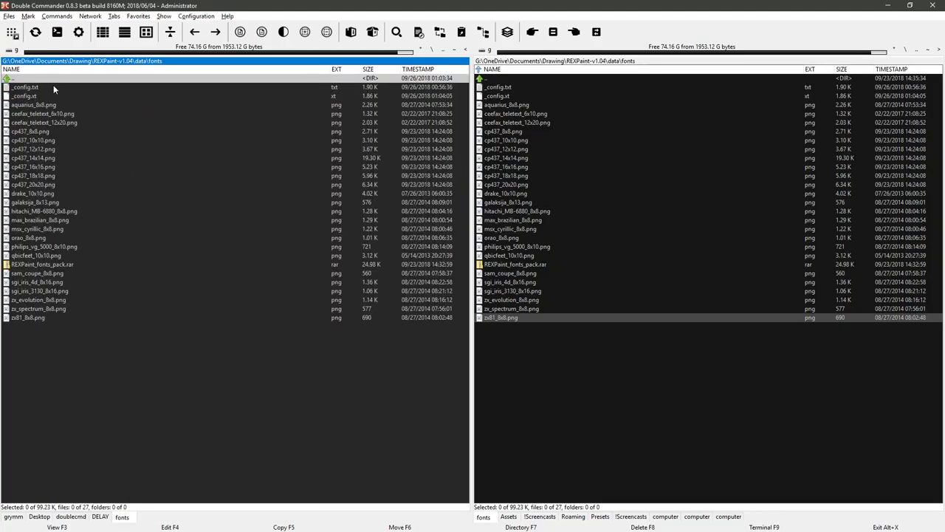
click(53, 87)
click(48, 96)
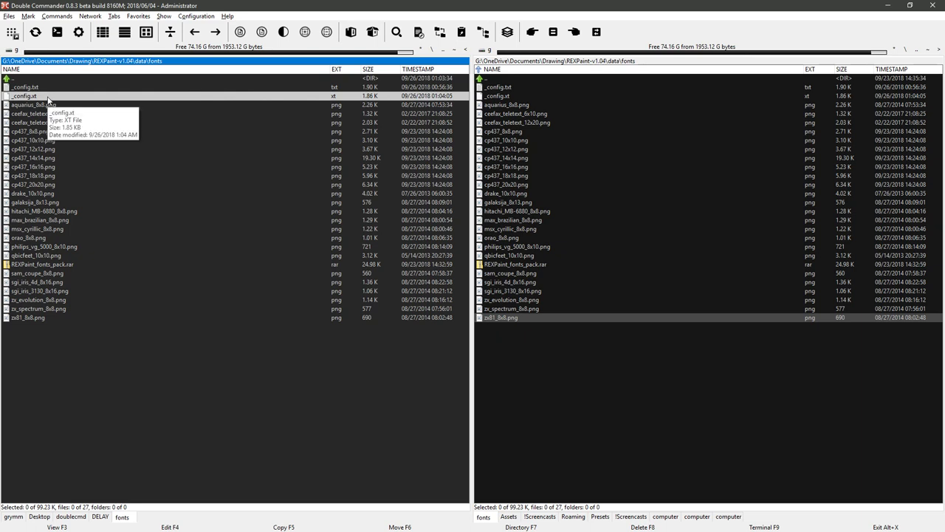
right_click(48, 98)
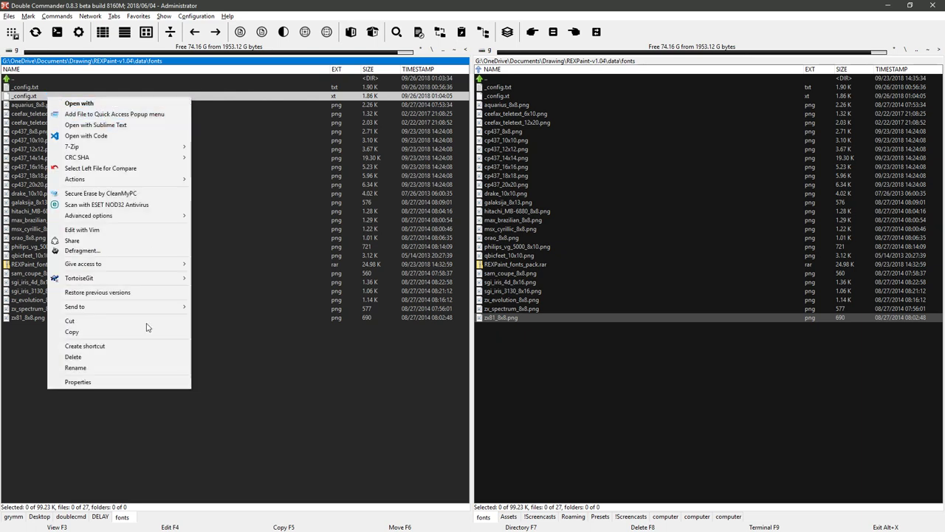
click(126, 382)
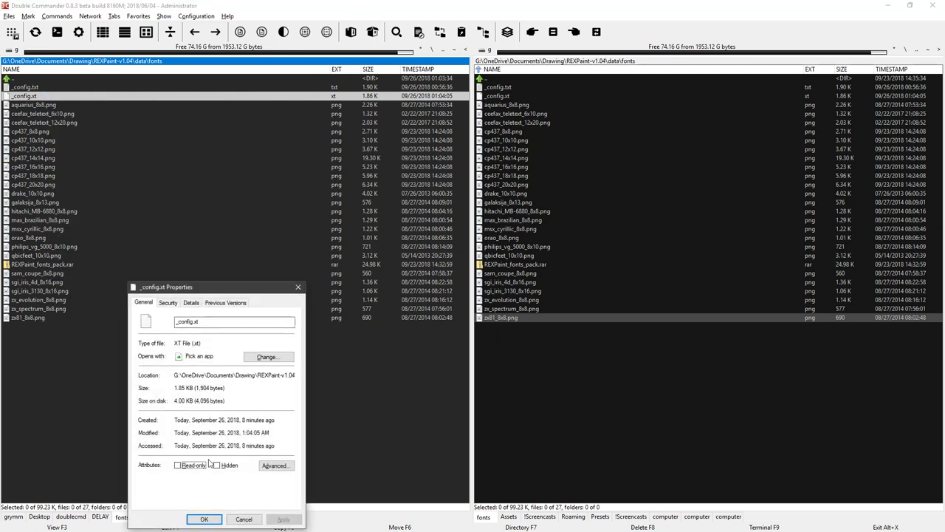
click(244, 519)
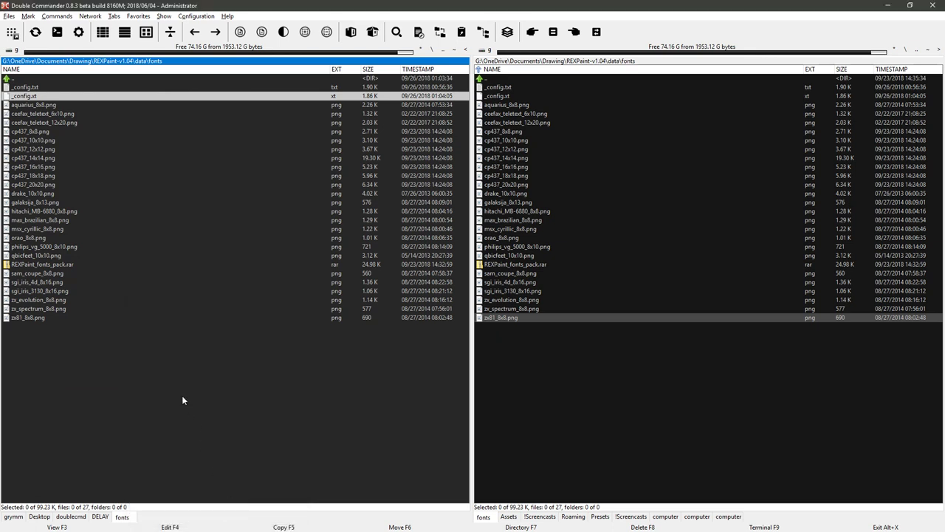
Rename _config.xt in the fonts folder to _config.xt-old
double_click(53, 88)
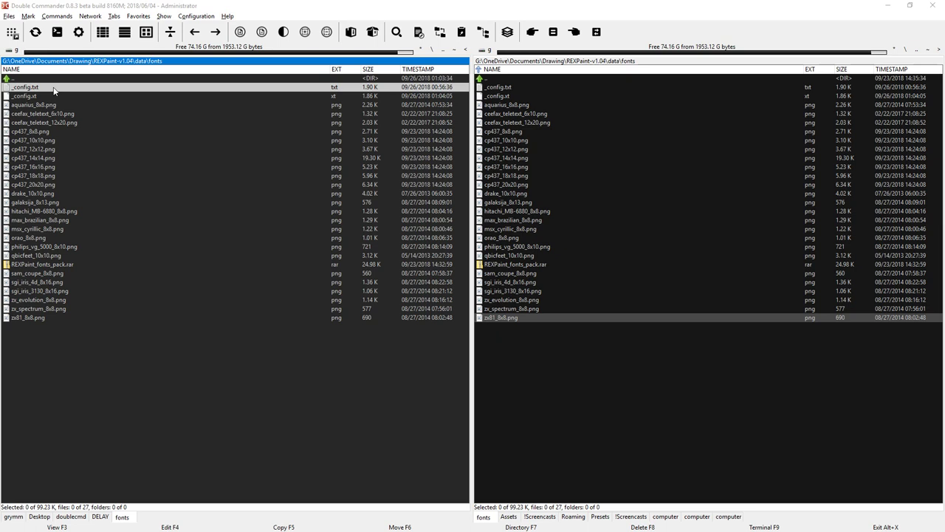
click(52, 94)
key(shift+F6)
key(End)
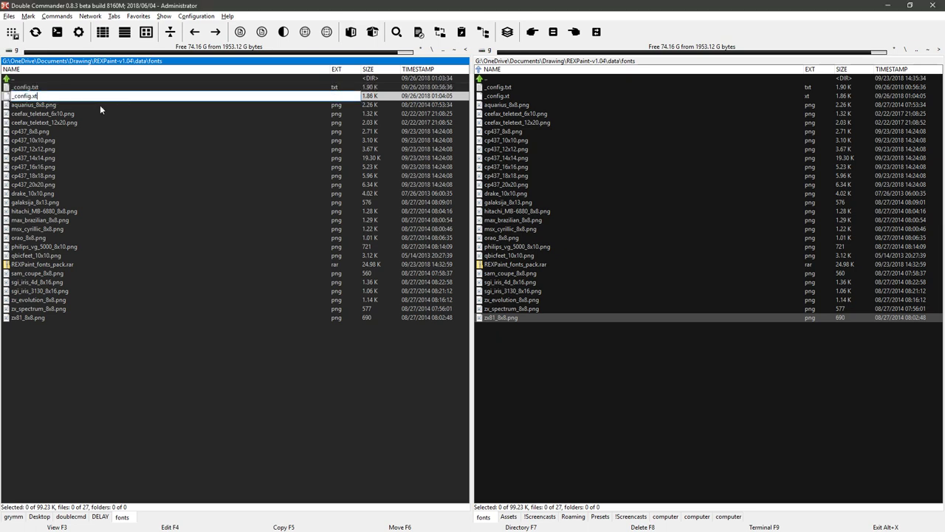
text(-old)
key(Return)
Rename _config.txt in the fonts folder to _config.xt
key(Up)
key(shift+F6)
key(End)
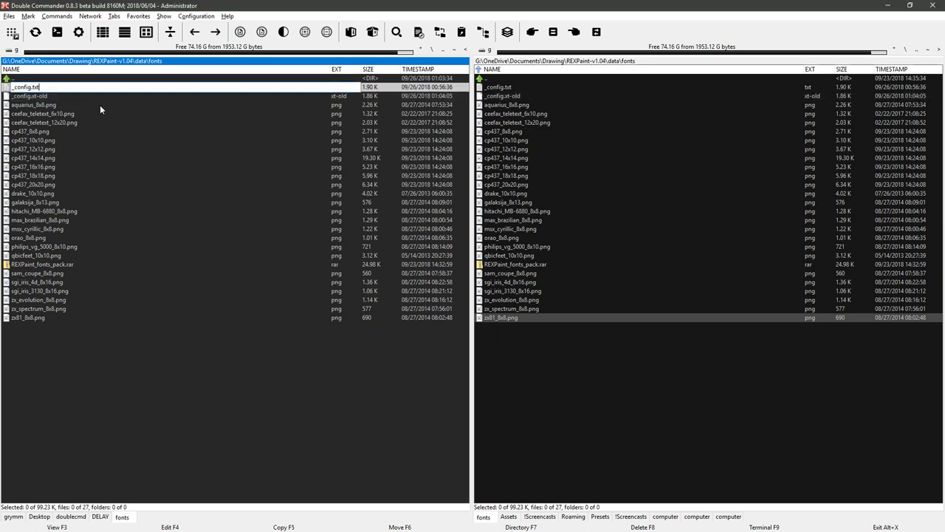
key(BackSpace)
key(BackSpace)
text(xt)
key(Return)
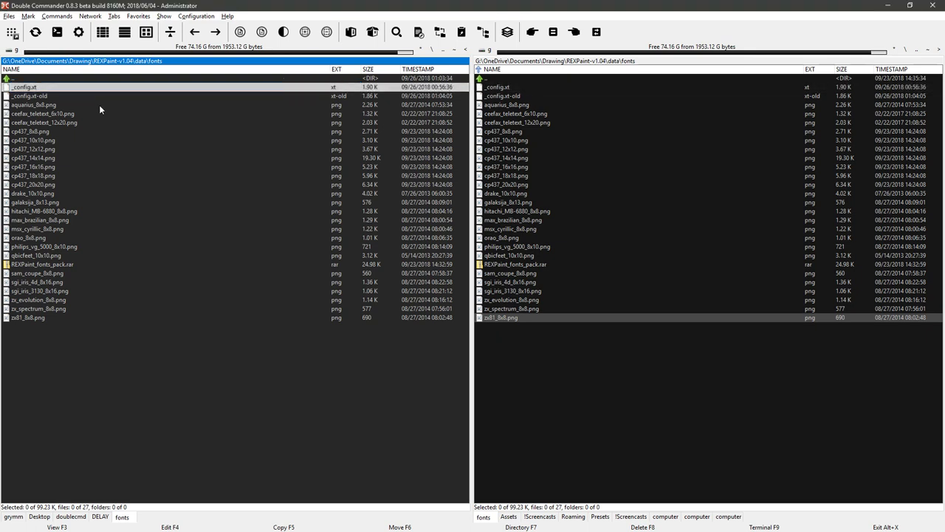
Switch to REXPaint, cycle through its font sets to test the replaced configuration, and leave the program
key(alt+Tab)
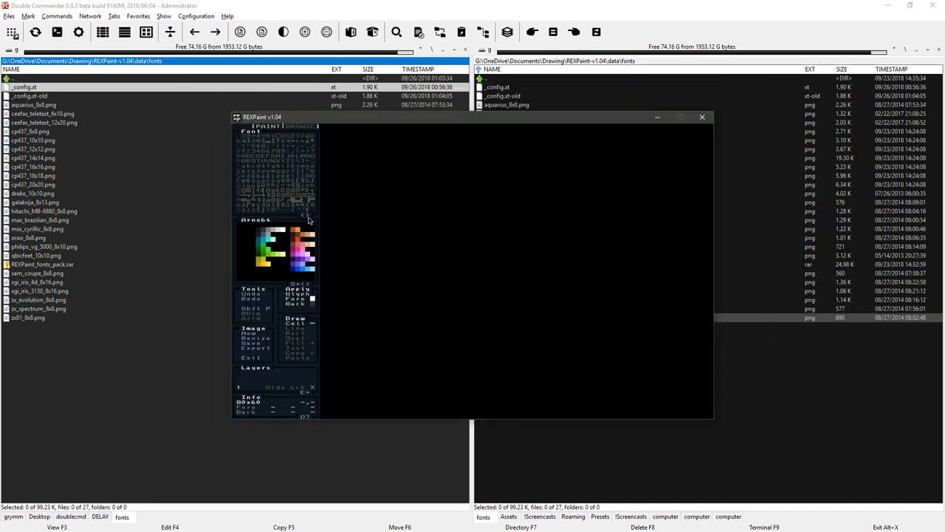
key(ctrl+Page_Up)
key(ctrl+Page_Up)
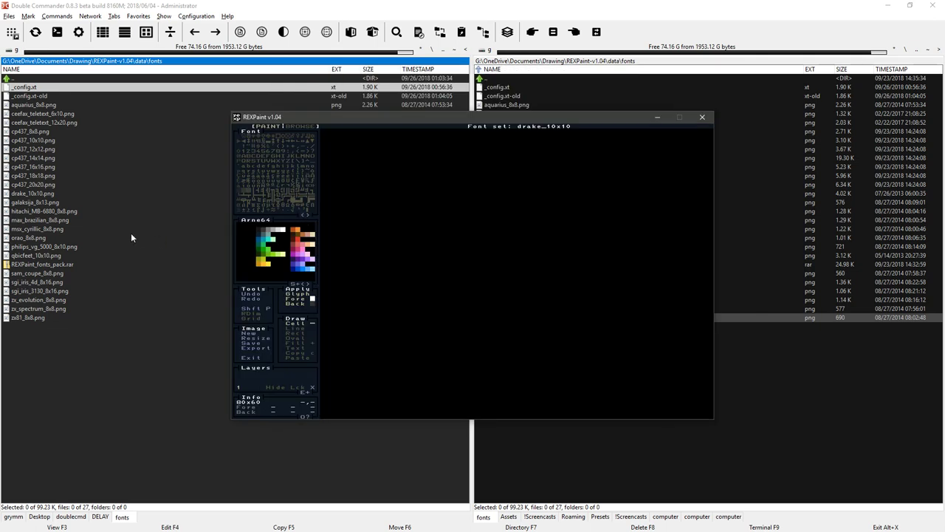
key(Escape)
Open both _config.xt and _config.xt-old from Double Commander's fonts folder in Visual Studio Code
shift+click(239, 96)
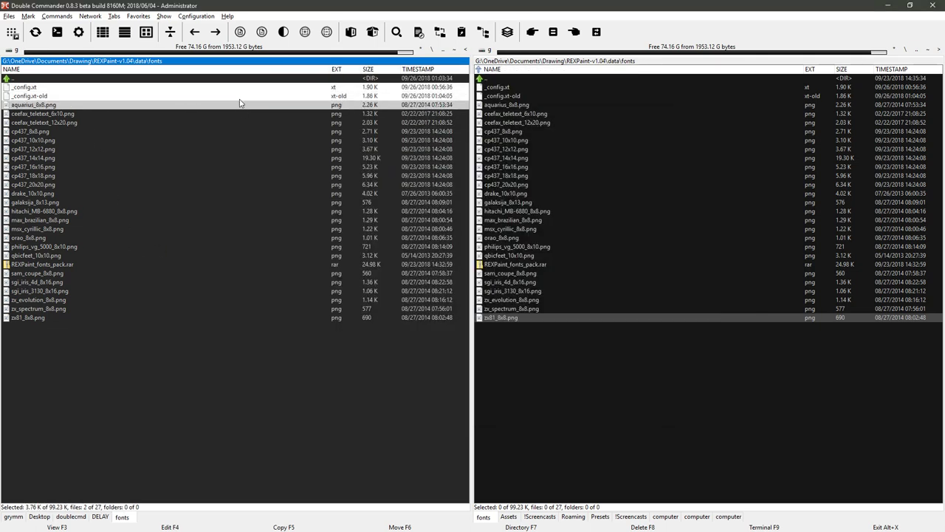
click(239, 89)
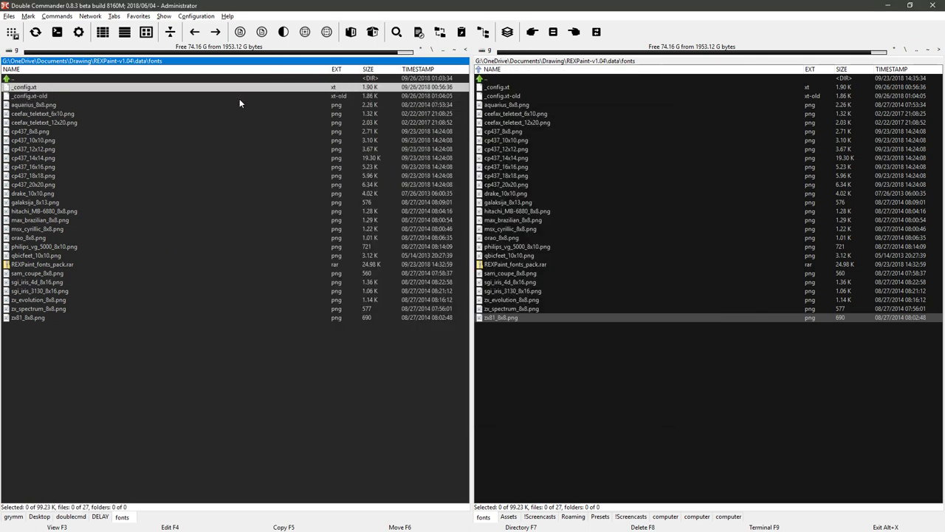
right_click(239, 92)
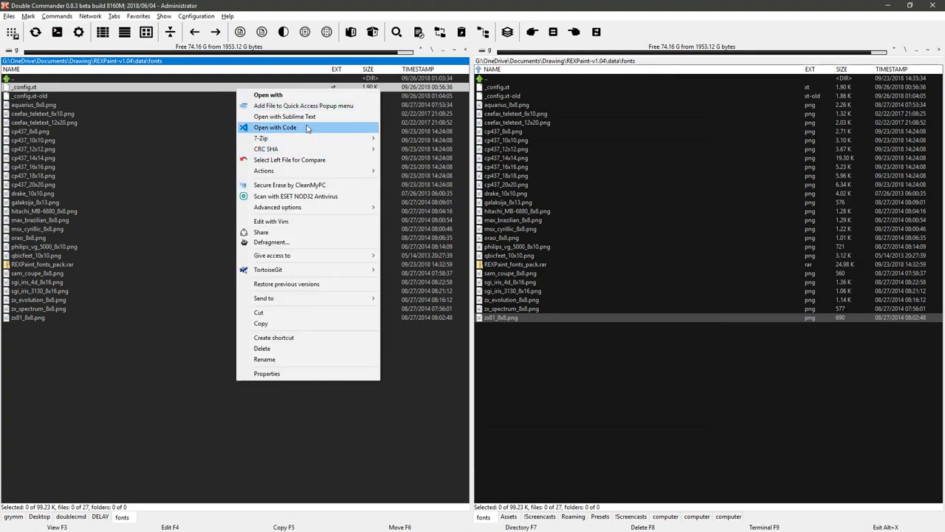
click(259, 127)
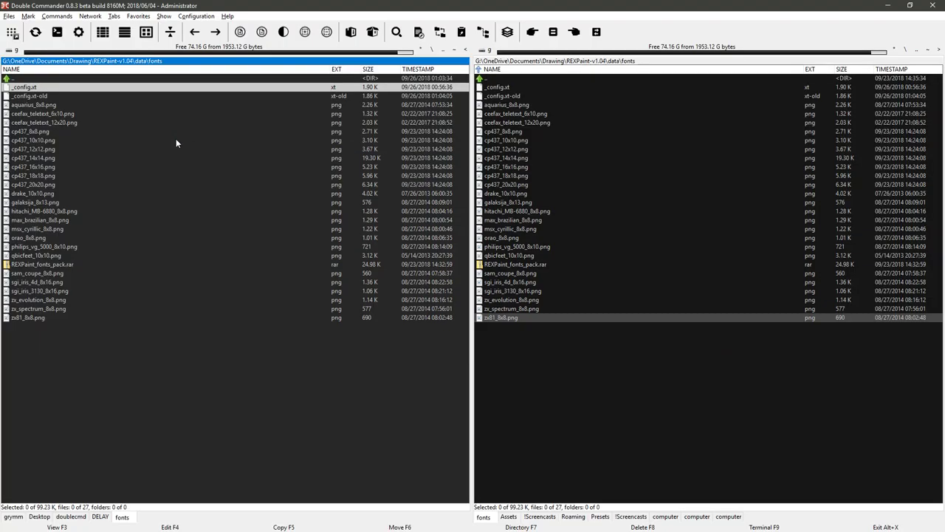
right_click(57, 96)
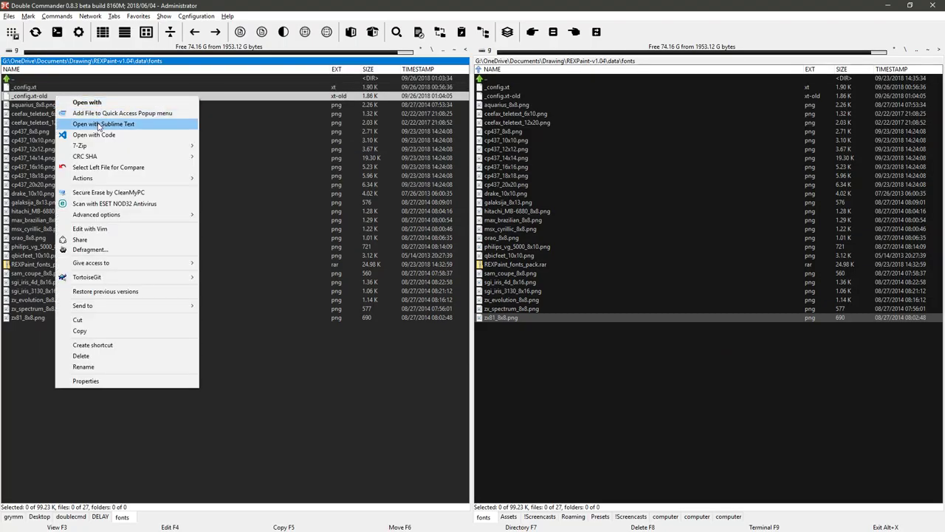
click(94, 134)
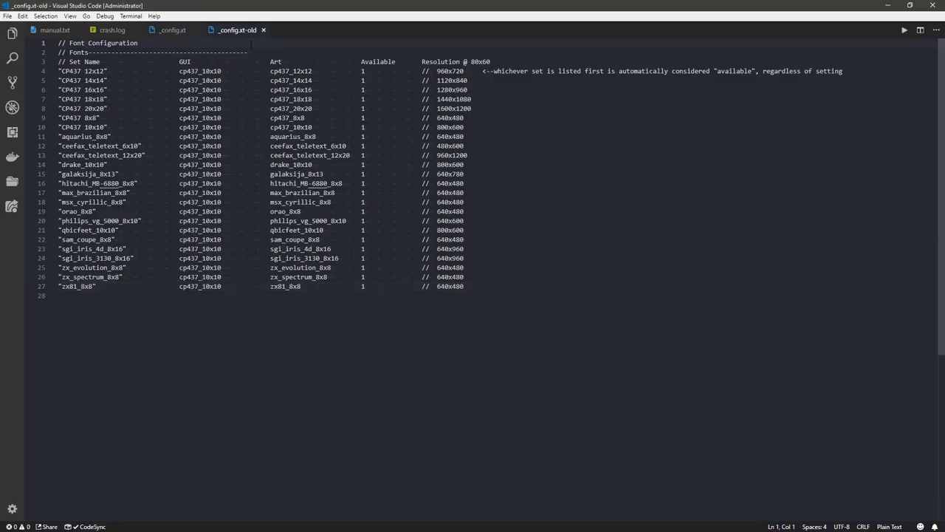
Compare _config.xt-old with _config.xt side by side and consult the Fonts section of manual.txt
click(12, 33)
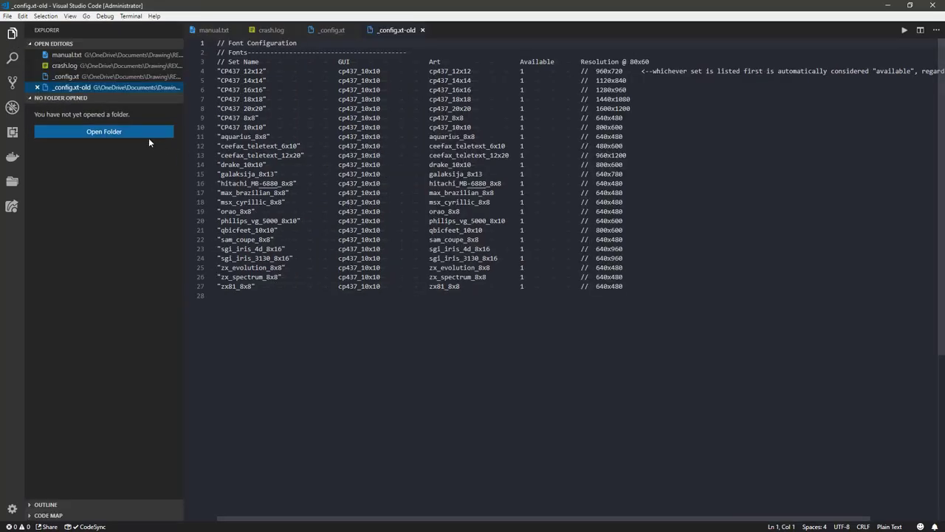
right_click(116, 89)
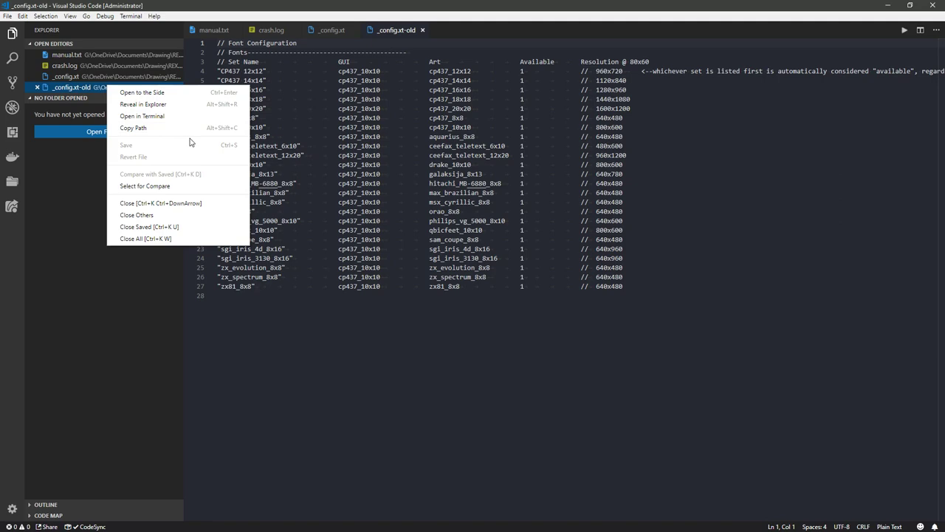
click(191, 187)
click(99, 77)
right_click(99, 77)
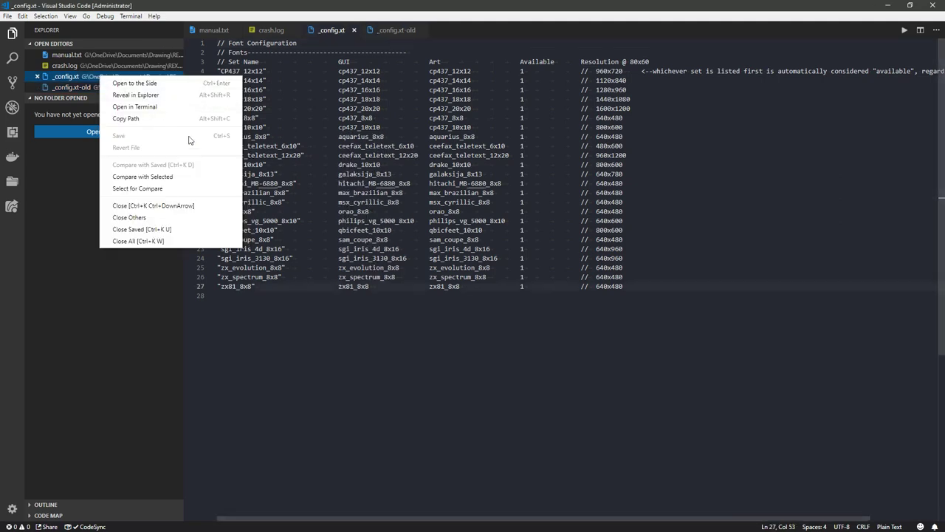
click(191, 176)
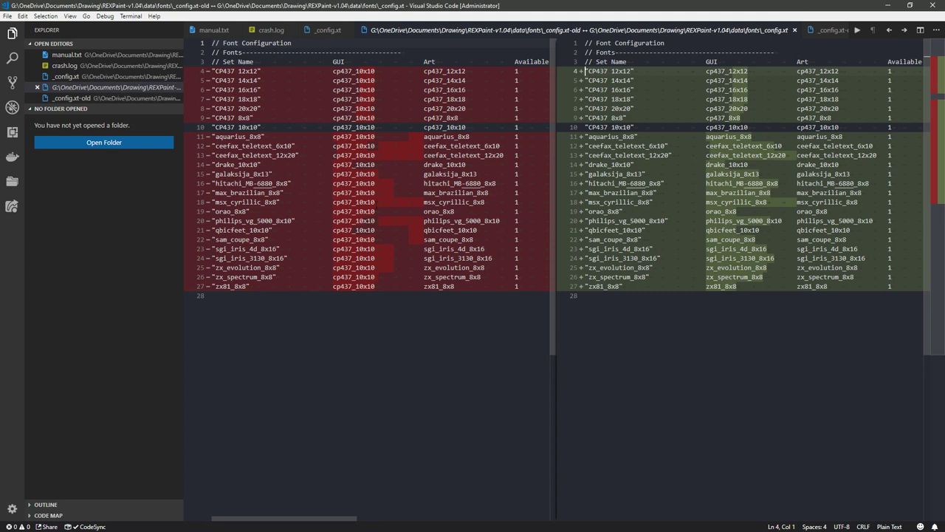
click(376, 202)
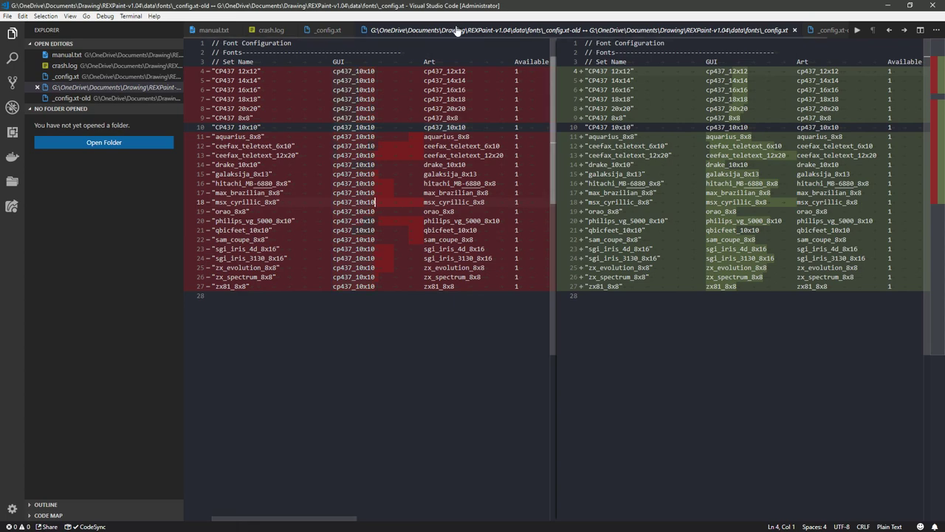
click(214, 30)
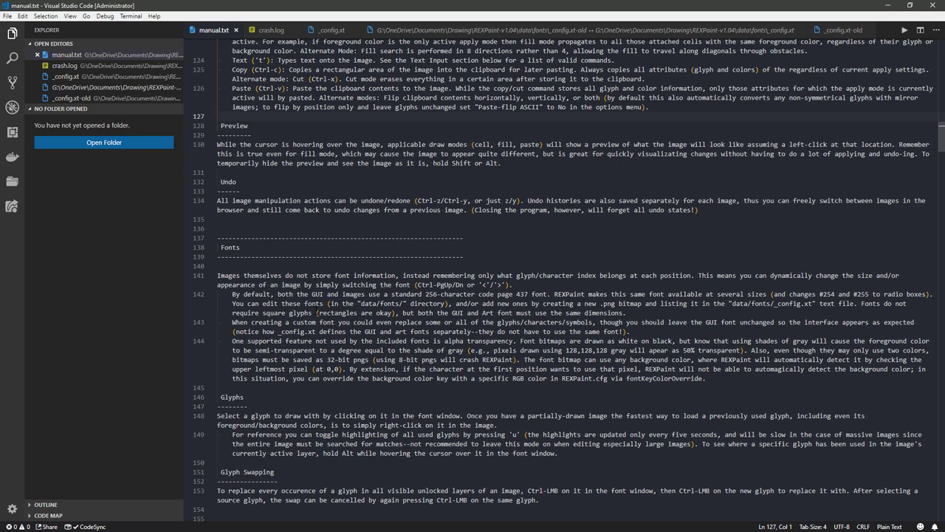
In _config.xt, set the GUI font of the aquarius_8x8 set to cp437_8x8
click(332, 30)
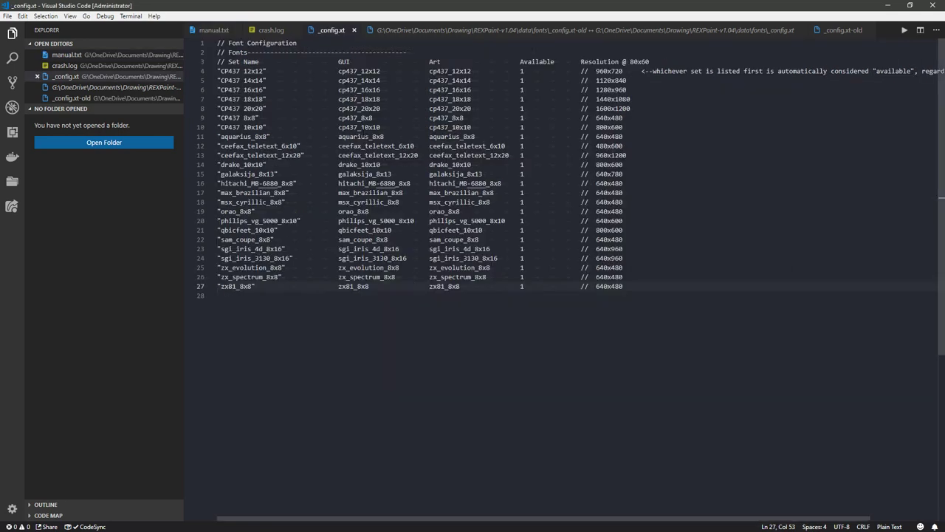
drag(338, 118, 384, 137)
text(cp437_8x8)
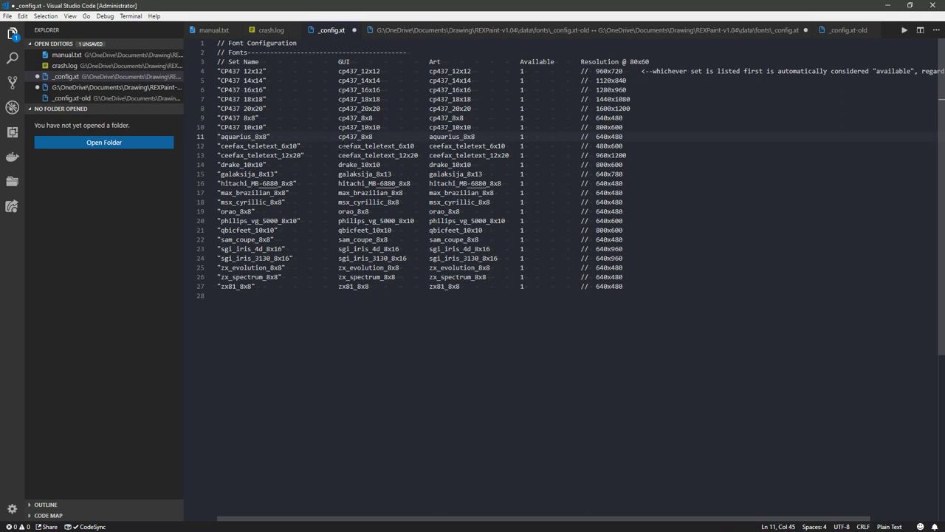
Replace the GUI font of the drake_10x10 set with cp437_10x10, copied from the CP437 10x10 row
click(324, 145)
click(350, 164)
drag(339, 127, 382, 127)
key(ctrl+c)
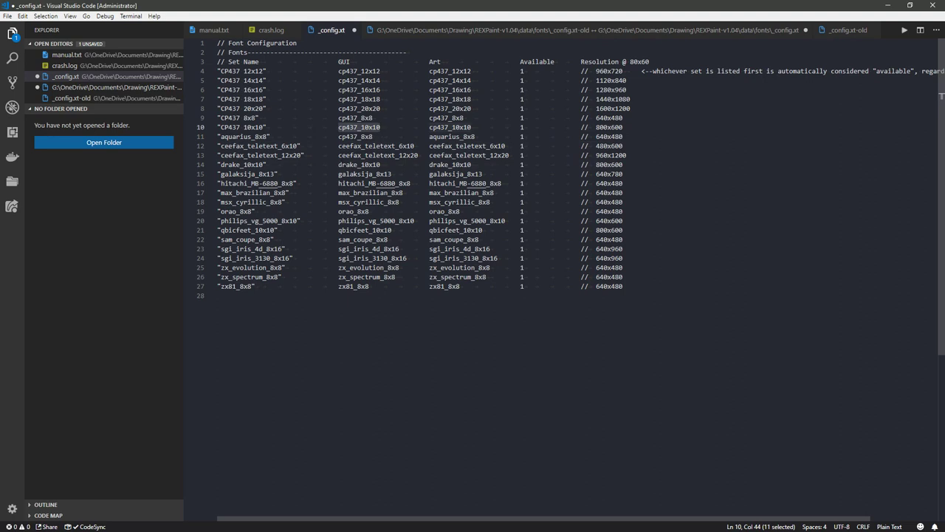
drag(338, 164, 381, 164)
key(ctrl+v)
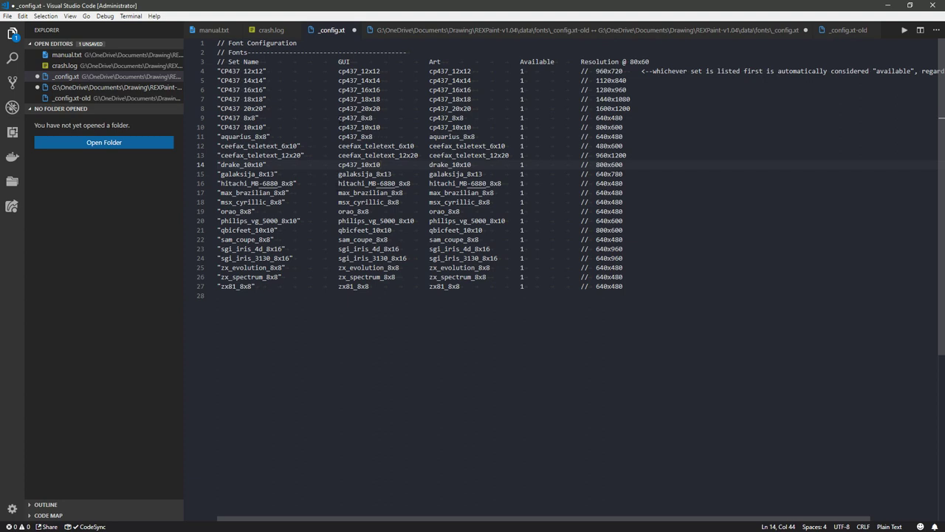
Replace the GUI font of the hitachi_MB-6880_8x8 set with cp437_8x8 and keep the row's columns aligned
drag(339, 118, 374, 118)
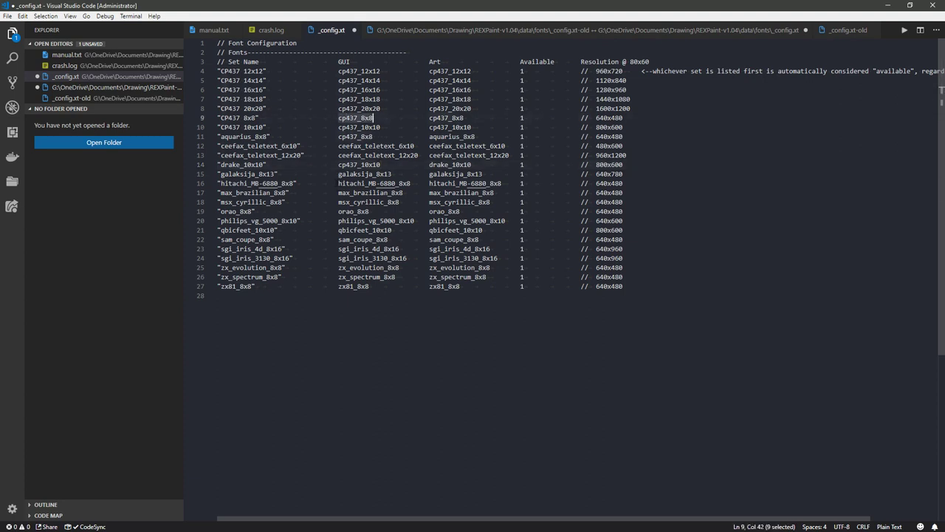
drag(338, 183, 411, 183)
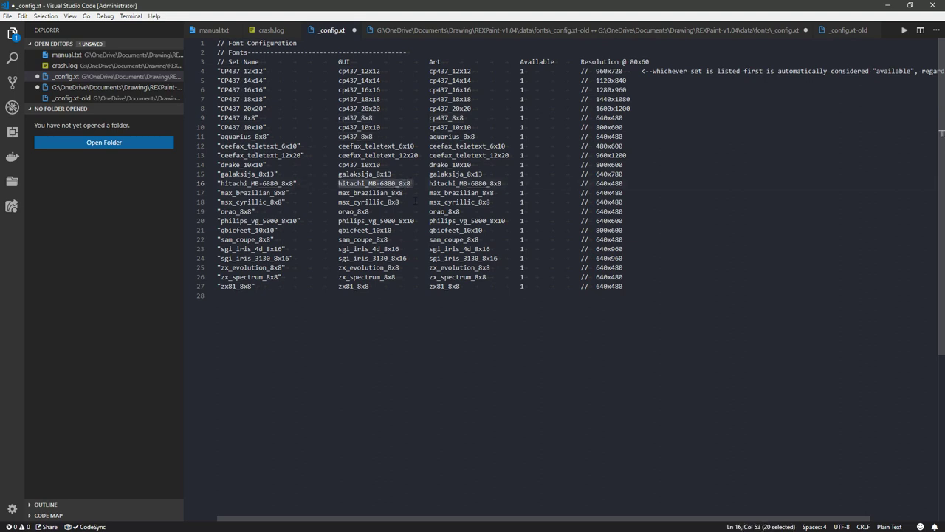
key(ctrl+v)
key(Tab)
key(Tab)
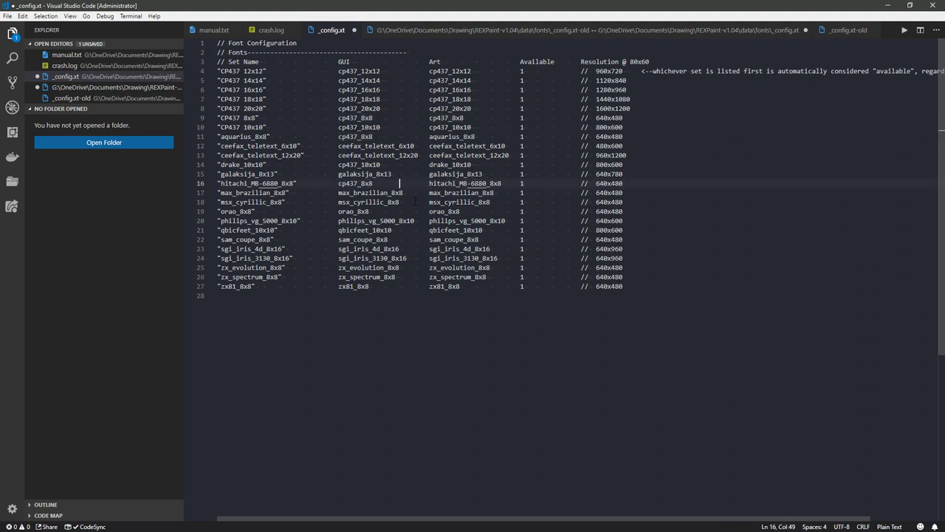
Set the GUI font of the max_brazilian_8x8, msx_cyrillic_8x8 and orao_8x8 sets to cp437_8x8
drag(403, 193, 338, 193)
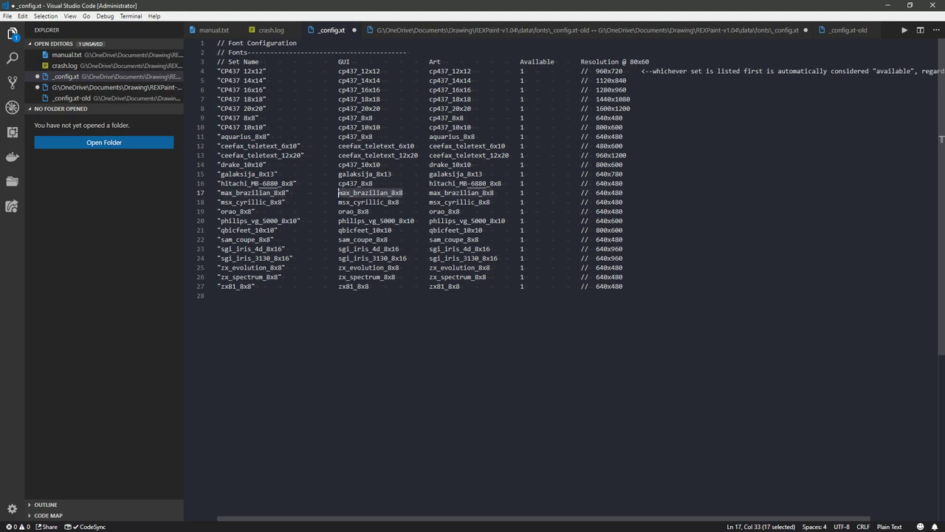
key(ctrl+v)
drag(402, 202, 338, 212)
key(ctrl+v)
key(ctrl+v)
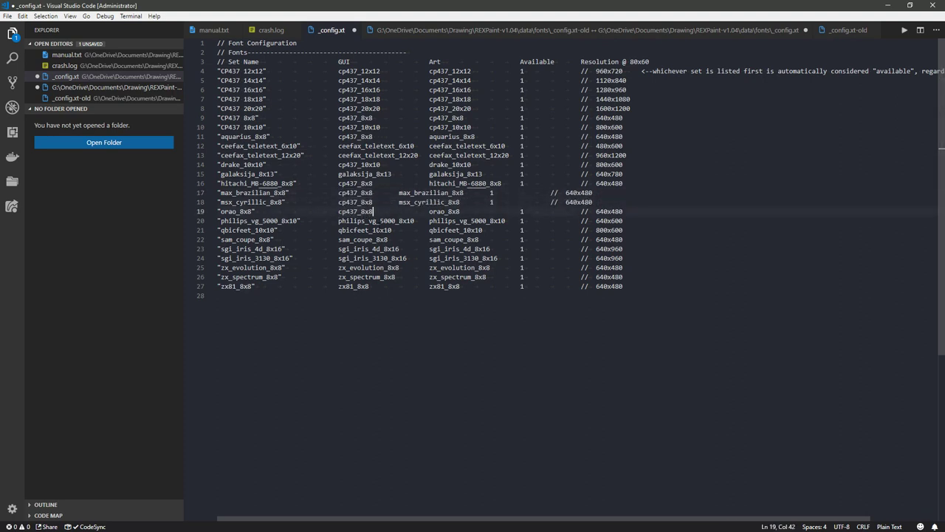
Realign the Art, Available and Resolution columns of the max_brazilian, msx_cyrillic and orao rows with the other rows
key(Tab)
click(399, 202)
key(Tab)
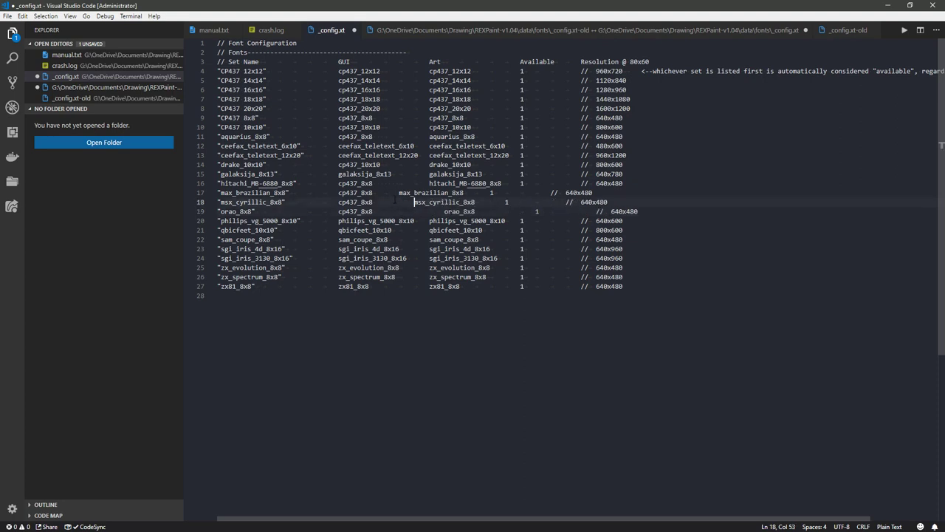
key(Tab)
click(398, 193)
key(Tab)
key(Tab)
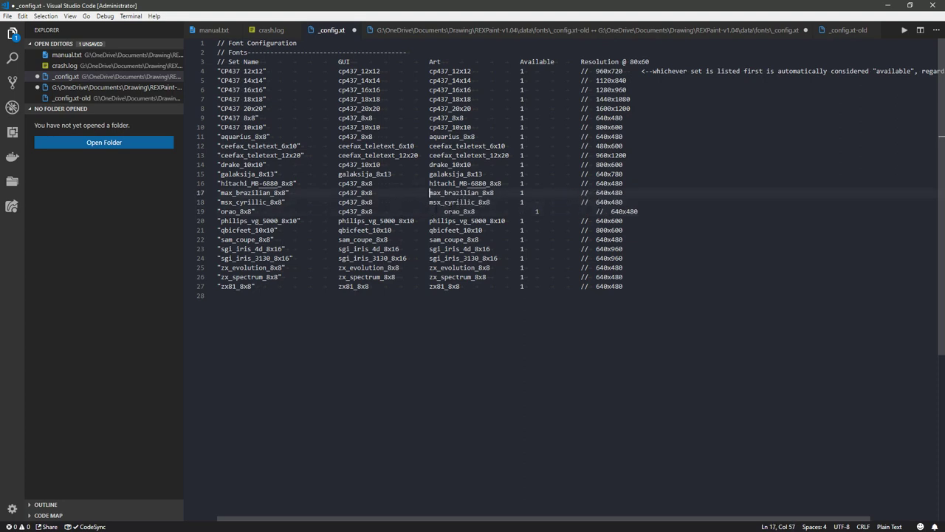
click(445, 211)
key(BackSpace)
Replace the GUI font of the qbicfeet_10x10 set with cp437_10x10
click(388, 239)
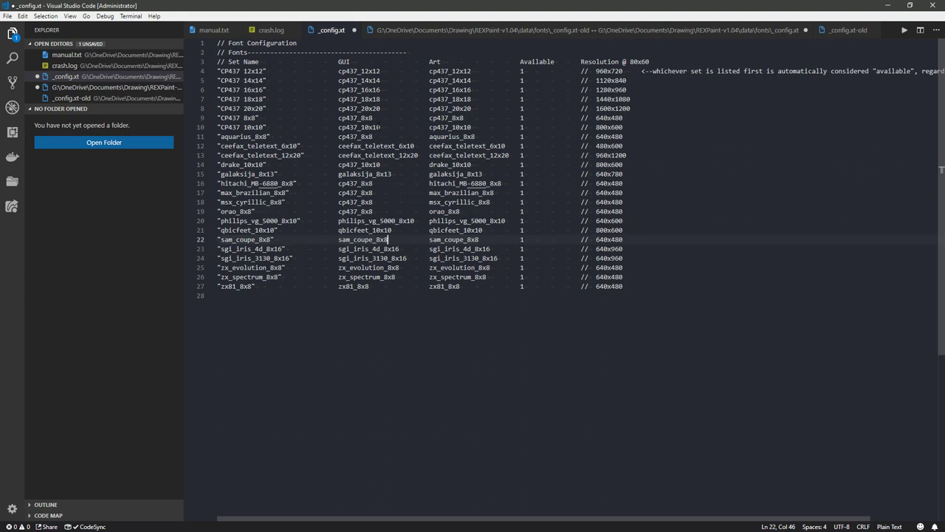
drag(380, 127, 339, 127)
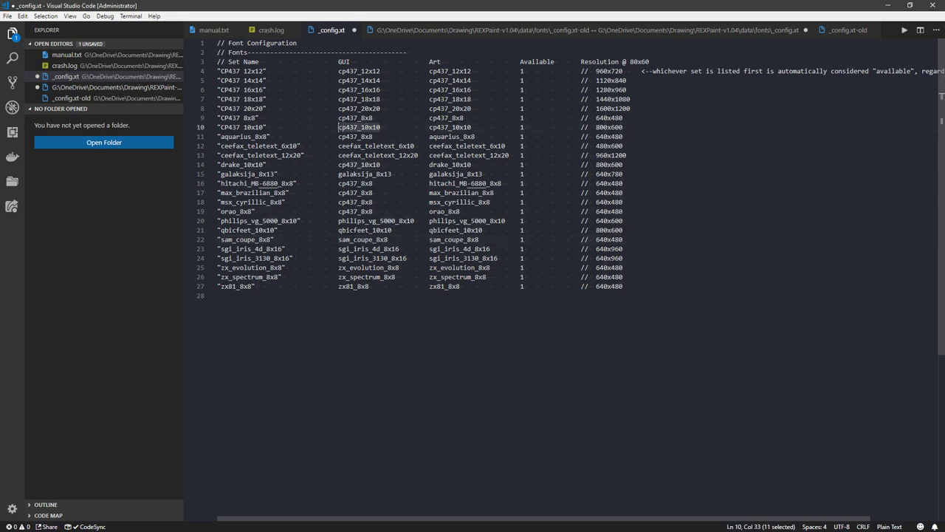
drag(392, 230, 339, 230)
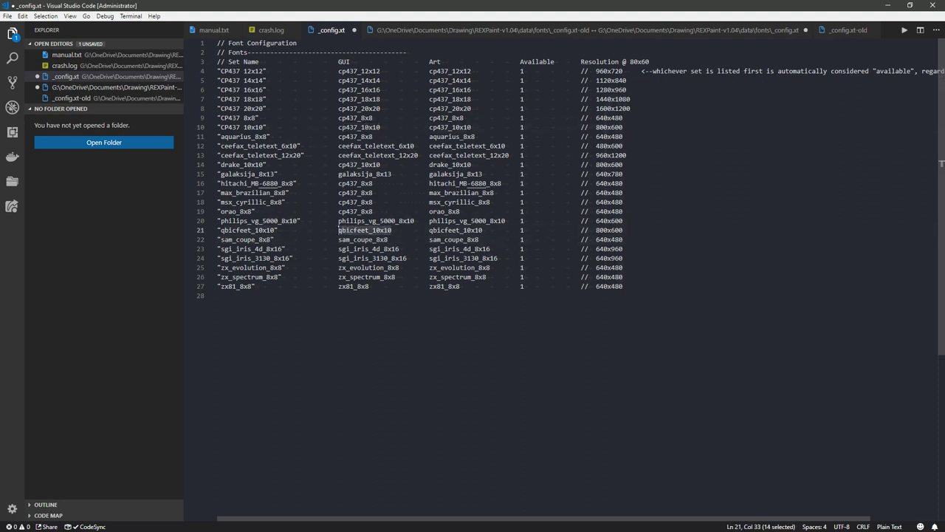
key(ctrl+v)
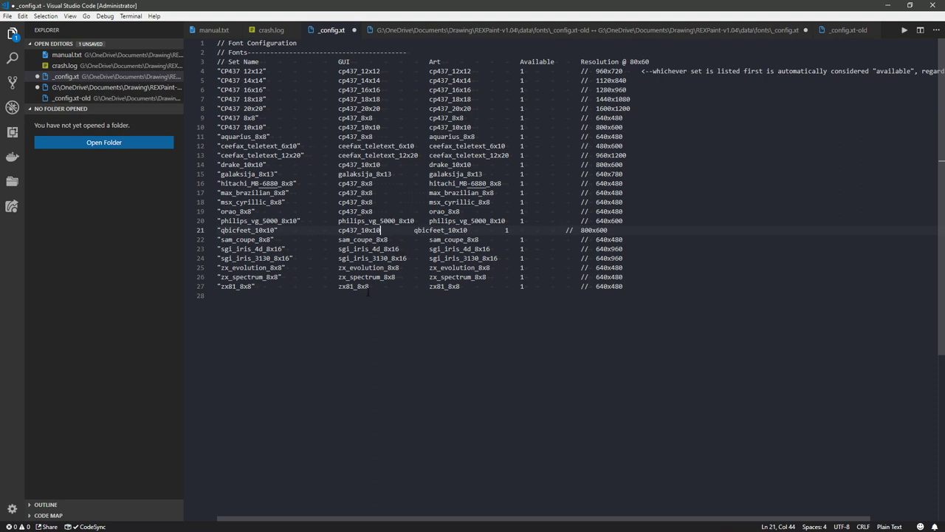
Delete the sgi_iris_4d_8x16 and sgi_iris_3130_8x16 rows from the font configuration
drag(390, 239, 338, 240)
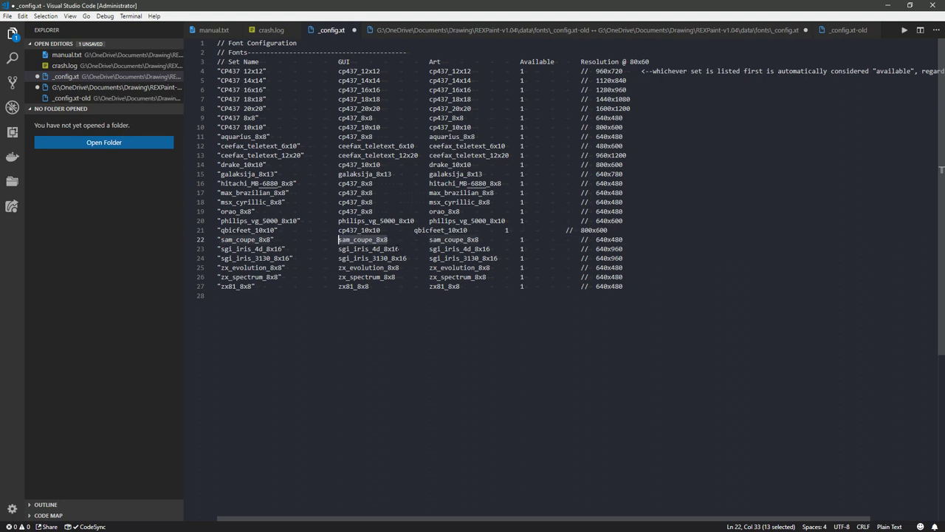
drag(399, 249, 338, 249)
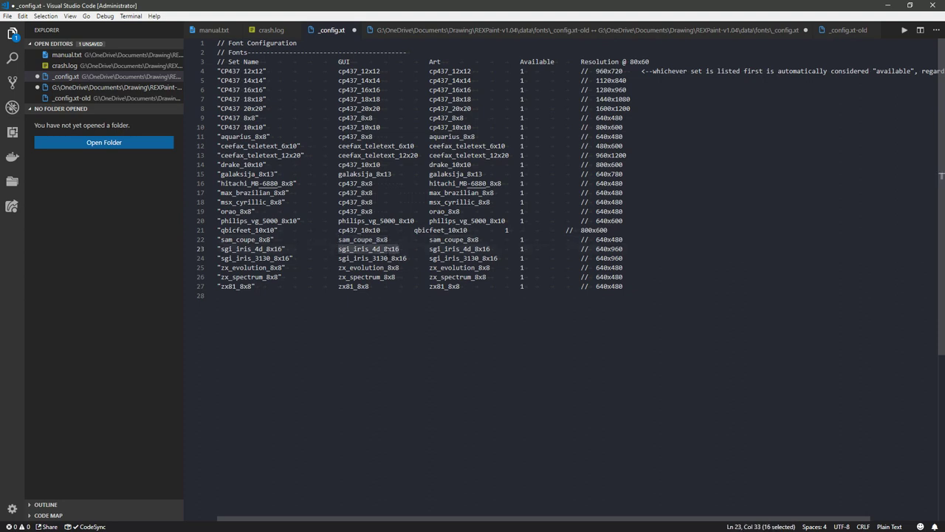
key(ctrl+shift+k)
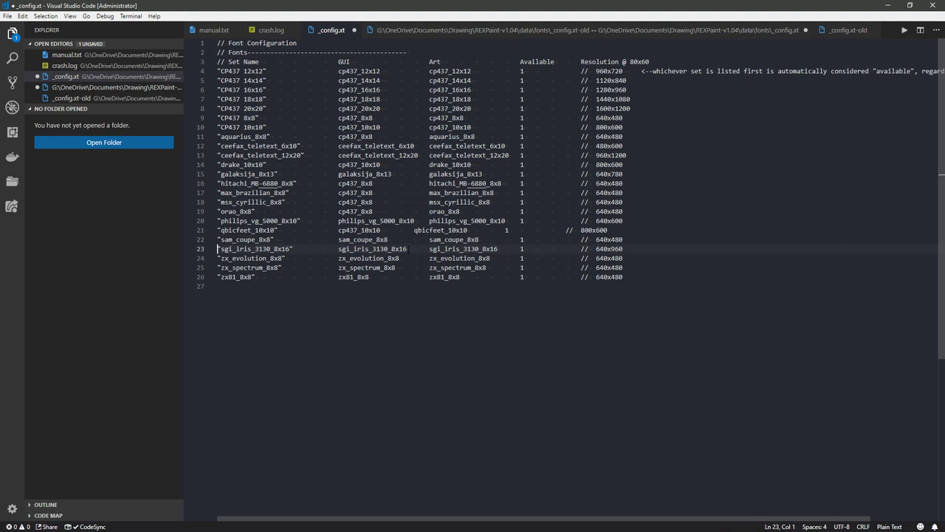
key(ctrl+shift+k)
Set the GUI font of the zx_evolution_8x8 and sam_coupe_8x8 sets to cp437_8x8, keeping their columns aligned
drag(399, 249, 381, 248)
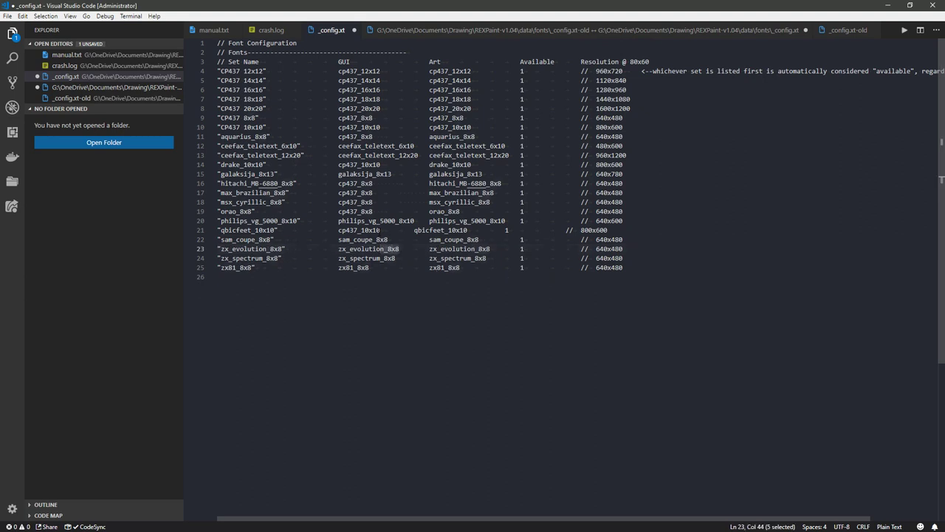
drag(374, 136, 338, 136)
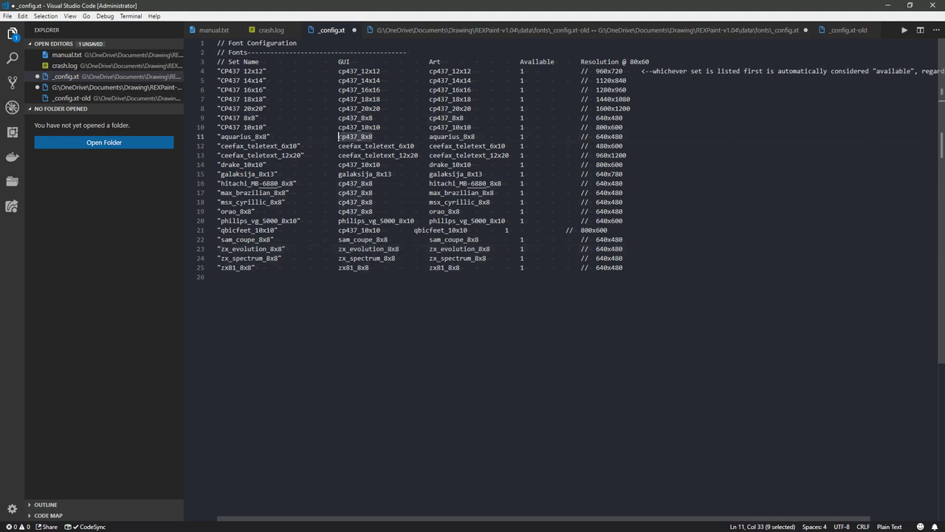
drag(399, 249, 338, 249)
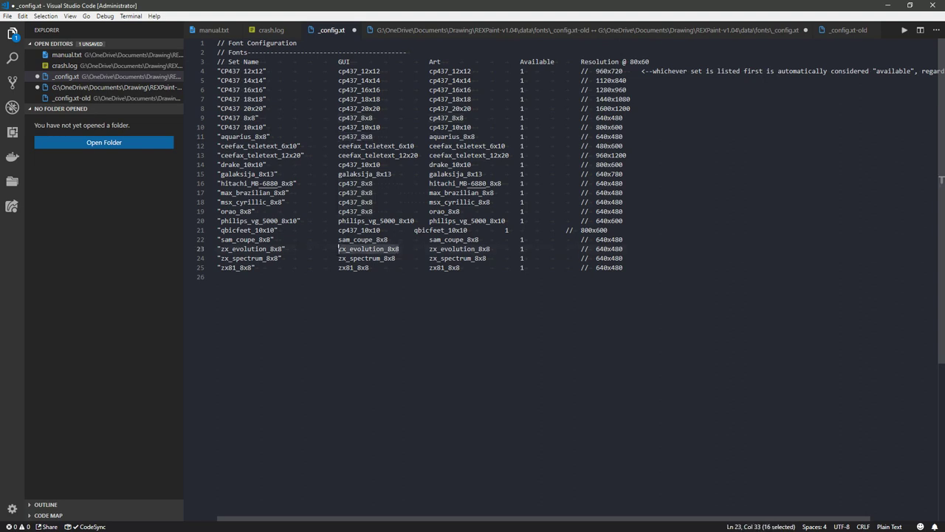
key(ctrl+v)
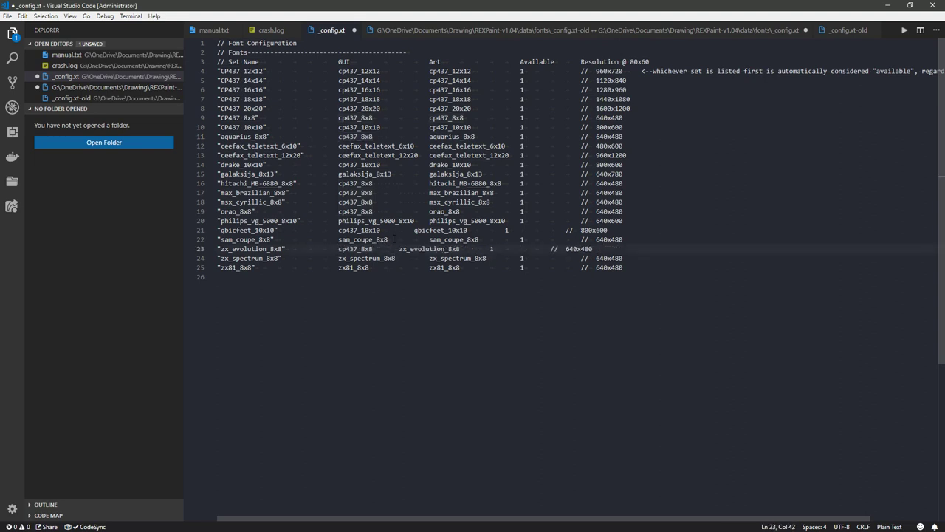
key(Tab)
key(Tab)
drag(389, 239, 338, 239)
key(ctrl+v)
key(Tab)
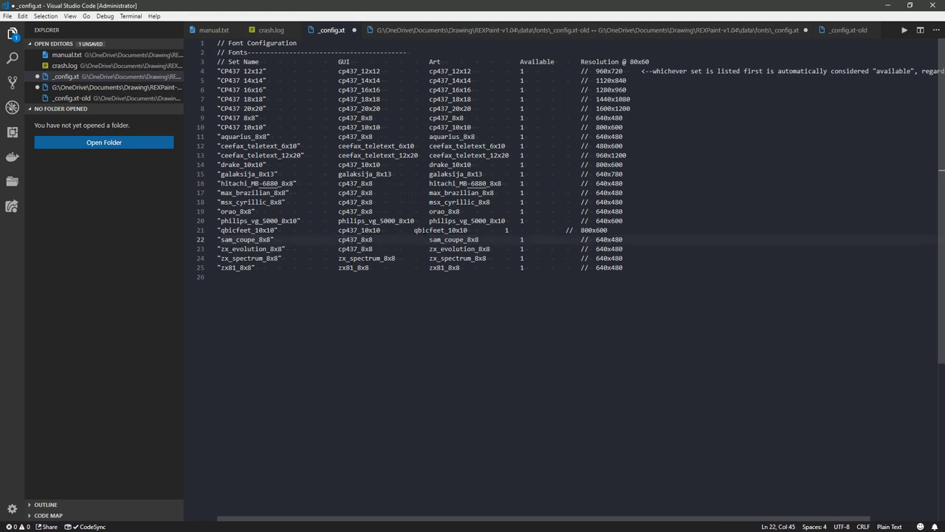
Realign the qbicfeet_10x10 row's columns and set the GUI font of the zx_spectrum_8x8 and zx81_8x8 sets to cp437_8x8
click(414, 230)
key(Tab)
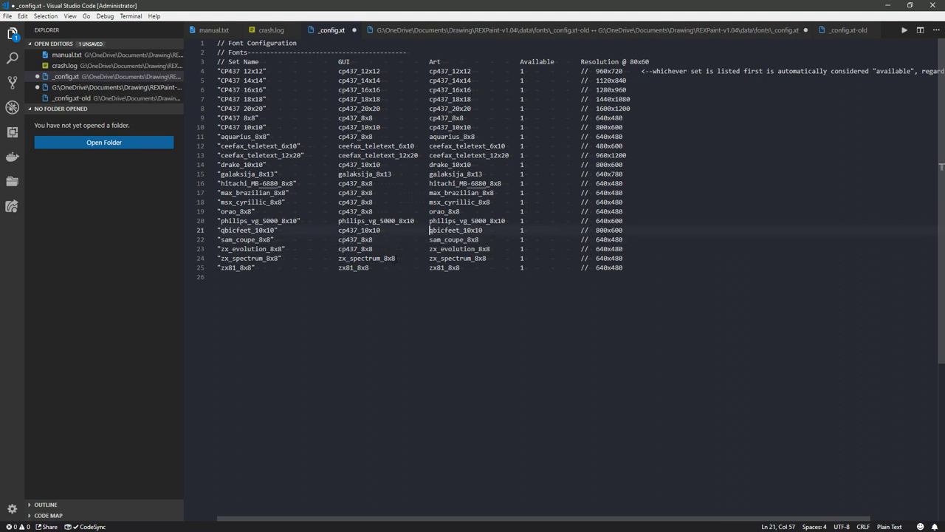
drag(395, 259, 338, 268)
key(ctrl+v)
key(Tab)
key(ctrl+v)
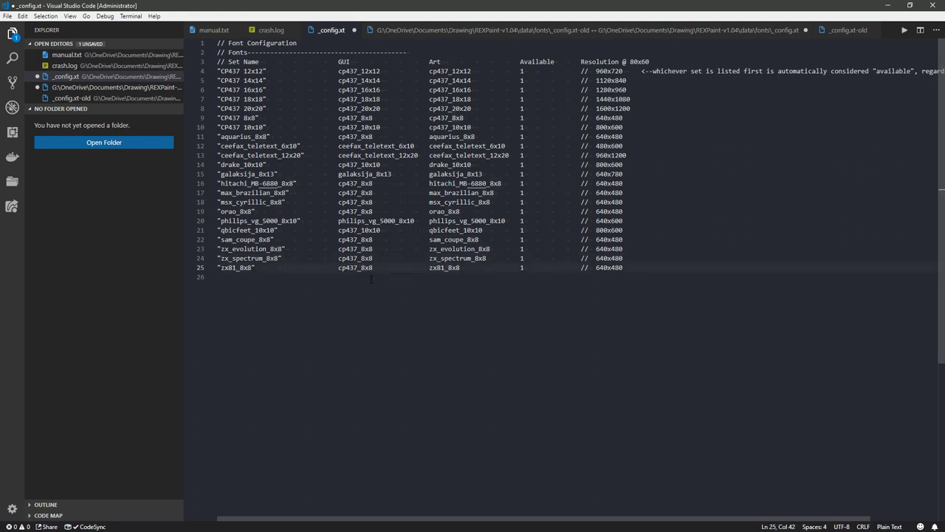
Remove the galaksija_8x13 row from the font configuration
click(429, 249)
click(400, 175)
key(Left)
key(Left)
key(ctrl+x)
Set the Available value of the ceefax_teletext_6x10 and ceefax_teletext_12x20 sets to 0
click(396, 146)
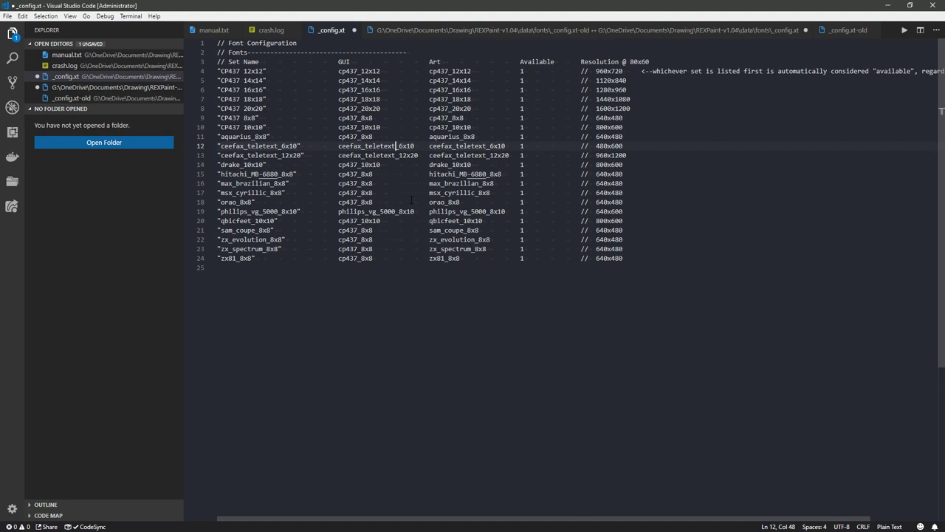
key(ctrl+Right)
key(ctrl+Right)
key(ctrl+Right)
key(BackSpace)
text(0)
key(Down)
key(BackSpace)
text(0)
key(Home)
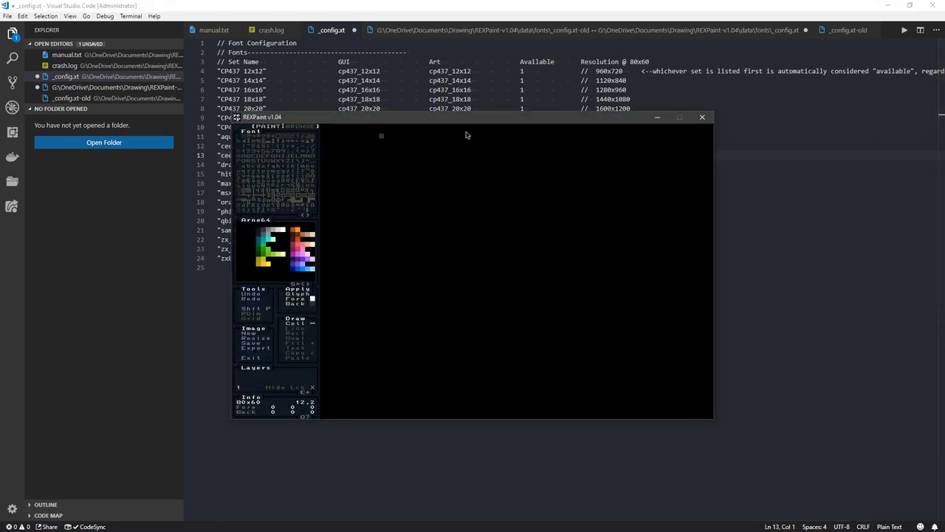
Save the edited _config.xt and restart REXPaint to load it
click(702, 116)
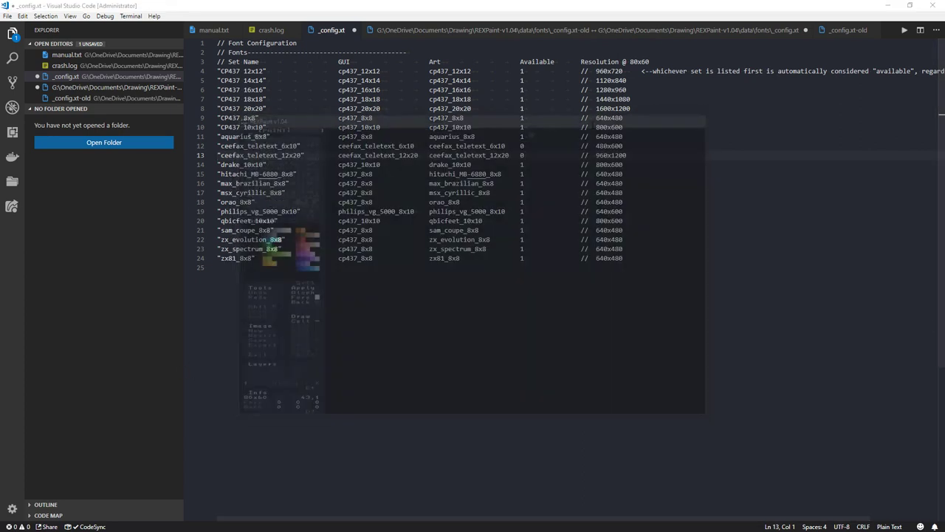
click(464, 90)
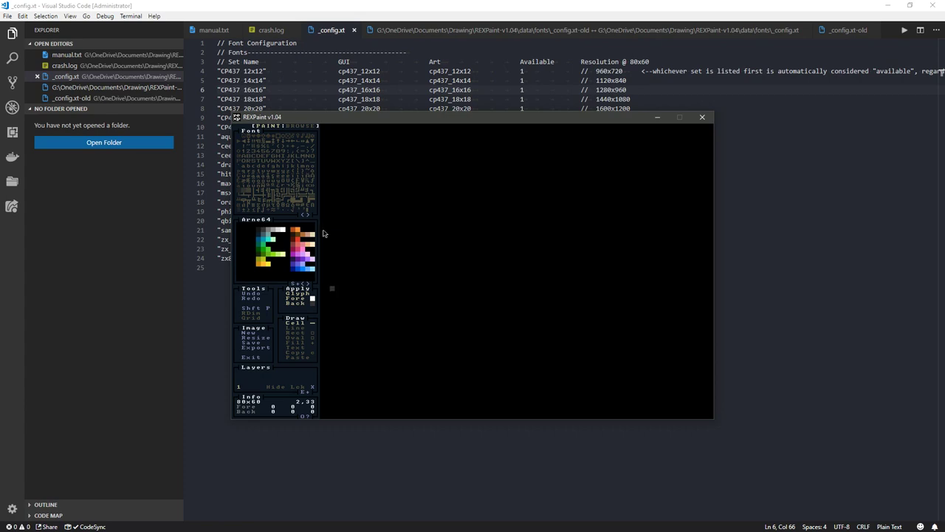
Try the qbicfeet_10x10 font set and then sam_coupe_8x8 in REXPaint's options, and close the options
click(305, 416)
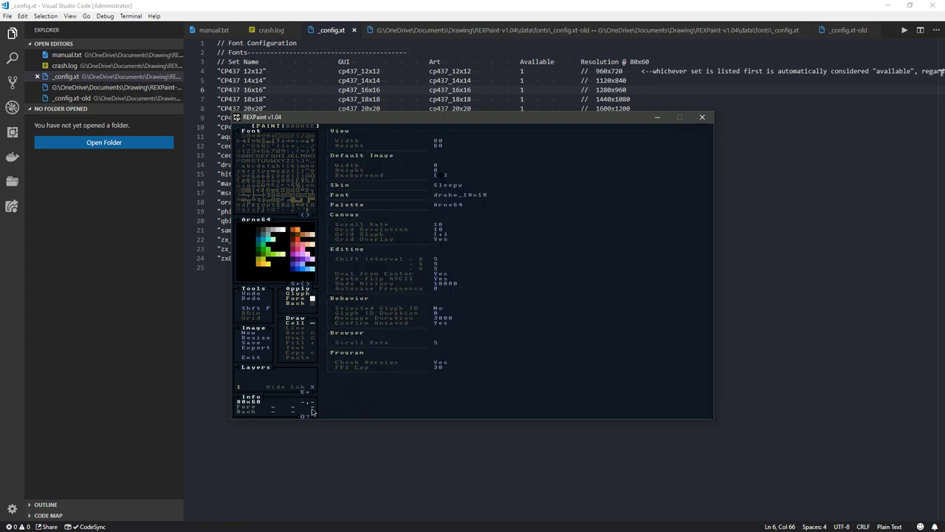
click(495, 195)
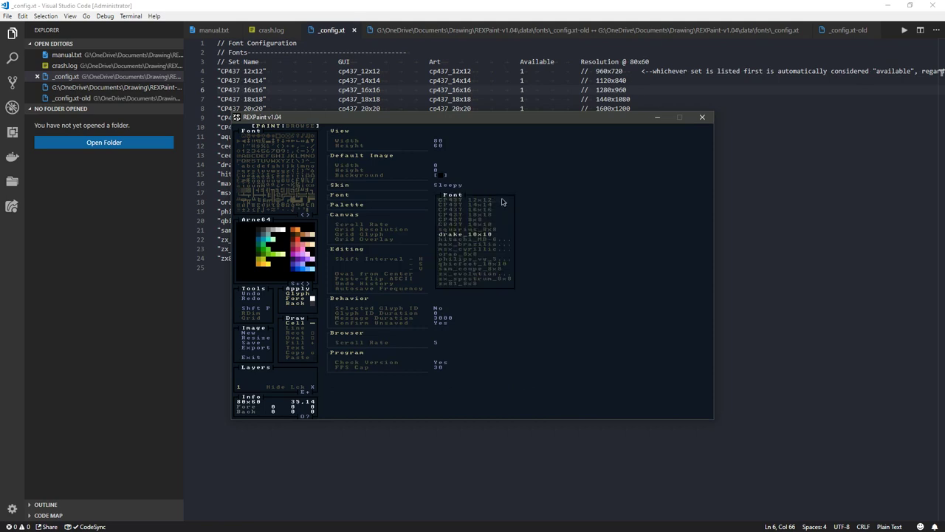
click(506, 264)
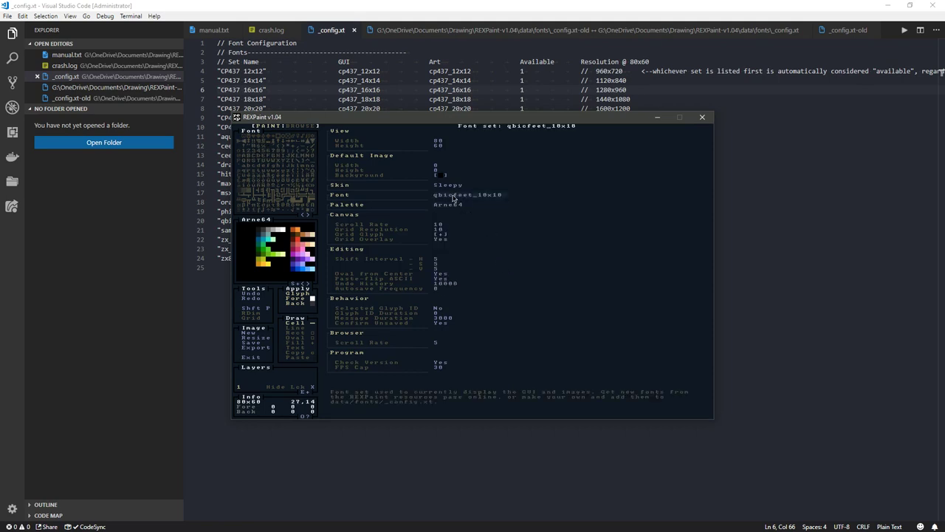
click(454, 195)
click(484, 270)
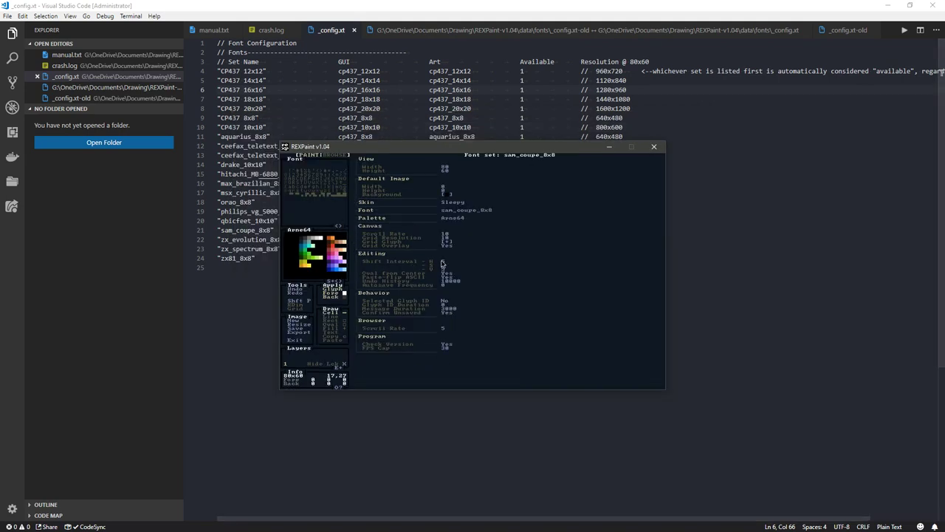
key(Escape)
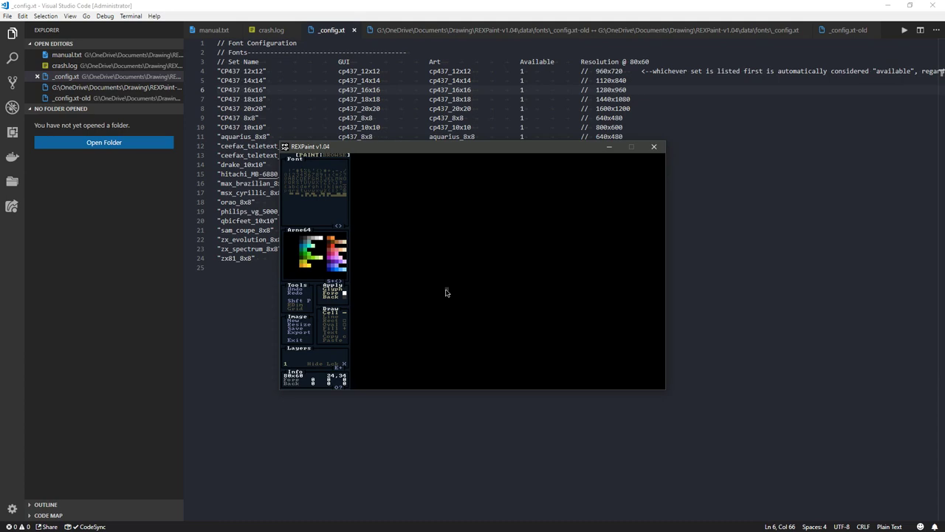
Cycle through the font sets from qbicfeet_10x10 past sam_coupe_8x8 and zx81_8x8, ending on CP437 16x16
key(ctrl+Page_Up)
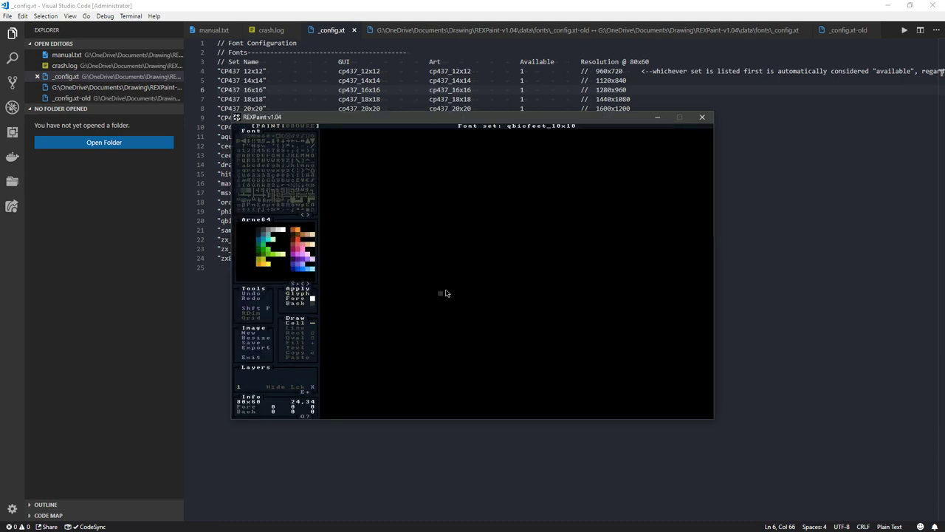
key(ctrl+Page_Down)
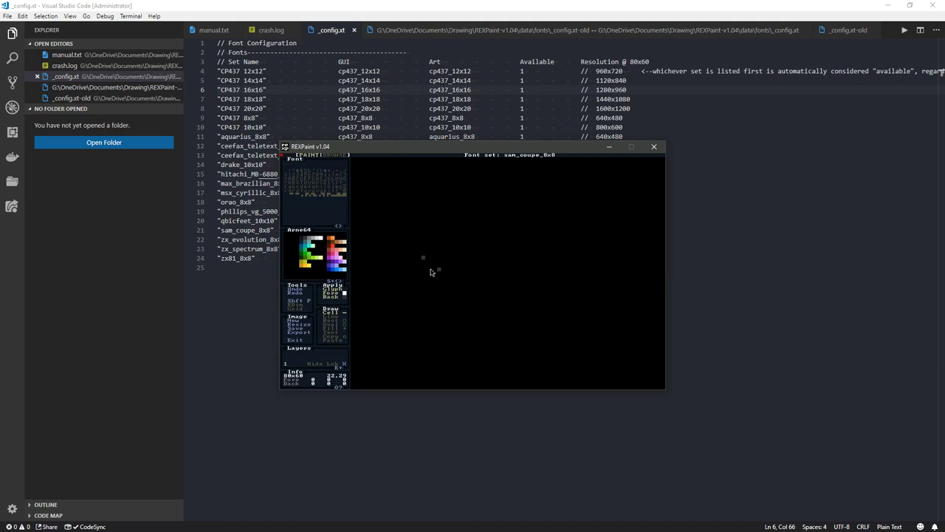
key(ctrl+Page_Down)
key(ctrl+Page_Down)
key(ctrl+Page_Down)
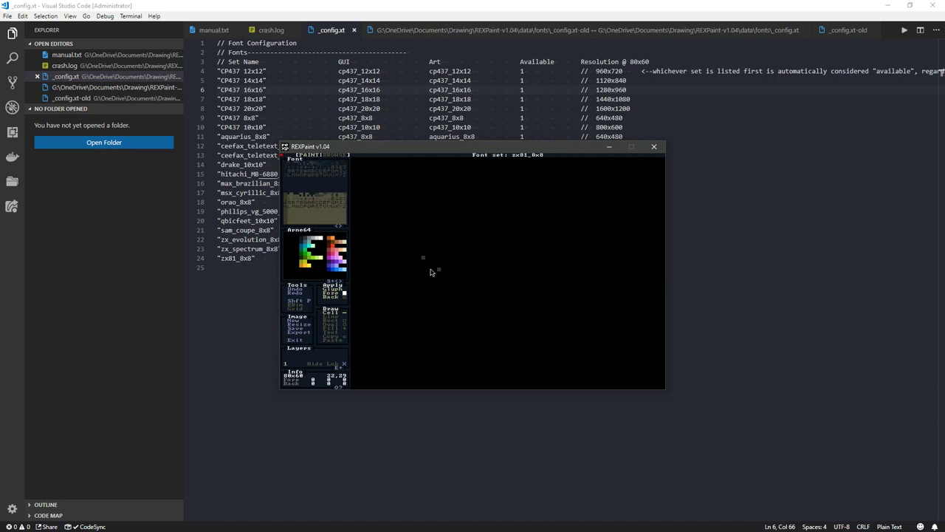
key(ctrl+Page_Down)
key(ctrl+Page_Up)
key(ctrl+Page_Down)
key(ctrl+Page_Down)
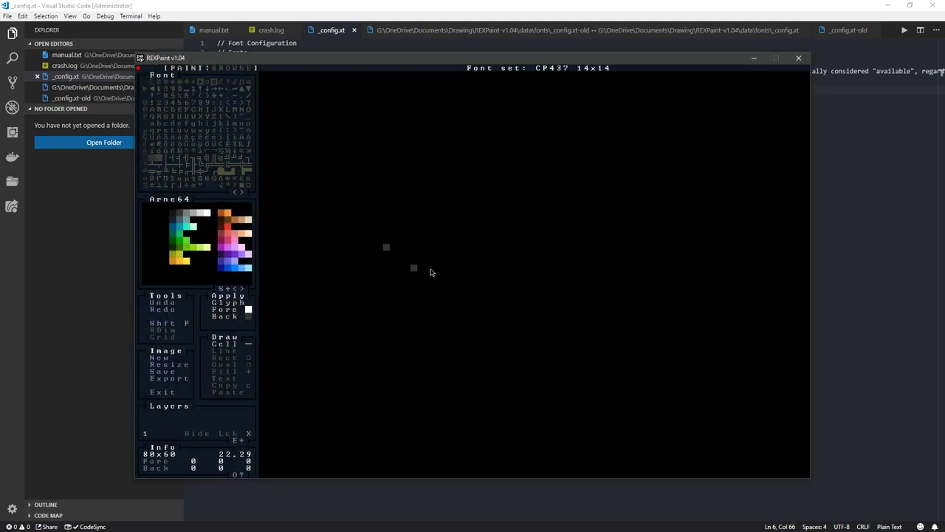
key(ctrl+Page_Down)
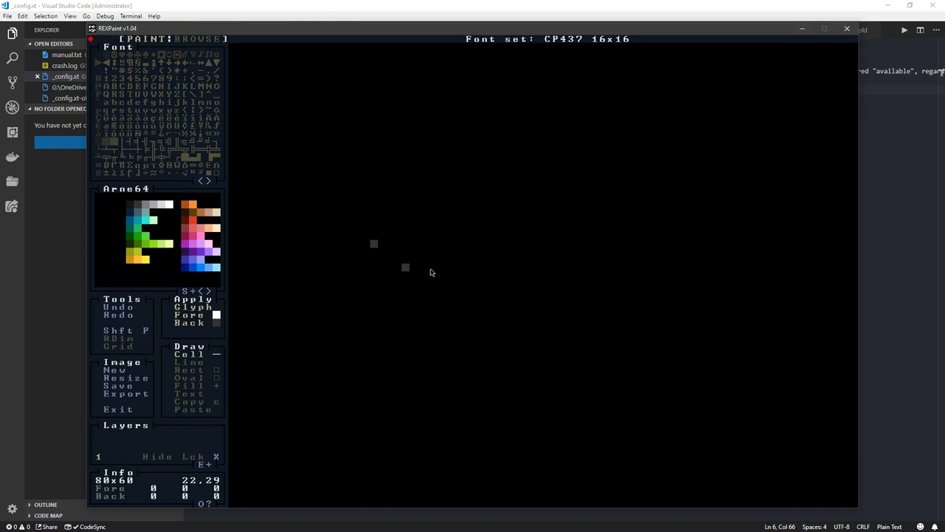
Open the program options and switch the font set to hitachi_MB-6880_8x8
click(203, 504)
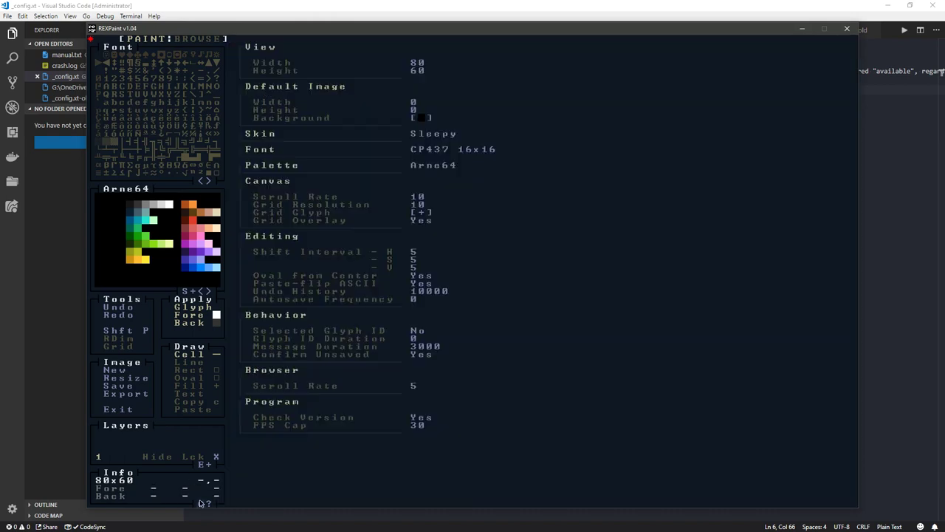
click(449, 150)
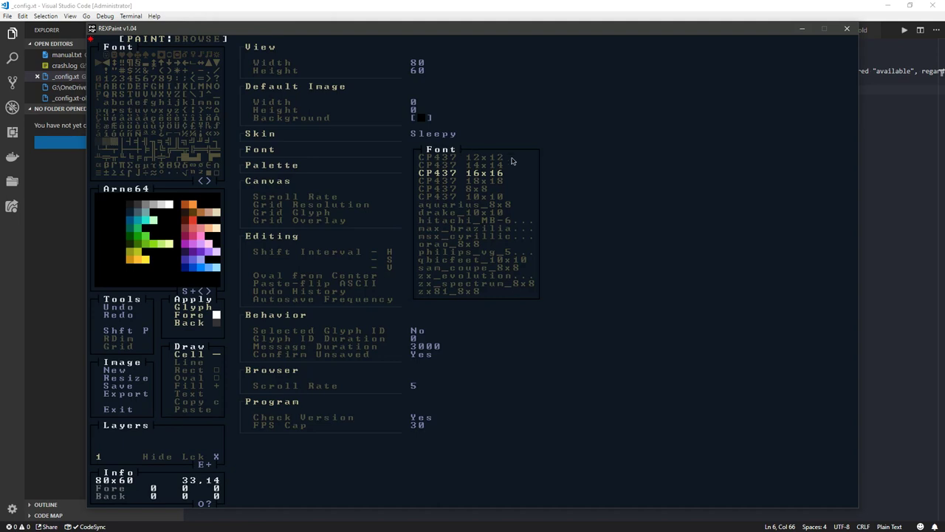
click(501, 220)
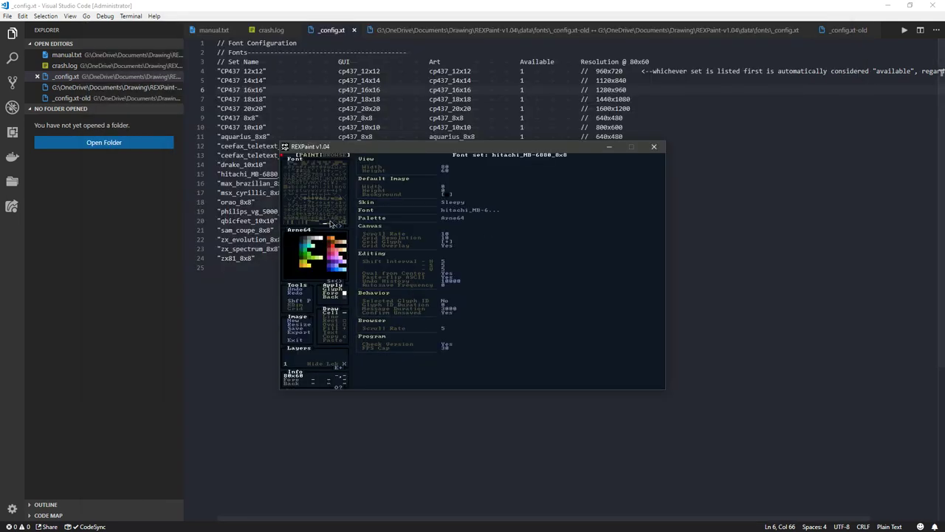
Set the font set in the options to drake_10x10
click(465, 211)
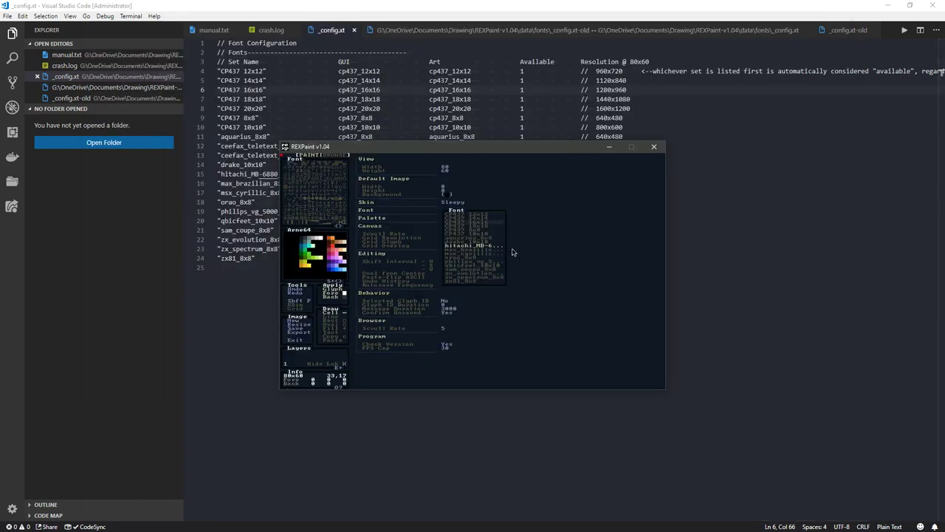
click(512, 253)
click(485, 214)
click(484, 214)
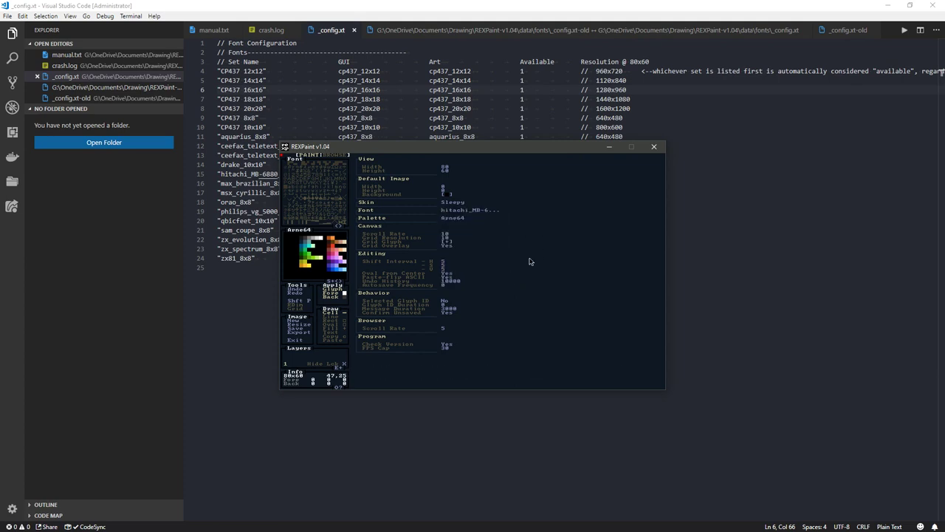
click(488, 212)
click(487, 212)
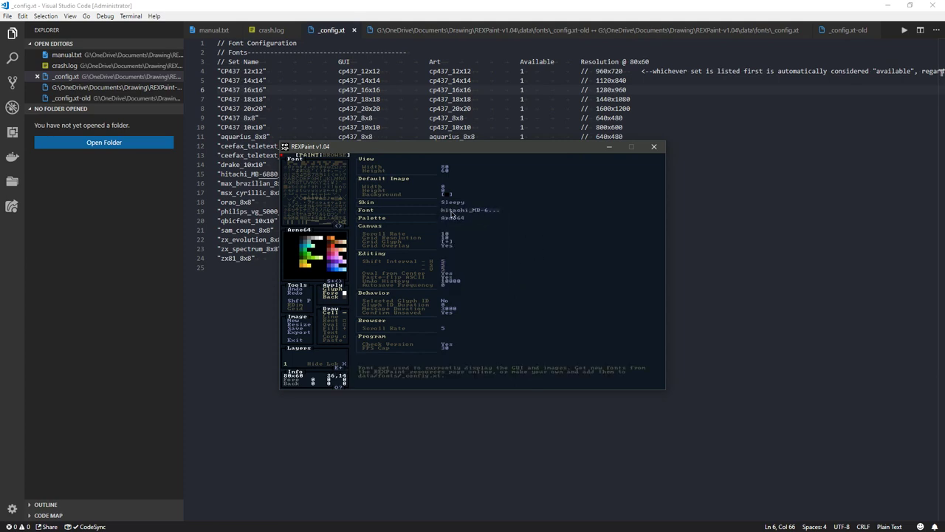
click(452, 215)
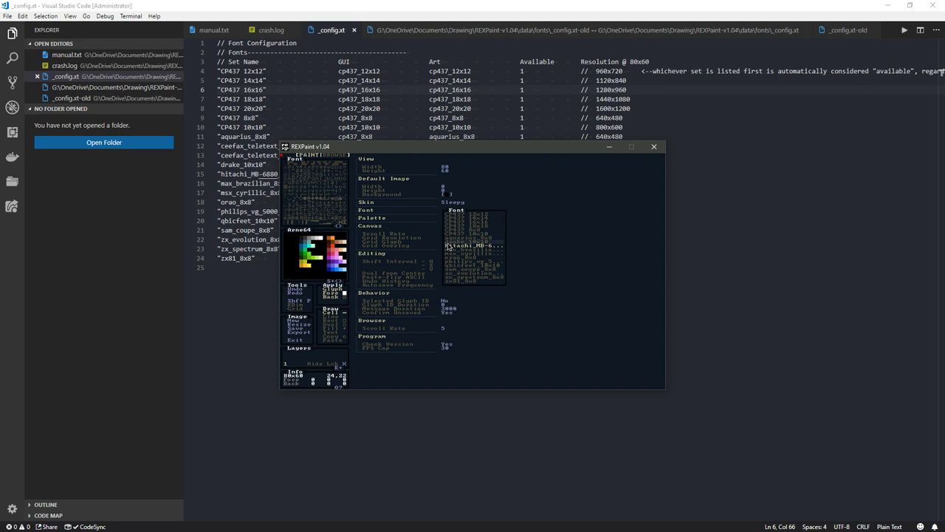
click(447, 245)
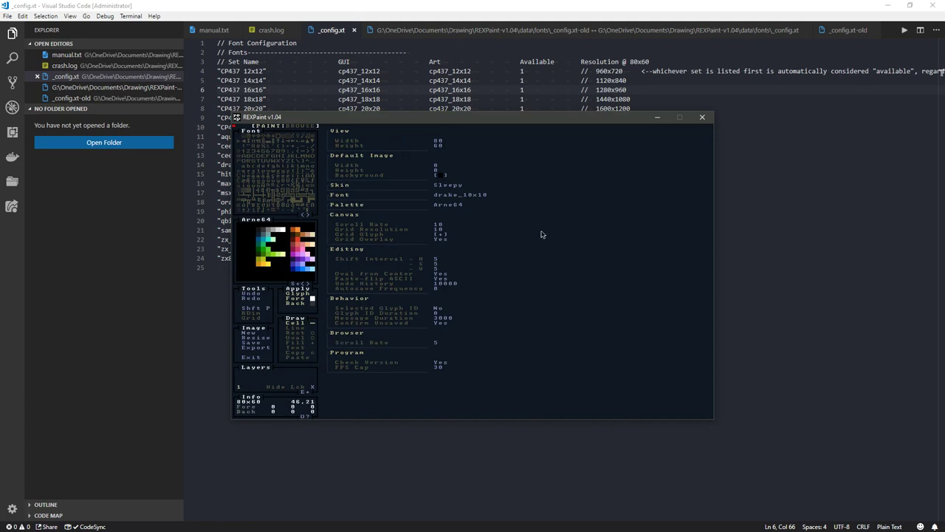
Close the options and paint a short diagonal orange stroke on the canvas with the solid block glyph
key(Escape)
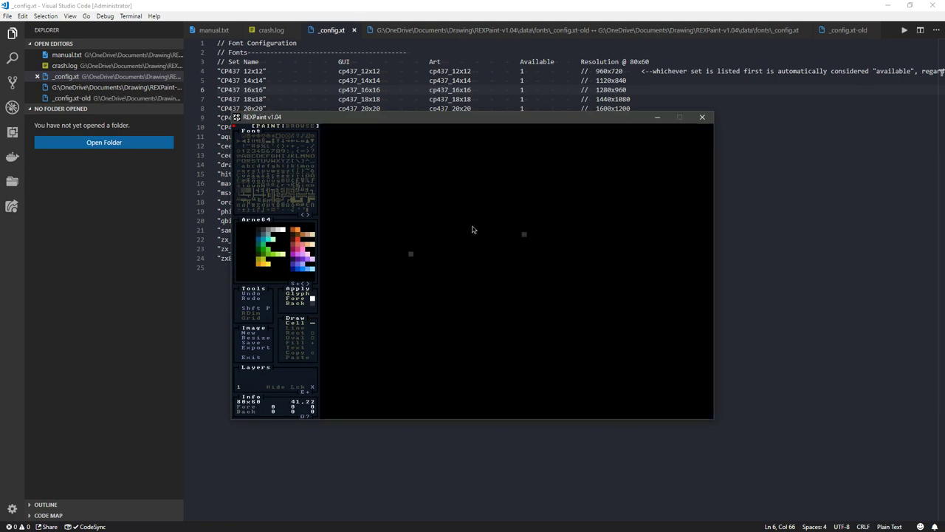
click(311, 303)
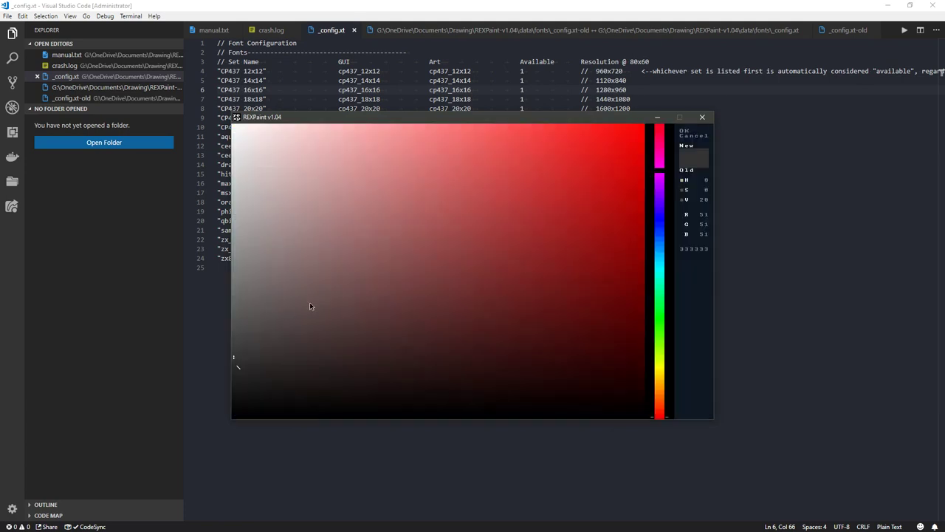
click(692, 136)
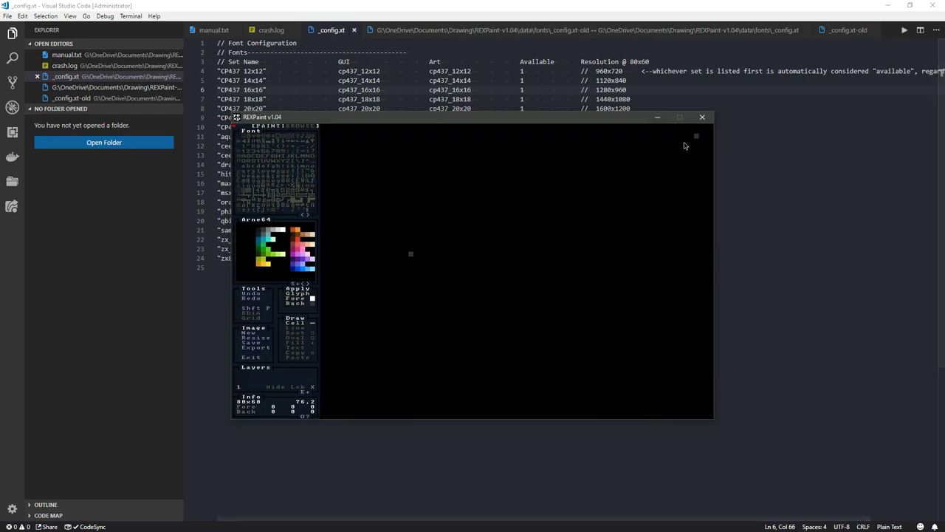
click(292, 200)
click(295, 234)
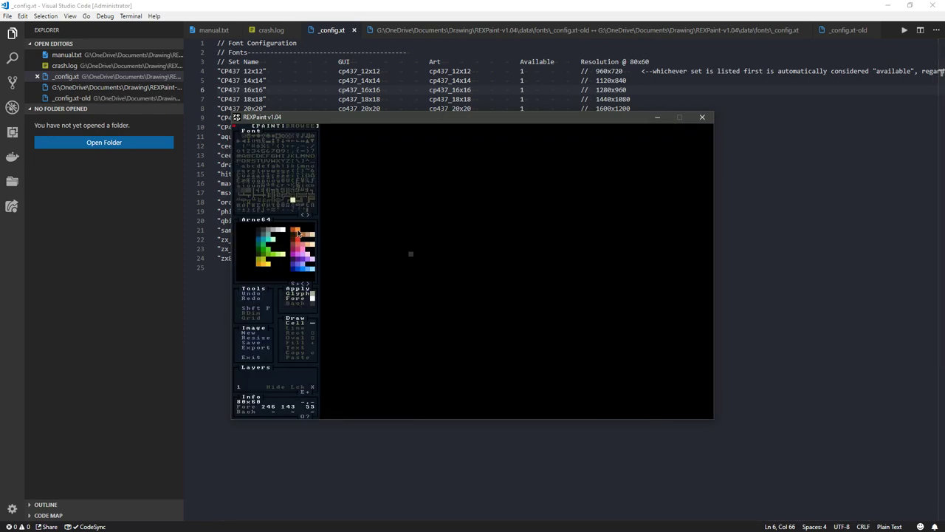
mouse_move(396, 274)
mouse_down()
mouse_move(425, 239)
mouse_move(418, 260)
mouse_up()
click(431, 274)
Set the font to CP437 10x10 in the options and capture a screenshot of the REXPaint window
click(306, 419)
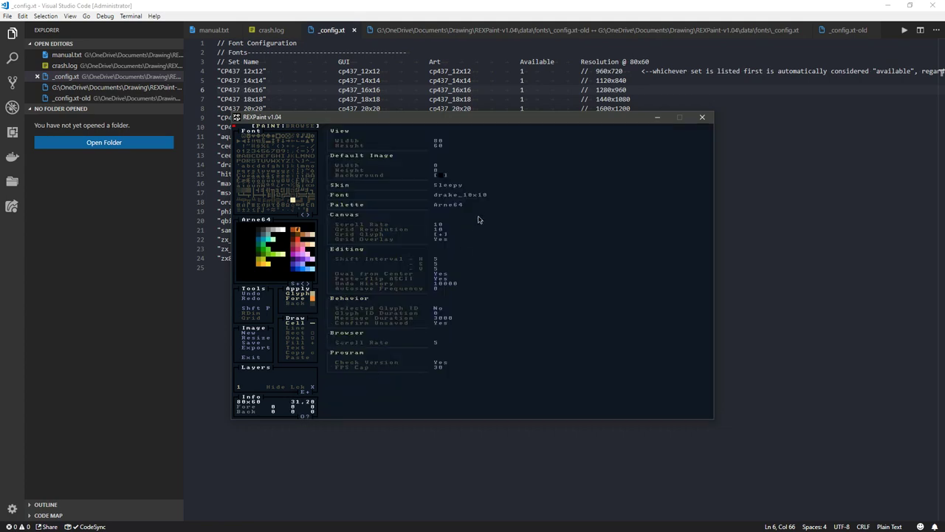
click(473, 195)
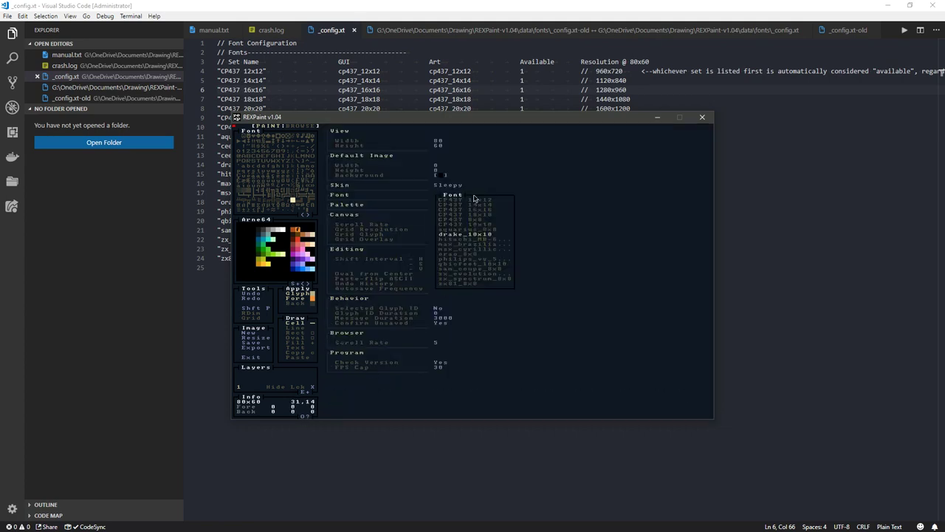
click(498, 229)
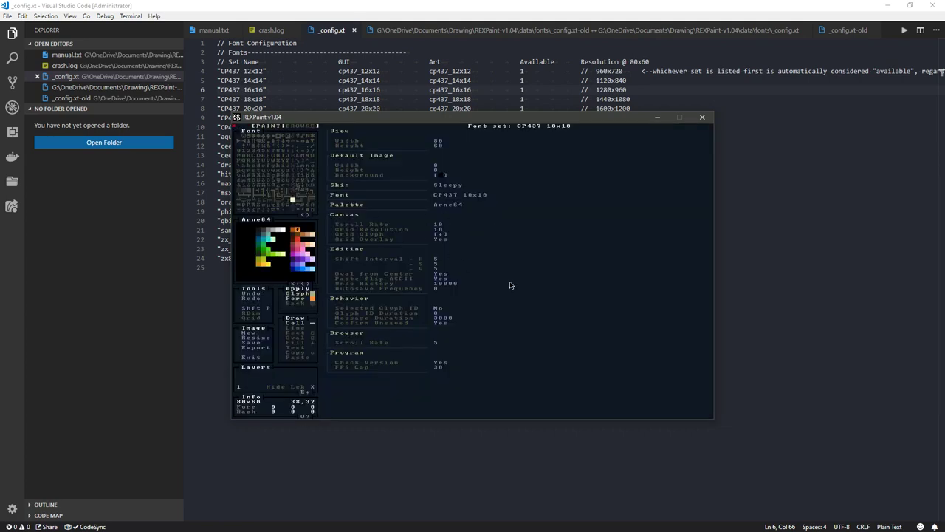
key(Escape)
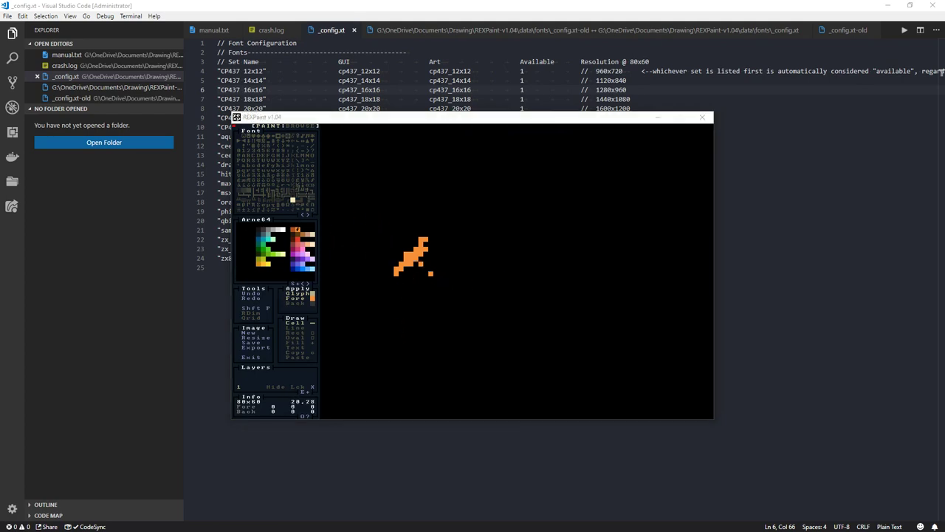
key(Print)
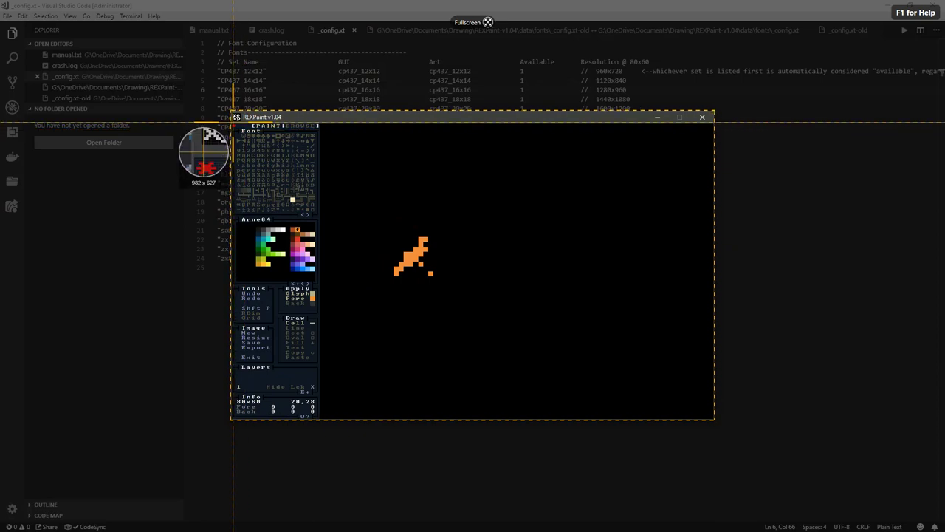
click(232, 148)
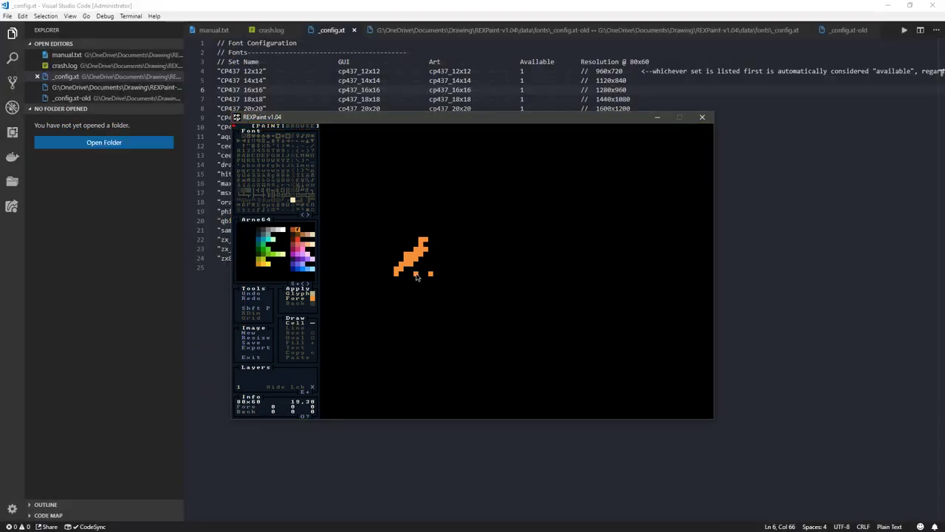
Switch to Double Commander, open cp437_10x10.png from the fonts folder, and tile the image beside the file manager
key(alt+Tab)
key(alt+Tab)
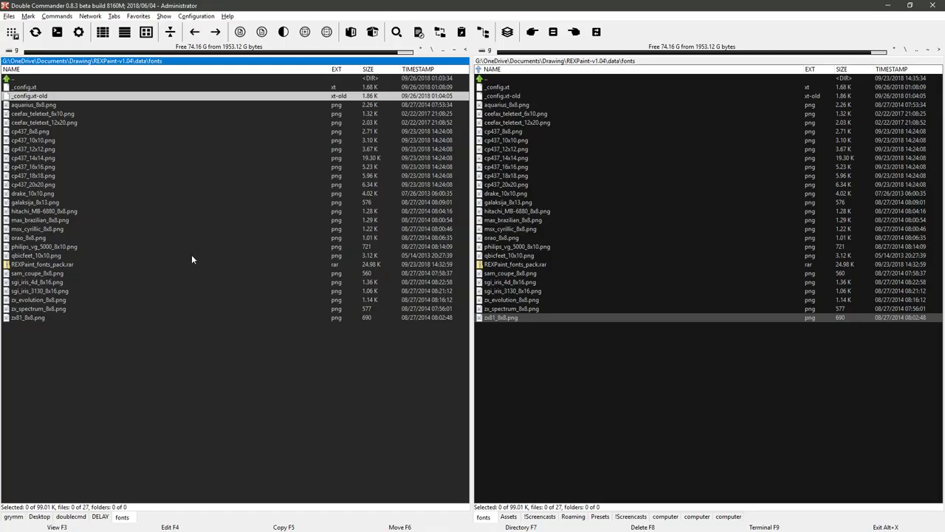
key(Down)
key(Down)
key(Down)
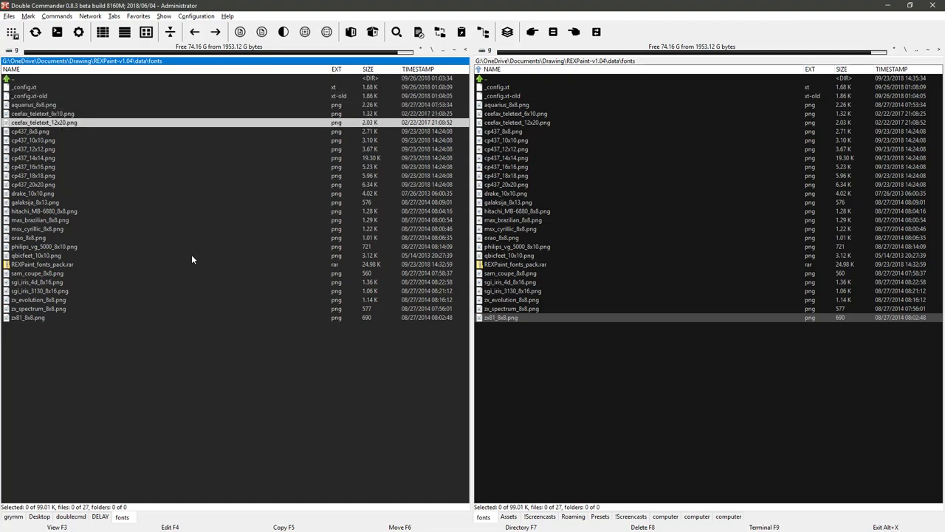
key(Down)
key(Down)
key(Return)
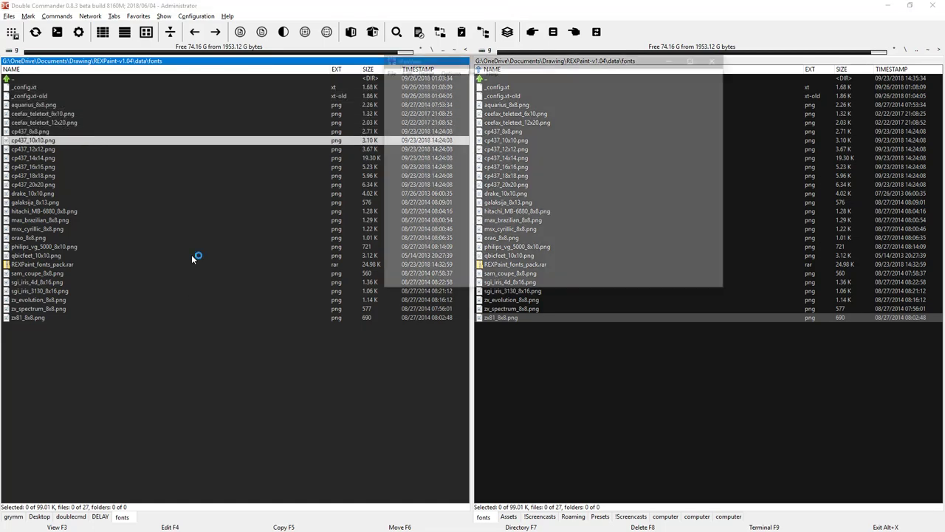
key(super+Left)
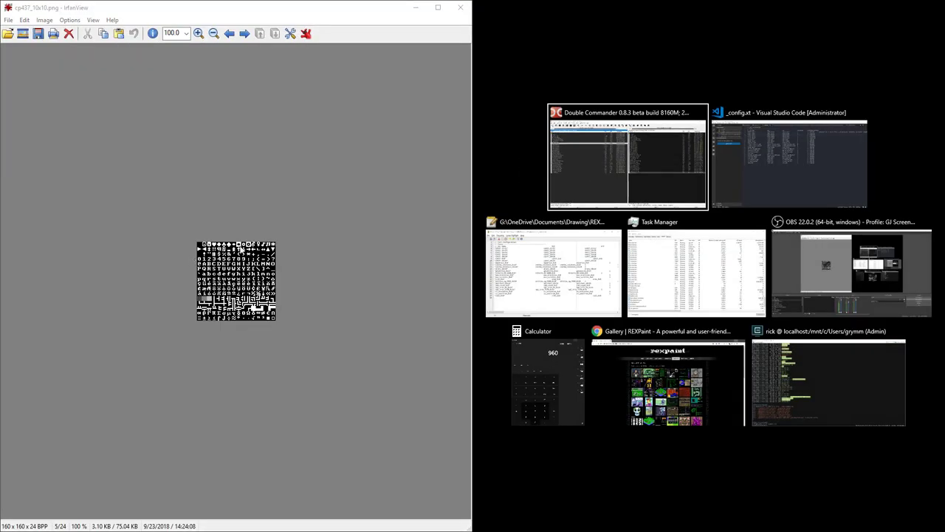
click(559, 139)
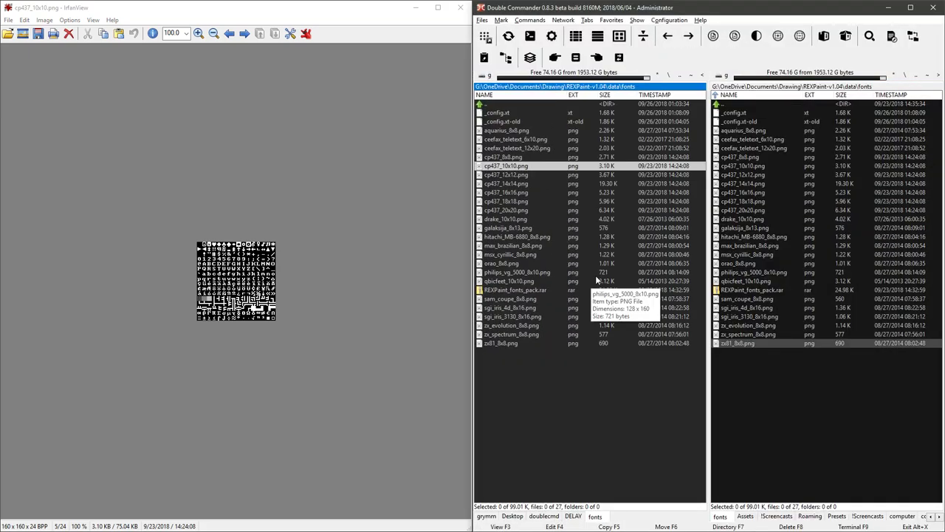
Open drake_10x10.png next to cp437_10x10.png, compare the two font sheets, and close both images
key(Down)
key(Down)
key(Down)
key(Down)
key(Down)
key(Down)
key(Return)
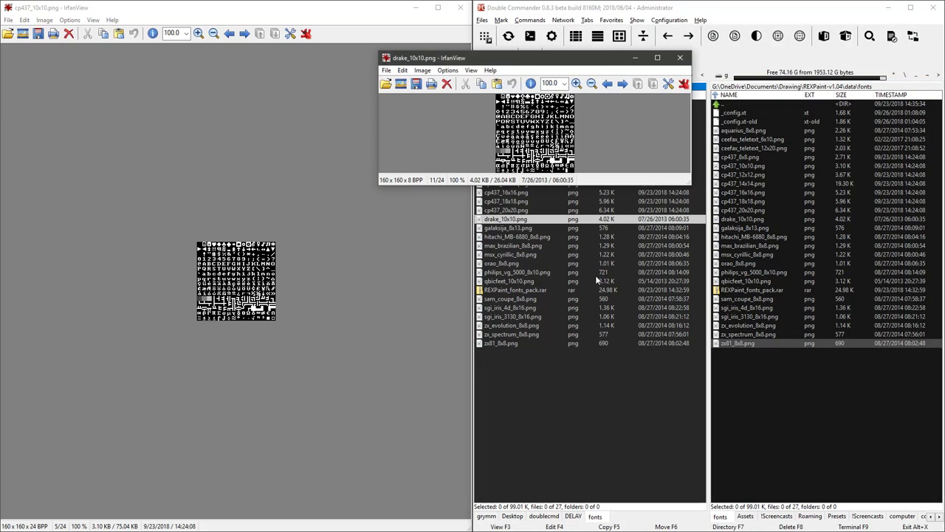
key(super+Right)
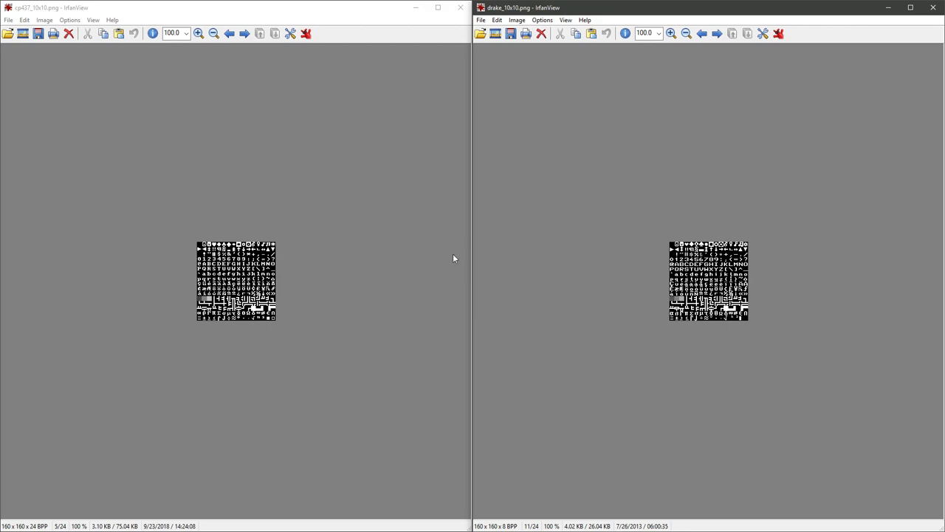
key(Escape)
key(Escape)
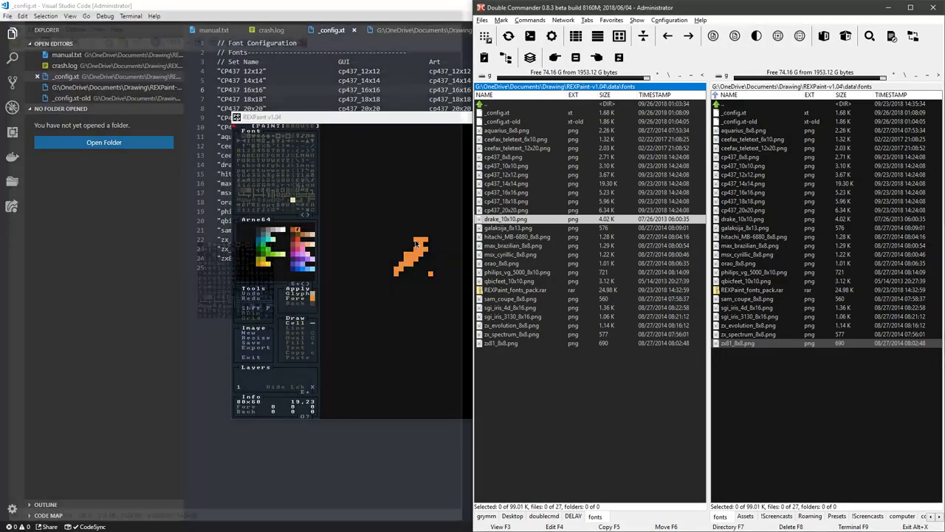
Return to REXPaint, reposition its window, and try swapping one glyph for another in the font set
click(367, 161)
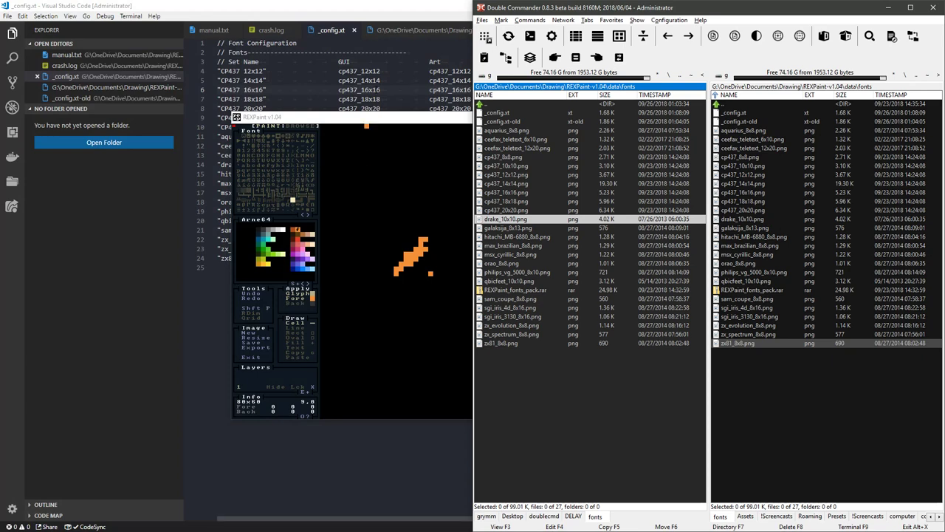
drag(376, 118, 345, 152)
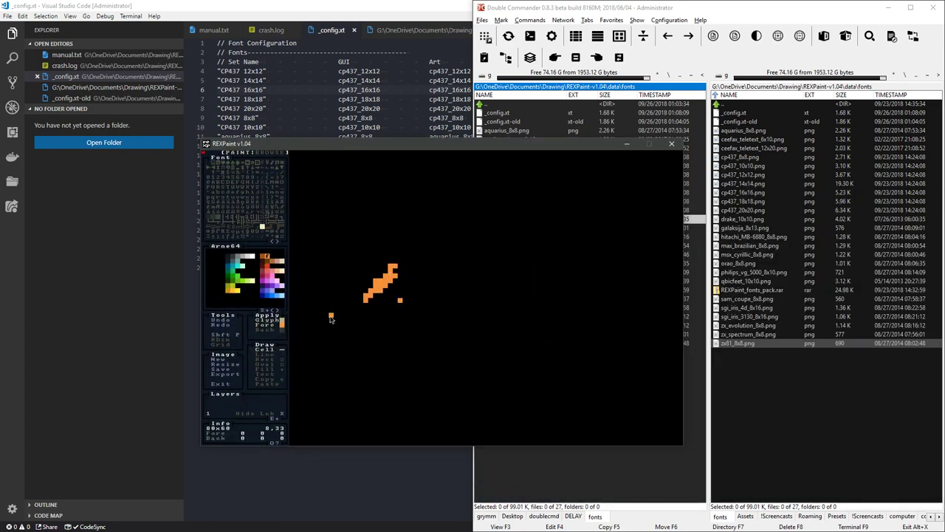
scroll(367, 262, down, 4)
shift+right_click(272, 225)
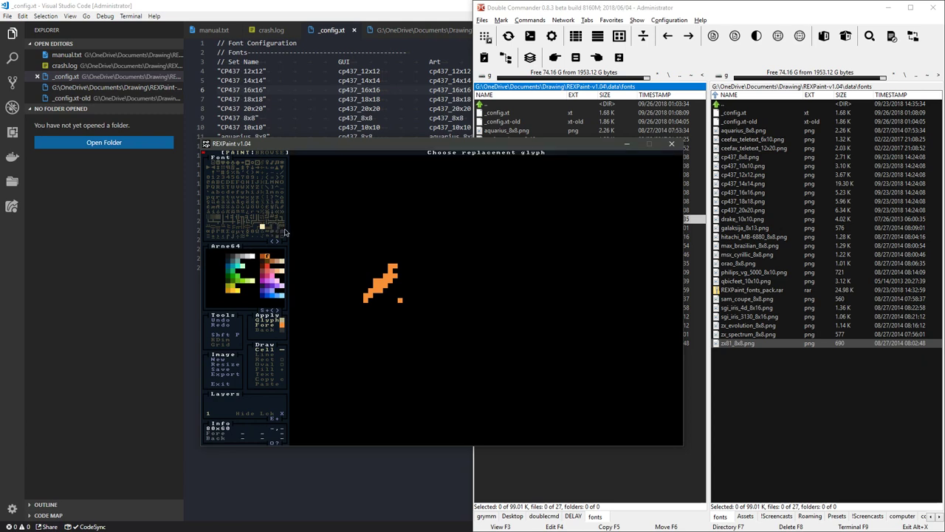
click(277, 226)
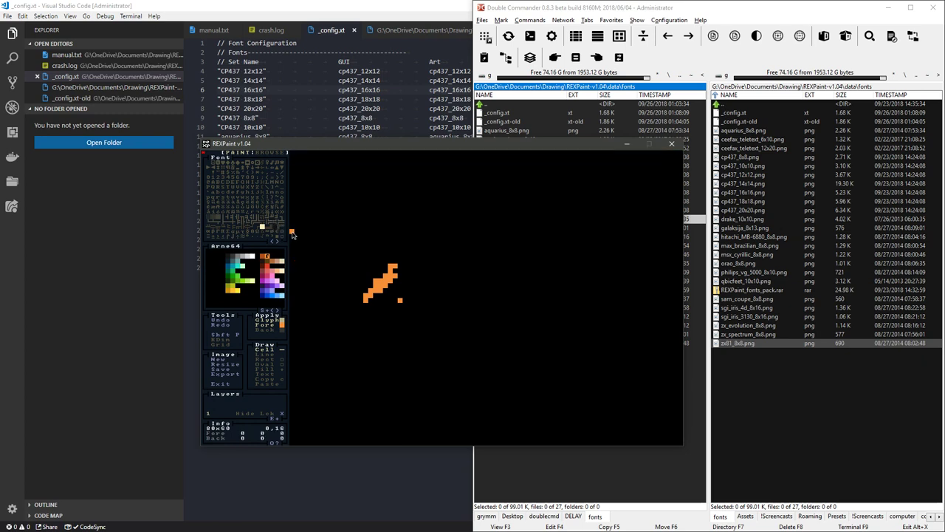
click(262, 228)
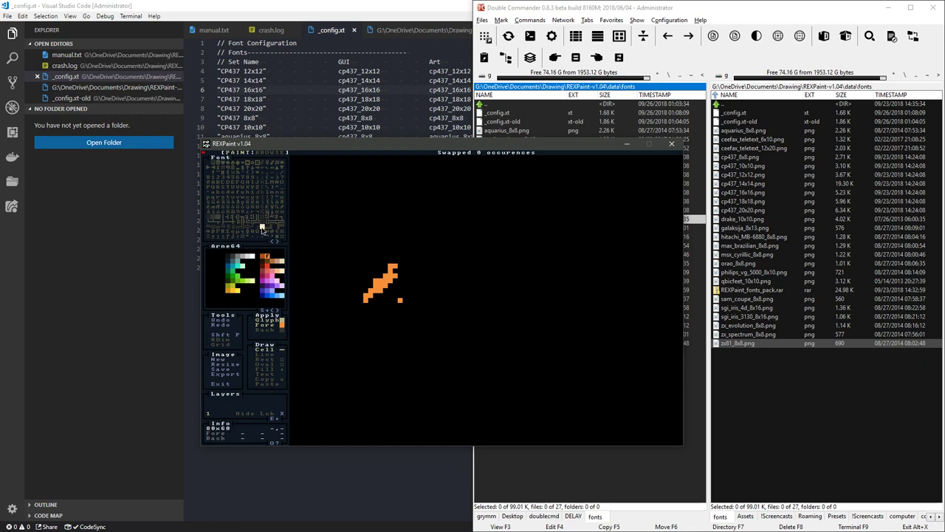
Swap every solid block glyph in the image for a box-drawing line glyph, and swap them back to solid blocks
shift+click(262, 228)
click(277, 224)
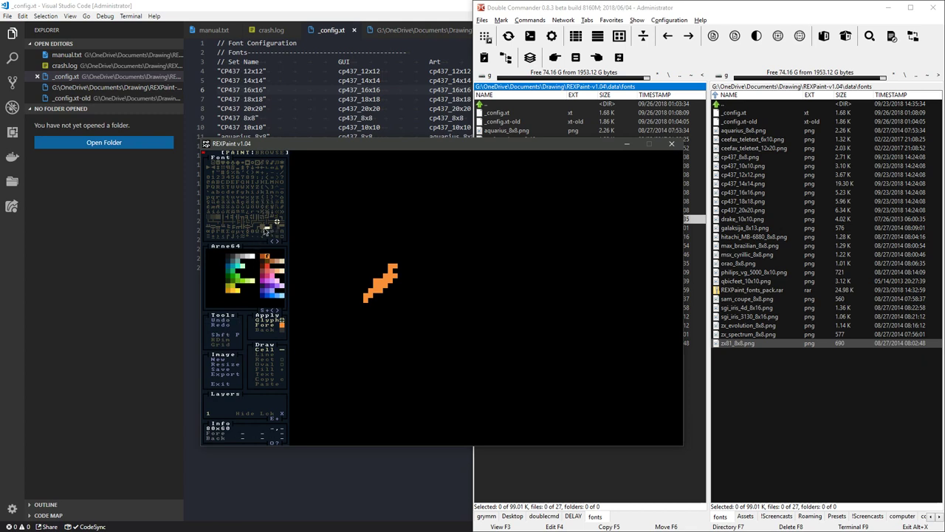
key(Escape)
shift+click(263, 228)
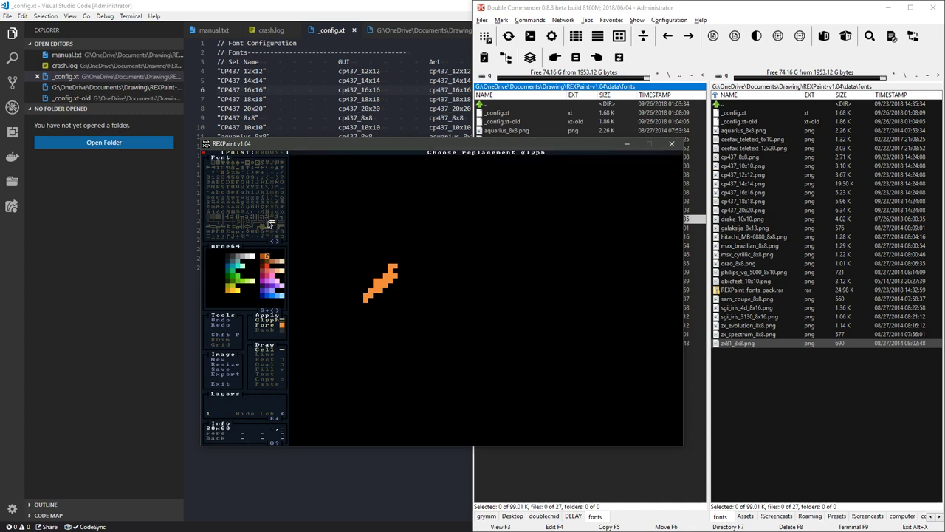
click(268, 223)
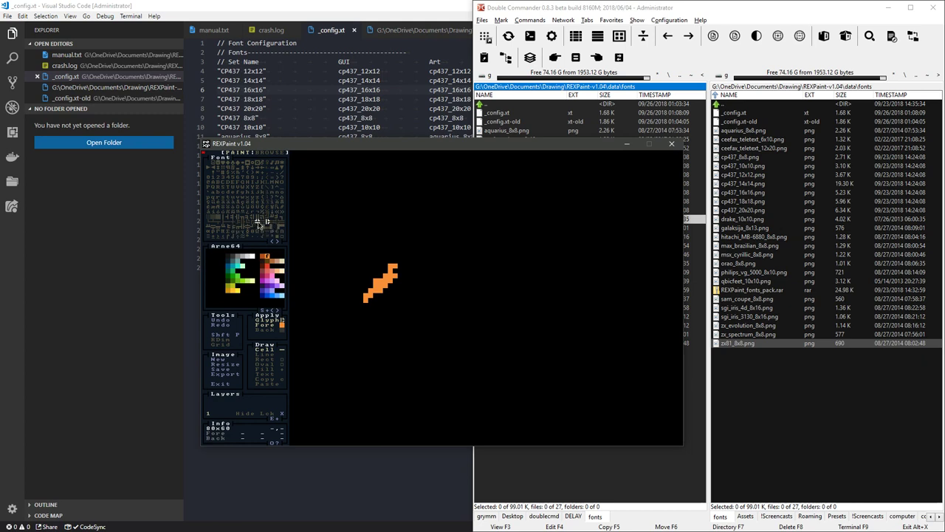
click(259, 223)
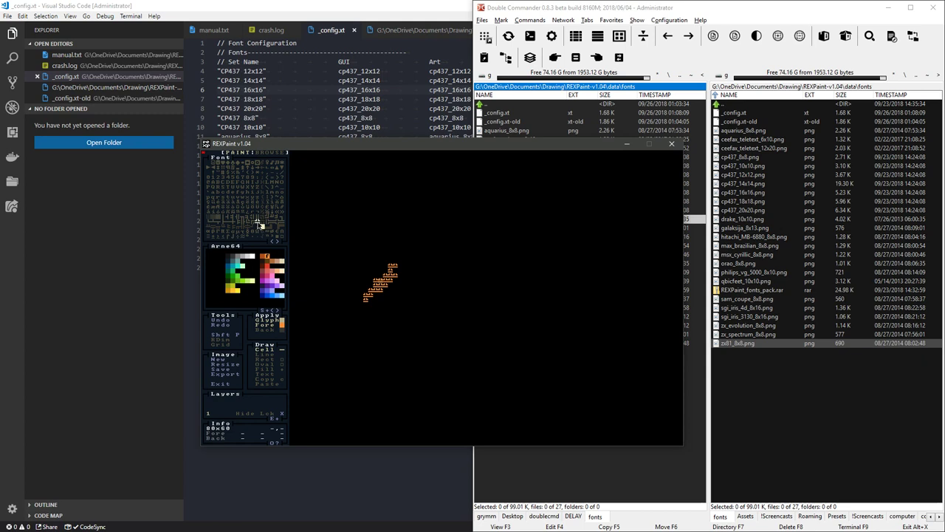
shift+click(259, 223)
click(262, 228)
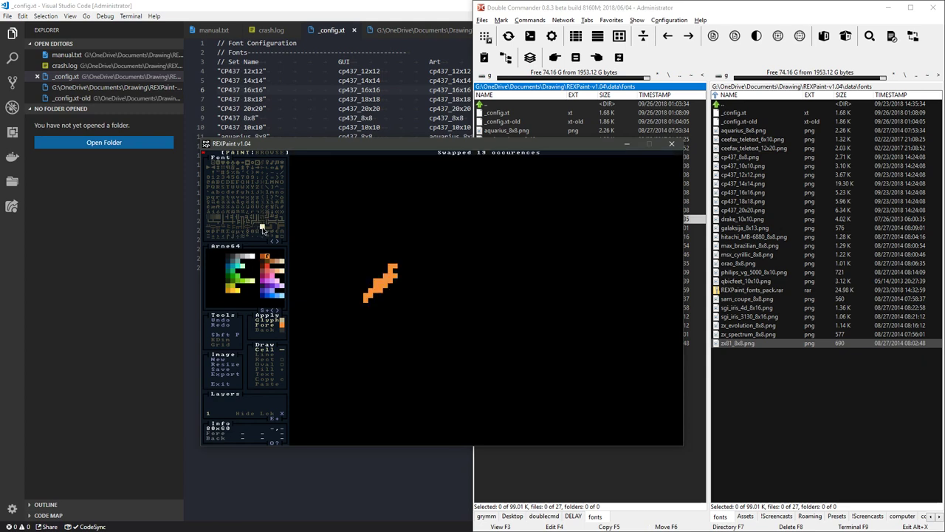
Replace all solid block glyphs in the image with the light shade glyph, and swap them back to solid blocks
shift+click(263, 229)
click(208, 219)
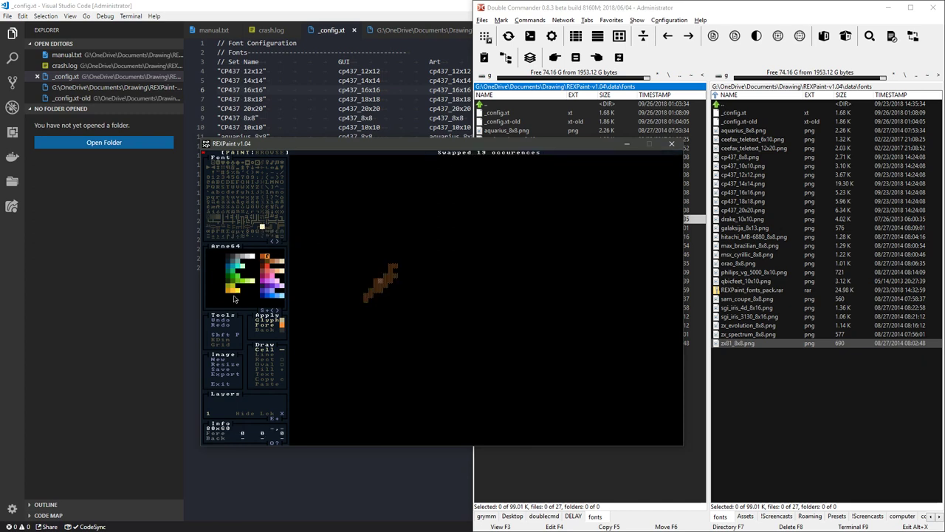
shift+click(263, 230)
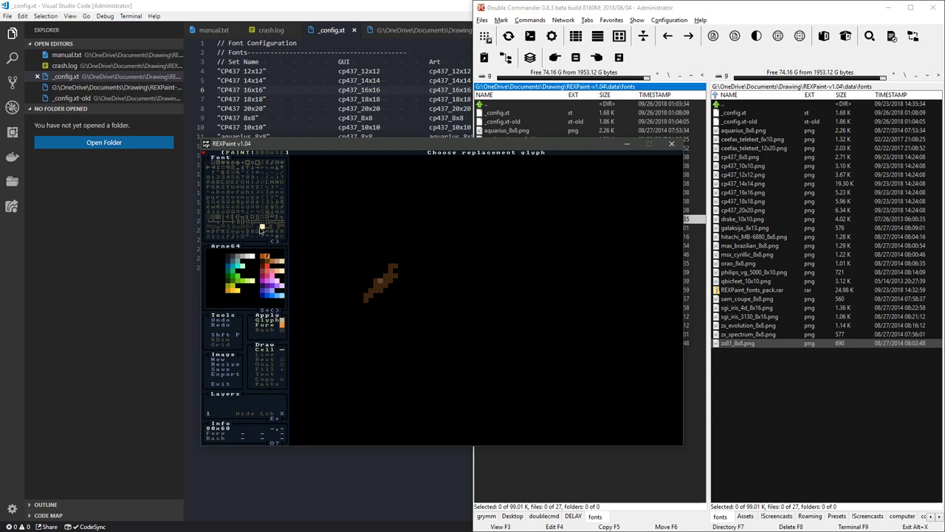
click(218, 218)
shift+click(210, 220)
click(262, 228)
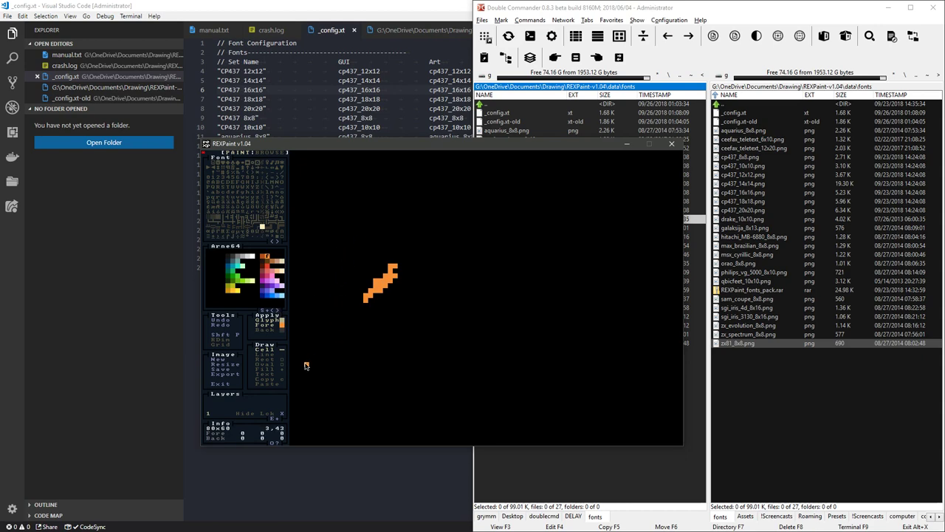
Switch to Visual Studio Code and read the glyph swapping and palette sections of manual.txt
key(alt+Tab)
key(alt+Tab)
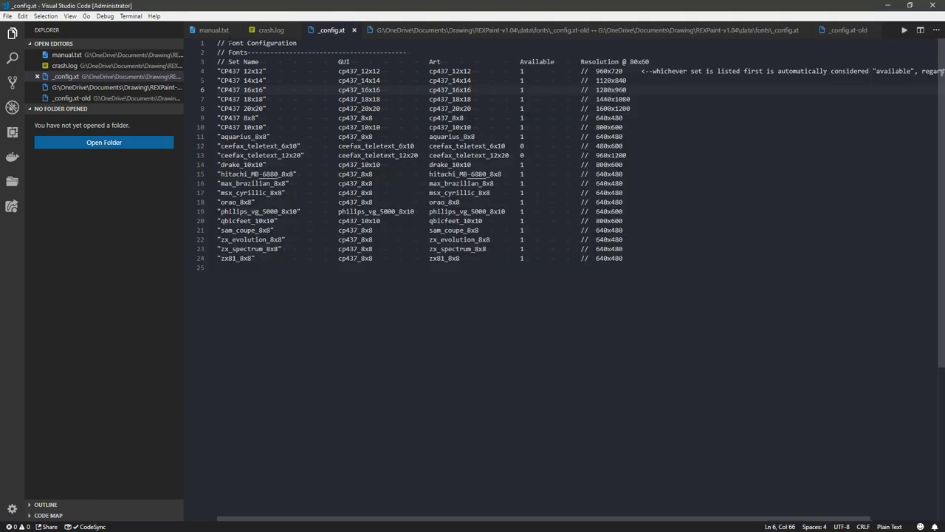
click(213, 29)
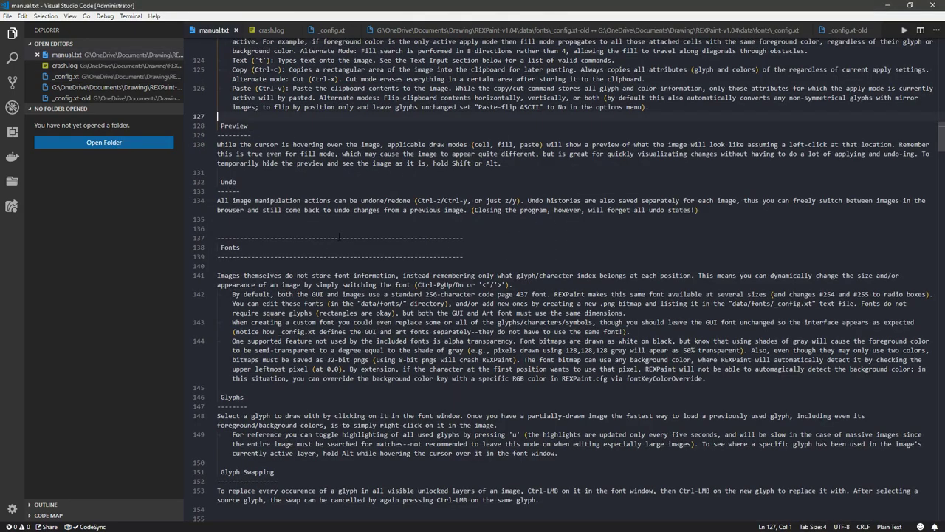
scroll(285, 342, down, 10)
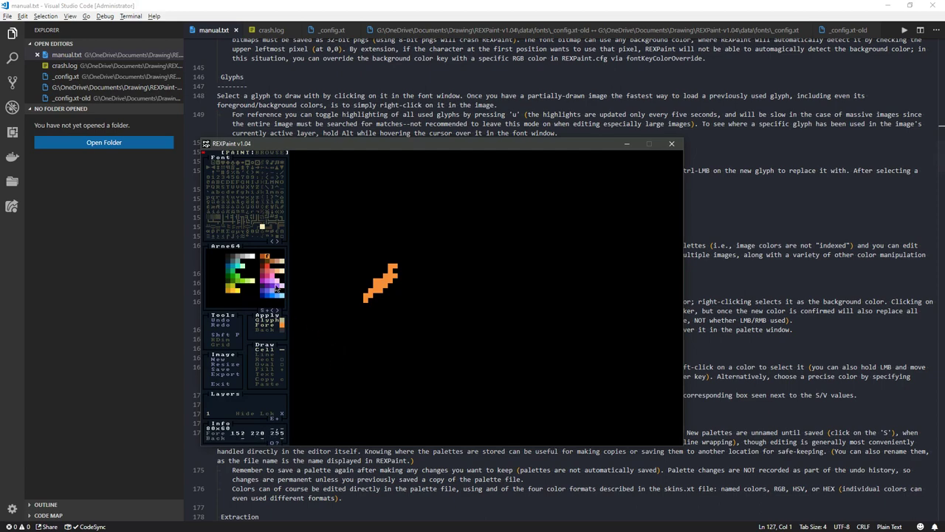
key(alt+Tab)
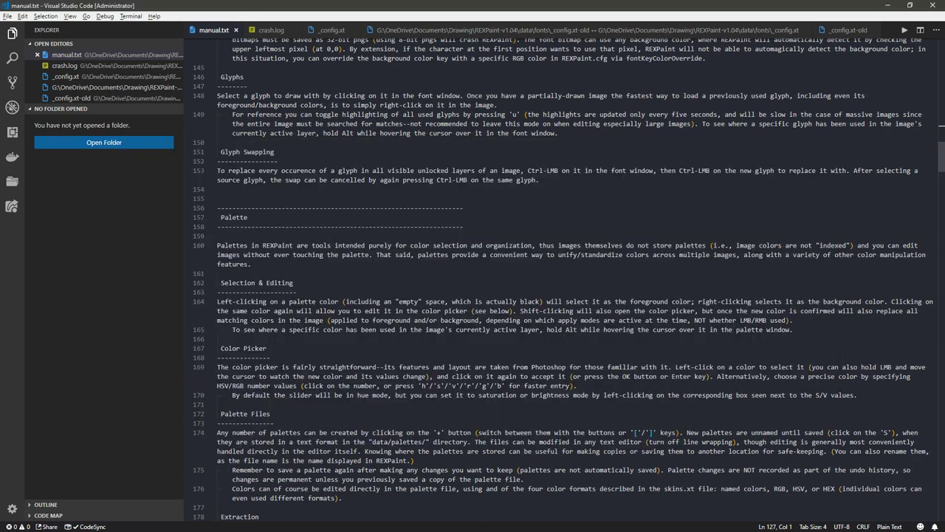
Read the palette organization, palette swapping, color shifting, layers and browsing sections of manual.txt
scroll(563, 280, down, 6)
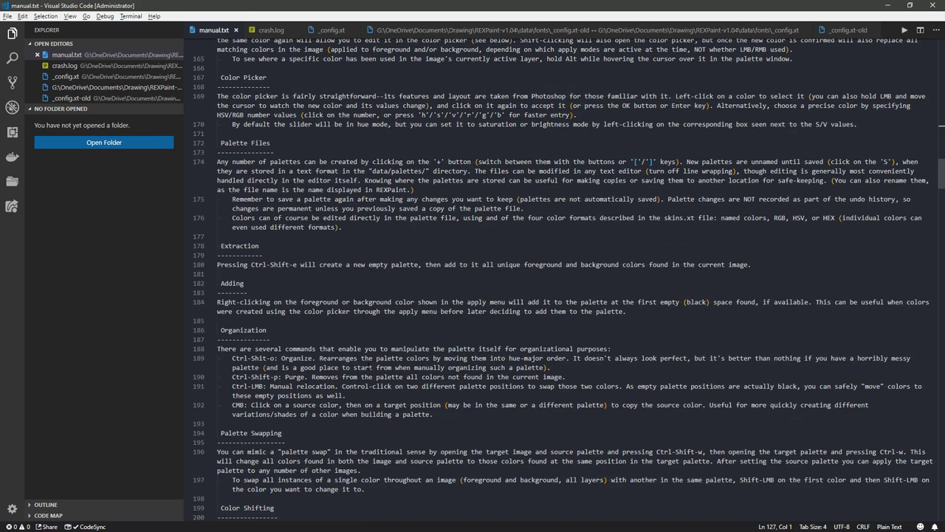
scroll(330, 363, down, 4)
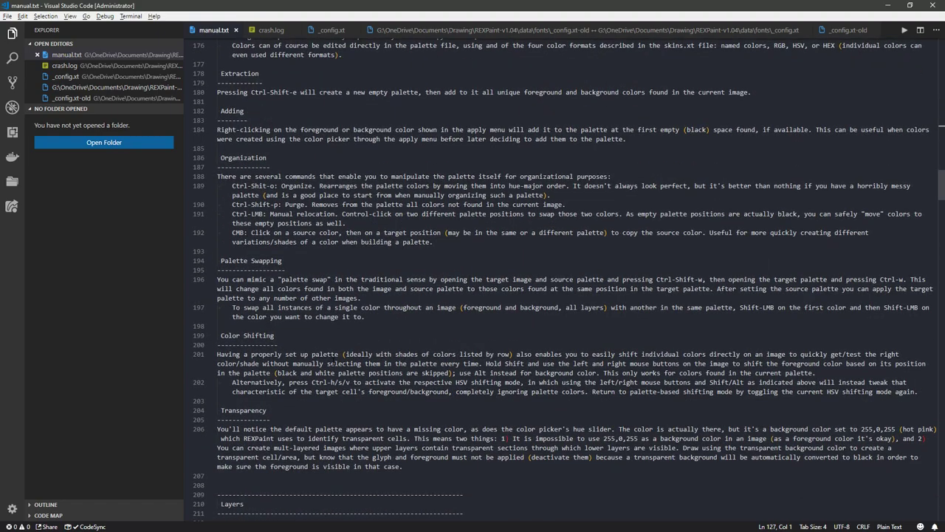
scroll(330, 364, down, 4)
scroll(333, 361, down, 5)
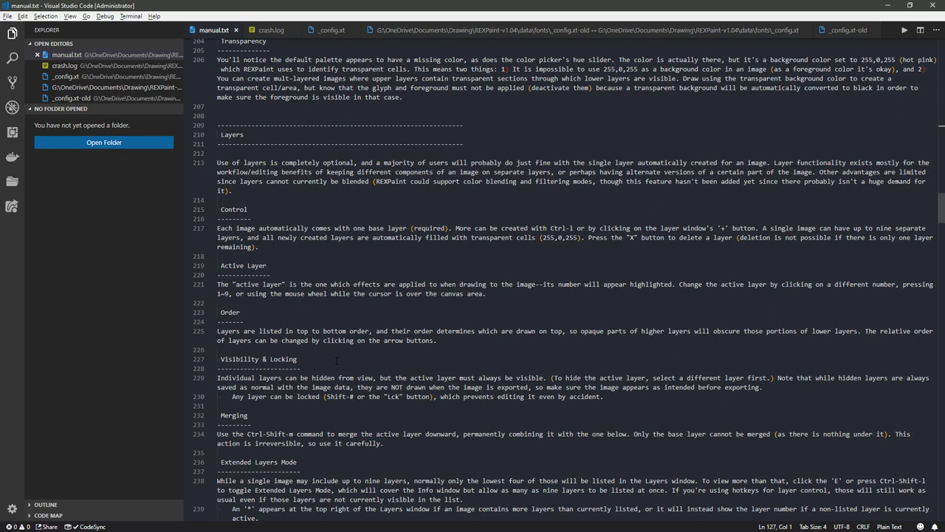
scroll(338, 361, down, 3)
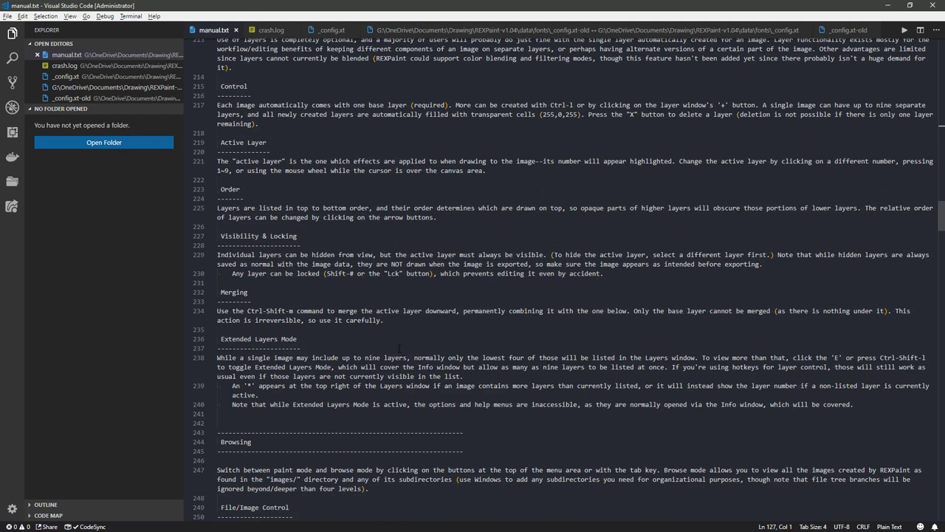
scroll(399, 347, down, 4)
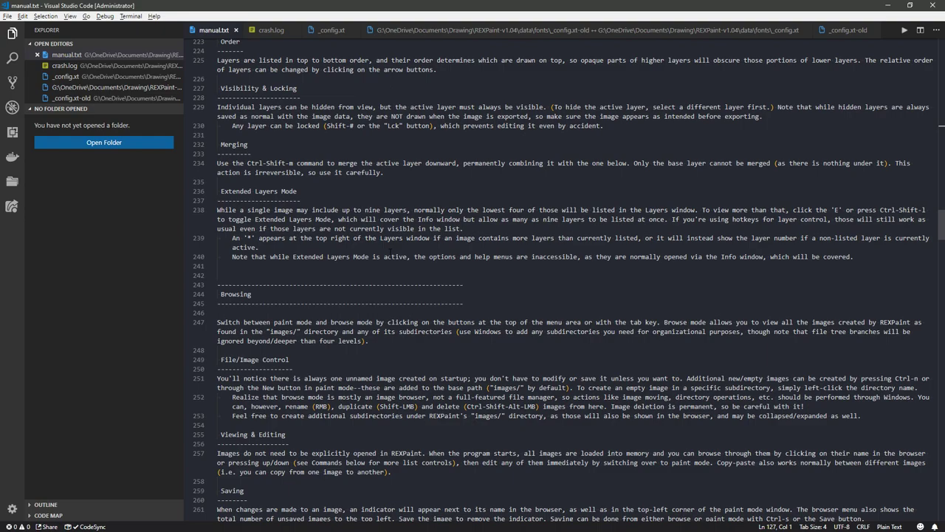
Go back through manual.txt to review the draw modes, apply, and canvas resizing and shifting sections
scroll(368, 303, up, 10)
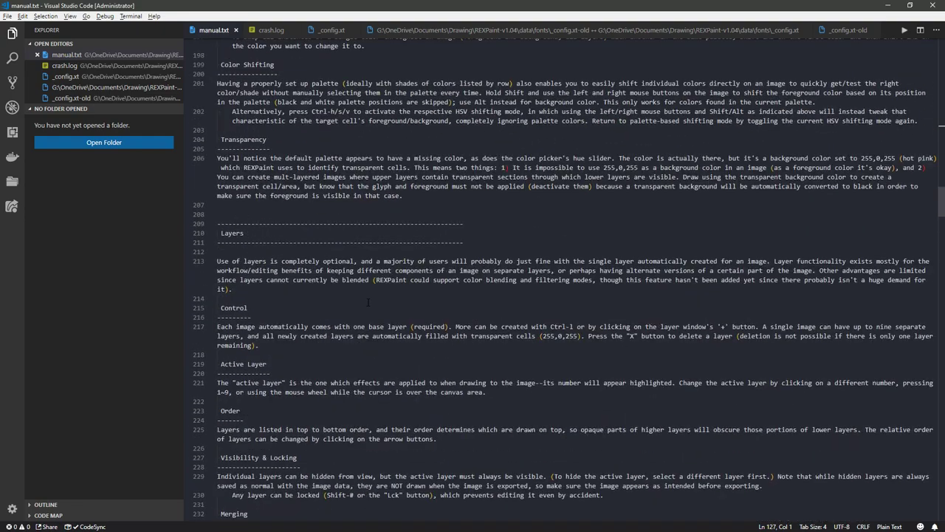
scroll(564, 281, up, 9)
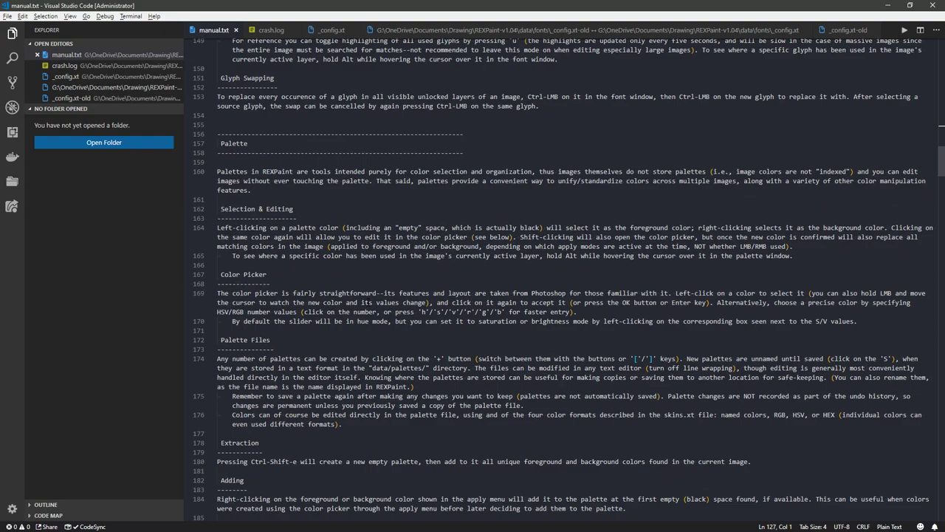
scroll(564, 281, up, 9)
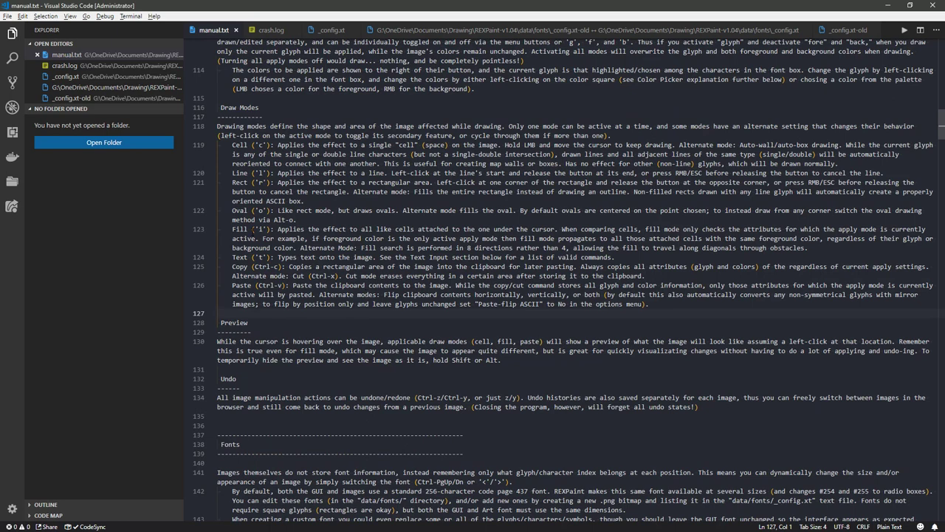
scroll(563, 281, up, 2)
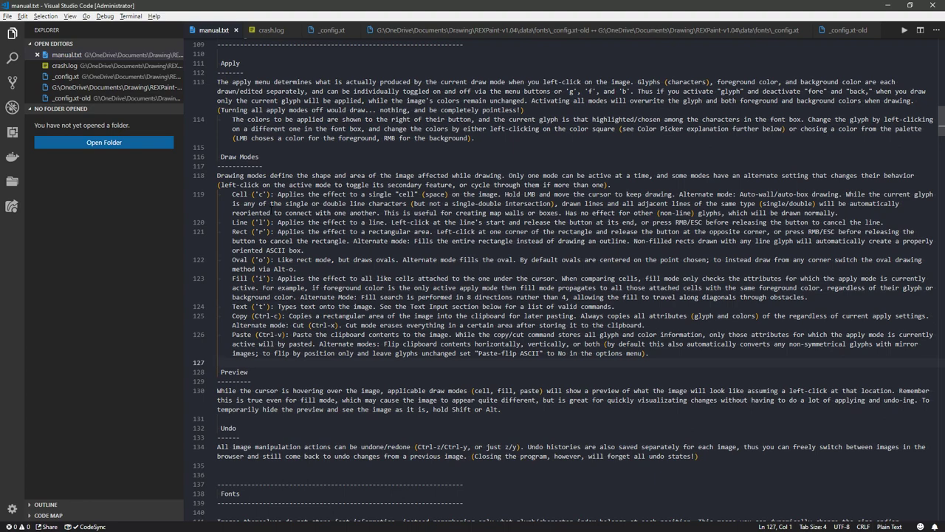
scroll(270, 210, up, 6)
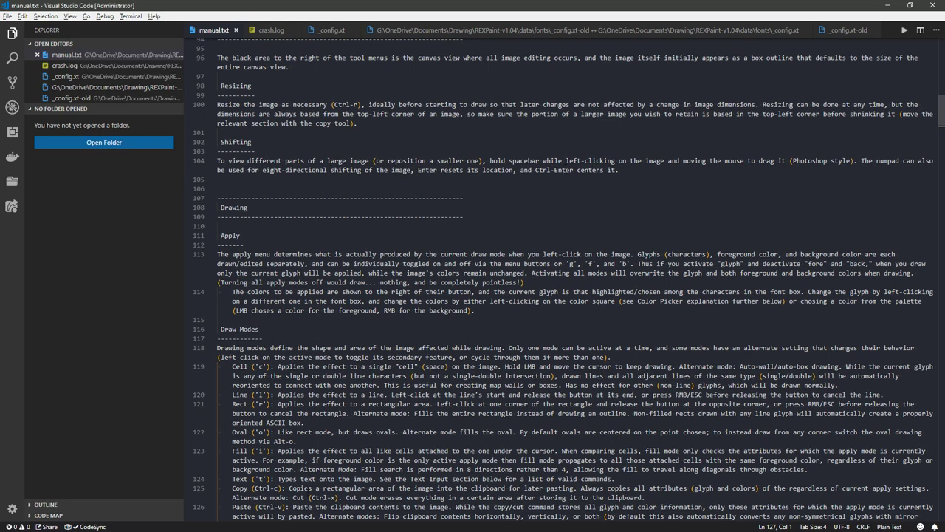
Switch to REXPaint, try panning the canvas away and back to its original place, and return to the manual
key(alt+Tab)
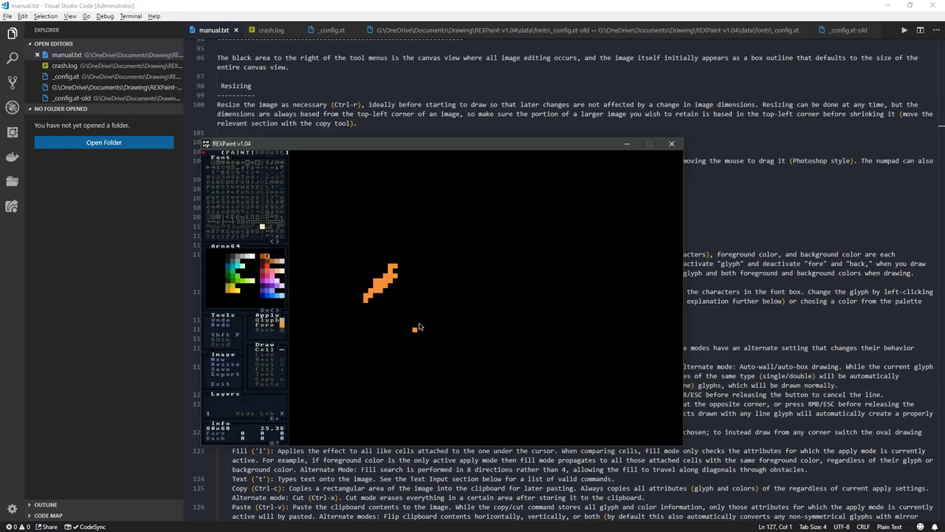
key(space)
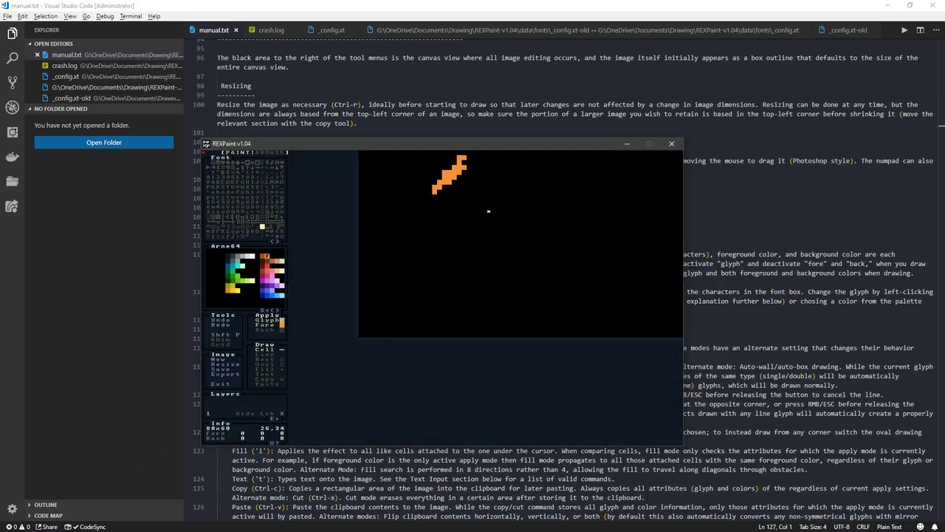
key(space)
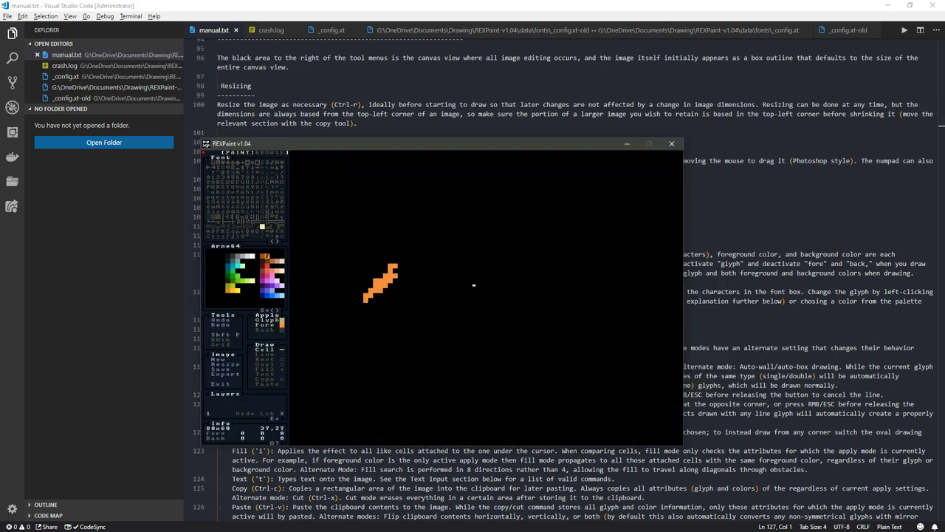
click(403, 125)
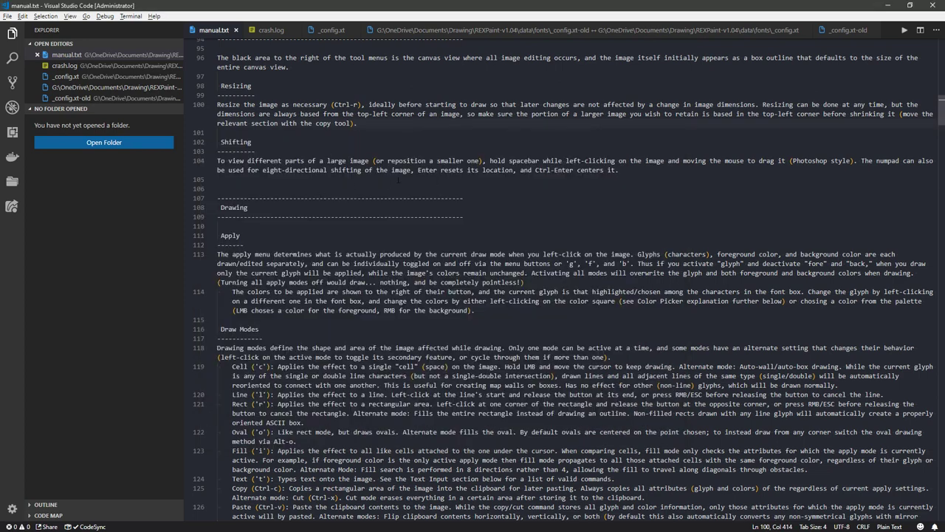
Switch to REXPaint, shift the canvas view five cells to the right, and shift it back five cells
key(alt+Tab)
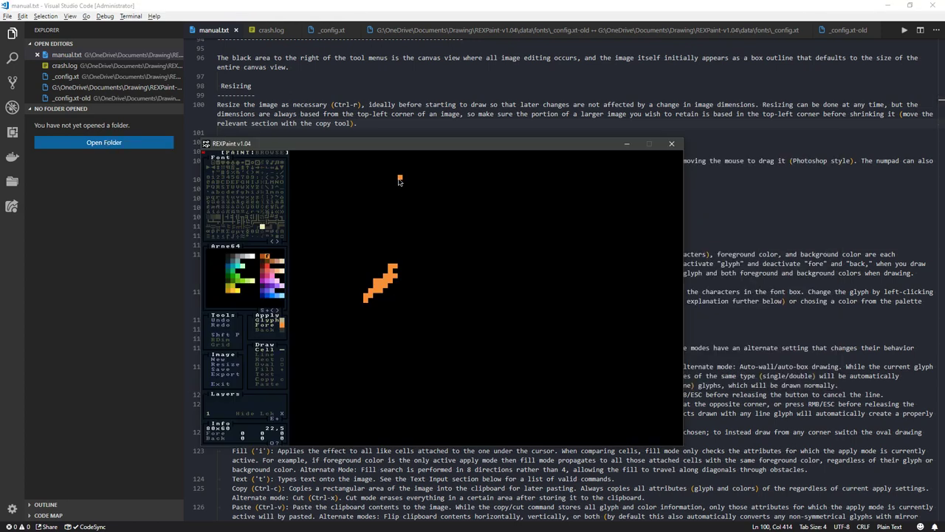
key(Right)
key(Right)
key(Right)
key(Right)
key(Right)
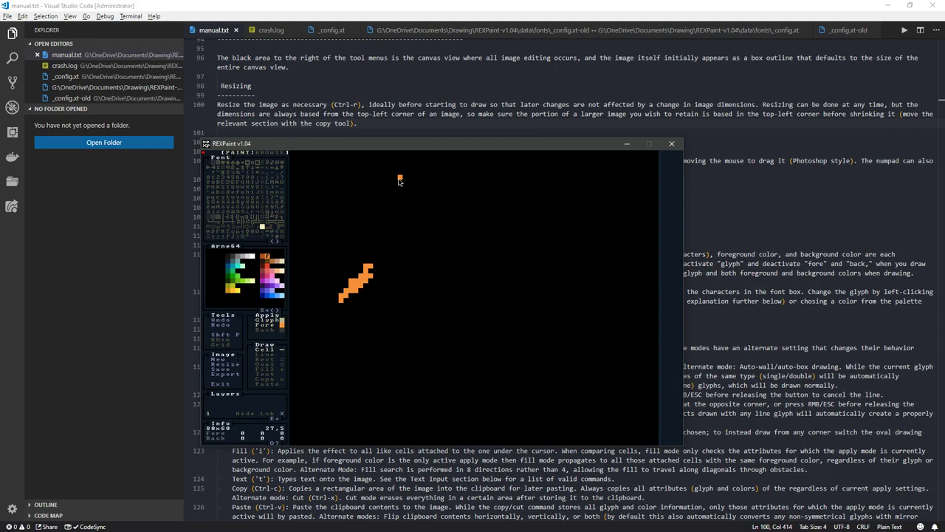
key(Left)
key(Left)
key(Left)
key(Left)
key(Left)
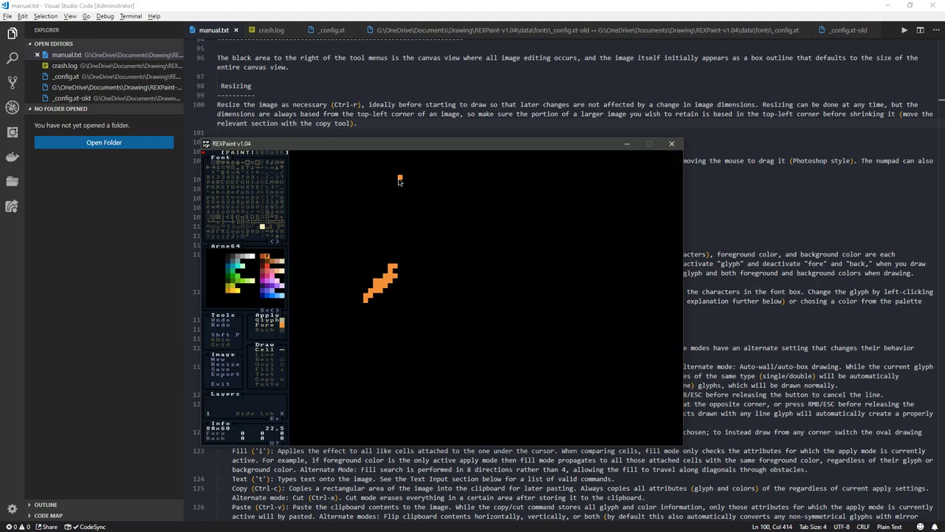
Return to Visual Studio Code and review manual.txt from the table of contents through fonts and palettes to the layers section
key(alt+Tab)
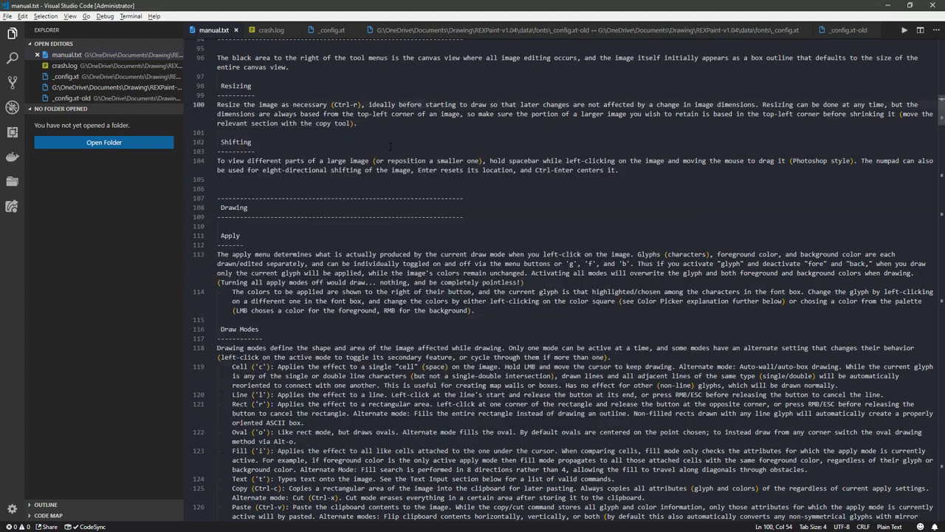
scroll(390, 145, up, 15)
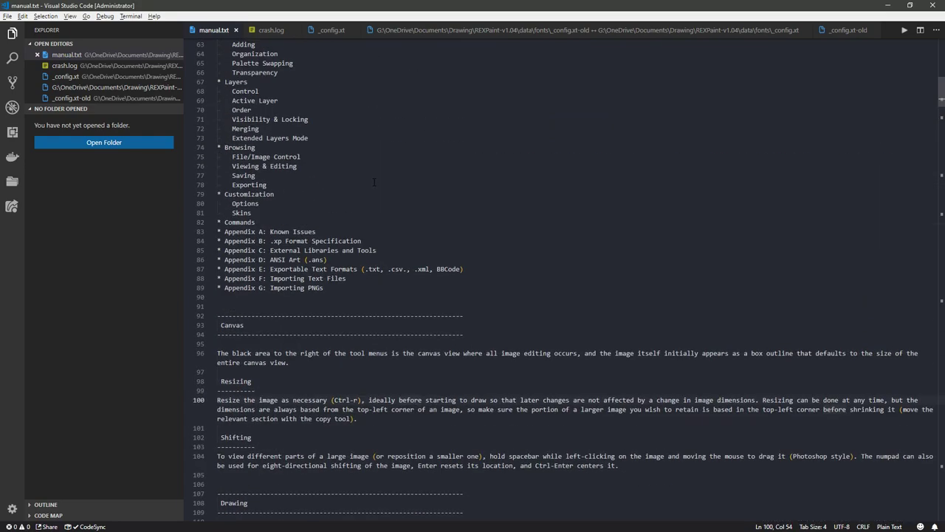
scroll(373, 182, down, 20)
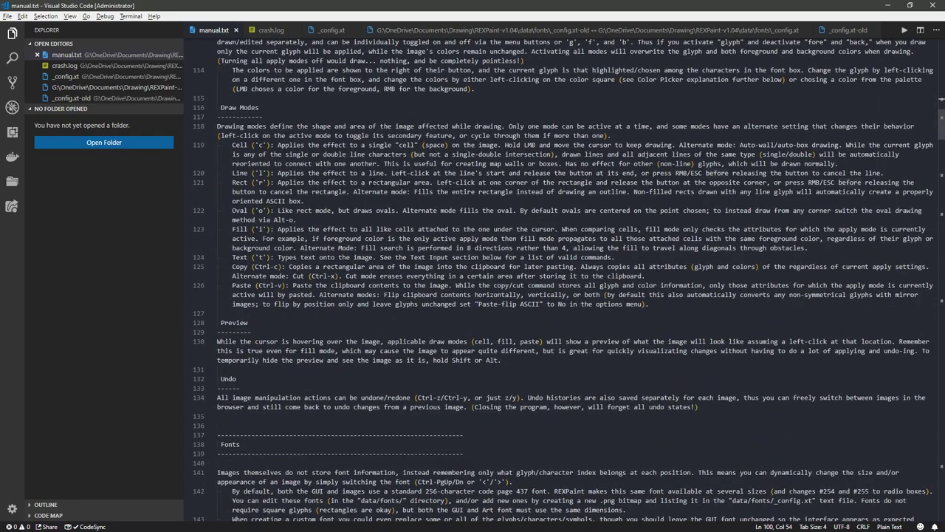
scroll(372, 182, down, 5)
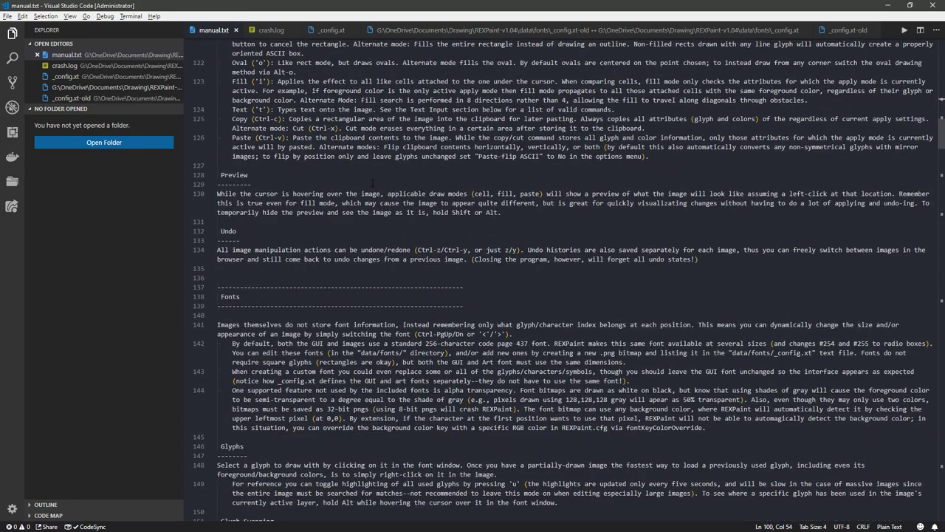
scroll(373, 182, down, 6)
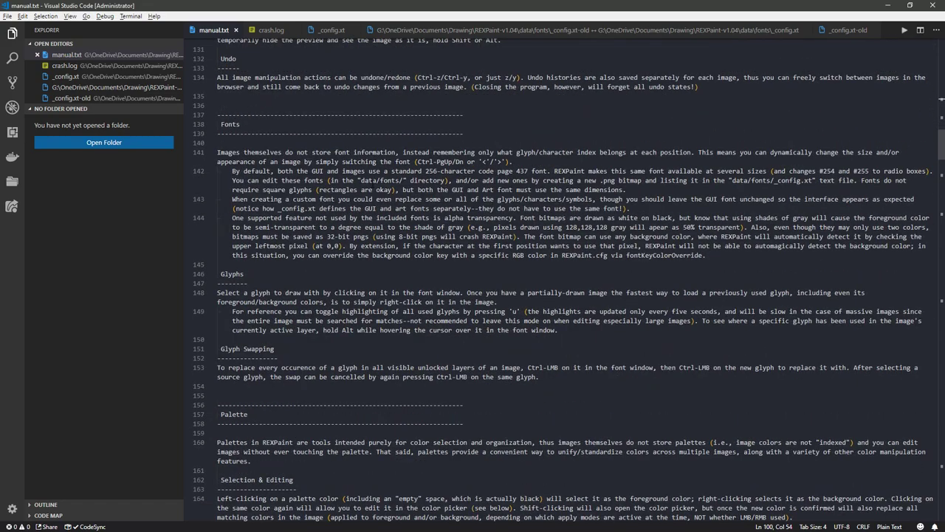
scroll(373, 183, down, 10)
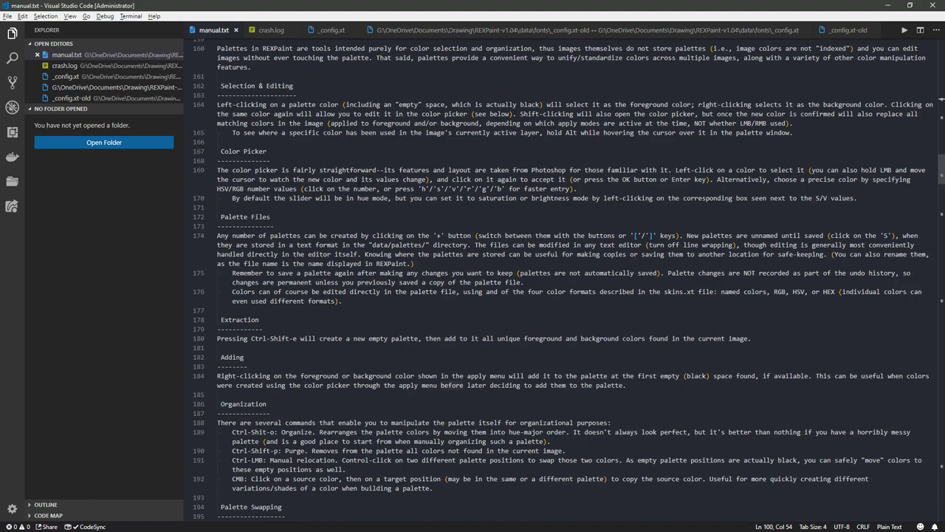
scroll(346, 190, down, 5)
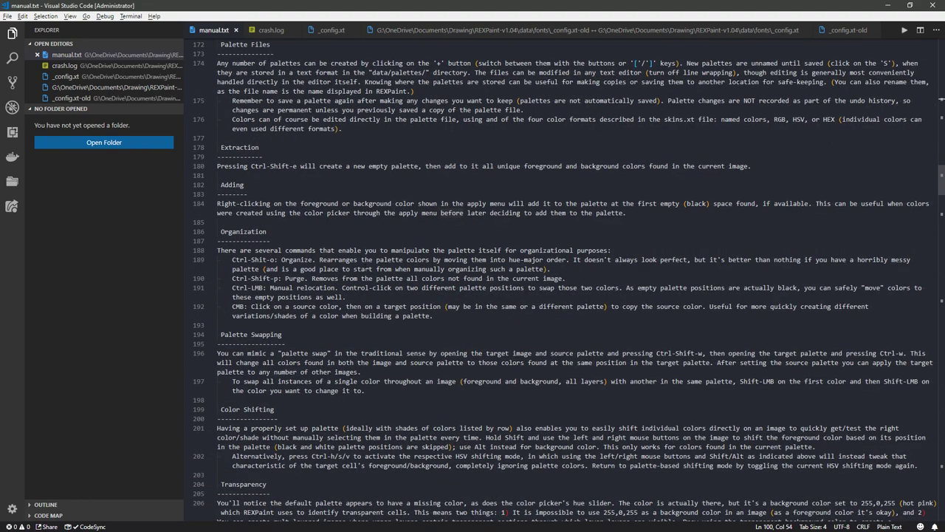
scroll(561, 280, down, 6)
scroll(565, 280, down, 5)
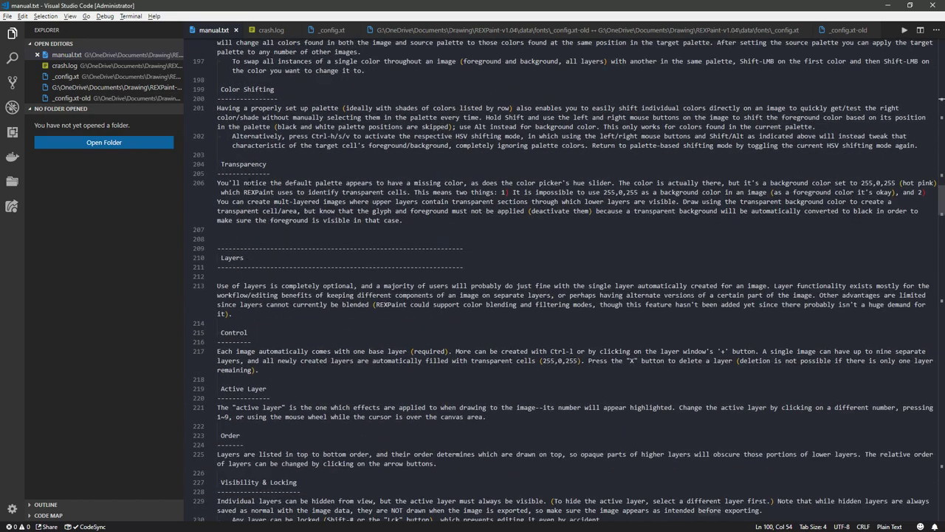
scroll(283, 280, down, 5)
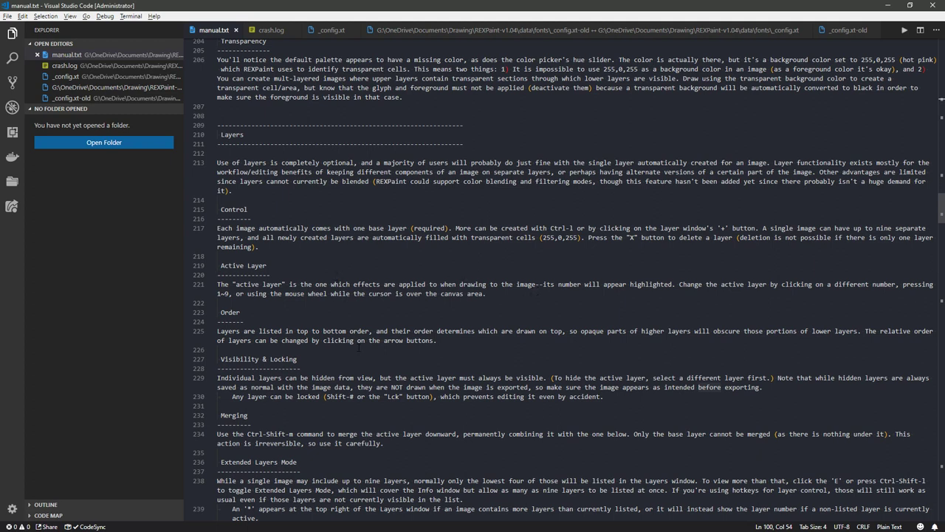
Switch to REXPaint, add two new layers to the image, and delete two layers
key(alt+Tab)
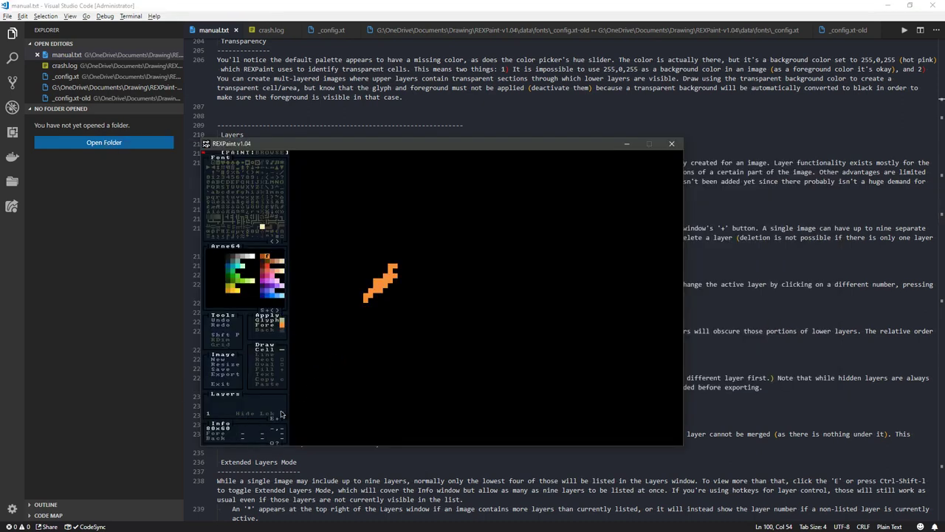
click(282, 418)
click(281, 417)
click(281, 418)
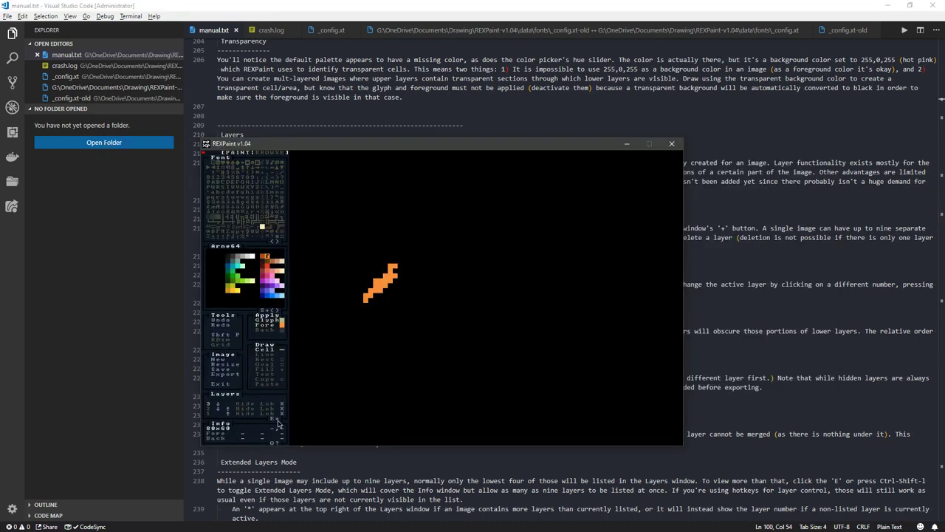
click(365, 365)
click(281, 404)
click(280, 411)
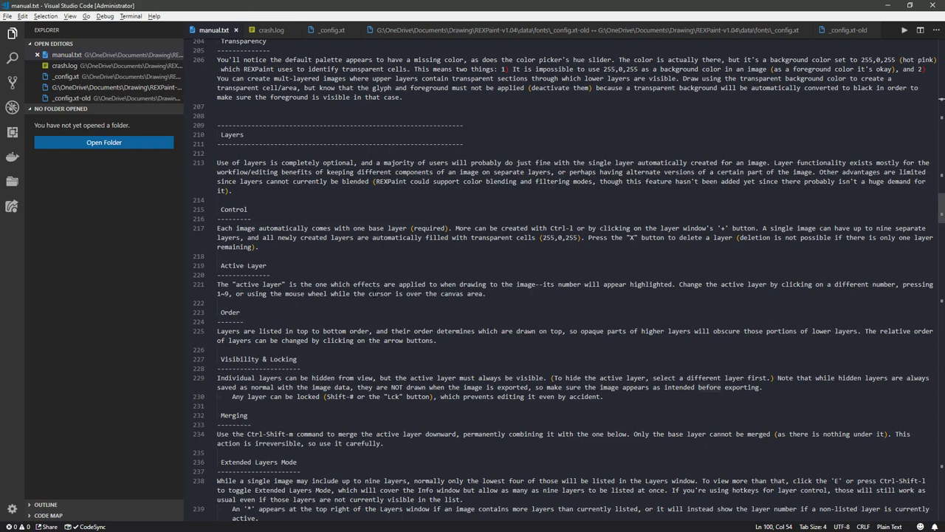
Read the manual's merging and extended layers sections, and in REXPaint add four layers and turn on Extended Layers Mode
scroll(376, 293, down, 3)
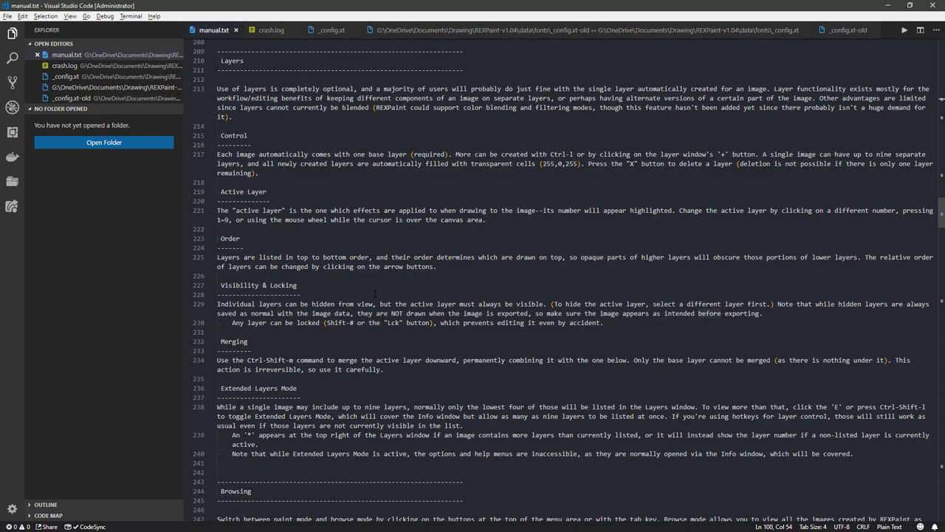
scroll(376, 293, down, 4)
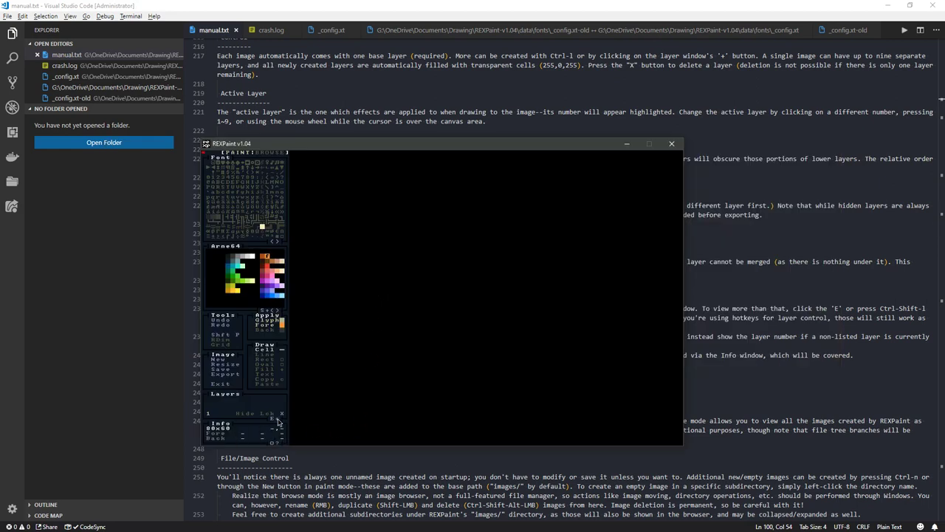
click(278, 421)
click(278, 421)
click(278, 421)
click(278, 429)
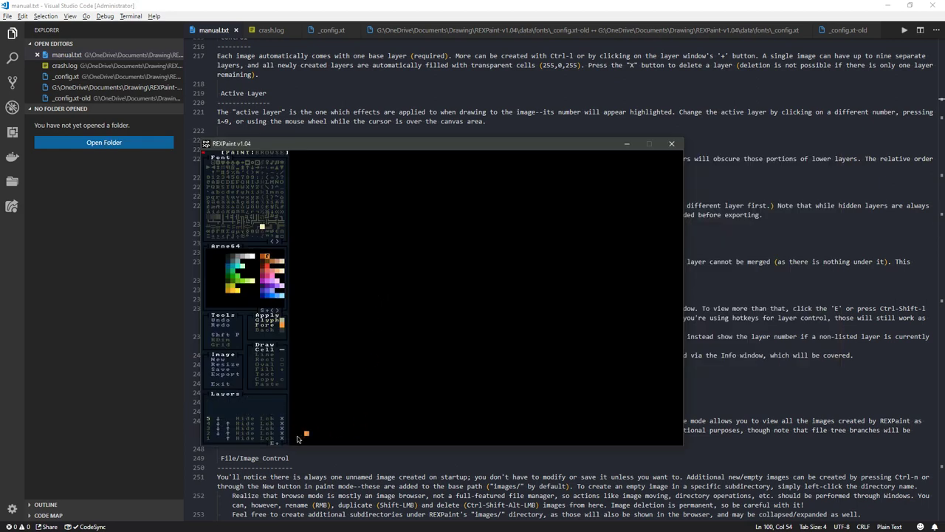
Add more layers from the extended layer list, and delete several layers one after another
click(278, 446)
click(278, 446)
click(278, 446)
click(282, 399)
click(282, 404)
click(283, 409)
click(283, 413)
click(282, 418)
Undo the recent layer changes to bring the orange drawing back, and turn off Extended Layers Mode
key(ctrl+l)
key(ctrl+l)
key(ctrl+z)
key(ctrl+z)
key(ctrl+z)
key(ctrl+z)
key(ctrl+z)
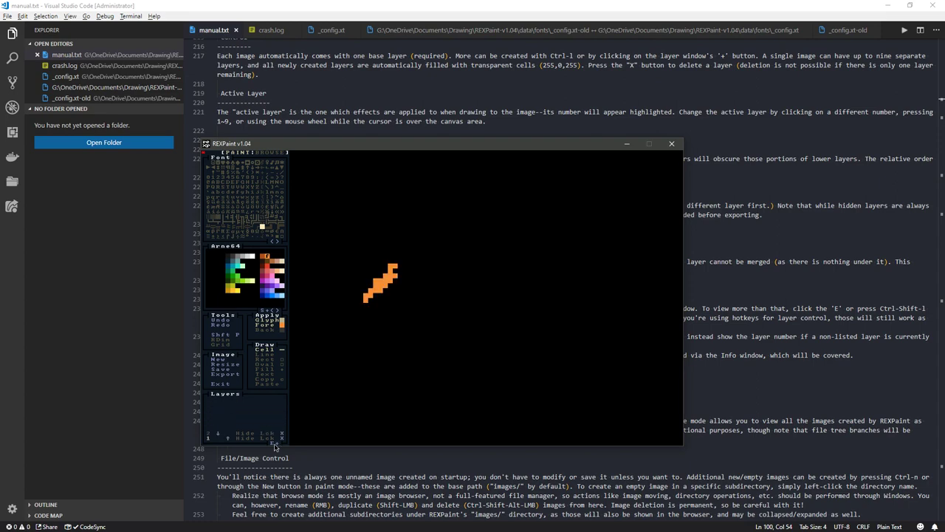
key(alt+Tab)
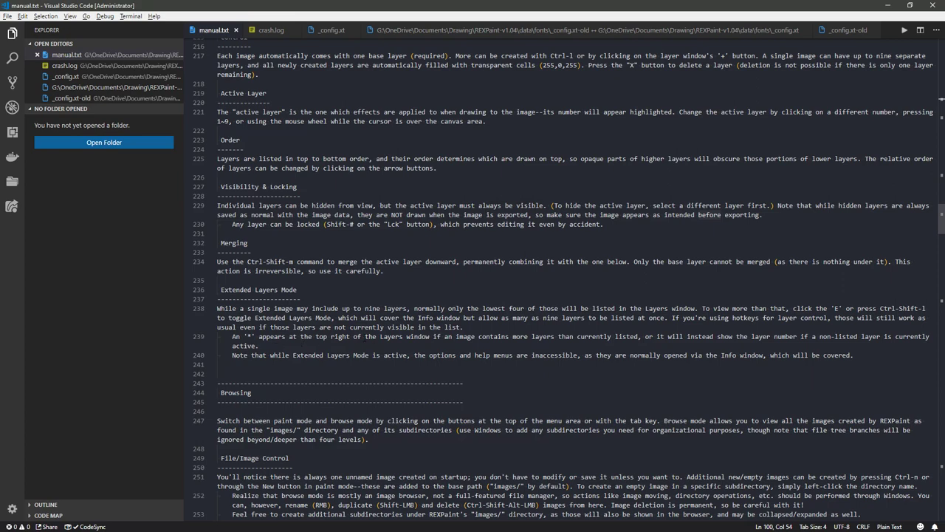
key(alt+Tab)
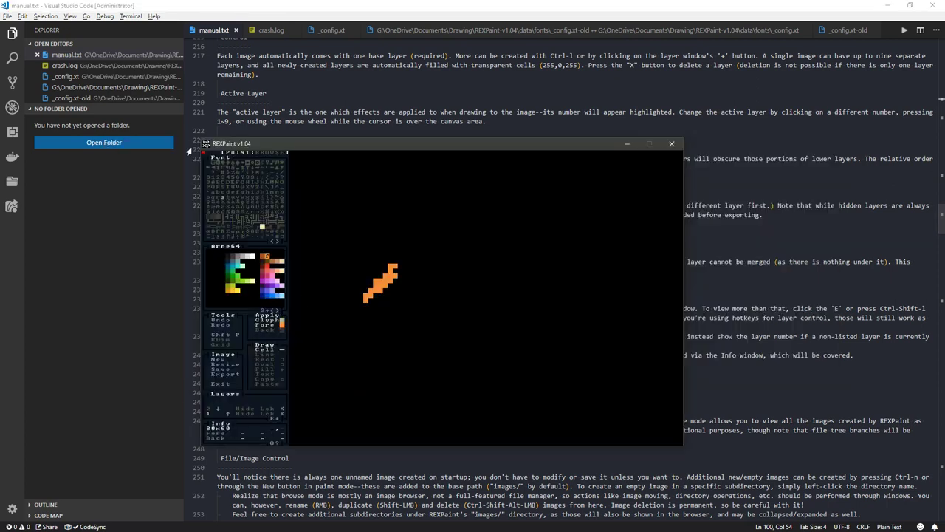
Delete the layer holding the orange drawing, and read the manual's browsing, exporting, customization and first command sections
click(281, 415)
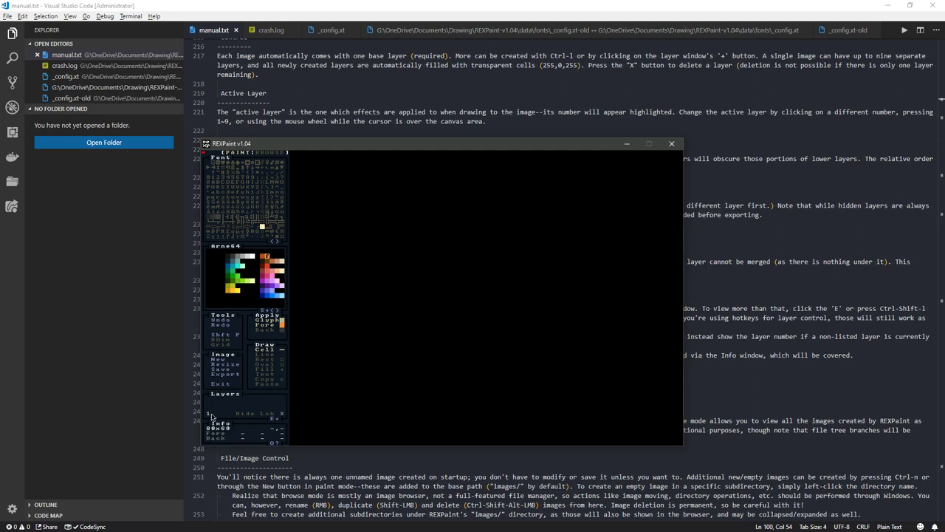
key(alt+Tab)
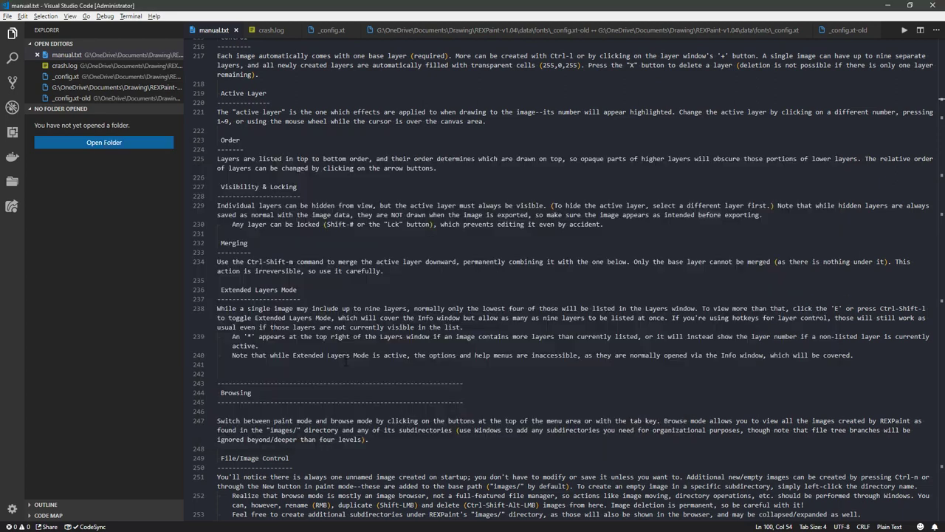
scroll(346, 363, down, 4)
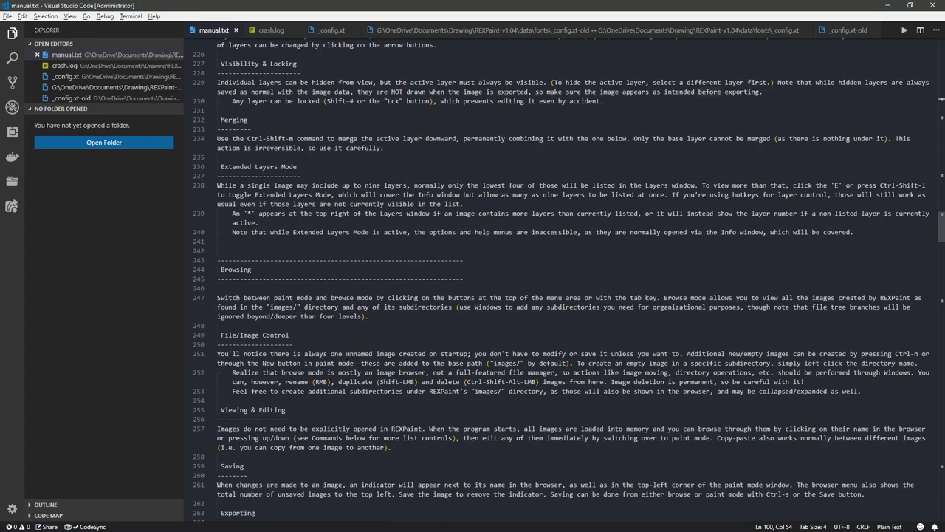
scroll(345, 359, down, 6)
scroll(336, 364, down, 10)
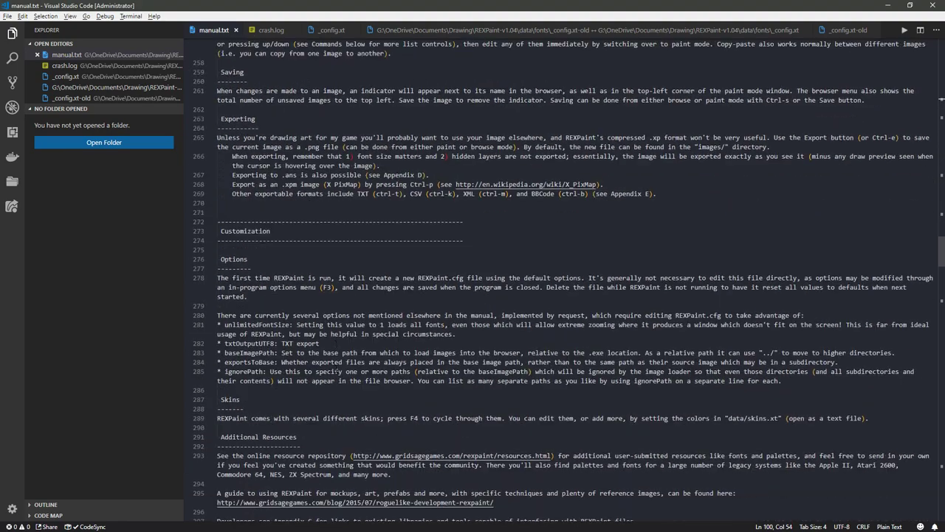
scroll(331, 378, down, 9)
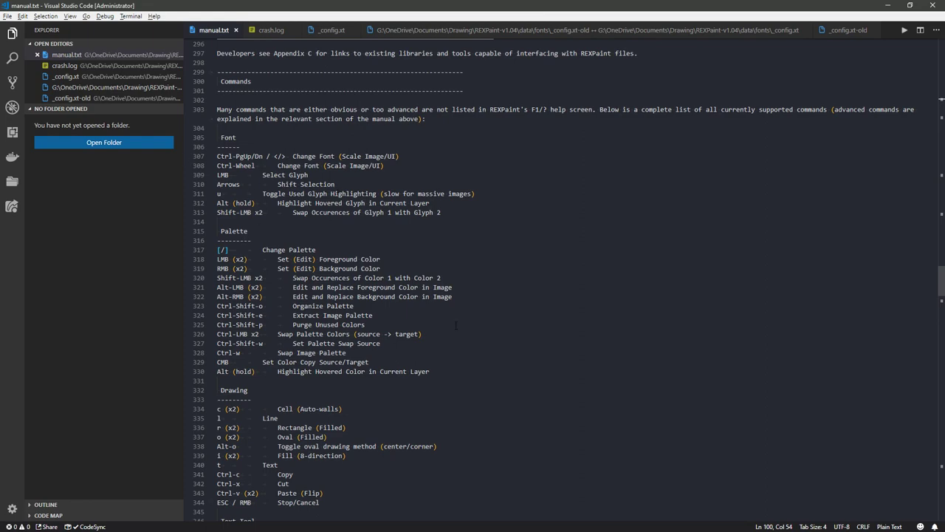
scroll(457, 325, down, 8)
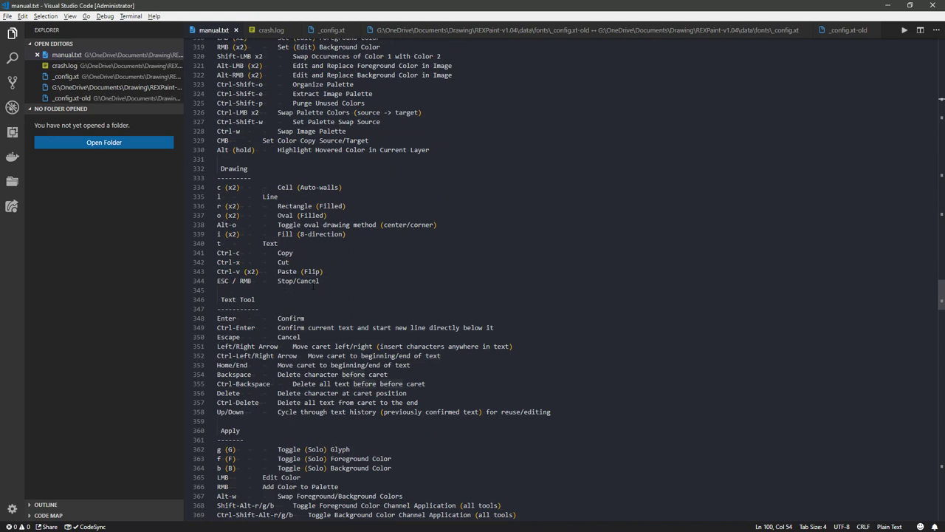
Examine the manual's drawing, text tool, apply, canvas and layer commands, checking REXPaint alongside
key(alt+Tab)
key(alt+Tab)
scroll(283, 272, down, 1)
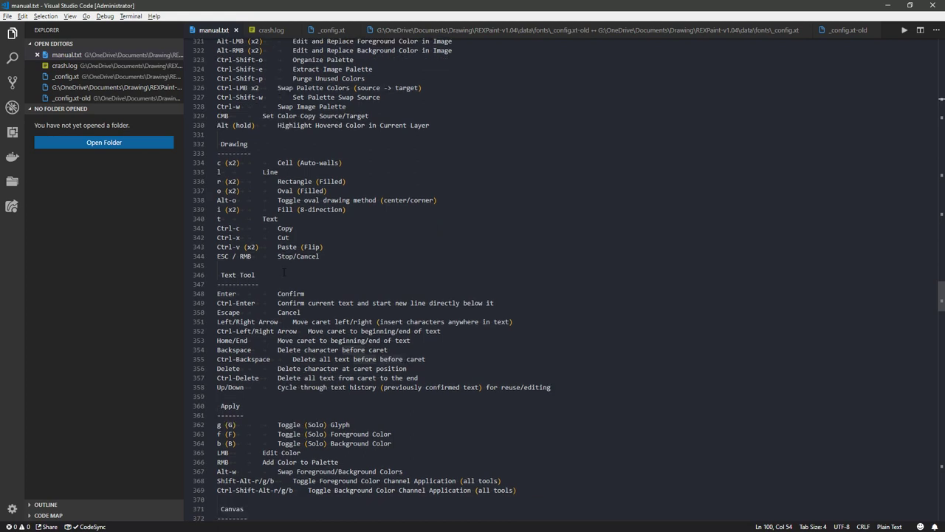
scroll(283, 272, up, 3)
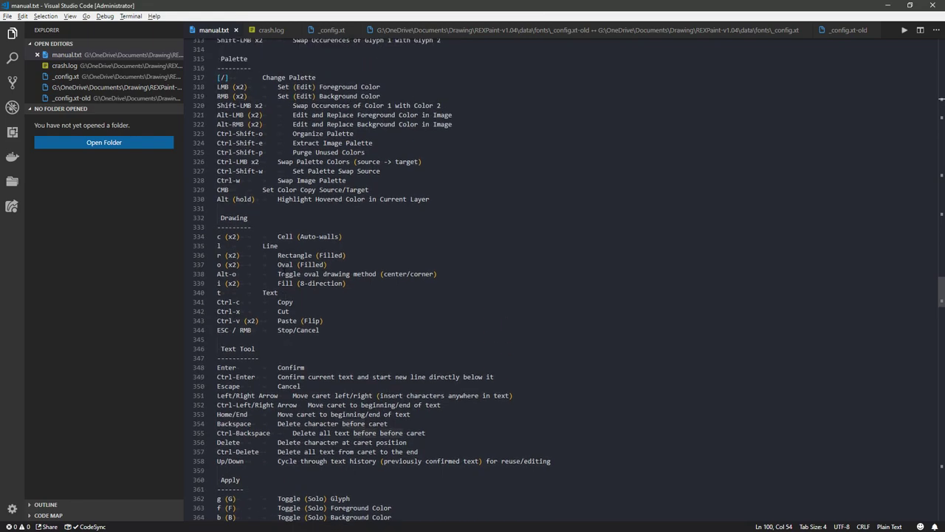
scroll(283, 273, down, 6)
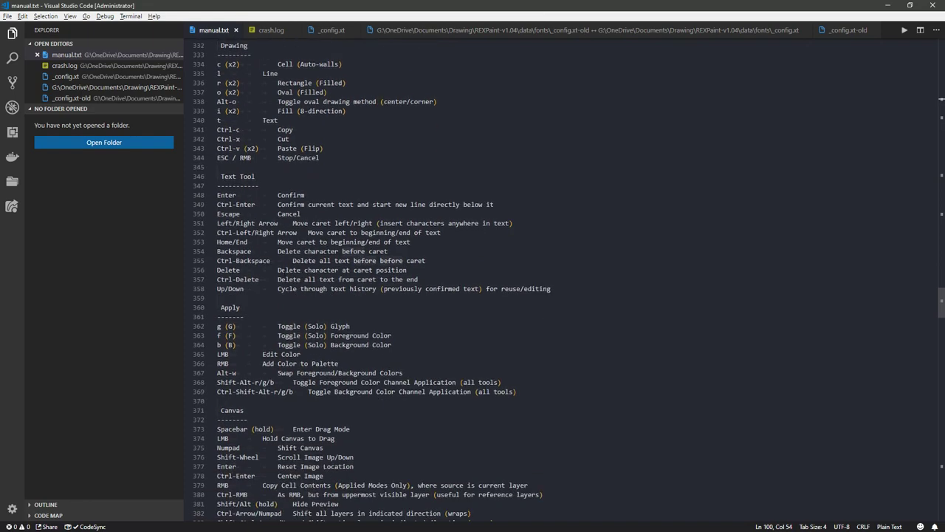
scroll(283, 273, down, 4)
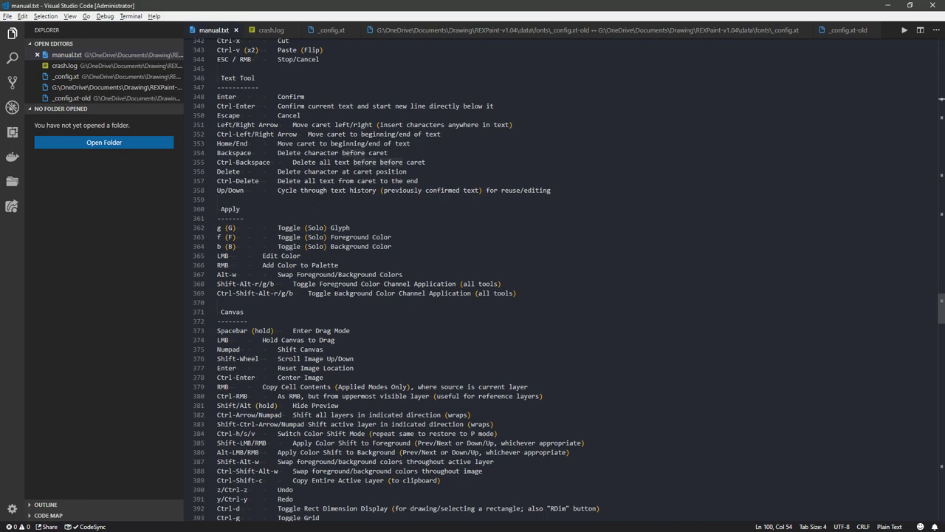
scroll(310, 281, down, 6)
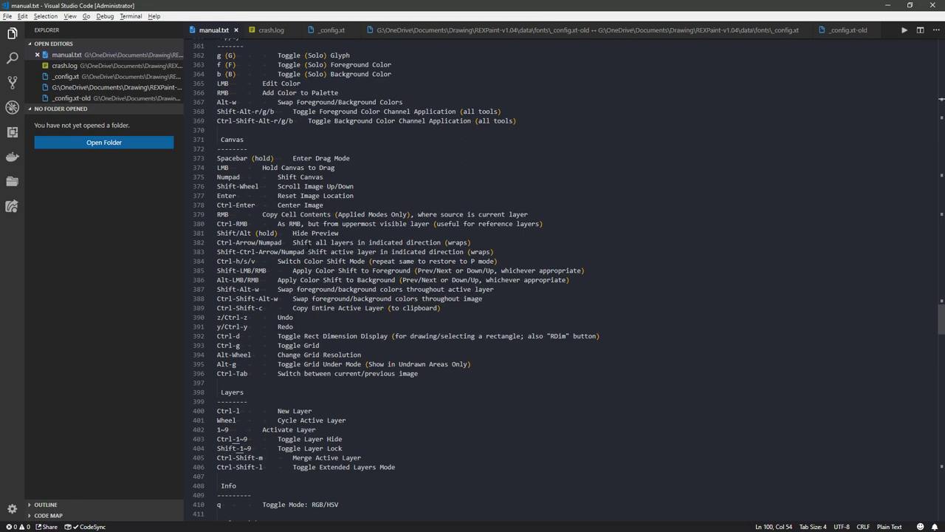
key(alt+Tab)
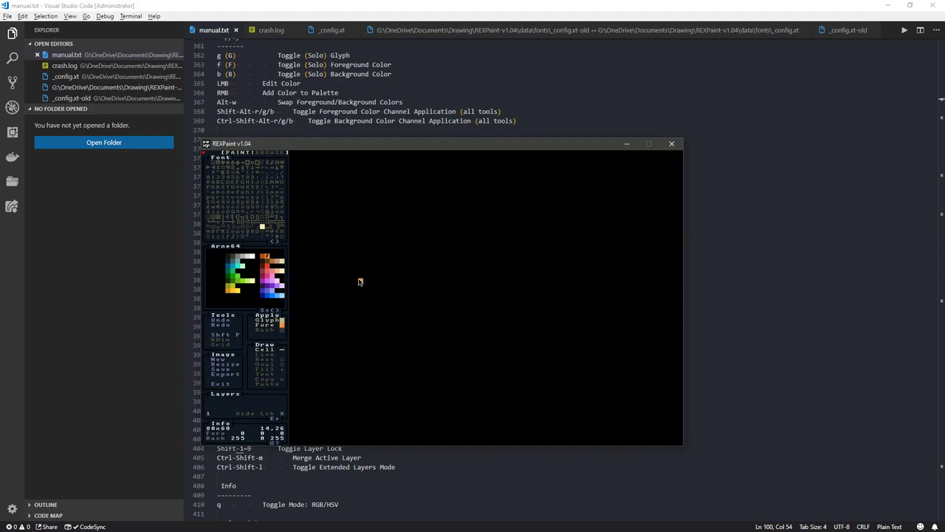
key(alt+Tab)
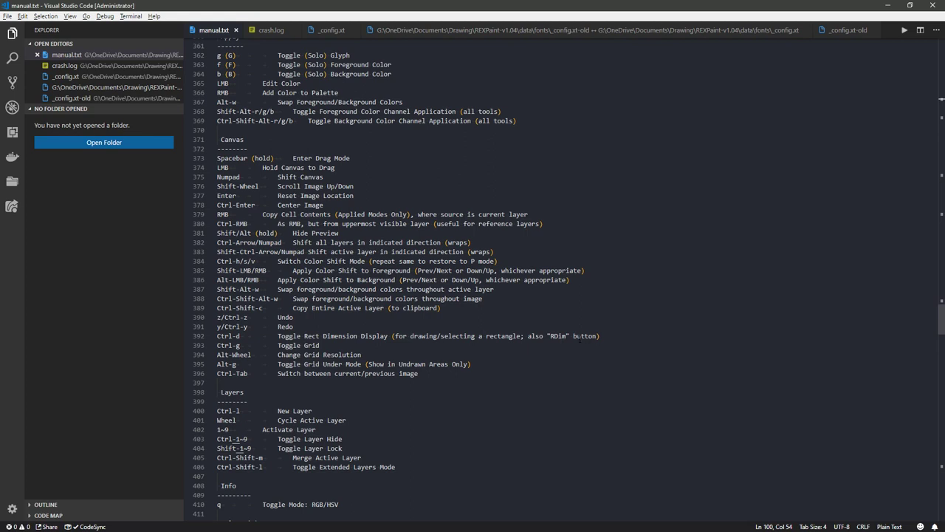
In REXPaint, turn on the rectangle dimension display, draw a diagonal orange curve across the canvas, and toggle the display several times
key(alt+Tab)
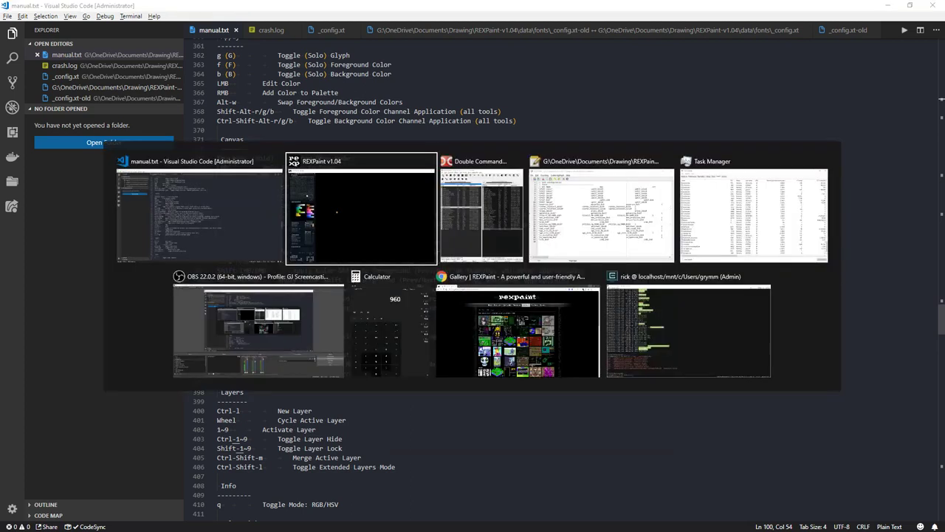
click(226, 340)
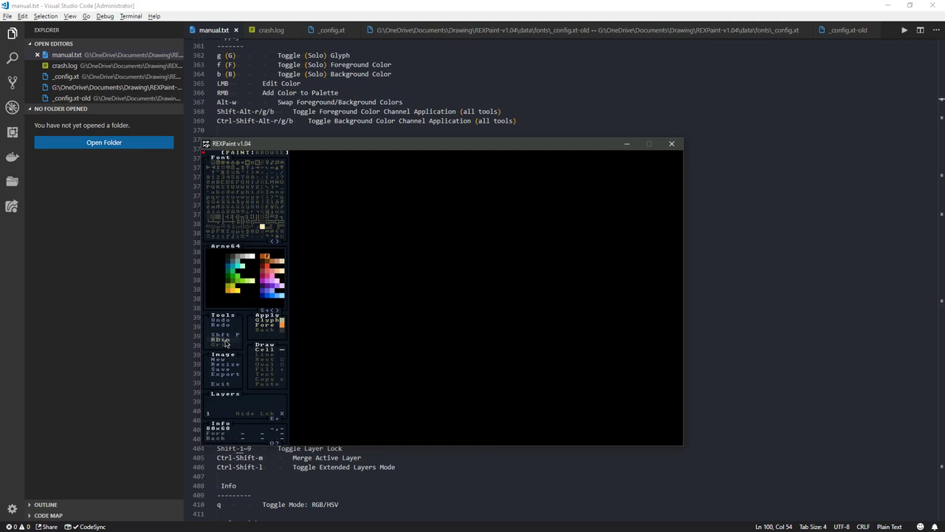
drag(356, 265, 495, 360)
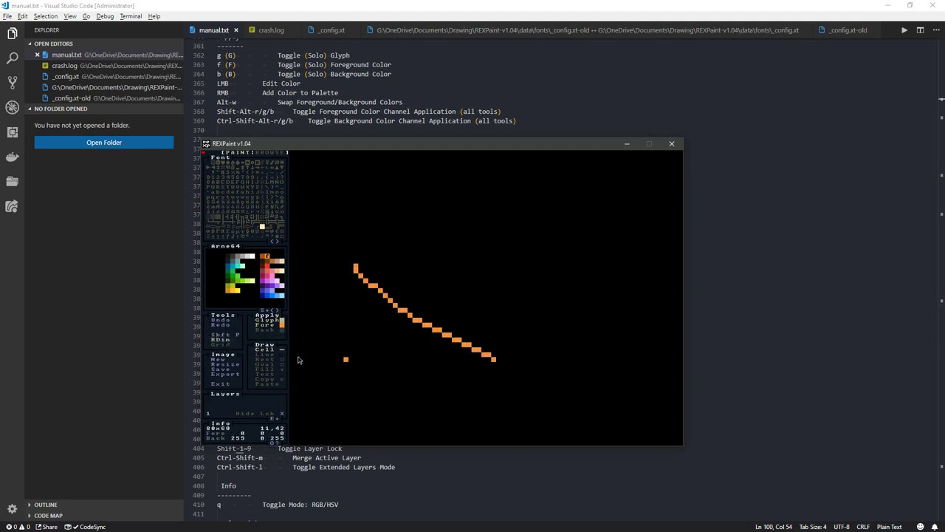
click(217, 342)
click(216, 342)
click(217, 342)
click(216, 342)
click(216, 342)
key(Escape)
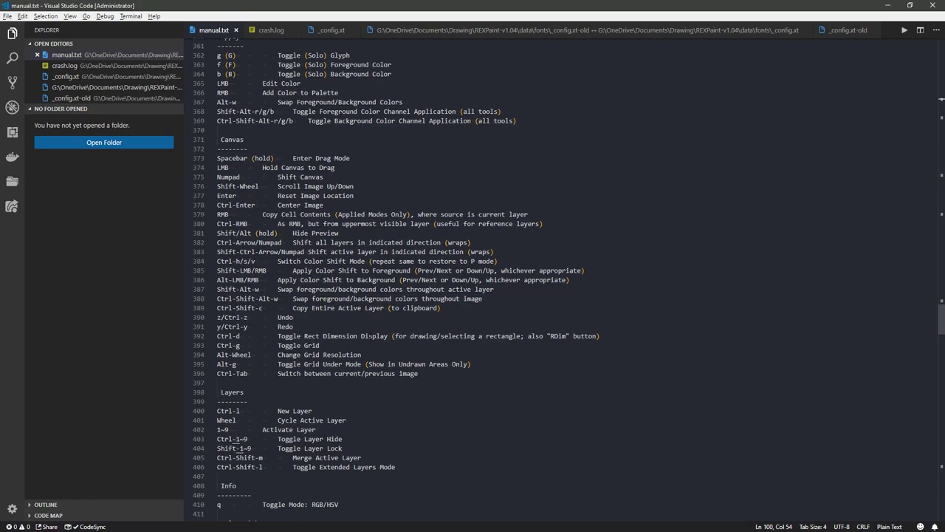
Return to REXPaint and paint several freehand orange curves, switching the rectangle dimension display on and off between strokes
key(alt+Tab)
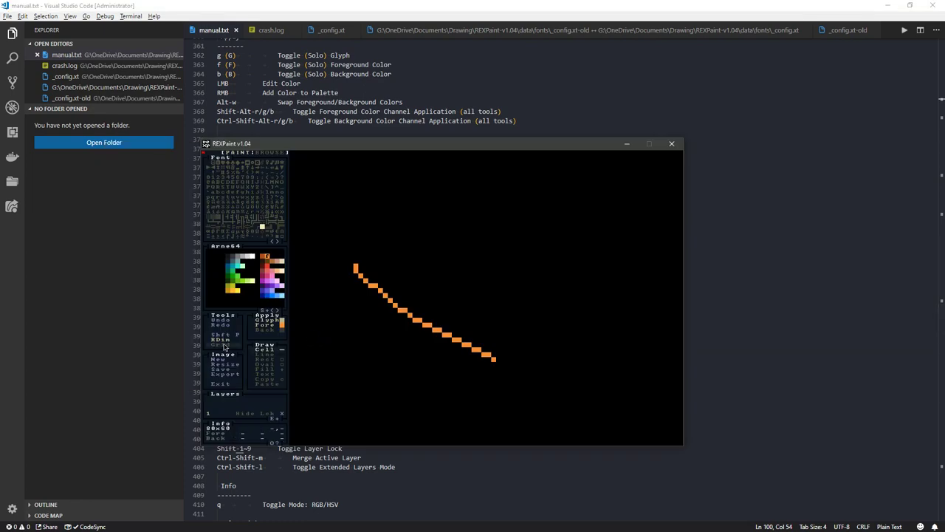
click(220, 339)
click(221, 340)
mouse_move(344, 355)
mouse_down()
mouse_move(386, 390)
mouse_move(423, 395)
mouse_move(347, 333)
mouse_move(311, 368)
mouse_move(339, 410)
mouse_move(471, 408)
mouse_up()
click(220, 340)
mouse_move(444, 244)
mouse_down()
mouse_move(445, 271)
mouse_move(505, 305)
mouse_move(443, 321)
mouse_move(397, 262)
mouse_move(373, 253)
mouse_move(345, 267)
mouse_move(341, 243)
mouse_move(486, 232)
mouse_move(508, 275)
mouse_up()
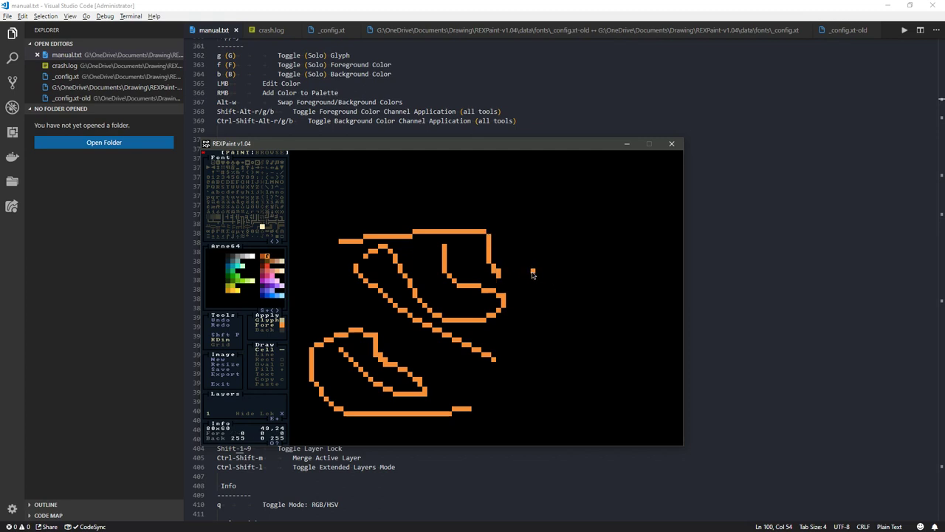
click(225, 340)
mouse_move(329, 343)
mouse_down()
mouse_move(347, 316)
mouse_move(374, 332)
mouse_move(337, 308)
mouse_move(501, 380)
mouse_move(492, 399)
mouse_move(531, 370)
mouse_move(532, 314)
mouse_up()
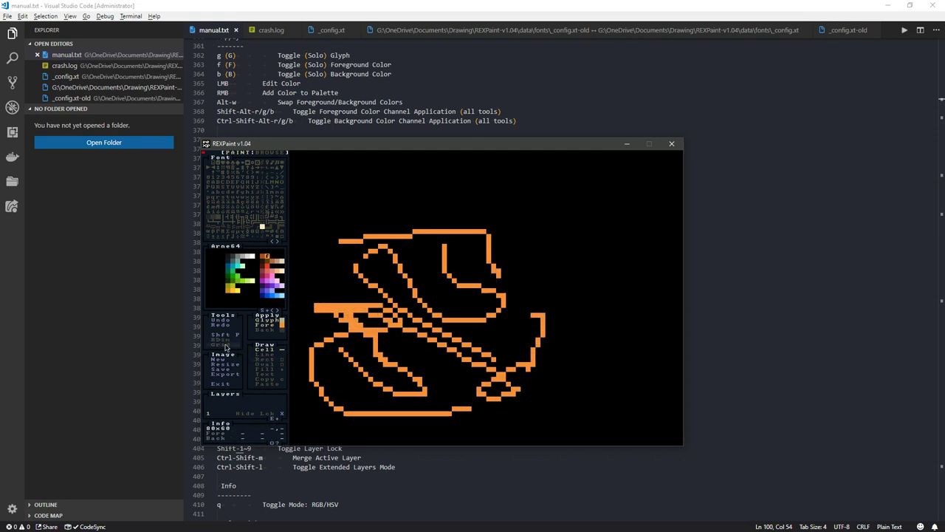
click(225, 340)
click(504, 246)
mouse_move(514, 257)
mouse_down()
mouse_move(590, 322)
mouse_move(581, 328)
mouse_move(562, 315)
mouse_move(587, 254)
mouse_move(538, 231)
mouse_move(403, 213)
mouse_up()
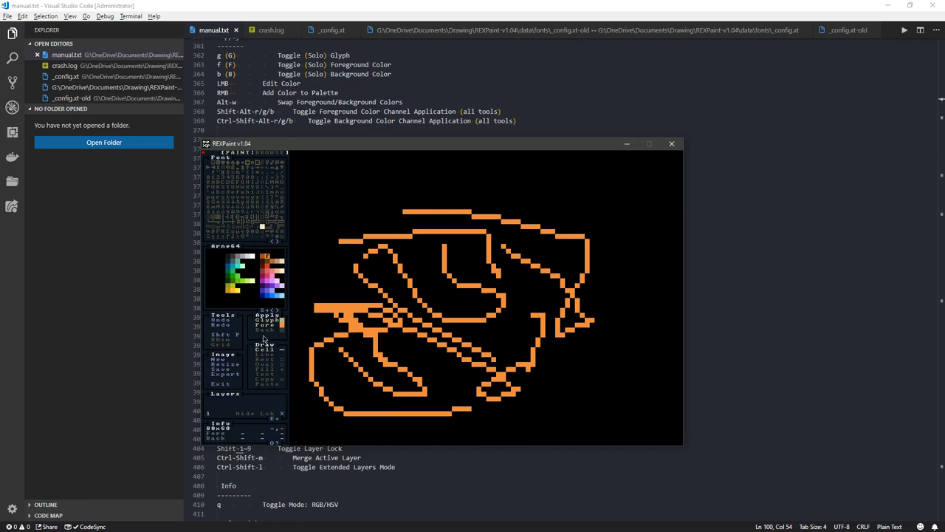
Read the manual's remaining command sections from layers through general, and the start of Appendix A on known issues
key(alt+Tab)
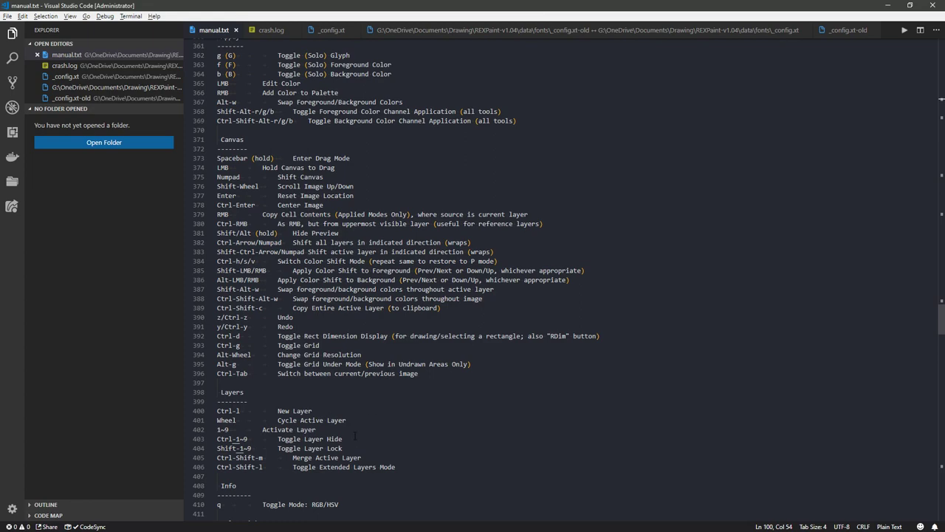
scroll(356, 436, down, 3)
scroll(399, 378, down, 3)
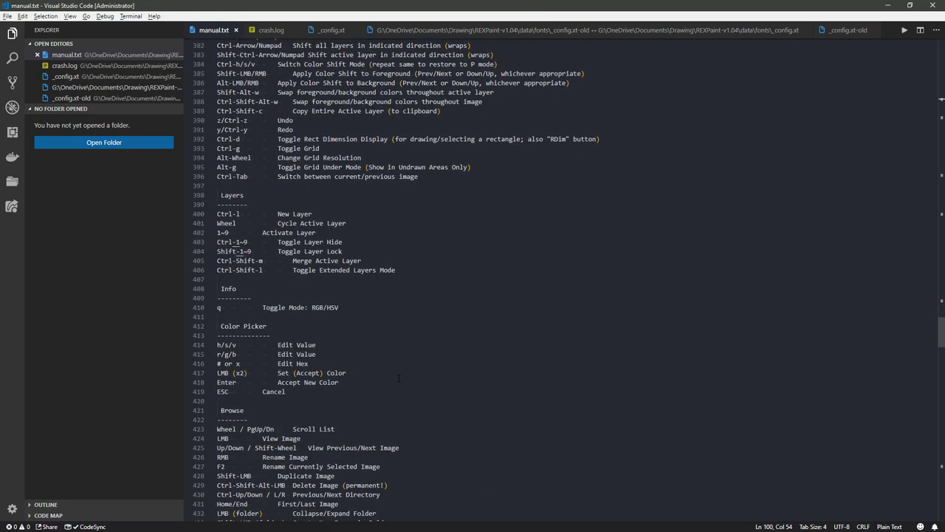
scroll(405, 378, down, 9)
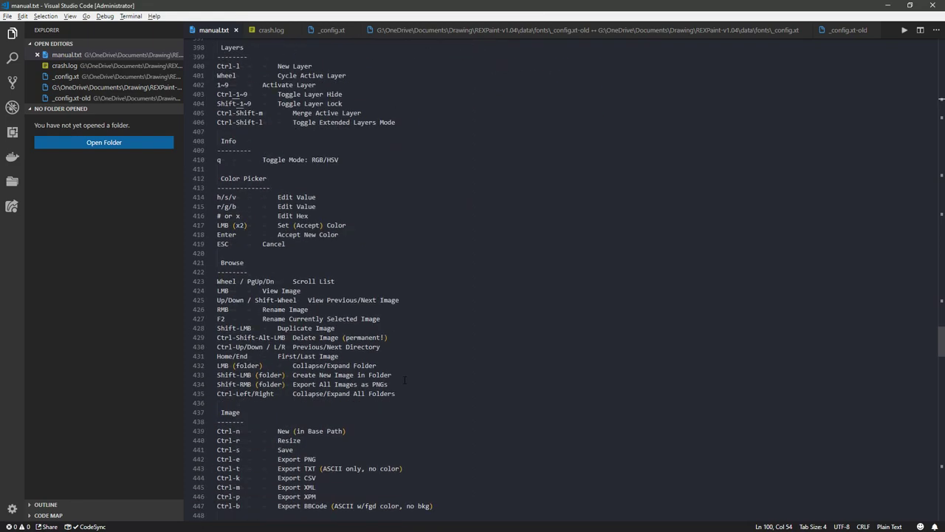
scroll(404, 381, down, 5)
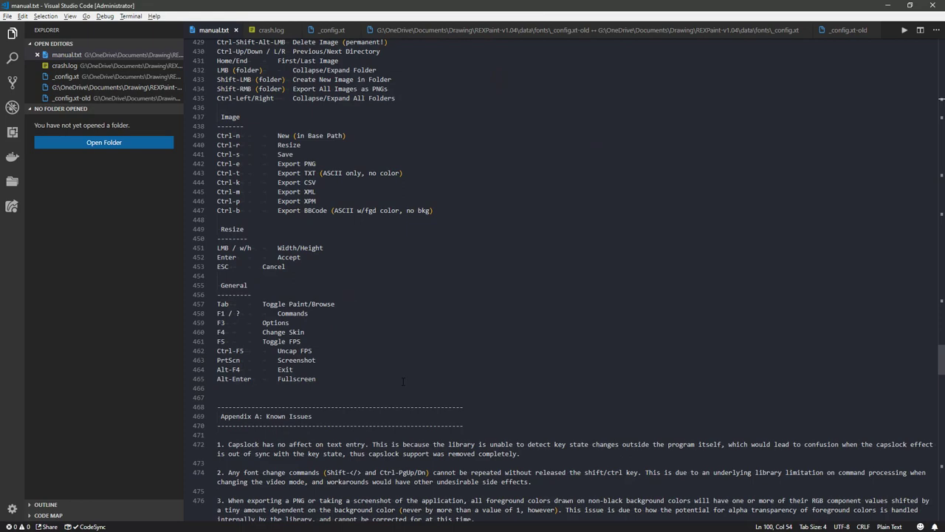
scroll(403, 381, down, 4)
scroll(400, 384, up, 20)
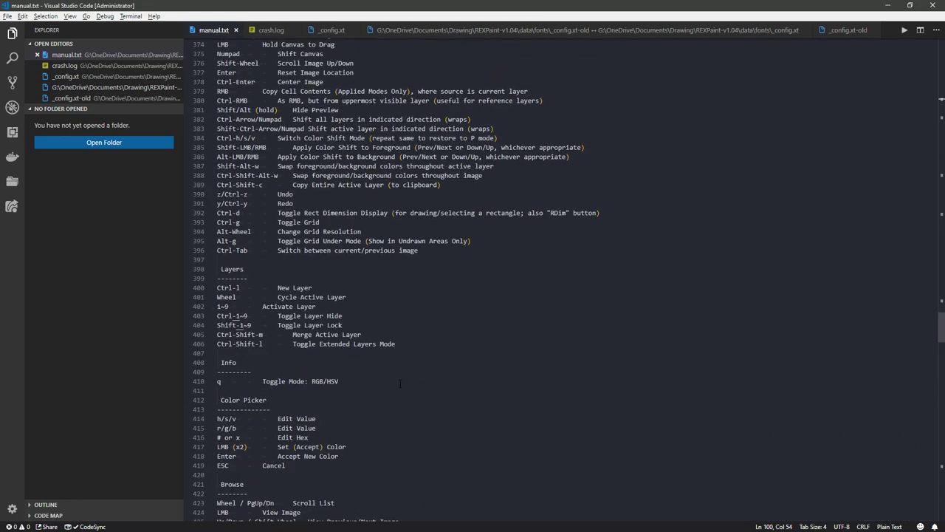
In REXPaint, choose the filled rectangle drawing mode and turn off applying glyphs and foreground colors
key(alt+Tab)
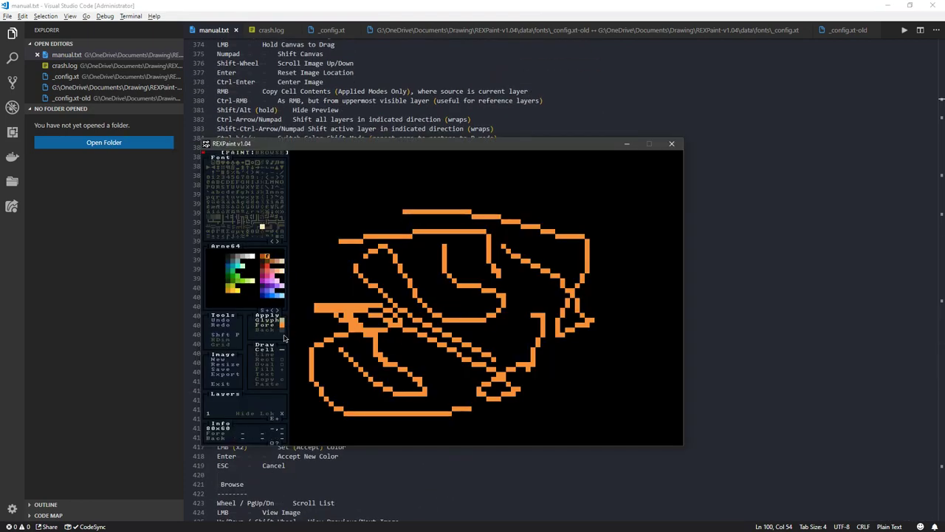
click(267, 360)
click(266, 320)
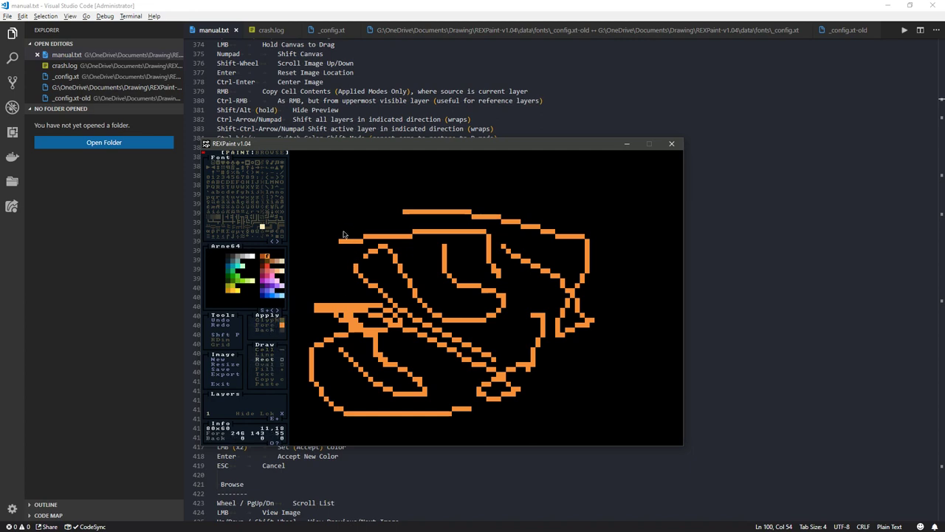
click(263, 362)
Try copying large regions of the drawing, and cut out a small rectangular area near its upper edge
click(264, 379)
drag(355, 221, 508, 376)
click(274, 385)
click(269, 379)
drag(332, 219, 481, 373)
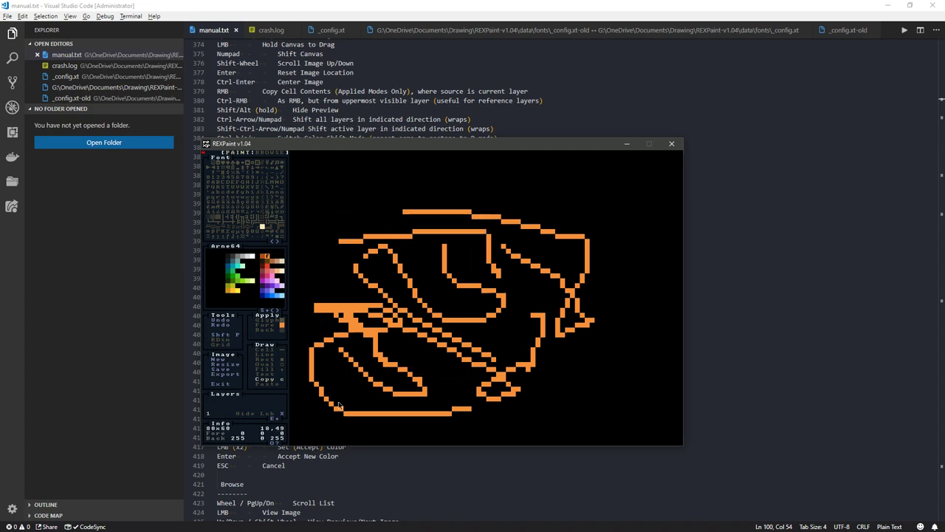
click(265, 381)
drag(376, 222, 425, 279)
Turn on glyph, foreground and background application, copy a large region of the drawing, and paste it repeatedly across the canvas
click(267, 320)
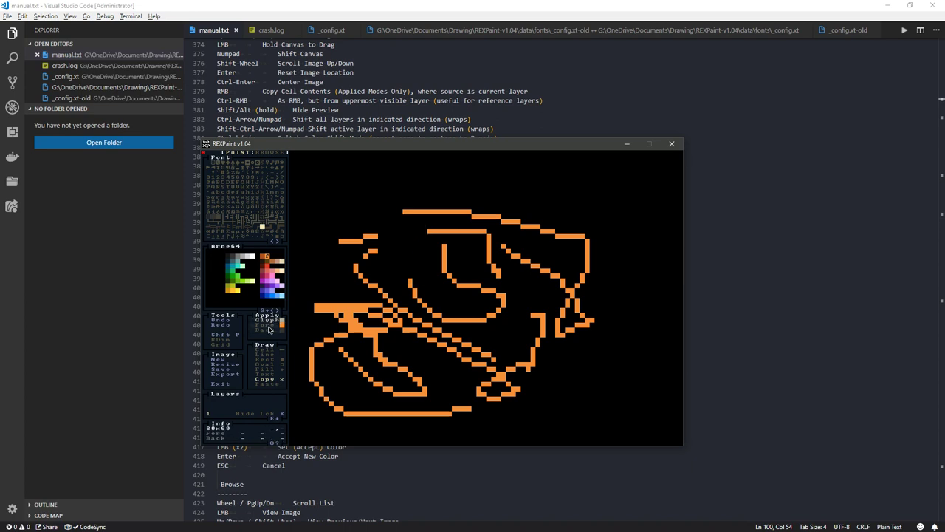
click(267, 331)
mouse_move(364, 197)
mouse_down()
mouse_move(422, 242)
mouse_move(500, 363)
mouse_move(494, 357)
mouse_up()
key(ctrl+v)
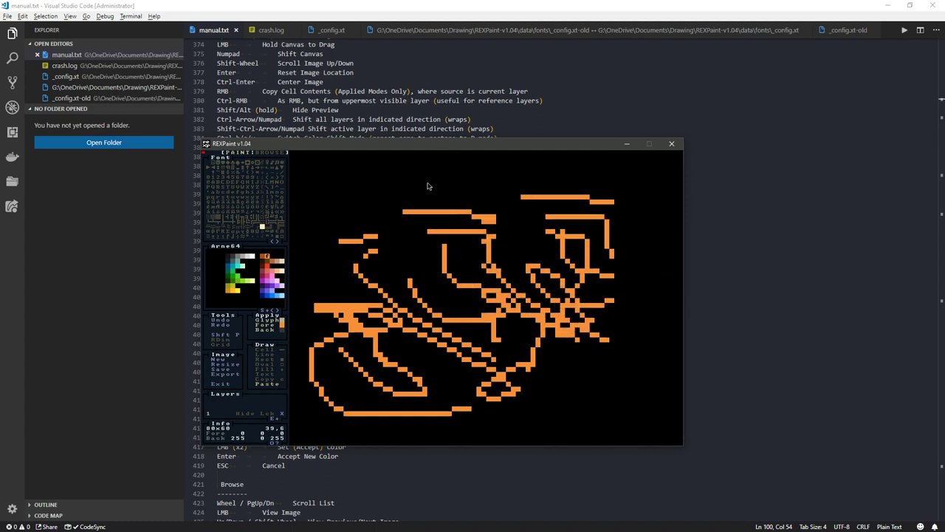
mouse_move(397, 222)
mouse_down()
mouse_move(441, 224)
mouse_move(476, 211)
mouse_move(475, 193)
mouse_move(334, 203)
mouse_move(347, 258)
mouse_move(455, 278)
mouse_move(522, 226)
mouse_move(470, 191)
mouse_move(341, 226)
mouse_move(429, 270)
mouse_move(451, 248)
mouse_move(444, 238)
mouse_move(398, 240)
mouse_move(407, 255)
mouse_move(416, 245)
mouse_move(370, 248)
mouse_move(424, 263)
mouse_move(472, 229)
mouse_move(347, 234)
mouse_move(424, 243)
mouse_move(431, 279)
mouse_move(401, 249)
mouse_up()
key(Escape)
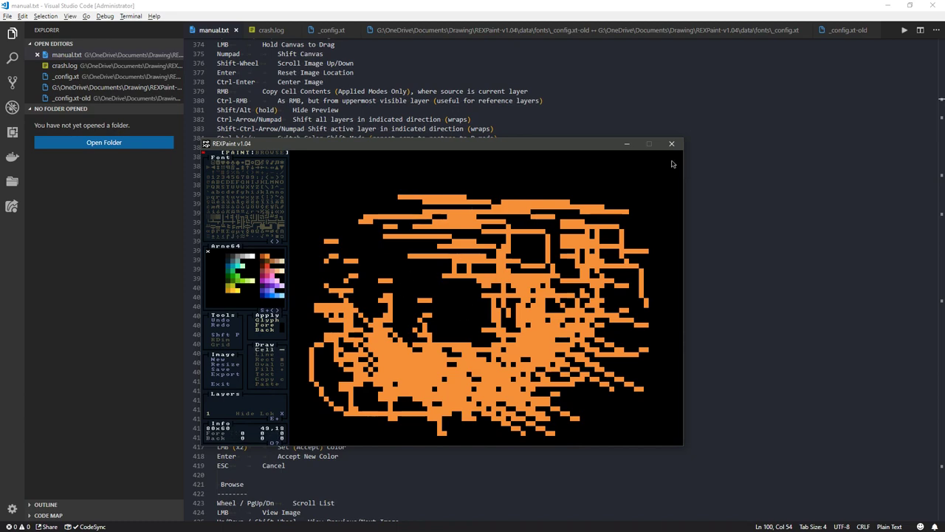
Switch to the manual in Visual Studio Code and search it for "flip", ending at the paste flip command
click(669, 138)
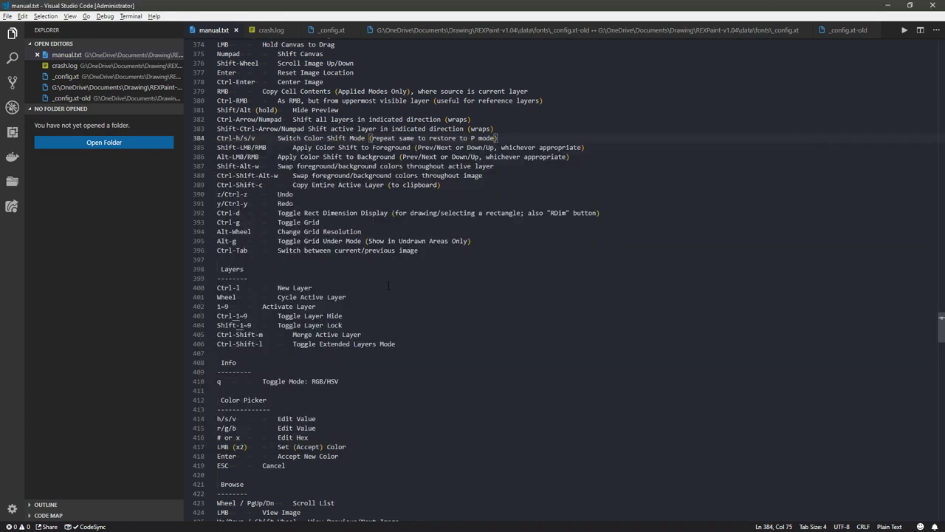
scroll(389, 283, up, 12)
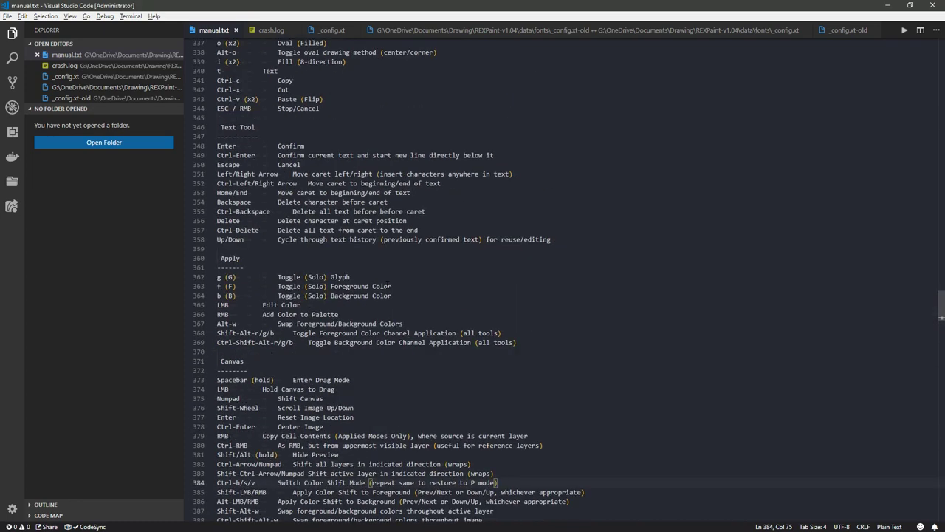
scroll(387, 285, down, 1)
key(ctrl+f)
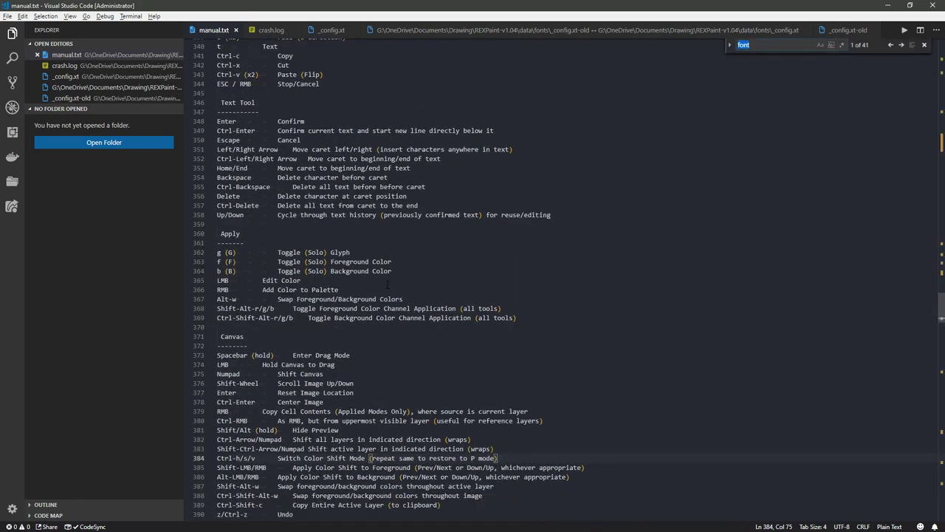
text(flip)
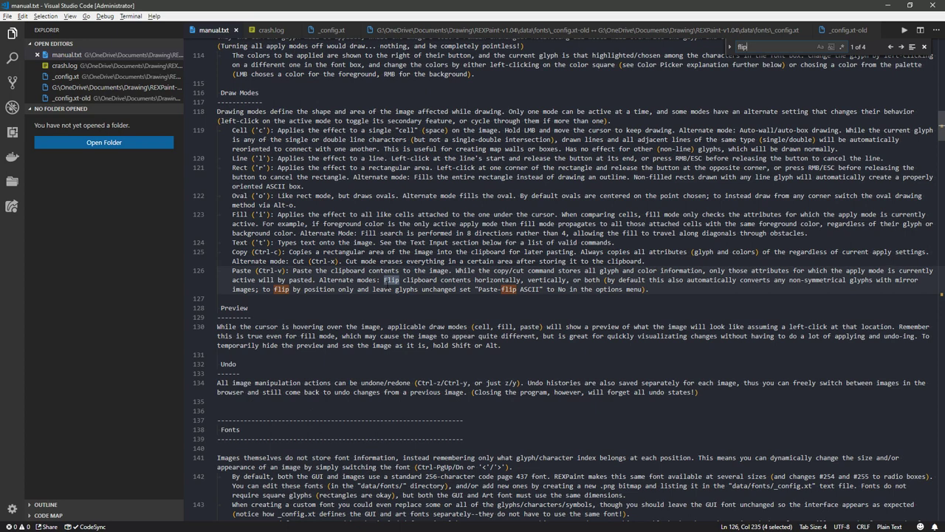
key(shift+Return)
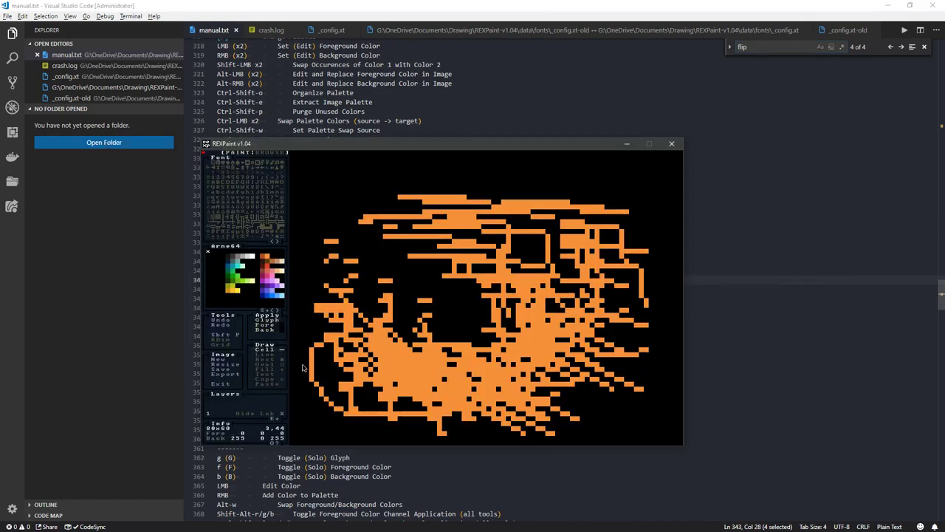
In REXPaint, start a new image, choose orange with background application off, and draw a rough circle outline near the canvas centre
click(223, 360)
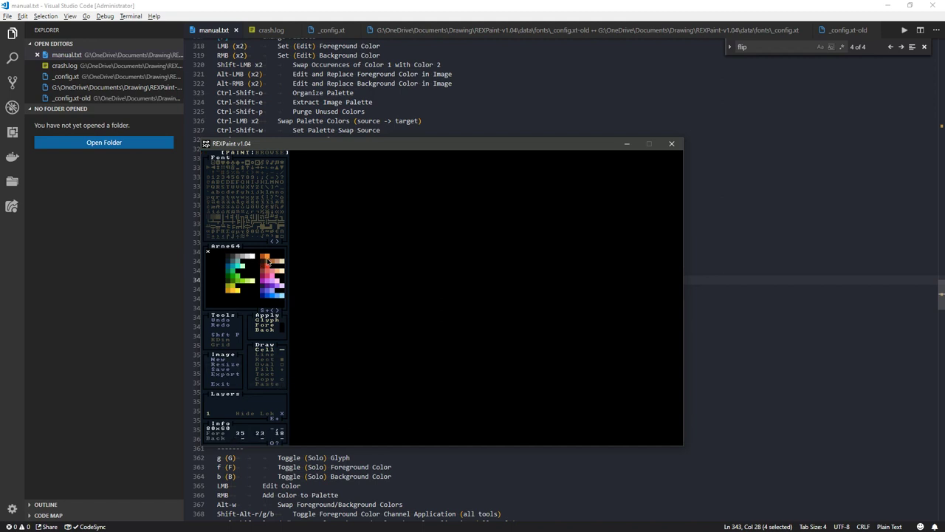
click(268, 261)
click(270, 329)
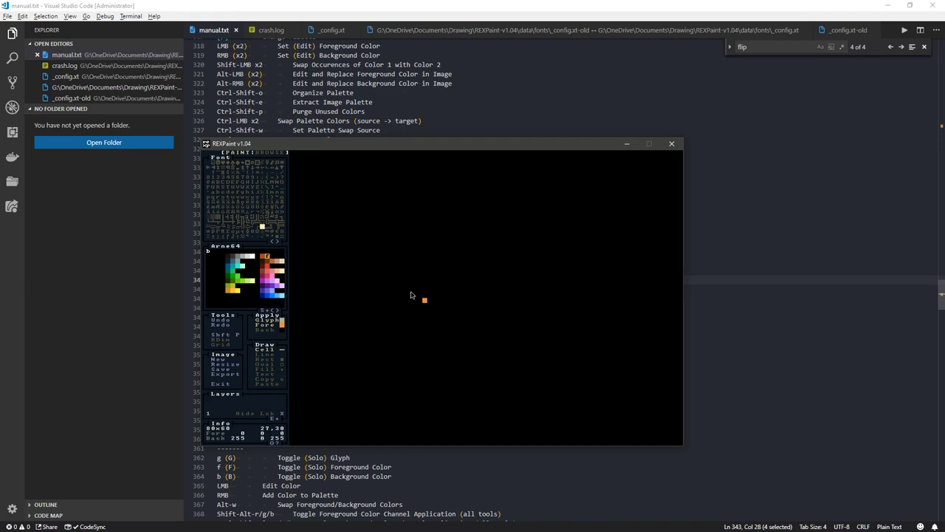
mouse_move(418, 274)
mouse_down()
mouse_move(394, 277)
mouse_move(425, 355)
mouse_move(465, 278)
mouse_move(402, 280)
mouse_up()
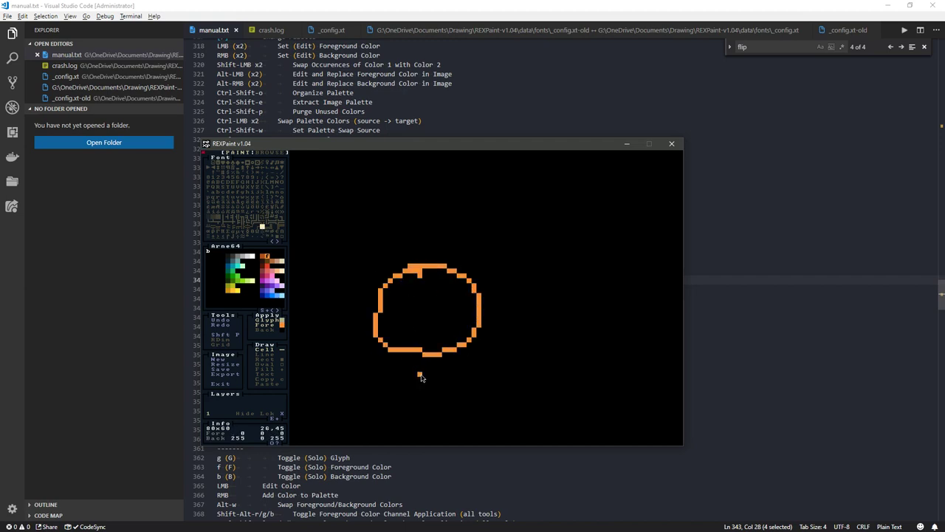
Copy the rectangular area around the circle outline and start pasting it
click(271, 379)
mouse_move(363, 250)
mouse_down()
mouse_move(450, 313)
mouse_move(488, 363)
mouse_up()
key(ctrl+v)
Try flipping the pasted circle horizontally and vertically, and place a horizontally mirrored copy directly beside the original
key(h)
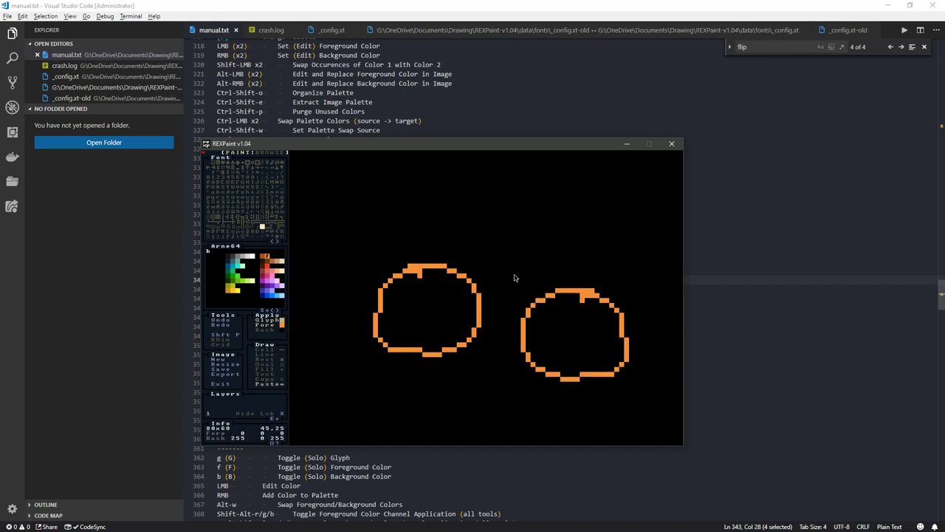
key(v)
key(h)
key(v)
key(h)
key(h)
key(v)
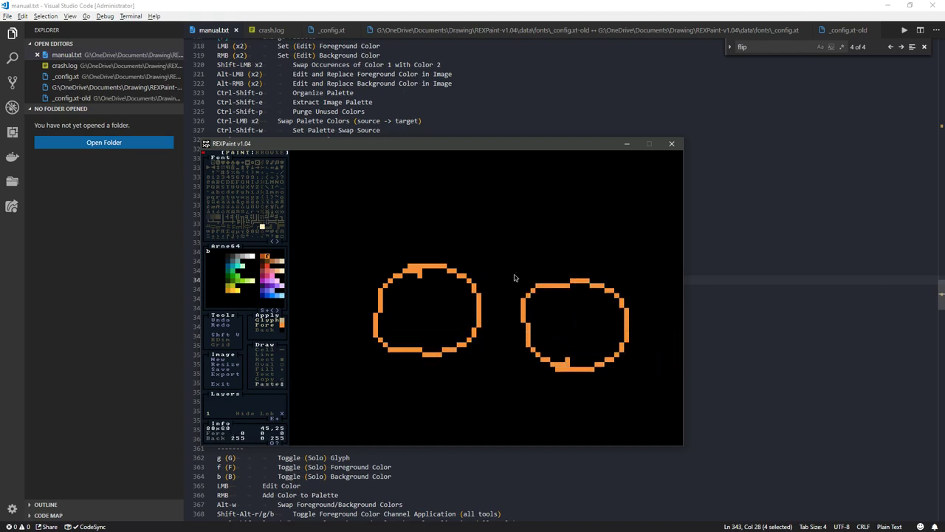
key(h)
key(v)
key(h)
key(v)
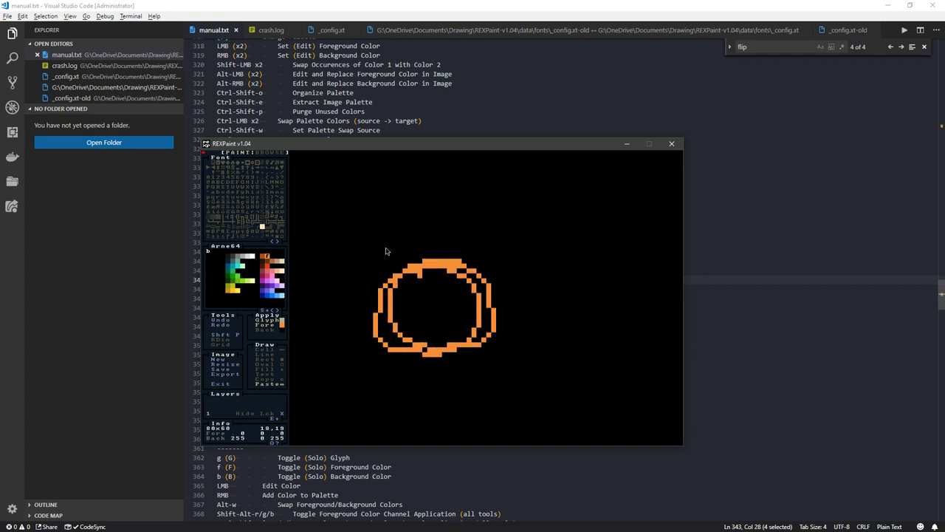
click(468, 253)
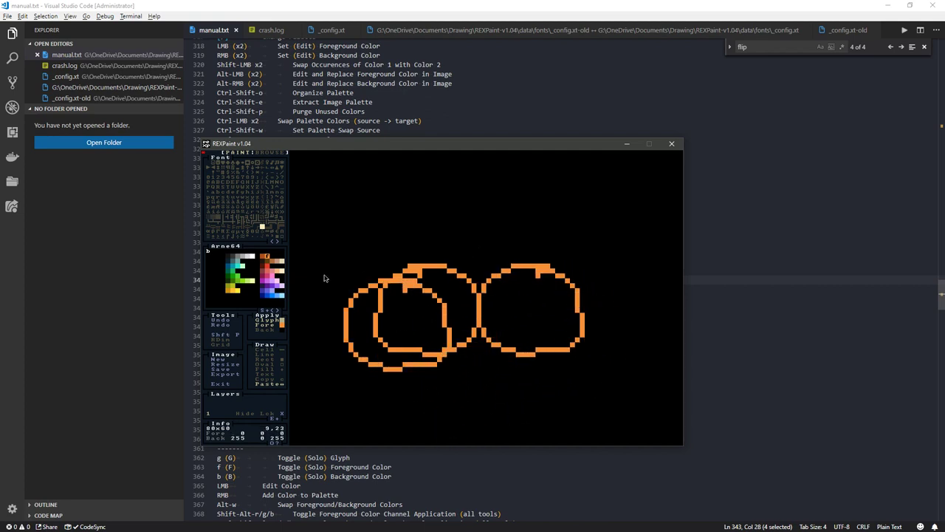
Draw a curved line across the inside of each circle and fill both upper sections with orange
click(264, 350)
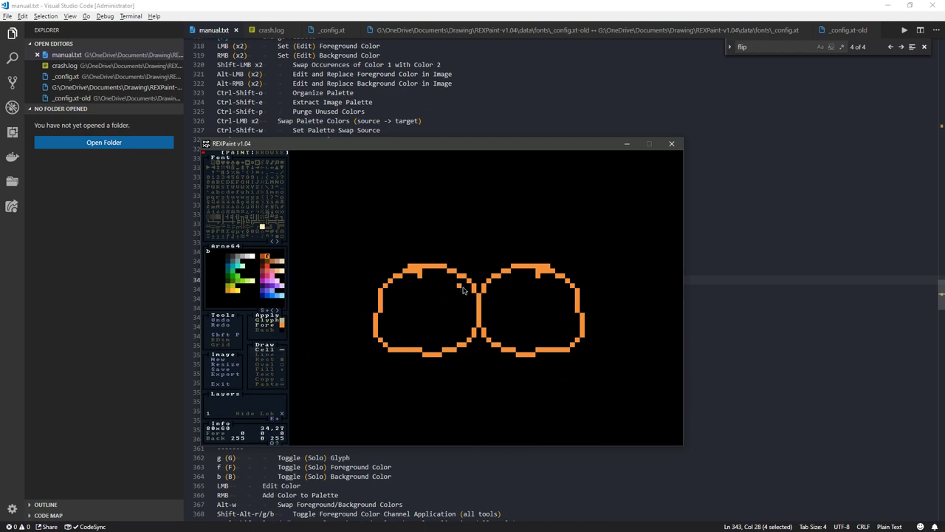
mouse_move(477, 299)
mouse_down()
mouse_move(423, 317)
mouse_move(385, 292)
mouse_move(490, 299)
mouse_move(542, 314)
mouse_move(571, 290)
mouse_up()
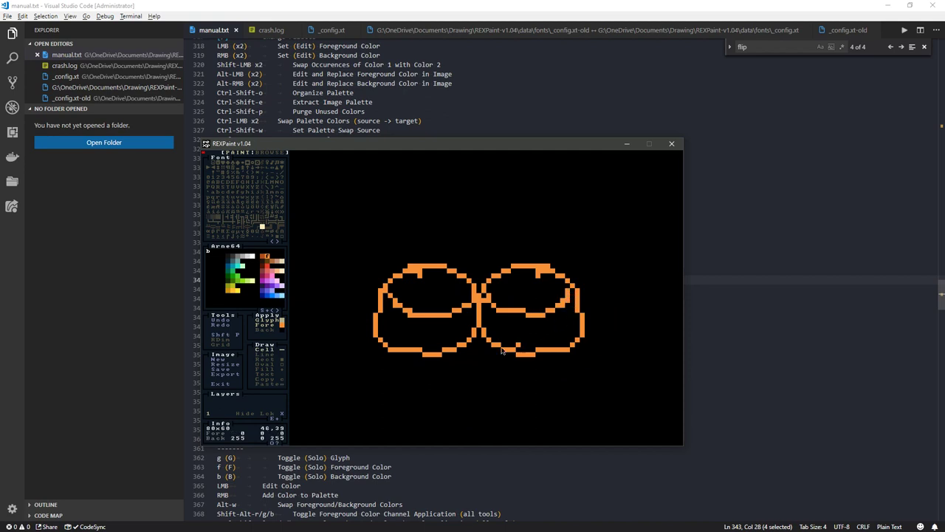
click(269, 369)
click(445, 292)
click(544, 285)
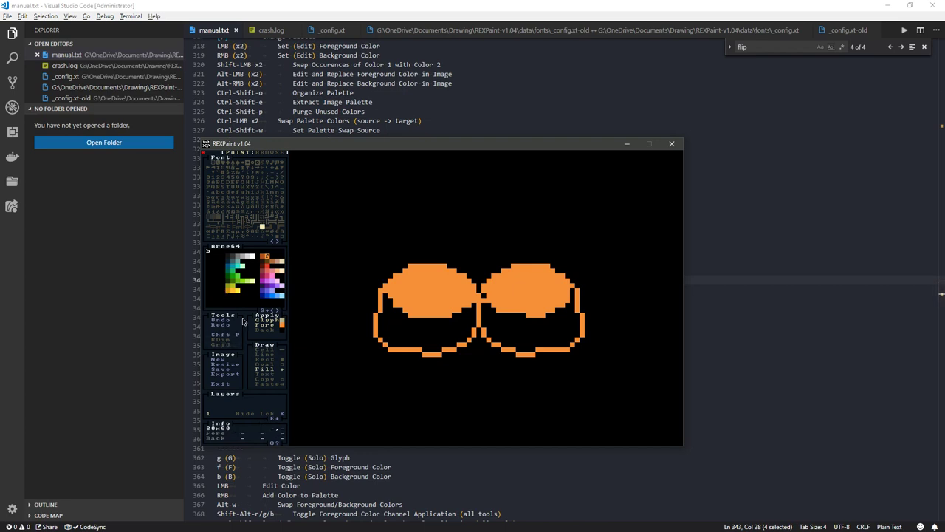
Try replacing the solid block glyph with a shaded glyph throughout the image and filling the surroundings, and undo the changes
shift+click(207, 220)
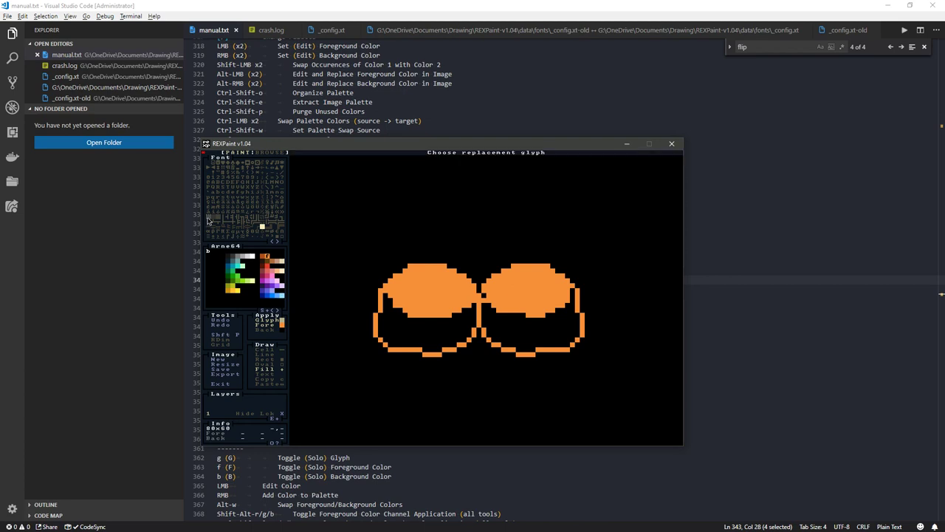
click(262, 228)
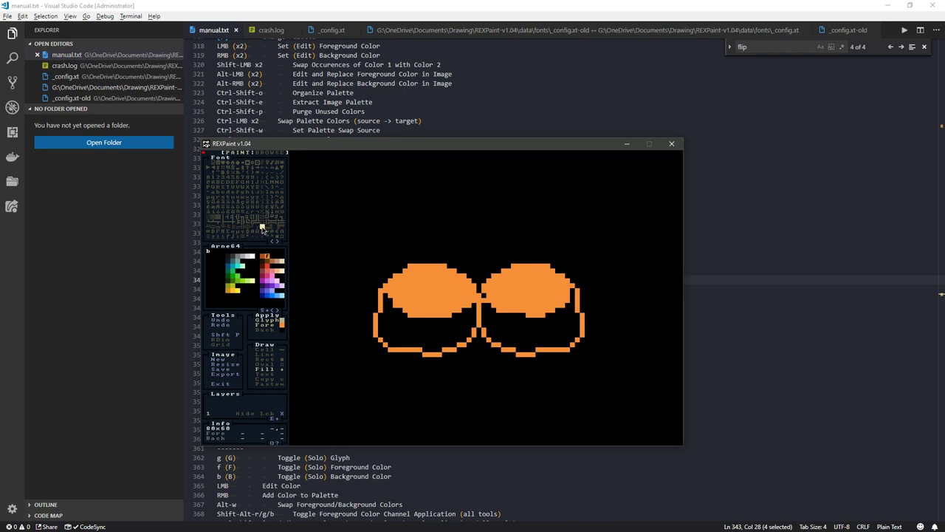
shift+click(262, 228)
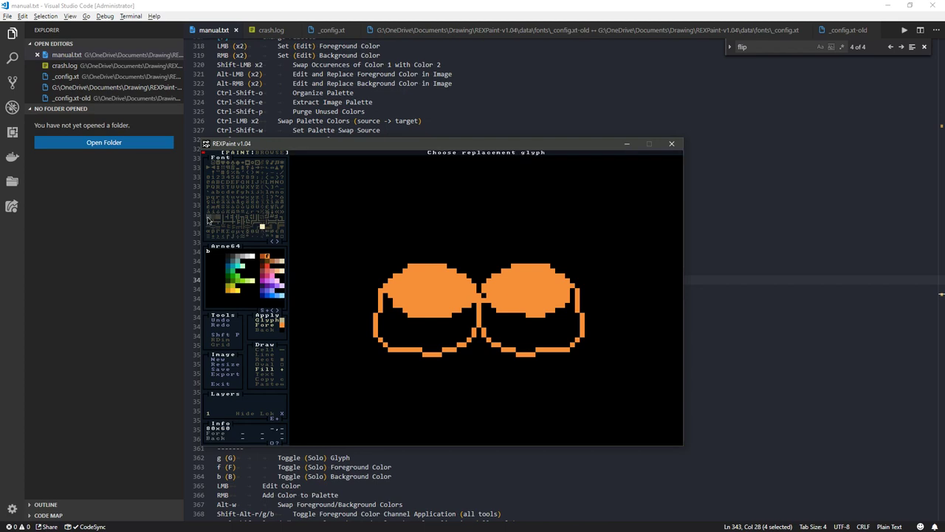
click(262, 228)
shift+click(261, 228)
click(208, 220)
click(331, 218)
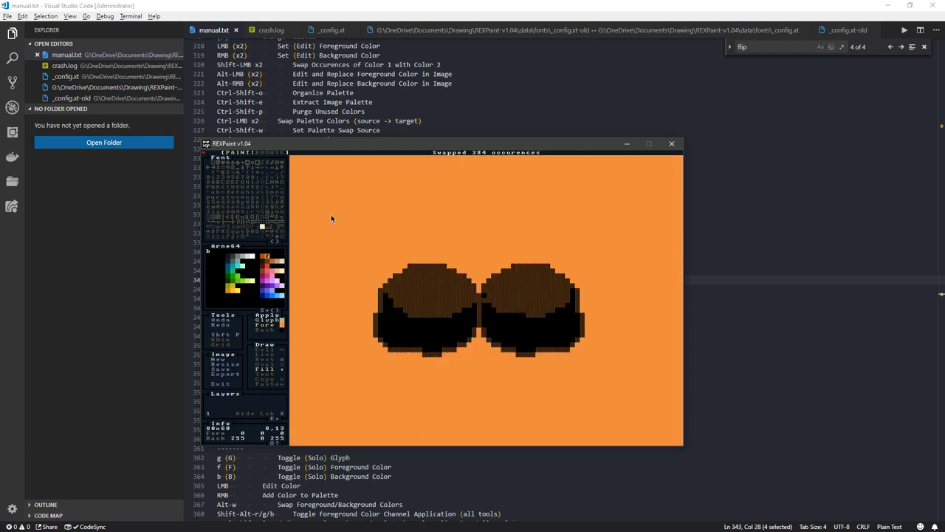
click(356, 340)
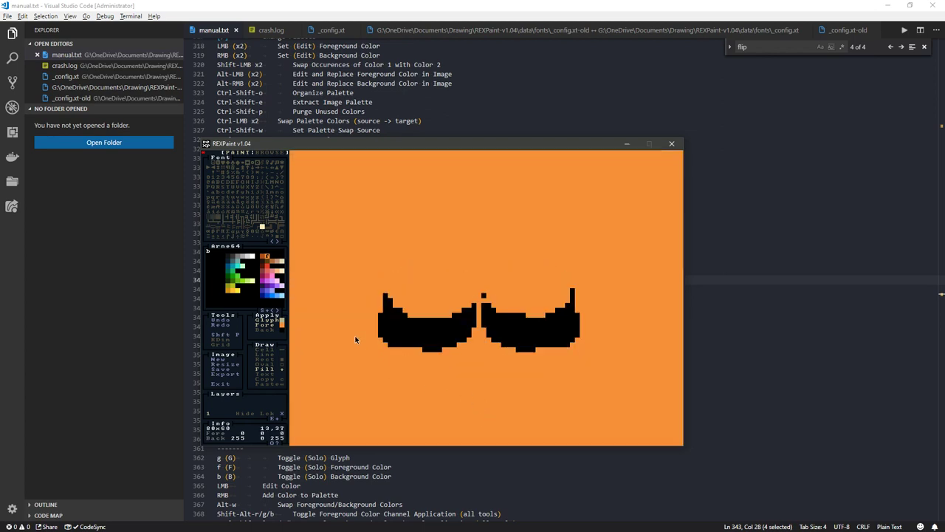
key(ctrl+z)
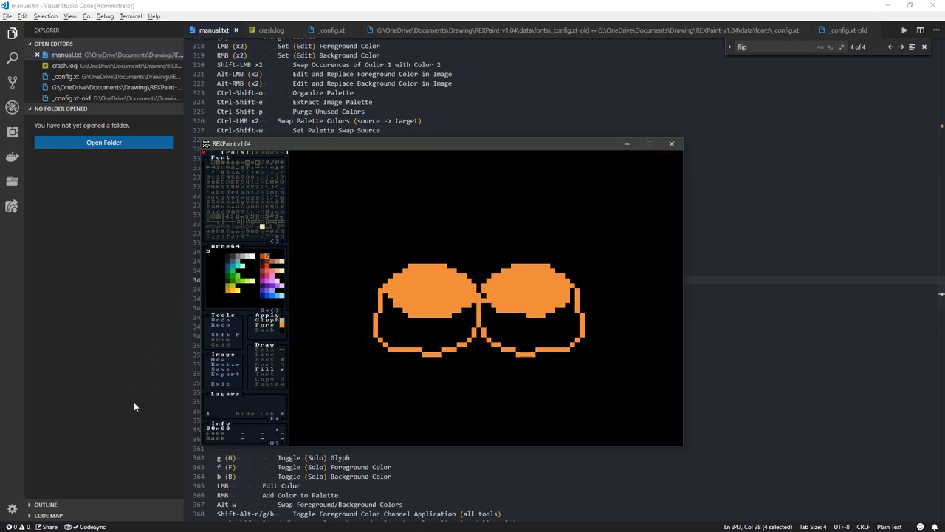
Draw two adjoining triangles above the circles with the Line drawing mode
click(266, 354)
mouse_move(326, 264)
mouse_down()
mouse_move(505, 189)
mouse_move(397, 189)
mouse_move(456, 251)
mouse_move(326, 264)
mouse_up()
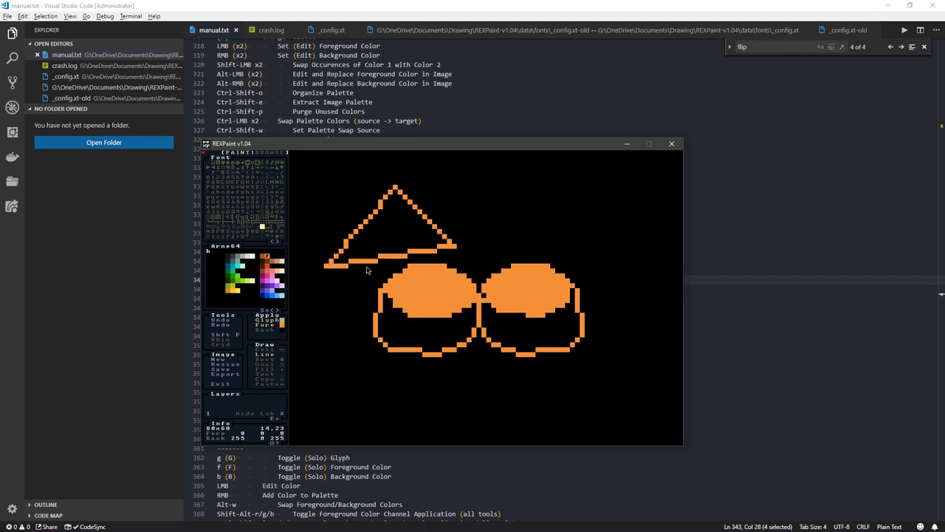
drag(399, 182, 458, 245)
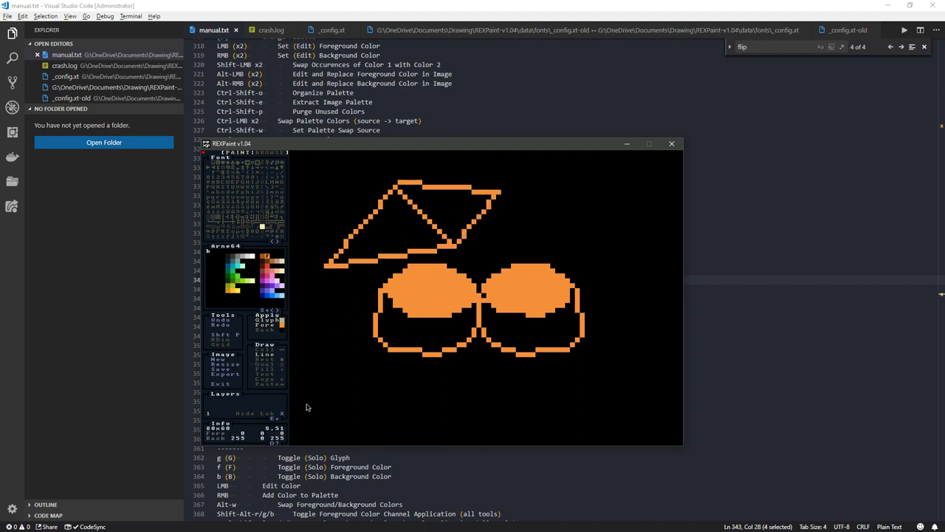
Write "Typing things!" below the circles and copy the text
click(265, 374)
click(270, 379)
drag(359, 382, 436, 387)
drag(360, 384, 436, 388)
key(c)
Start pasting the copied text and repeatedly toggle its horizontal flip
click(281, 387)
key(h)
key(h)
key(h)
key(h)
key(h)
key(h)
Paste many copies of the "Typing things!" text across the canvas and return to the Cell drawing mode
click(354, 391)
click(355, 401)
click(502, 376)
click(468, 397)
click(476, 366)
click(340, 354)
click(374, 280)
click(492, 246)
click(566, 295)
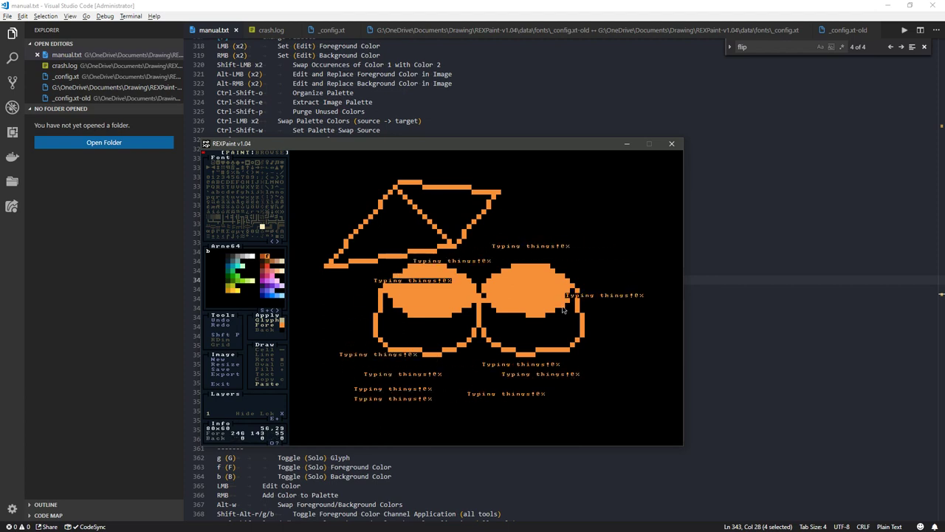
click(512, 319)
click(370, 300)
click(453, 304)
click(300, 324)
click(462, 250)
click(466, 319)
click(486, 339)
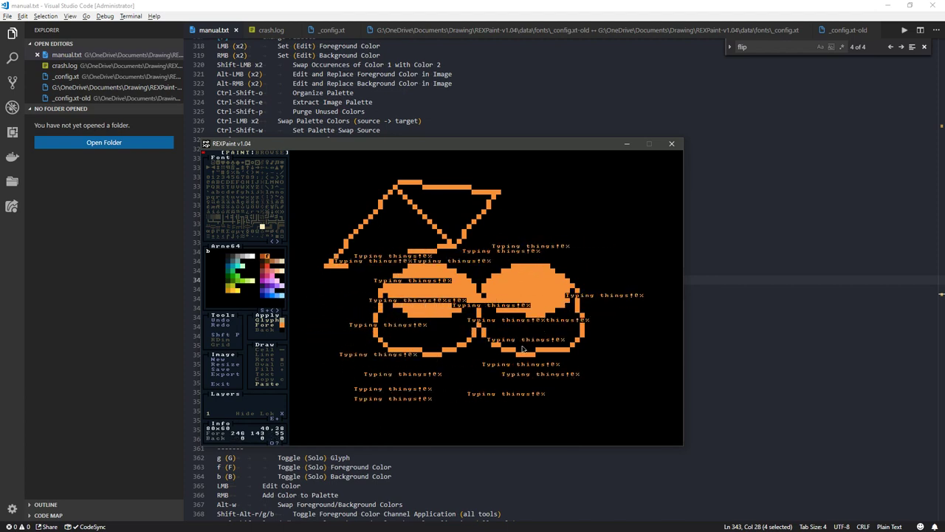
click(511, 191)
click(555, 216)
click(359, 167)
click(320, 187)
click(314, 211)
click(339, 254)
click(395, 315)
click(408, 320)
click(428, 344)
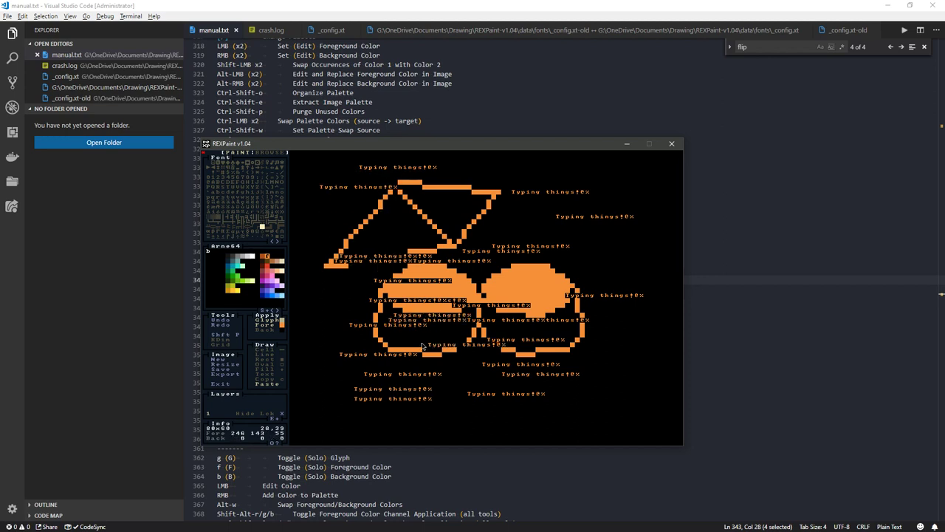
click(408, 339)
click(359, 271)
click(389, 240)
click(394, 227)
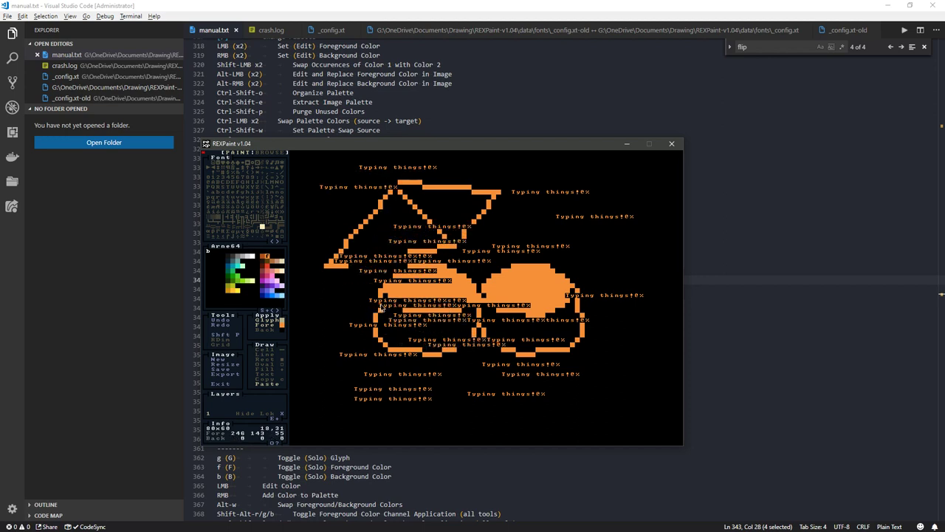
click(271, 350)
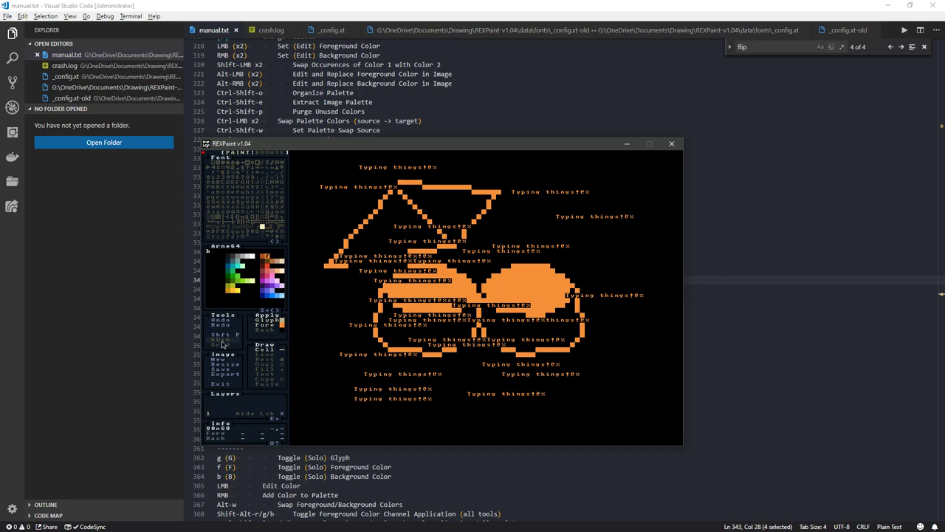
Switch to the manual in Visual Studio Code, search it for "rdim", and clear the search term
click(457, 107)
key(ctrl+f)
text(rd)
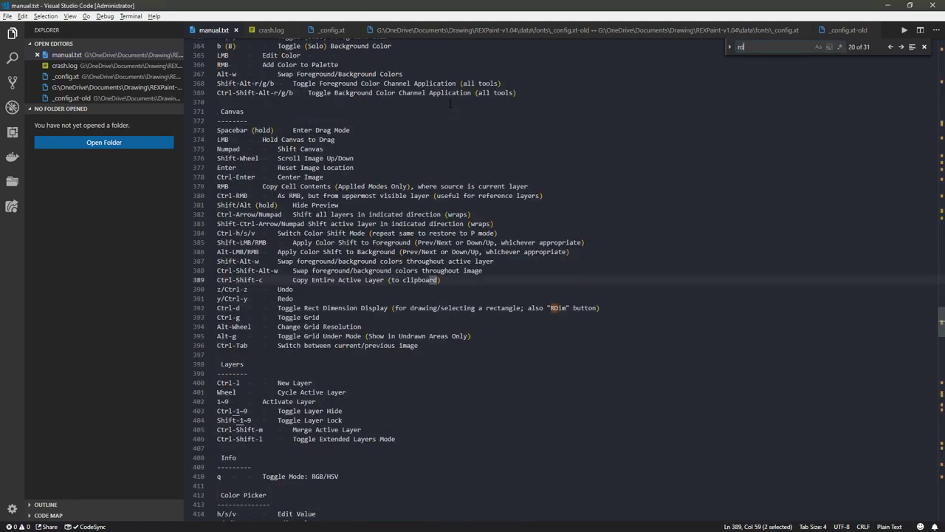
text(im)
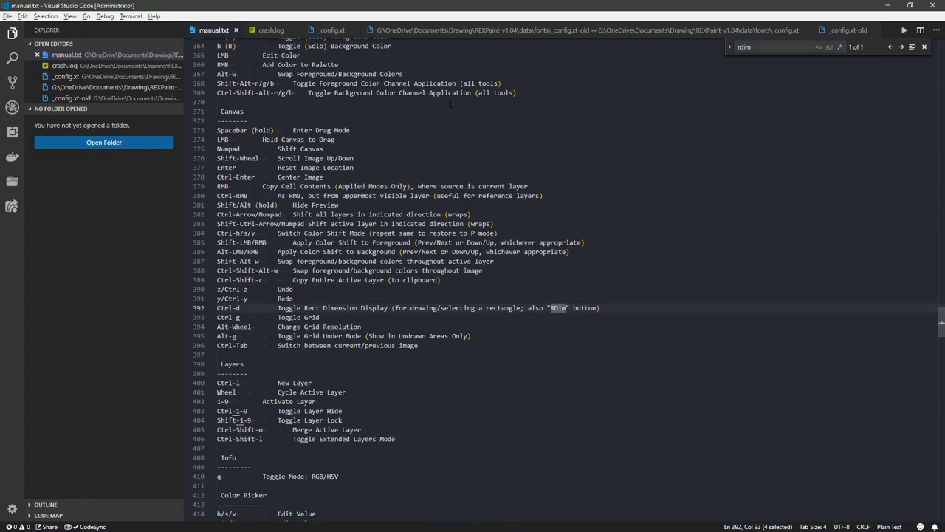
key(BackSpace)
key(BackSpace)
key(BackSpace)
key(BackSpace)
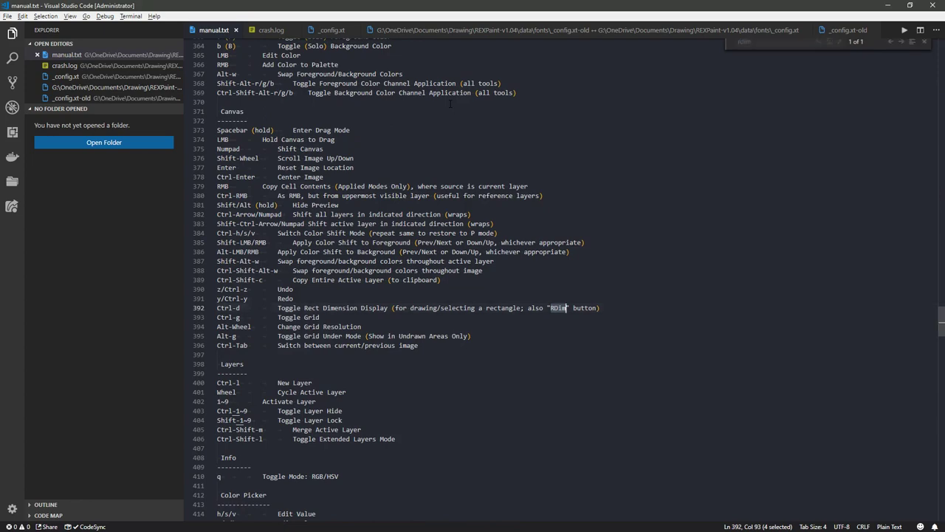
Search the manual for "rect" and read the rectangle entry and the rest of the Draw Modes section
text(rect)
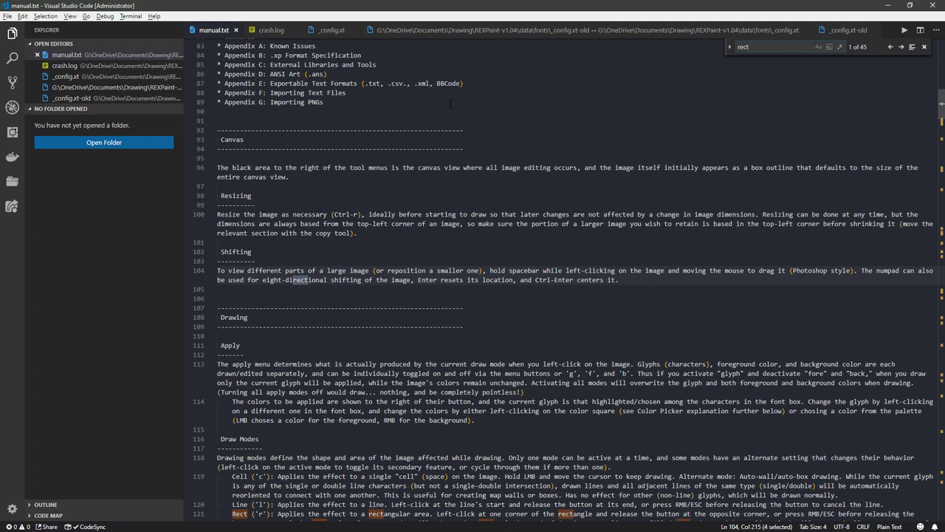
key(Return)
key(Return)
key(Return)
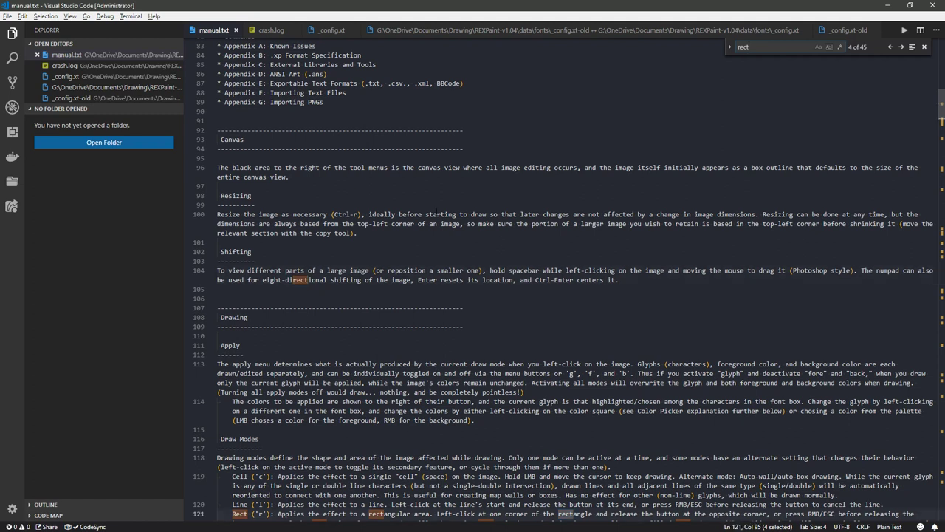
scroll(428, 234, down, 4)
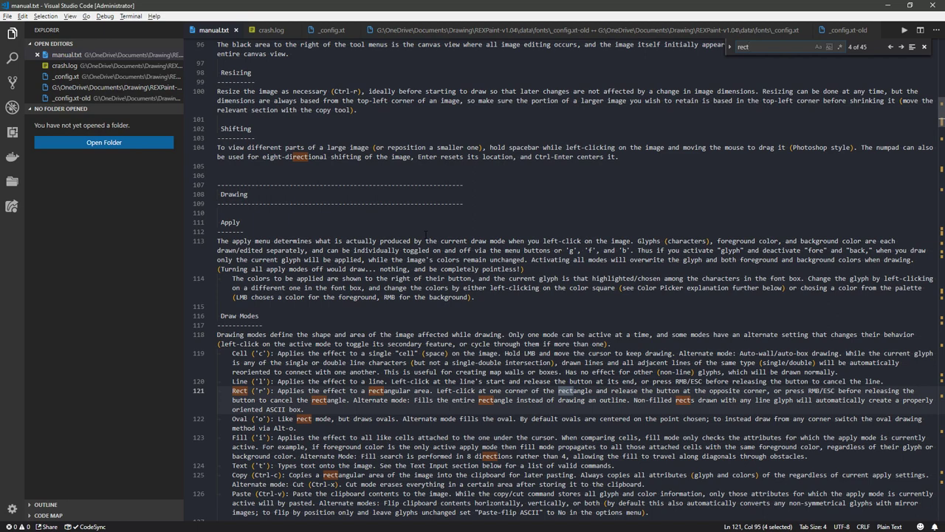
scroll(425, 234, down, 3)
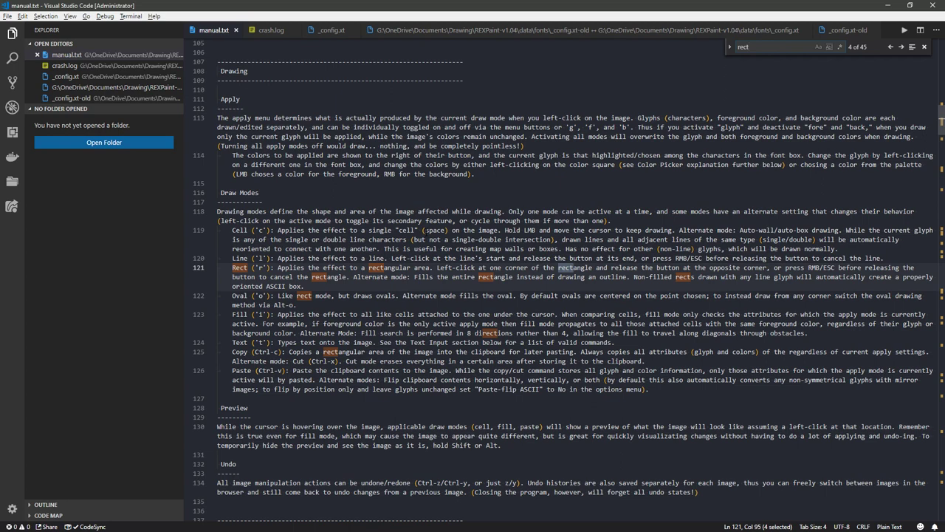
Step through the following "rect" matches in the manual, from the Draw Modes section to the Canvas command list
key(Return)
key(Return)
key(Return)
key(Return)
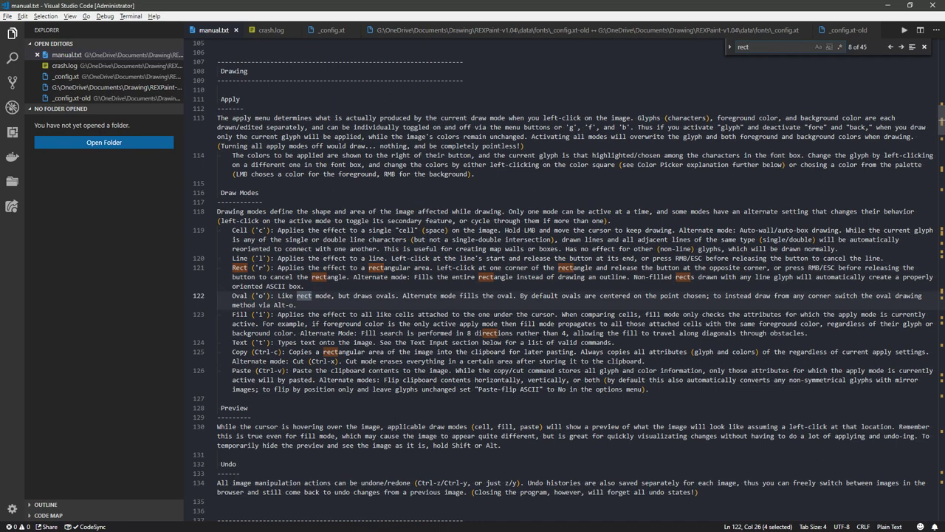
key(Return)
key(Return)
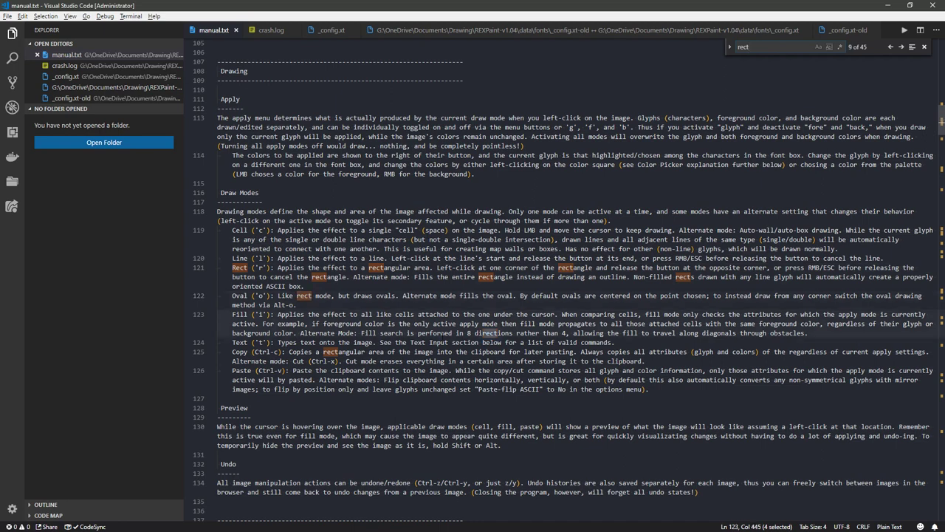
key(Return)
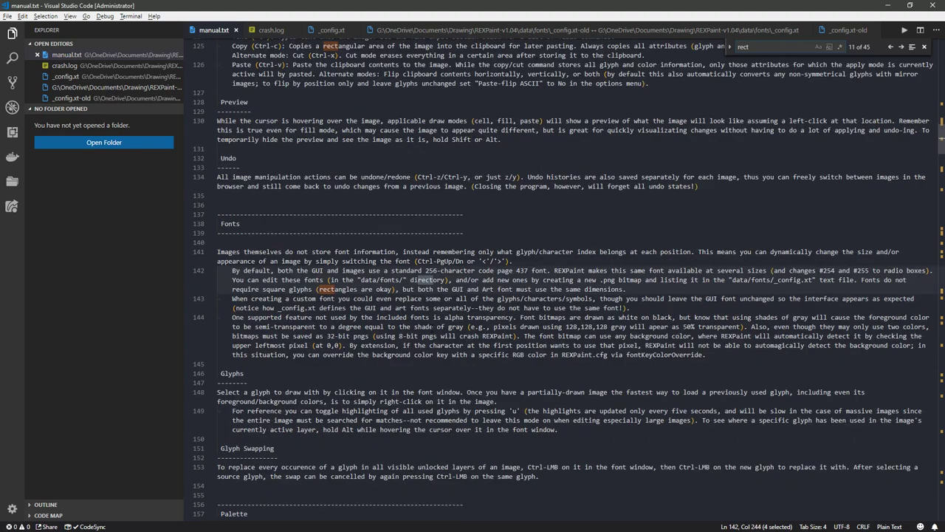
key(Return)
key(Return)
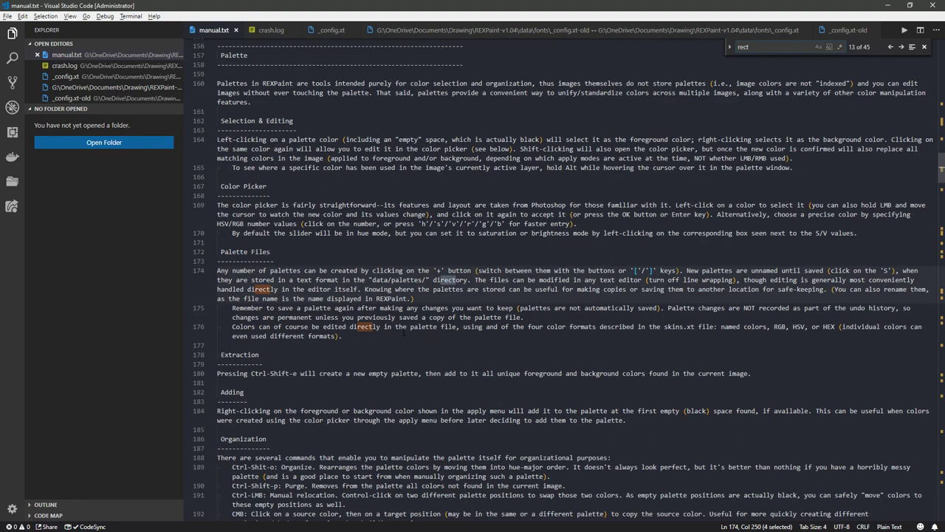
key(Return)
key(Return)
key(Return)
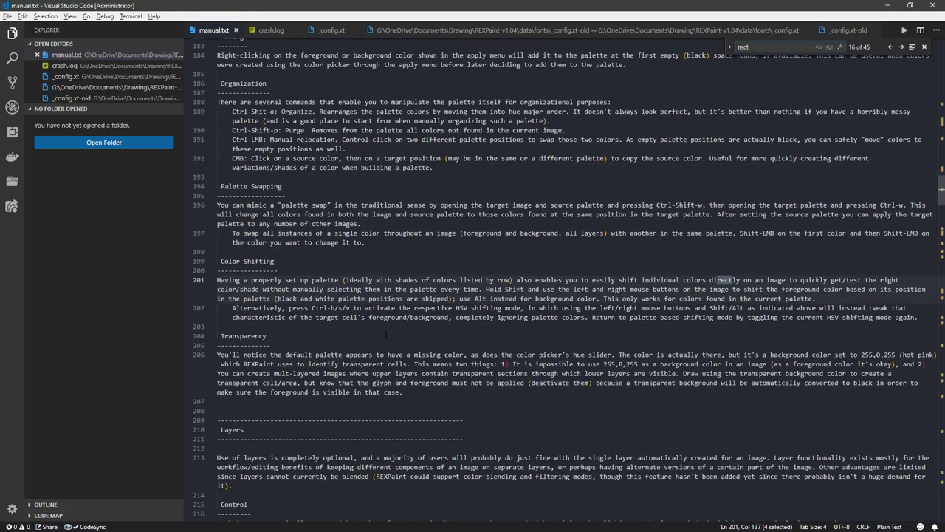
key(Return)
scroll(384, 336, down, 4)
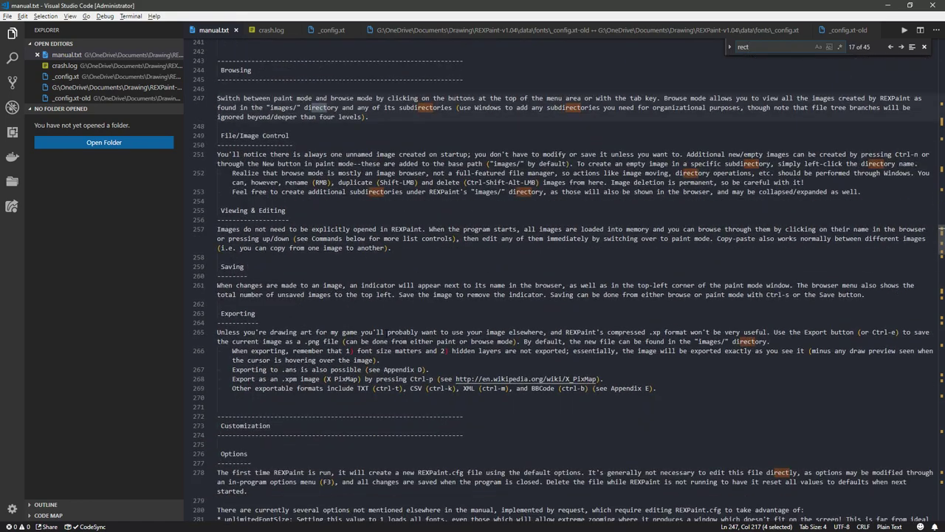
key(Return)
key(Return)
key(Return)
key(Return)
key(Return)
key(Return)
key(Return)
key(Return)
key(Return)
key(Return)
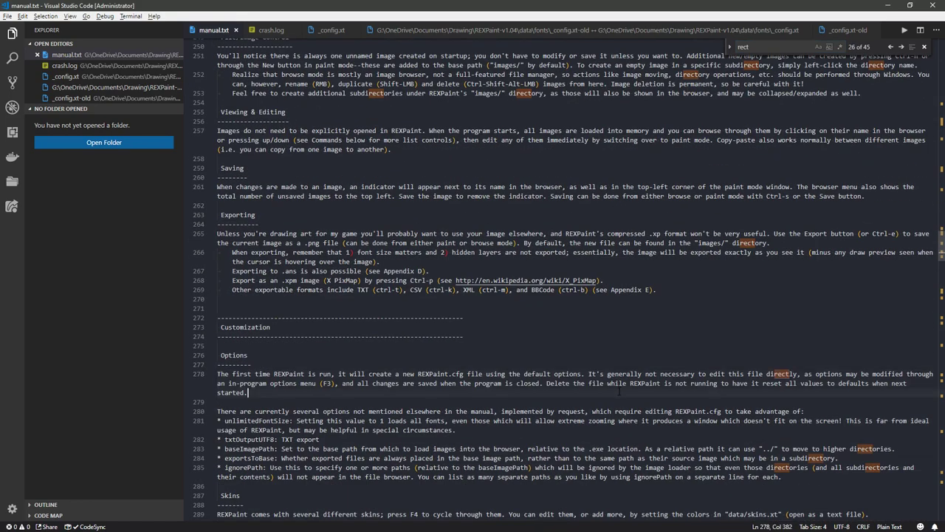
key(Return)
key(Return)
key(Return)
key(Return)
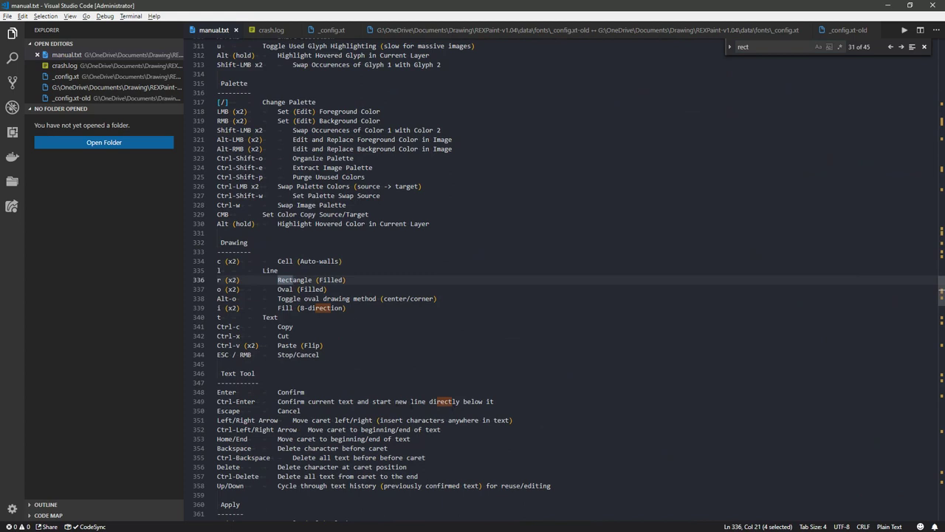
key(Return)
key(Return)
key(Return)
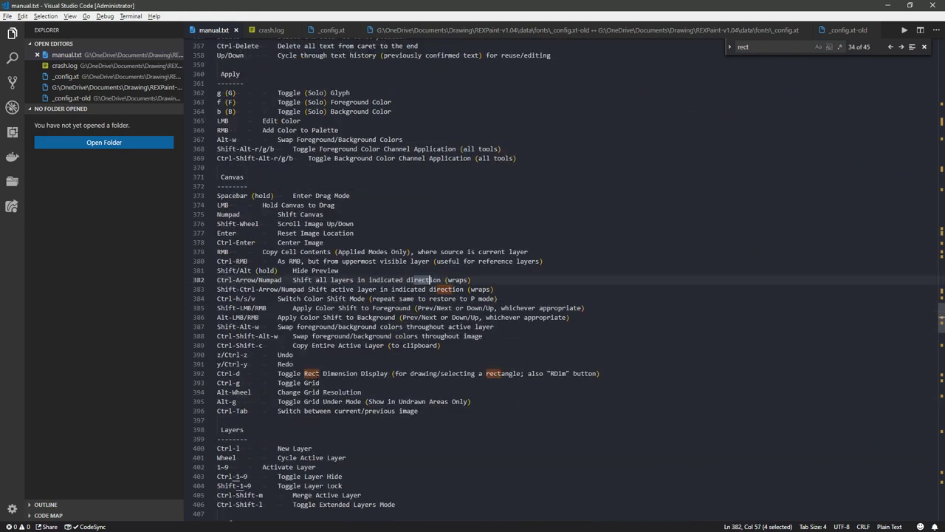
Search the manual for "Dimension", taken from the Toggle Rect Dimension Display entry, and cycle through its matches
click(346, 373)
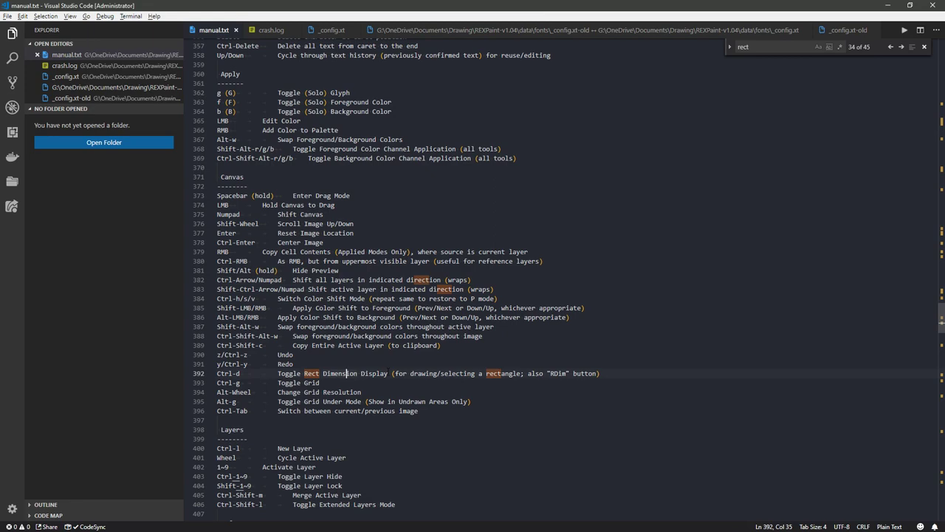
double_click(347, 373)
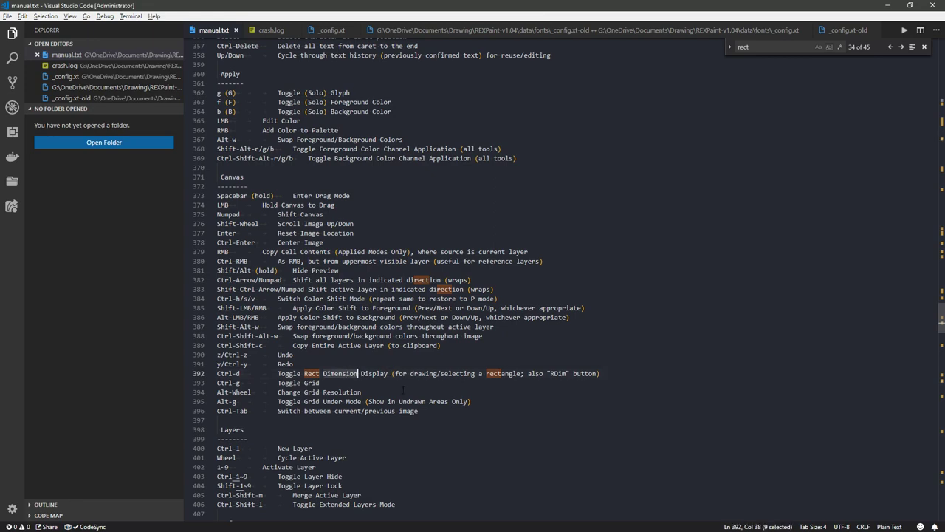
key(ctrl+f)
key(Return)
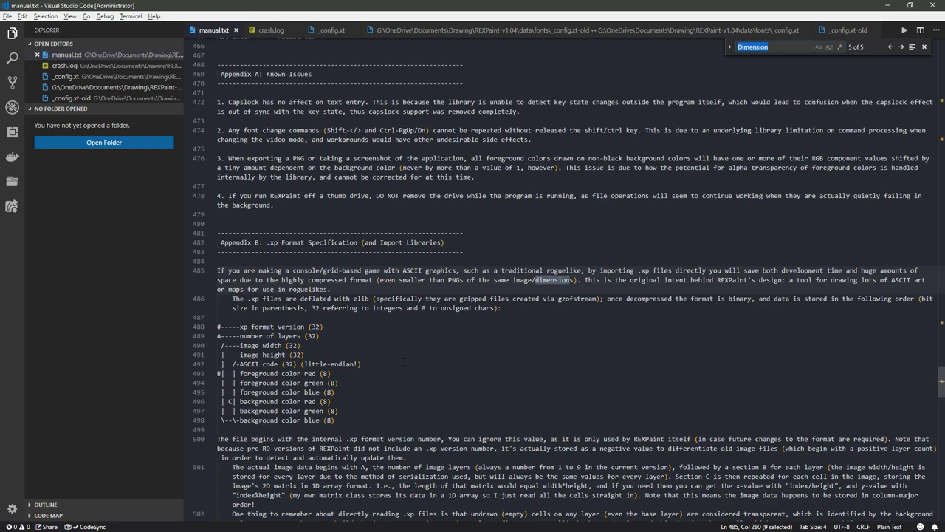
key(Return)
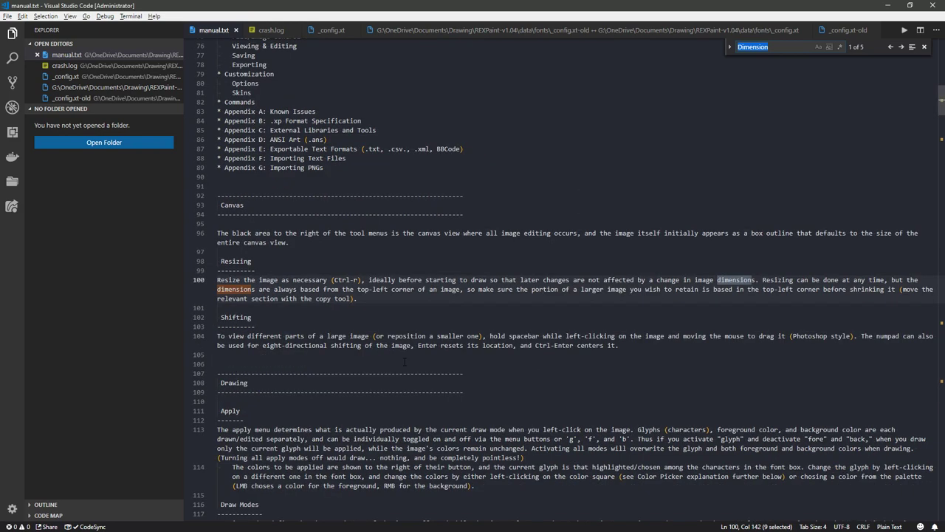
key(Return)
key(Return)
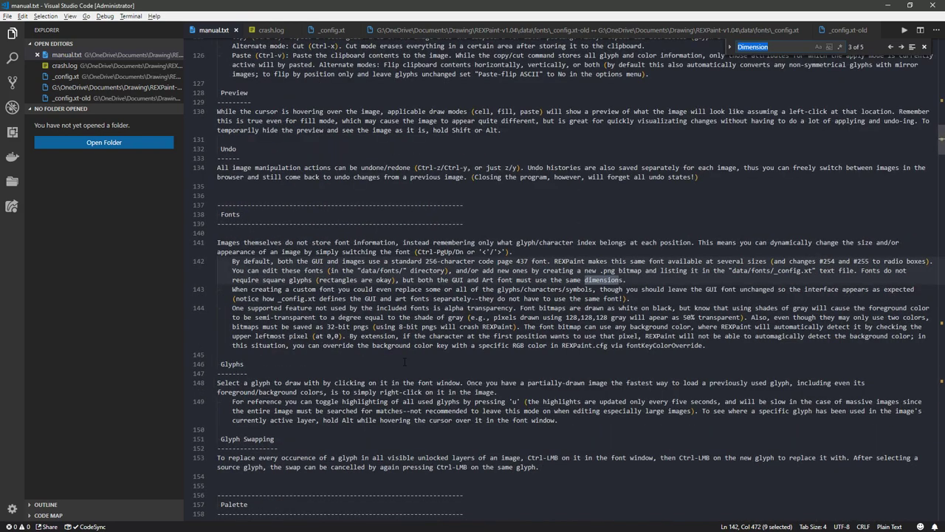
key(Return)
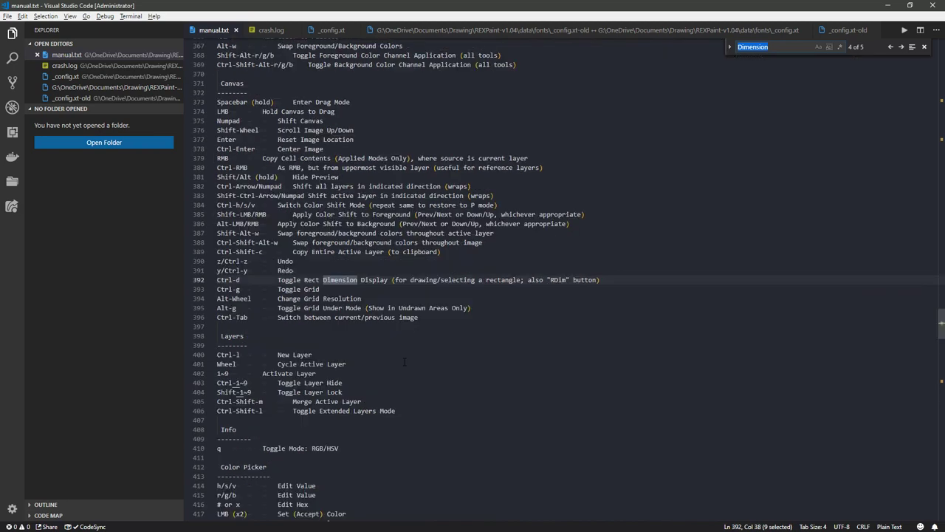
Switch to REXPaint and draw three filled rectangles over the artwork in Rect mode to try out the RDim dimension display
click(529, 292)
key(alt+Tab)
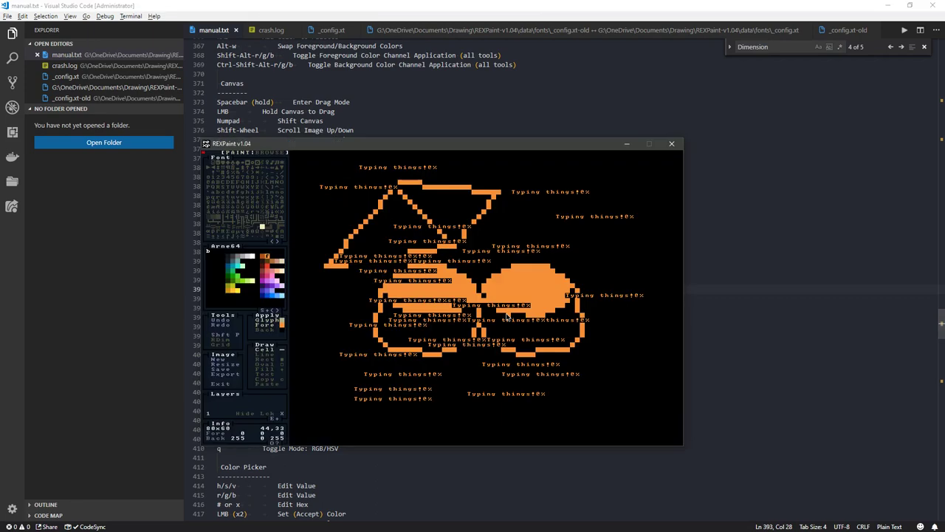
click(264, 359)
drag(312, 373, 438, 415)
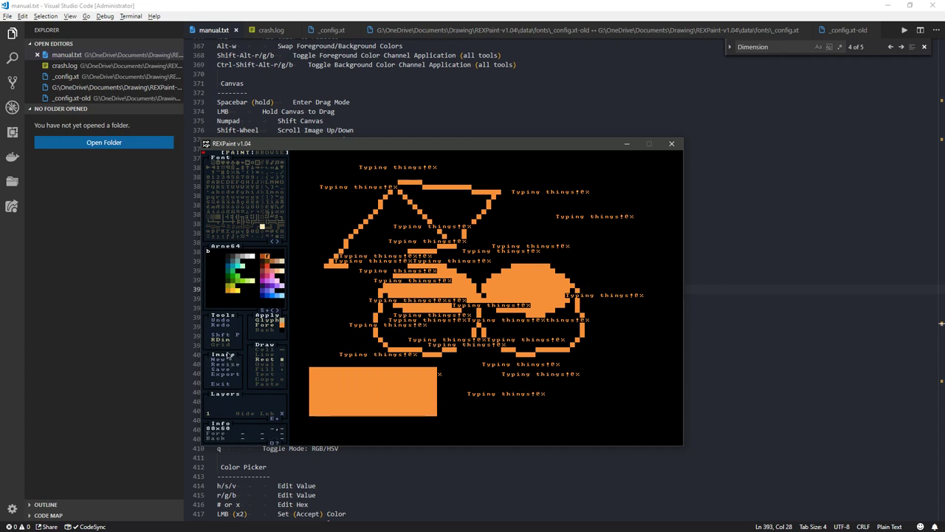
drag(493, 344, 600, 407)
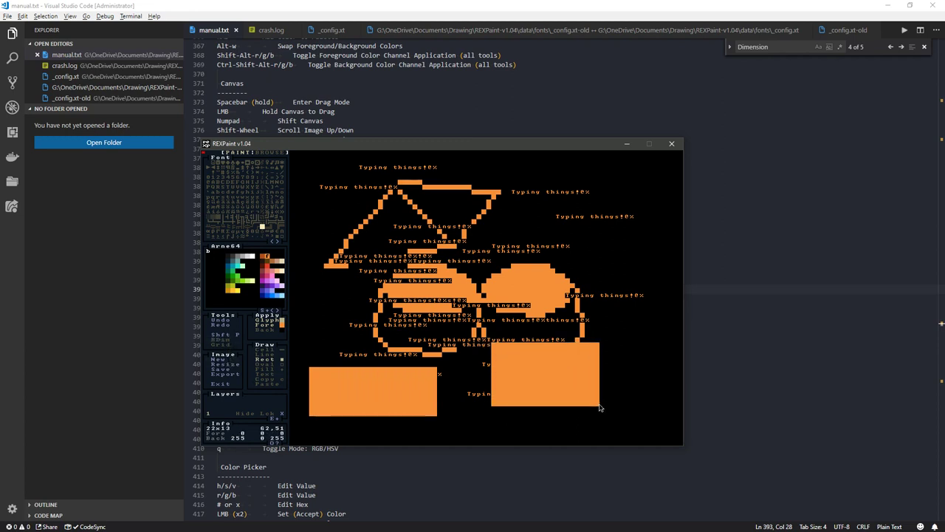
drag(512, 205, 609, 294)
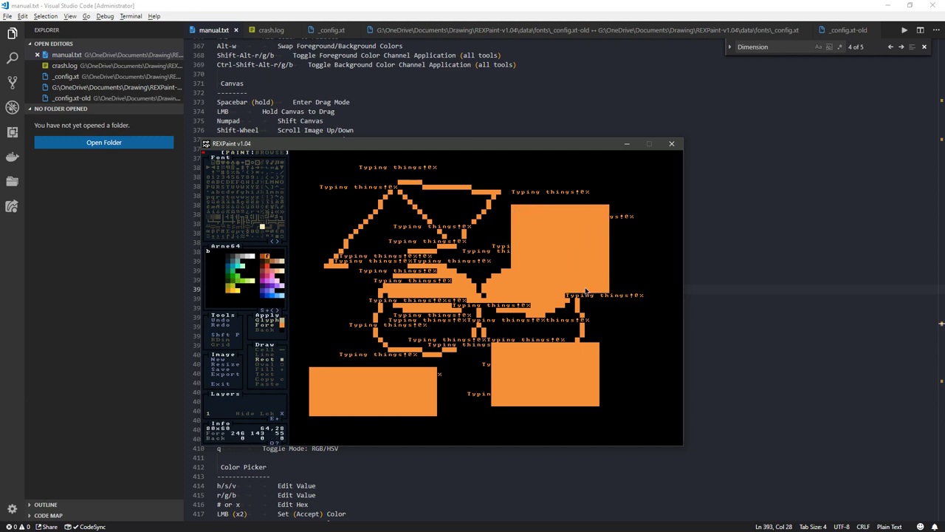
Create a new image and draw two filled orange rectangles side by side
click(225, 359)
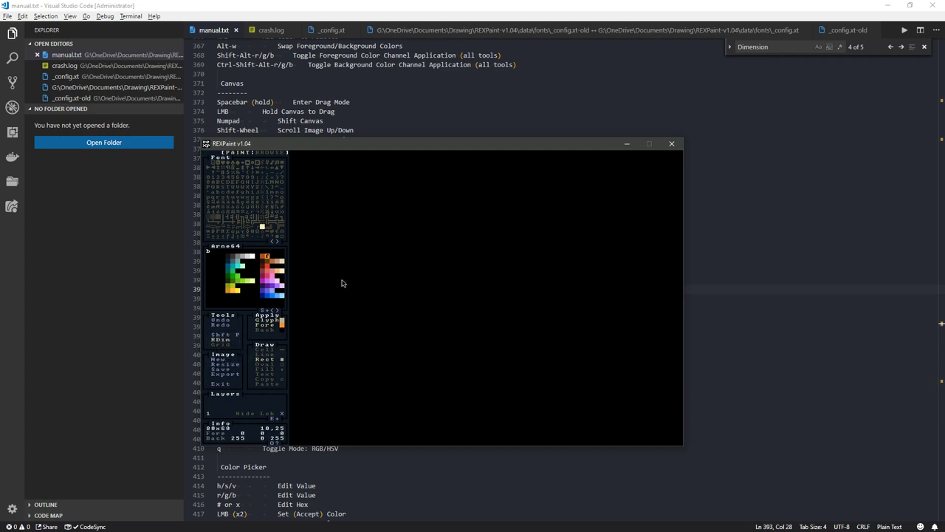
drag(342, 280, 457, 381)
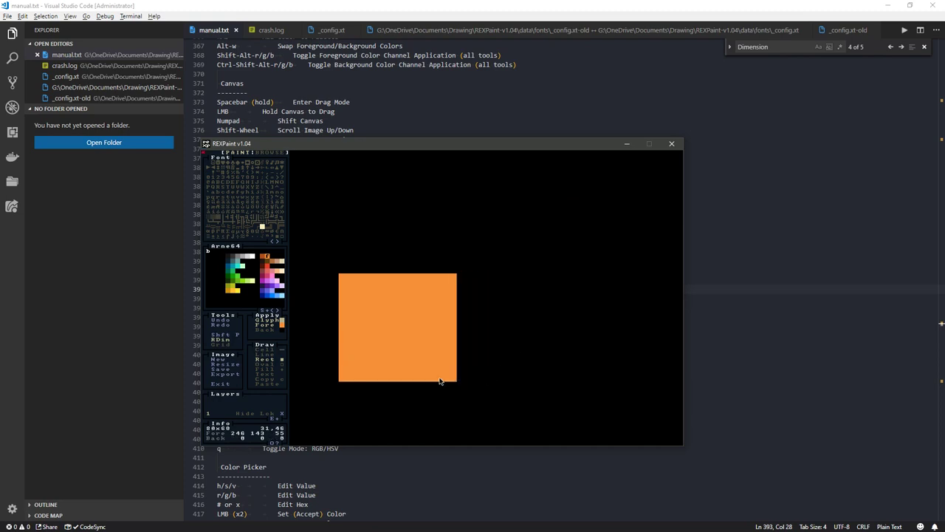
drag(488, 270, 585, 373)
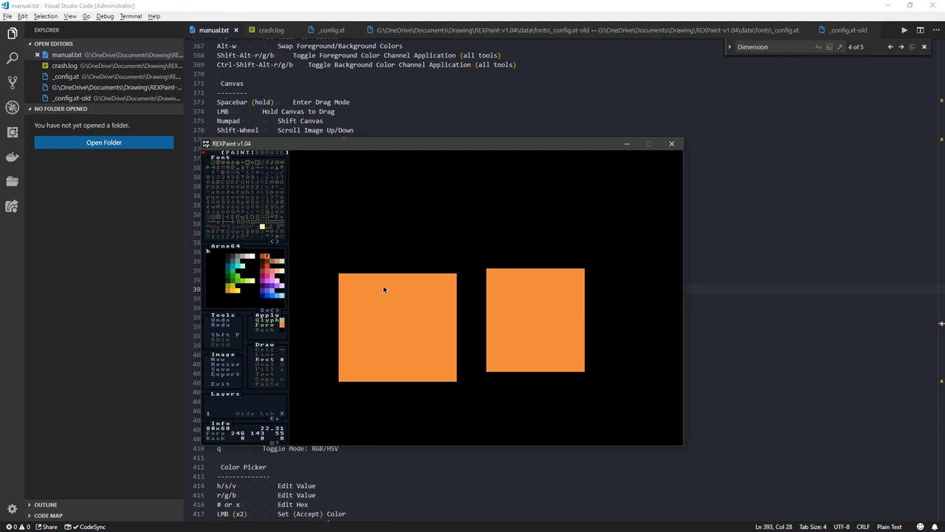
Switch back to the manual in Visual Studio Code, search it for "Shift-P", and go through the matches
click(408, 95)
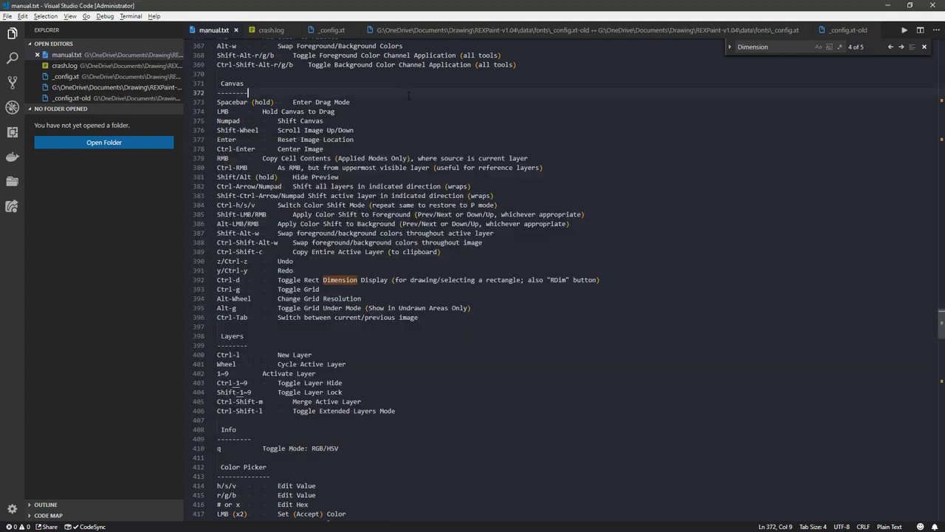
scroll(398, 309, down, 7)
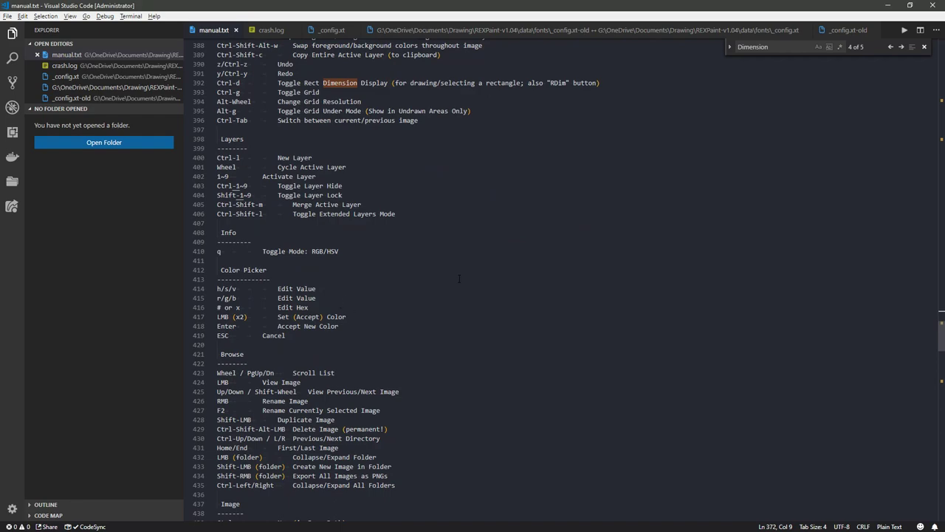
key(ctrl+f)
text(Shift)
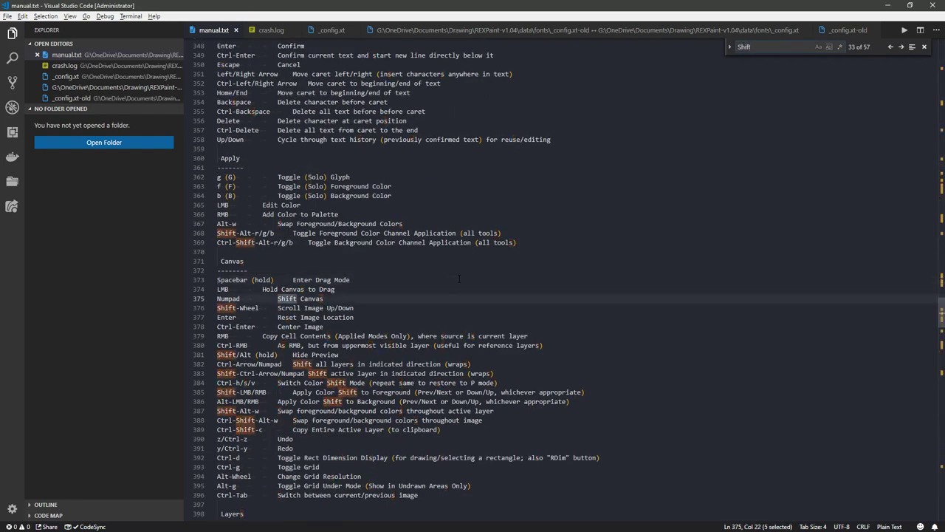
text(-p)
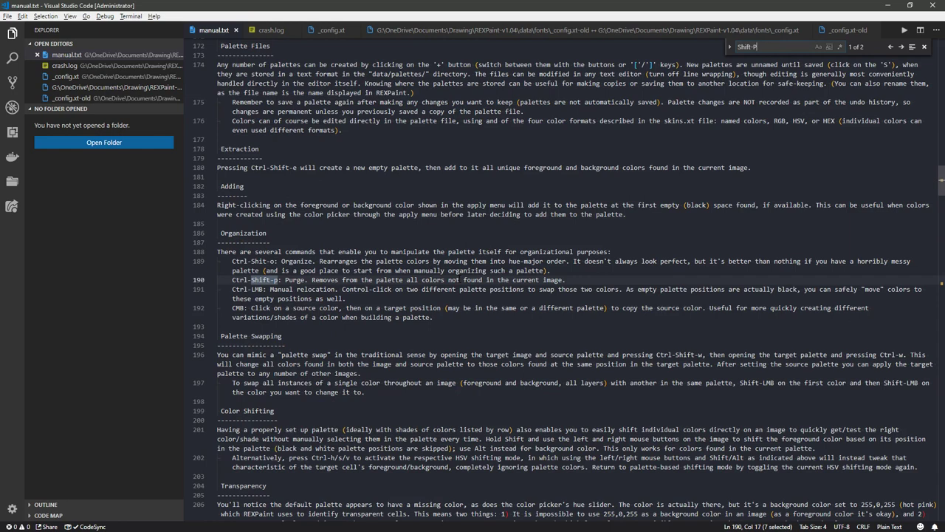
key(Return)
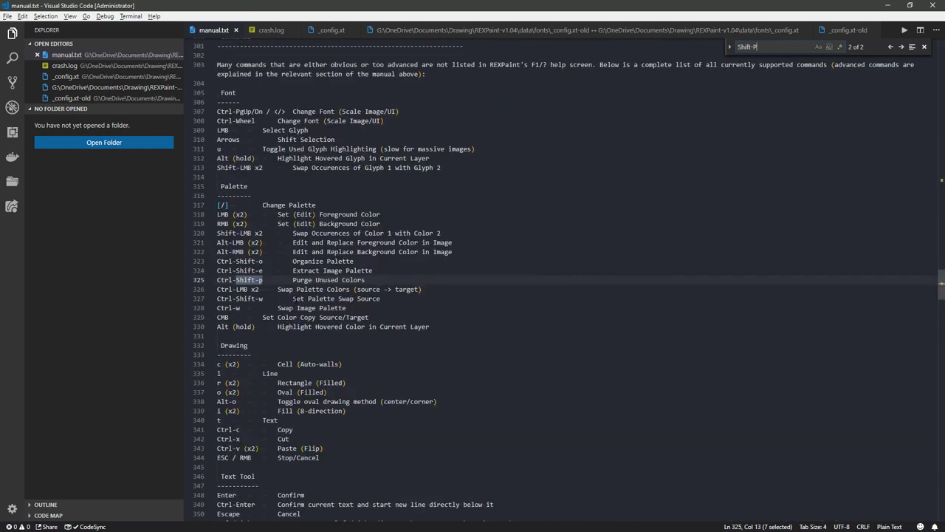
key(Return)
key(Return)
Check how the Shft P tool is labelled in REXPaint, and search the manual for "Shft-P"
key(alt+Tab)
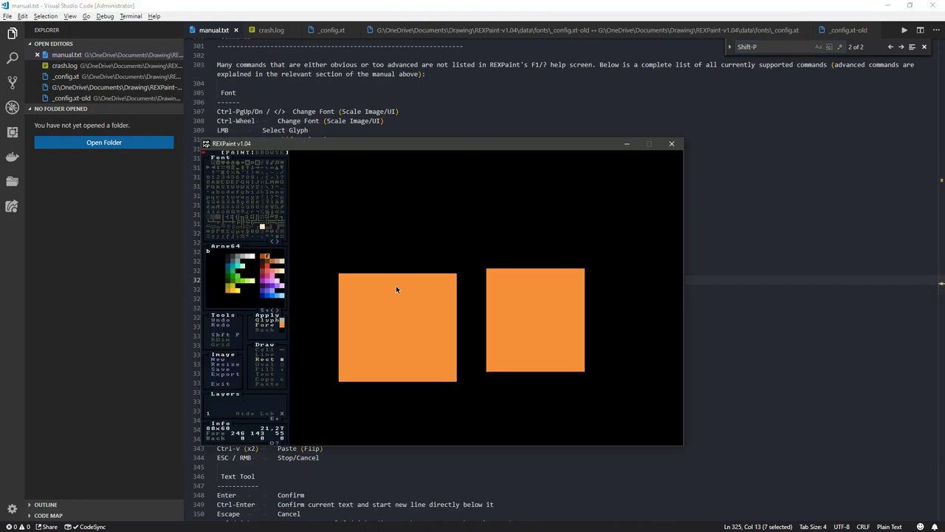
key(alt+Tab)
text(Shf)
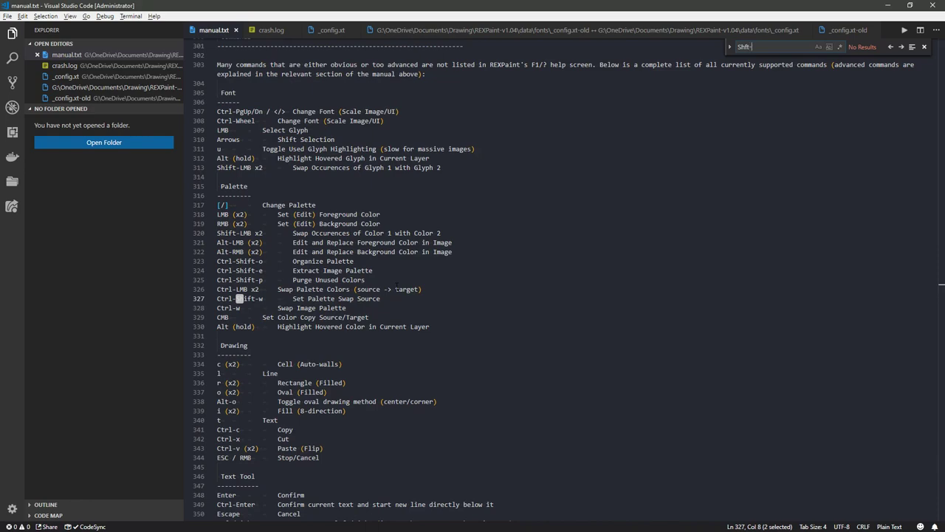
Switch to REXPaint, read its command help screen, and close it again
key(alt+Tab)
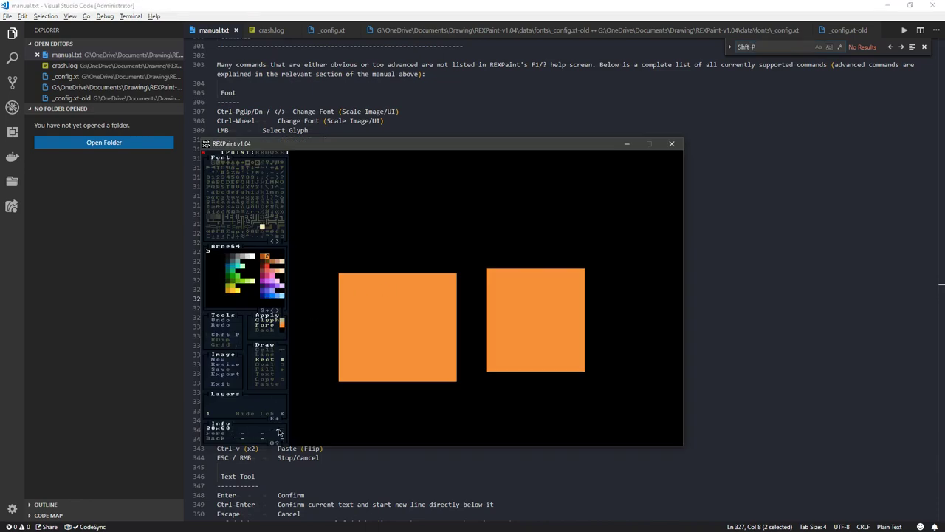
click(278, 442)
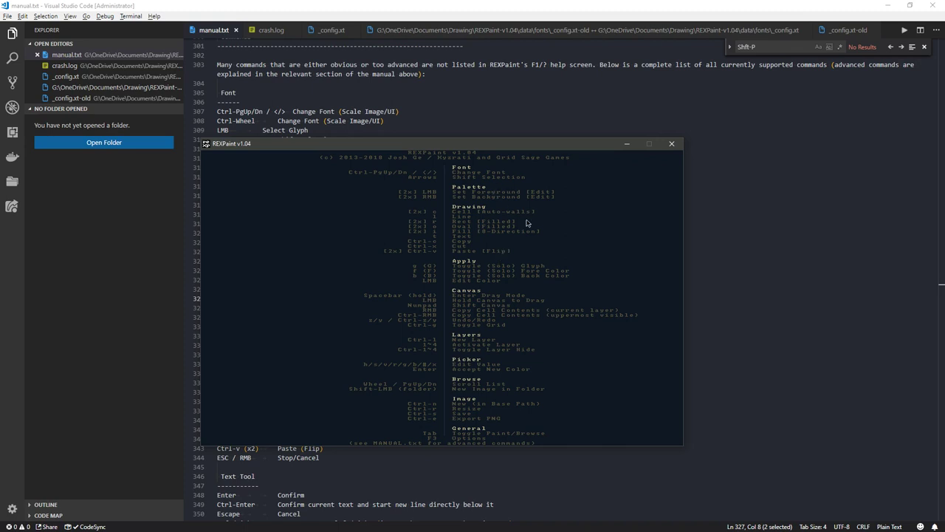
click(529, 280)
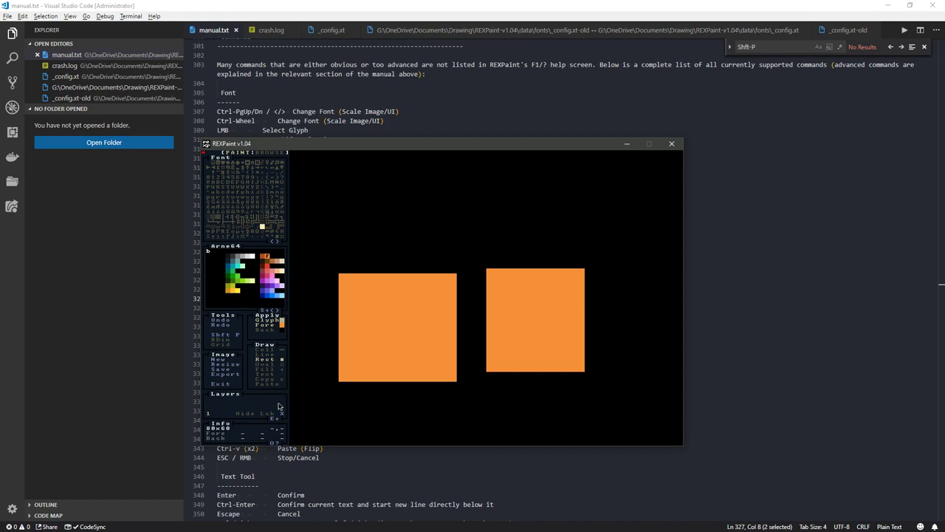
Change the Palette setting in REXPaint's options to the palette named "Palette"
click(273, 442)
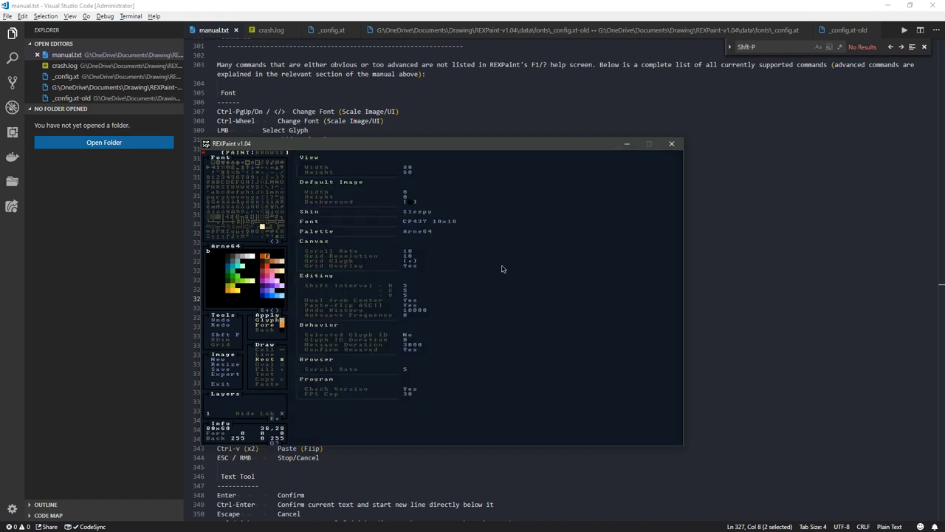
click(428, 231)
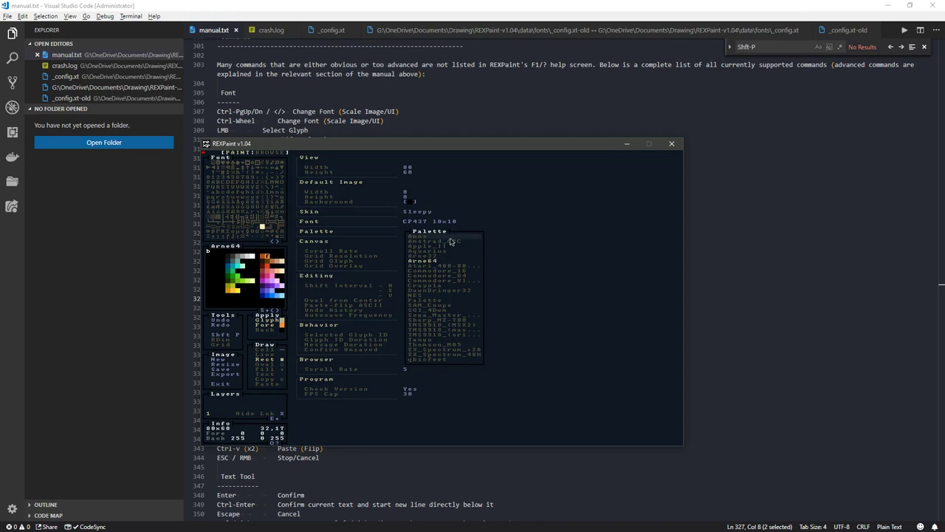
click(457, 299)
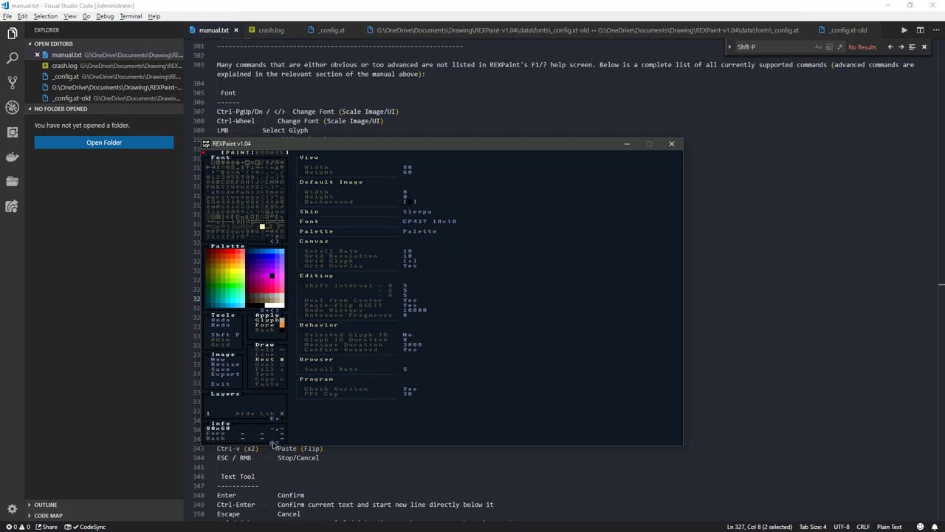
Close the options, and check the RGB values of the black palette swatch and its magenta neighbour without changing them
key(Escape)
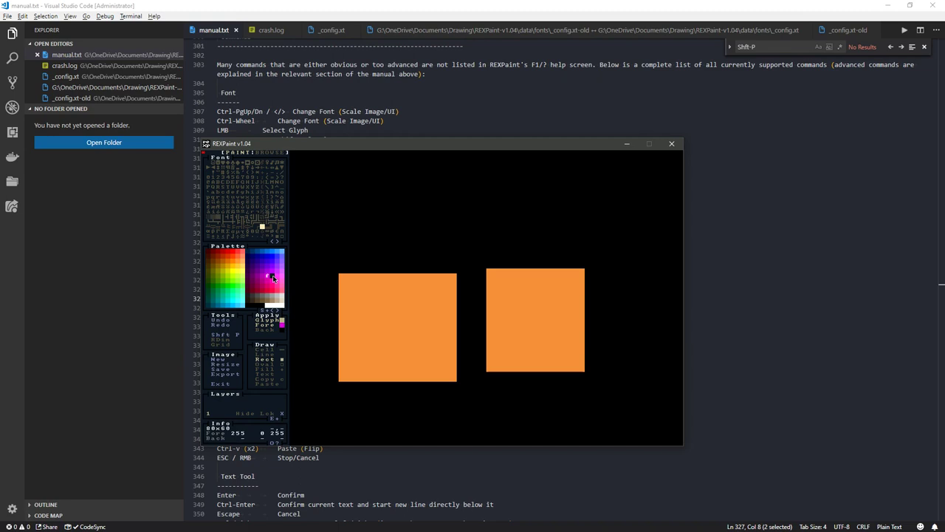
double_click(272, 278)
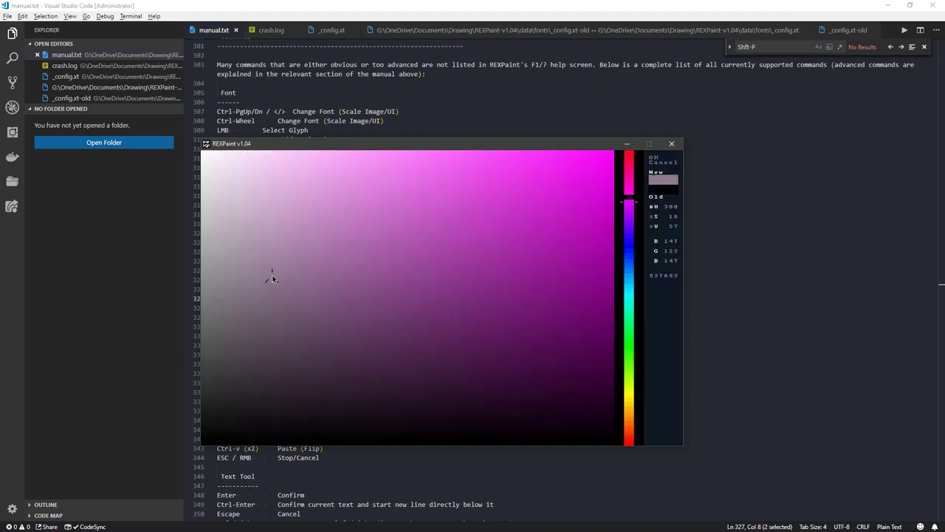
click(657, 163)
click(270, 277)
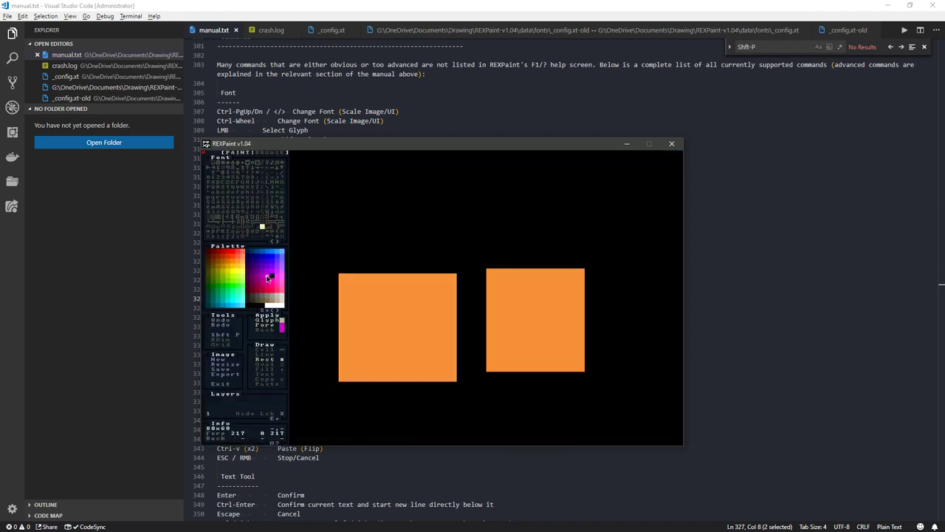
double_click(272, 277)
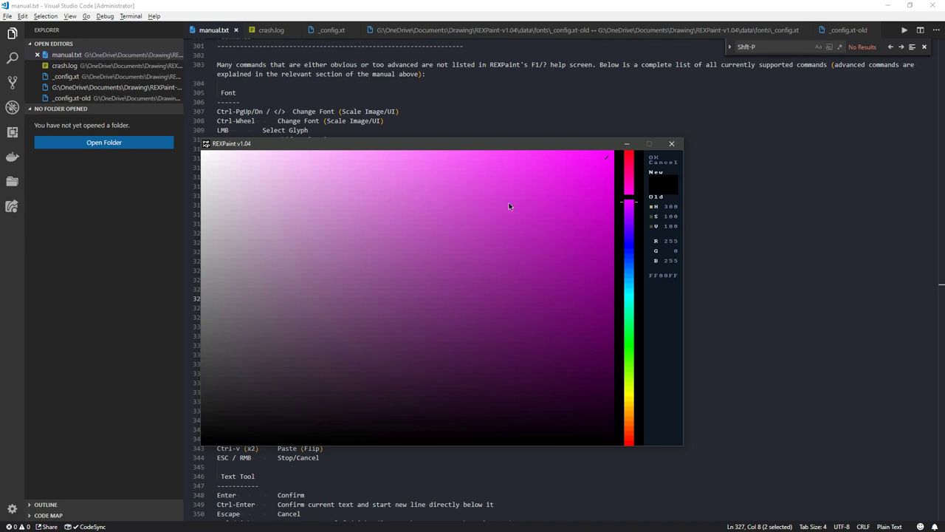
click(656, 163)
click(269, 277)
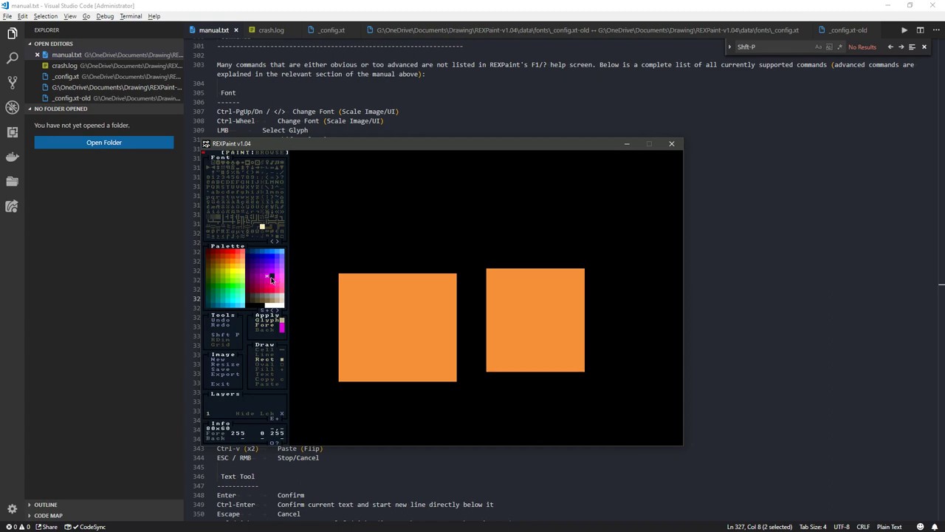
Recolour the black swatch in the palette's magenta area, giving it a red value of 217, and accept the colour
double_click(271, 278)
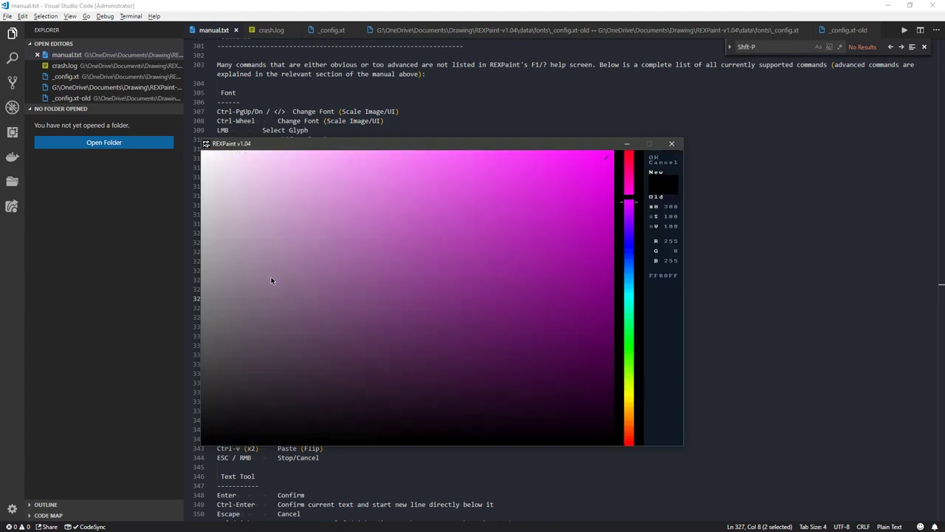
click(670, 241)
text(2177)
click(669, 264)
click(653, 157)
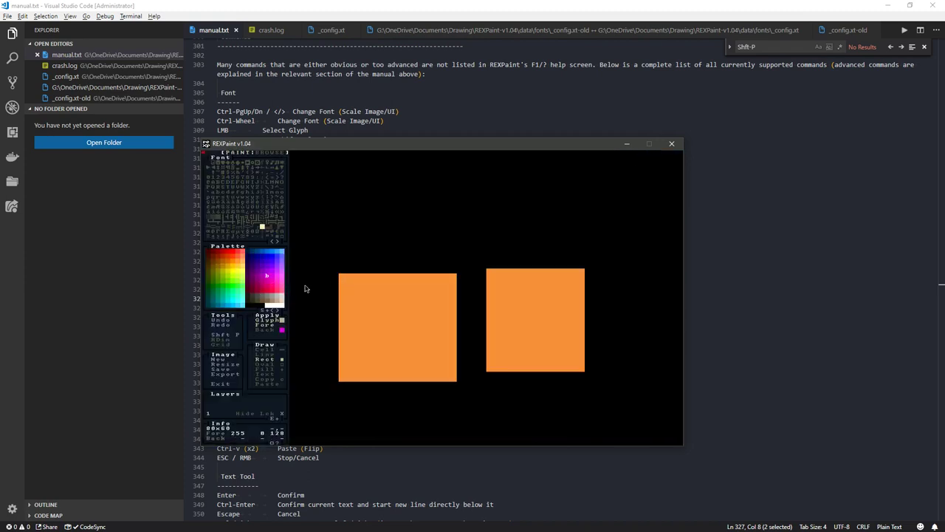
Check the manual's command list, and change the Palette setting in REXPaint's options to Arne64
scroll(310, 300, down, 1)
scroll(311, 300, up, 1)
click(405, 112)
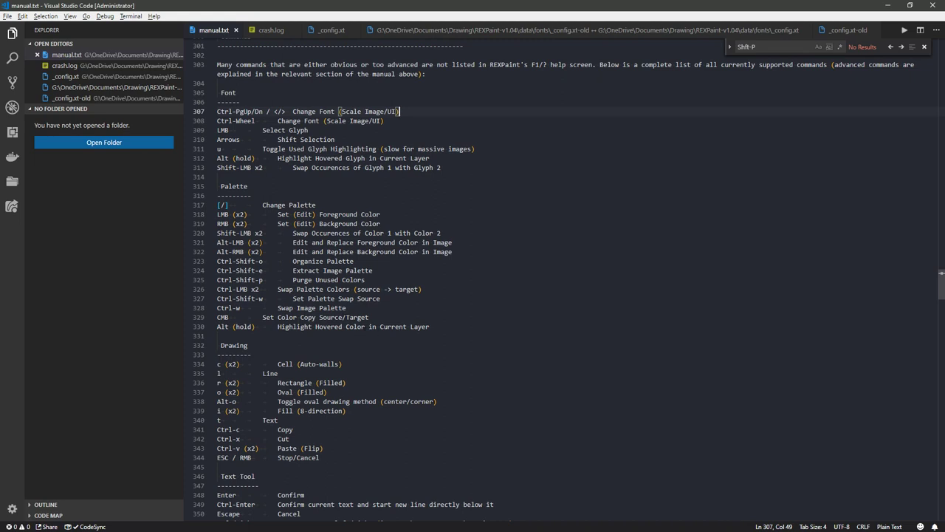
key(alt+Tab)
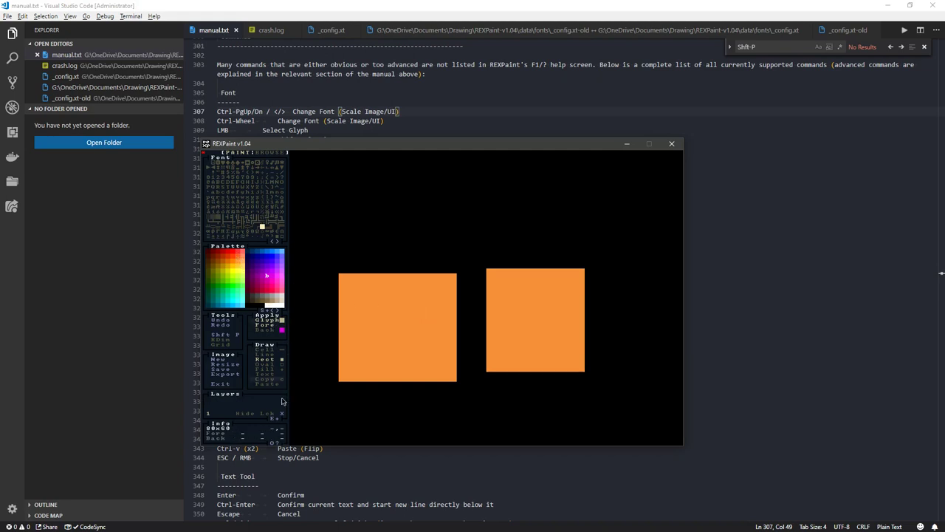
click(275, 443)
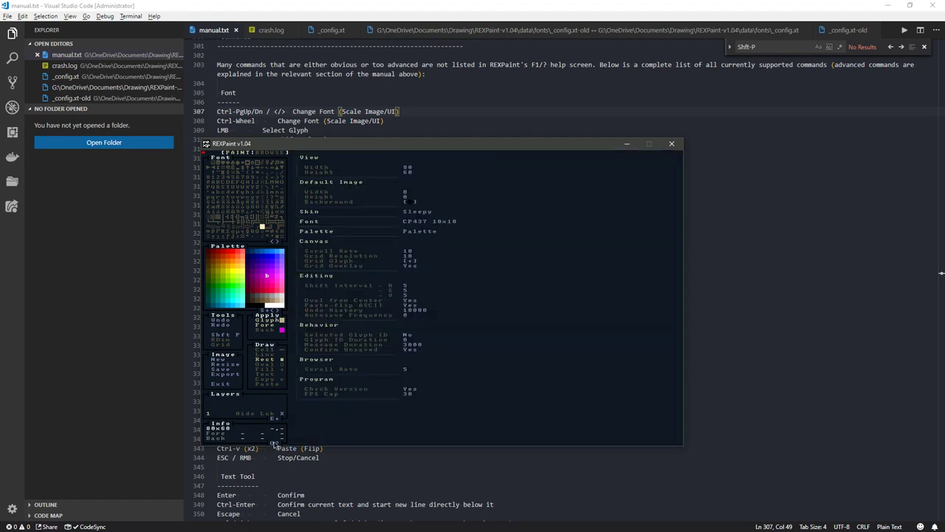
click(426, 233)
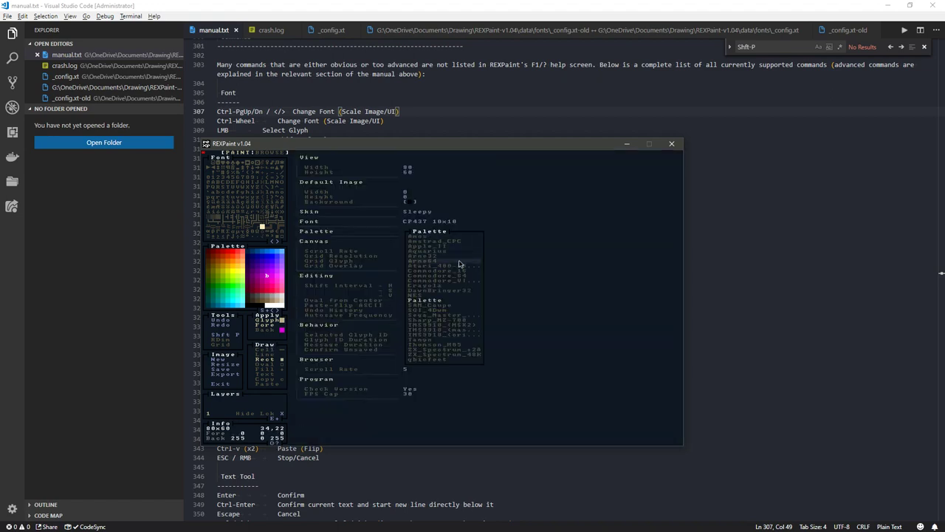
click(459, 263)
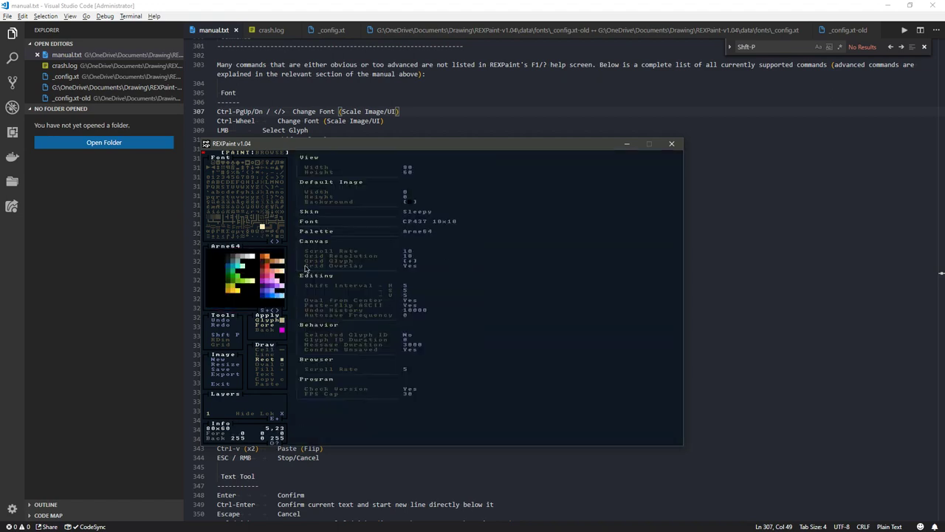
click(273, 442)
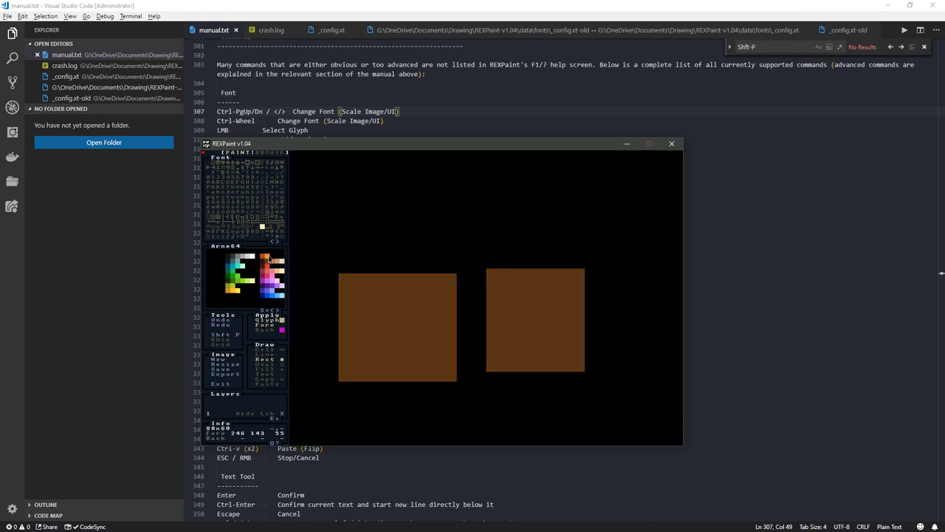
Mark the manual's line on editing and replacing the foreground colour, and pick dark brown as REXPaint's foreground colour
key(alt+Tab)
click(535, 235)
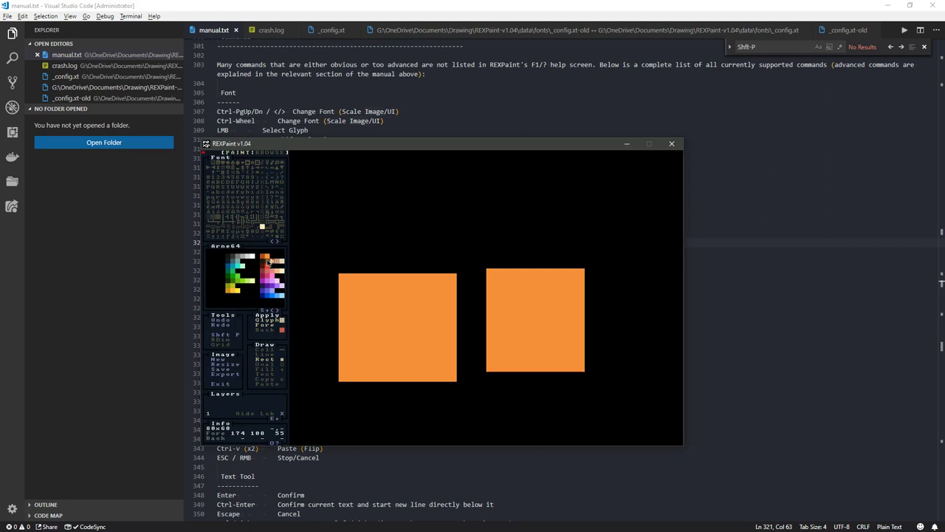
click(268, 271)
scroll(306, 268, down, 5)
click(268, 261)
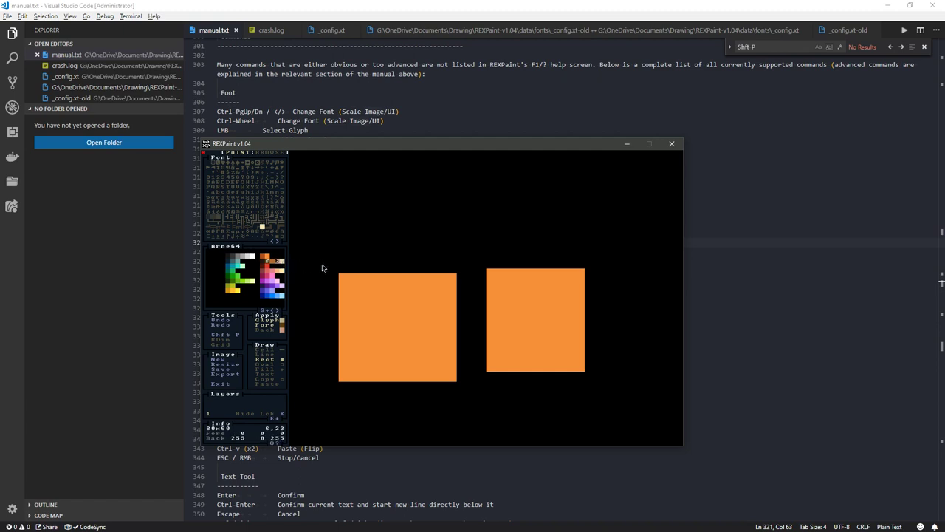
Recheck the manual, and draw two small filled dark brown rectangles inside the left orange rectangle, the first 6x6 cells
key(alt+Tab)
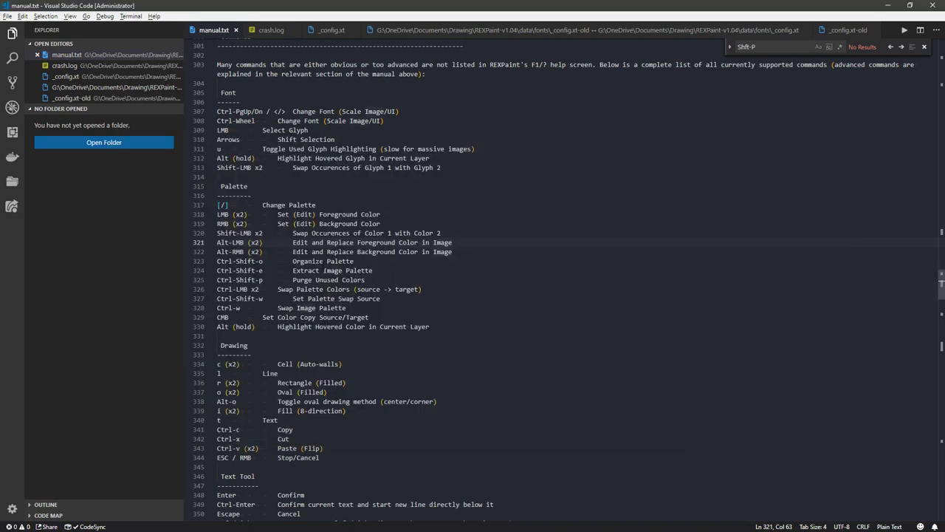
key(alt+Tab)
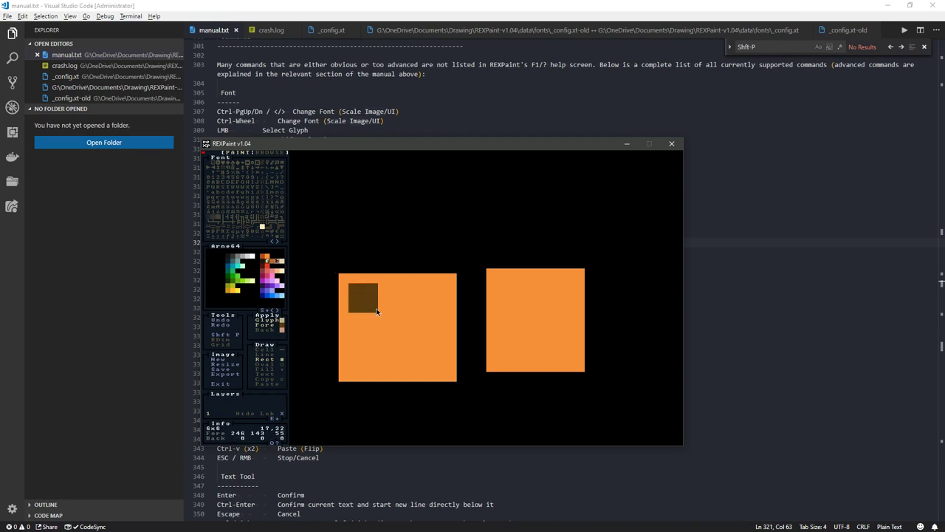
drag(376, 308, 408, 317)
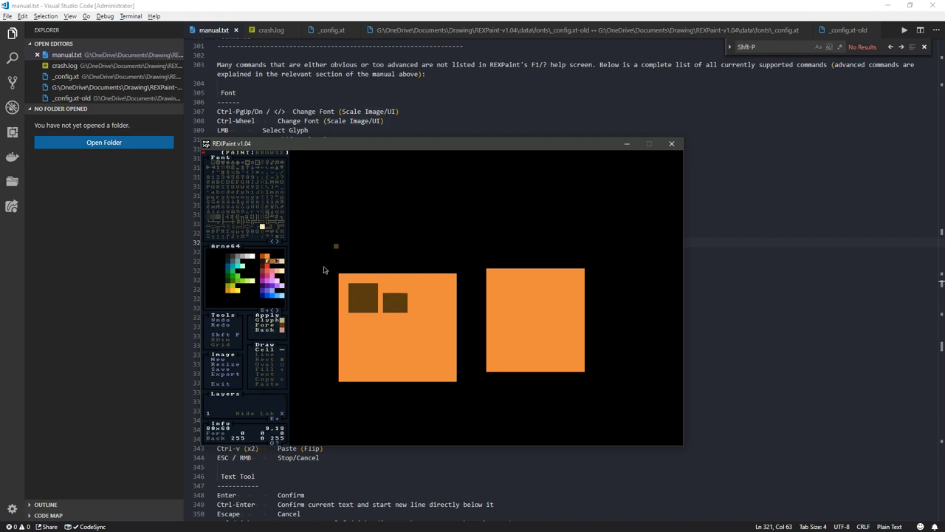
Consult the manual's palette commands, and move the tan swatch to an empty slot of the Arne64 palette in REXPaint
key(alt+Tab)
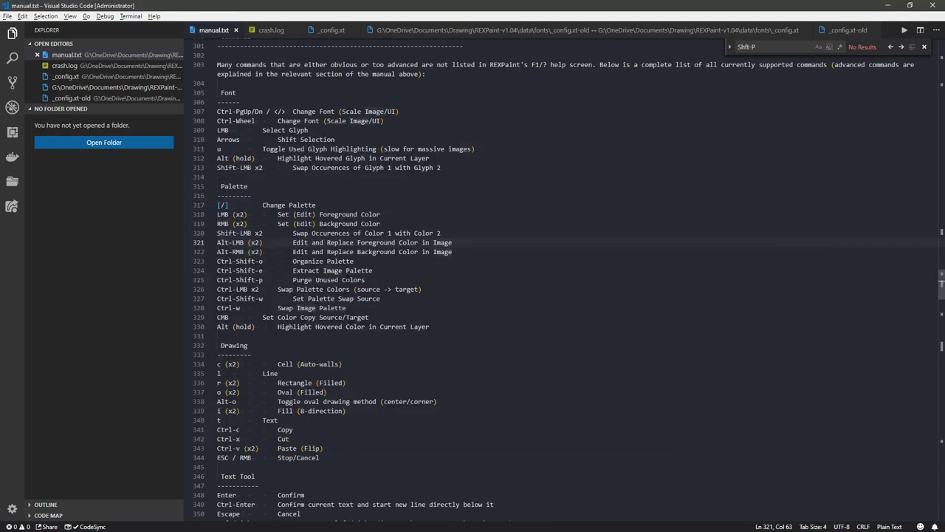
key(alt+Tab)
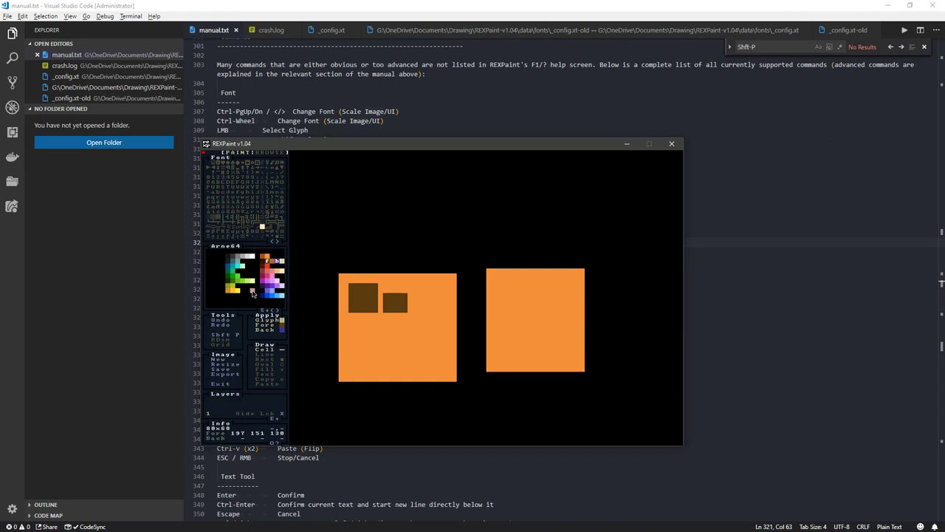
key(alt+Tab)
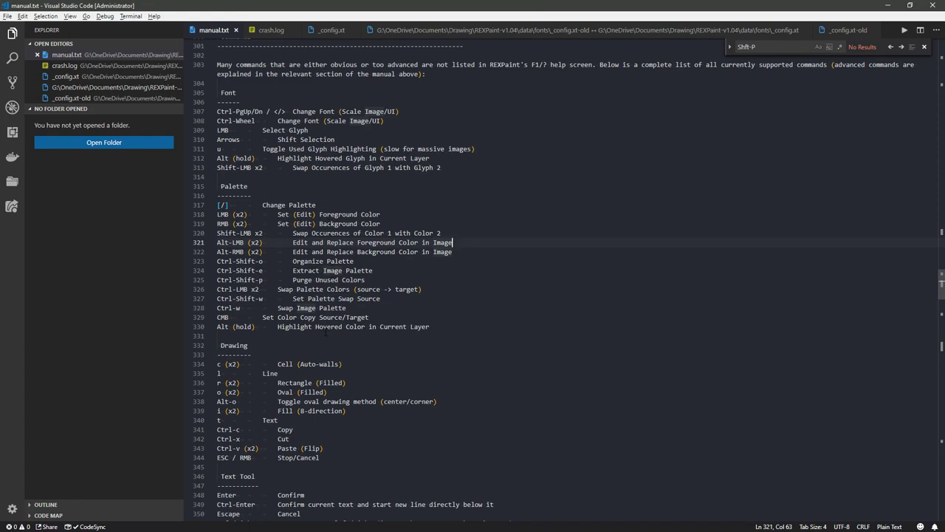
key(alt+Tab)
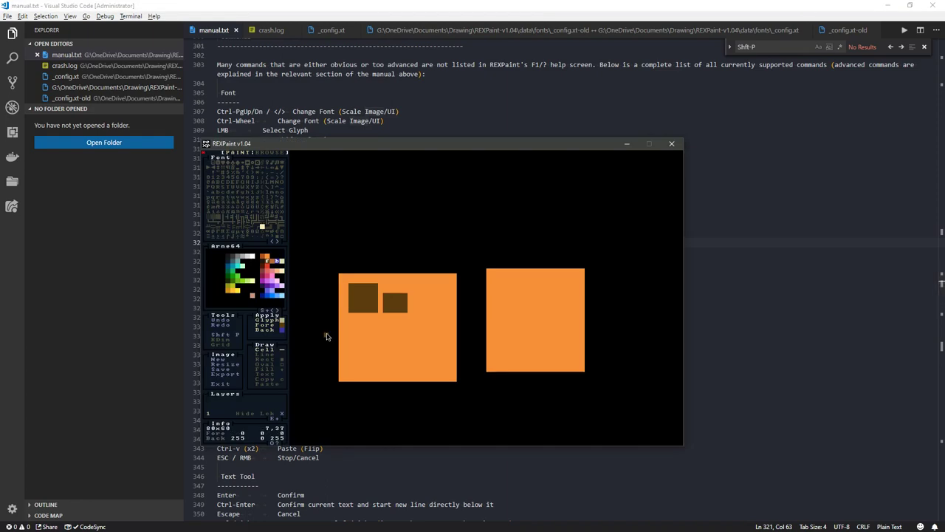
Try an empty palette slot as the foreground colour, and open the empty slot beside the orange swatches for colour editing
click(217, 263)
key(alt+Tab)
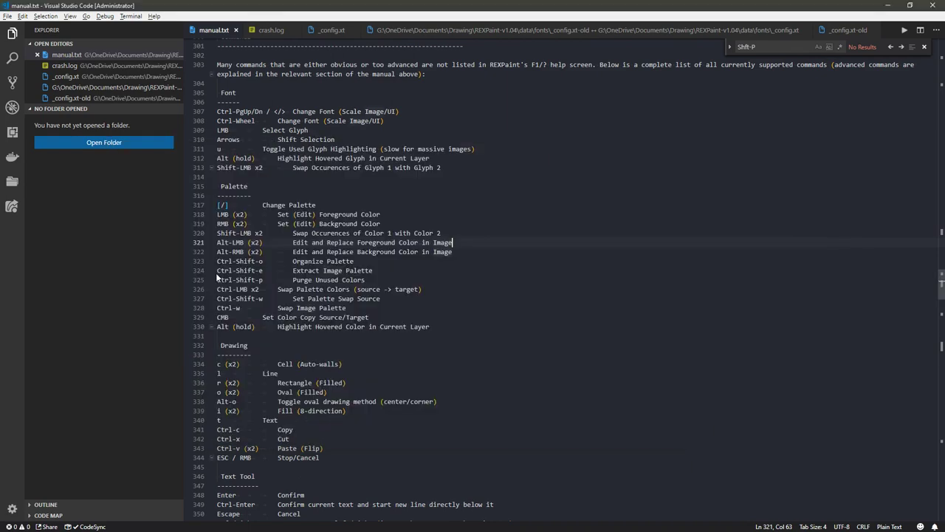
key(alt+Tab)
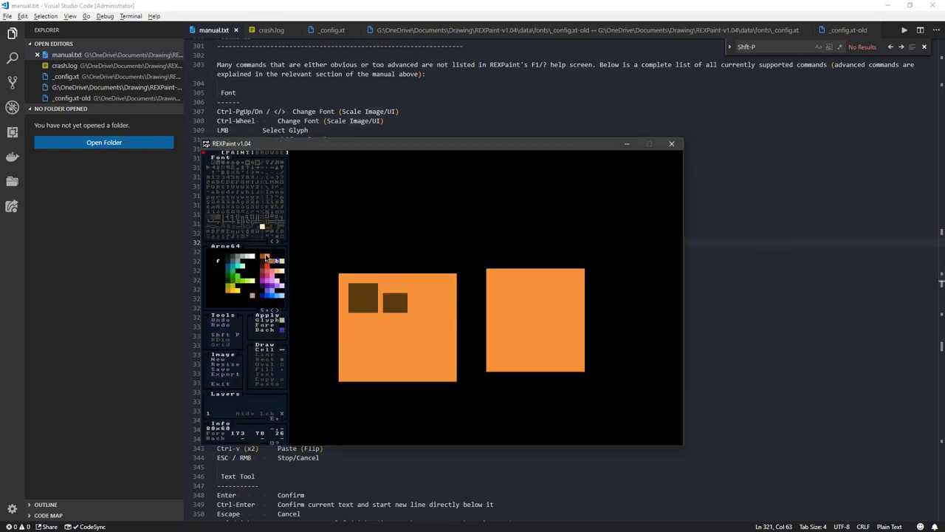
double_click(273, 257)
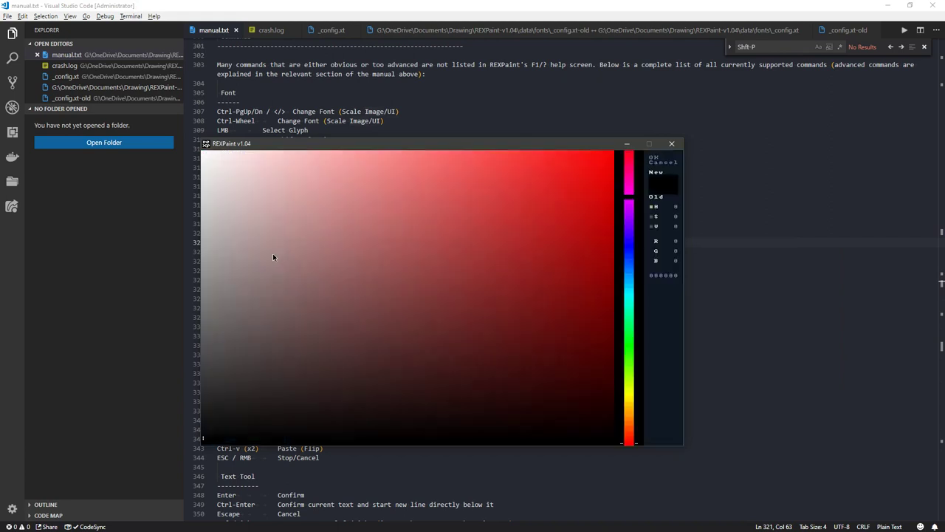
key(Escape)
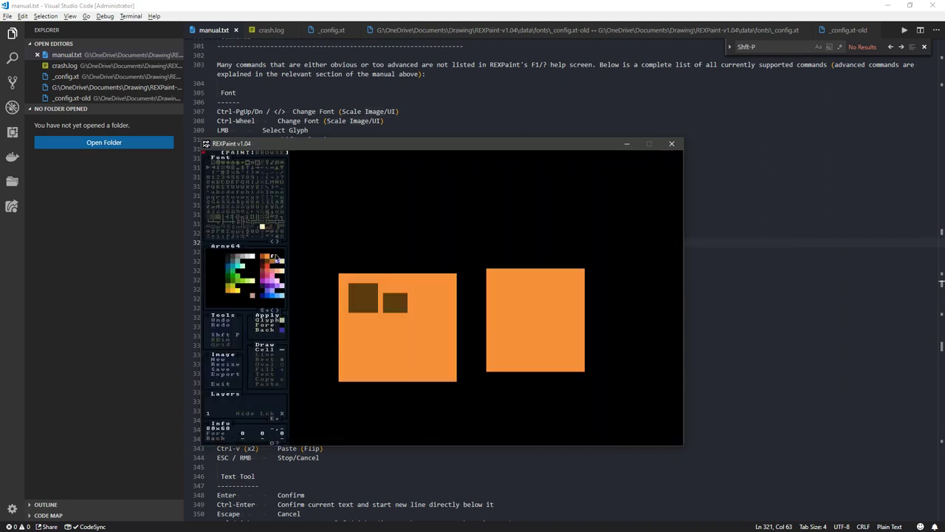
Read the Palette, Drawing, Text Tool and Apply command lists in the manual
key(alt+Tab)
key(Up)
key(Up)
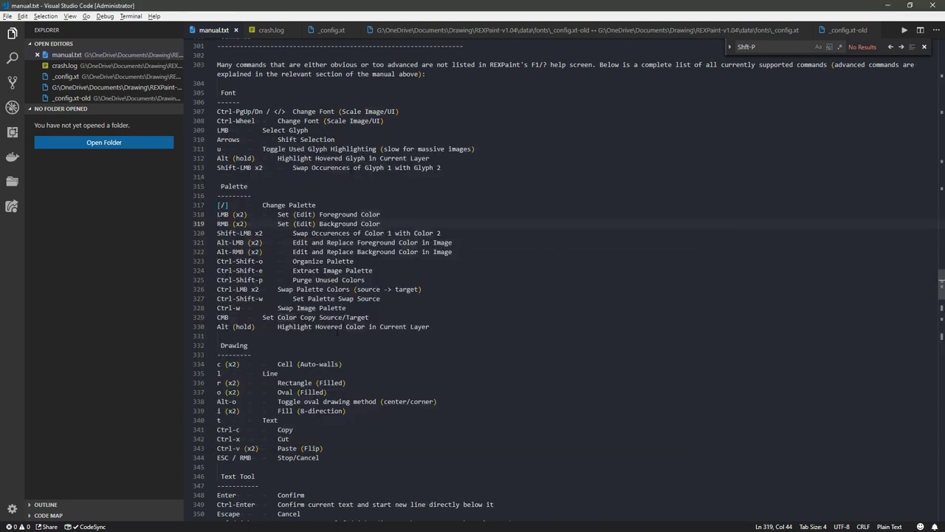
scroll(337, 332, down, 3)
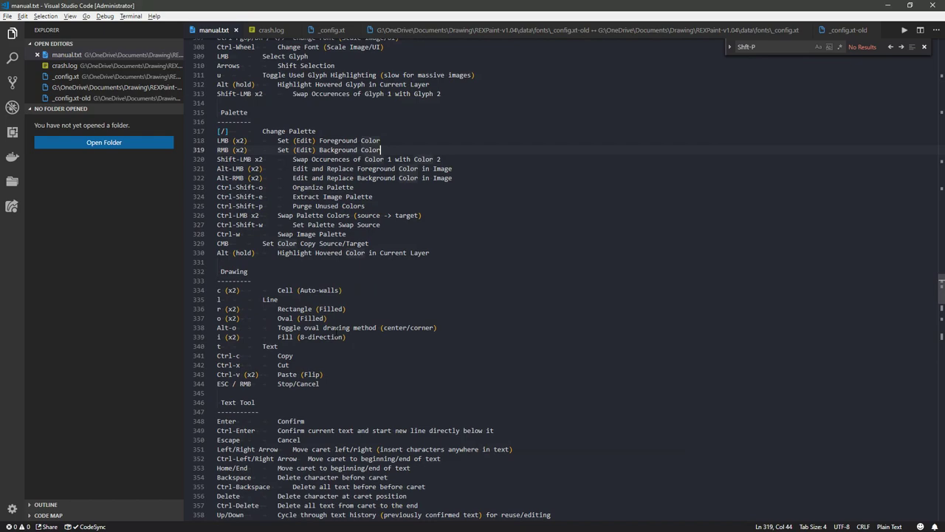
click(363, 309)
scroll(362, 310, down, 5)
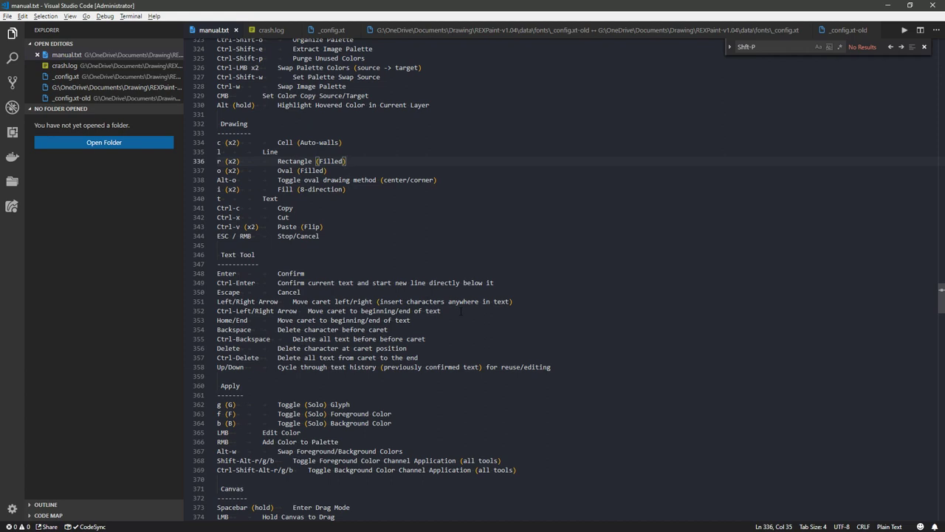
scroll(461, 311, down, 4)
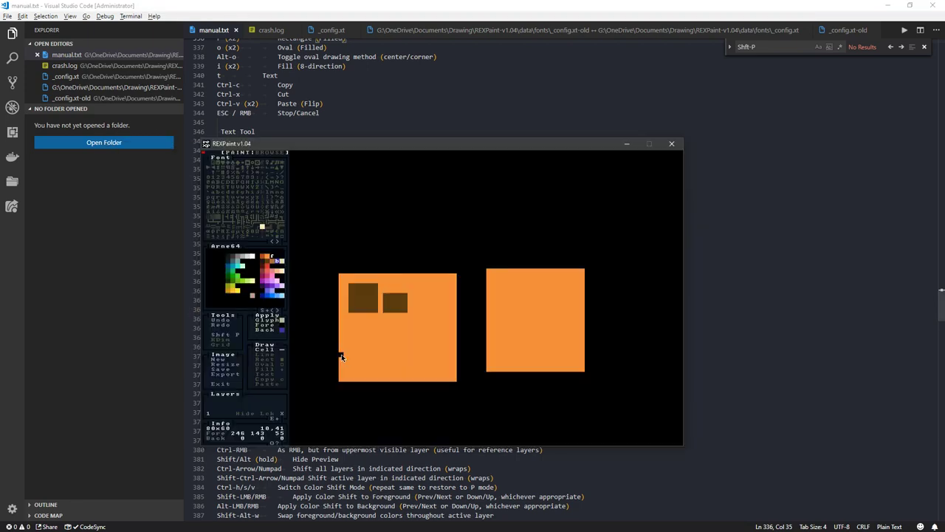
Pick a red foreground and an orange background colour in REXPaint, and read the manual's Canvas commands
click(266, 257)
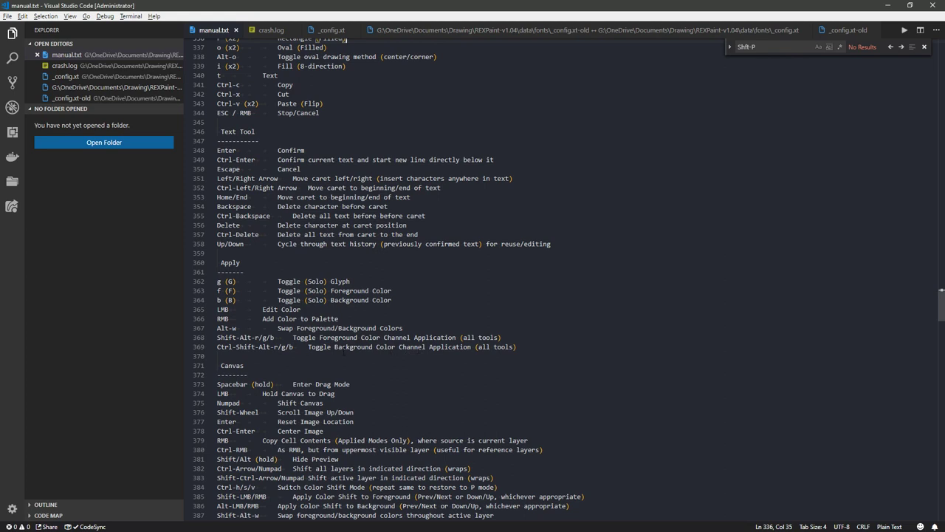
scroll(344, 352, down, 3)
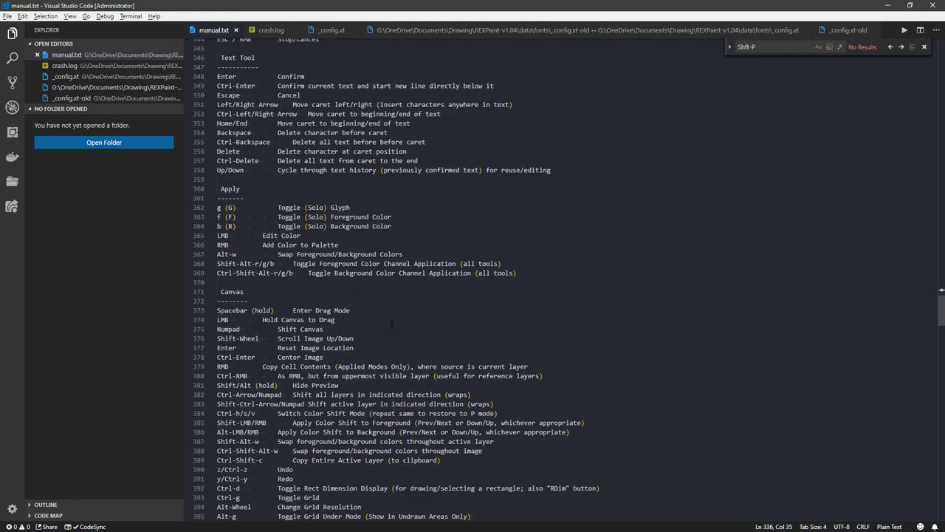
scroll(391, 323, down, 4)
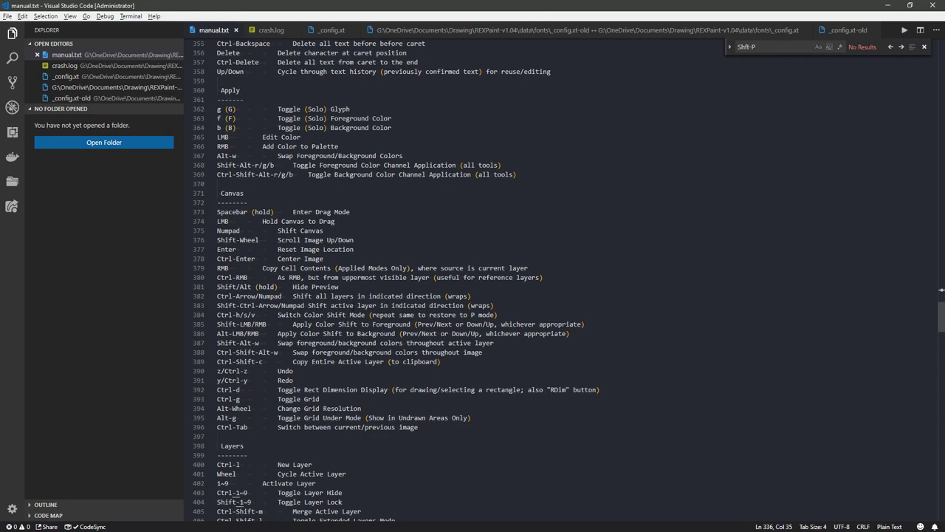
Switch to REXPaint, and try the canvas shift command by moving the canvas horizontally in both directions
key(alt+Tab)
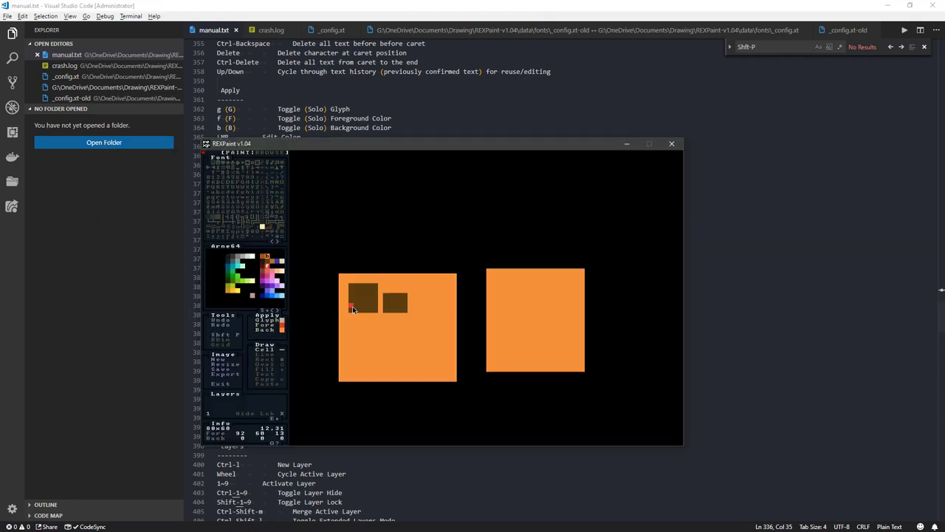
key(KP_6)
key(KP_6)
key(KP_6)
key(KP_6)
key(KP_6)
key(KP_6)
key(KP_6)
key(KP_6)
key(KP_6)
key(KP_4)
key(KP_4)
key(KP_4)
key(KP_4)
key(KP_4)
key(KP_4)
key(KP_4)
key(KP_4)
key(KP_4)
key(KP_4)
key(KP_4)
key(KP_4)
key(KP_4)
key(KP_4)
key(KP_4)
key(KP_4)
key(KP_4)
key(KP_4)
key(KP_4)
key(KP_4)
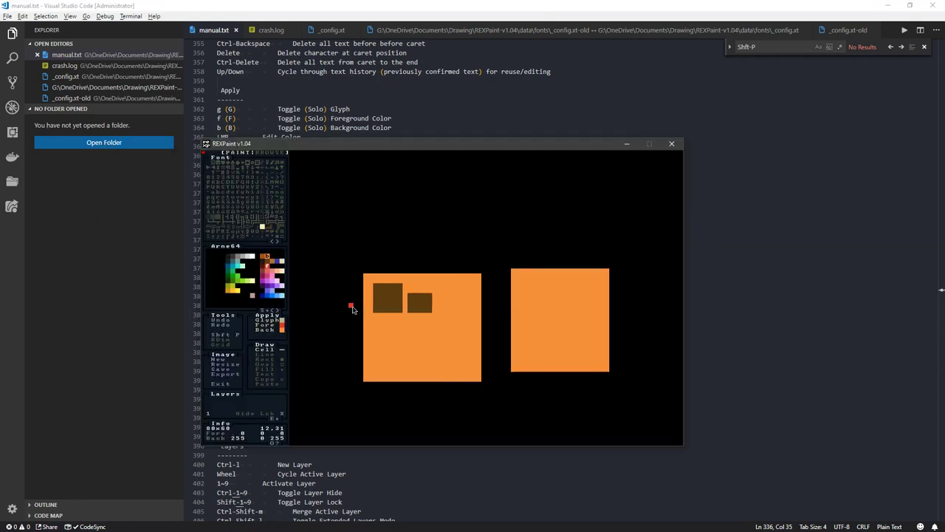
Shift the canvas repeatedly in horizontal and vertical directions to try how the artwork wraps around the image edges
key(KP_4)
key(KP_4)
key(KP_4)
key(KP_4)
key(KP_4)
key(KP_4)
key(KP_4)
key(KP_4)
key(KP_4)
key(KP_4)
key(KP_4)
key(KP_4)
key(KP_4)
key(KP_4)
key(KP_4)
key(KP_4)
key(KP_4)
key(KP_4)
key(KP_4)
key(KP_4)
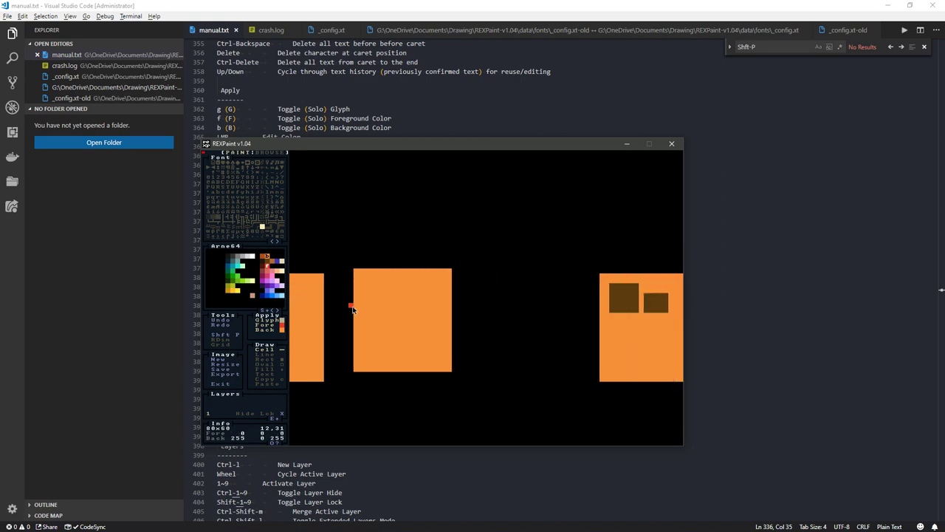
key(KP_8)
key(KP_8)
key(KP_8)
key(KP_8)
key(KP_8)
key(KP_8)
key(KP_8)
key(KP_8)
key(KP_8)
key(KP_8)
key(KP_8)
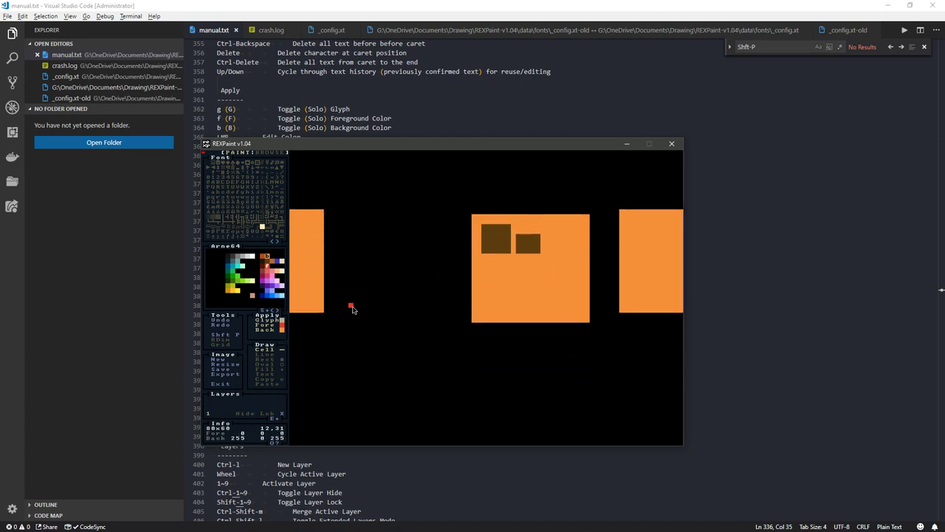
key(KP_2)
key(KP_2)
key(KP_2)
key(KP_2)
key(KP_2)
key(KP_2)
key(KP_2)
key(KP_2)
key(KP_2)
key(KP_2)
key(KP_2)
key(KP_2)
key(KP_2)
key(KP_2)
key(KP_4)
key(KP_4)
key(KP_4)
key(KP_4)
key(KP_4)
key(KP_4)
key(KP_4)
key(KP_4)
key(KP_4)
key(KP_4)
key(KP_4)
key(KP_4)
key(KP_4)
key(KP_4)
key(KP_4)
key(KP_4)
key(KP_4)
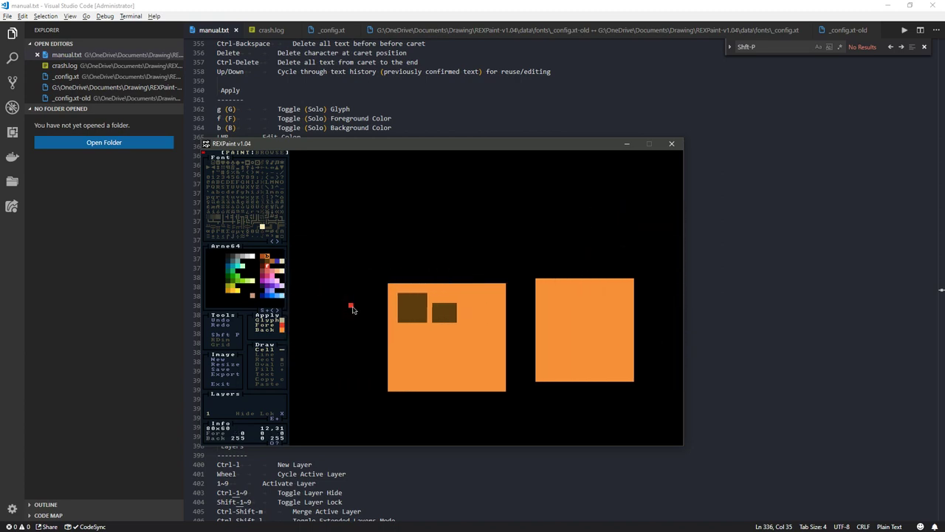
key(KP_4)
key(KP_6)
key(KP_6)
key(KP_4)
key(KP_4)
key(KP_4)
key(KP_4)
key(KP_4)
key(KP_4)
key(KP_4)
key(KP_4)
key(KP_4)
key(KP_4)
key(KP_4)
key(KP_4)
key(KP_4)
key(KP_4)
key(KP_4)
key(KP_4)
key(KP_4)
key(KP_4)
key(KP_4)
key(KP_4)
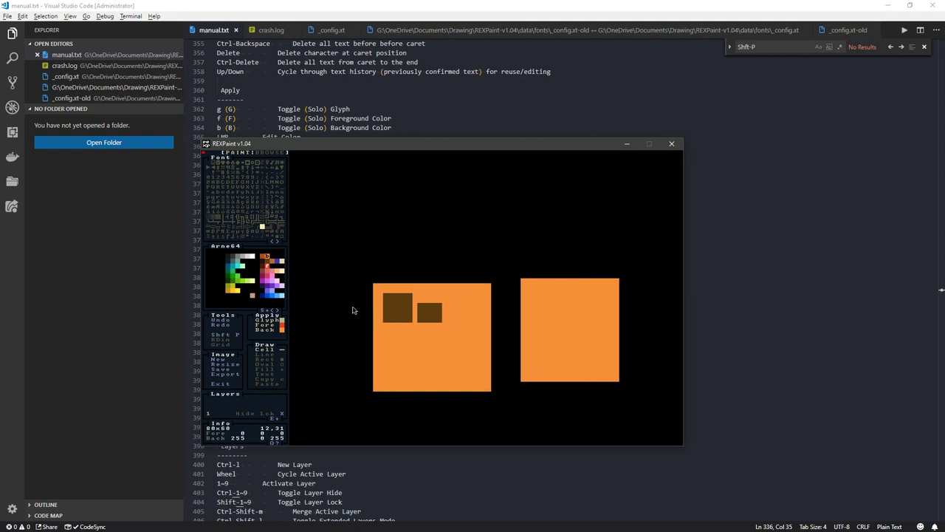
key(KP_6)
key(KP_6)
key(KP_6)
key(KP_6)
key(KP_6)
key(KP_6)
key(KP_6)
key(KP_6)
key(KP_6)
key(KP_6)
key(KP_6)
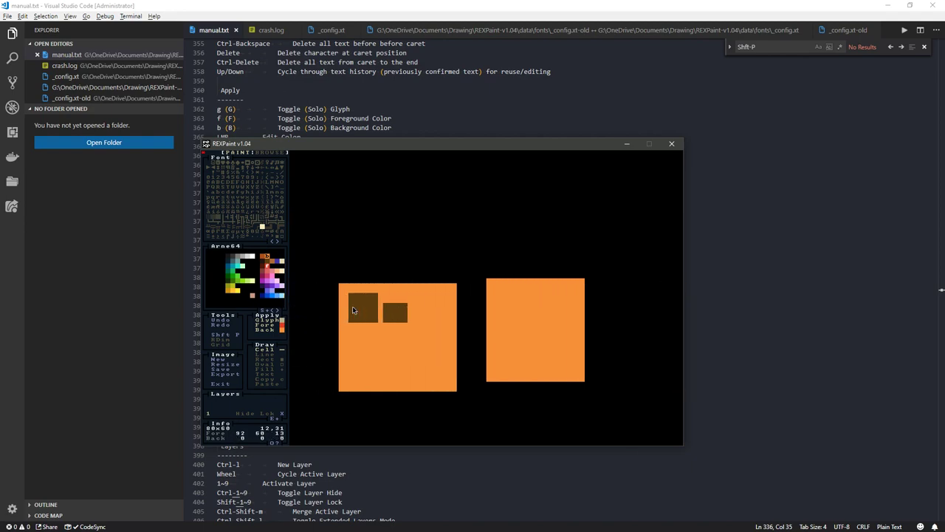
Consult the manual's Canvas commands, and scatter differently coloured cells over the orange rectangle containing the two brown boxes in REXPaint
key(alt+Tab)
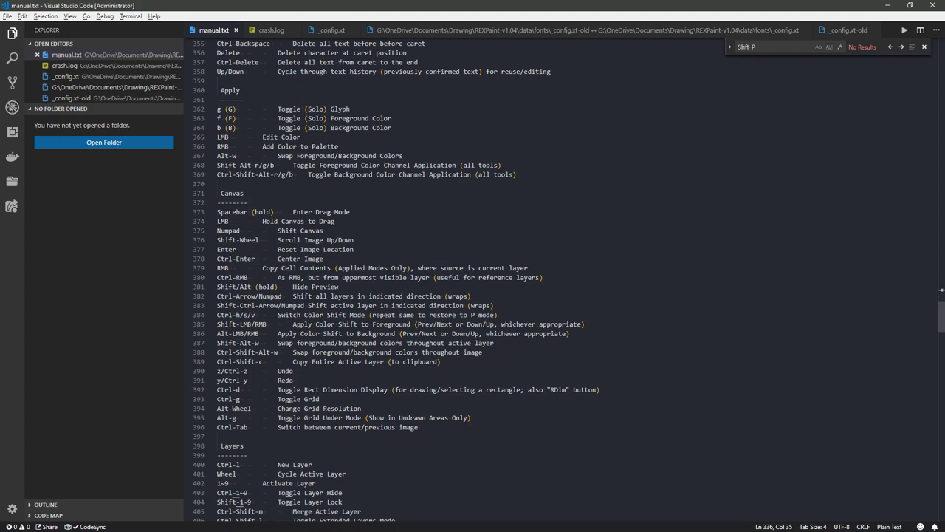
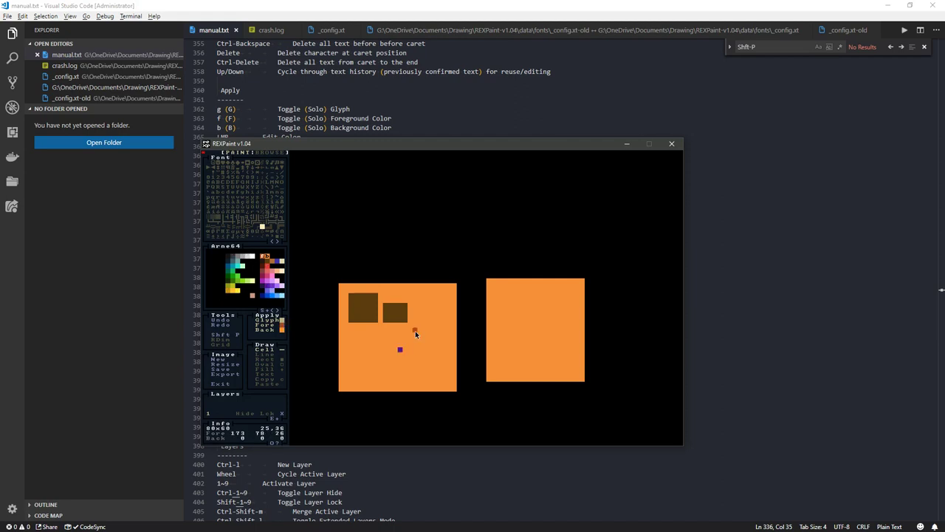
mouse_move(385, 339)
mouse_down()
mouse_move(375, 356)
mouse_move(411, 358)
mouse_move(436, 327)
mouse_move(424, 311)
mouse_up()
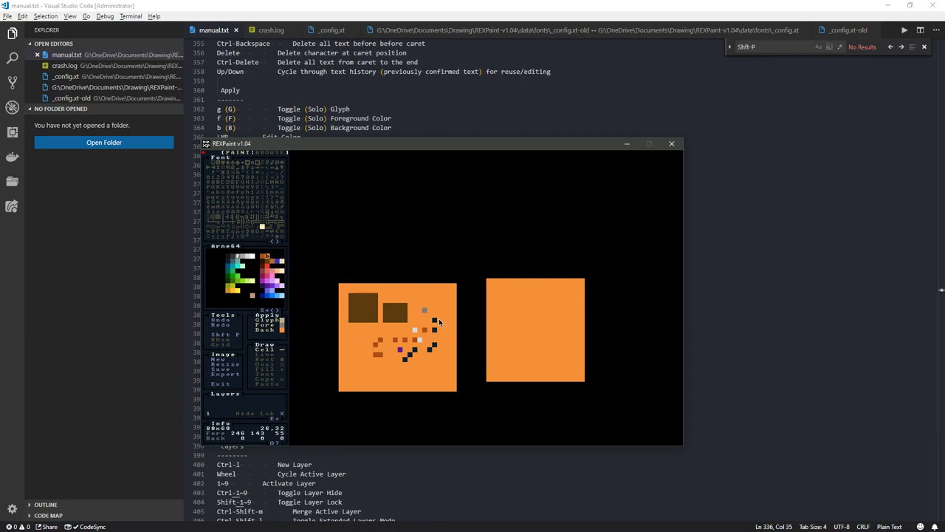
click(413, 469)
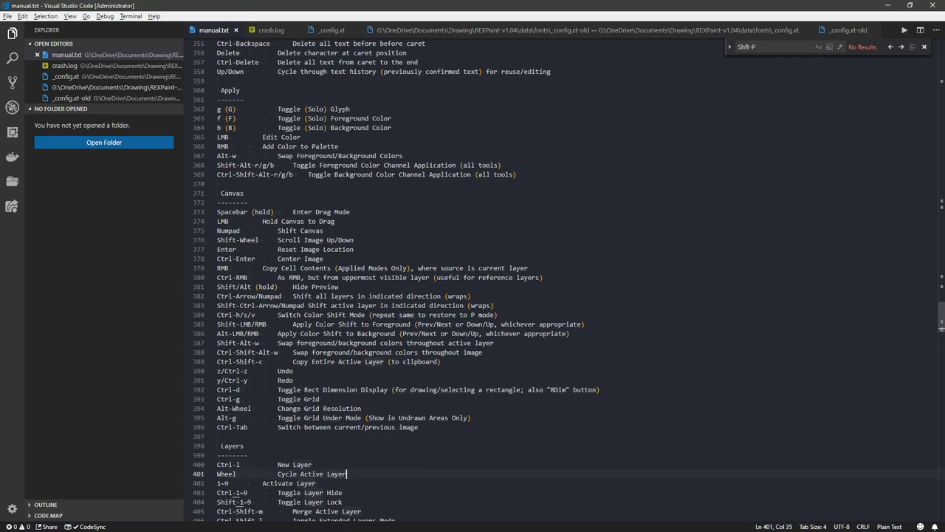
key(alt+Tab)
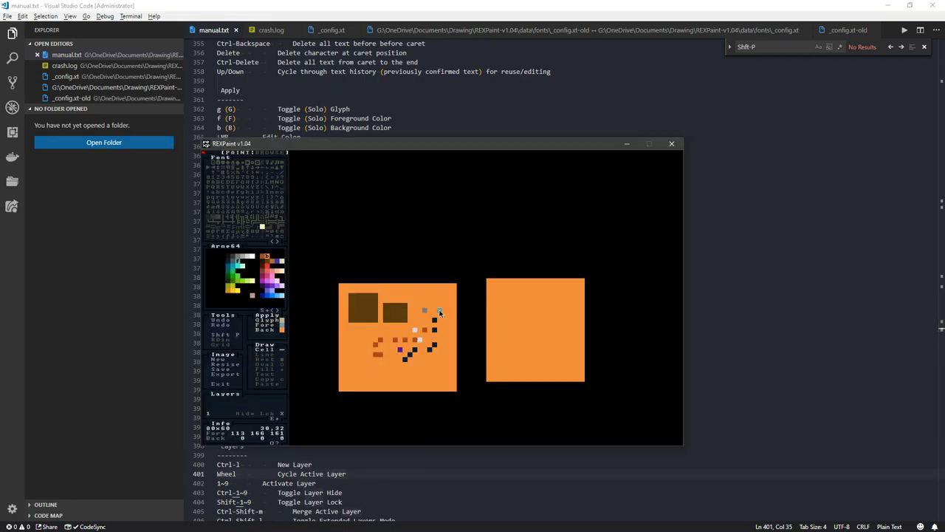
Place grey, dark and teal cells along the edge of the orange rectangle with the brown boxes, using palette shift mode
click(420, 294)
click(435, 296)
click(449, 291)
click(443, 344)
click(445, 360)
click(229, 271)
click(444, 360)
Try saturation shift mode on a row of cells near the lower edge of the orange rectangle with the brown boxes
right_click(402, 376)
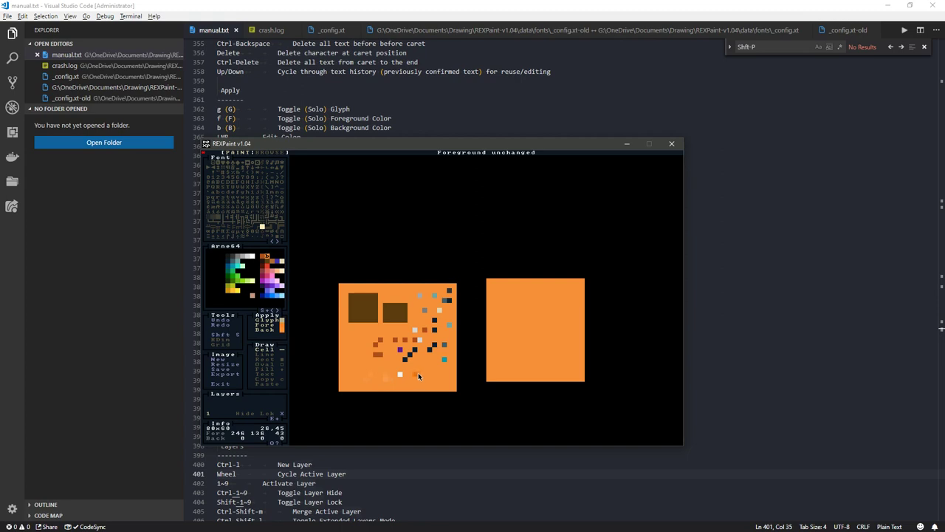
right_click(423, 375)
right_click(434, 376)
scroll(357, 367, down, 2)
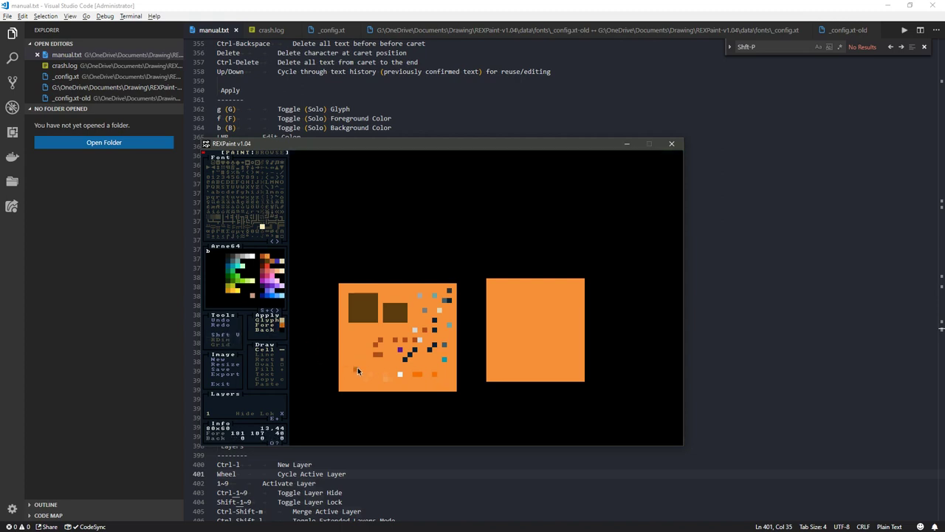
Try value shift mode on cells in the rectangle's lower corner, and turn one cell blue using palette shift mode
scroll(358, 367, down, 5)
click(357, 367)
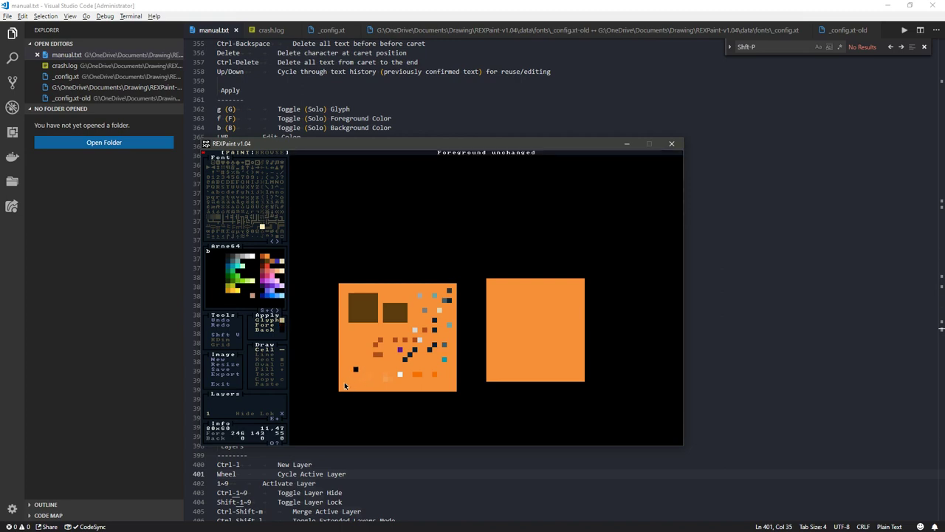
right_click(351, 383)
right_click(351, 351)
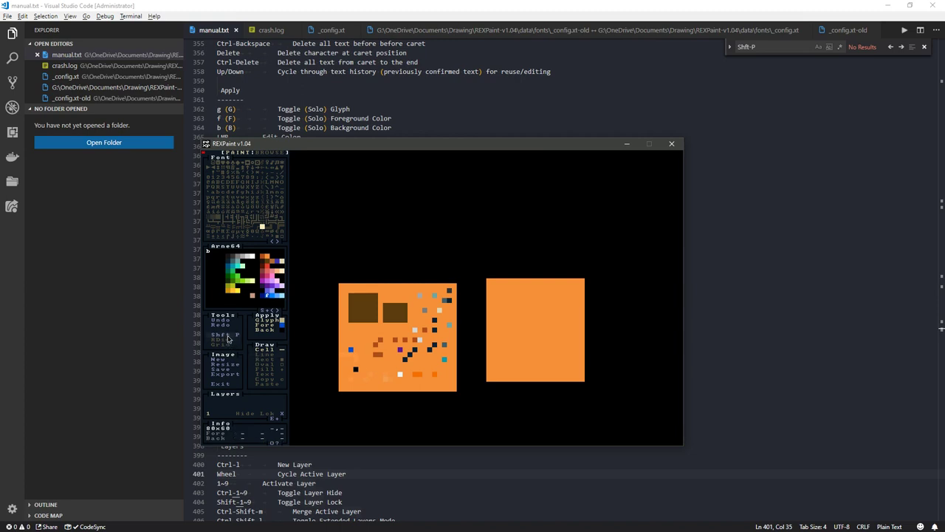
Apply colour shifts to cells on the orange area and inside the smaller brown box, including in saturation shift mode
right_click(371, 342)
right_click(397, 318)
right_click(397, 318)
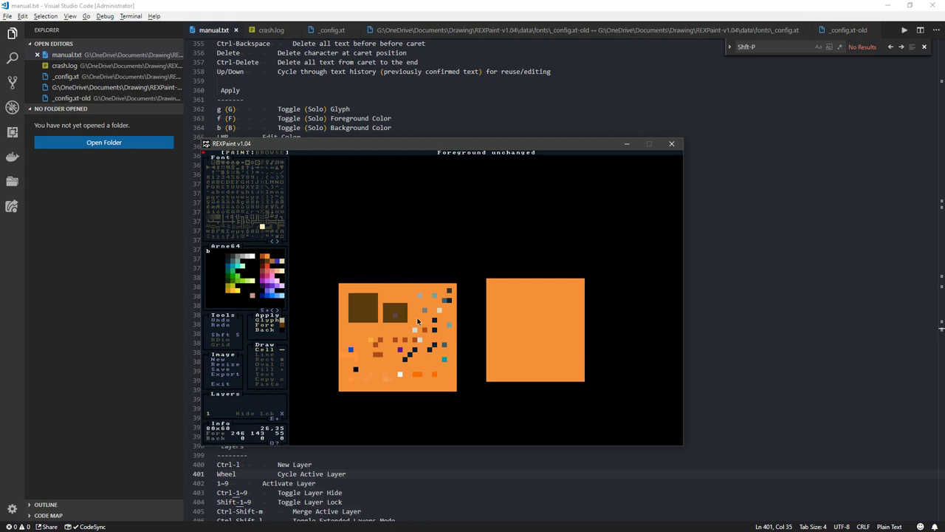
right_click(413, 316)
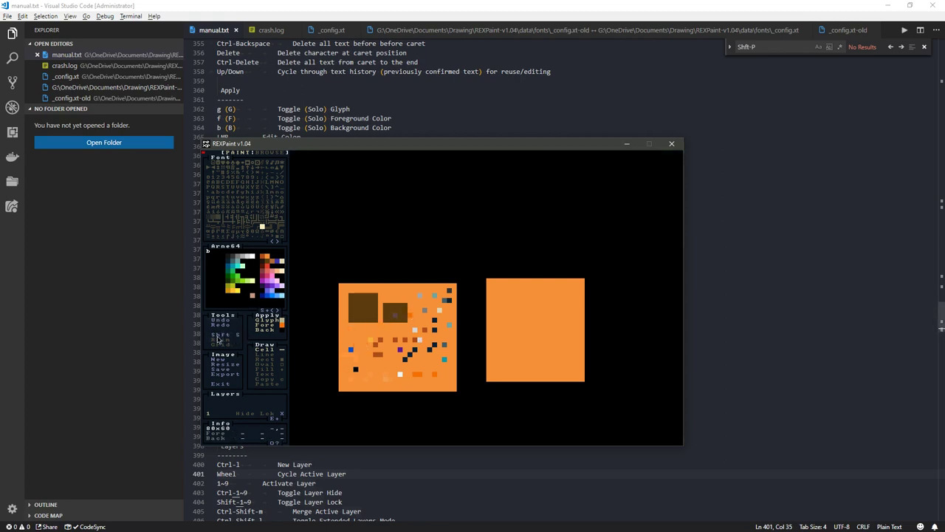
Try hue shift mode on the plain orange rectangle with the Rect and Copy drawing modes
click(273, 359)
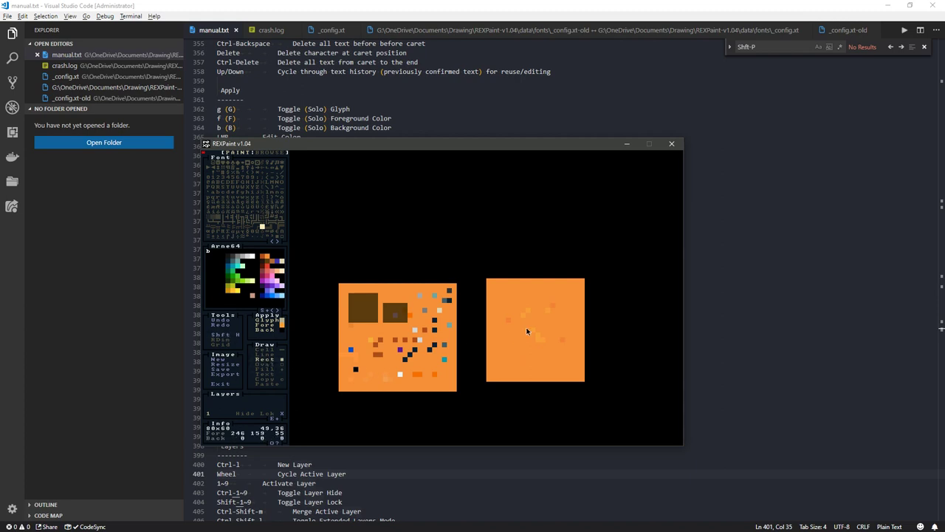
drag(517, 358, 541, 363)
click(268, 379)
drag(503, 309, 565, 351)
drag(486, 290, 574, 346)
Try the grid display over the canvas, and turn it off again
click(222, 344)
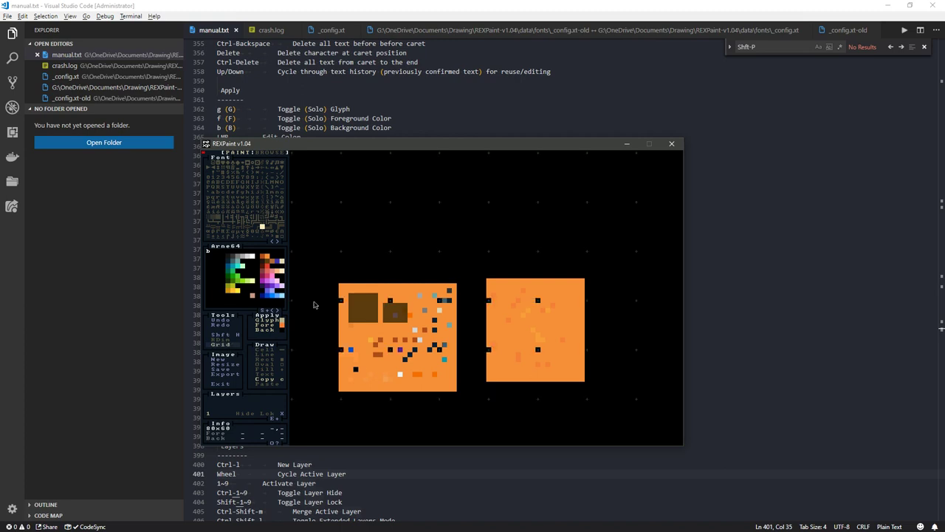
mouse_move(340, 205)
mouse_down()
mouse_move(401, 250)
mouse_move(392, 262)
mouse_move(401, 243)
mouse_move(376, 238)
mouse_move(340, 205)
mouse_up()
click(229, 345)
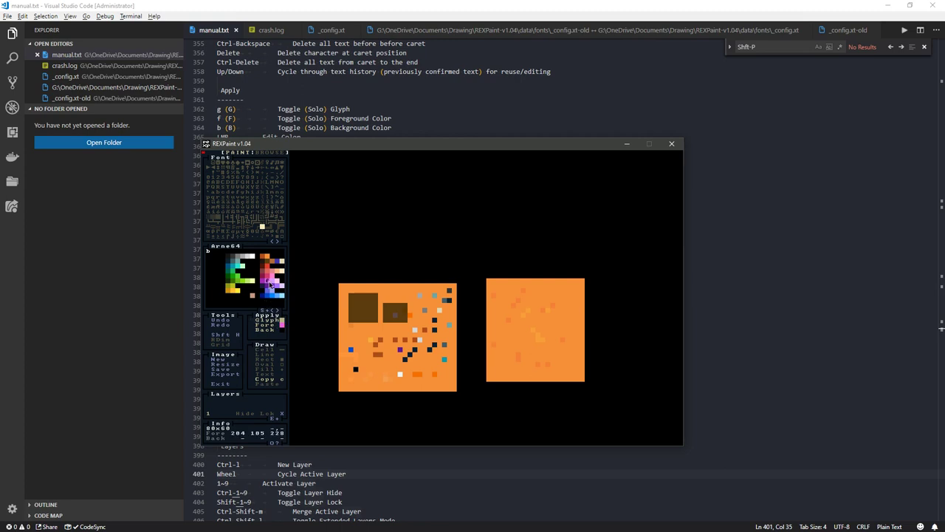
Try colour swapping from the palette with an empty slot, and swap the image's orange with blue
shift+click(212, 308)
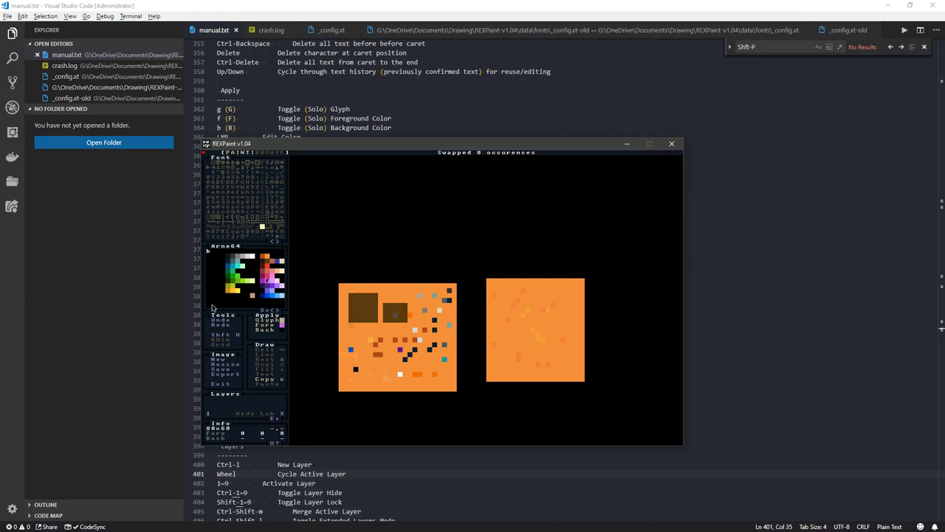
click(268, 258)
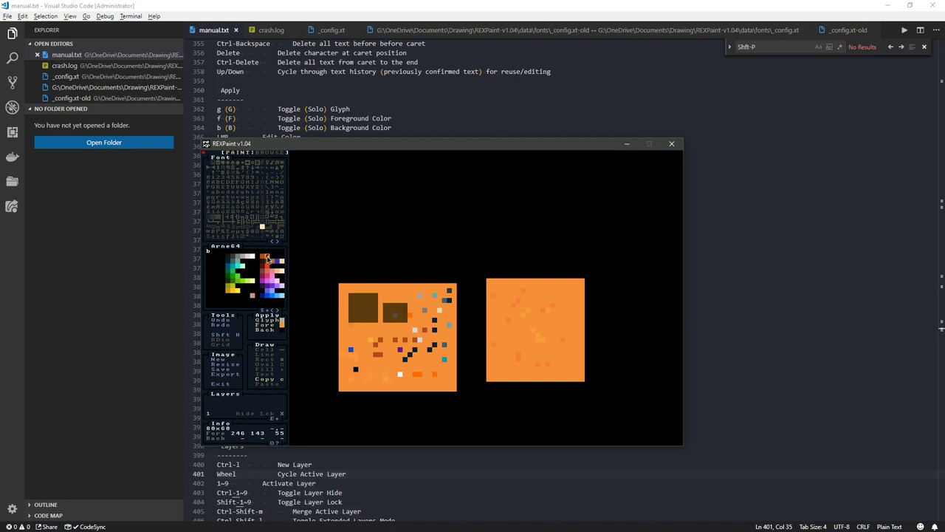
shift+click(271, 300)
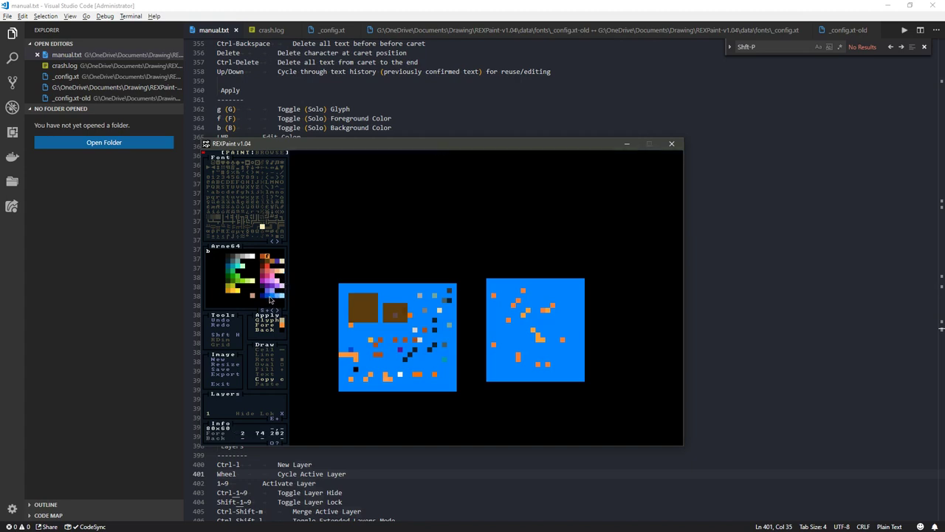
click(271, 300)
shift+click(268, 260)
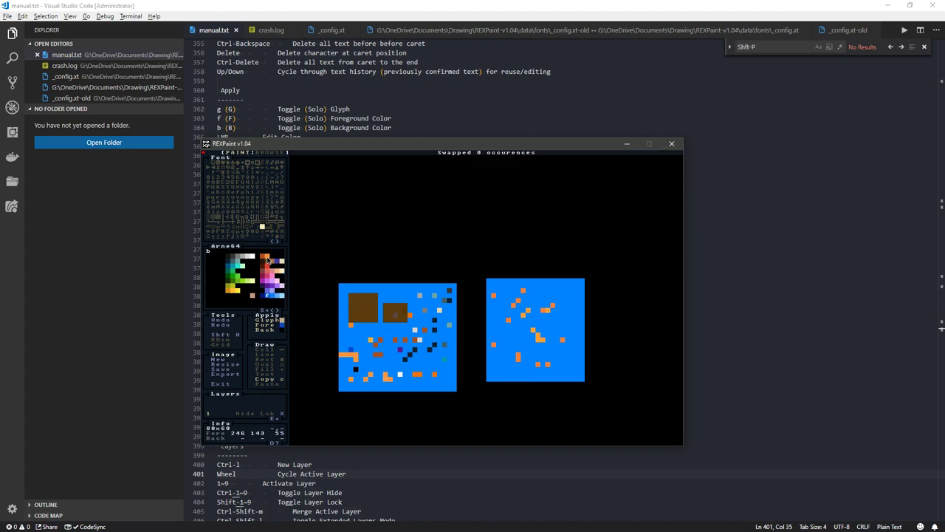
Check the bright blue 0084FF in the colour editor, and swap it throughout the image with the orange palette colour
double_click(273, 294)
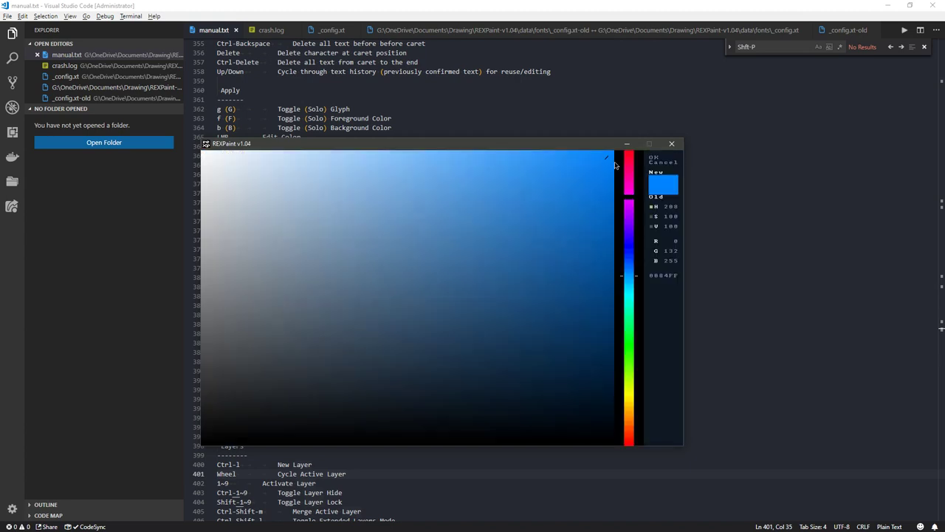
key(Escape)
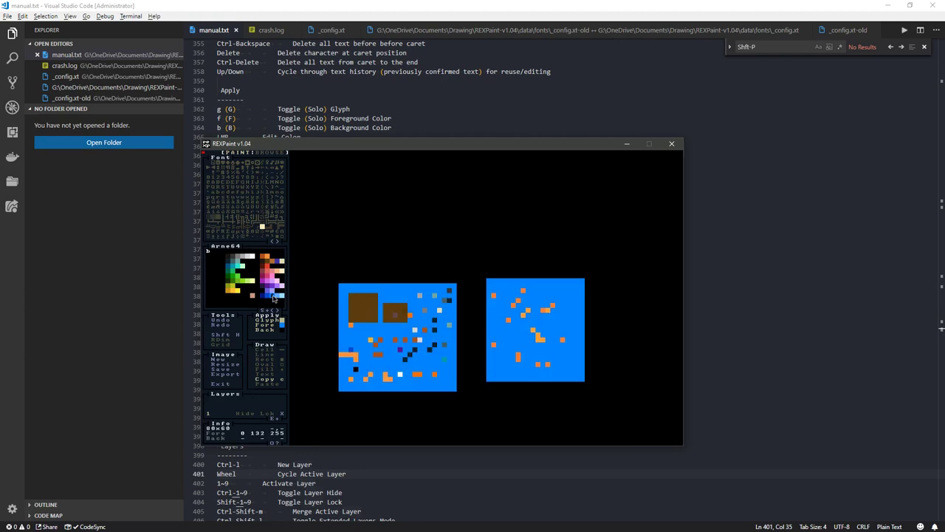
drag(273, 297, 268, 257)
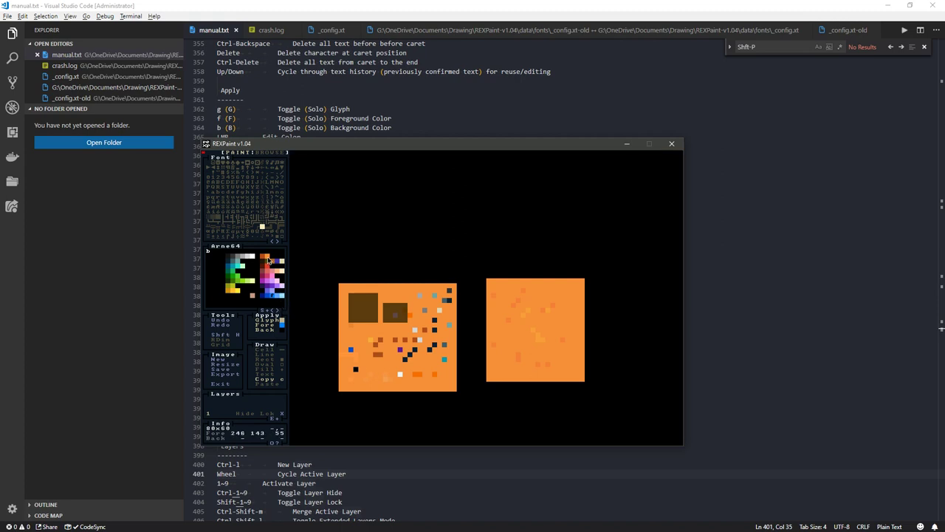
Set the background to an empty palette slot and the foreground to red, and view the red in the colour editor
click(224, 303)
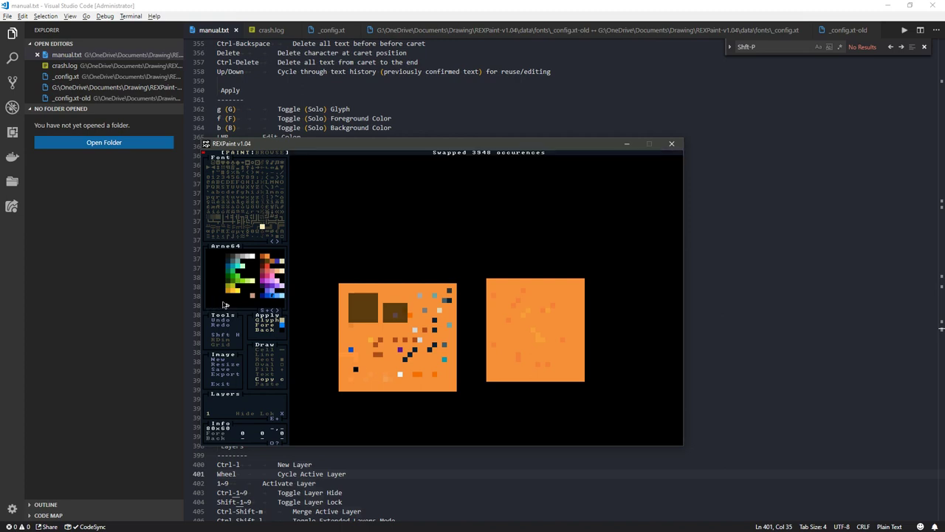
click(226, 303)
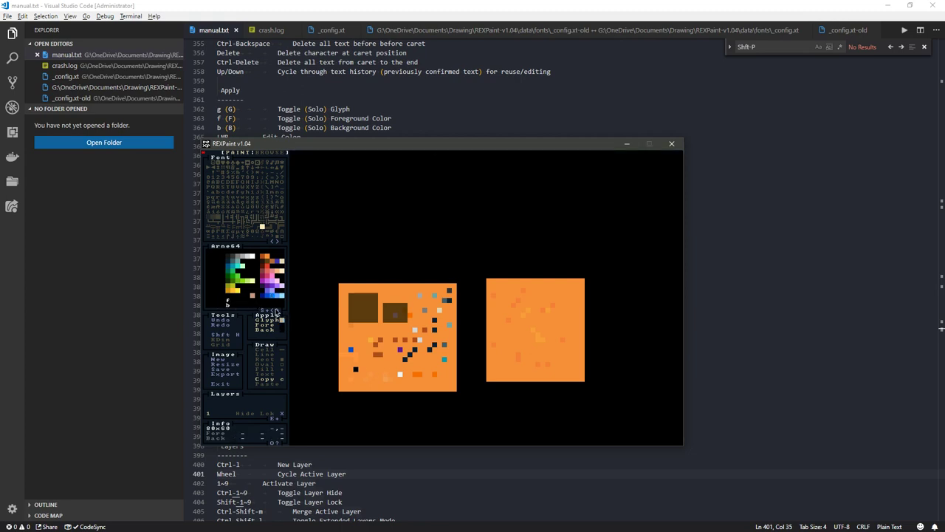
click(271, 271)
click(281, 322)
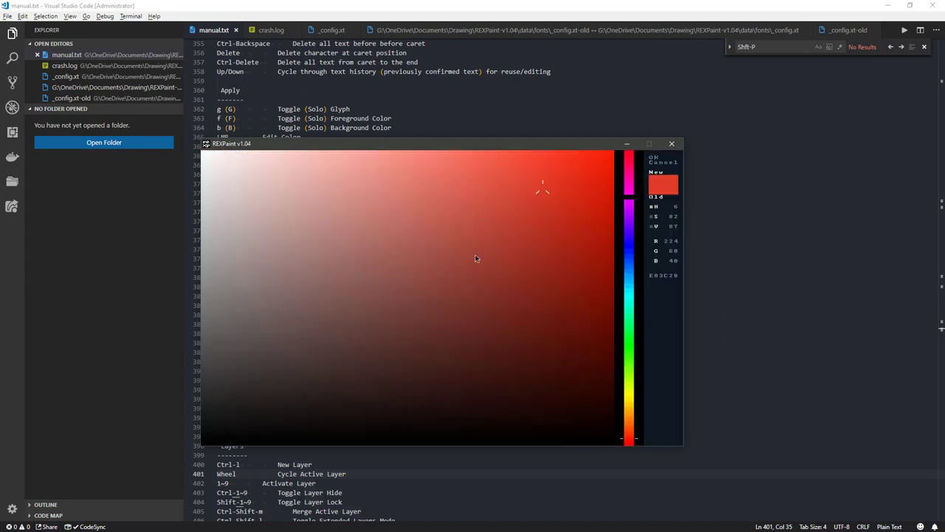
click(661, 162)
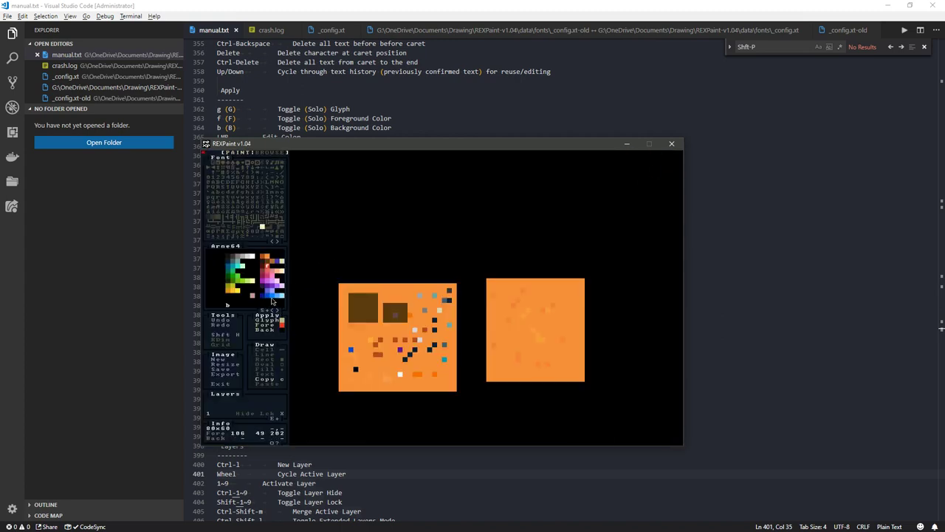
Browse through the available colour palettes, including qbicfeet and Sega Master System, up to the NES palette
click(272, 311)
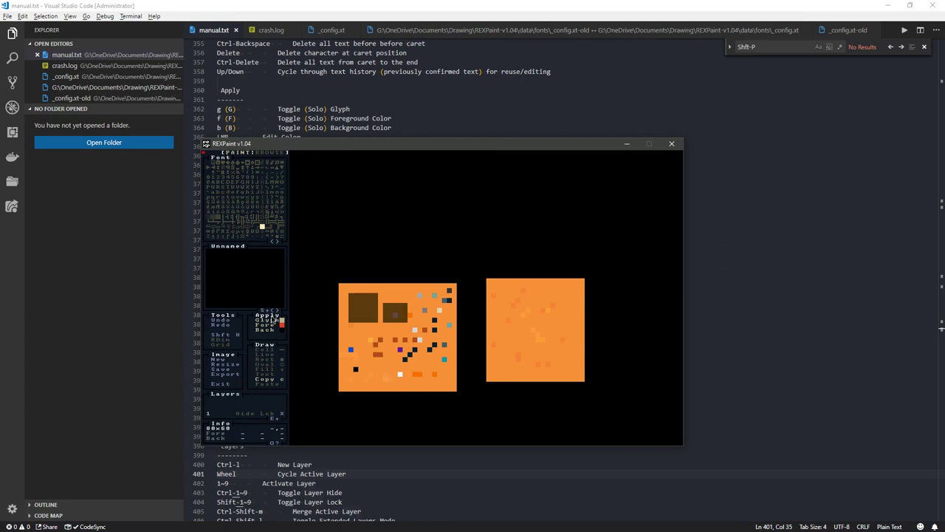
click(273, 312)
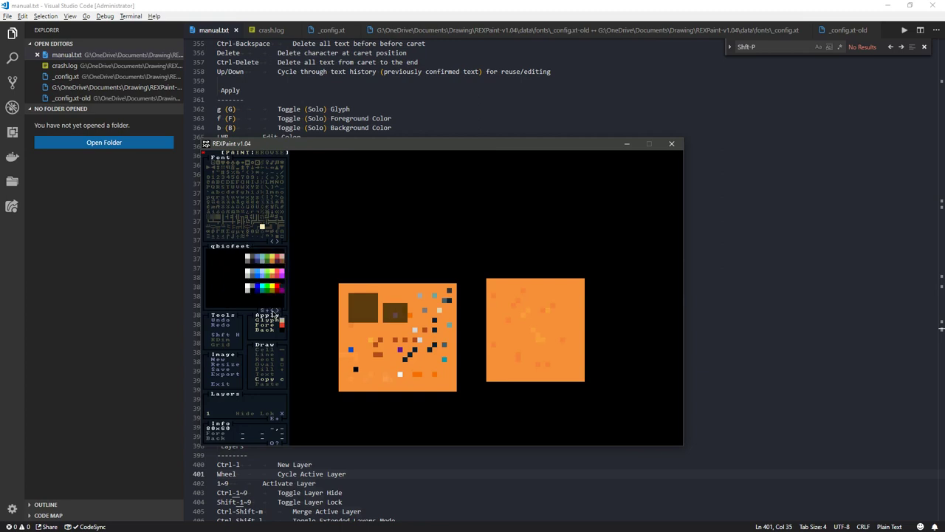
click(273, 312)
click(274, 313)
click(274, 313)
click(273, 312)
click(273, 312)
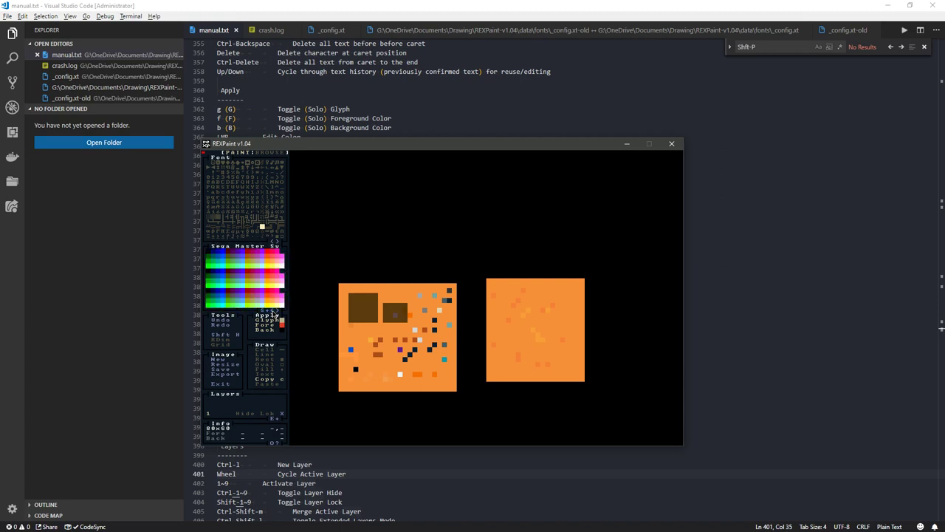
click(273, 312)
click(273, 313)
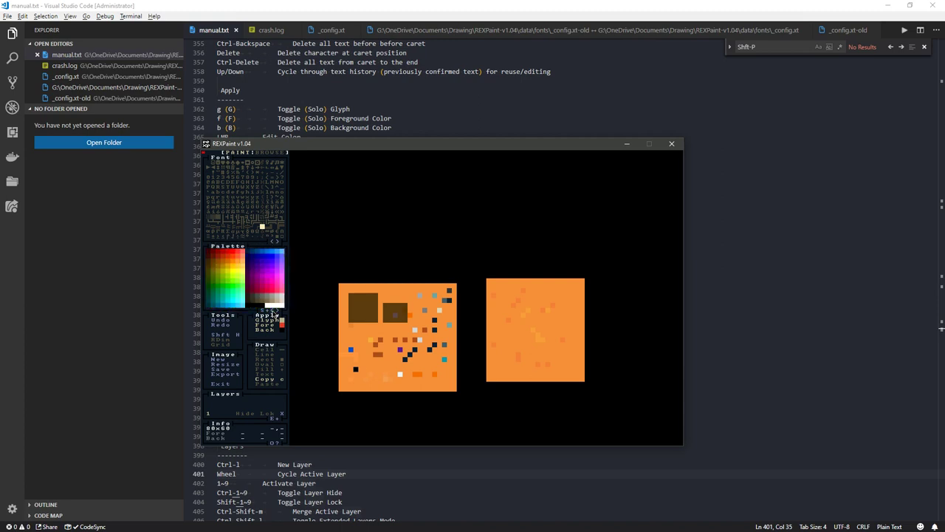
click(274, 311)
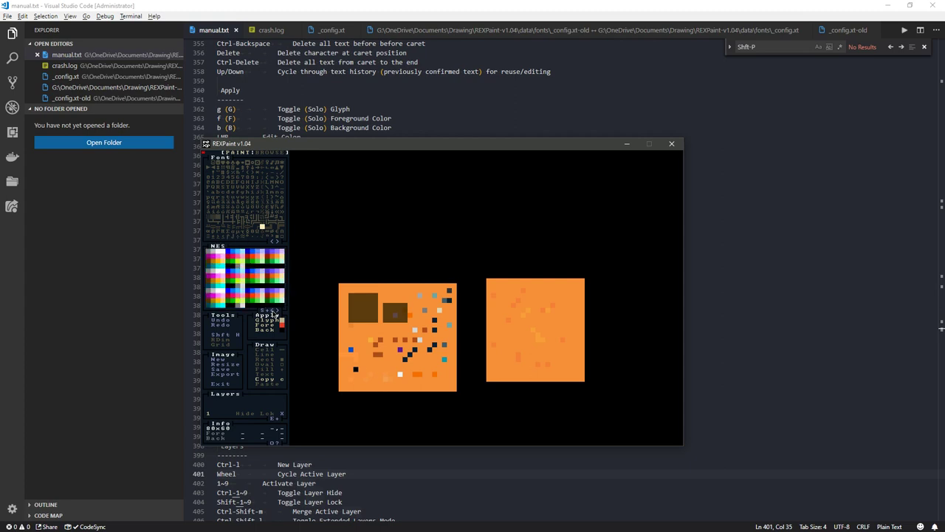
Browse onward through the colour palettes, past NES, Crayola and Atari 400-800, to the Arne64 palette
click(274, 311)
click(274, 311)
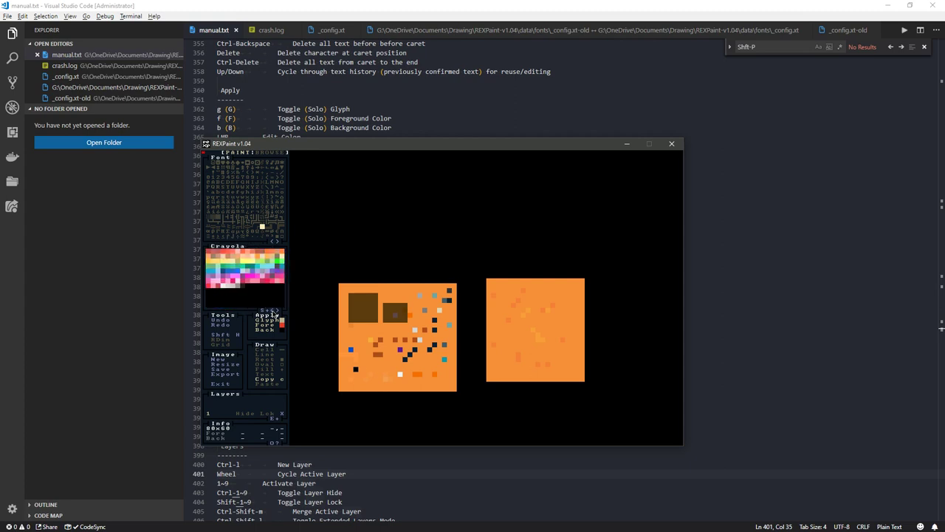
click(274, 311)
click(274, 311)
click(274, 311)
click(274, 311)
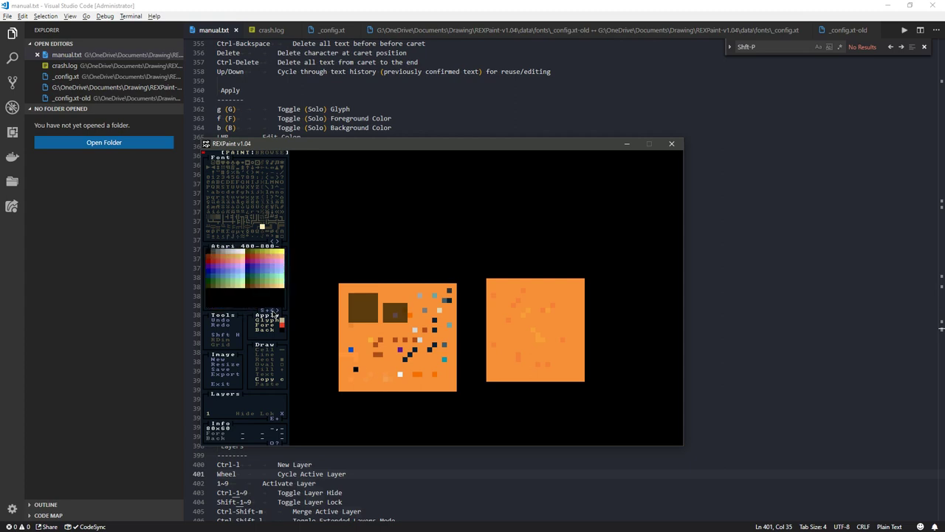
click(274, 311)
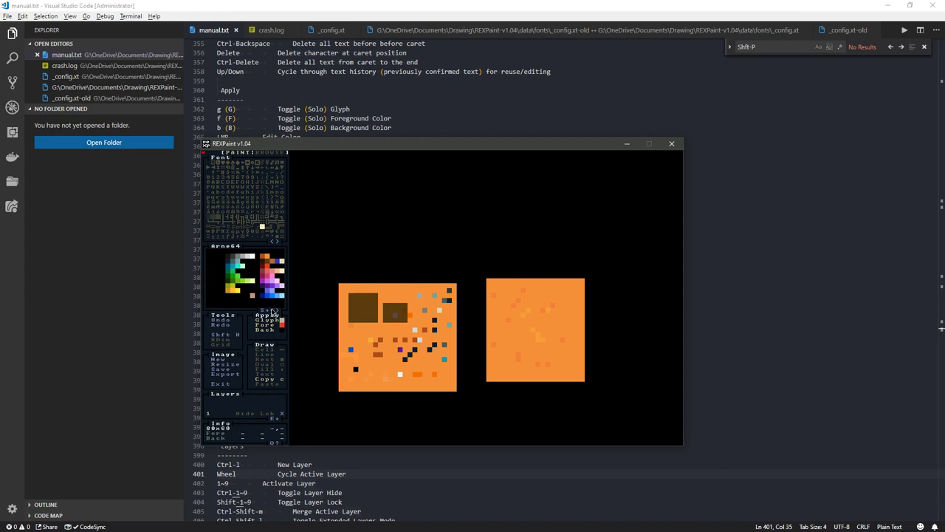
Save the Arne64 palette, and view the built-in command reference
click(263, 312)
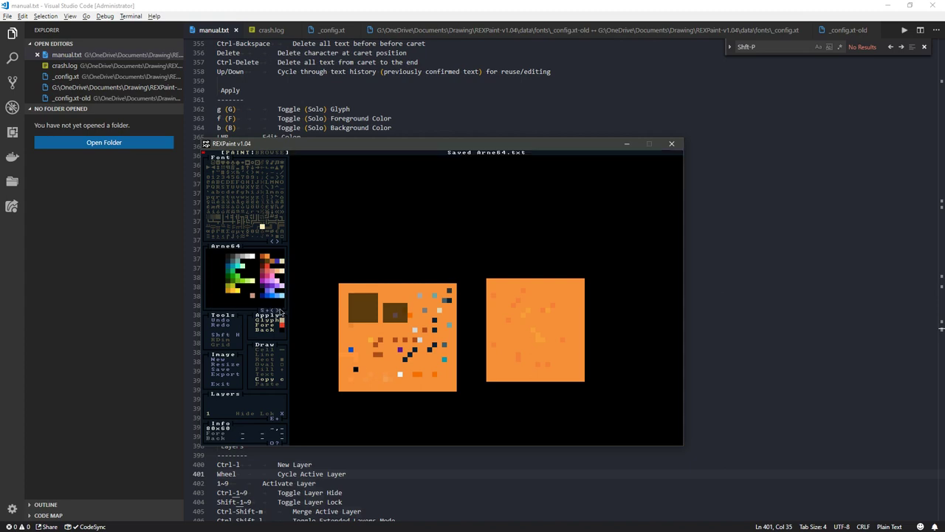
click(280, 442)
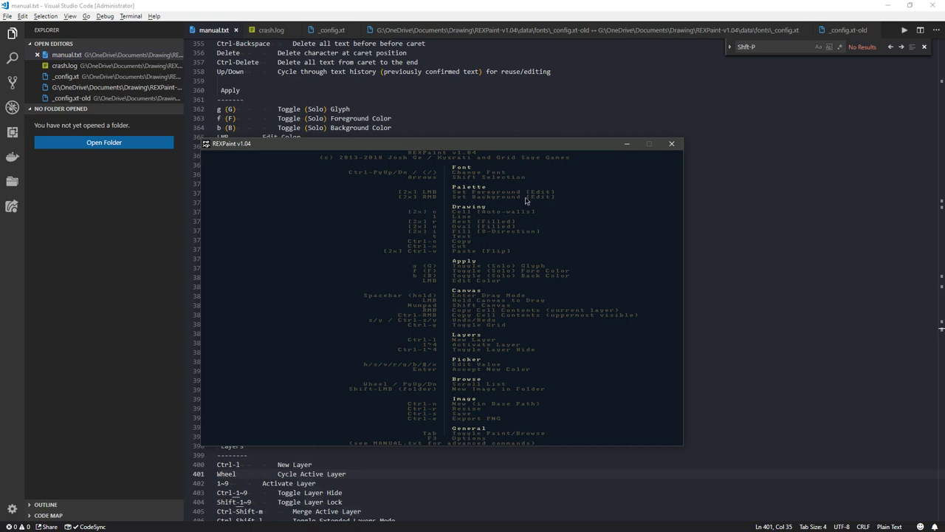
click(358, 392)
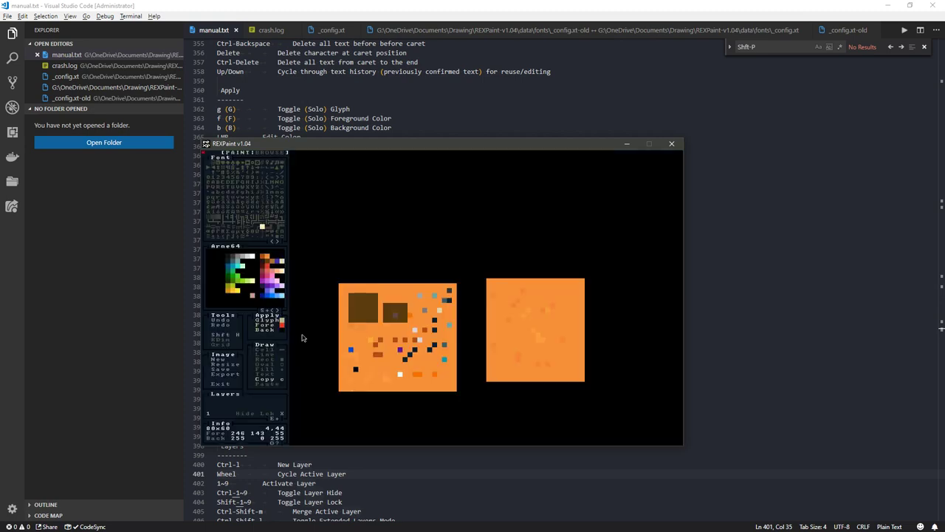
Edit an empty slot below the Arne64 palette's colours to the green 5BCB31
double_click(226, 299)
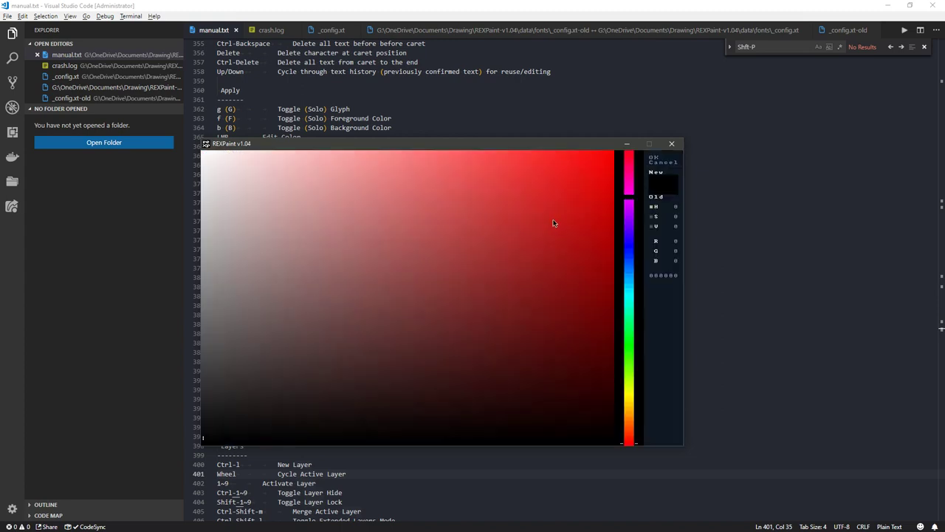
click(490, 185)
click(444, 290)
click(629, 194)
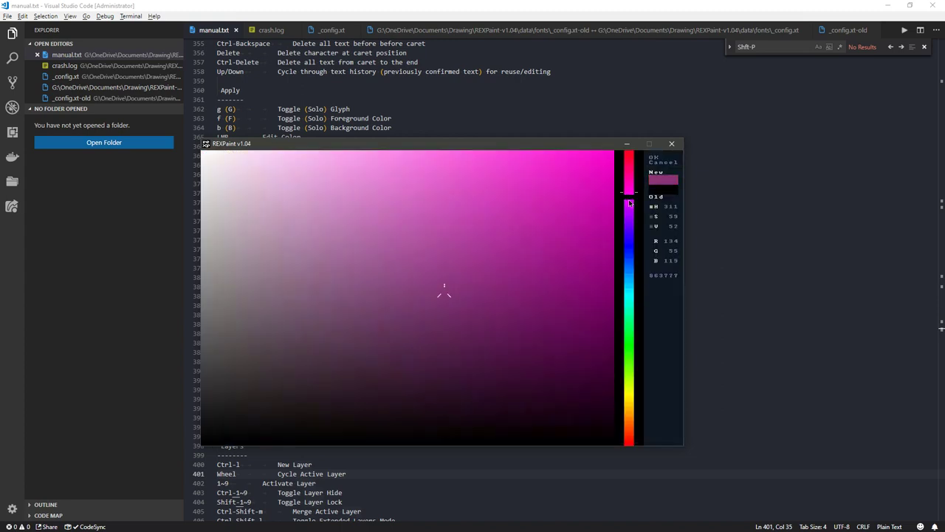
mouse_move(628, 203)
mouse_down()
mouse_move(627, 387)
mouse_move(629, 360)
mouse_up()
click(513, 211)
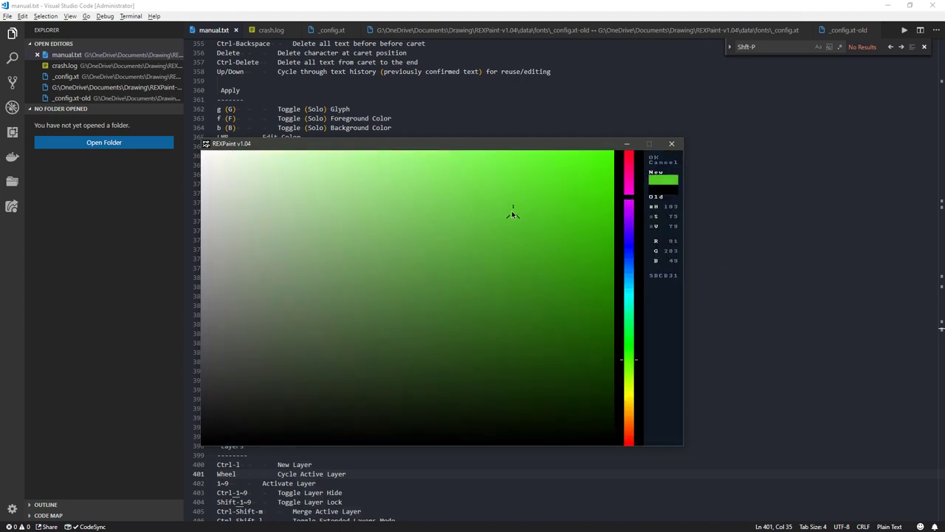
key(Return)
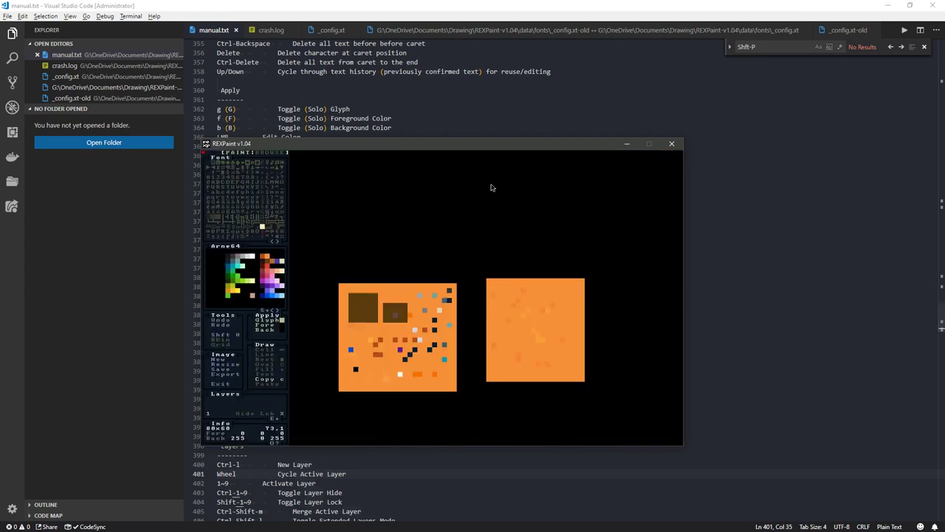
shift+click(229, 301)
click(229, 297)
drag(238, 303, 209, 279)
Set the foreground to red and draw a filled rectangle on layer 2, overlapping the upper part of the left orange block
click(271, 267)
click(268, 360)
drag(366, 271, 426, 339)
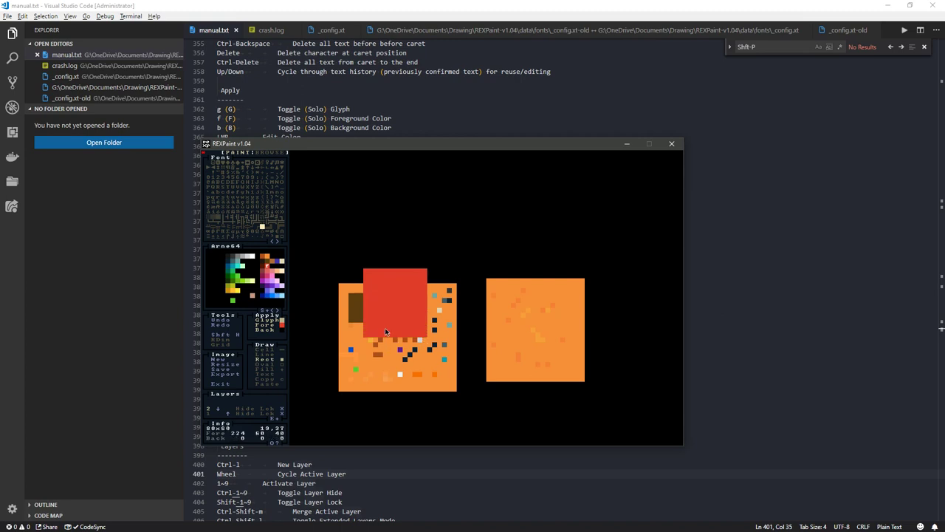
Shift all layers one cell right, and shift the red rectangle's layer horizontally so it wraps around the canvas
mouse_move(382, 307)
mouse_down()
mouse_move(407, 306)
mouse_move(334, 305)
mouse_move(410, 305)
mouse_move(382, 306)
mouse_move(382, 248)
mouse_move(382, 306)
mouse_up()
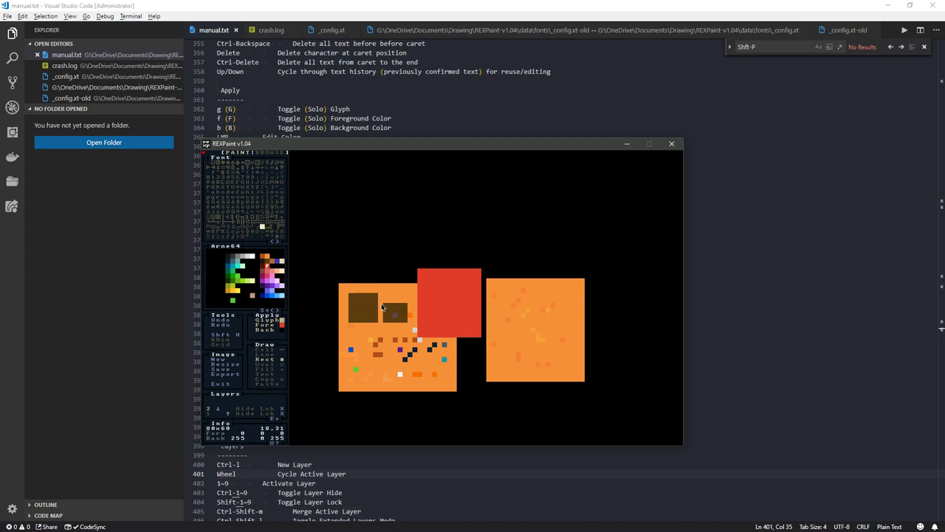
key(Right)
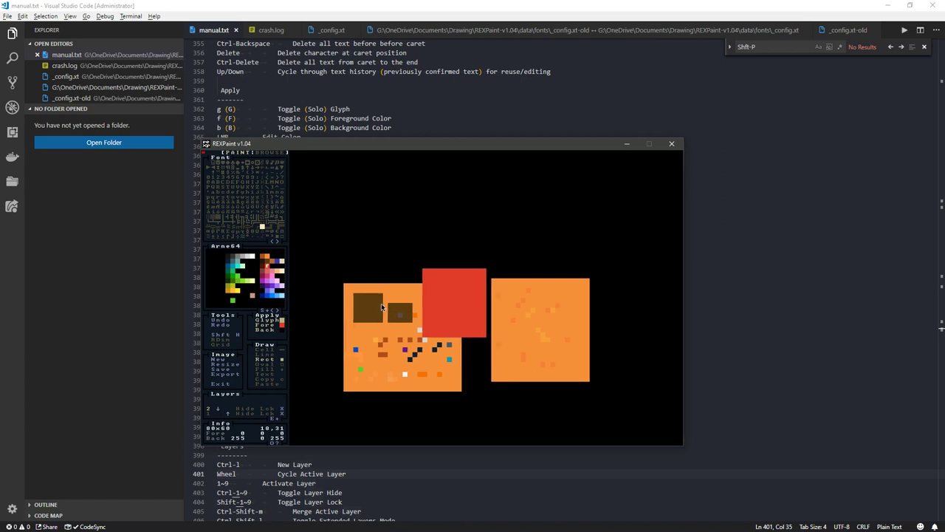
key(Right)
key(Left)
key(Left)
key(Left)
key(Left)
key(Left)
key(Left)
key(Left)
key(Left)
key(Left)
key(Left)
key(Left)
key(Left)
key(Left)
key(Left)
key(Left)
key(Left)
key(Left)
key(Left)
key(Left)
key(Left)
key(Left)
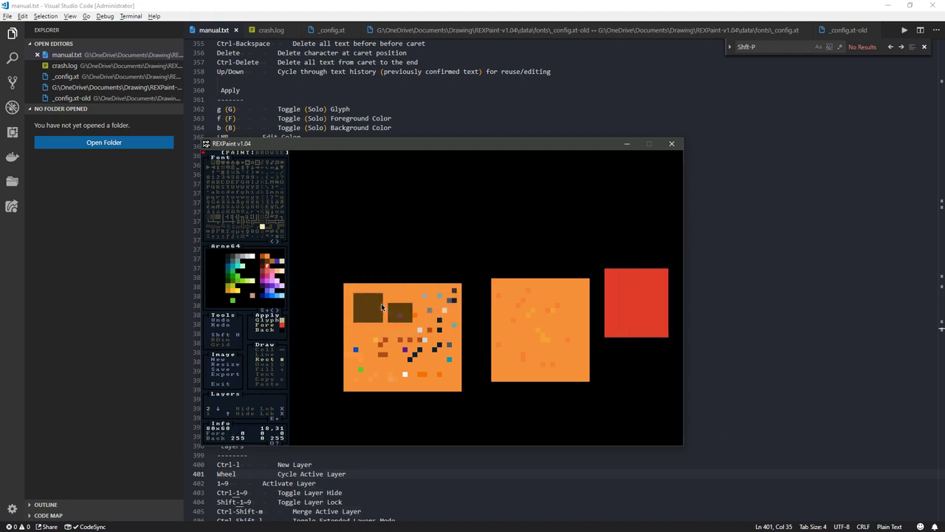
key(Left)
key(Left)
key(Left)
key(Left)
key(Left)
key(Left)
key(Left)
key(Left)
key(Left)
key(Left)
key(Left)
key(Left)
key(Left)
key(Left)
key(Left)
key(Left)
key(Left)
key(Left)
key(Left)
key(Left)
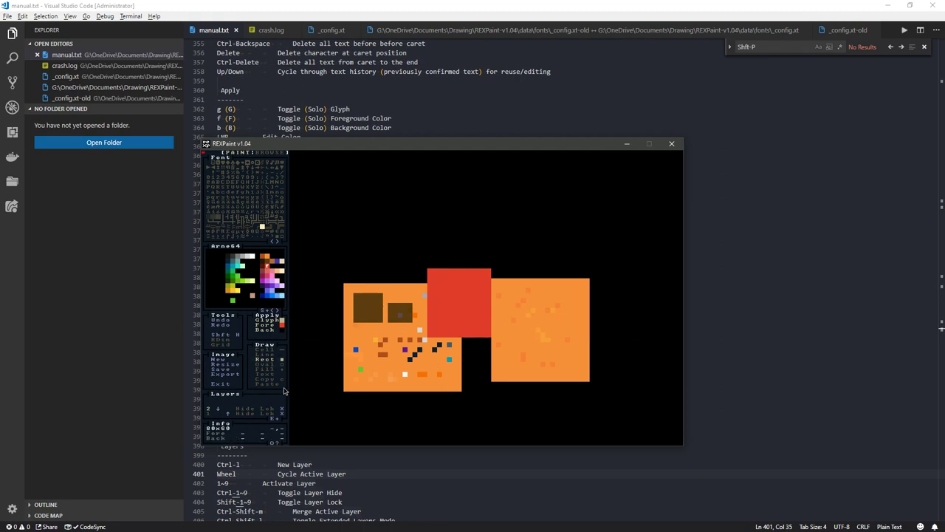
Check the built-in command reference, and change the violet-blue palette colour to the teal 34A594
click(277, 443)
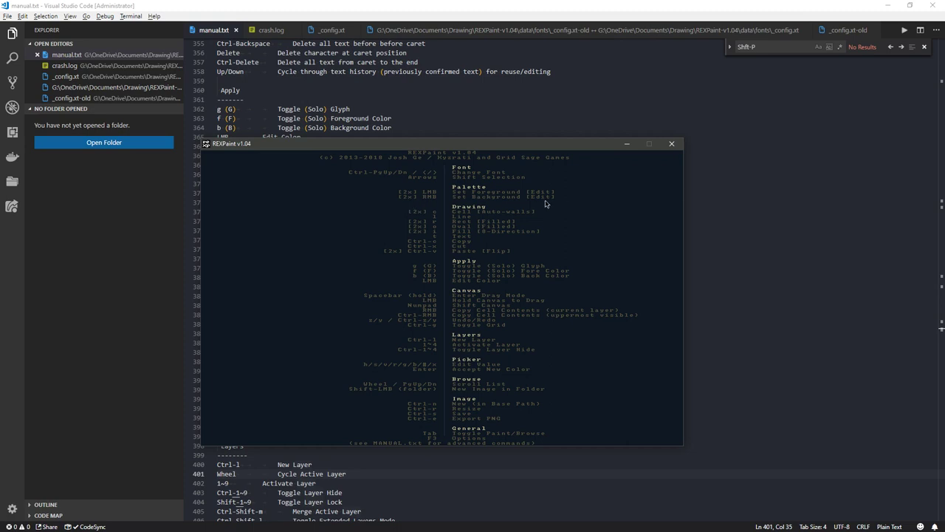
key(Escape)
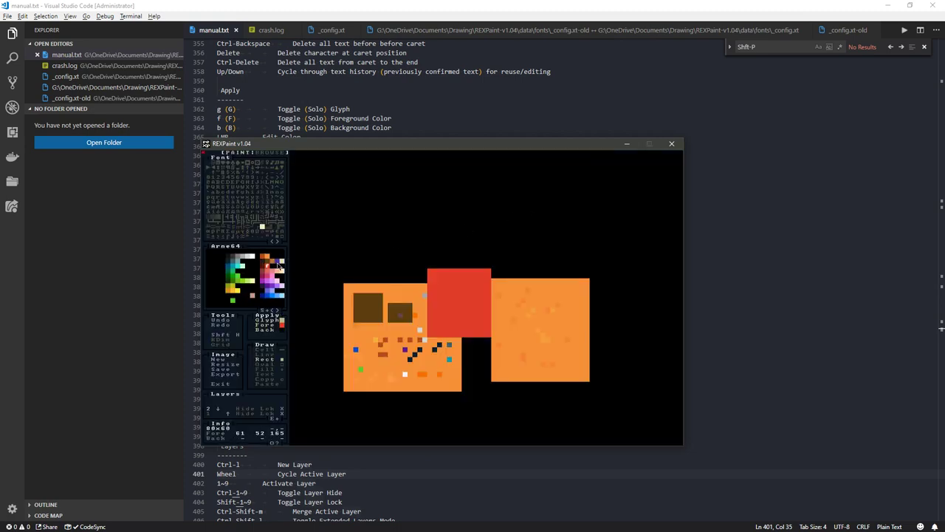
double_click(280, 264)
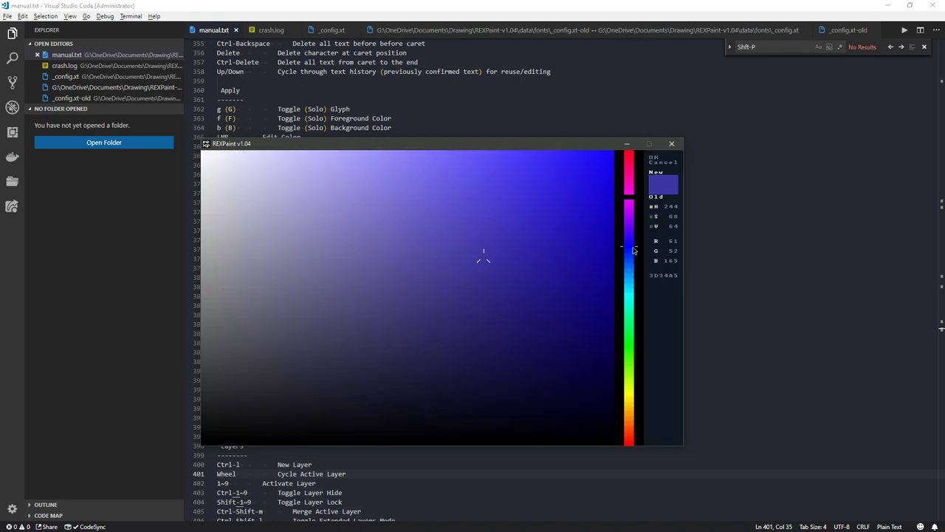
click(632, 310)
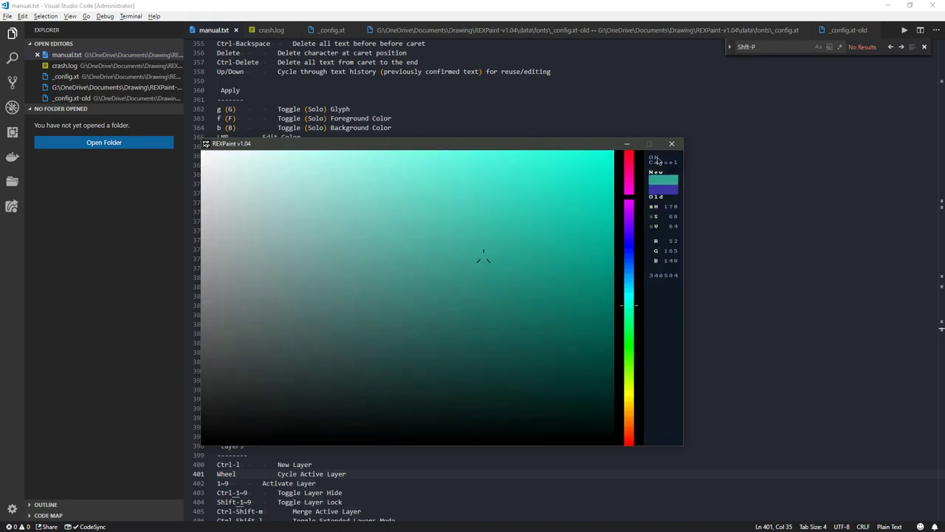
click(654, 157)
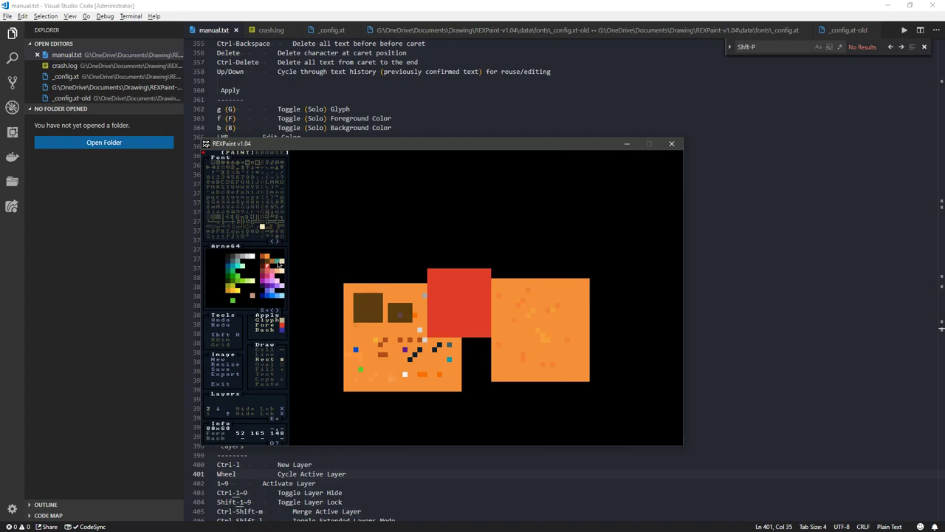
Look at the canvas commands in the manual in Visual Studio Code and at REXPaint's built-in command reference
key(alt+Tab)
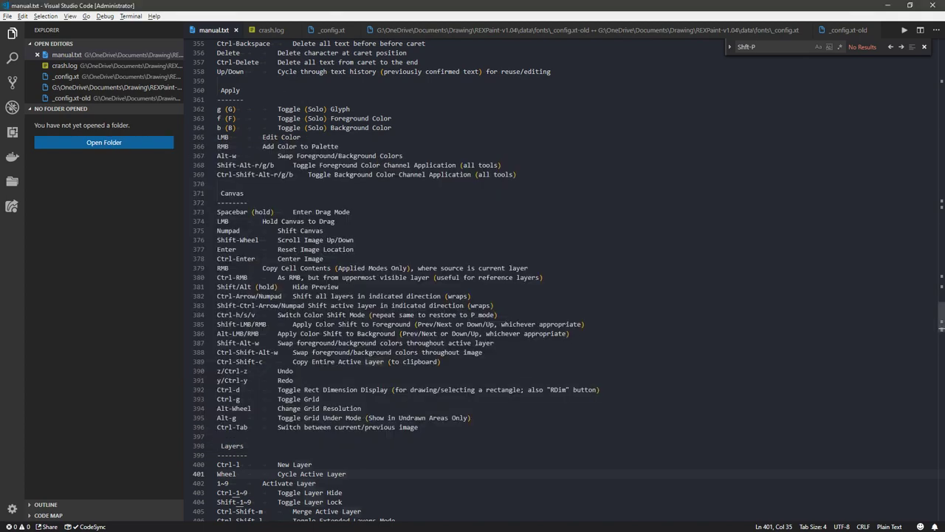
key(alt+Tab)
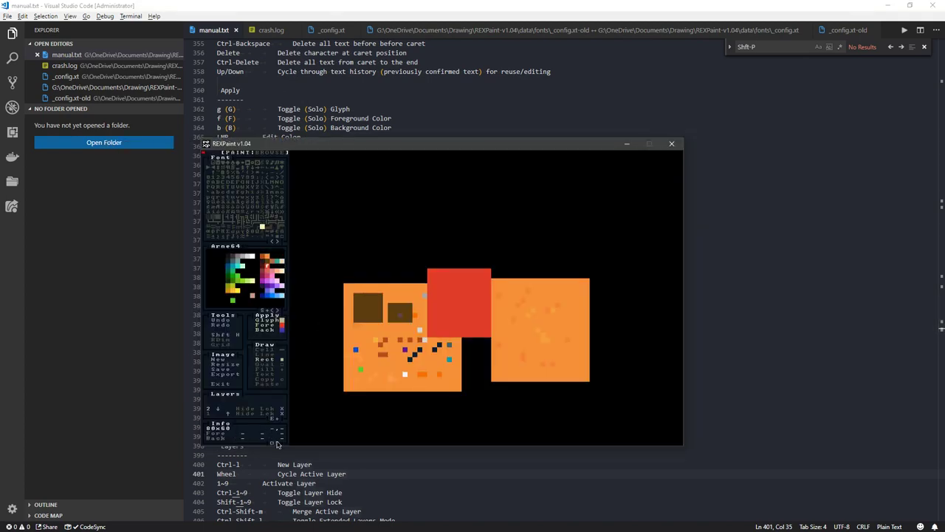
mouse_move(277, 444)
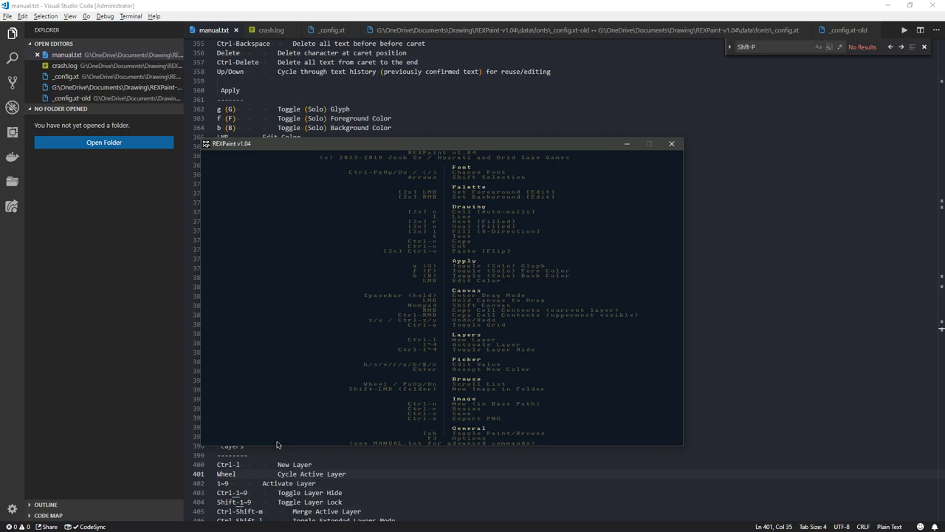
click(277, 444)
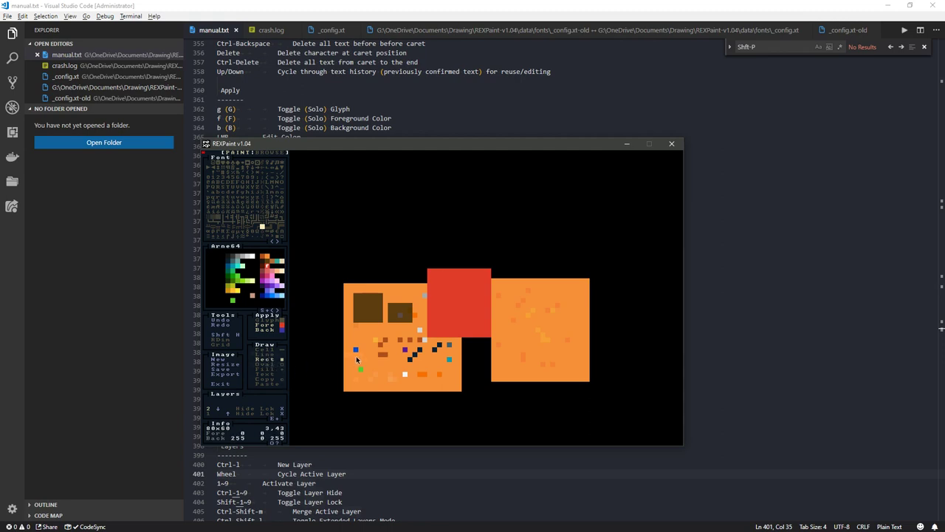
Draw large rectangles on layer 1 with red foreground and blue background, and repaint the left part with a pink foreground only
scroll(369, 338, down, 1)
drag(369, 339, 530, 235)
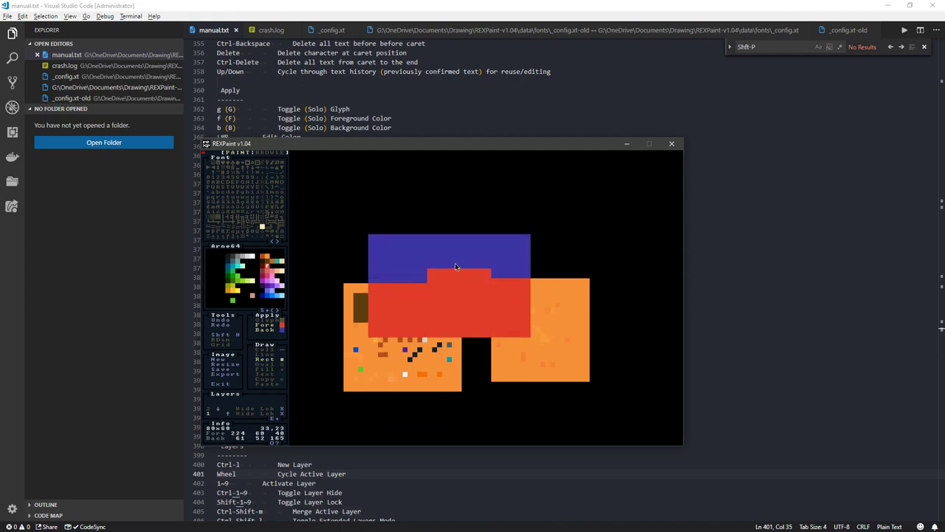
drag(590, 253, 325, 406)
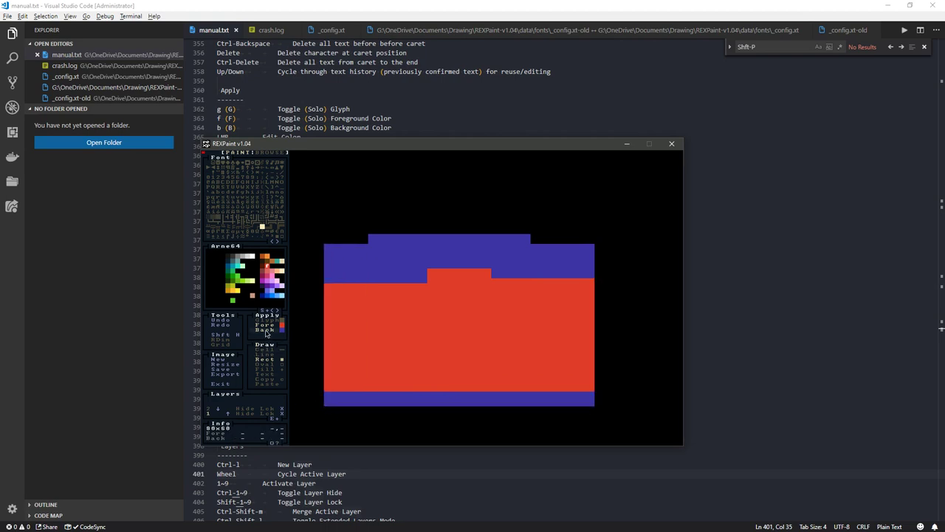
drag(542, 325, 444, 358)
click(272, 278)
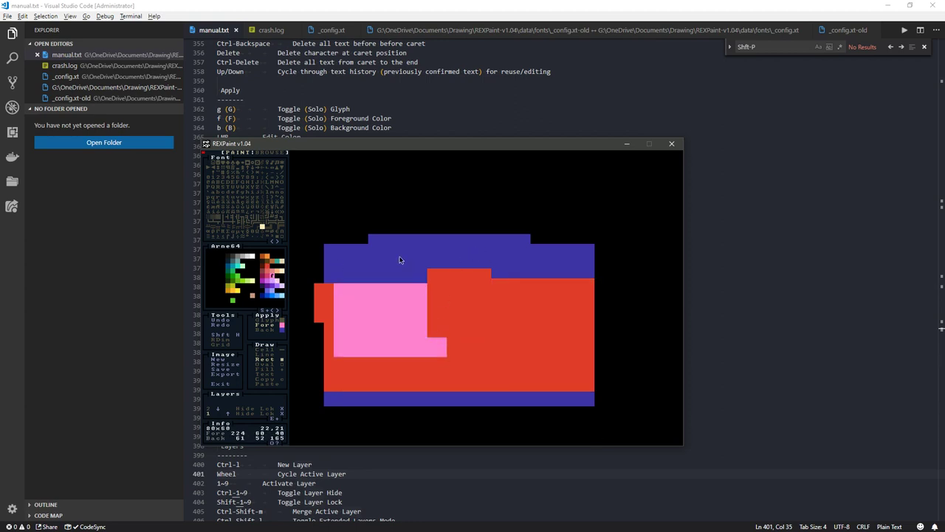
Change the background colour to a darker blue, and draw background-only rectangles across the middle and right side of the image
click(282, 330)
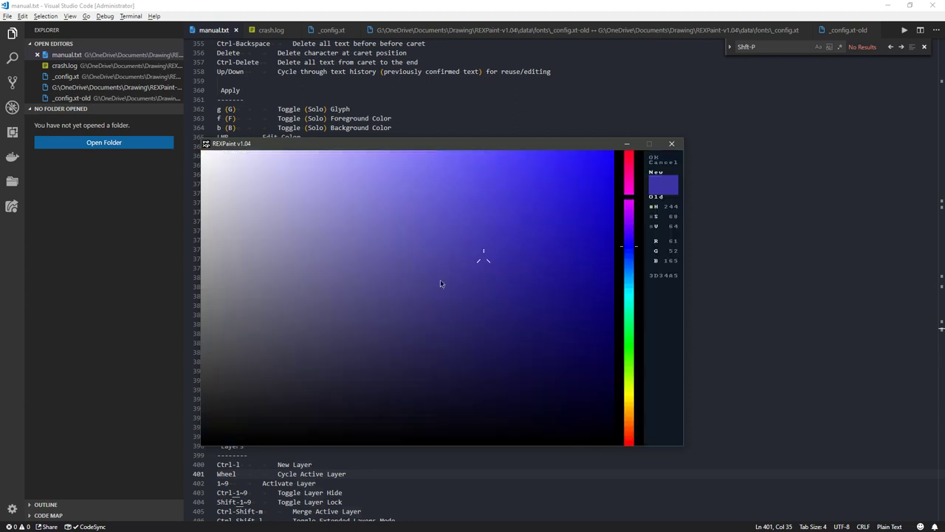
click(554, 333)
key(Return)
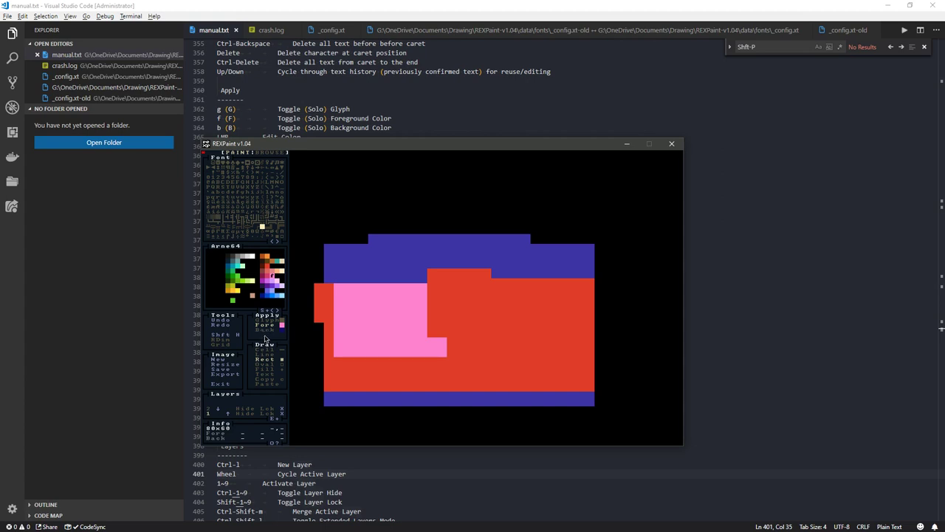
drag(370, 211, 613, 386)
mouse_move(605, 427)
mouse_down()
mouse_move(398, 367)
mouse_move(289, 354)
mouse_move(612, 411)
mouse_move(654, 436)
mouse_move(611, 419)
mouse_up()
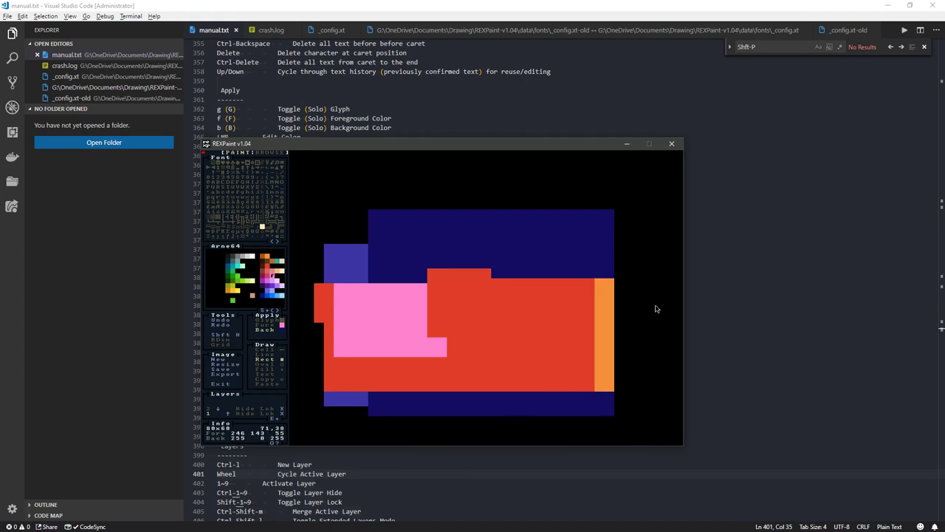
drag(648, 269, 599, 390)
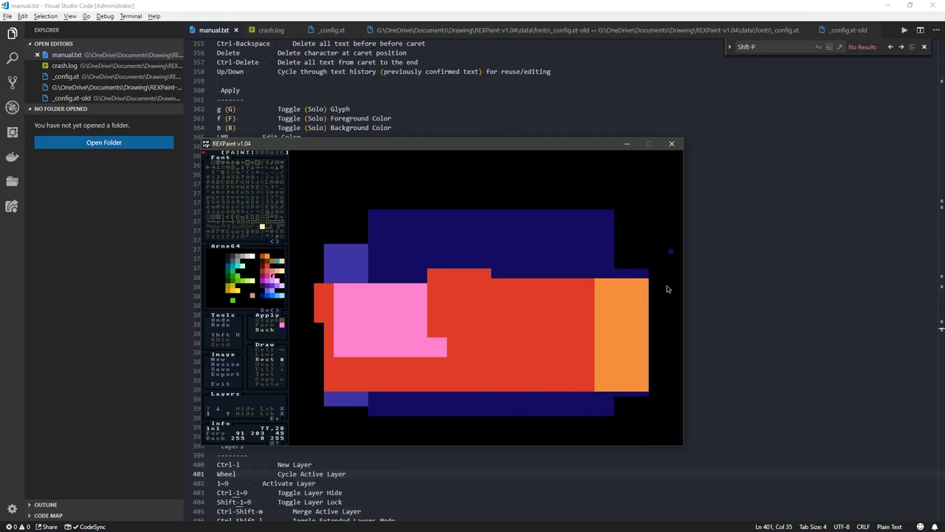
drag(671, 249, 626, 433)
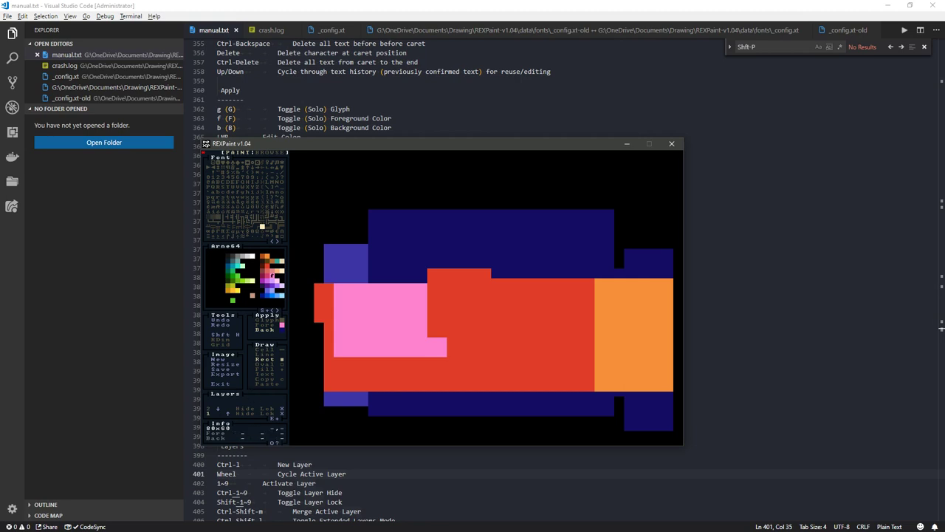
Try hiding and reordering the two layers, and delete layer 2 with the red rectangle
scroll(210, 418, up, 1)
click(246, 413)
click(219, 412)
click(229, 416)
click(286, 412)
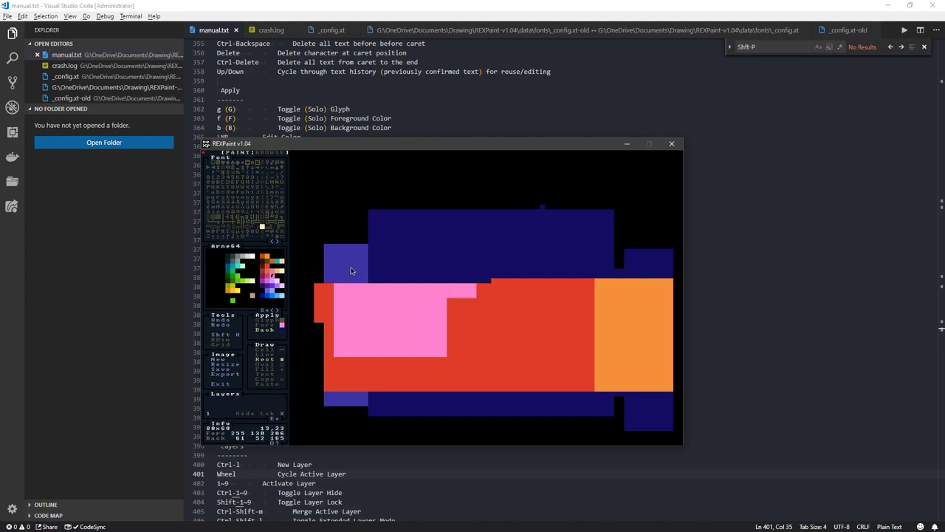
Look at REXPaint's built-in command reference and return to the canvas
key(Escape)
key(alt+Tab)
key(F1)
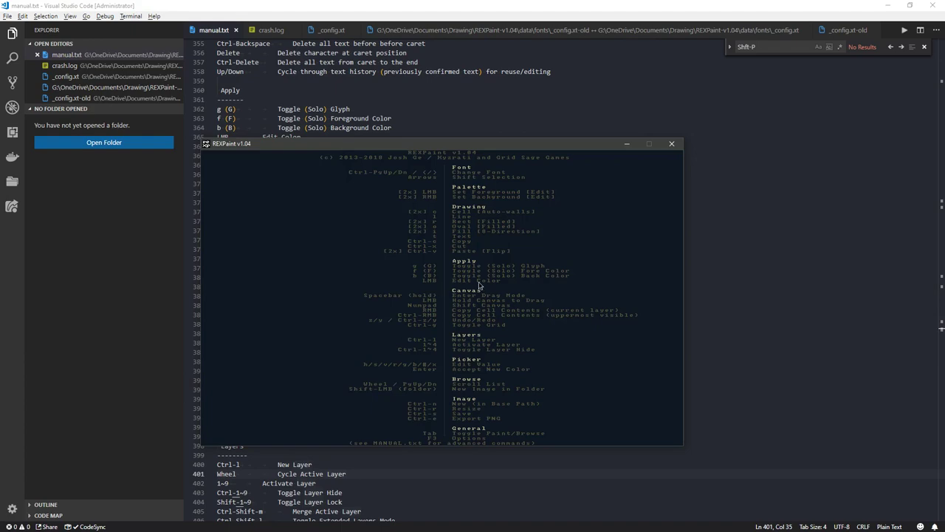
key(alt+Tab)
key(alt+Tab)
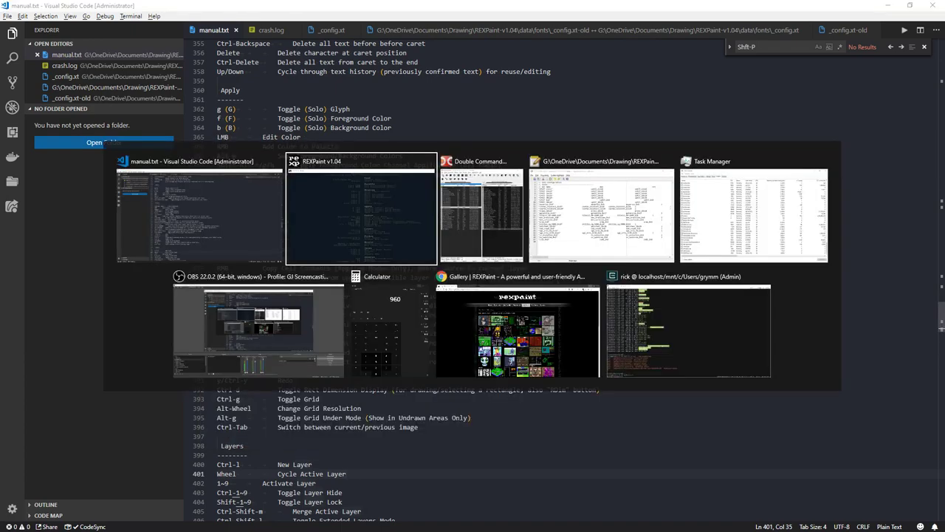
click(473, 288)
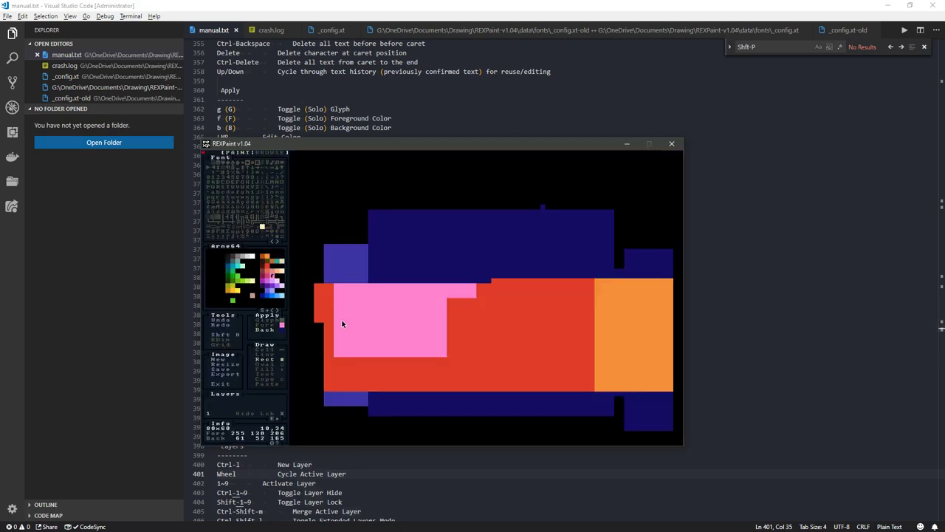
Turn on glyph application with the half-block glyph selected, and try dragging the canvas downward and back
click(280, 320)
click(281, 225)
key(F1)
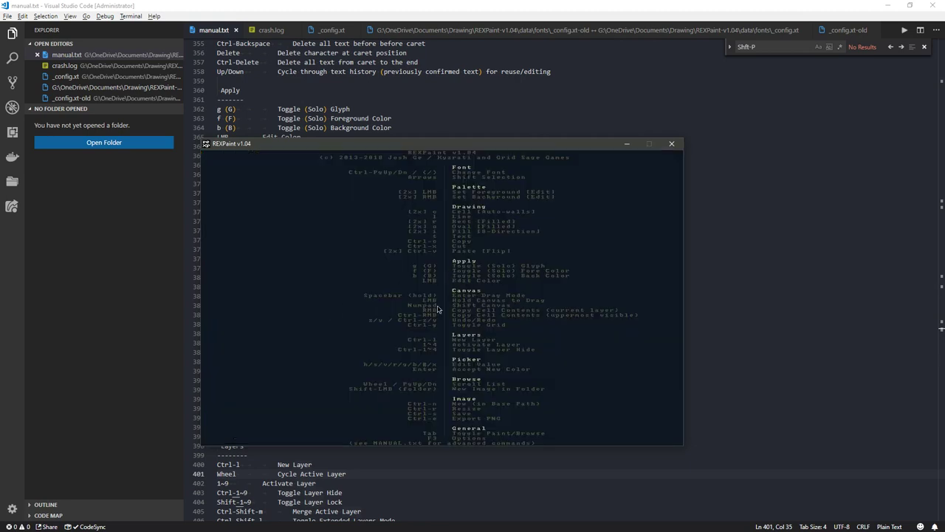
key(F1)
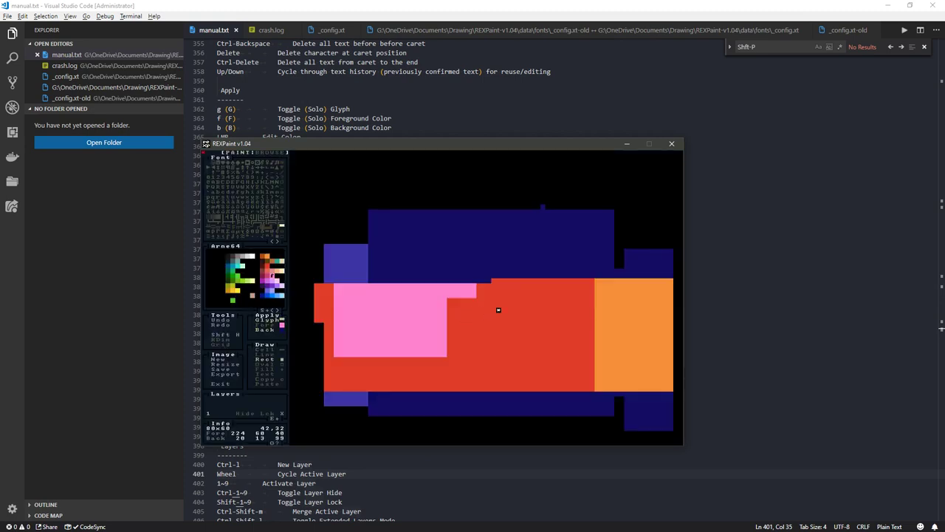
mouse_move(498, 312)
mouse_down()
mouse_move(433, 249)
mouse_move(562, 364)
mouse_move(498, 329)
mouse_up()
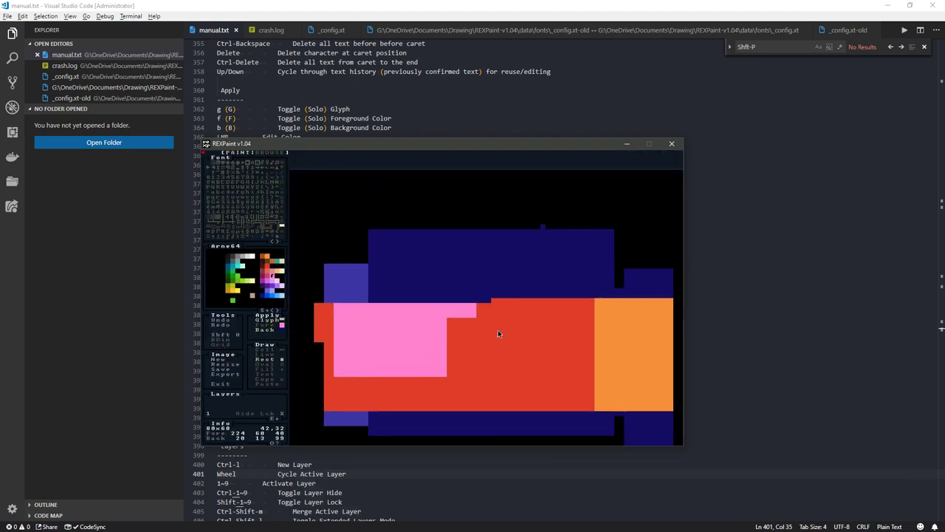
key(Down)
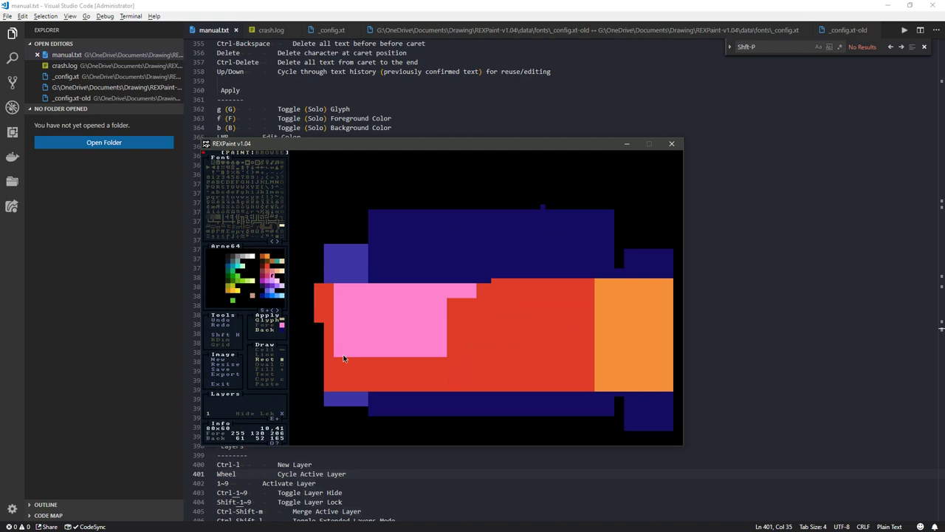
Add a second layer to the image, and try cycling the active layer and toggling layer 1's visibility
key(F1)
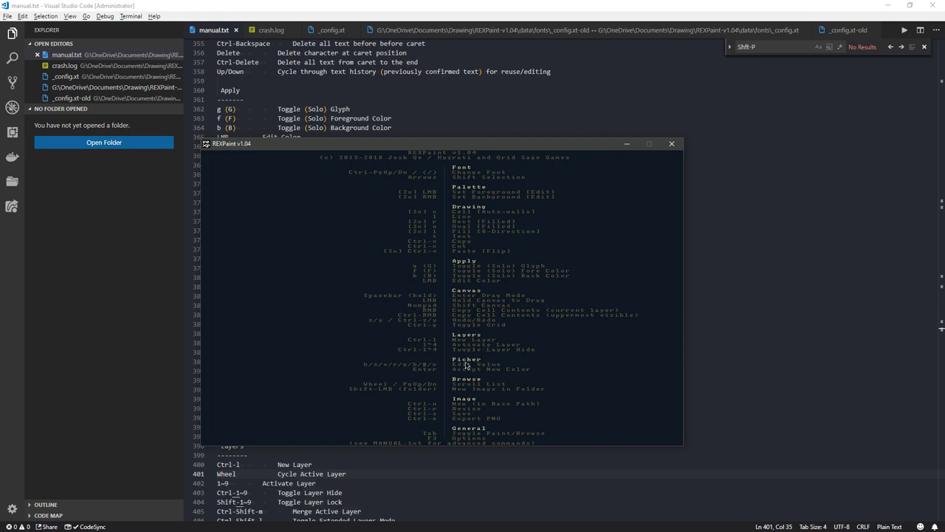
click(505, 360)
key(ctrl+l)
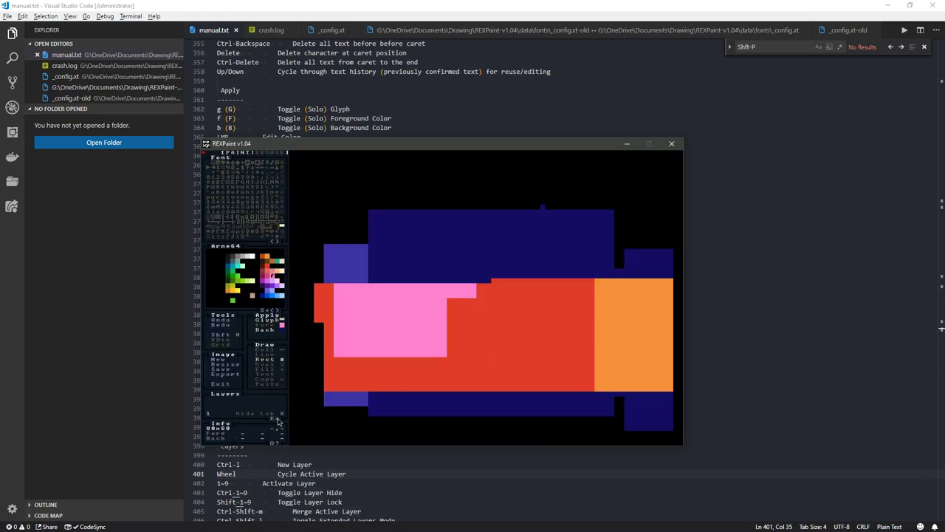
scroll(387, 402, down, 1)
scroll(387, 401, down, 5)
key(ctrl+1)
key(ctrl+1)
key(shift+slash)
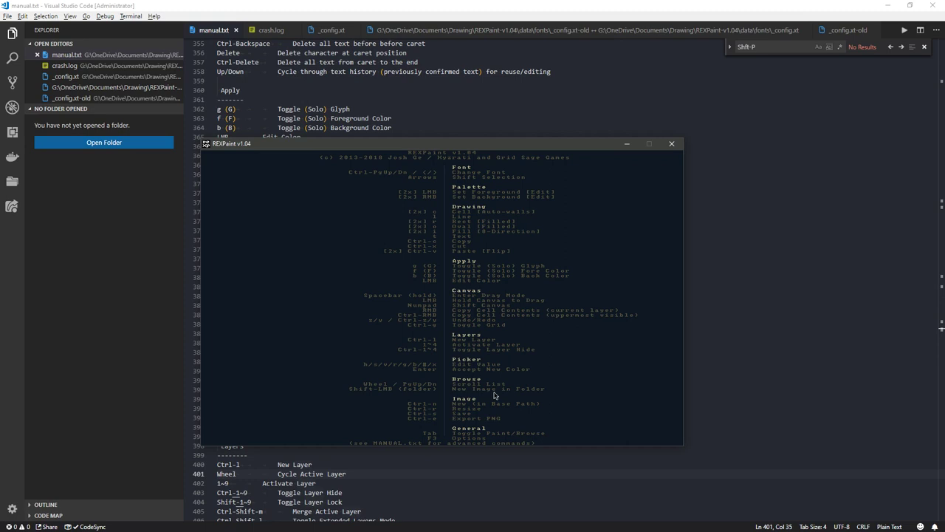
key(F1)
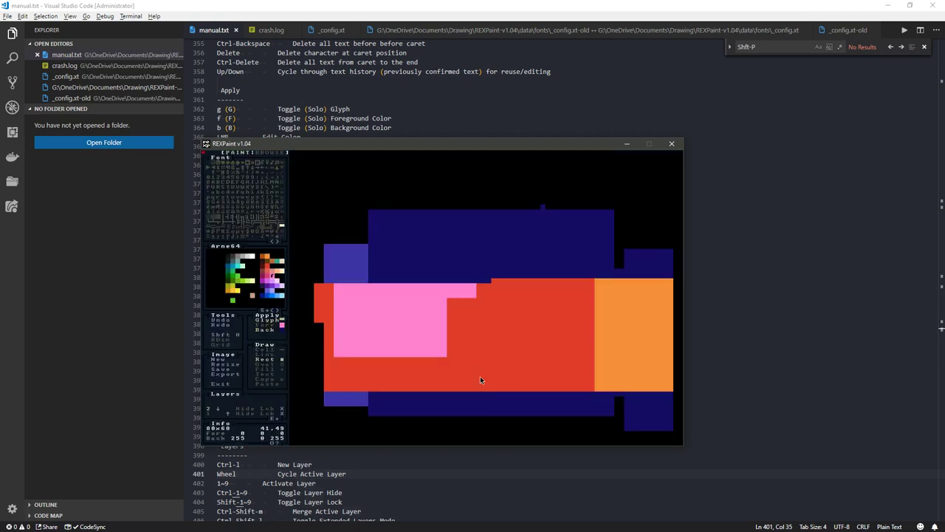
Duplicate the current image in browse mode under the name unnamed2, and return to paint mode
key(Tab)
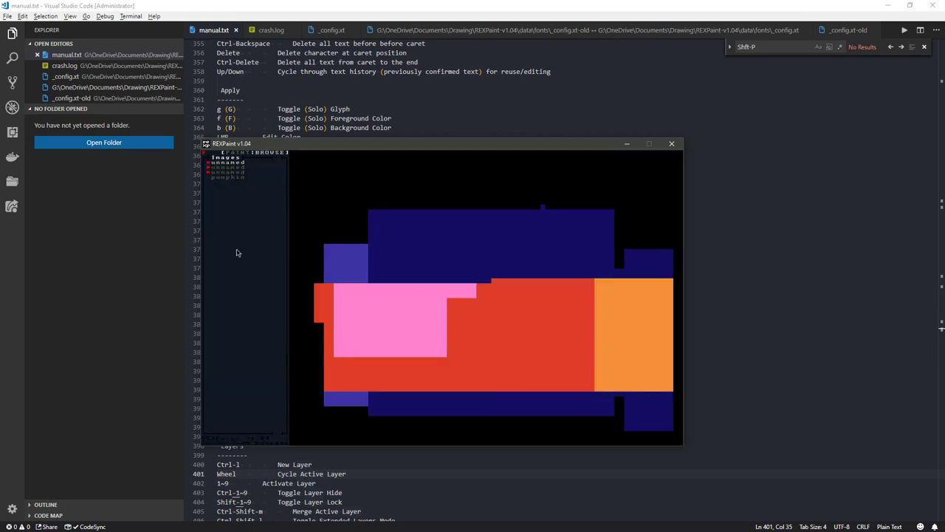
key(ctrl+d)
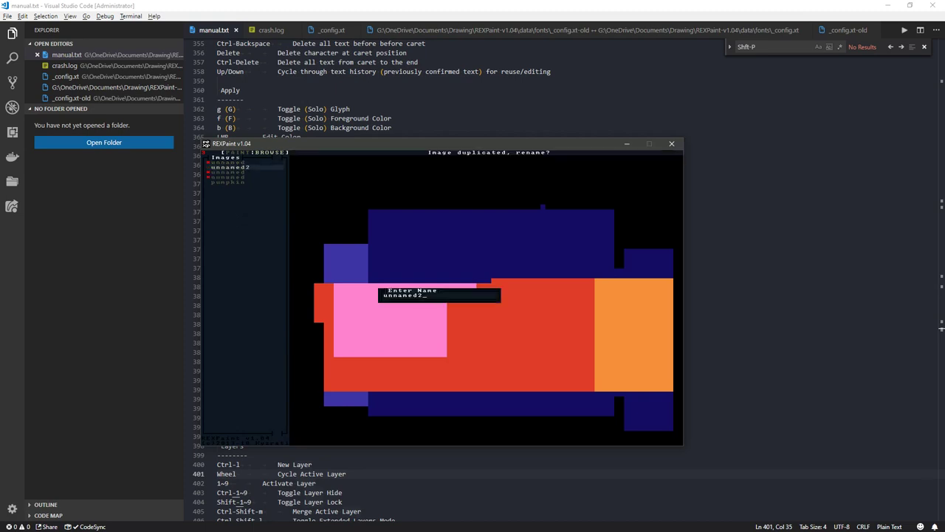
key(Return)
key(Tab)
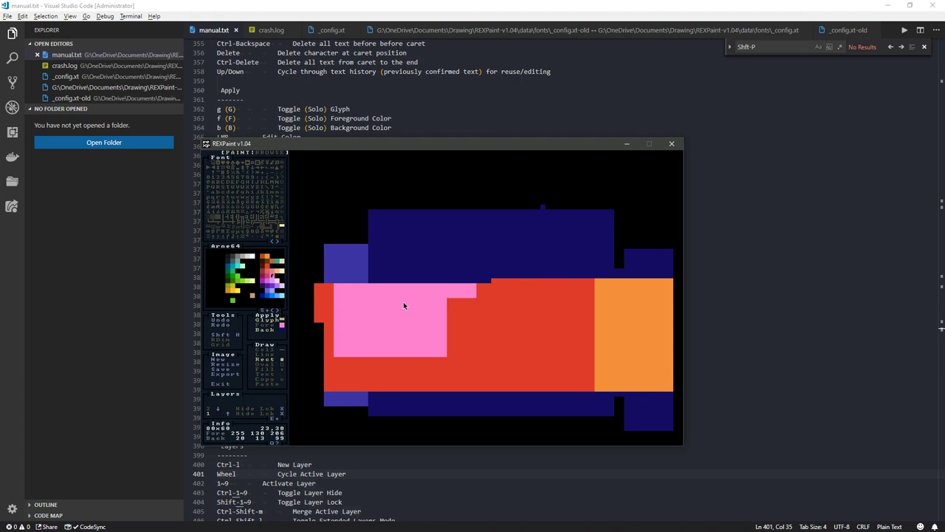
Check the image commands in the command reference, and resize the canvas to a width of 40 cells
key(F1)
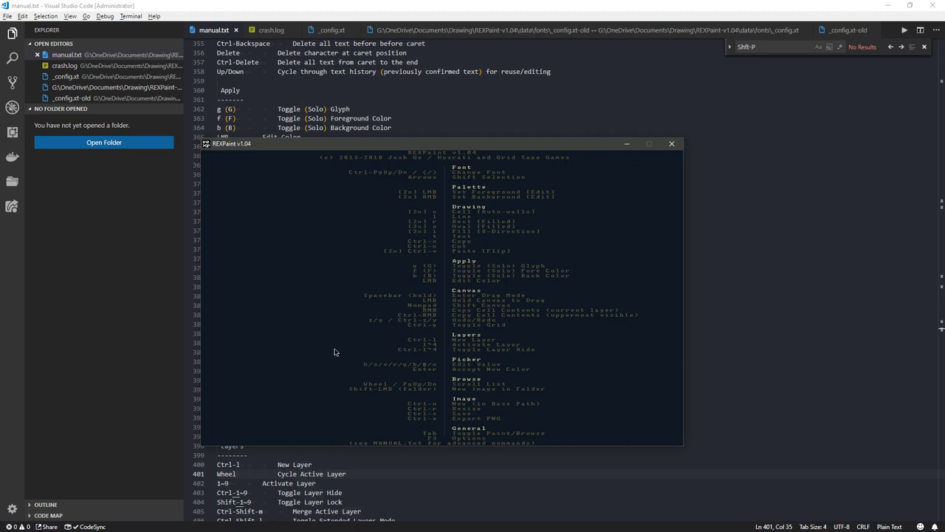
key(F1)
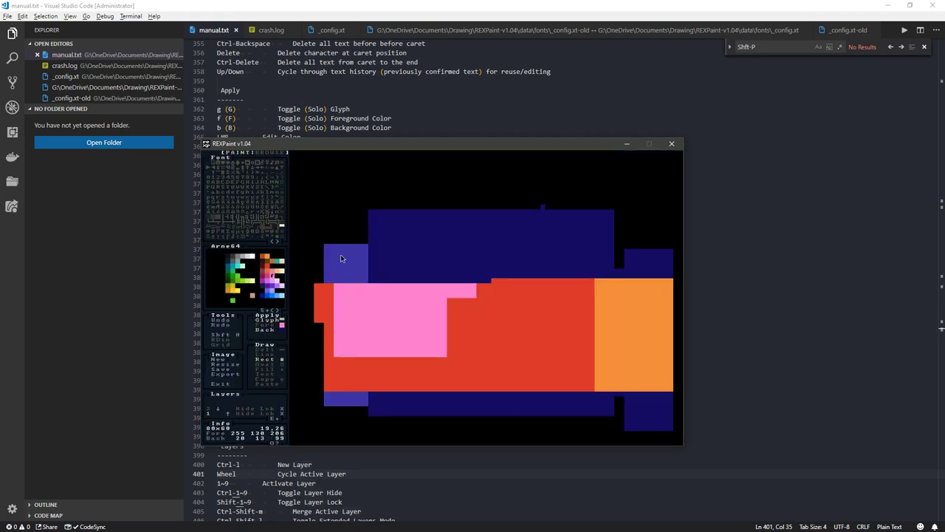
key(F1)
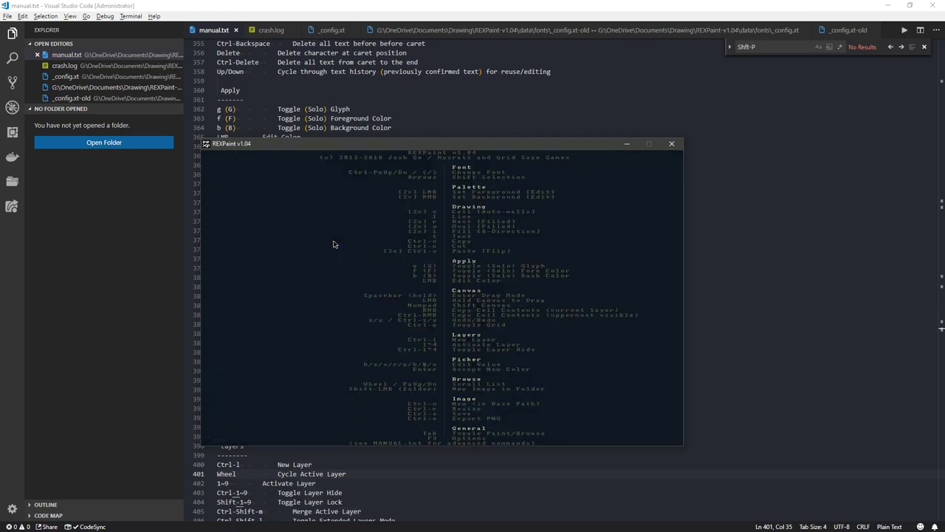
key(F1)
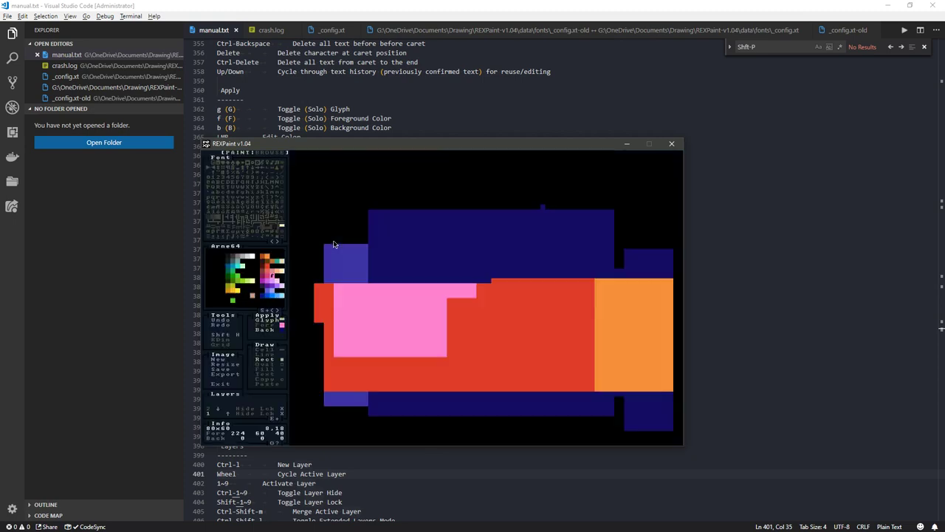
key(ctrl+r)
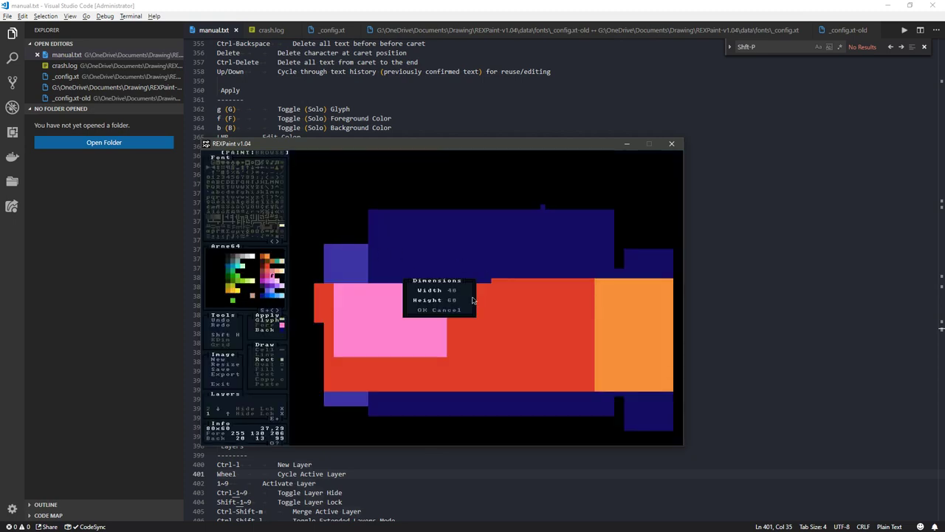
text(40)
click(423, 311)
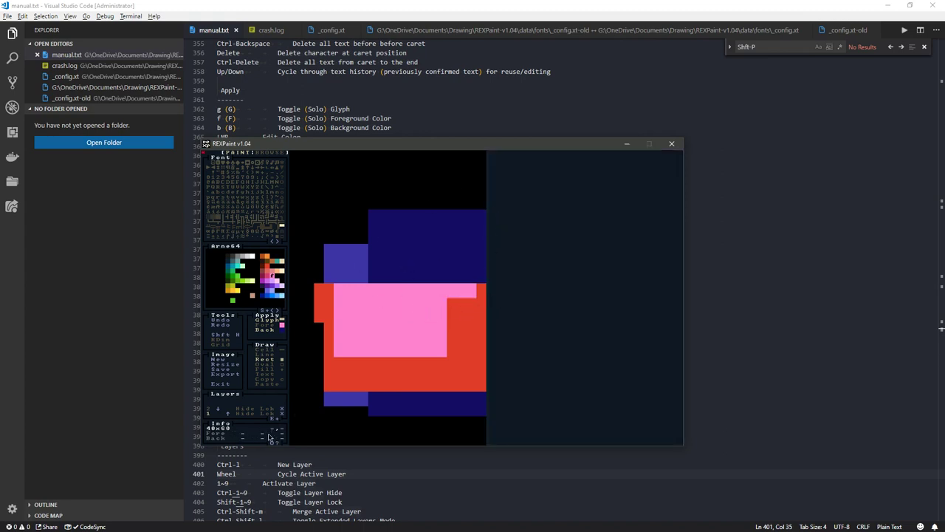
Resize the canvas to a width of 80 cells, keeping the height at 60
key(ctrl+r)
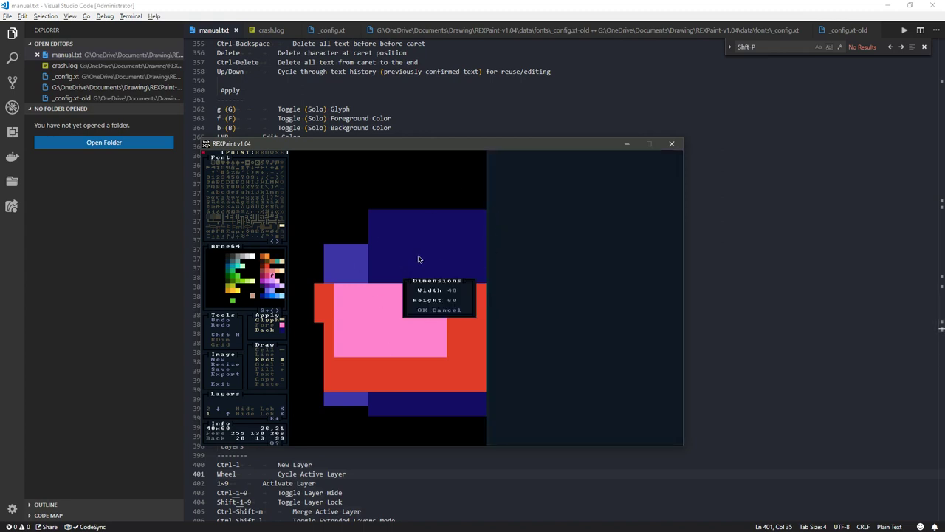
click(452, 291)
click(423, 311)
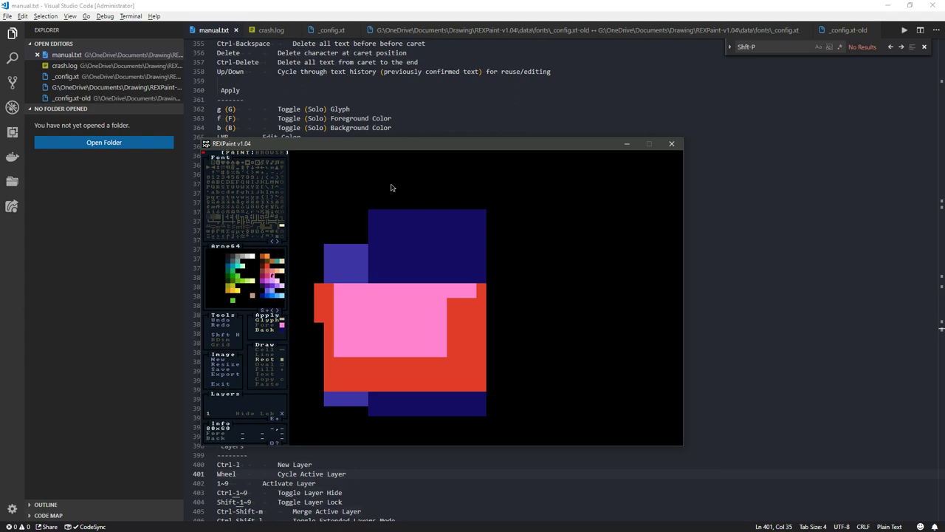
Minimise the Visual Studio Code and Double Commander windows, and move the REXPaint window slightly up and left
click(887, 6)
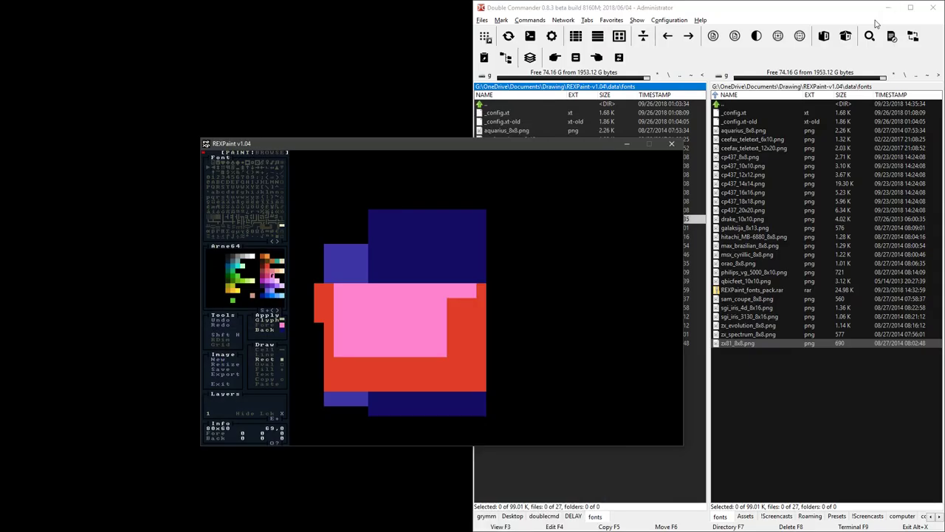
click(889, 9)
drag(477, 150, 450, 123)
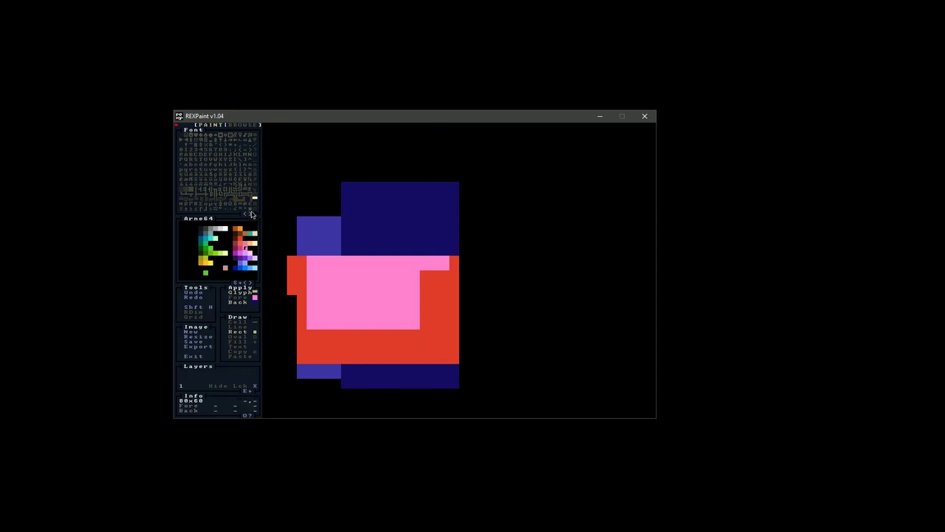
Cycle through REXPaint's font sets to CP437 14x14, and exit the program without saving the images
key(Page_Down)
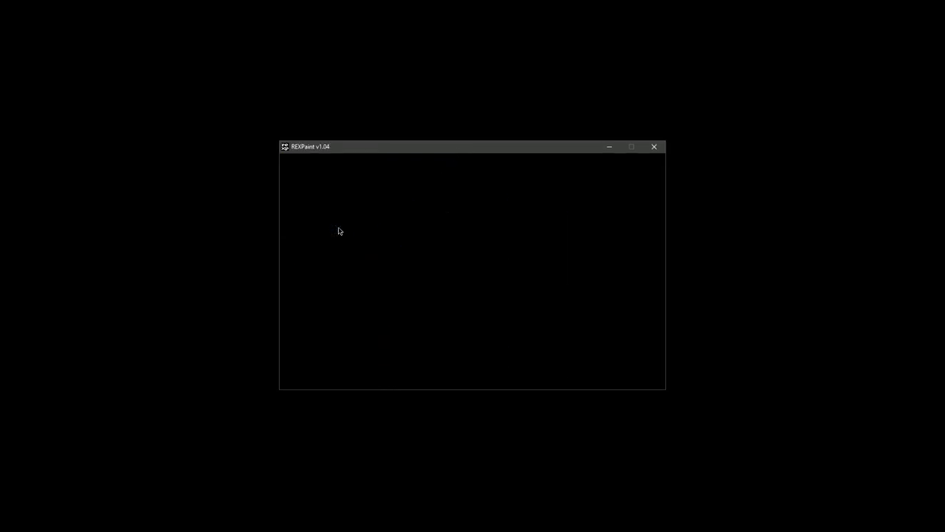
key(Page_Up)
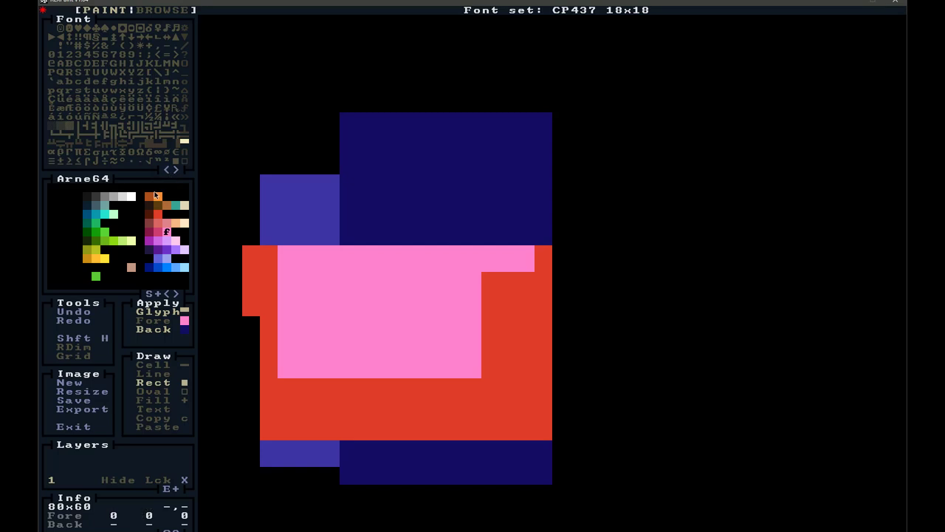
key(Page_Down)
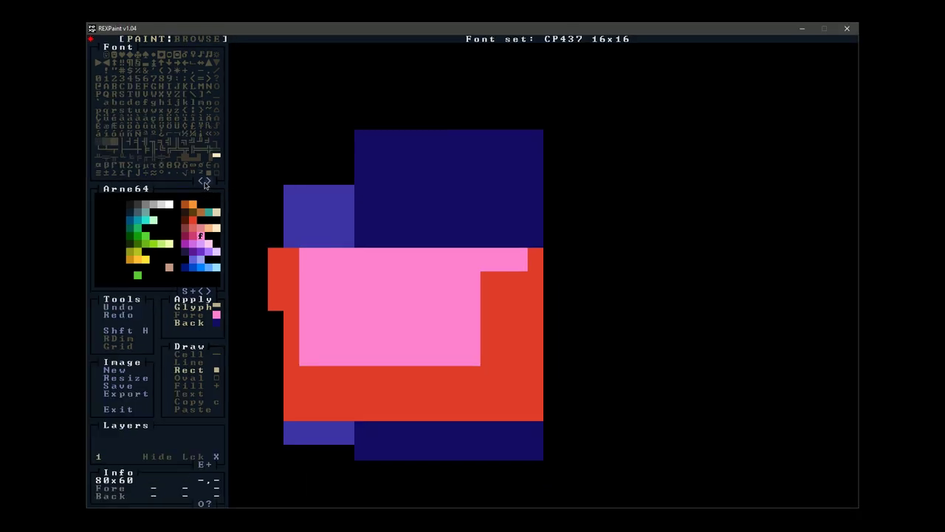
key(Page_Down)
click(798, 58)
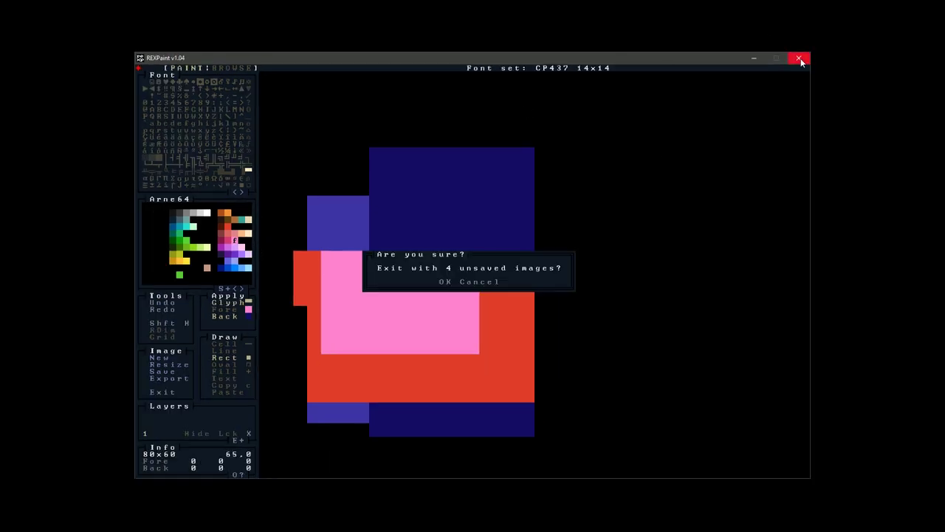
click(447, 282)
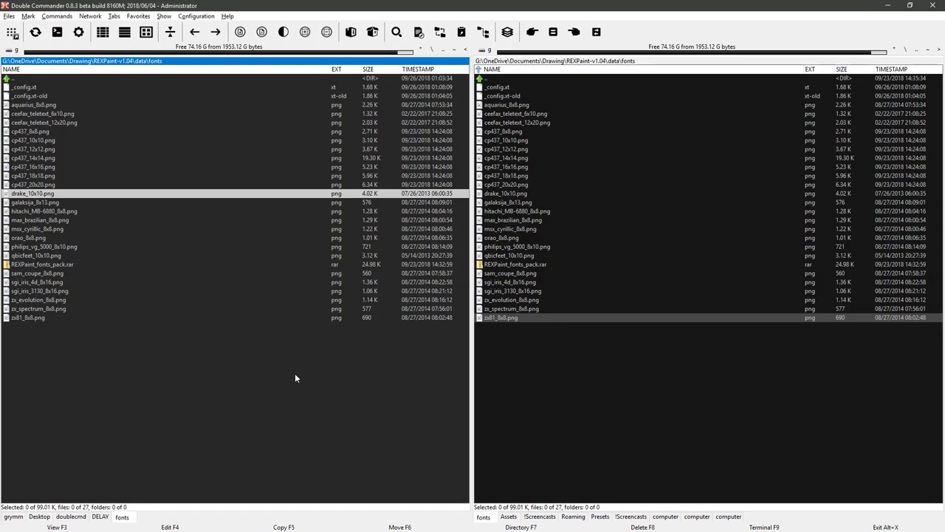
In Double Commander, make a duplicate of drake_10x10.png in the REXPaint fonts folder
key(Up)
key(Up)
key(Down)
key(Down)
key(Up)
key(Up)
key(Up)
key(Up)
key(Up)
key(Up)
key(Up)
key(Up)
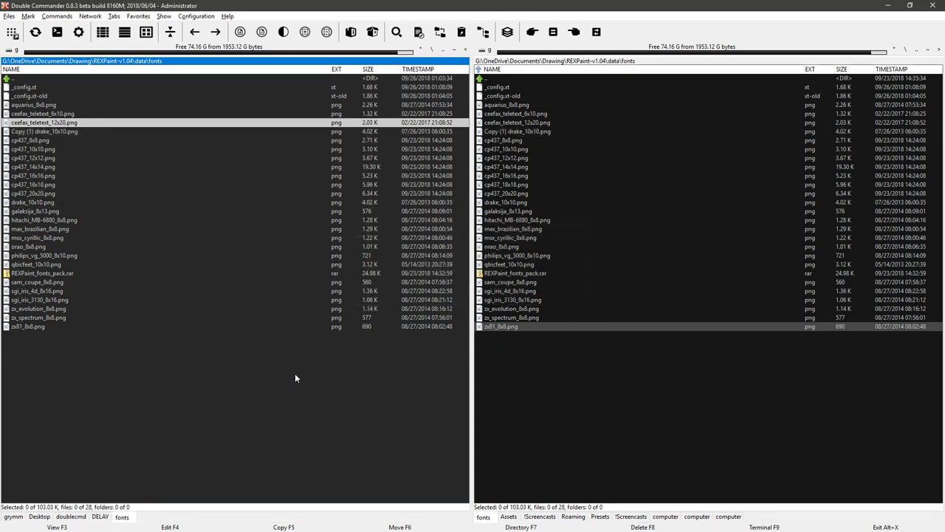
Rename the copied font image as grymm_10x10.png and open it
key(shift+F6)
text(gryu)
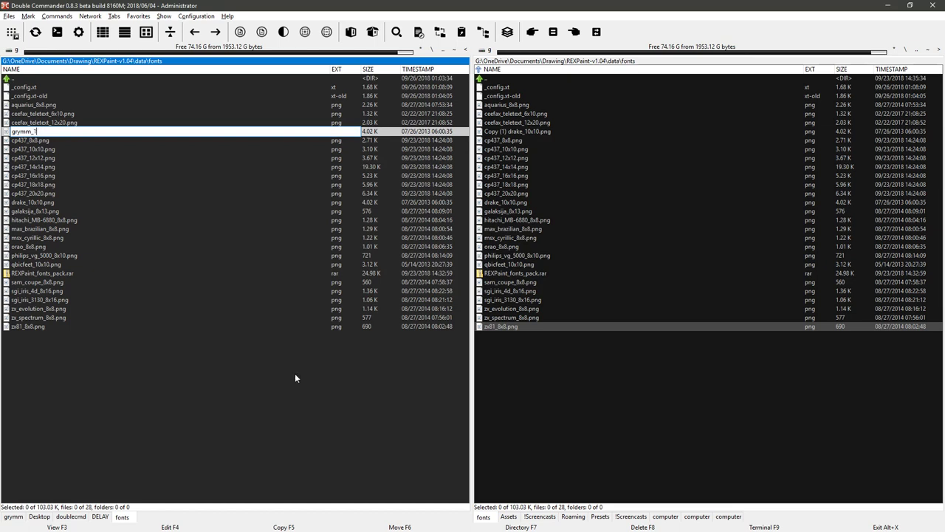
text(m_10x10.png)
key(Return)
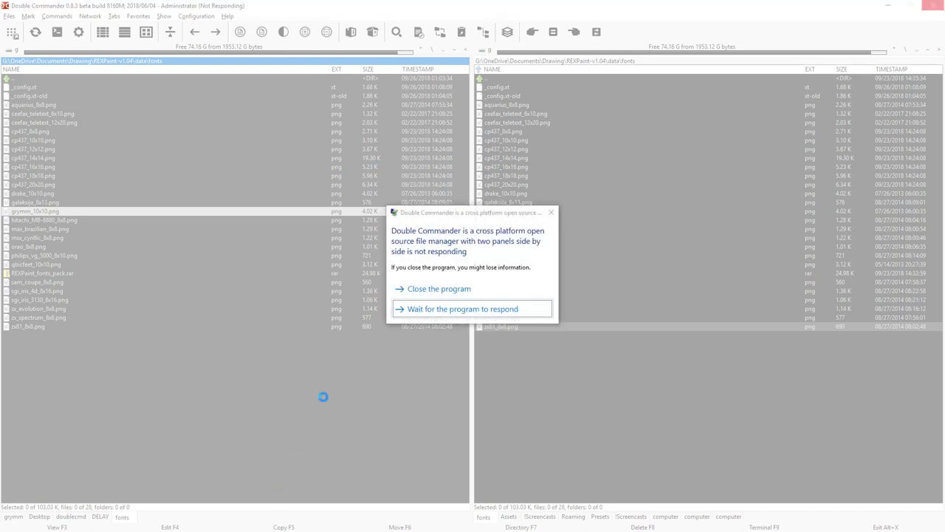
Close the unresponsive Double Commander, and accept the licence agreement for Affinity Photo
click(486, 292)
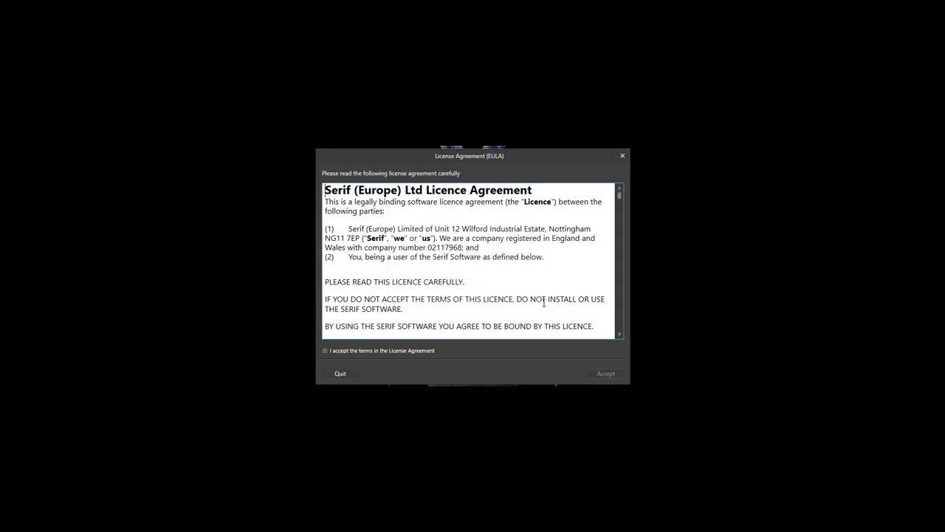
click(377, 352)
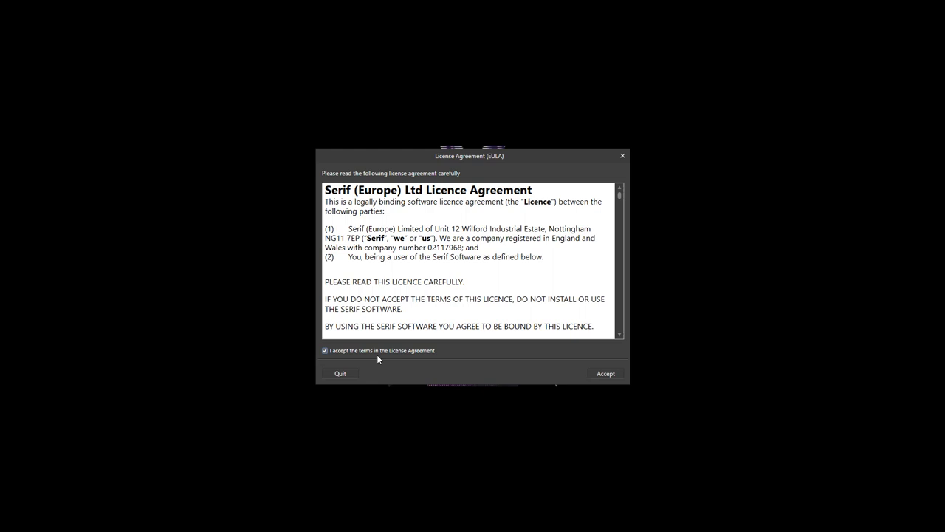
click(602, 373)
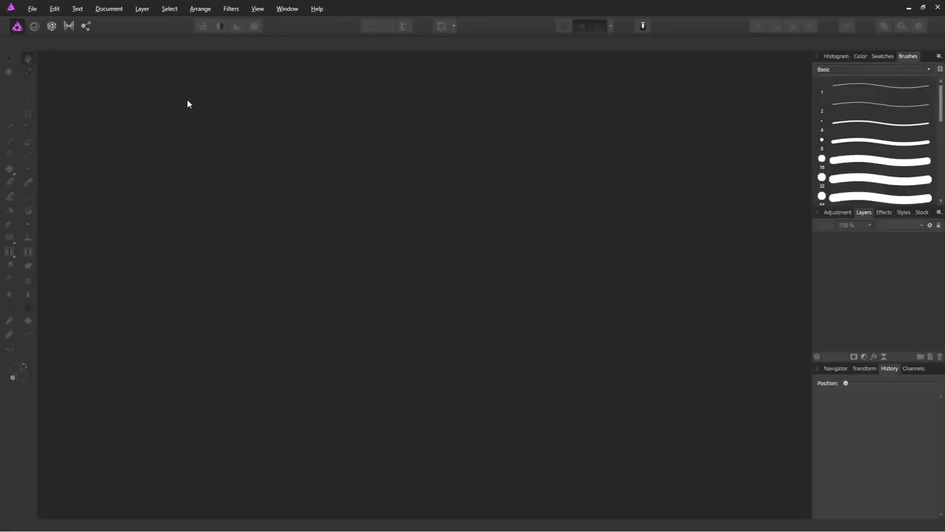
Bring up Affinity Photo's dialog for opening a file and go to the OneDrive Documents folder
key(alt+Tab)
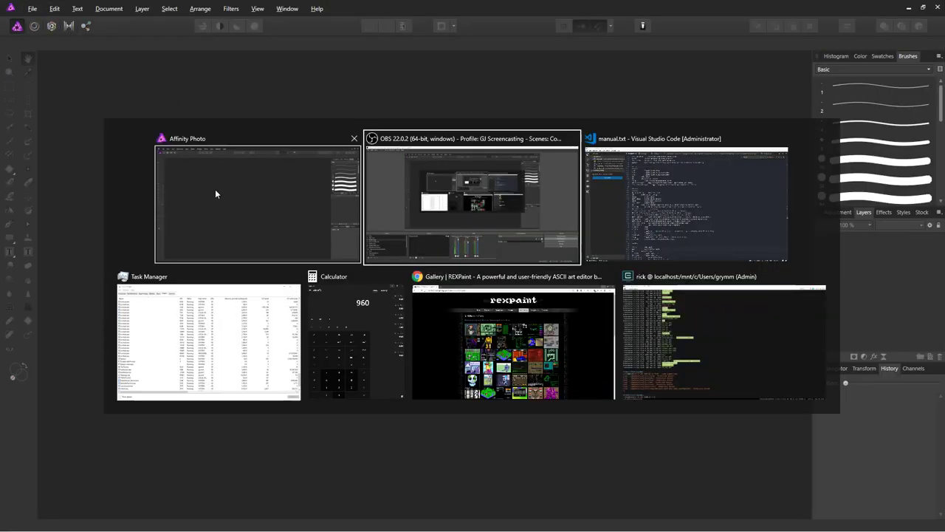
click(215, 189)
click(39, 9)
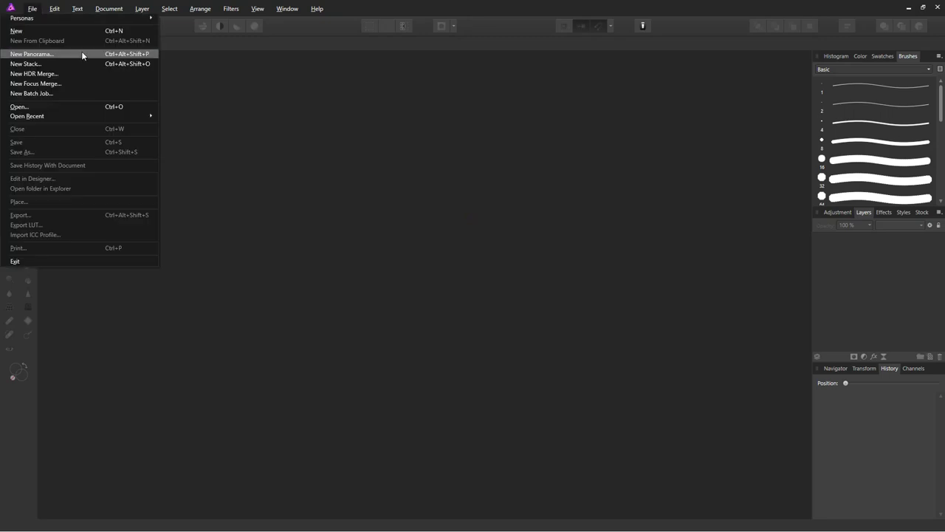
click(68, 103)
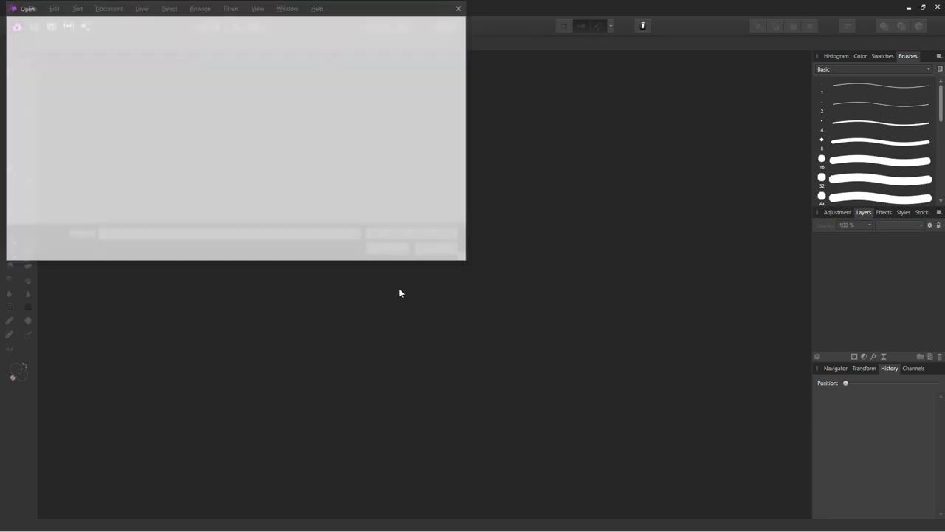
drag(251, 17, 445, 176)
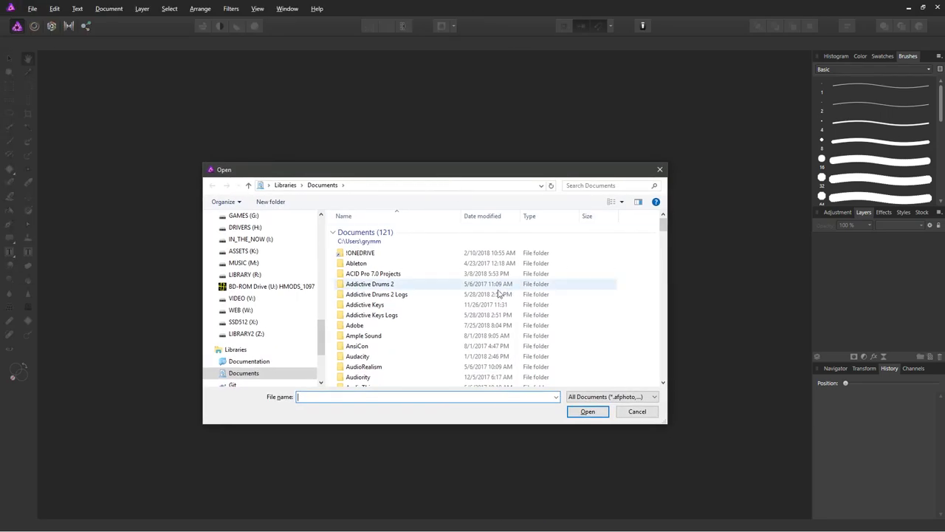
middle_click(502, 290)
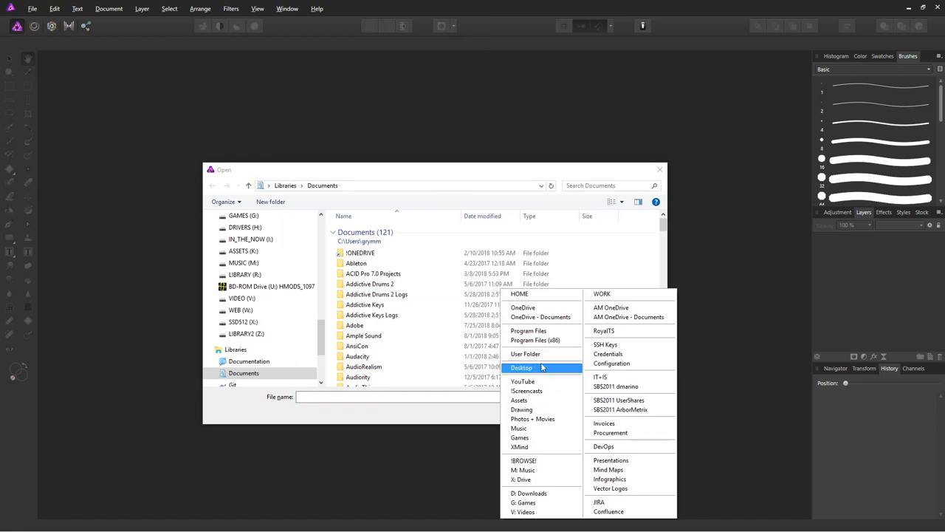
click(548, 317)
key(Return)
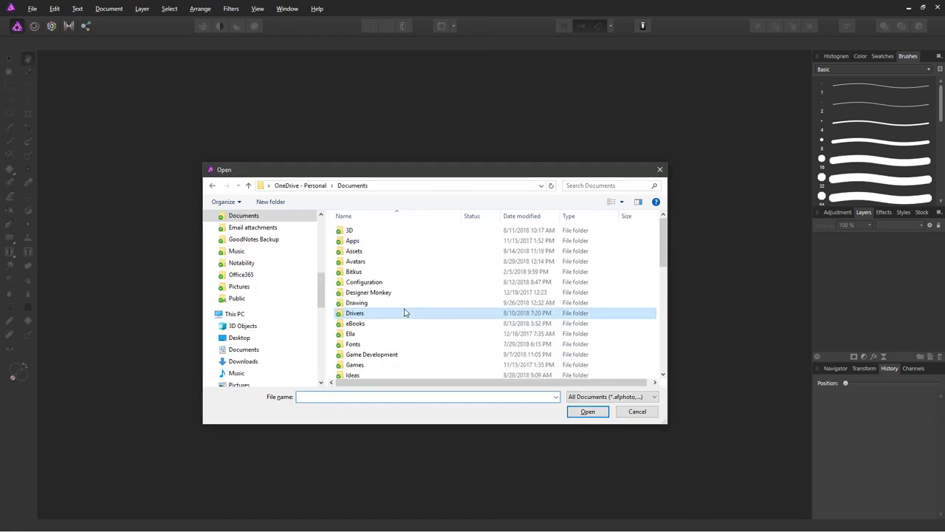
Open grymm_10x10.png from the Drawing\REXPaint-v1.04\data\fonts folder
scroll(392, 336, down, 5)
scroll(380, 295, up, 3)
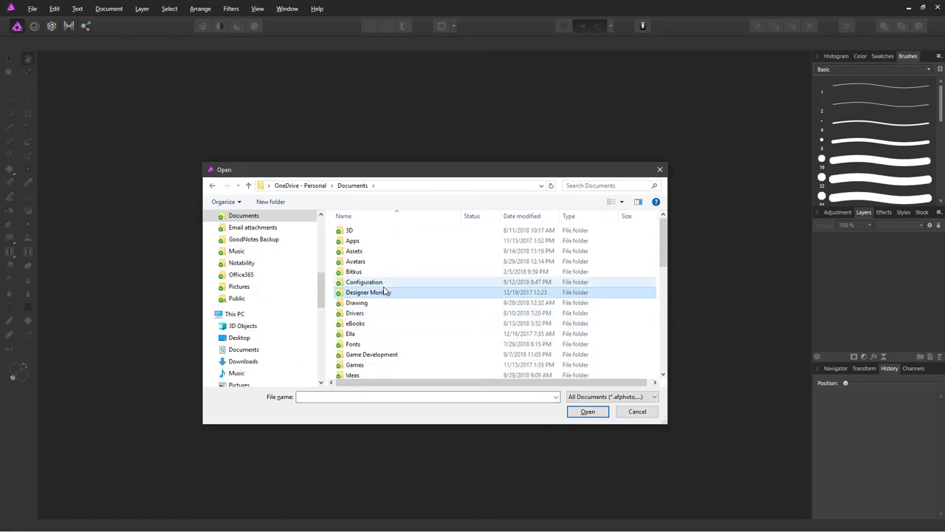
double_click(382, 301)
scroll(381, 301, down, 10)
click(369, 279)
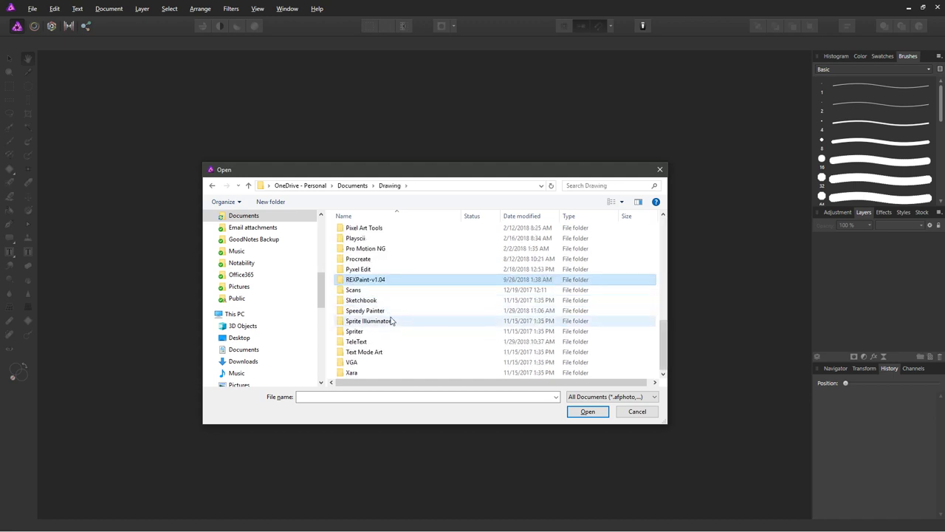
double_click(384, 280)
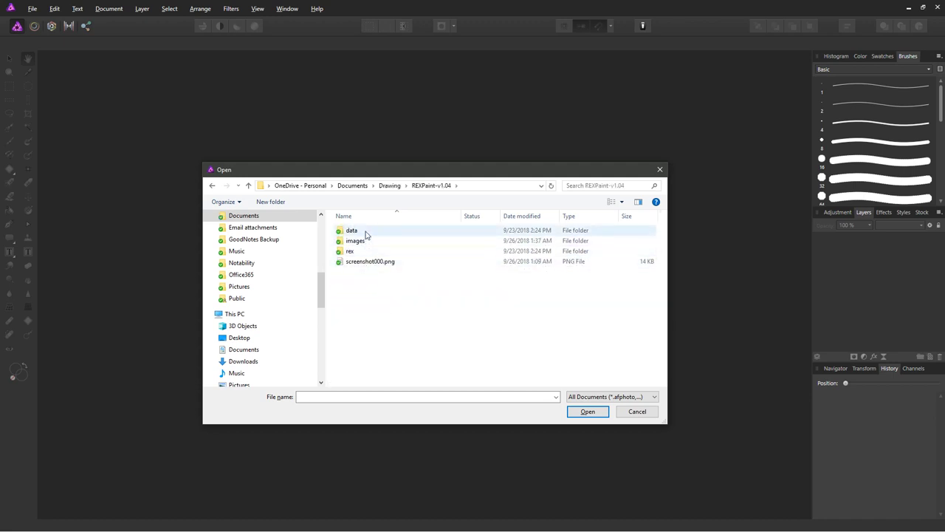
double_click(365, 230)
double_click(372, 243)
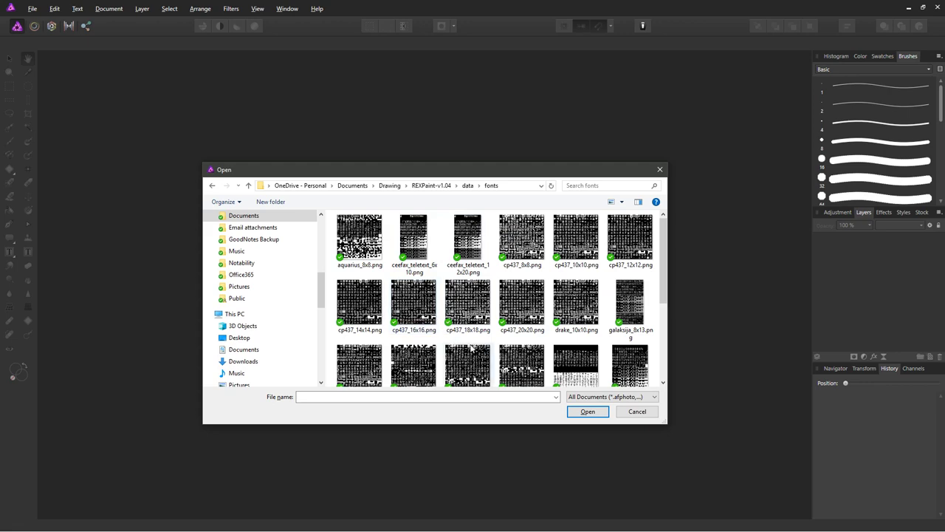
scroll(598, 346, down, 1)
click(375, 348)
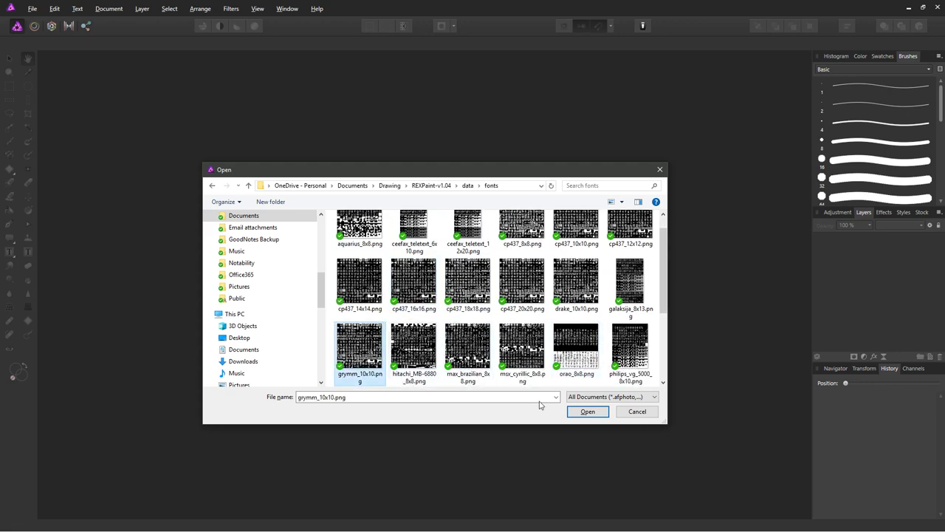
click(587, 412)
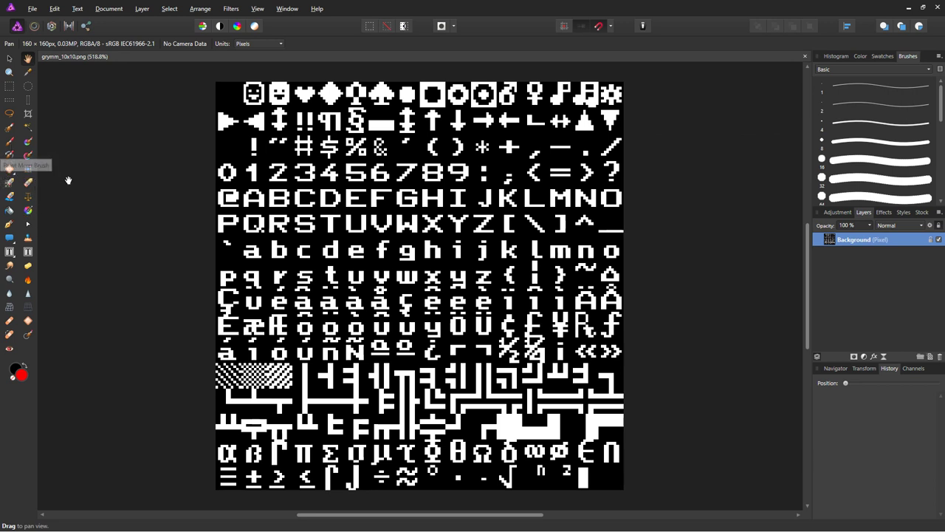
With the Pixel tool, draw two black vertical eyes, each 3 pixels high, inside the solid white block glyph
click(29, 169)
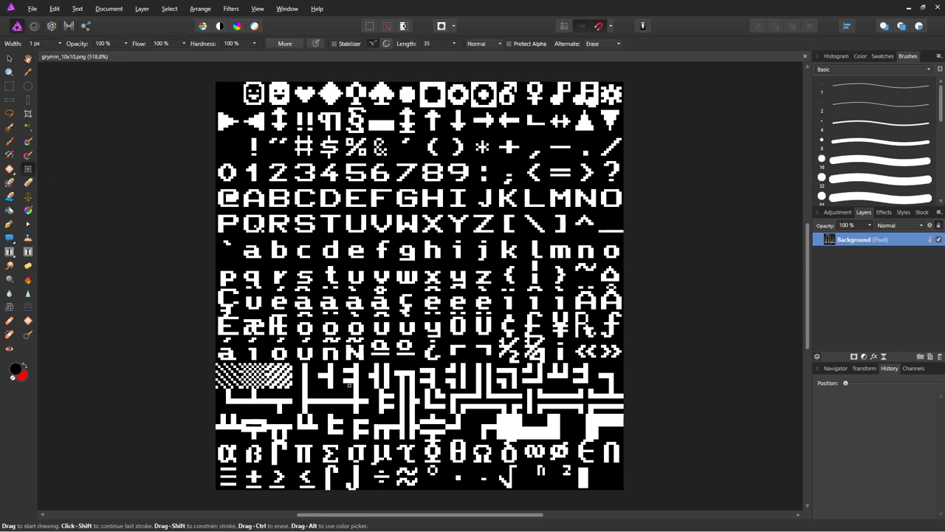
key(alt)
click(502, 425)
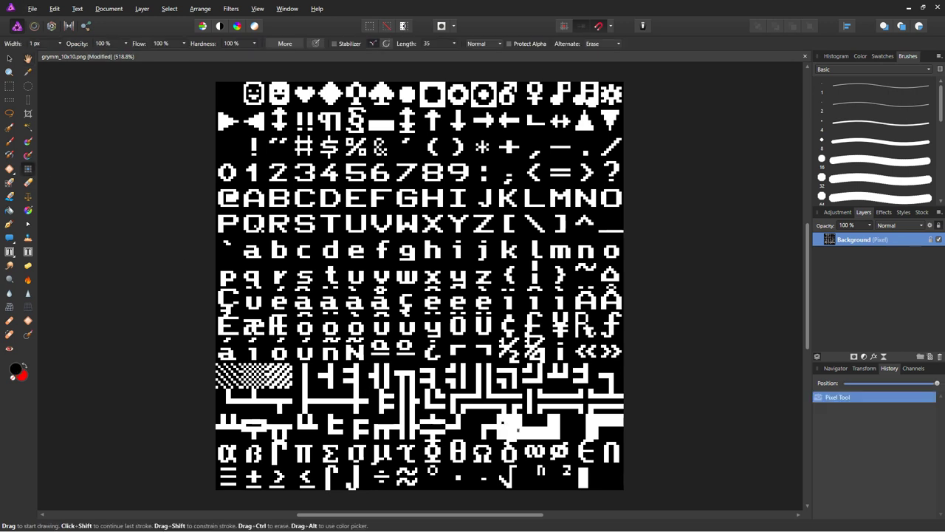
key(ctrl+z)
scroll(511, 424, up, 5)
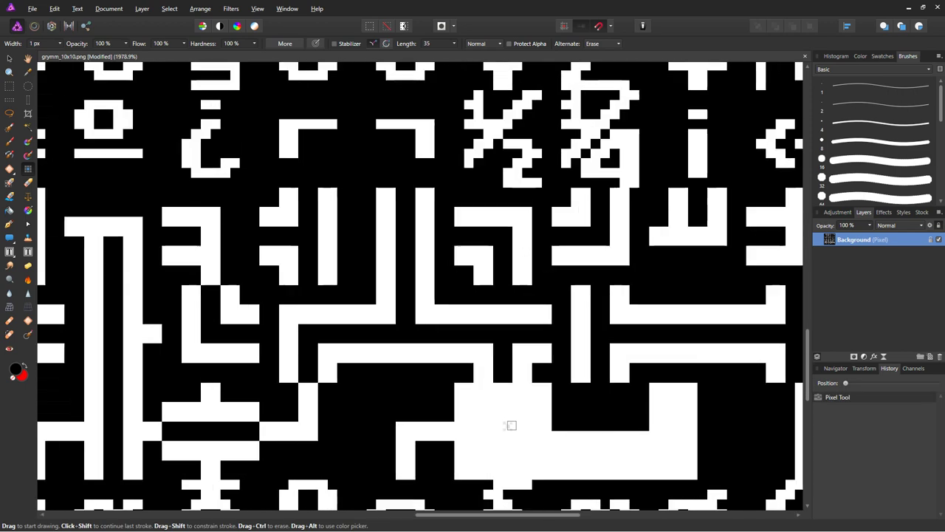
click(477, 407)
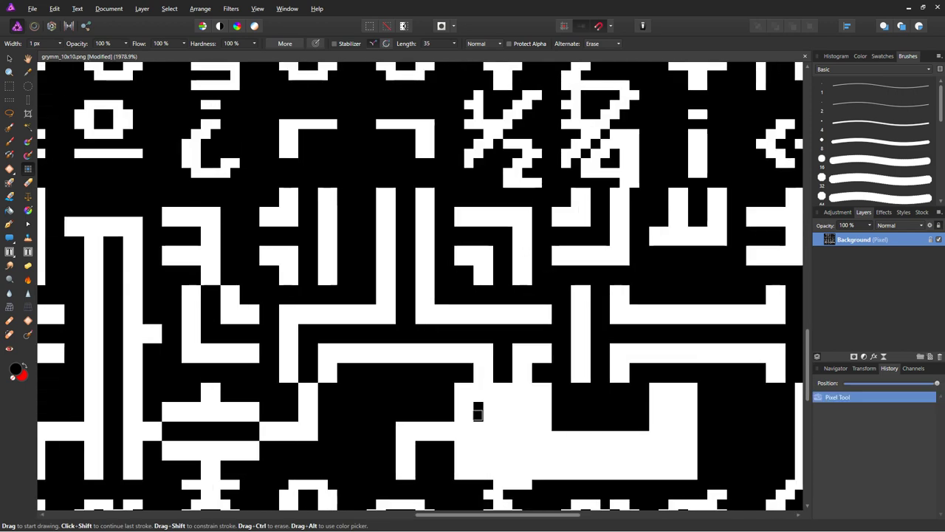
click(479, 421)
click(509, 415)
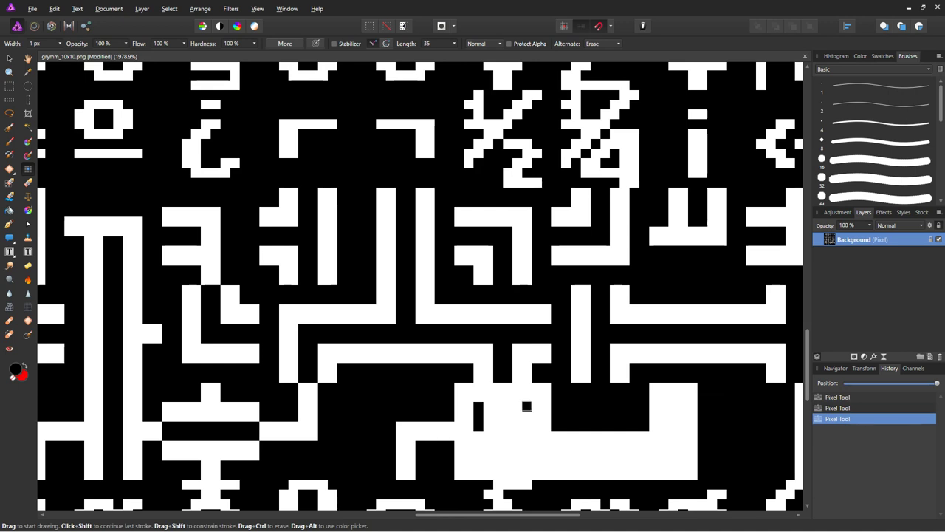
click(526, 407)
click(526, 417)
click(527, 427)
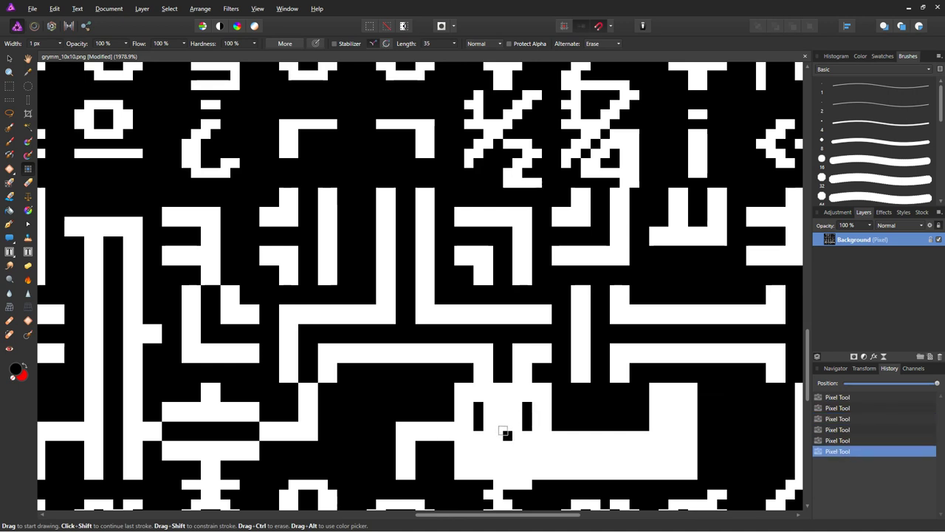
Add a 2-pixel-wide black nose and a 6-pixel-wide mouth with a jagged lower edge to the face in the block glyph
click(507, 427)
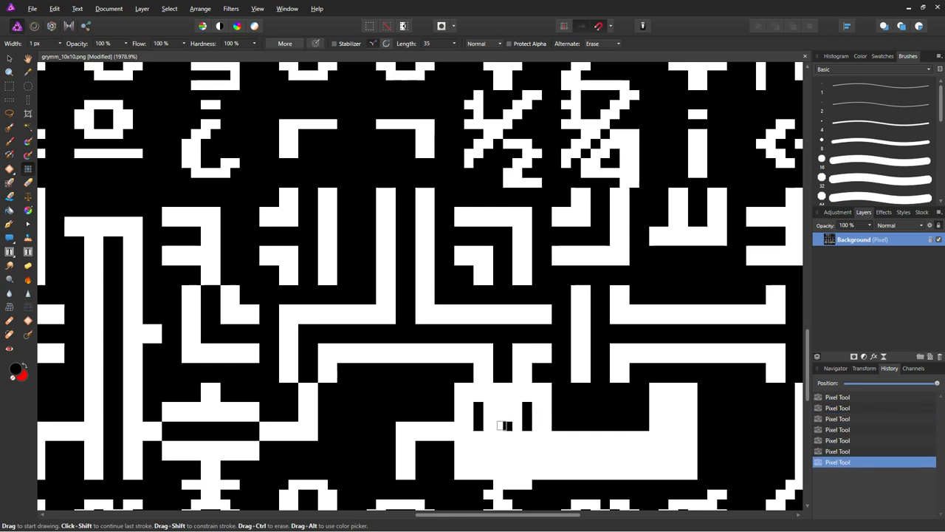
click(498, 427)
click(503, 426)
mouse_move(489, 445)
mouse_down()
mouse_move(473, 446)
mouse_move(527, 445)
mouse_up()
click(527, 454)
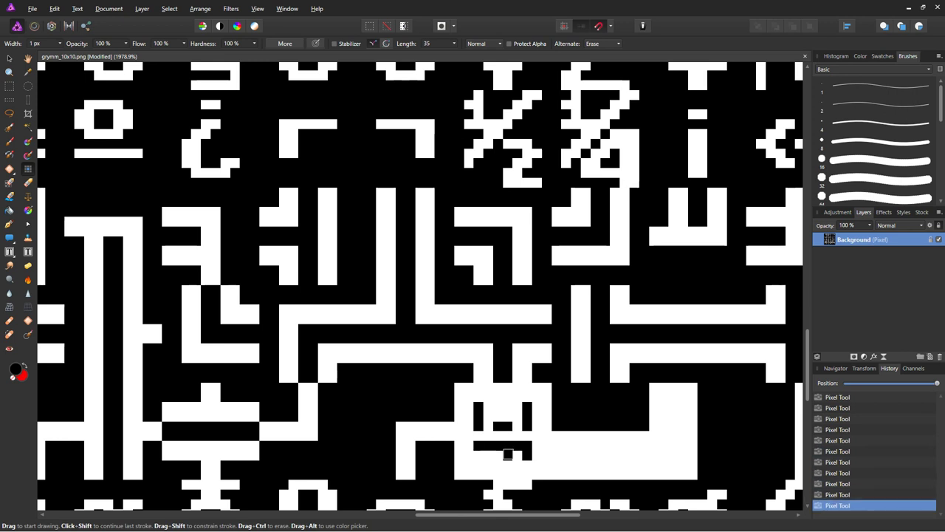
click(508, 454)
click(488, 454)
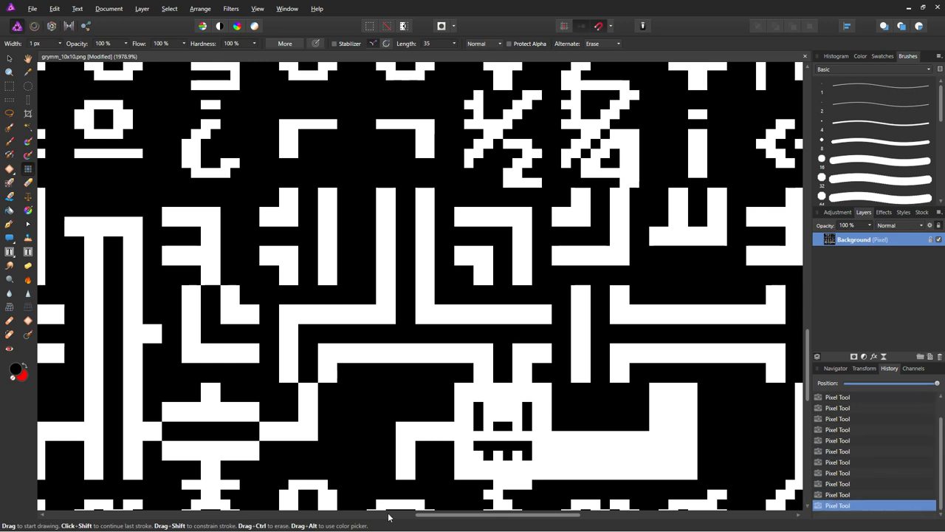
Save the edited grymm_10x10.png font image and close Affinity Photo
scroll(476, 366, down, 2)
scroll(477, 365, down, 5)
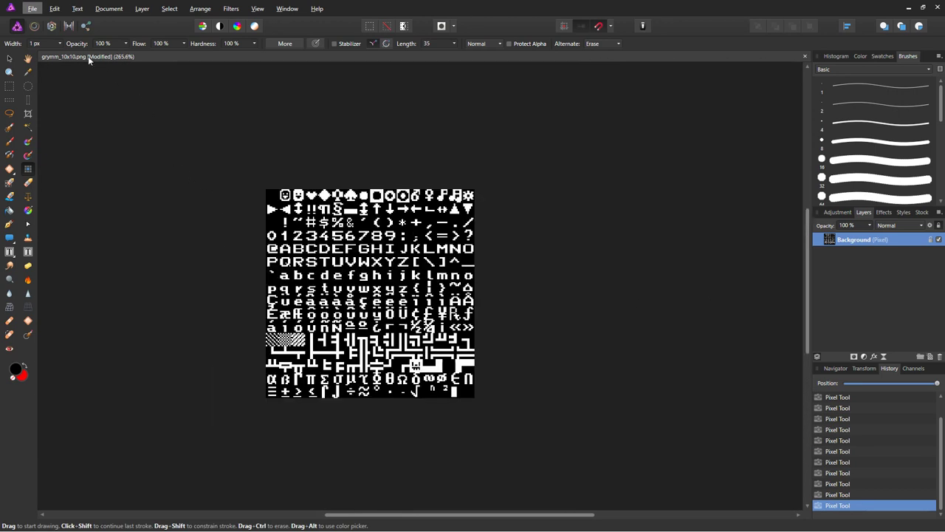
key(Right)
key(Left)
key(Down)
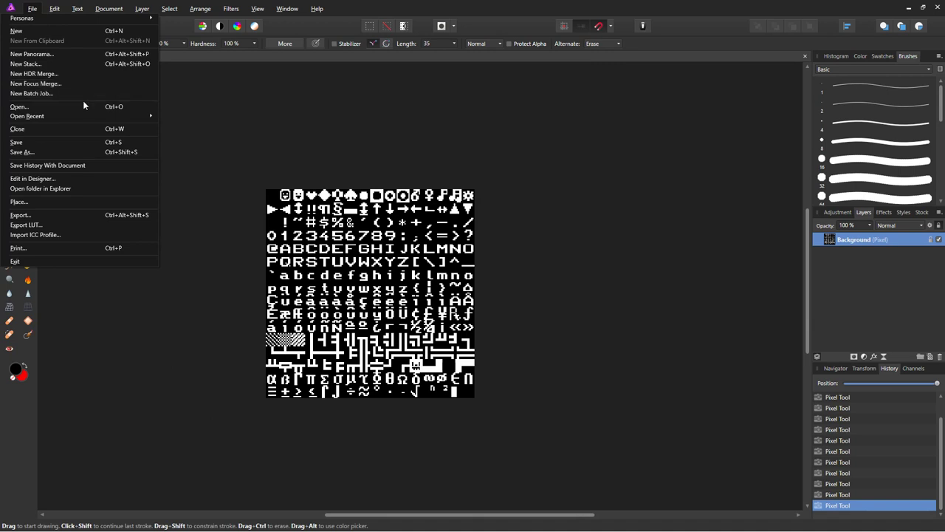
click(81, 142)
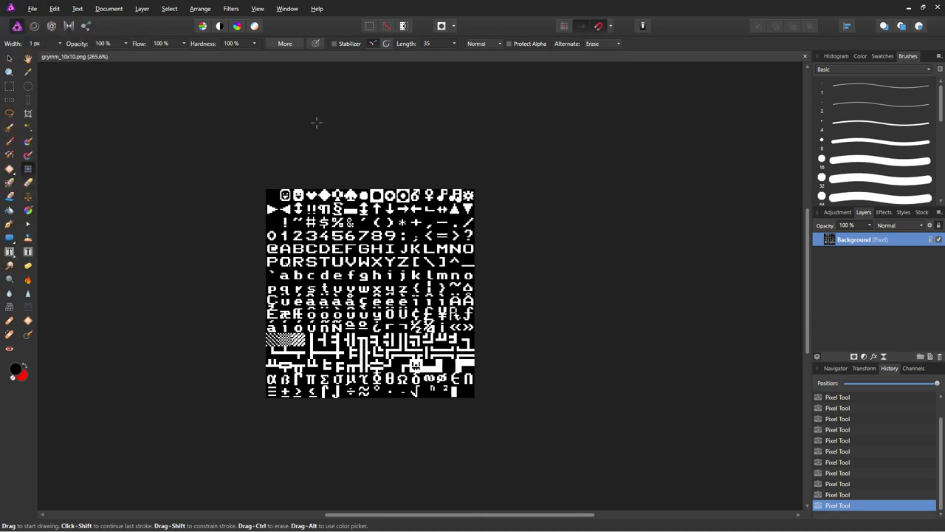
click(935, 9)
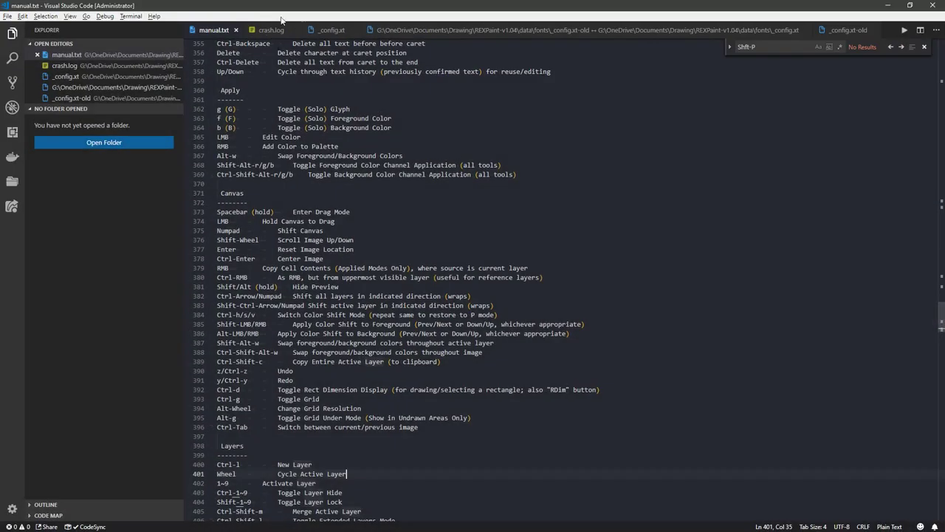
In Visual Studio Code, append a "grymm_10x10" entry to _config.xt with GUI cp437_10x10, art grymm_10x10, available 1 and comment // 800x600, and save
click(333, 31)
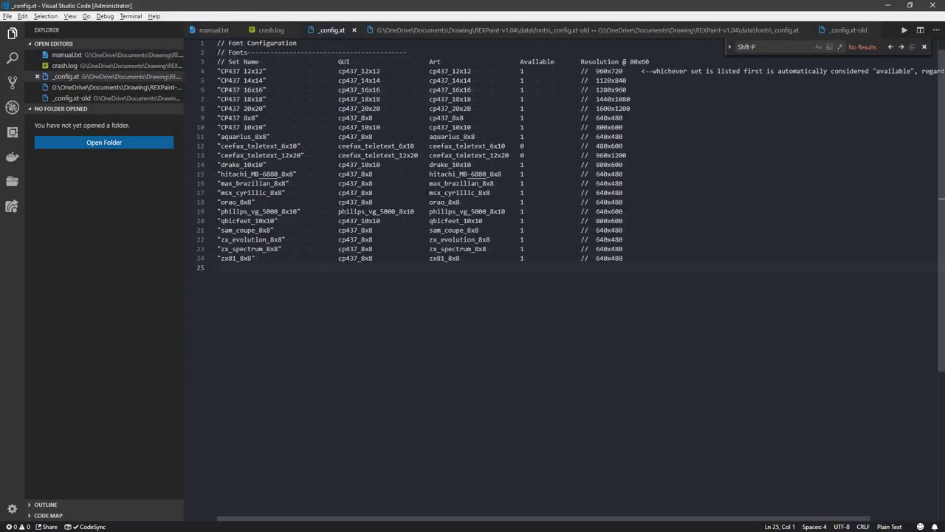
text("grymm_)
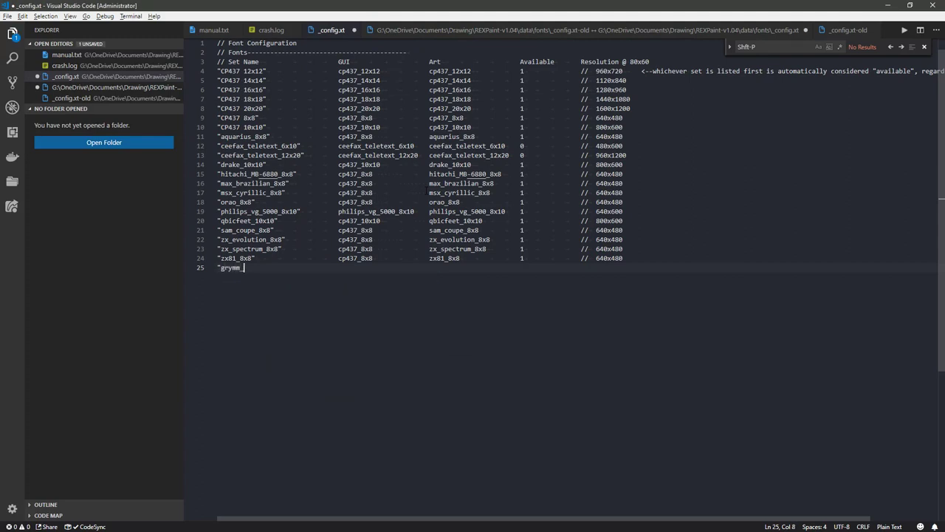
text(10x10"cp437_10x10 grymm_10x)
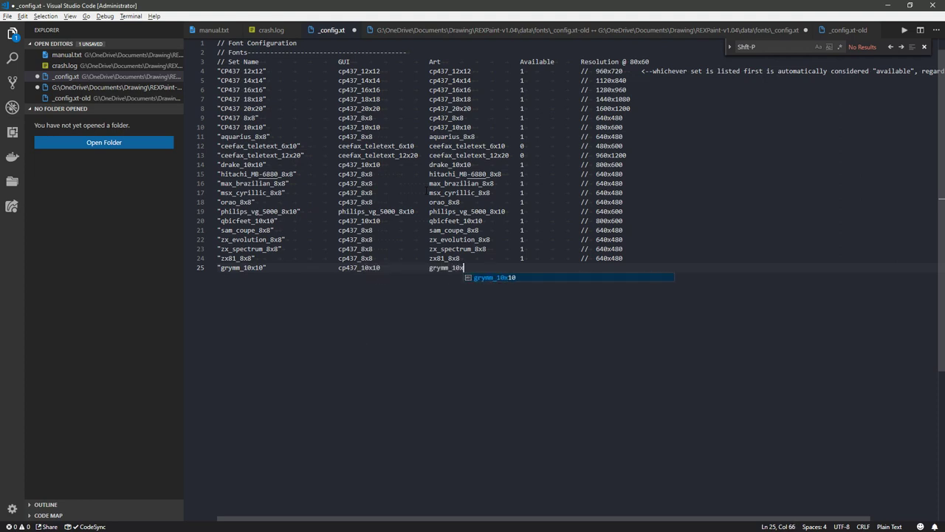
text(10             1)
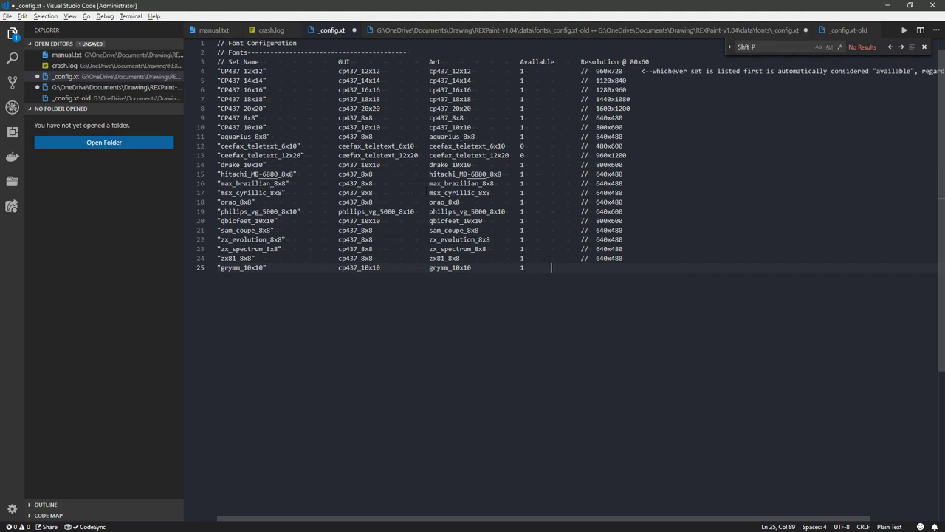
text(//  800x600)
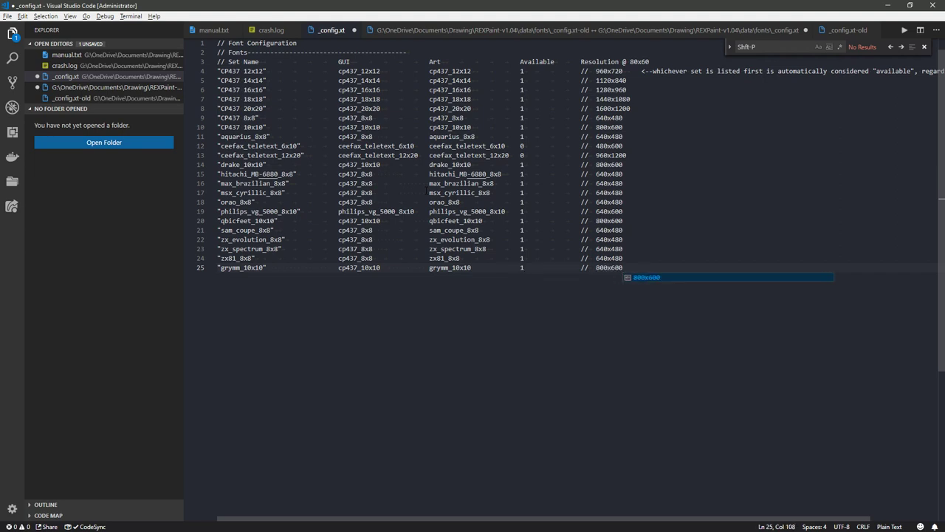
key(ctrl+s)
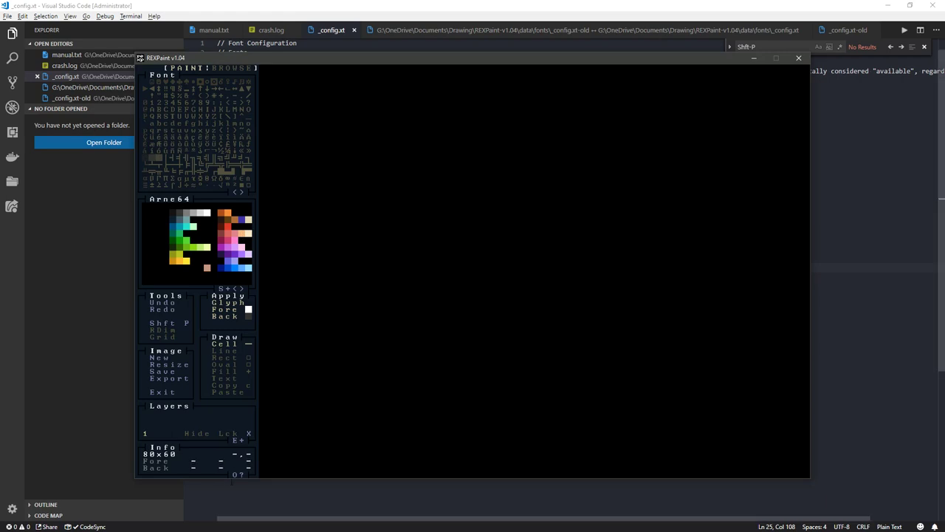
In REXPaint's options, choose the grymm_10x10 font set, and scribble freehand strokes on the canvas with the face glyph
click(235, 475)
click(477, 167)
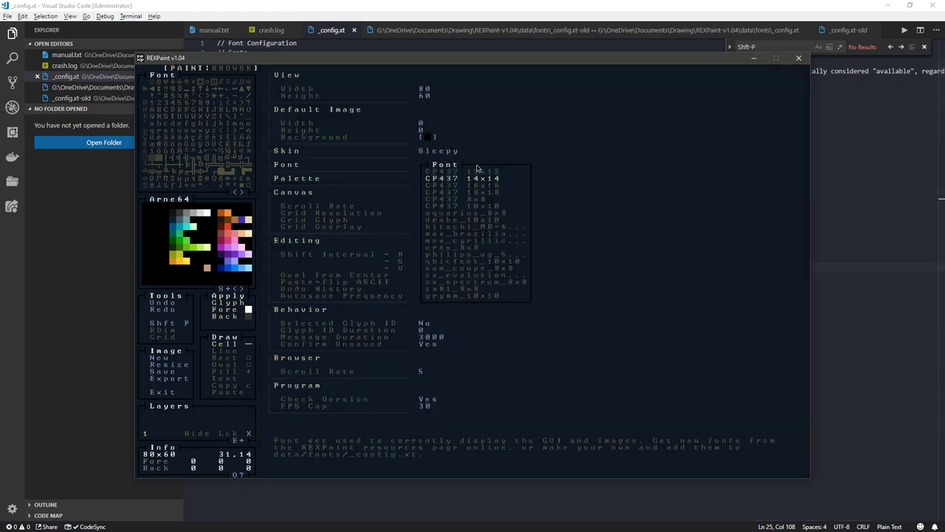
click(487, 297)
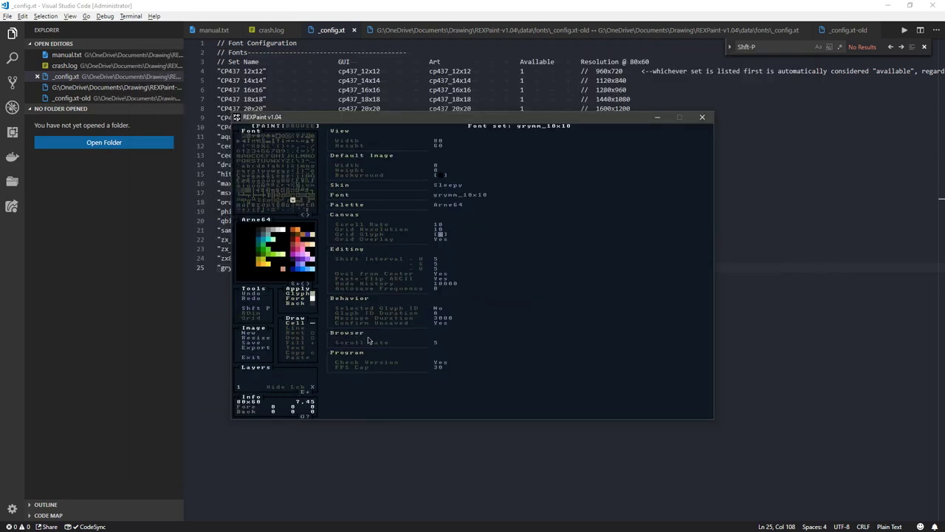
key(Escape)
mouse_move(422, 236)
mouse_down()
mouse_move(450, 264)
mouse_move(428, 283)
mouse_move(492, 277)
mouse_move(480, 281)
mouse_move(524, 276)
mouse_move(520, 247)
mouse_move(473, 226)
mouse_move(443, 229)
mouse_move(407, 268)
mouse_move(422, 226)
mouse_move(450, 248)
mouse_move(547, 229)
mouse_move(524, 209)
mouse_move(520, 224)
mouse_move(543, 210)
mouse_move(494, 201)
mouse_move(476, 225)
mouse_up()
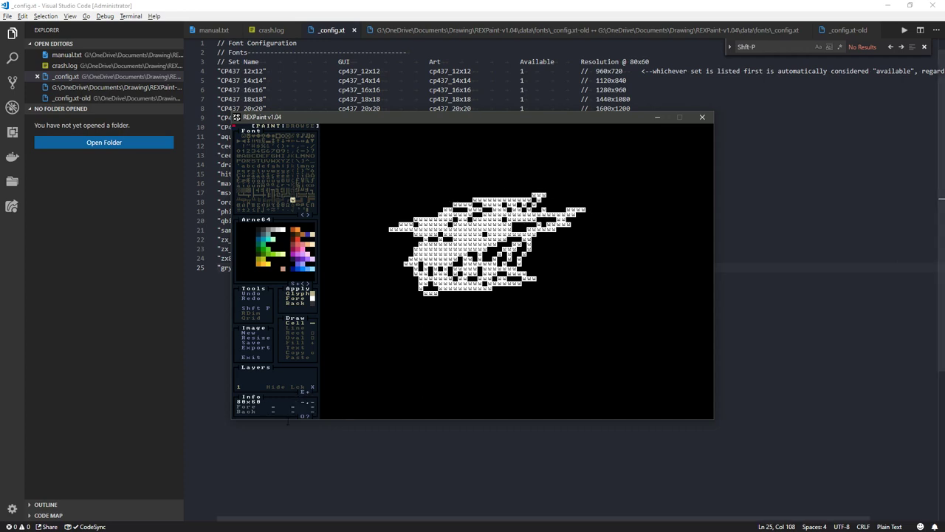
mouse_move(452, 325)
mouse_down()
mouse_move(515, 332)
mouse_move(590, 314)
mouse_up()
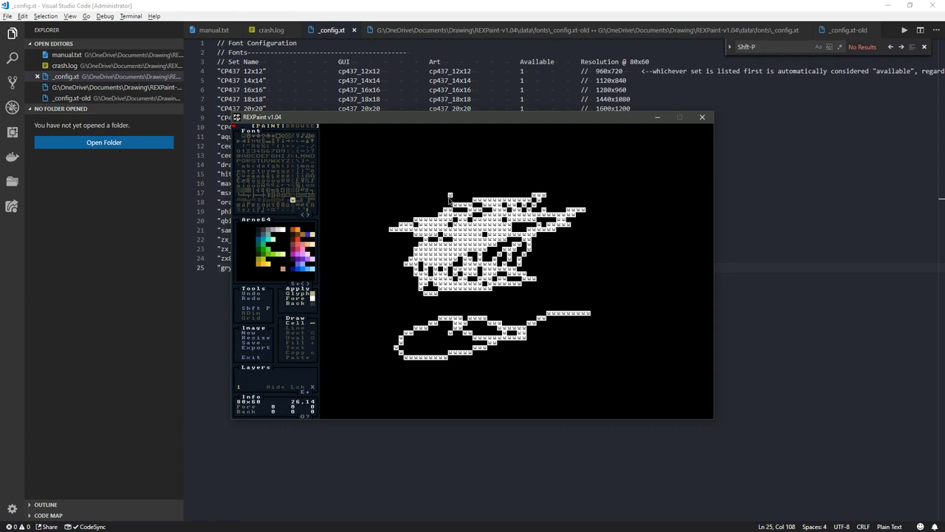
Switch the font set to CP437 12x12 and draw a few more freehand strokes around the upper scribble
key(ctrl+Page_Up)
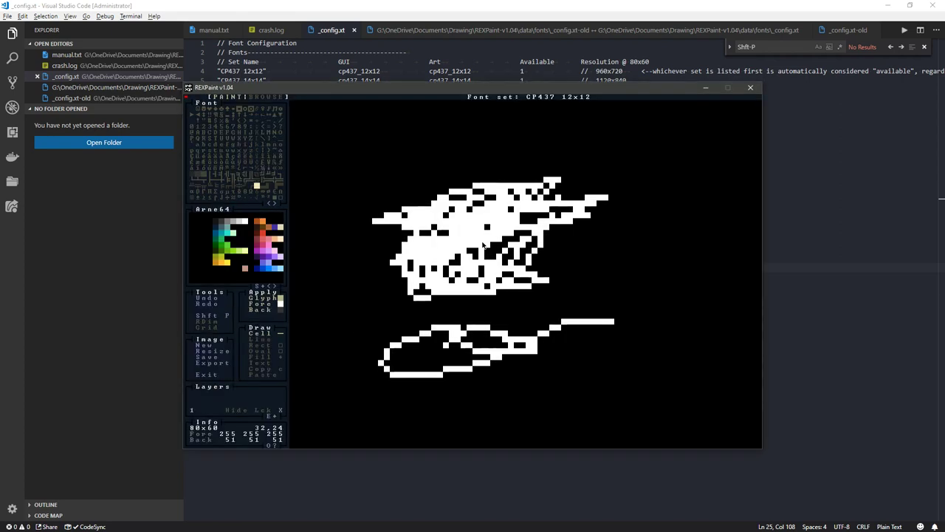
click(386, 156)
drag(441, 150, 382, 201)
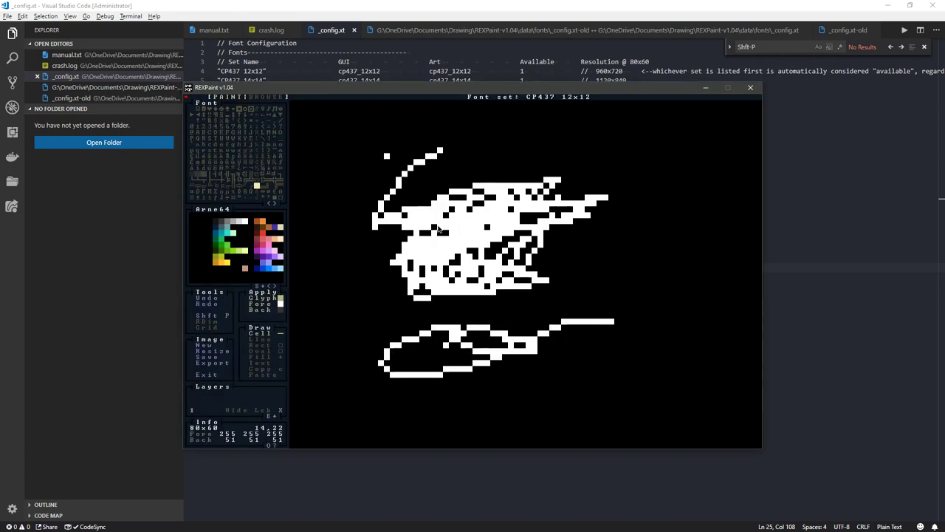
click(345, 209)
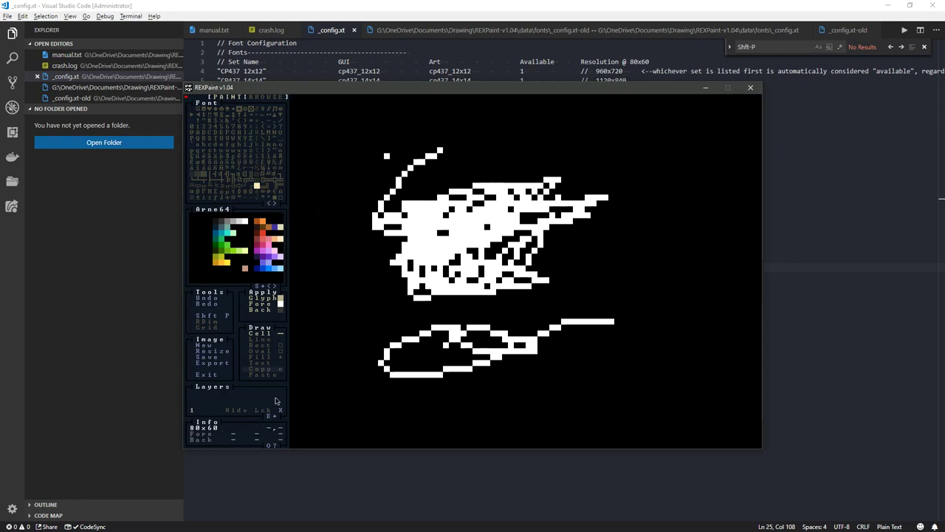